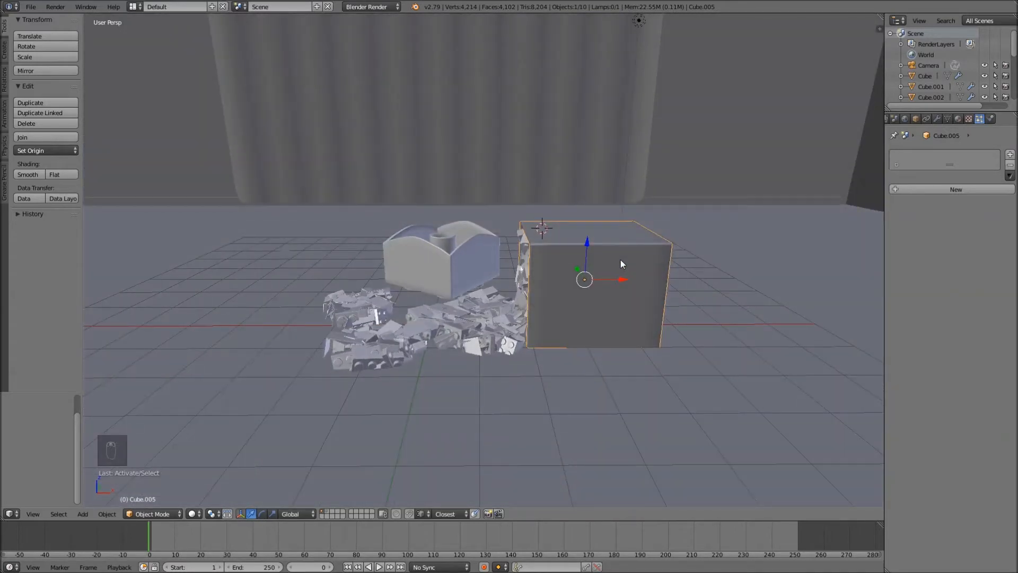
Show only scene layer 2 with the individual bricks and turn off the fullscreen window
{"action": "right_click", "coordinate": [455, 322]}
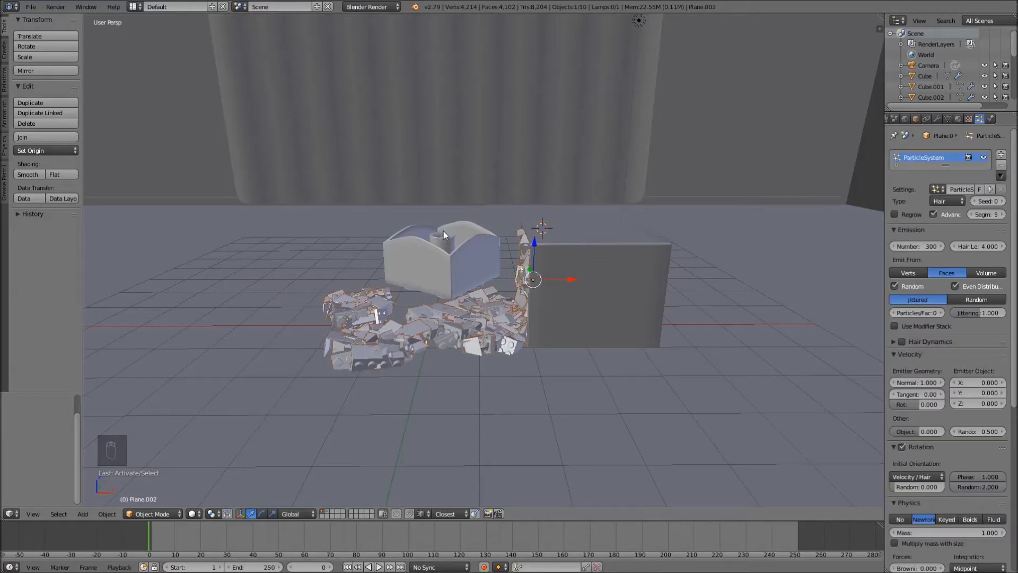
{"action": "left_click", "coordinate": [327, 511]}
{"action": "middle_click_drag", "start_coordinate": [449, 235], "coordinate": [448, 283]}
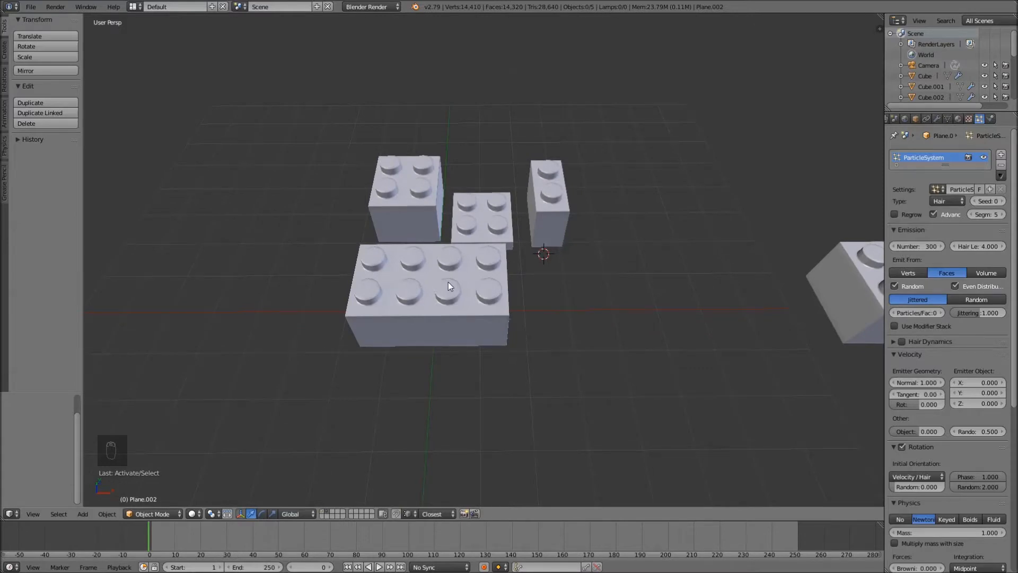
{"action": "left_click", "coordinate": [86, 6]}
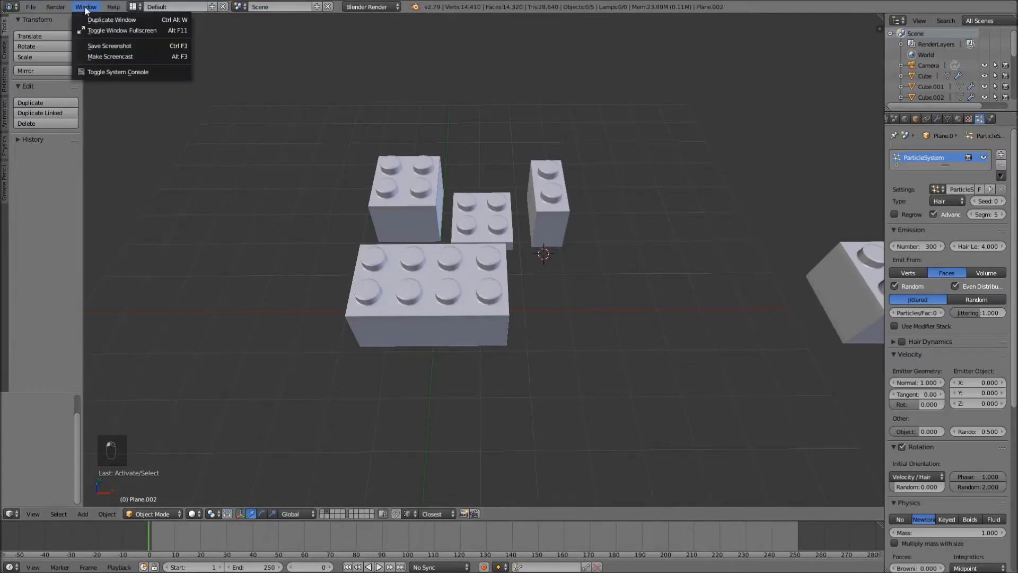
{"action": "left_click", "coordinate": [96, 31]}
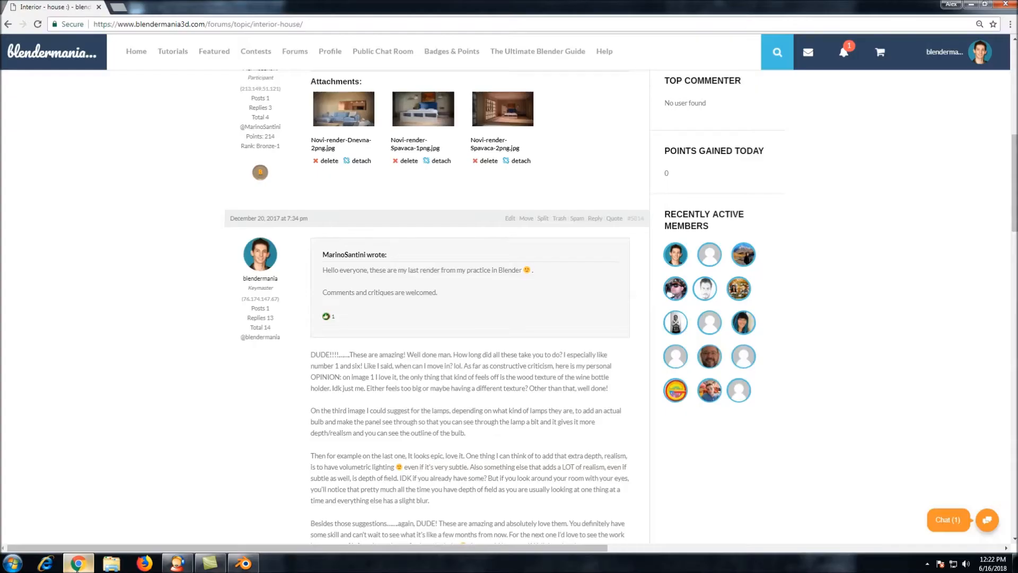
Switch to the browser and search Google in a new tab for "lego hex color"
{"action": "left_click", "coordinate": [119, 7]}
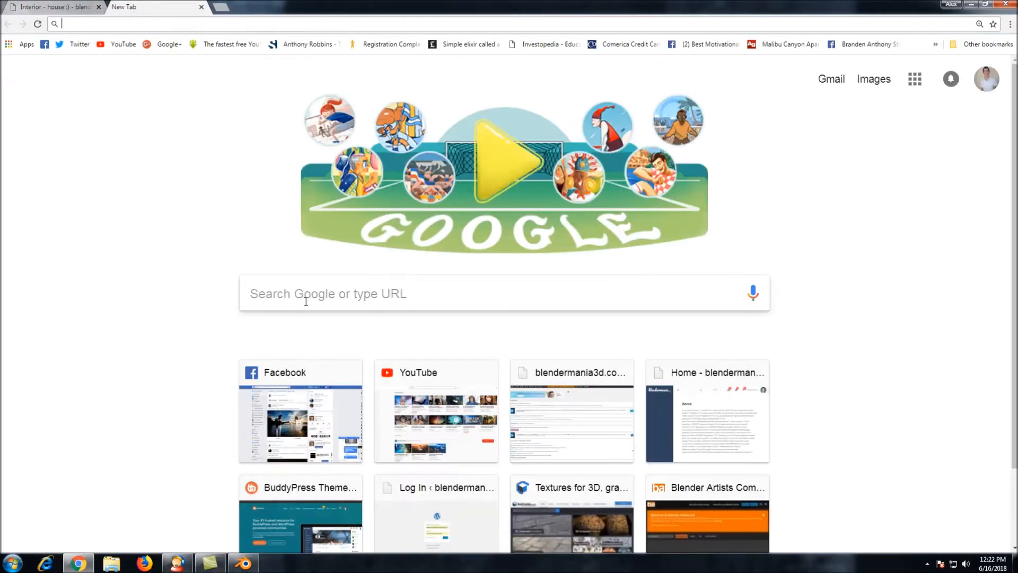
{"action": "left_click", "coordinate": [308, 296]}
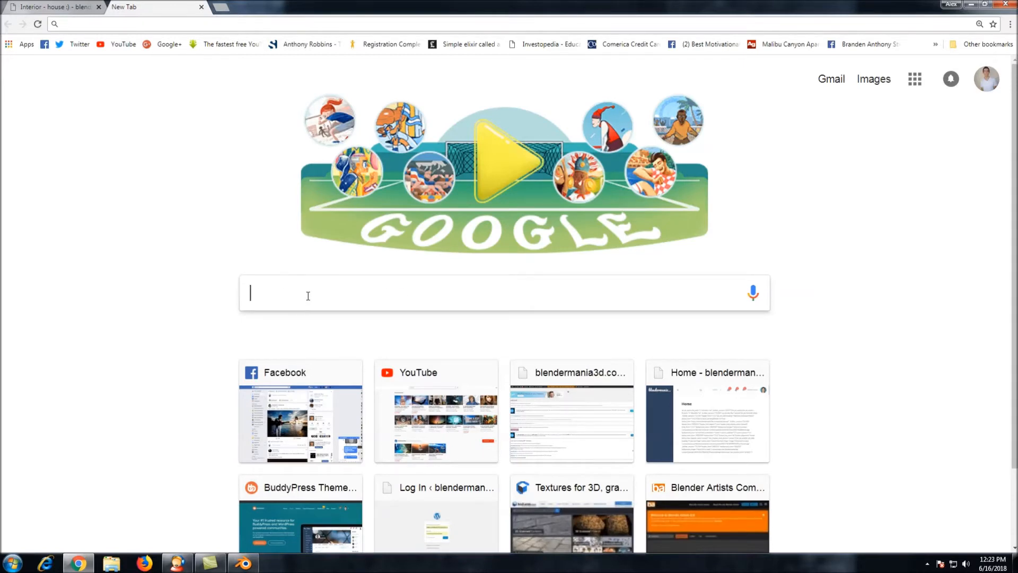
{"action": "type", "text": "lego hex col"}
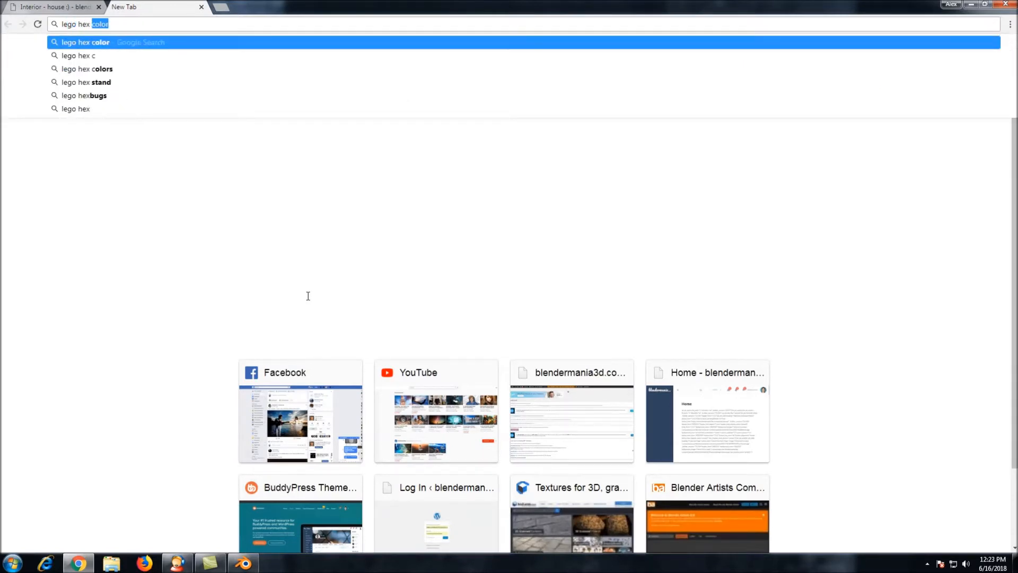
{"action": "type", "text": "or"}
{"action": "key", "text": "Return"}
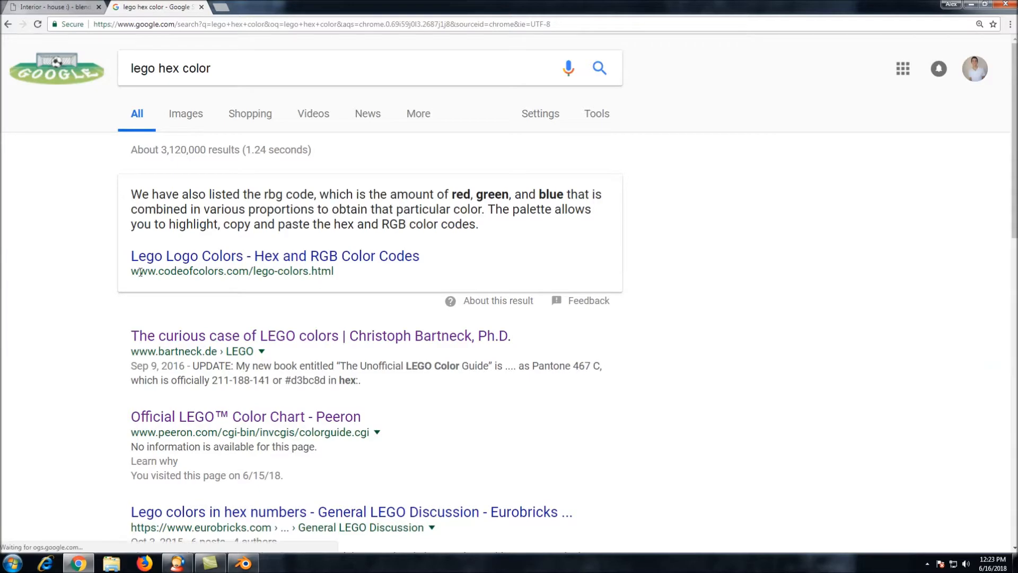
Open the Official LEGO Color Chart on Peeron from the search results and look through its colour table
{"action": "scroll", "coordinate": [116, 273], "scroll_direction": "down", "scroll_amount": 2}
{"action": "scroll", "coordinate": [117, 275], "scroll_direction": "up", "scroll_amount": 2}
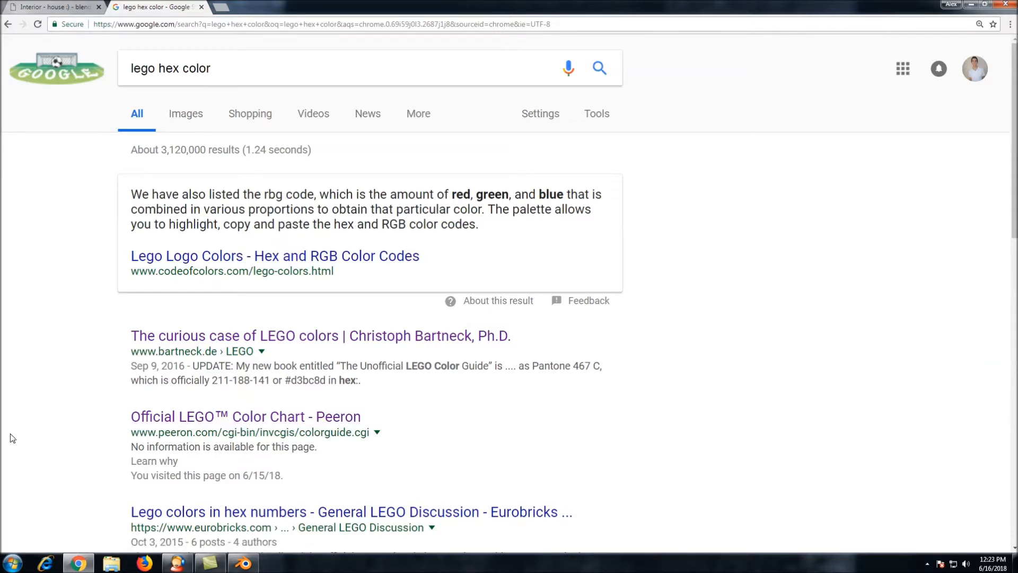
{"action": "left_click", "coordinate": [150, 417]}
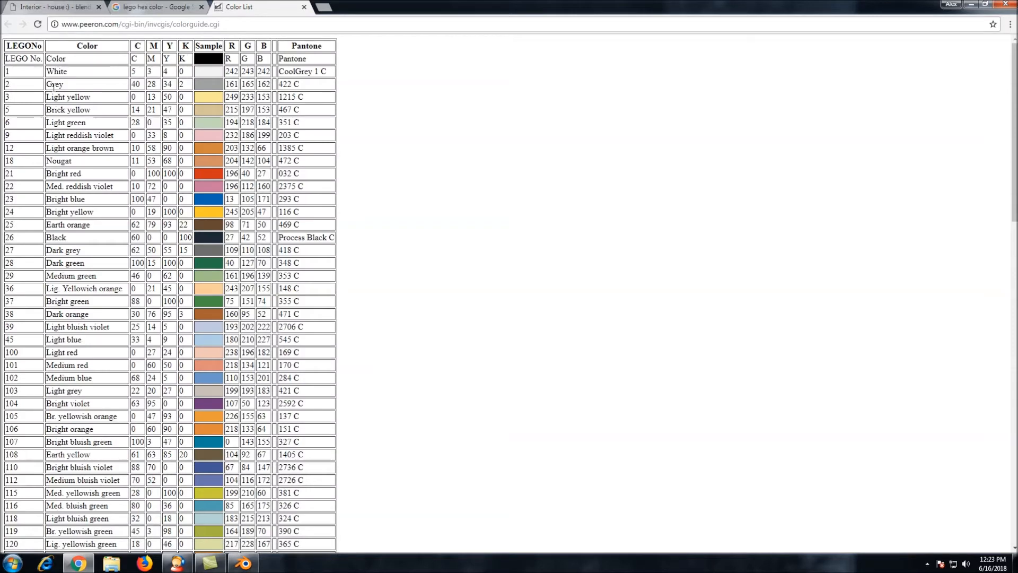
{"action": "scroll", "coordinate": [238, 100], "scroll_direction": "down", "scroll_amount": 9}
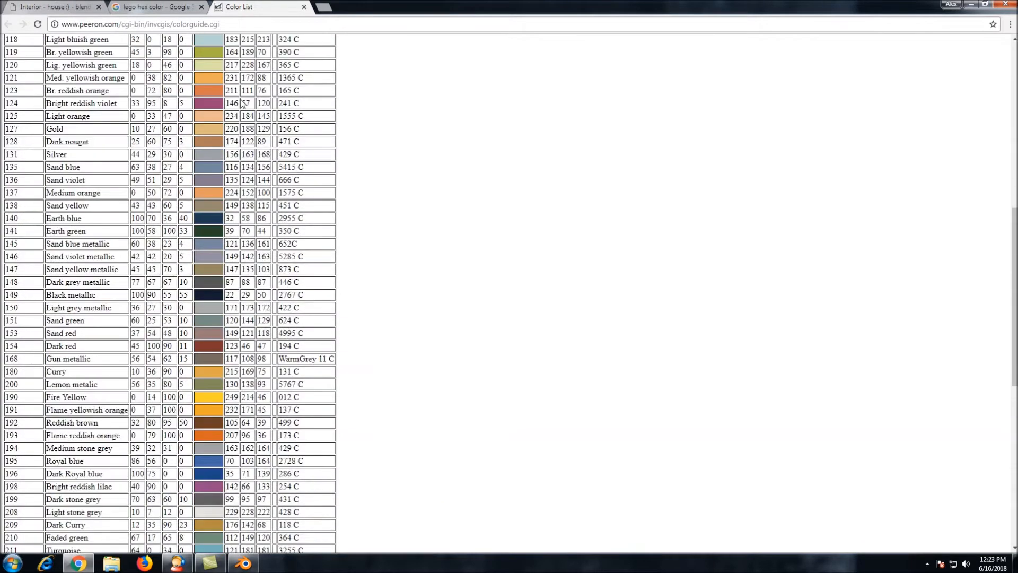
{"action": "scroll", "coordinate": [243, 104], "scroll_direction": "down", "scroll_amount": 9}
{"action": "scroll", "coordinate": [241, 109], "scroll_direction": "up", "scroll_amount": 18}
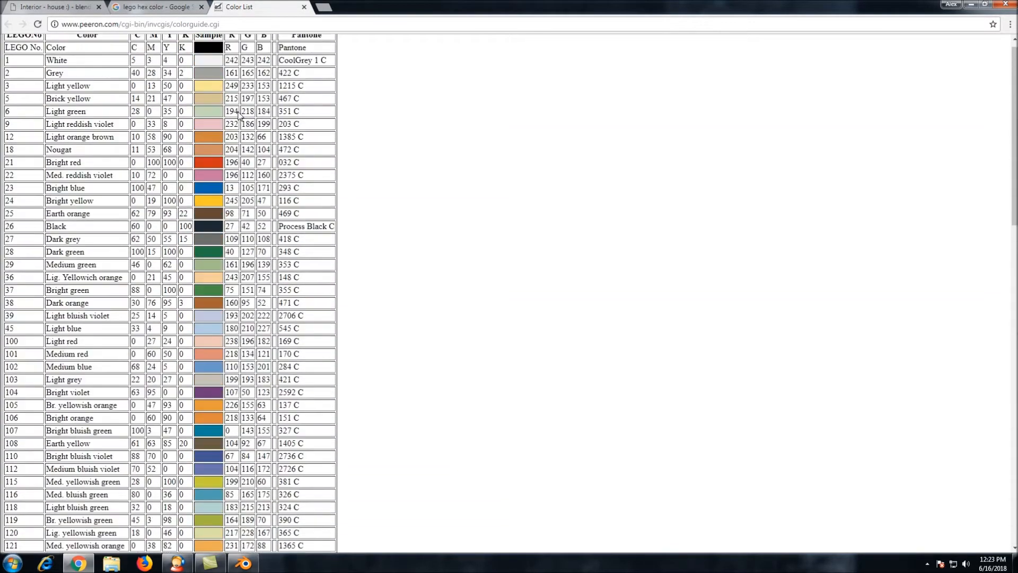
{"action": "scroll", "coordinate": [238, 113], "scroll_direction": "up", "scroll_amount": 1}
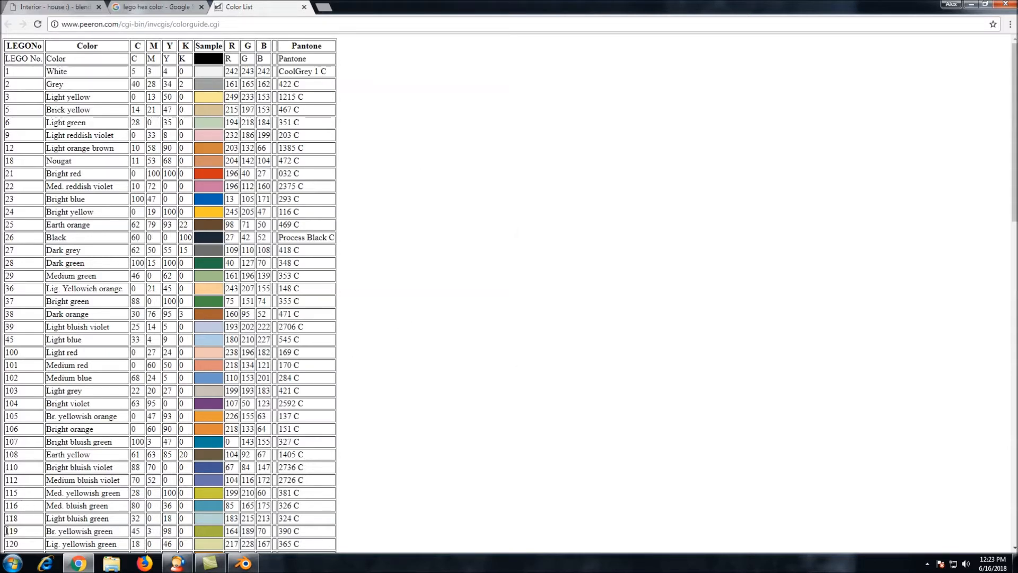
Launch Photoshop, create a new document and paste the screenshot of the LEGO colour chart into it
{"action": "left_click", "coordinate": [12, 563]}
{"action": "left_click", "coordinate": [55, 272]}
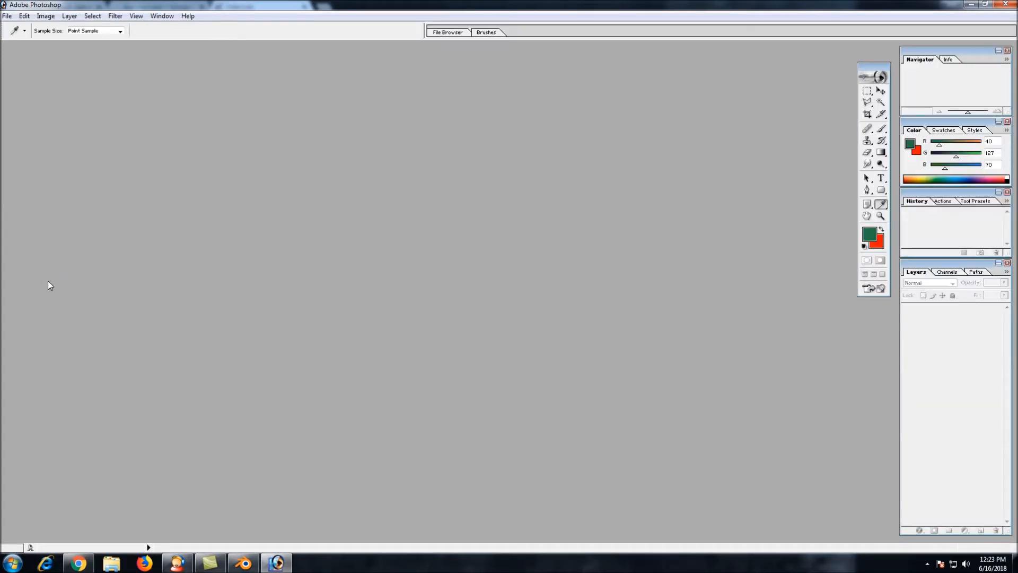
{"action": "left_click", "coordinate": [8, 17]}
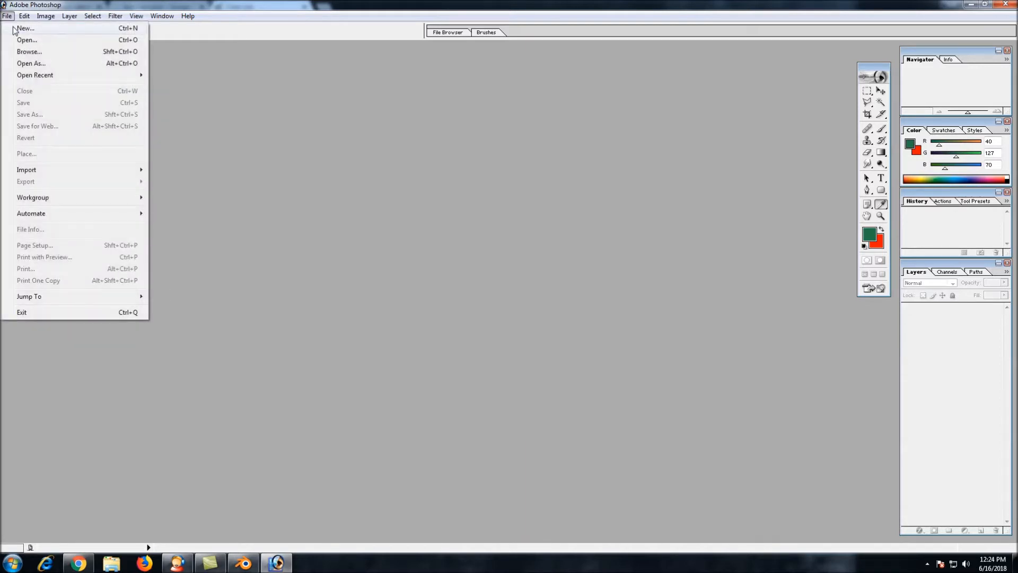
{"action": "left_click", "coordinate": [17, 29]}
{"action": "left_click", "coordinate": [586, 214]}
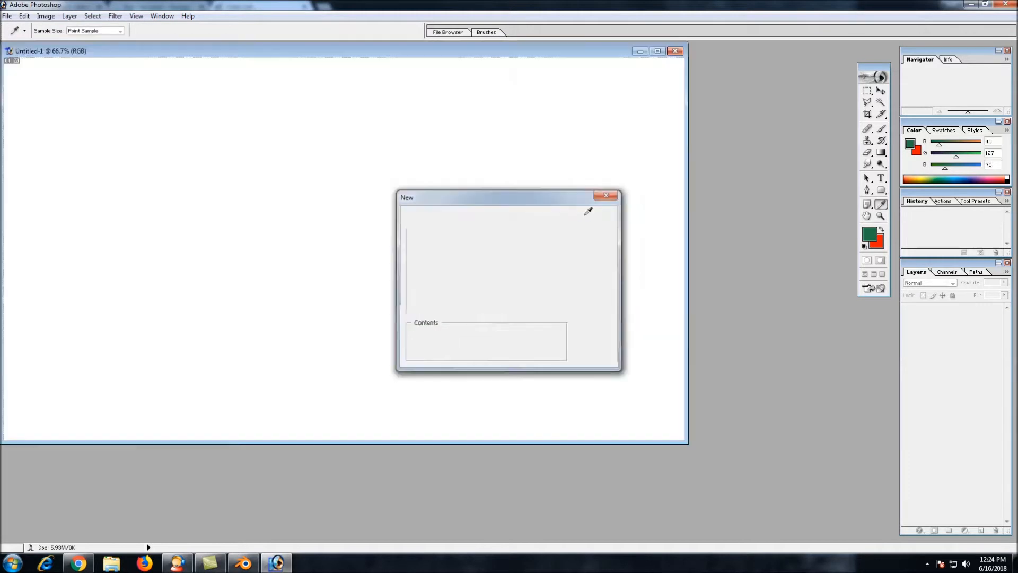
{"action": "key", "text": "ctrl"}
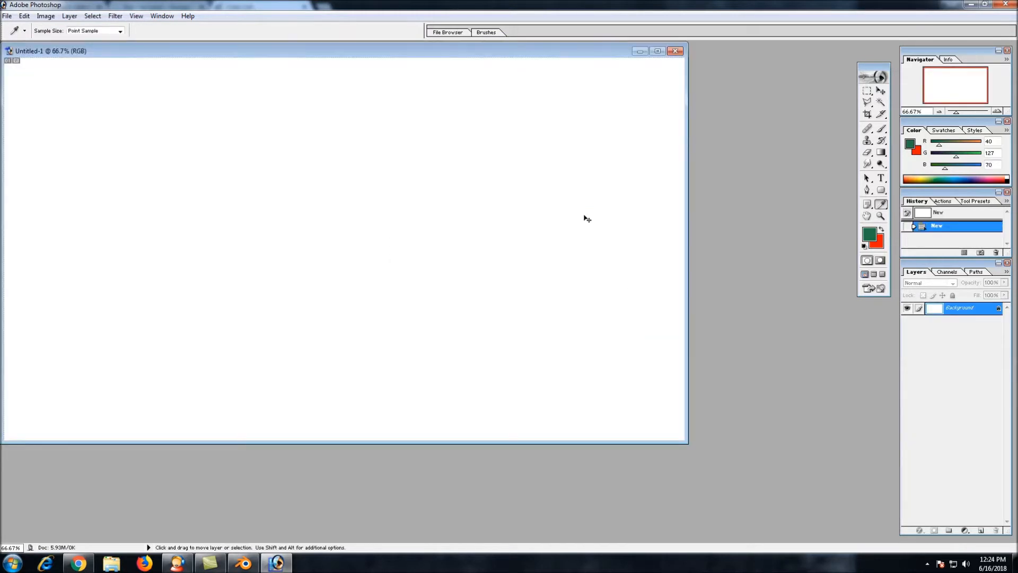
{"action": "key", "text": "ctrl+v"}
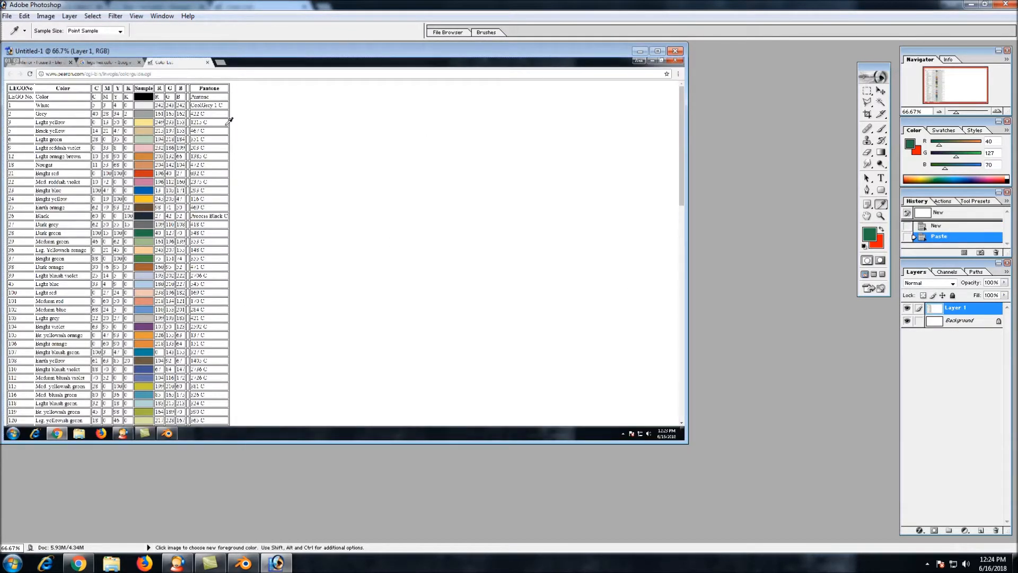
Sample the Bright blue swatch with the Eyedropper and copy its hex code 0D69AB from the Color Picker
{"action": "left_click", "coordinate": [884, 204]}
{"action": "left_click", "coordinate": [147, 188]}
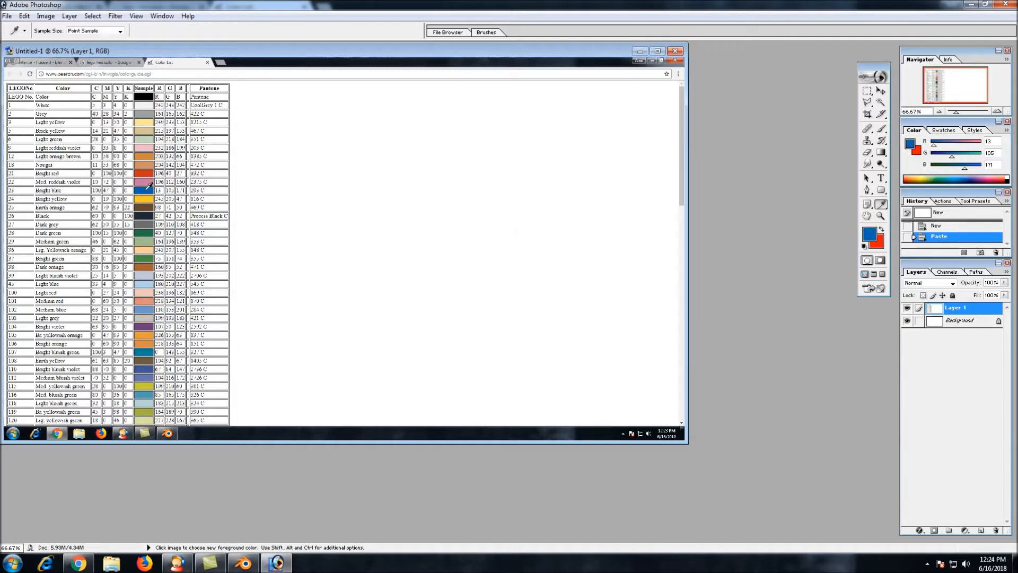
{"action": "left_click", "coordinate": [870, 240]}
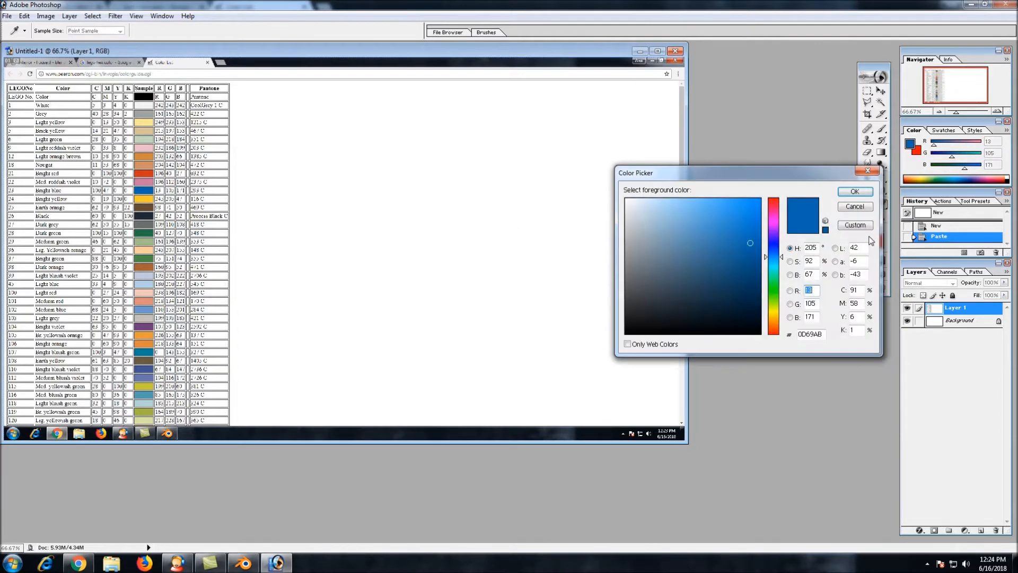
{"action": "double_click", "coordinate": [815, 335]}
{"action": "key", "text": "ctrl+c"}
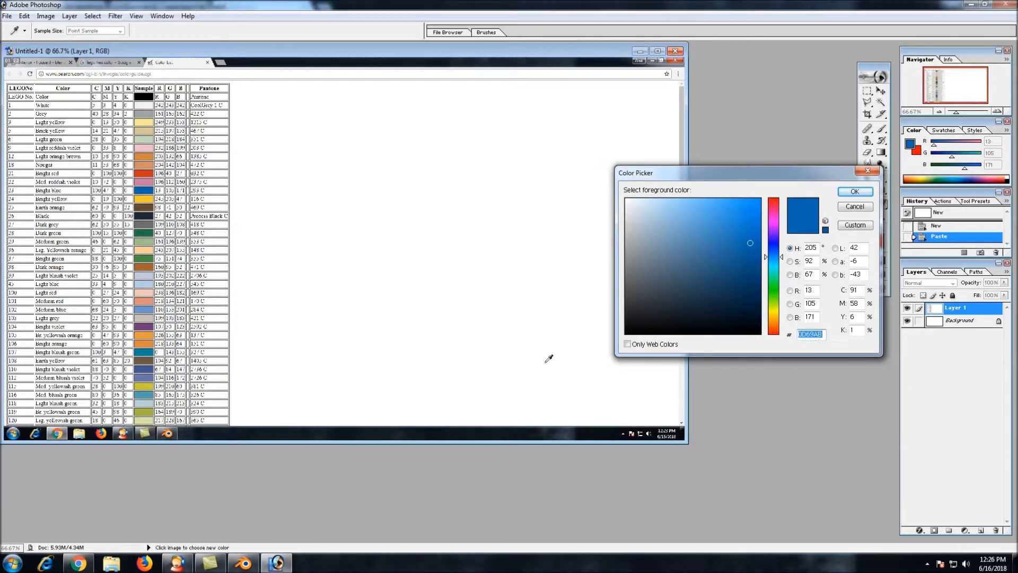
Switch to Blender, select the large 2x4 brick and set the render engine to Cycles Render
{"action": "left_click", "coordinate": [242, 566]}
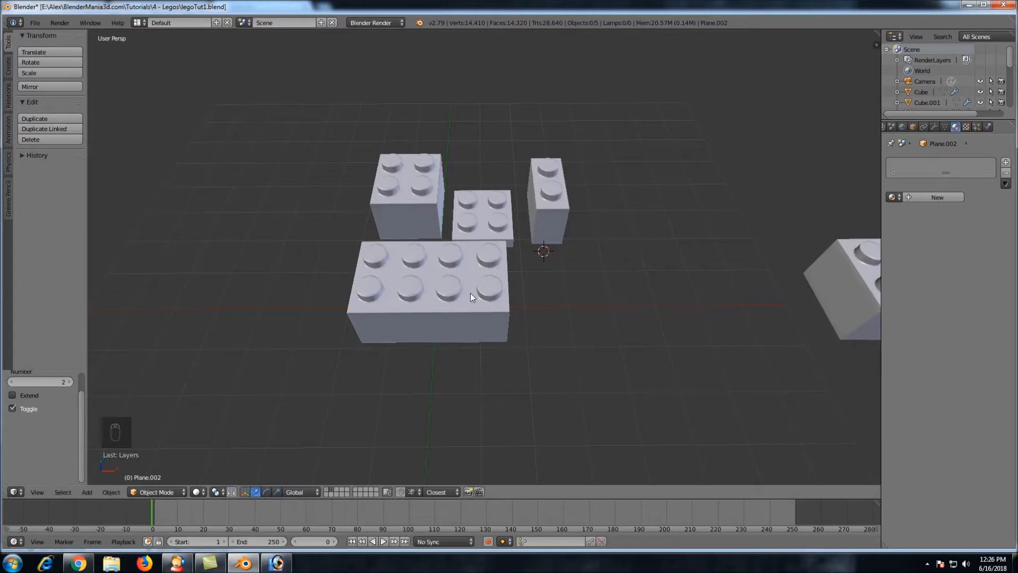
{"action": "right_click", "coordinate": [476, 295]}
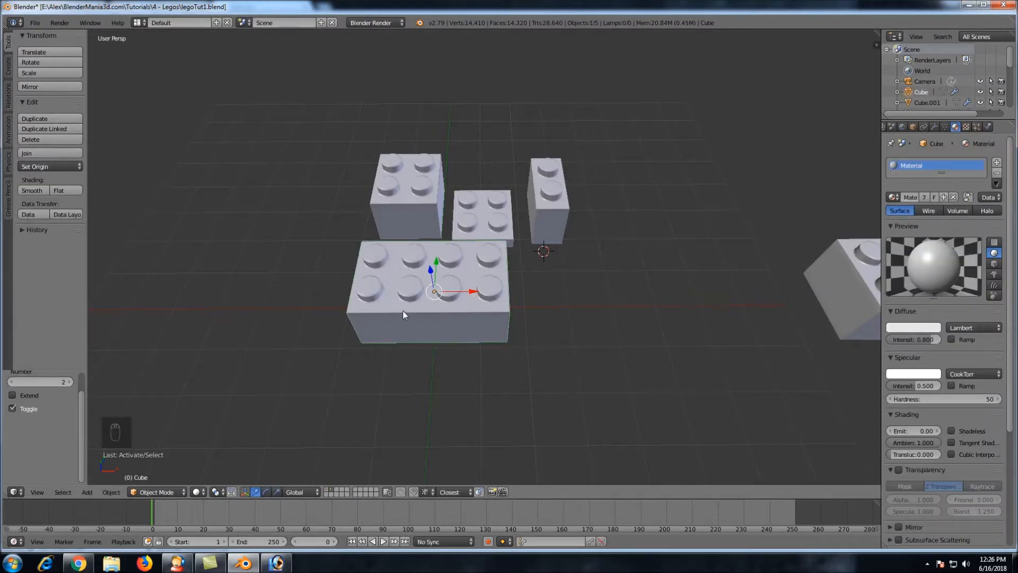
{"action": "left_click", "coordinate": [389, 23]}
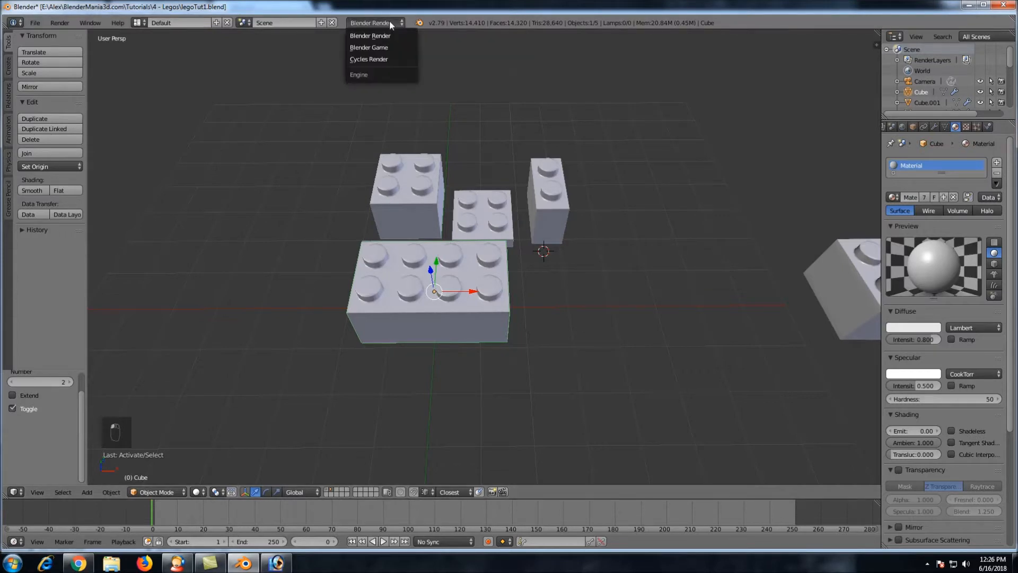
{"action": "left_click", "coordinate": [380, 59]}
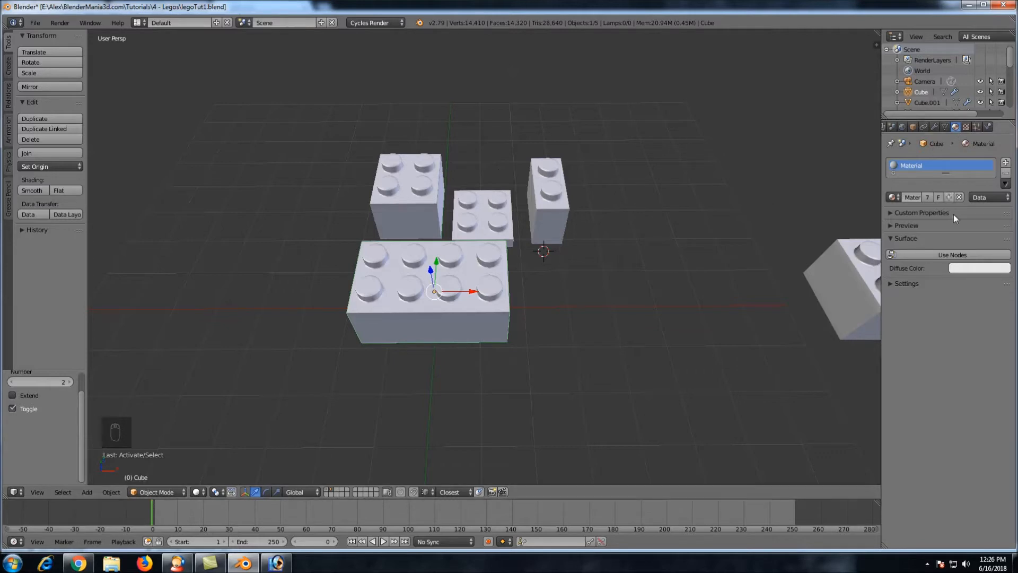
Enable nodes on the 2x4 brick's material and set its surface shader to Principled BSDF
{"action": "left_click", "coordinate": [946, 257]}
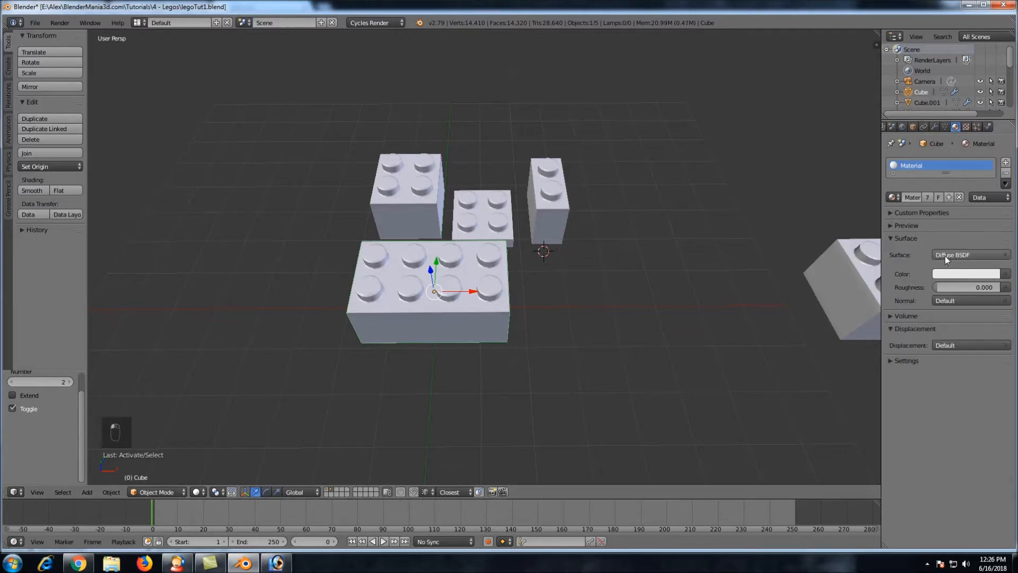
{"action": "left_click", "coordinate": [949, 256]}
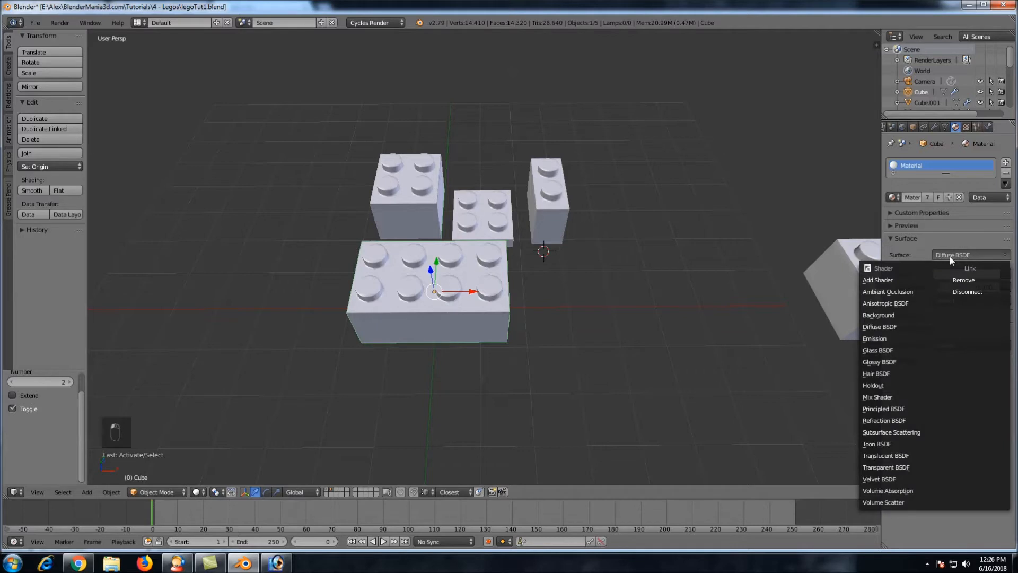
{"action": "left_click", "coordinate": [882, 409]}
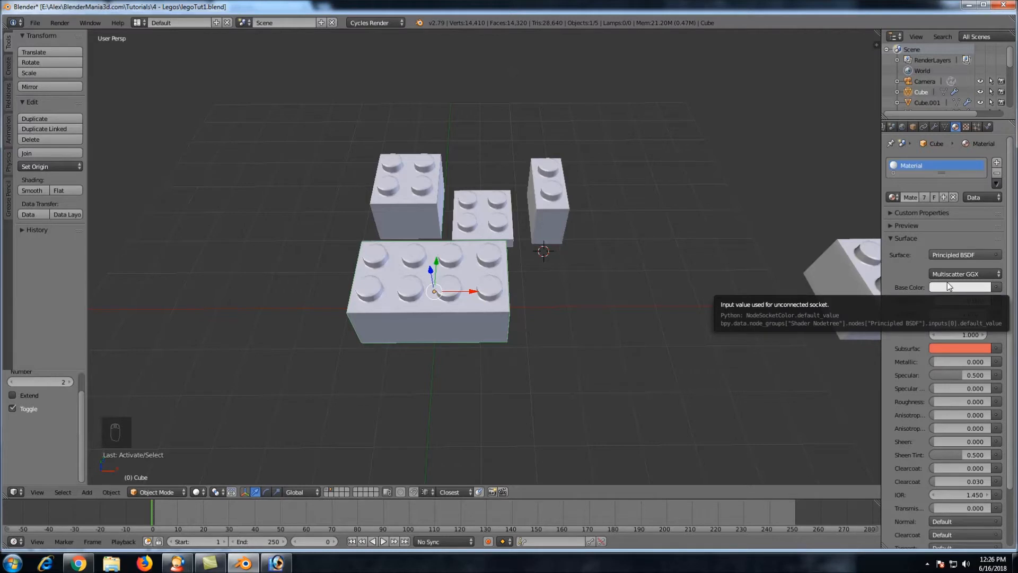
Set the material's base color to the copied hex value 0D69AB
{"action": "left_click", "coordinate": [949, 287]}
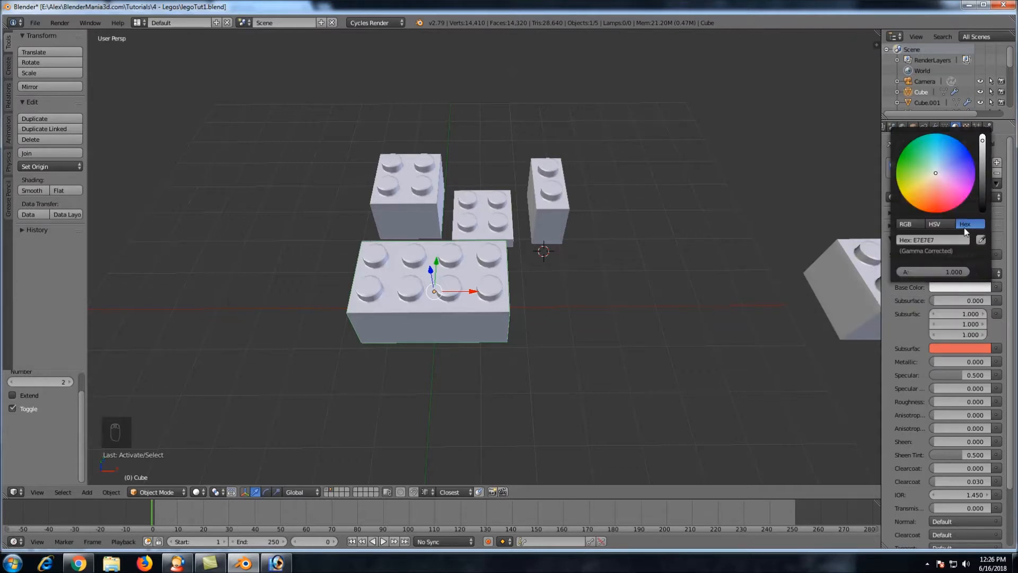
{"action": "left_click", "coordinate": [950, 240]}
{"action": "key", "text": "ctrl+v"}
{"action": "key", "text": "Return"}
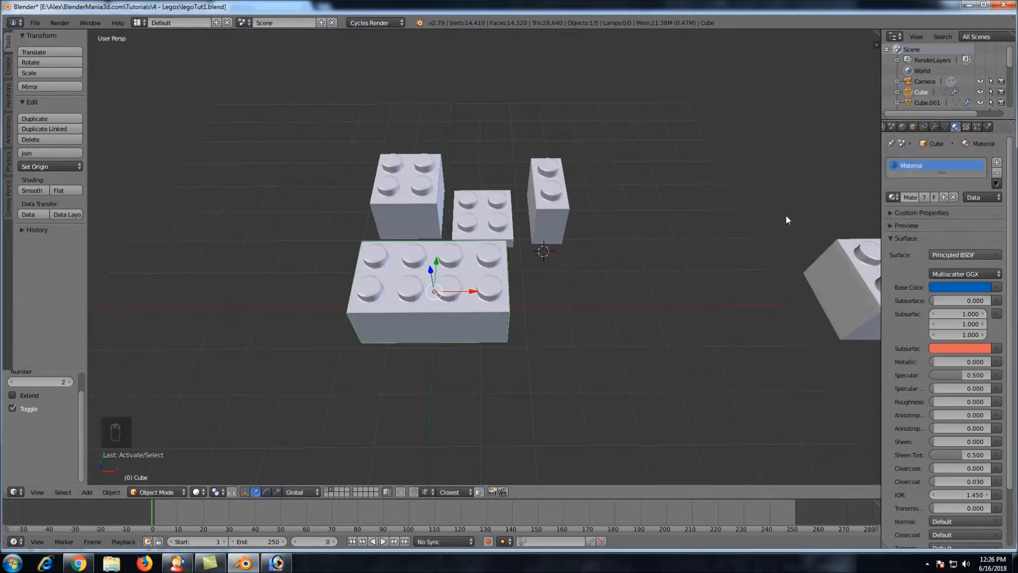
Make the 2x4 brick's material a single-user copy and rename it Blue
{"action": "left_click", "coordinate": [925, 198]}
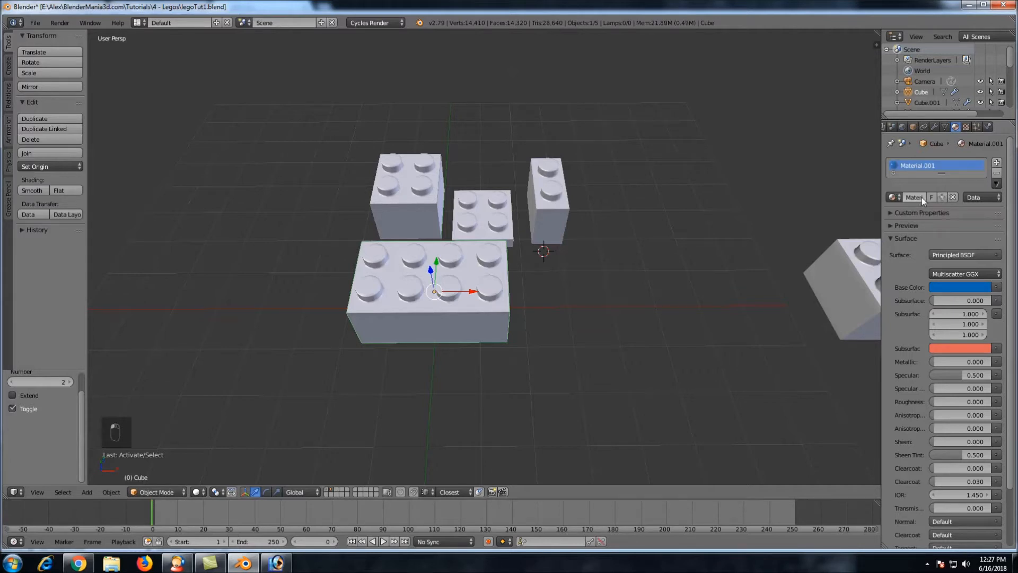
{"action": "type", "text": "Blue"}
{"action": "key", "text": "Return"}
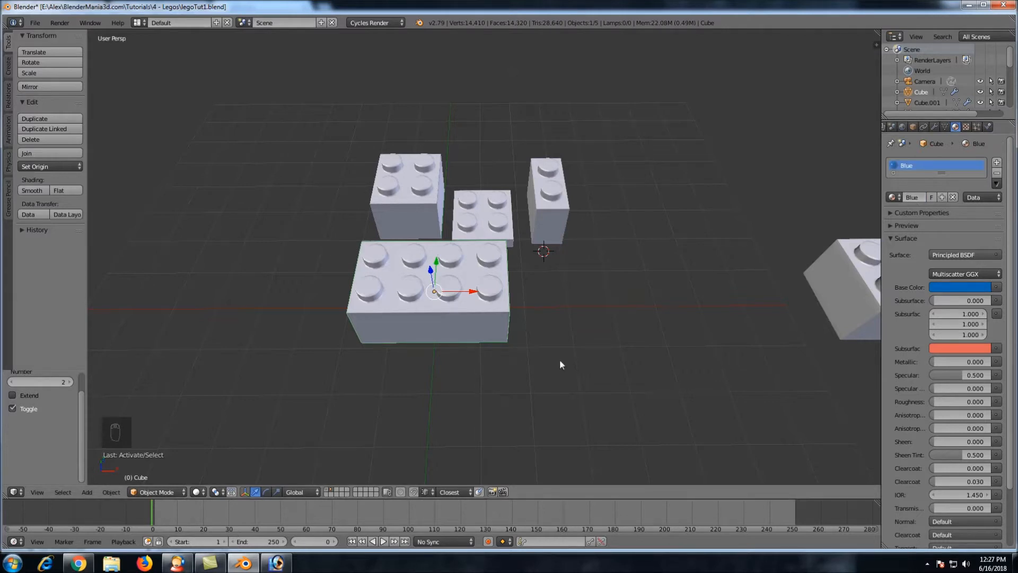
Sample the Bright yellow swatch in Photoshop, copy its hex code F5CD2F and return to Blender
{"action": "left_click", "coordinate": [276, 562]}
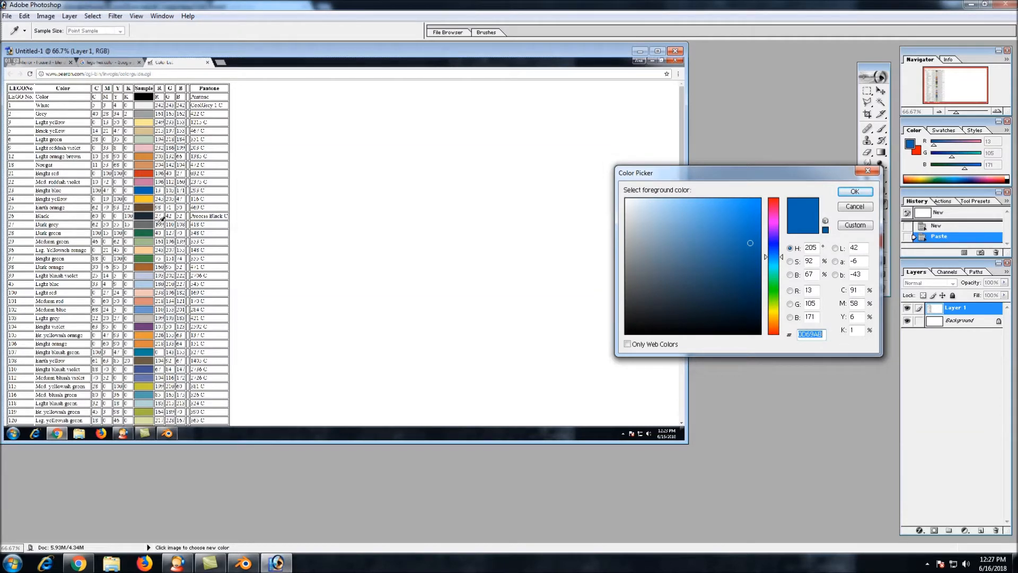
{"action": "left_click", "coordinate": [147, 200]}
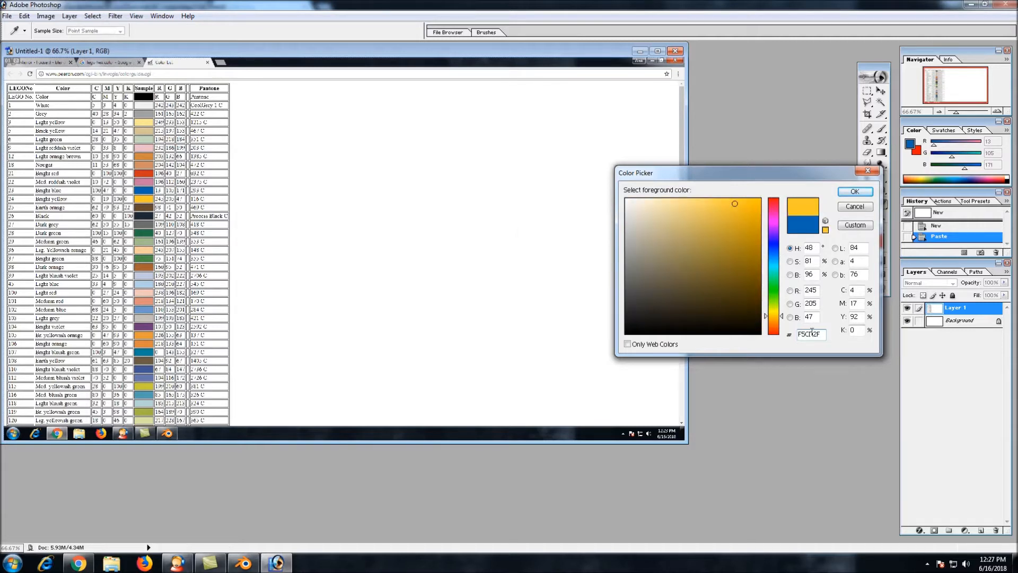
{"action": "double_click", "coordinate": [811, 332]}
{"action": "key", "text": "ctrl+c"}
{"action": "left_click", "coordinate": [239, 564]}
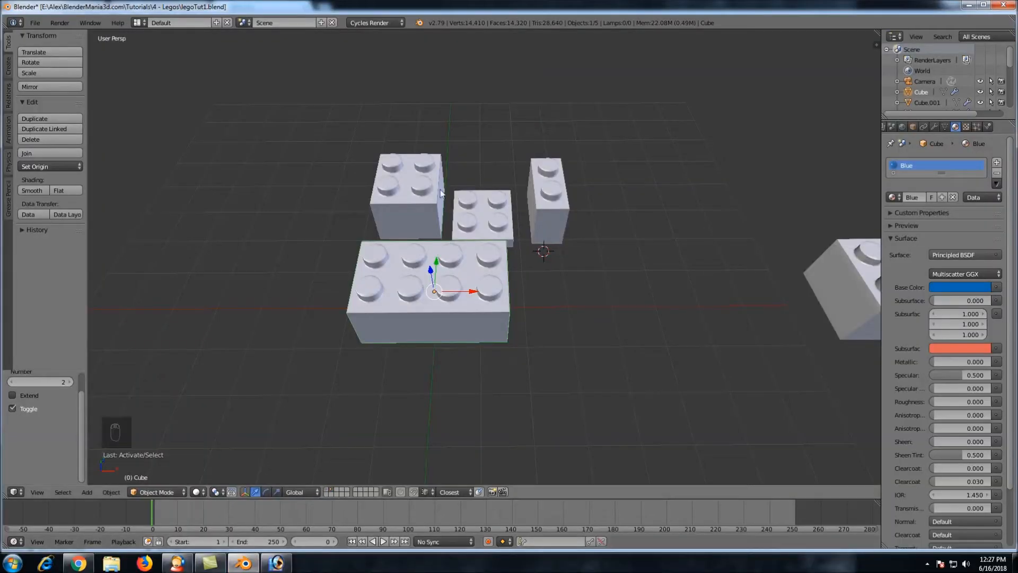
Make the tall 2x2 brick's material a single-user copy and rename it Yellow
{"action": "right_click", "coordinate": [416, 193]}
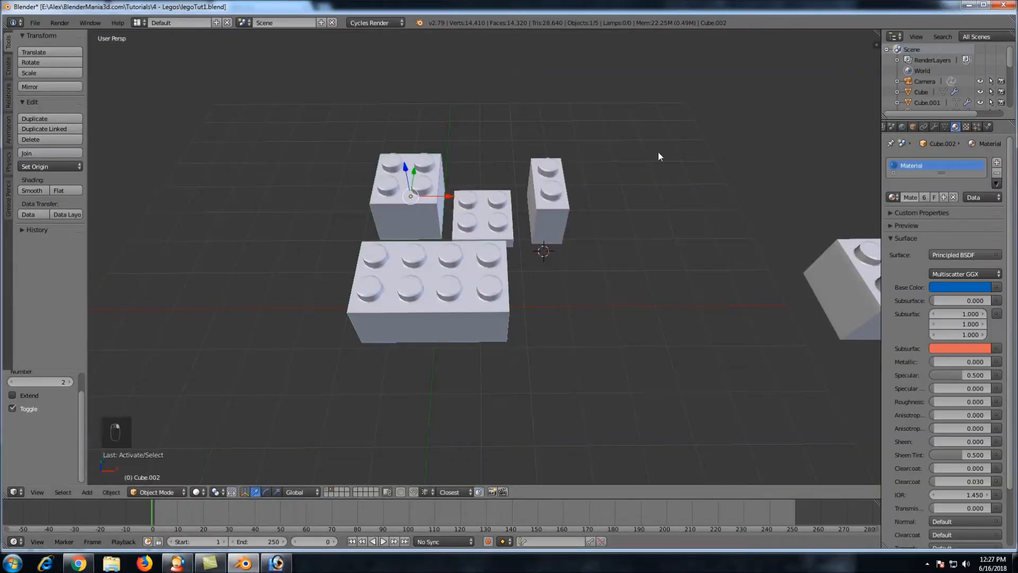
{"action": "left_click", "coordinate": [924, 197]}
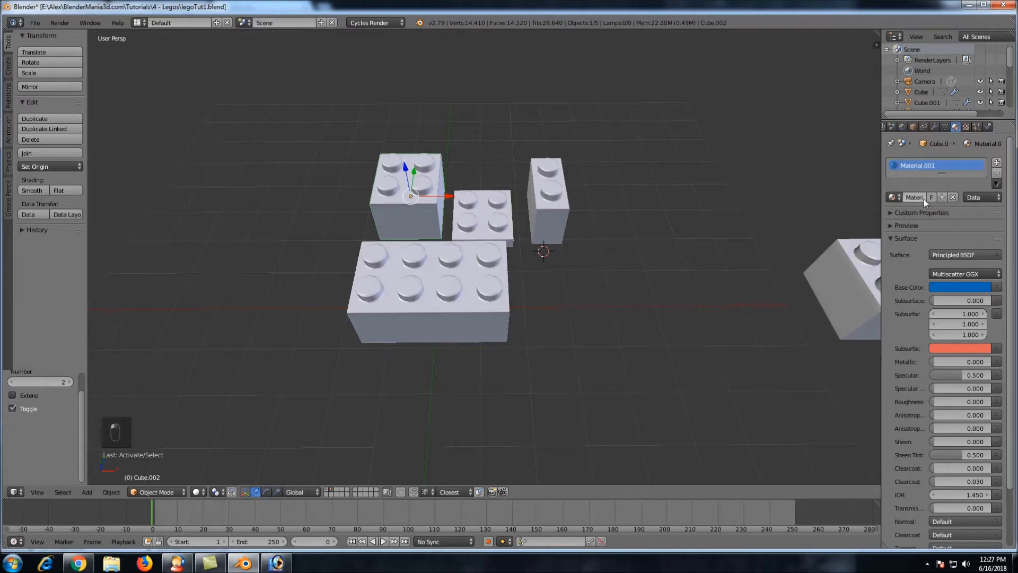
{"action": "type", "text": "Yellow"}
{"action": "key", "text": "Return"}
Set the Yellow material's base color to the copied hex value F5CD2F
{"action": "left_click", "coordinate": [942, 286]}
{"action": "left_click", "coordinate": [933, 239]}
{"action": "key", "text": "ctrl+v"}
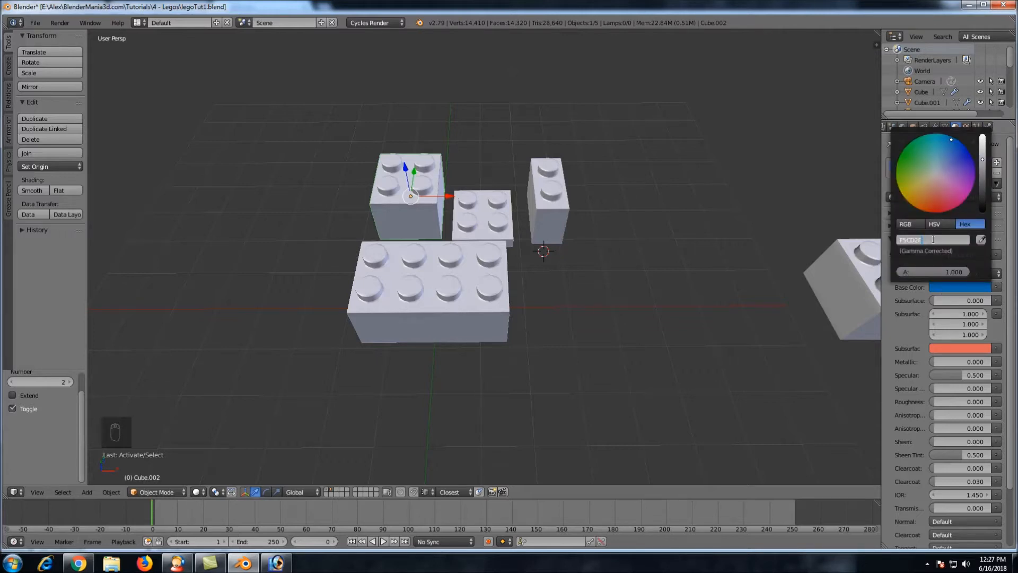
{"action": "key", "text": "Return"}
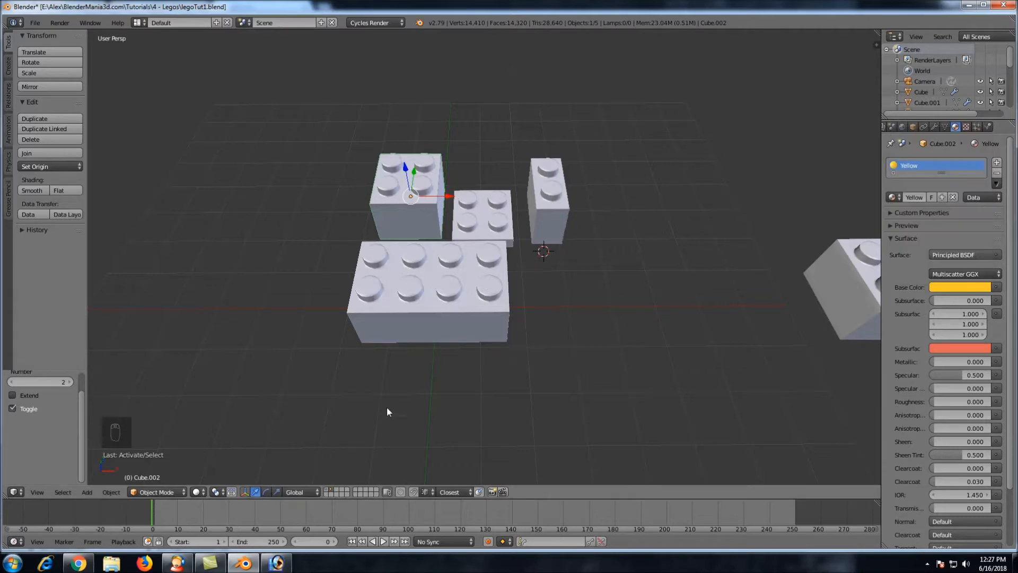
Sample the Dark green swatch in Photoshop, copy its hex code 287F46 and return to Blender
{"action": "left_click", "coordinate": [276, 562]}
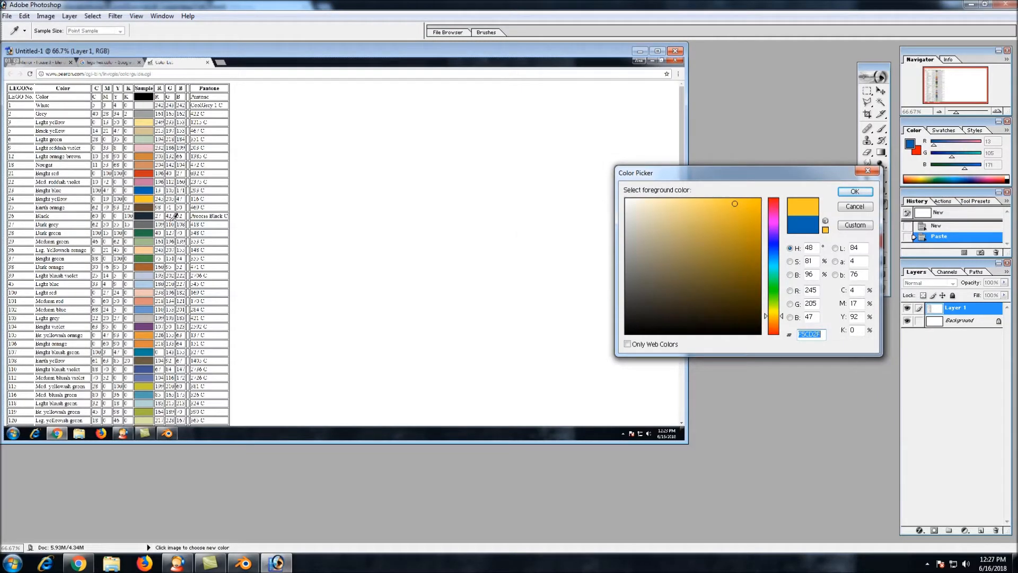
{"action": "left_click", "coordinate": [149, 233]}
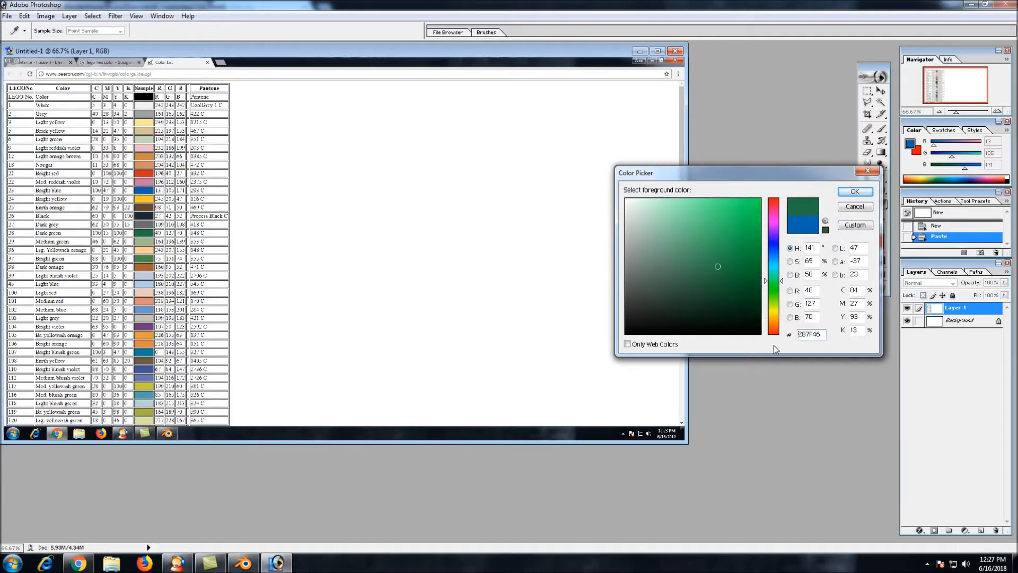
{"action": "double_click", "coordinate": [816, 336]}
{"action": "key", "text": "ctrl+c"}
{"action": "left_click", "coordinate": [243, 563]}
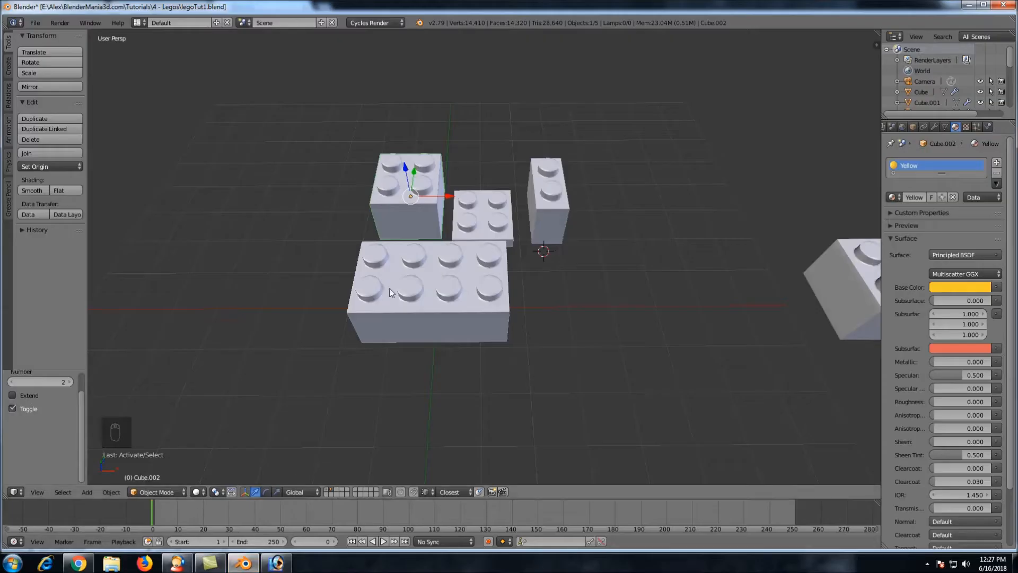
Make the flat 2x2 brick's material a single-user copy and rename it Green
{"action": "right_click", "coordinate": [472, 216]}
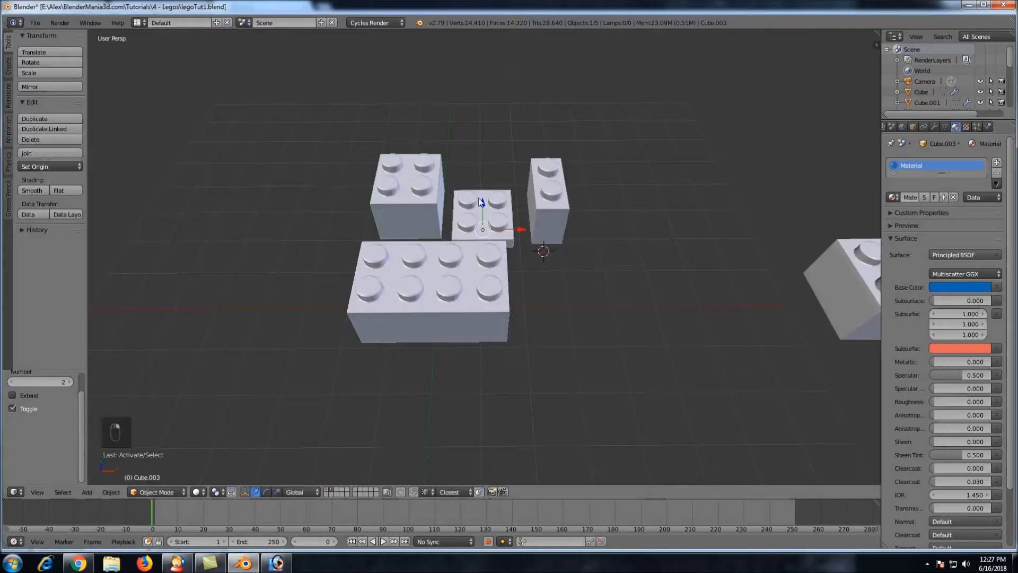
{"action": "left_click", "coordinate": [924, 198]}
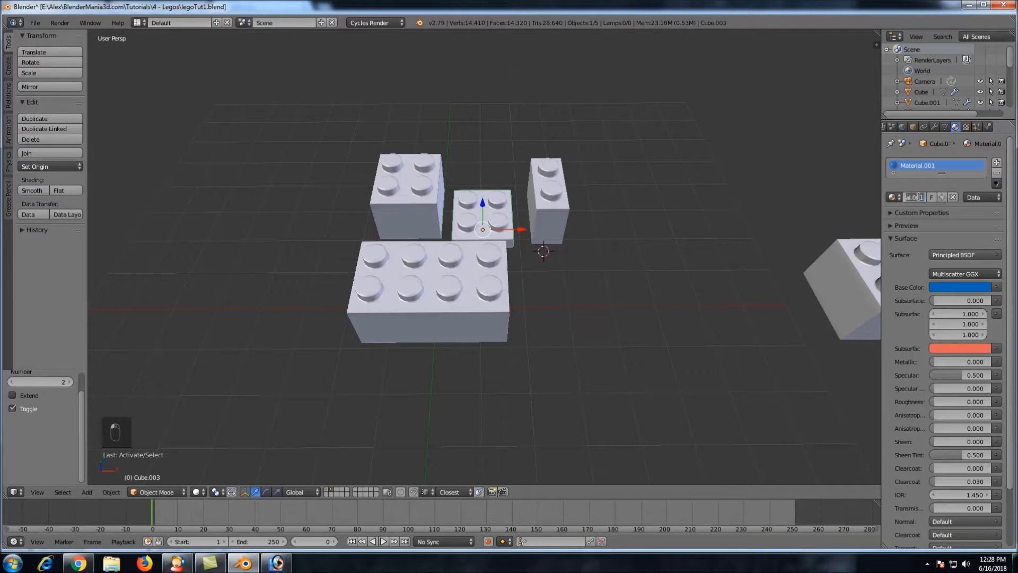
{"action": "type", "text": "Green"}
{"action": "key", "text": "Return"}
Set the Green material's base color to the copied hex value 287F46
{"action": "left_click", "coordinate": [956, 287]}
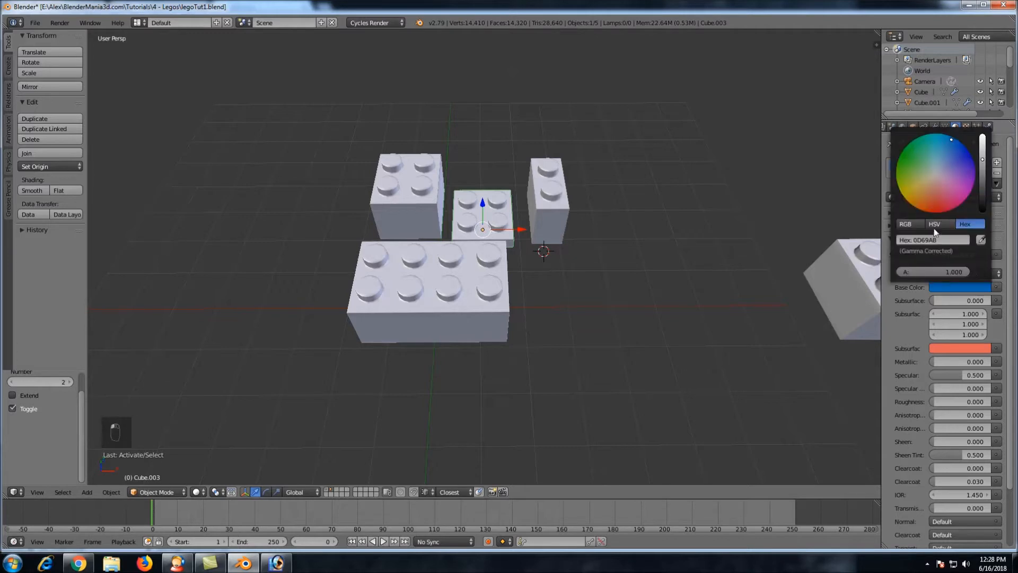
{"action": "left_click", "coordinate": [949, 241]}
{"action": "key", "text": "ctrl+v"}
{"action": "key", "text": "Return"}
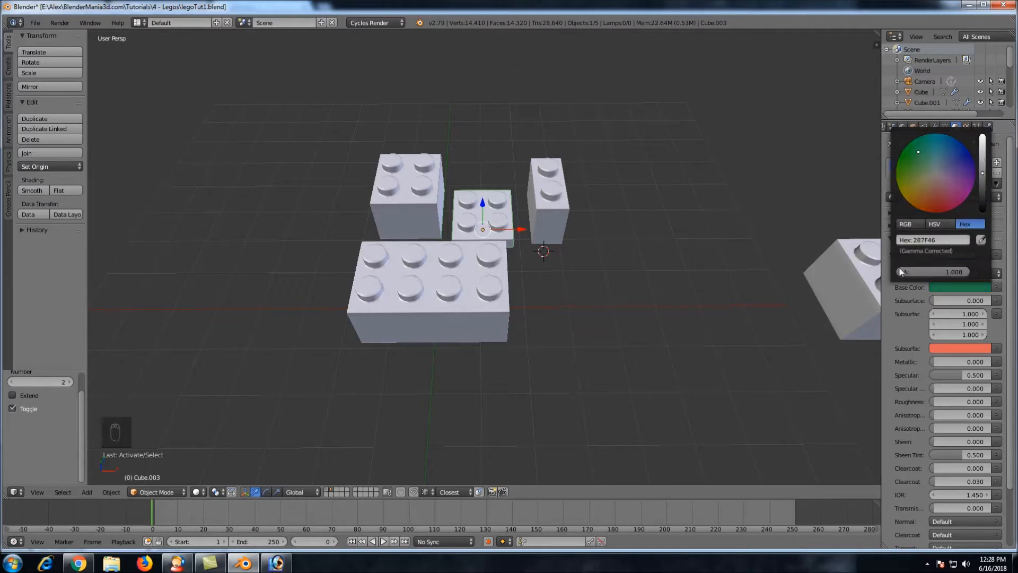
Sample the Bright red swatch in Photoshop, copy its hex code C4281B and return to Blender
{"action": "mouse_move", "coordinate": [272, 564]}
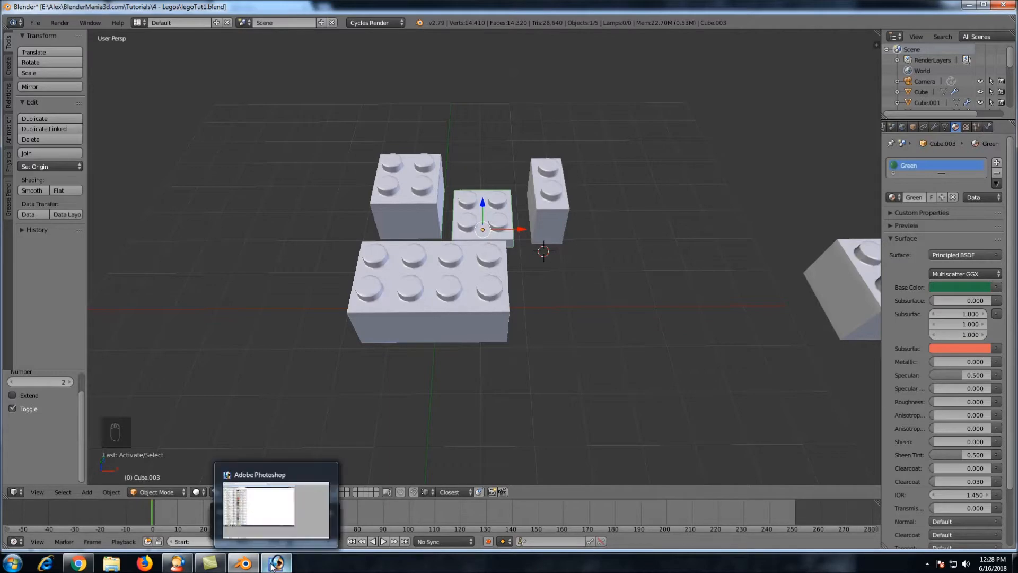
{"action": "left_click", "coordinate": [272, 564]}
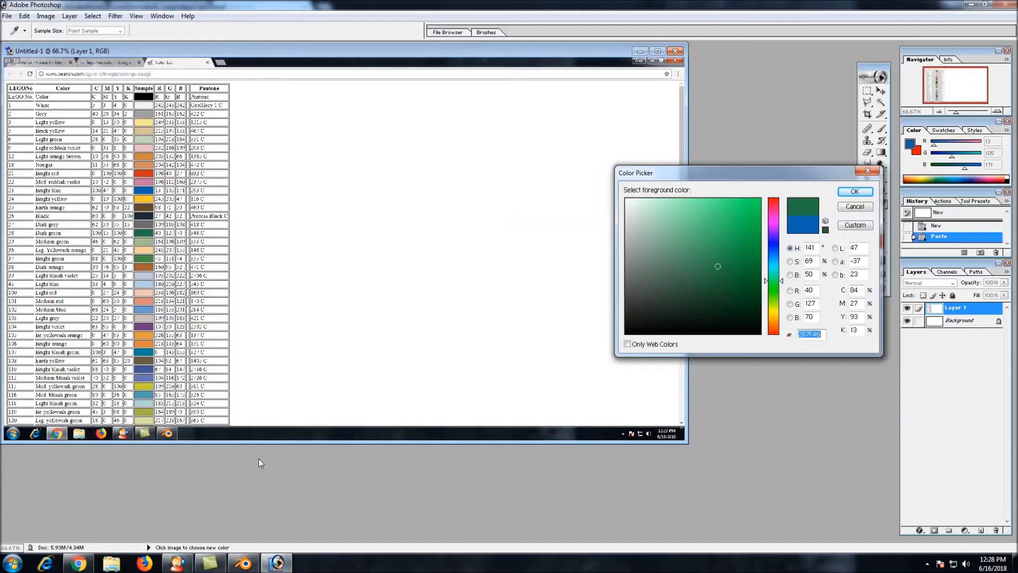
{"action": "left_click", "coordinate": [144, 176]}
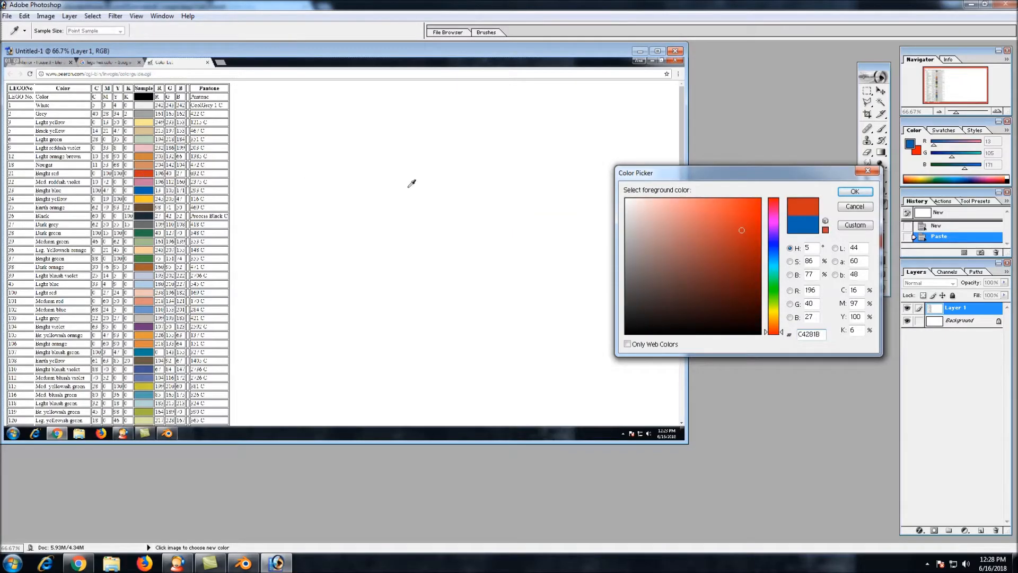
{"action": "double_click", "coordinate": [817, 335]}
{"action": "key", "text": "ctrl+c"}
{"action": "left_click", "coordinate": [243, 564]}
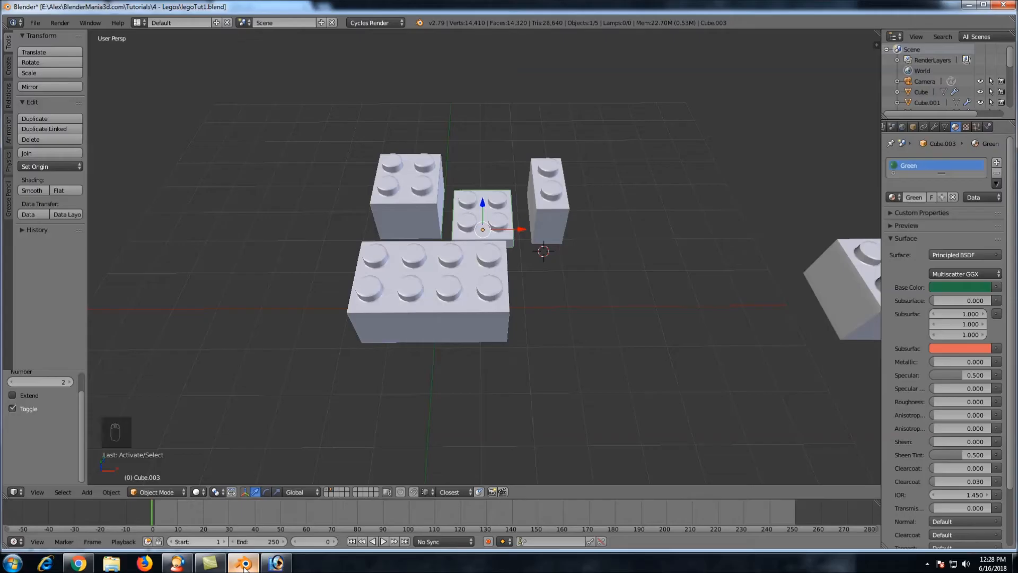
Make the 1x2 brick's material a single-user copy and rename it Red
{"action": "right_click", "coordinate": [557, 207]}
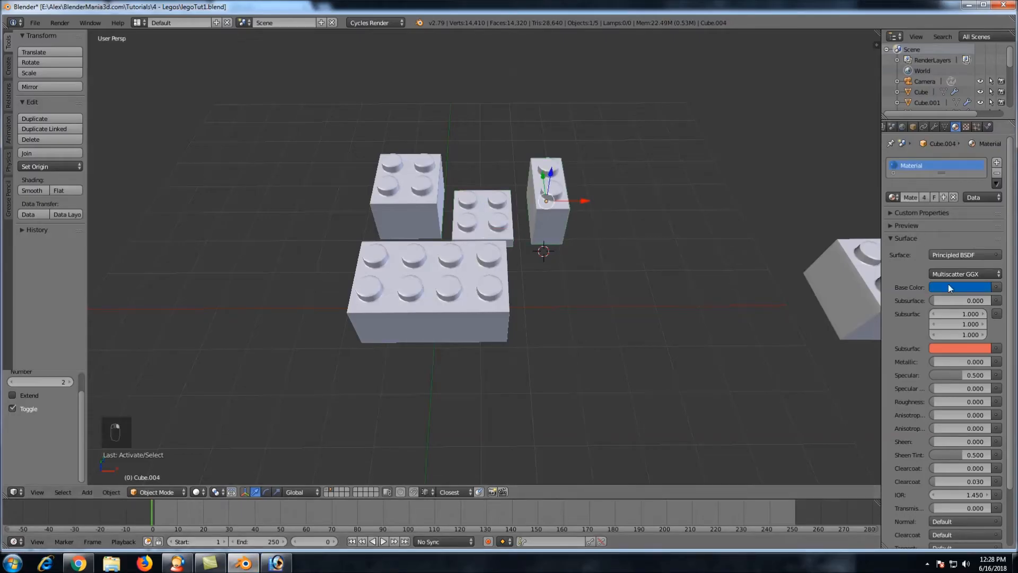
{"action": "left_click", "coordinate": [925, 198]}
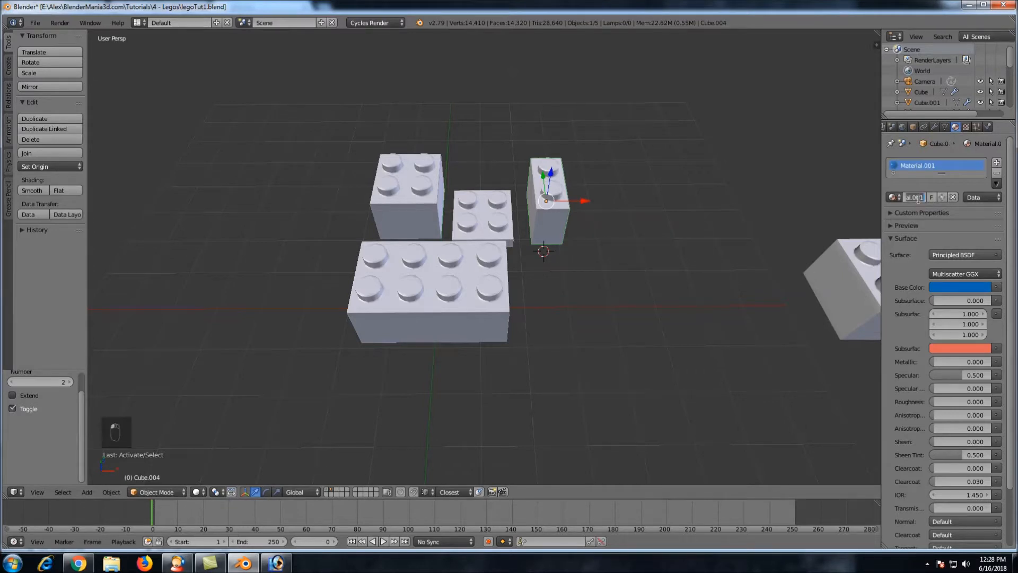
{"action": "type", "text": "Red"}
{"action": "key", "text": "Return"}
Set the Red material's base color to the copied hex value C4281B
{"action": "left_click", "coordinate": [953, 286]}
{"action": "left_click", "coordinate": [943, 239]}
{"action": "key", "text": "BackSpace"}
{"action": "key", "text": "ctrl+v"}
{"action": "key", "text": "Return"}
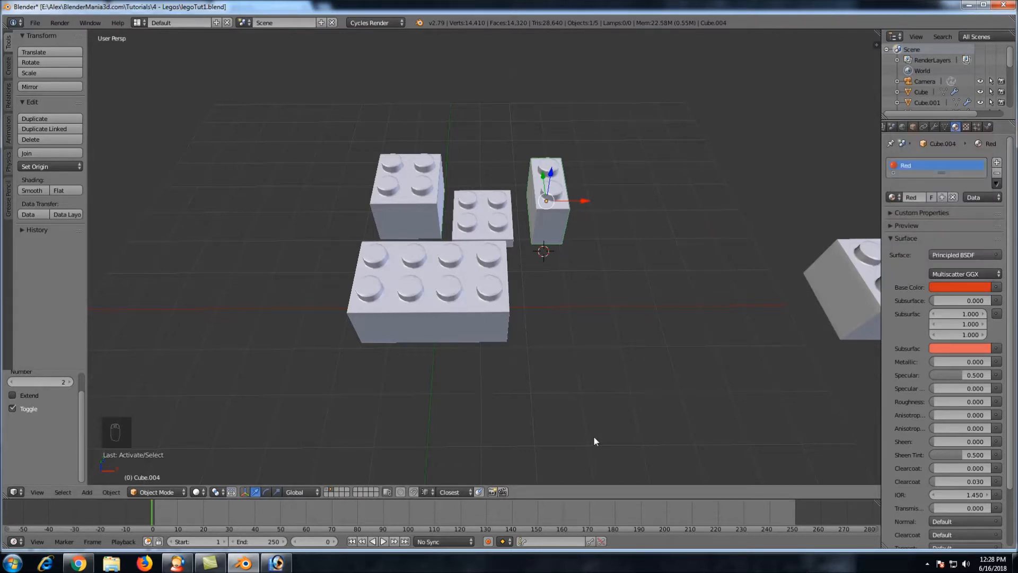
Select each of the four bricks in turn to check its assigned material
{"action": "right_click", "coordinate": [476, 334]}
{"action": "right_click", "coordinate": [405, 209]}
{"action": "right_click", "coordinate": [482, 222]}
{"action": "right_click", "coordinate": [530, 198]}
Switch to the first layer, preview the brick piles in rendered shading and return to solid shading
{"action": "key", "text": "1"}
{"action": "middle_click_drag", "start_coordinate": [526, 200], "coordinate": [342, 445]}
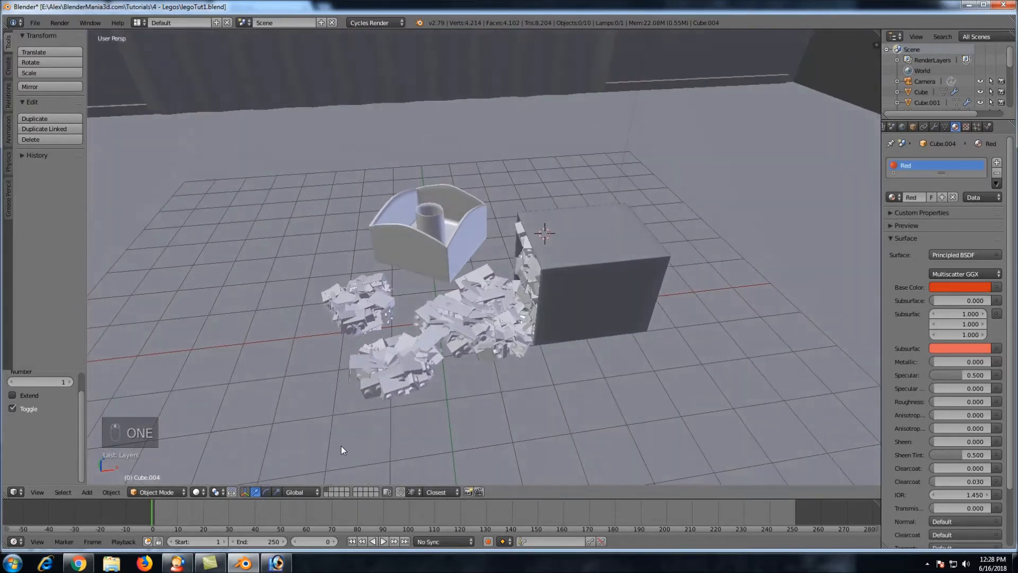
{"action": "left_click", "coordinate": [200, 492]}
{"action": "left_click", "coordinate": [218, 418]}
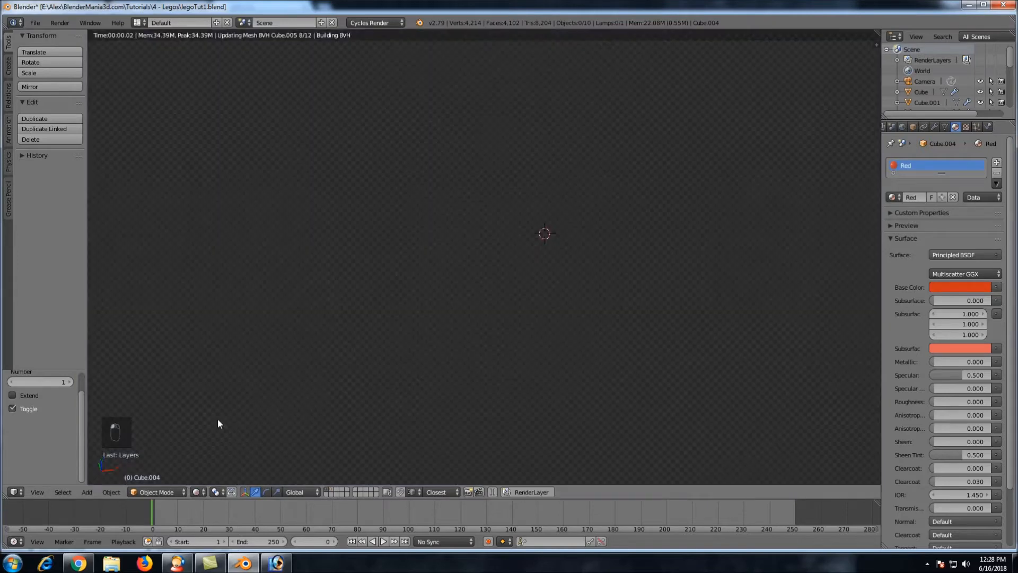
{"action": "middle_click_drag", "start_coordinate": [554, 324], "coordinate": [558, 288]}
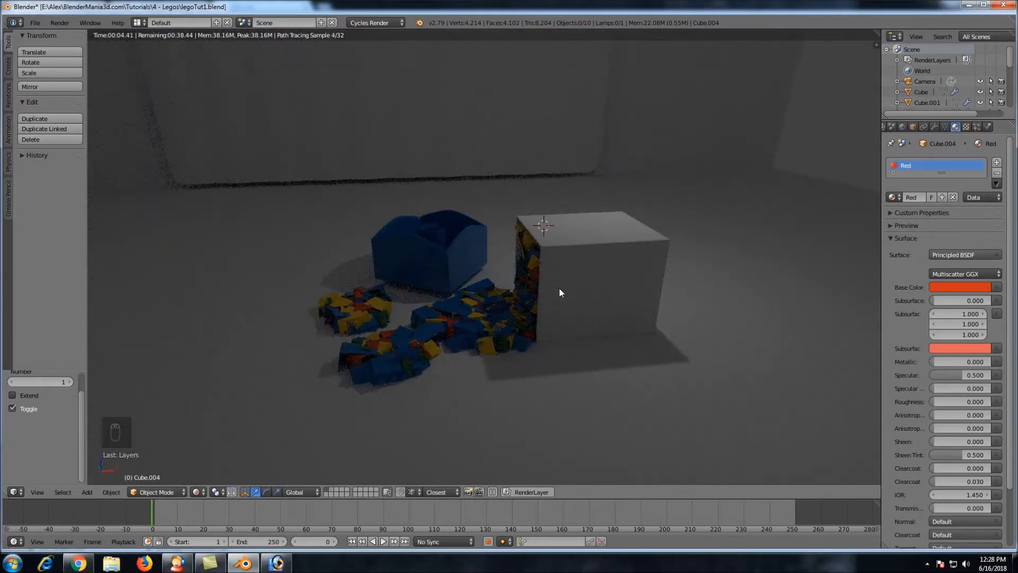
{"action": "key", "text": "z"}
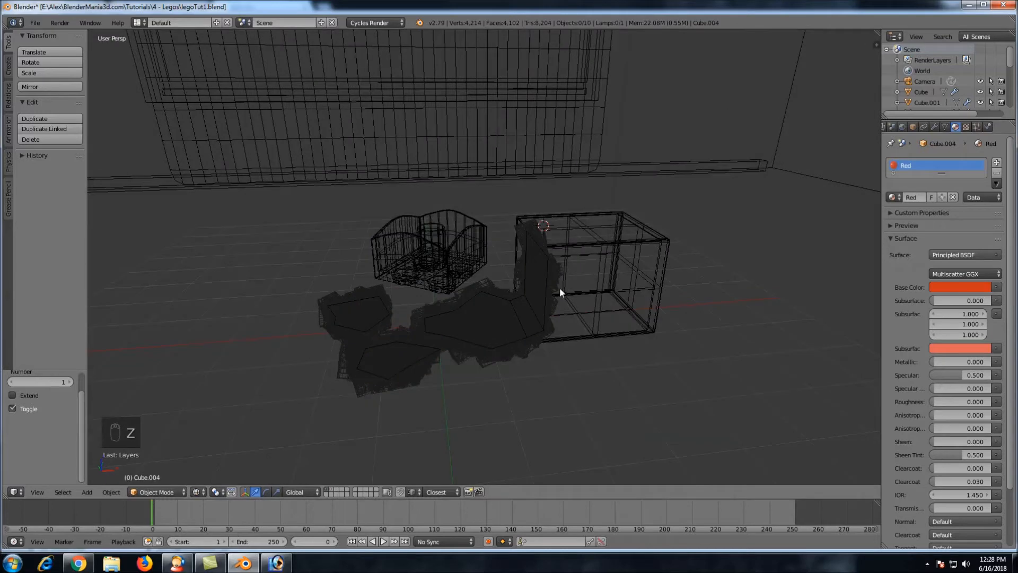
{"action": "key", "text": "z"}
{"action": "middle_click_drag", "start_coordinate": [559, 287], "coordinate": [559, 300]}
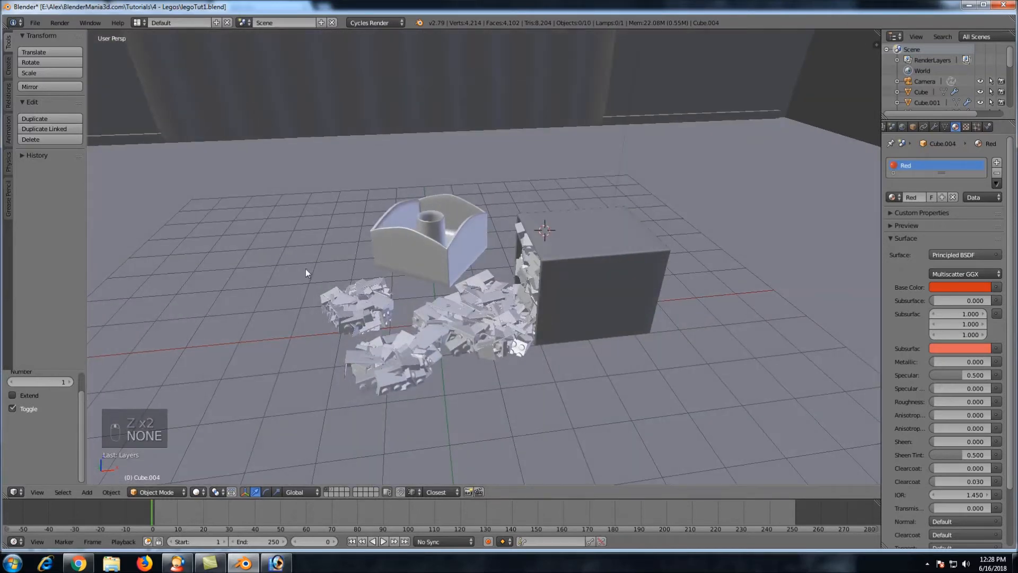
Assign the existing Yellow material to the open container with the central tube
{"action": "scroll", "coordinate": [464, 285], "scroll_direction": "up", "scroll_amount": 4}
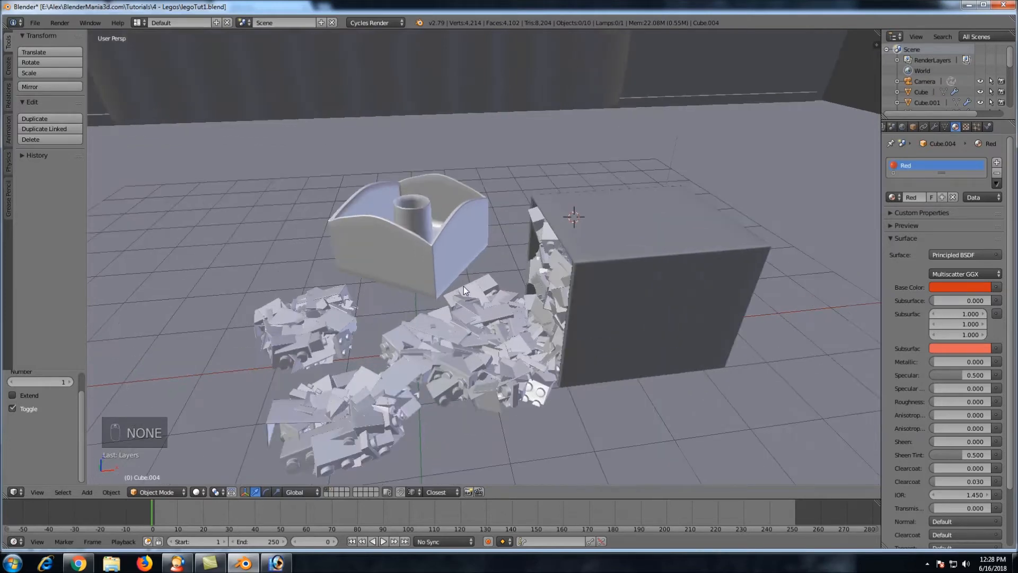
{"action": "right_click", "coordinate": [468, 254]}
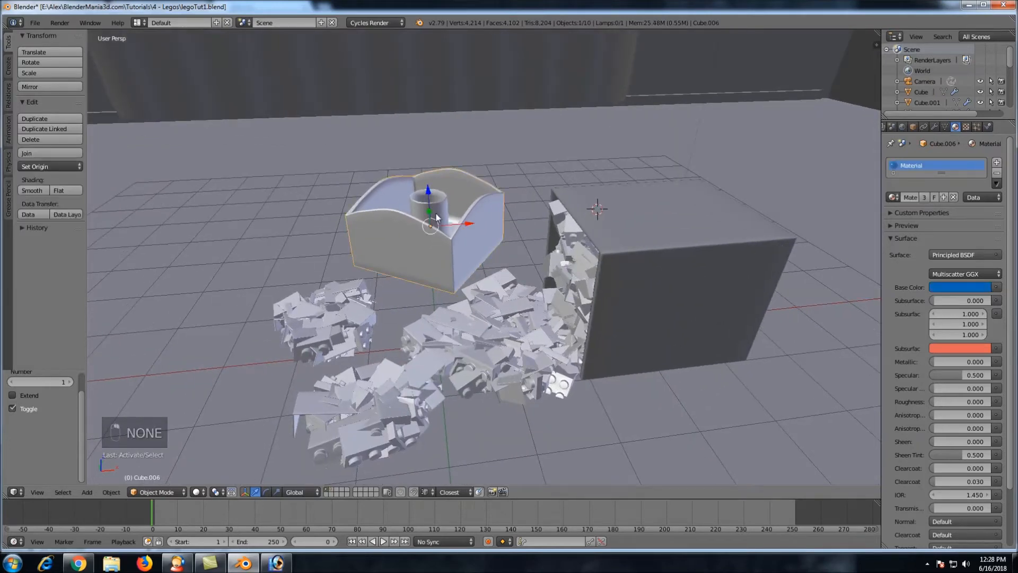
{"action": "left_click", "coordinate": [895, 196]}
{"action": "left_click", "coordinate": [820, 252]}
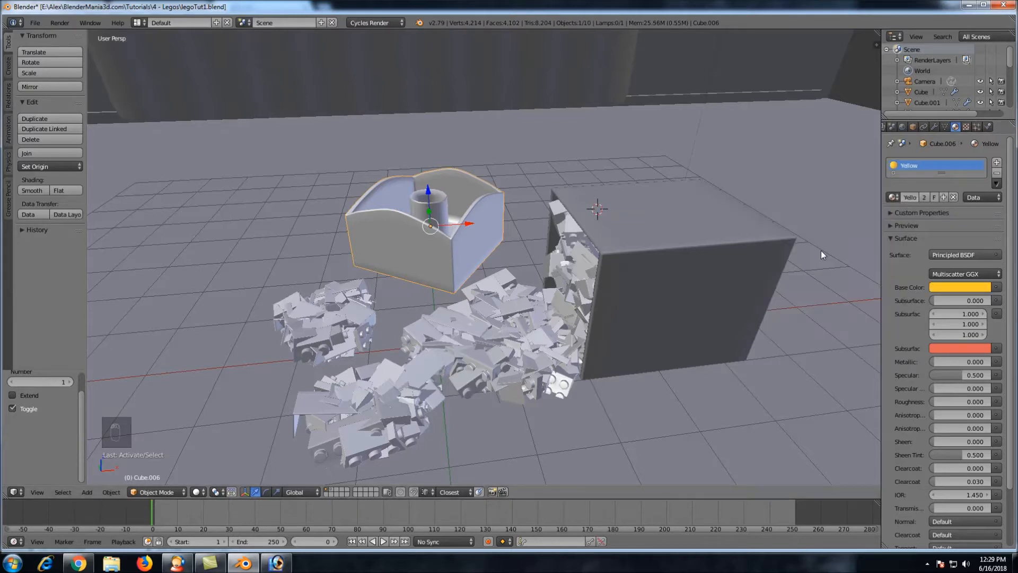
Assign the existing Yellow material to the large box holding the bricks
{"action": "right_click", "coordinate": [694, 239]}
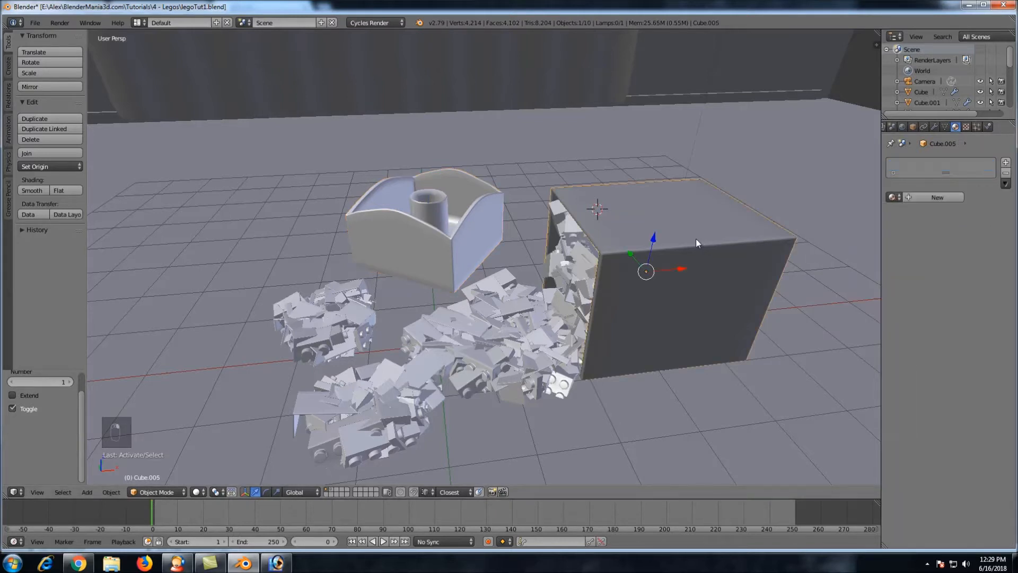
{"action": "left_click", "coordinate": [893, 196]}
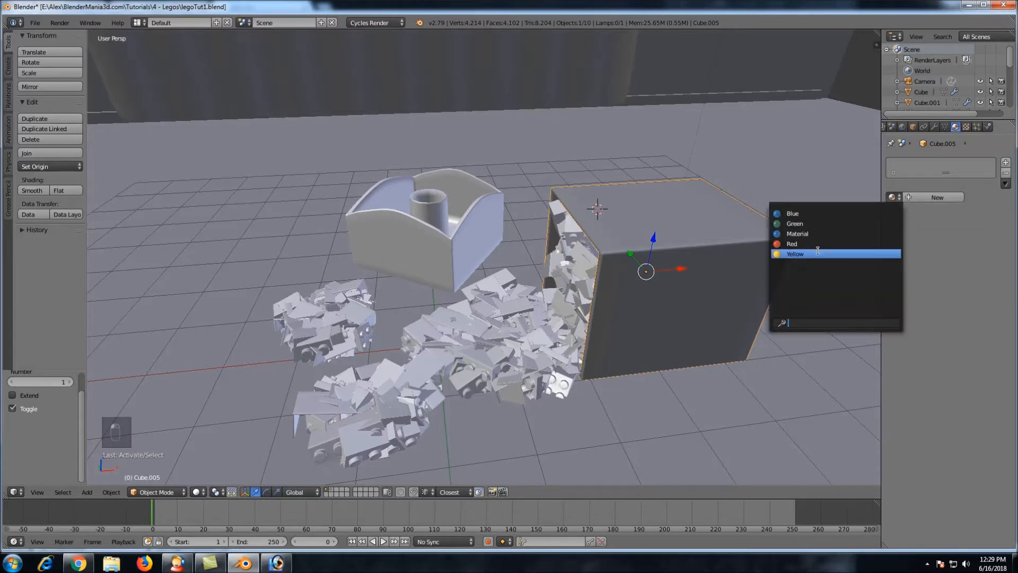
{"action": "left_click", "coordinate": [777, 254]}
Set the Cycles render device to GPU Compute
{"action": "scroll", "coordinate": [583, 300], "scroll_direction": "down", "scroll_amount": 4}
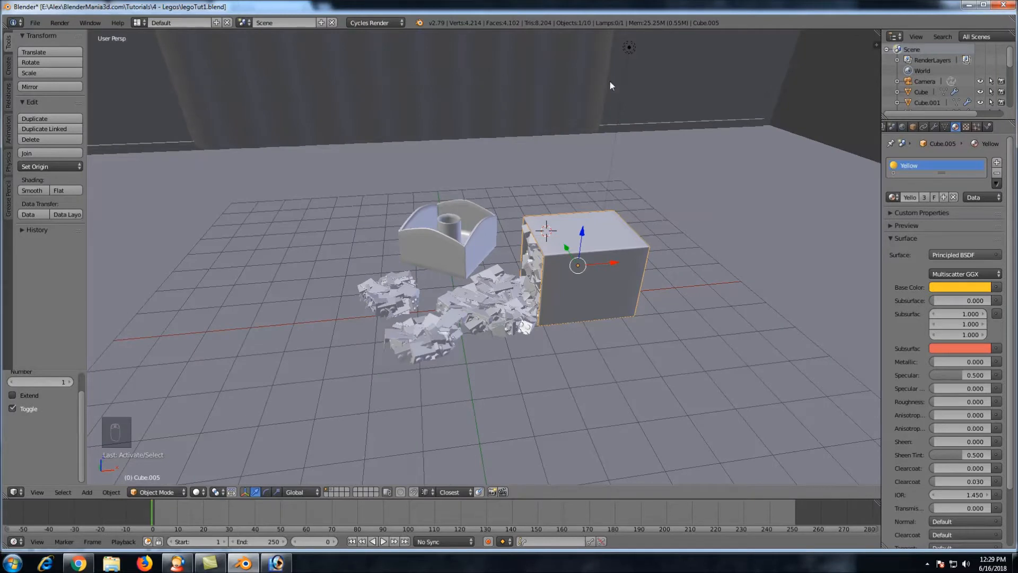
{"action": "scroll", "coordinate": [939, 130], "scroll_direction": "up", "scroll_amount": 3}
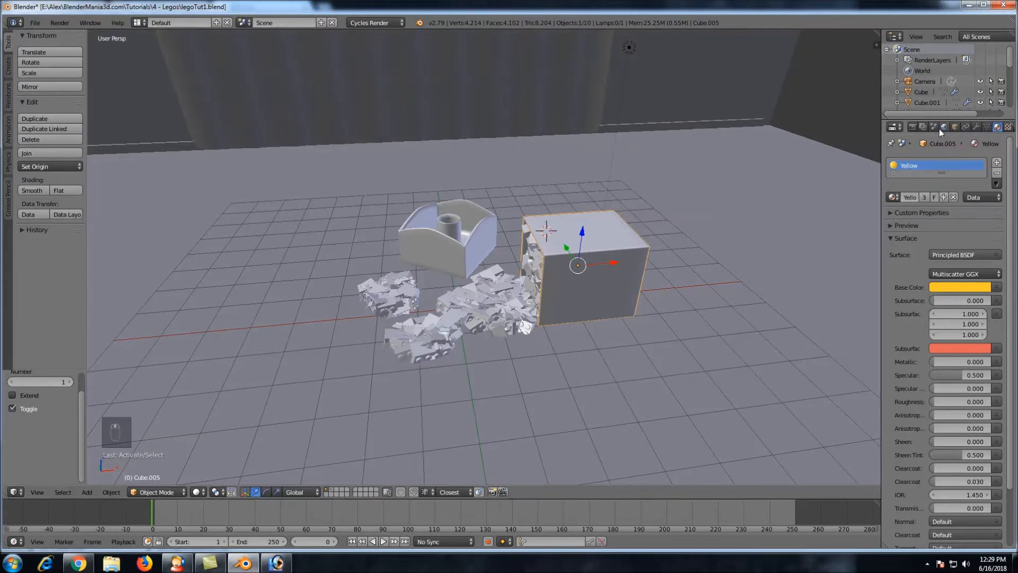
{"action": "left_click", "coordinate": [913, 127]}
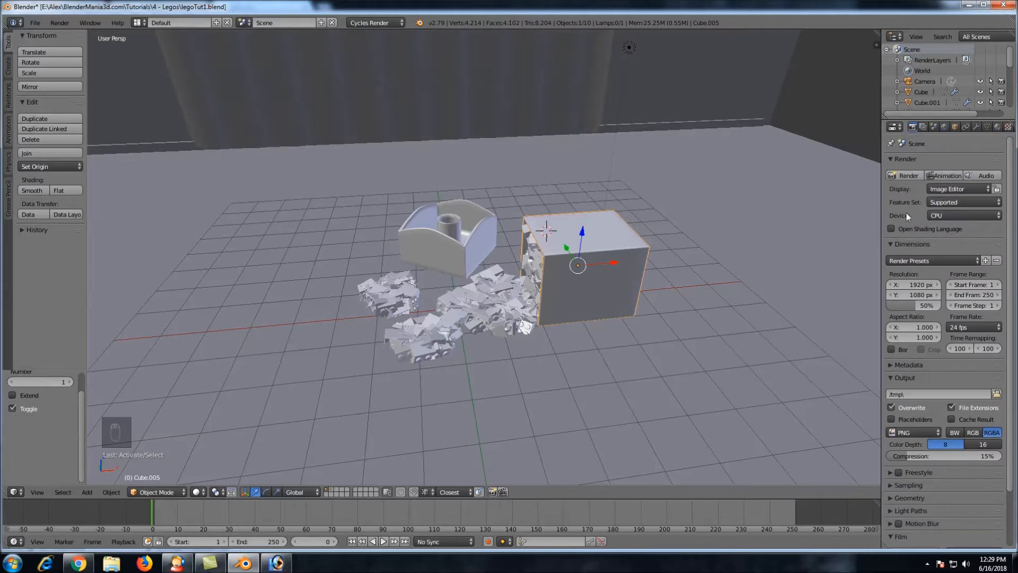
{"action": "left_click", "coordinate": [943, 218]}
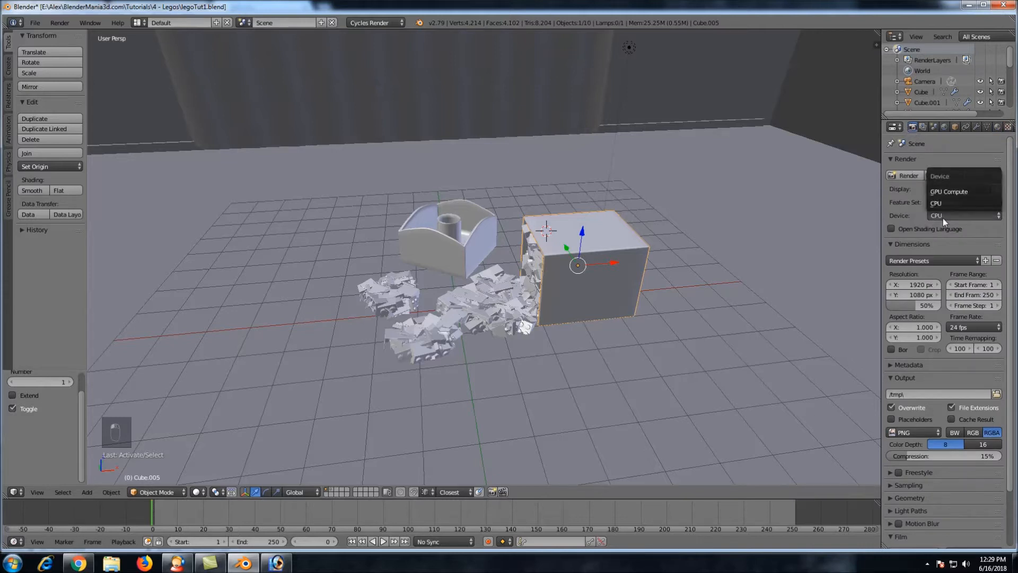
{"action": "left_click", "coordinate": [951, 192]}
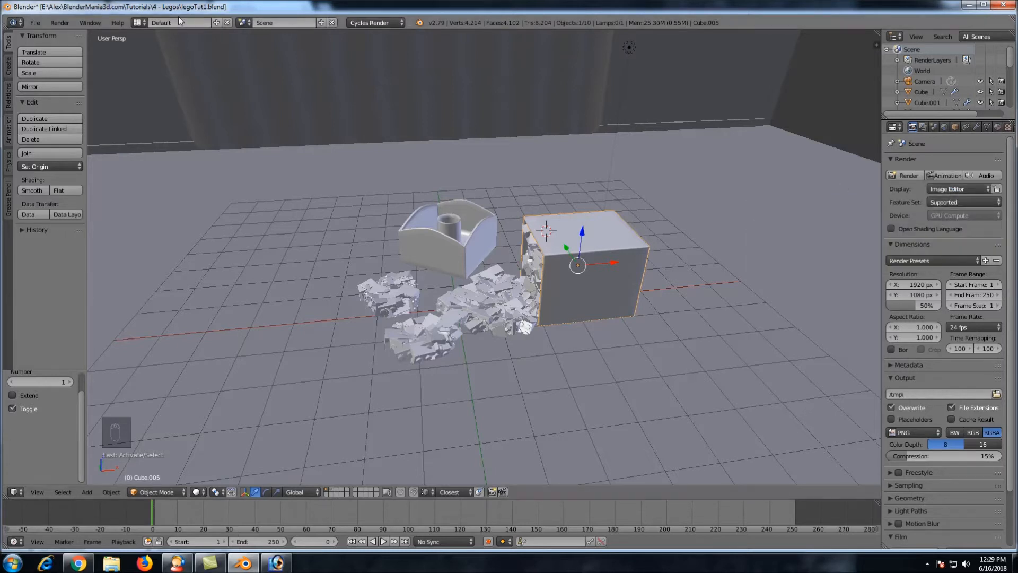
Enable CUDA as the Cycles compute device in the user preferences
{"action": "left_click", "coordinate": [36, 25]}
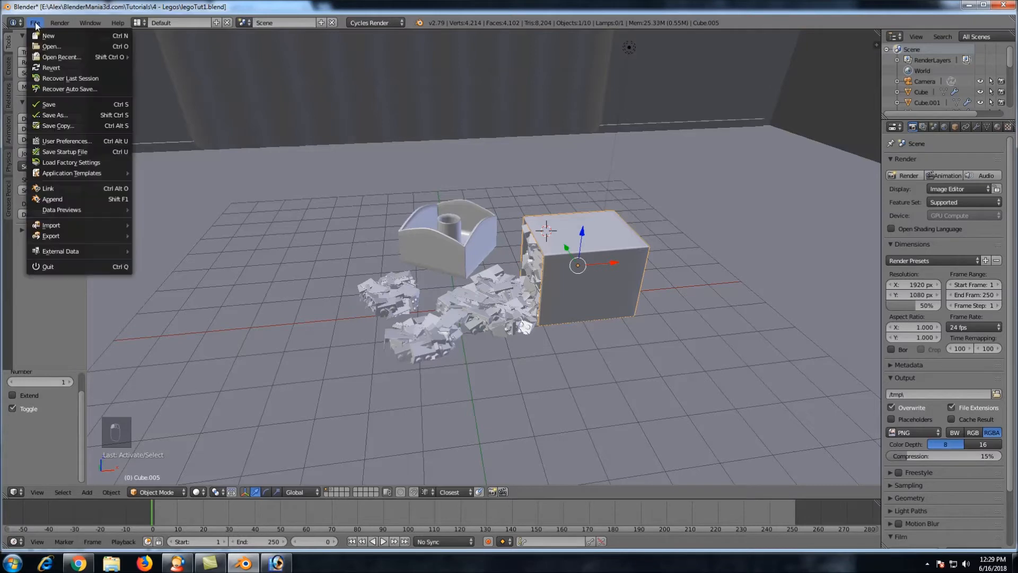
{"action": "left_click", "coordinate": [49, 138]}
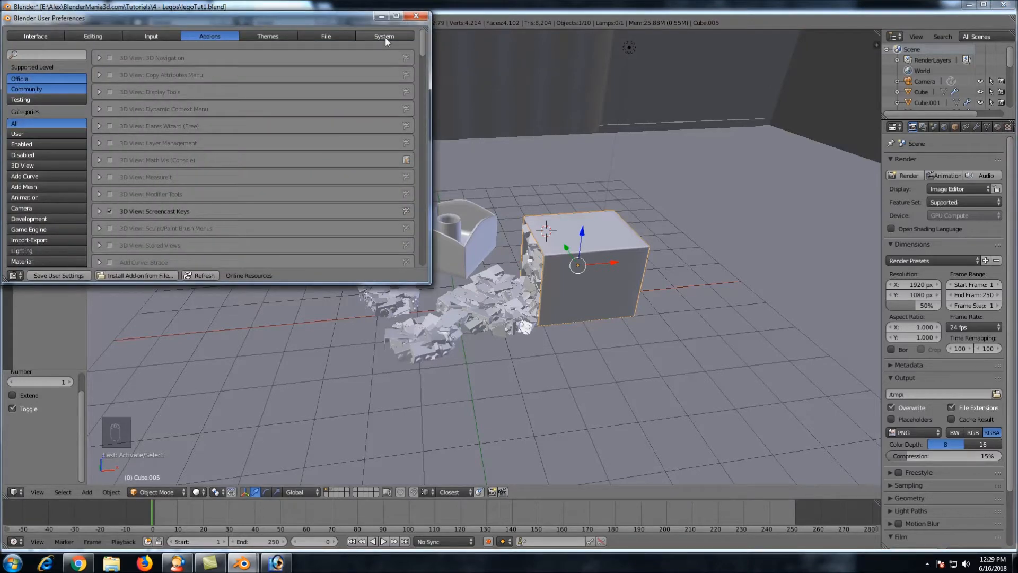
{"action": "left_click", "coordinate": [385, 37]}
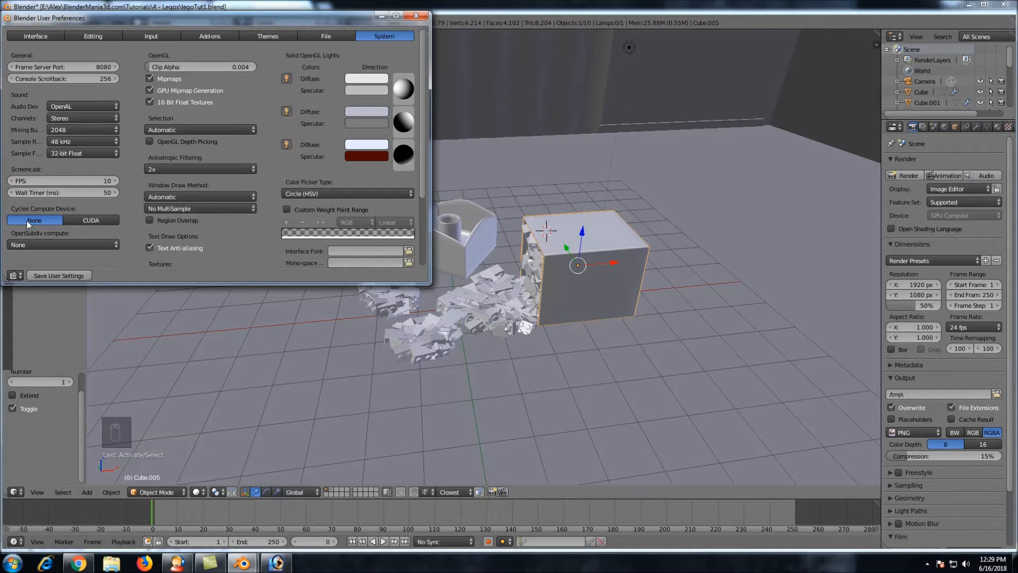
{"action": "left_click", "coordinate": [89, 220]}
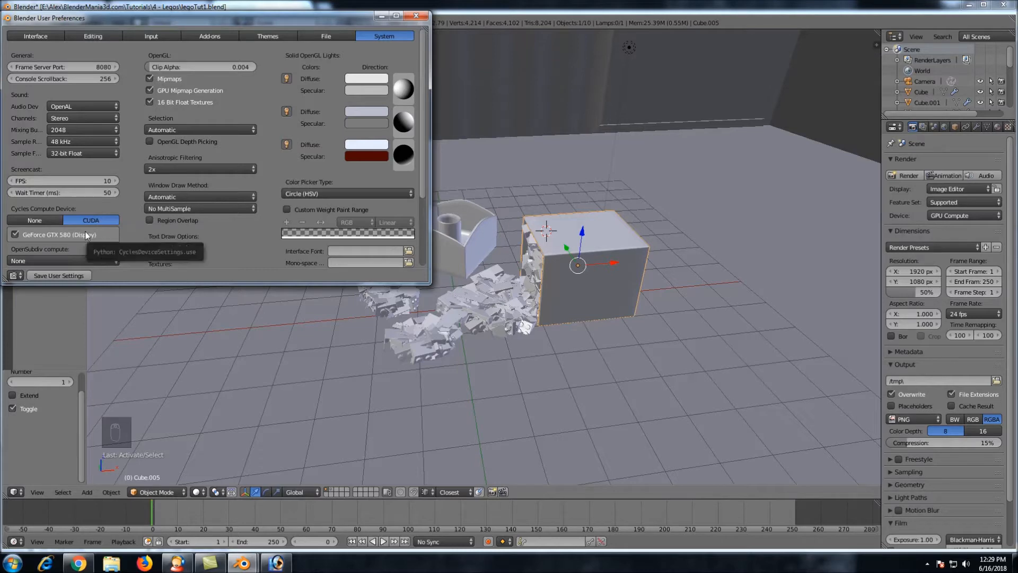
{"action": "left_click", "coordinate": [417, 15]}
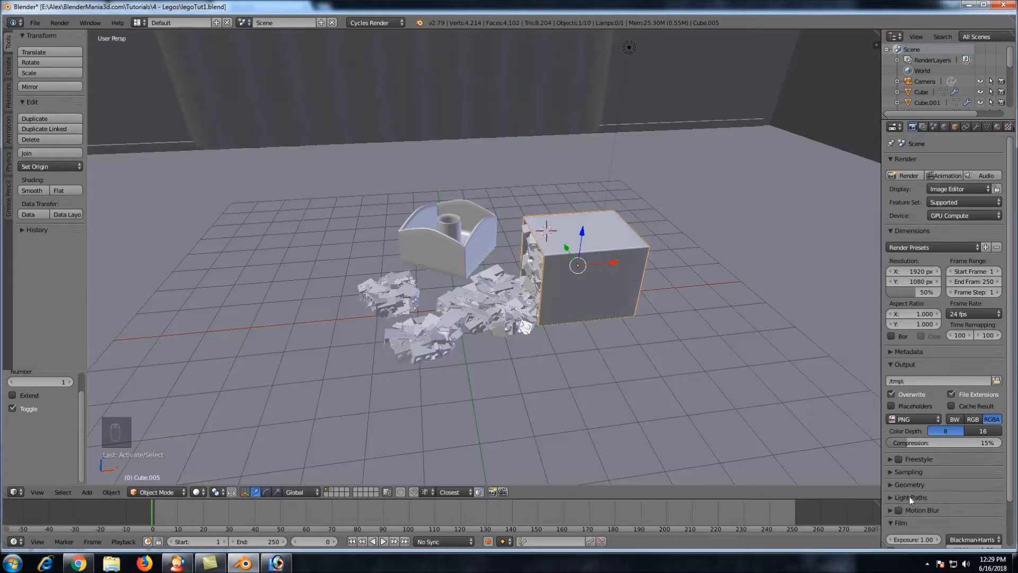
Set the Cycles preview samples to 10
{"action": "left_click", "coordinate": [921, 473]}
{"action": "scroll", "coordinate": [979, 485], "scroll_direction": "down", "scroll_amount": 1}
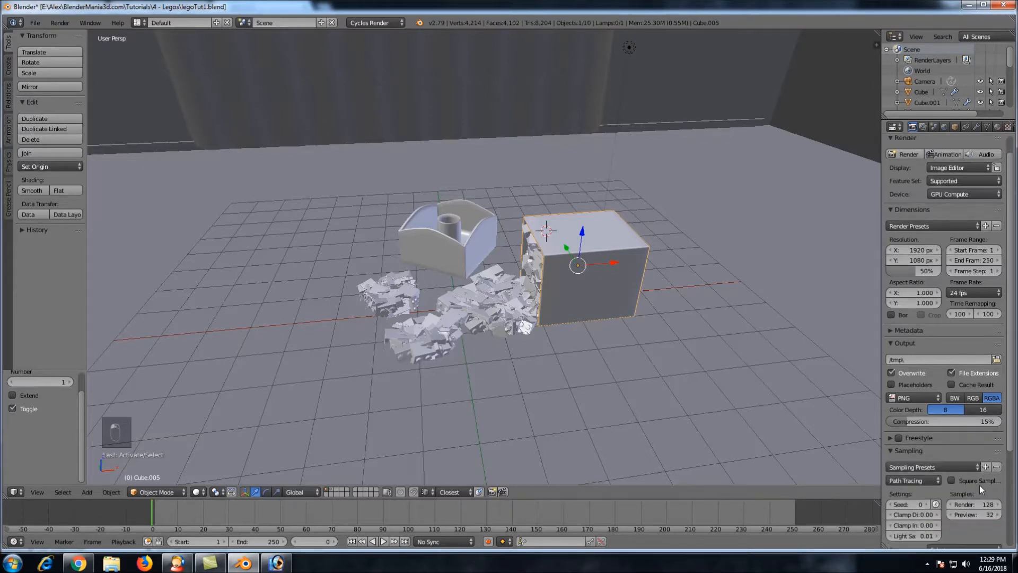
{"action": "double_click", "coordinate": [974, 514]}
{"action": "type", "text": "10"}
Preview the yellow containers and brick piles in rendered shading and return to solid shading
{"action": "left_click", "coordinate": [200, 491]}
{"action": "left_click", "coordinate": [227, 421]}
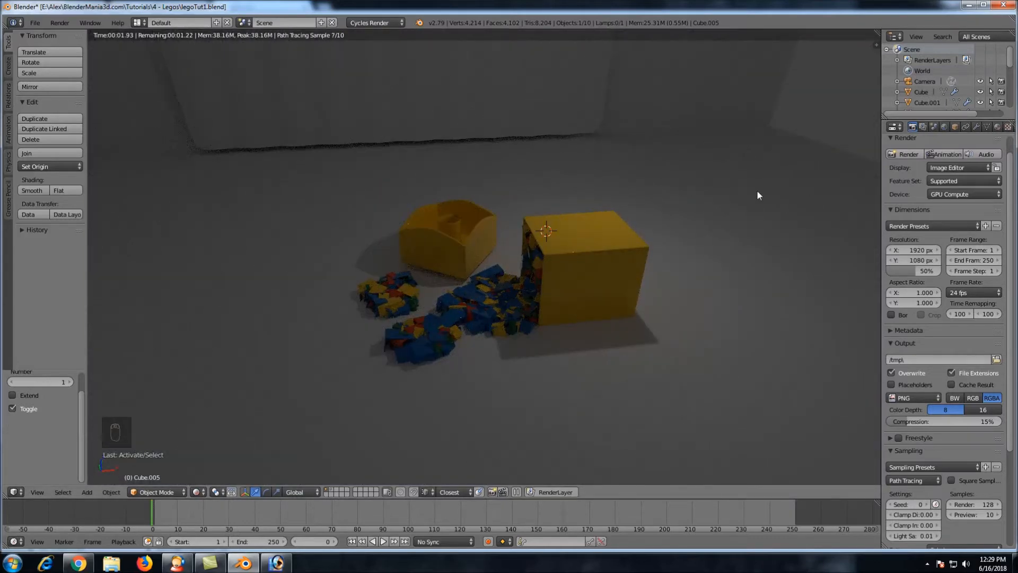
{"action": "middle_click_drag", "start_coordinate": [552, 173], "coordinate": [543, 170]}
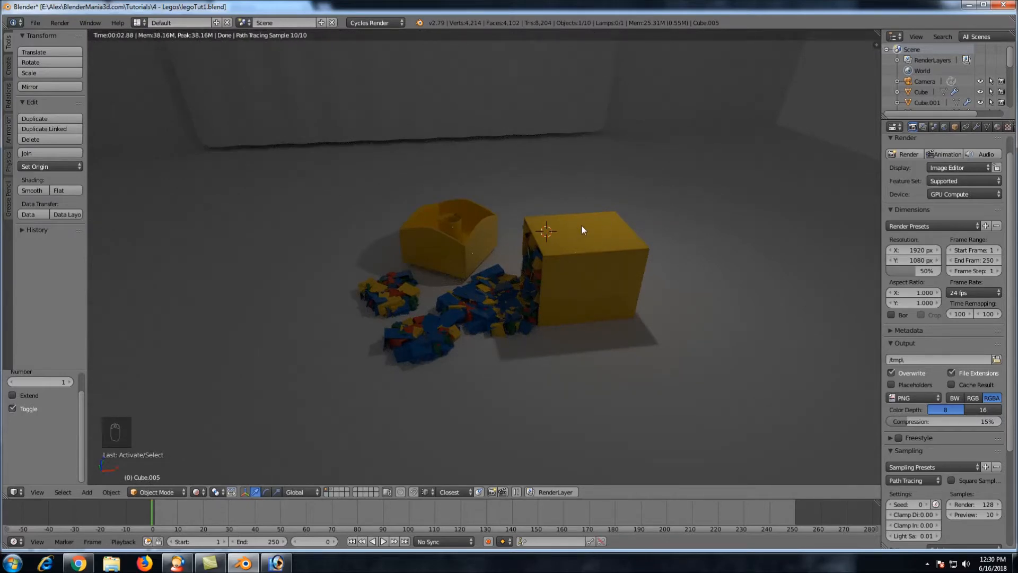
{"action": "middle_click_drag", "start_coordinate": [597, 204], "coordinate": [576, 186]}
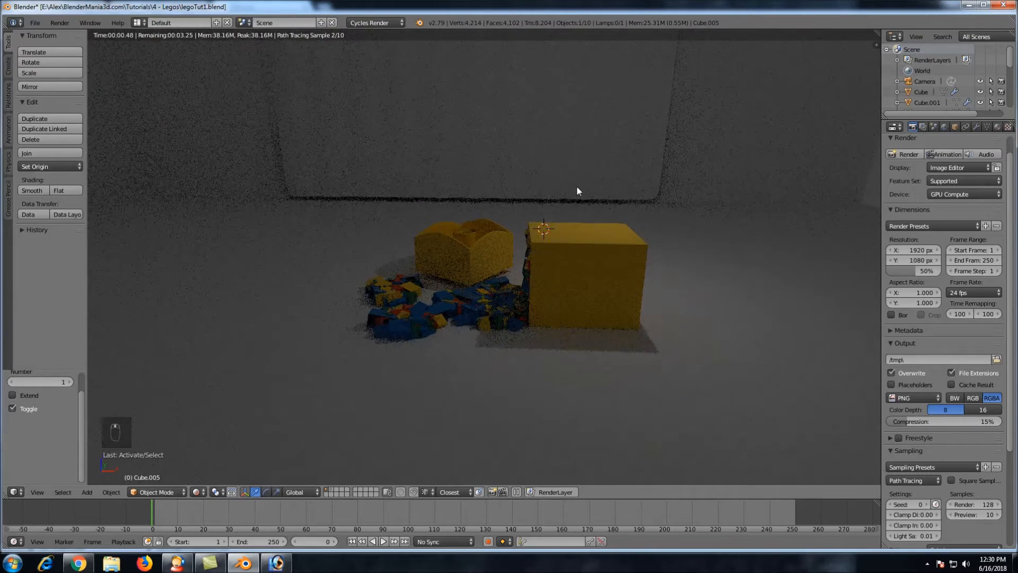
{"action": "key", "text": "z"}
{"action": "key", "text": "z"}
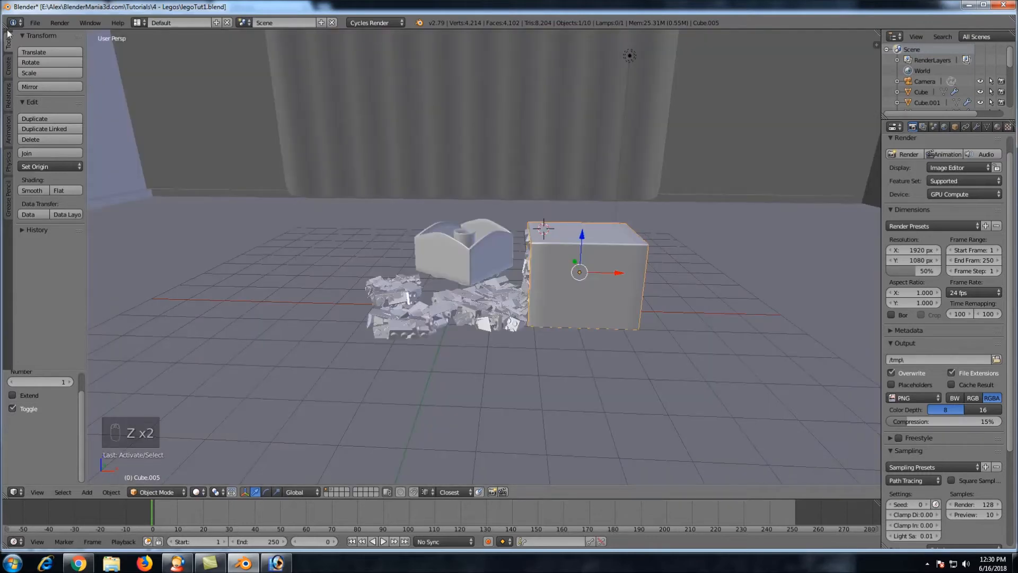
Save the scene over the existing file legoTut2.blend in the 4 - Legos folder
{"action": "left_click", "coordinate": [34, 23]}
{"action": "left_click", "coordinate": [56, 115]}
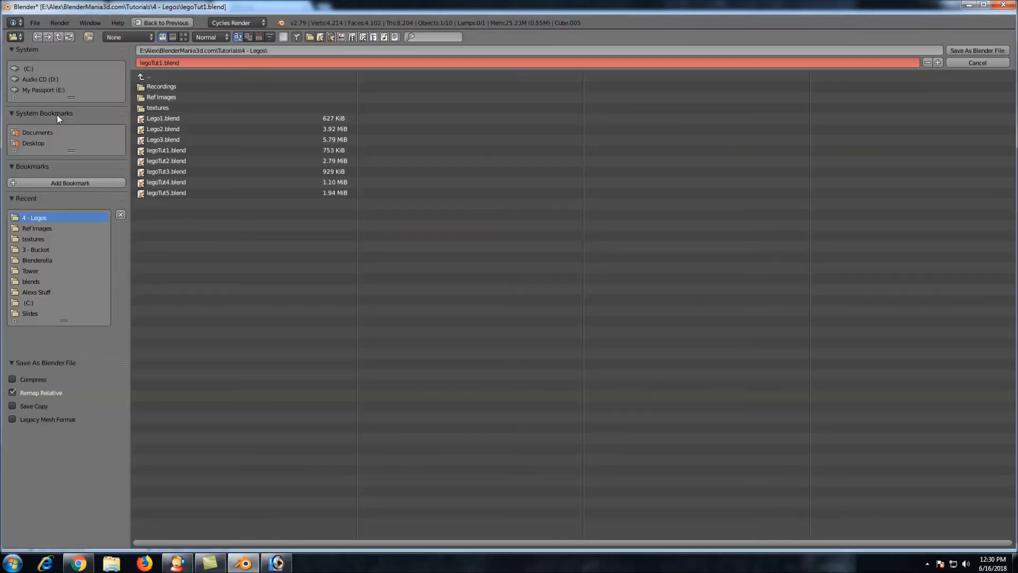
{"action": "double_click", "coordinate": [167, 161]}
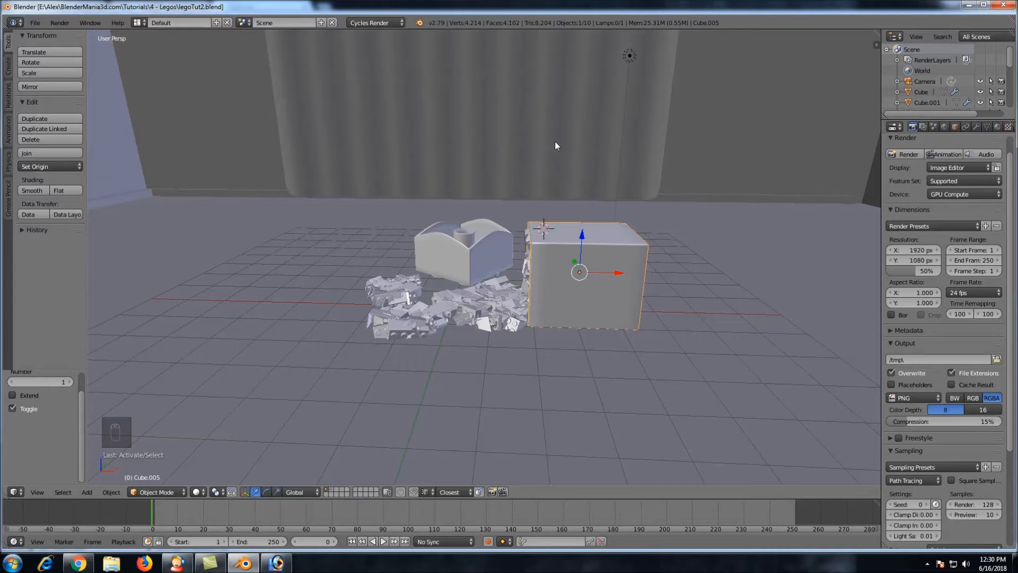
Enable shader nodes on the scene's lamp and change its type from Point to Sun
{"action": "middle_click_drag", "start_coordinate": [594, 160], "coordinate": [596, 187]}
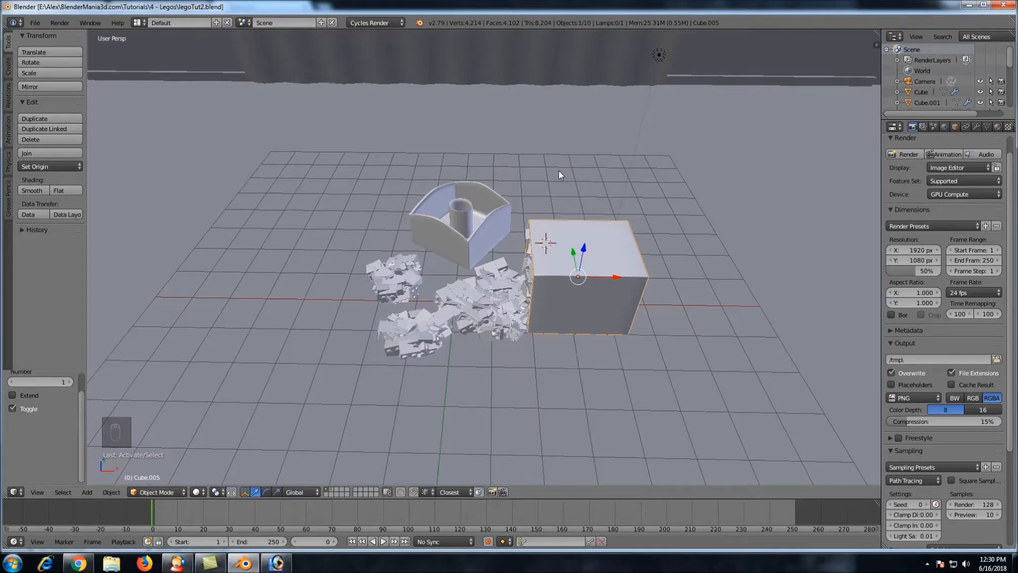
{"action": "scroll", "coordinate": [549, 166], "scroll_direction": "down", "scroll_amount": 5}
{"action": "scroll", "coordinate": [549, 164], "scroll_direction": "up", "scroll_amount": 5}
{"action": "middle_click_drag", "start_coordinate": [596, 186], "coordinate": [583, 148]}
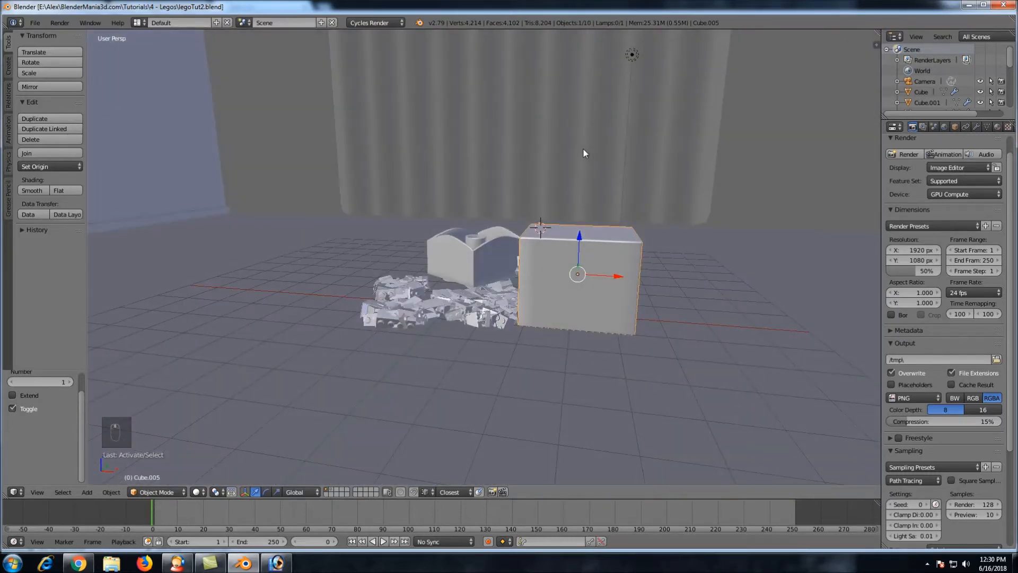
{"action": "scroll", "coordinate": [583, 153], "scroll_direction": "down", "scroll_amount": 6}
{"action": "scroll", "coordinate": [583, 153], "scroll_direction": "up", "scroll_amount": 1}
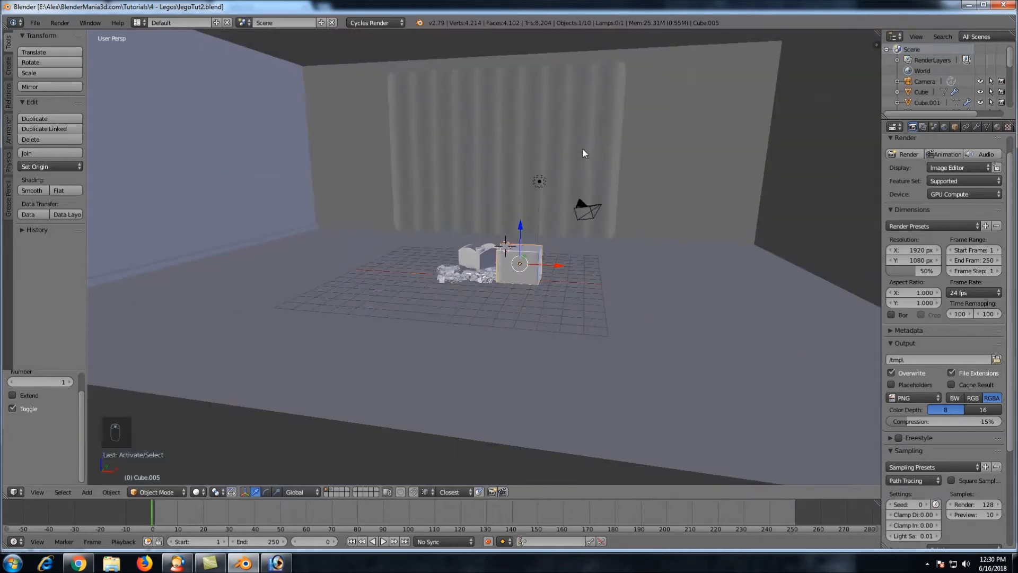
{"action": "right_click", "coordinate": [545, 186]}
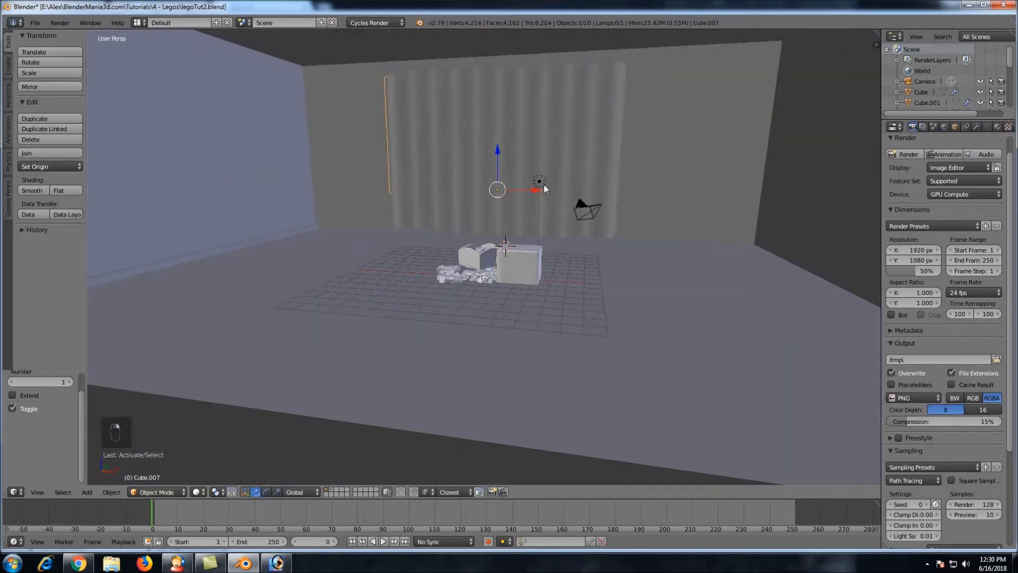
{"action": "left_click", "coordinate": [542, 182]}
{"action": "left_click", "coordinate": [560, 185]}
{"action": "left_click", "coordinate": [540, 182]}
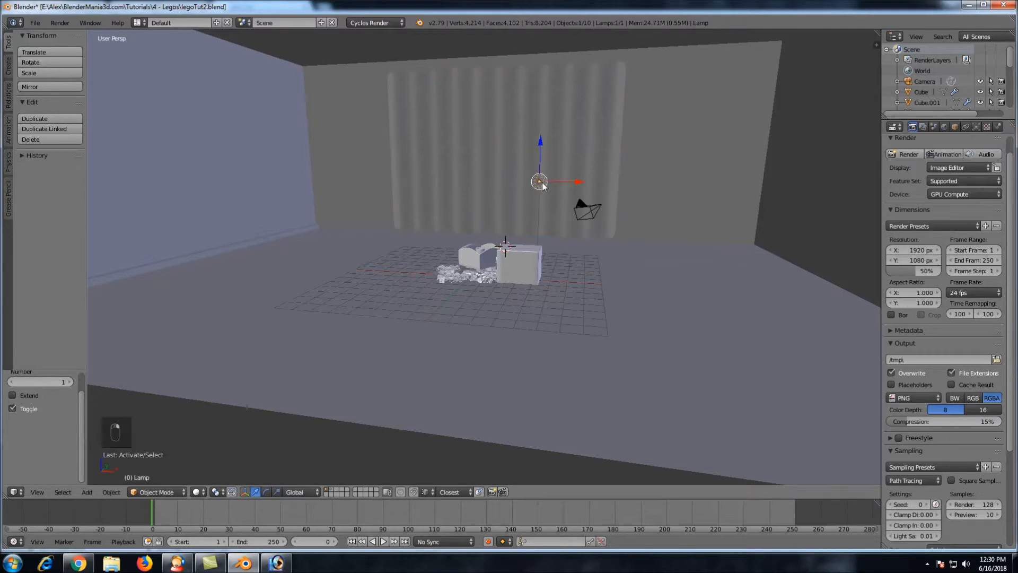
{"action": "middle_click_drag", "start_coordinate": [609, 164], "coordinate": [608, 180]}
{"action": "left_click", "coordinate": [976, 127]}
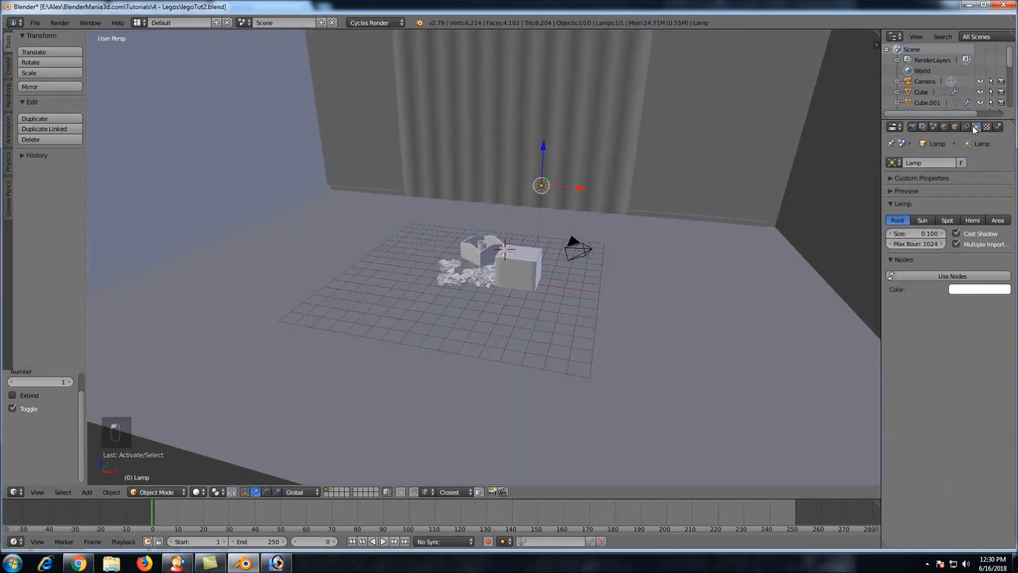
{"action": "left_click", "coordinate": [934, 277]}
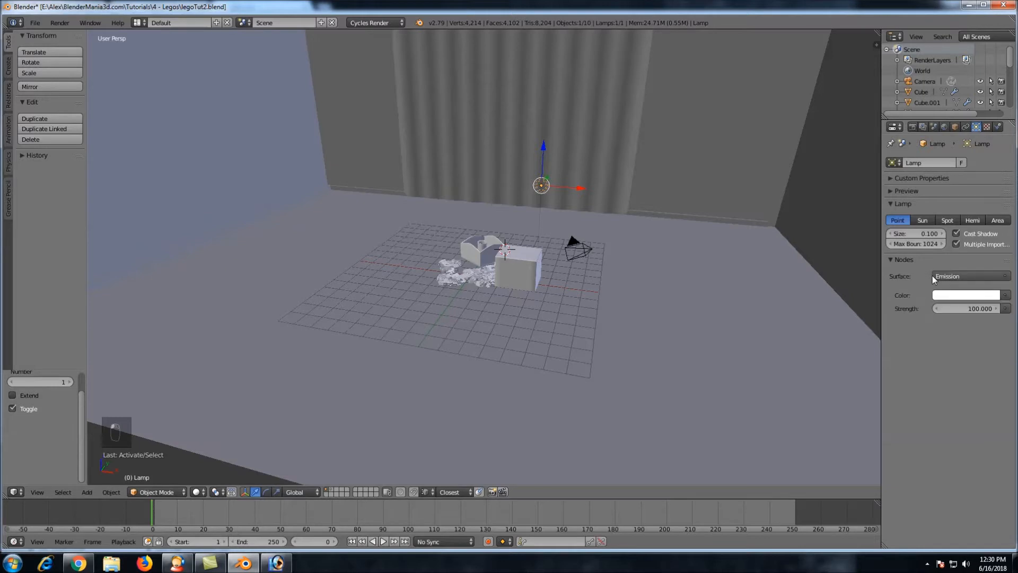
{"action": "left_click", "coordinate": [921, 220]}
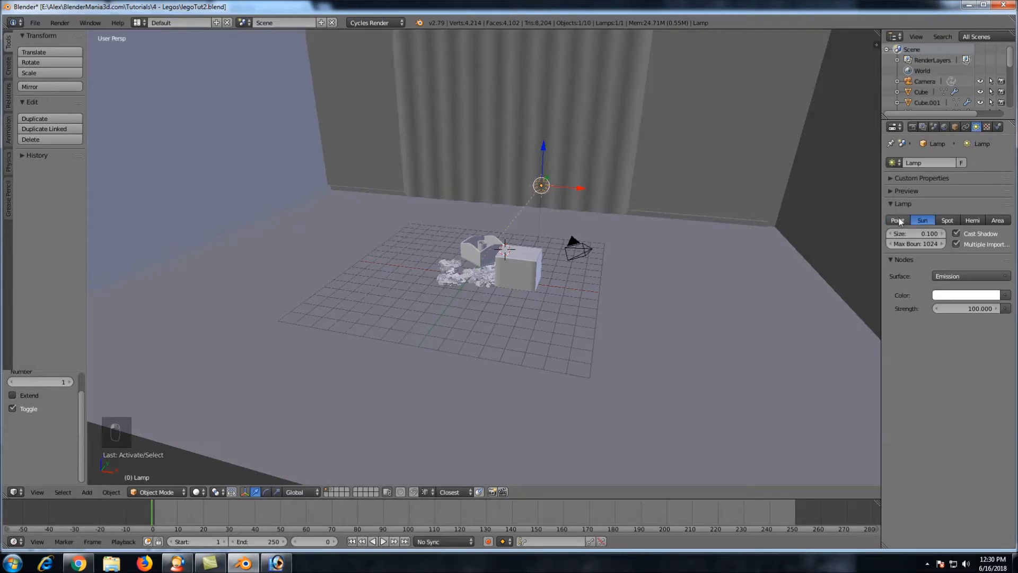
Move the sun lamp outside the room behind the window wall, about 3.5 units in X and 32.4 in Y
{"action": "middle_click_drag", "start_coordinate": [727, 222], "coordinate": [476, 211]}
{"action": "scroll", "coordinate": [603, 188], "scroll_direction": "down", "scroll_amount": 5}
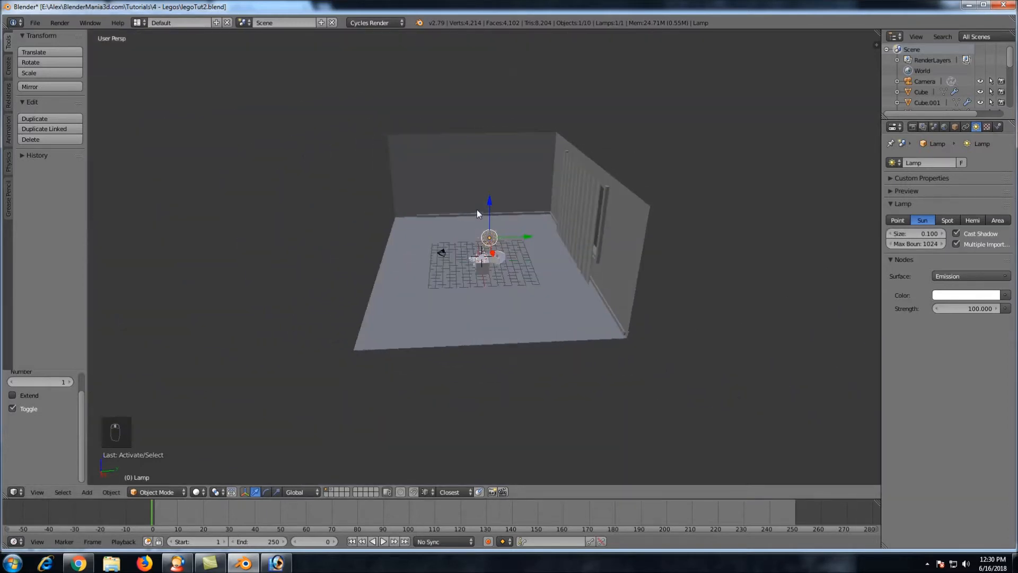
{"action": "key", "text": "KP_7"}
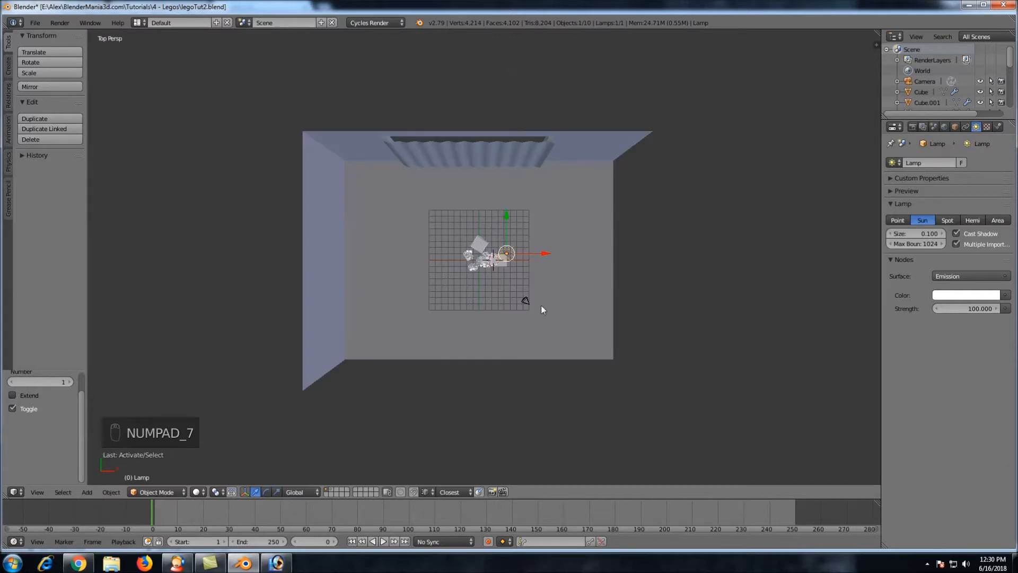
{"action": "key", "text": "g"}
{"action": "left_click", "coordinate": [564, 80]}
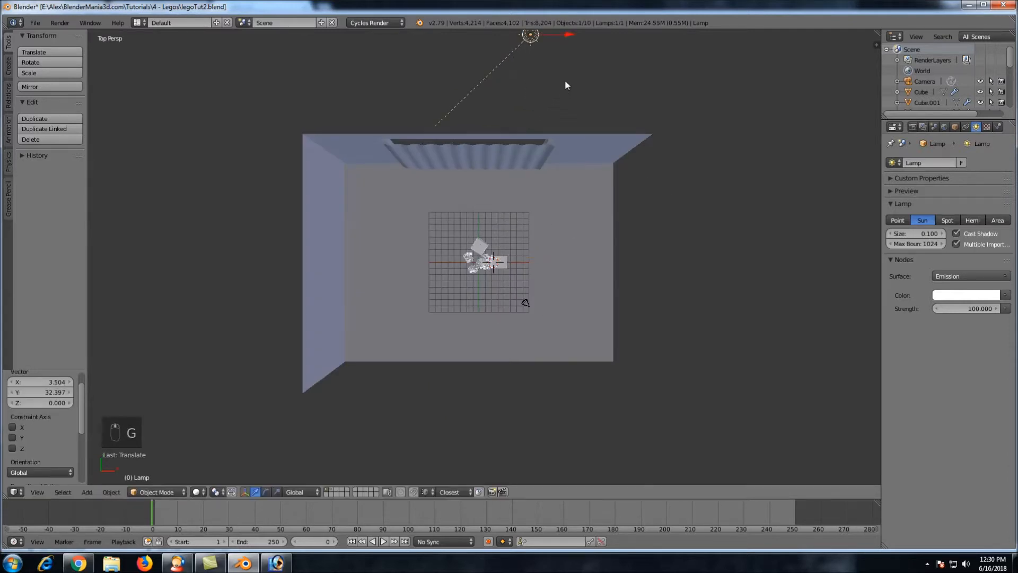
Tilt the sun lamp toward the window in side view and move it about -2.1 units in Y and 10.2 in Z
{"action": "middle_click_drag", "start_coordinate": [565, 81], "coordinate": [570, 266], "text": "shift"}
{"action": "key", "text": "KP_3"}
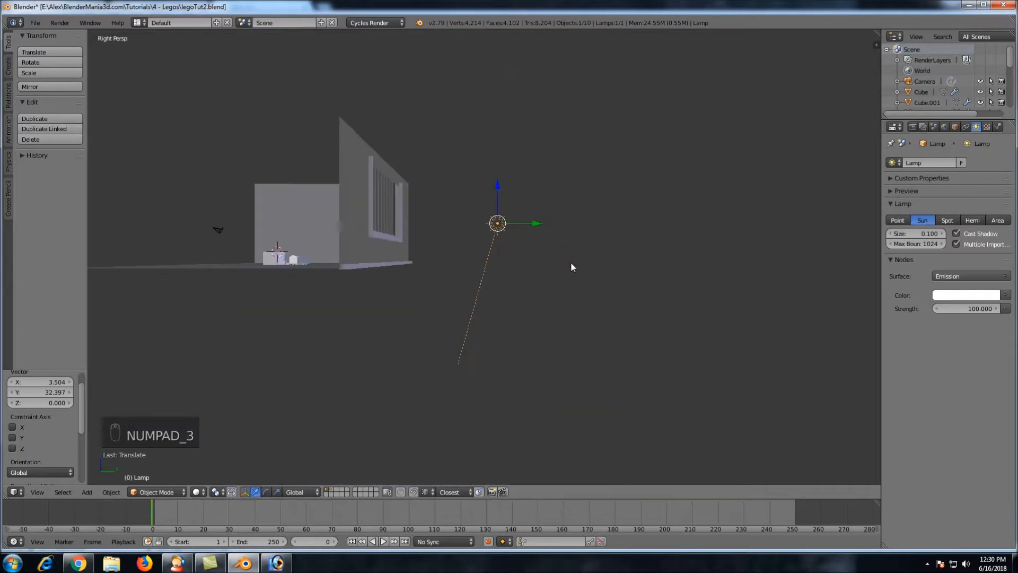
{"action": "key", "text": "r"}
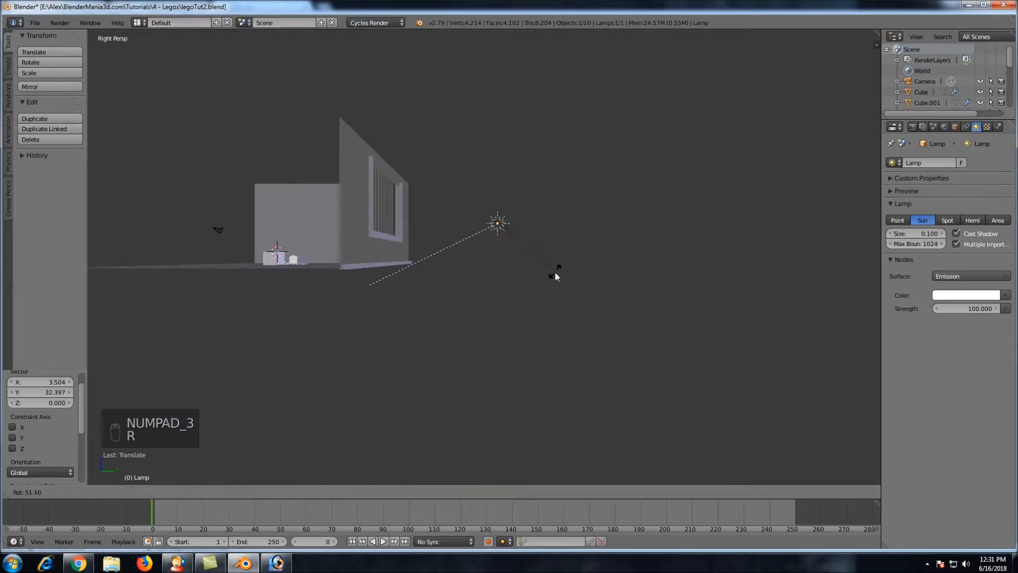
{"action": "left_click", "coordinate": [555, 272]}
{"action": "key", "text": "g"}
{"action": "left_click", "coordinate": [533, 196]}
Rotate the sun lamp -18.3° in top view toward the bricks and move it about 1.7 units in X and 7.1 in Y
{"action": "middle_click_drag", "start_coordinate": [523, 188], "coordinate": [449, 253]}
{"action": "key", "text": "Left"}
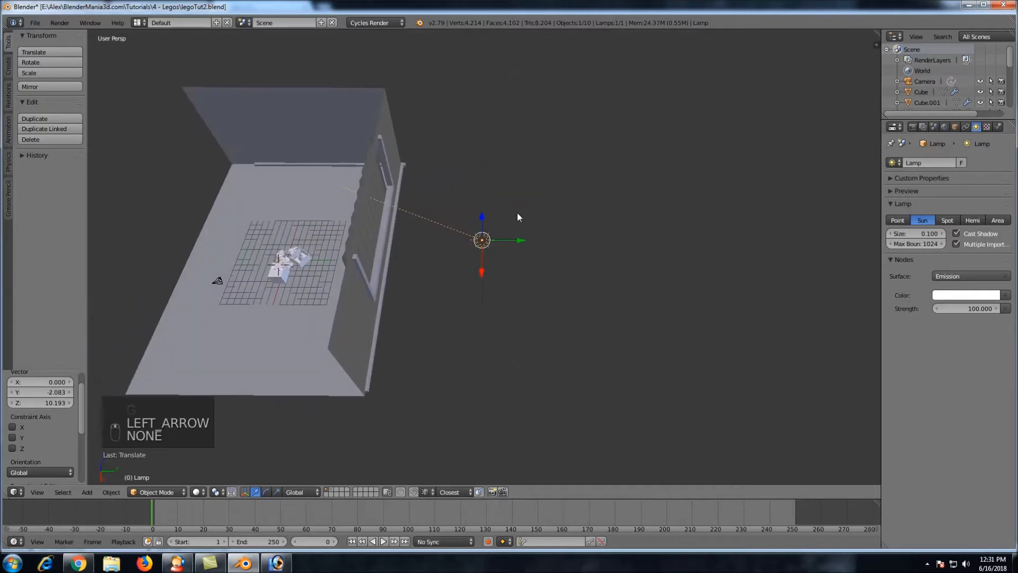
{"action": "key", "text": "KP_7"}
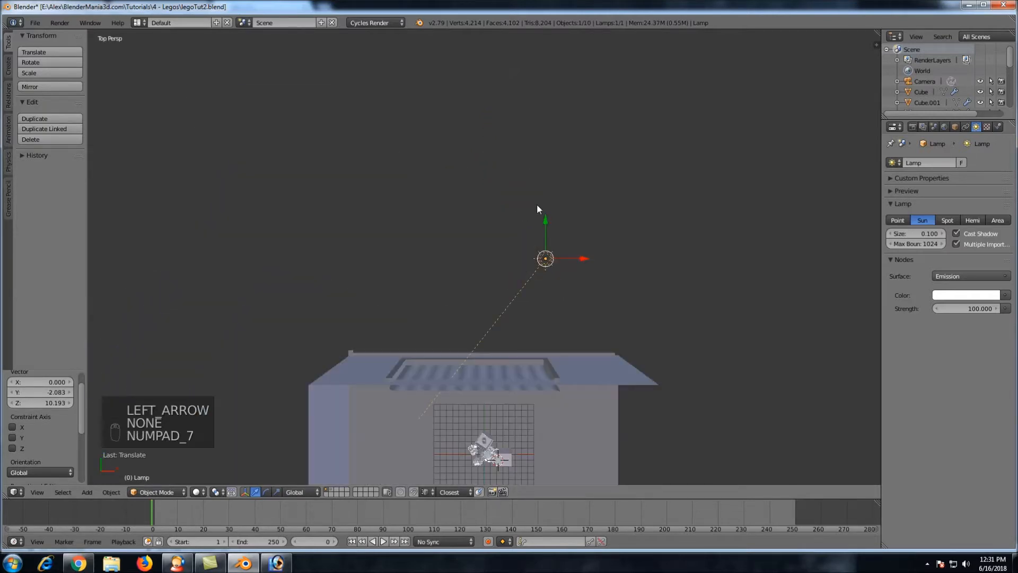
{"action": "key", "text": "r"}
{"action": "left_click", "coordinate": [656, 183]}
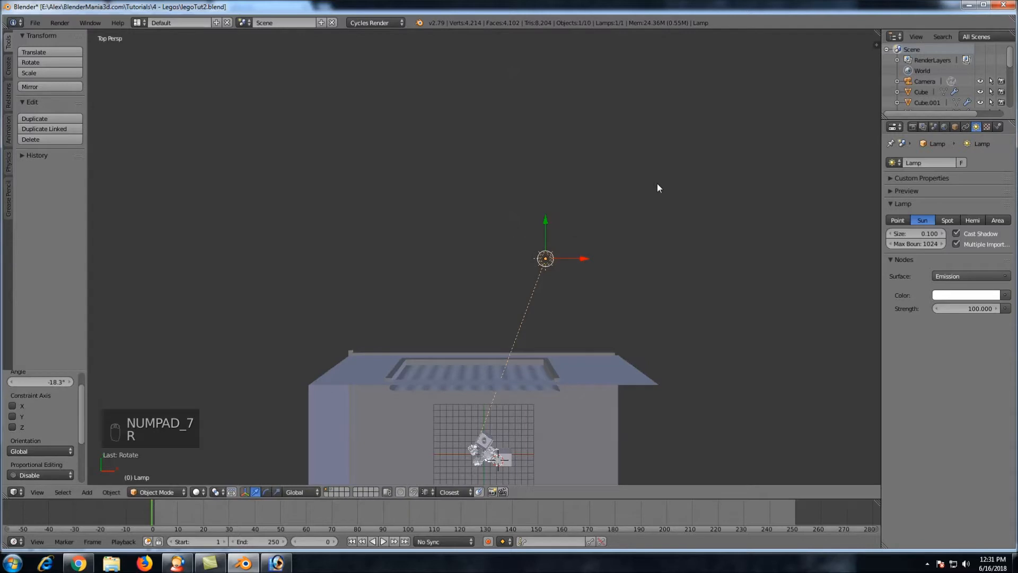
{"action": "key", "text": "g"}
{"action": "left_click", "coordinate": [667, 142]}
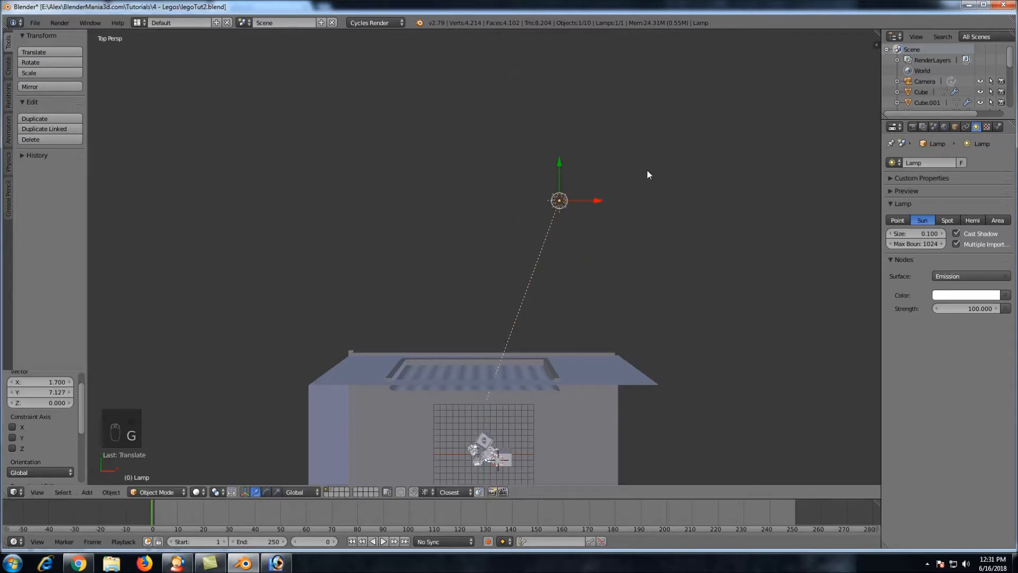
Align the camera to a low front view facing the curtained window, containers and brick piles
{"action": "middle_click_drag", "start_coordinate": [542, 367], "coordinate": [545, 272]}
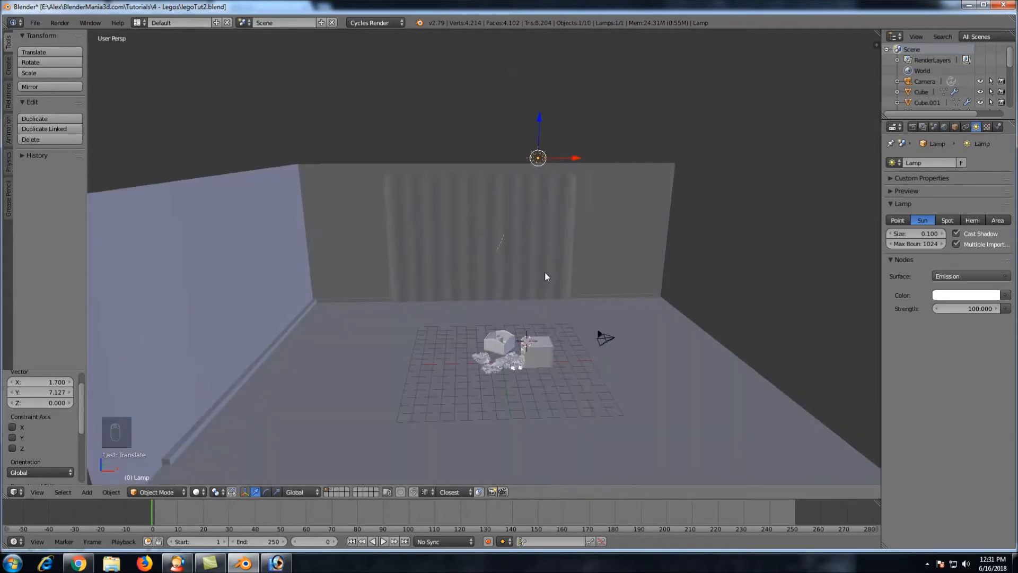
{"action": "scroll", "coordinate": [573, 292], "scroll_direction": "up", "scroll_amount": 4}
{"action": "scroll", "coordinate": [574, 292], "scroll_direction": "down", "scroll_amount": 3}
{"action": "scroll", "coordinate": [574, 291], "scroll_direction": "up", "scroll_amount": 2}
{"action": "middle_click_drag", "start_coordinate": [574, 293], "coordinate": [577, 278]}
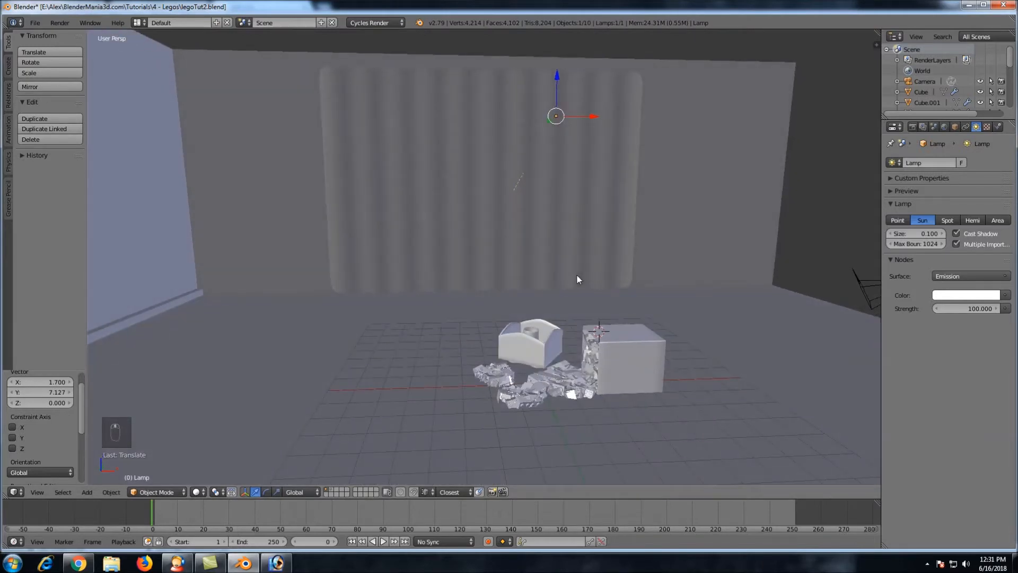
{"action": "key", "text": "KP_1"}
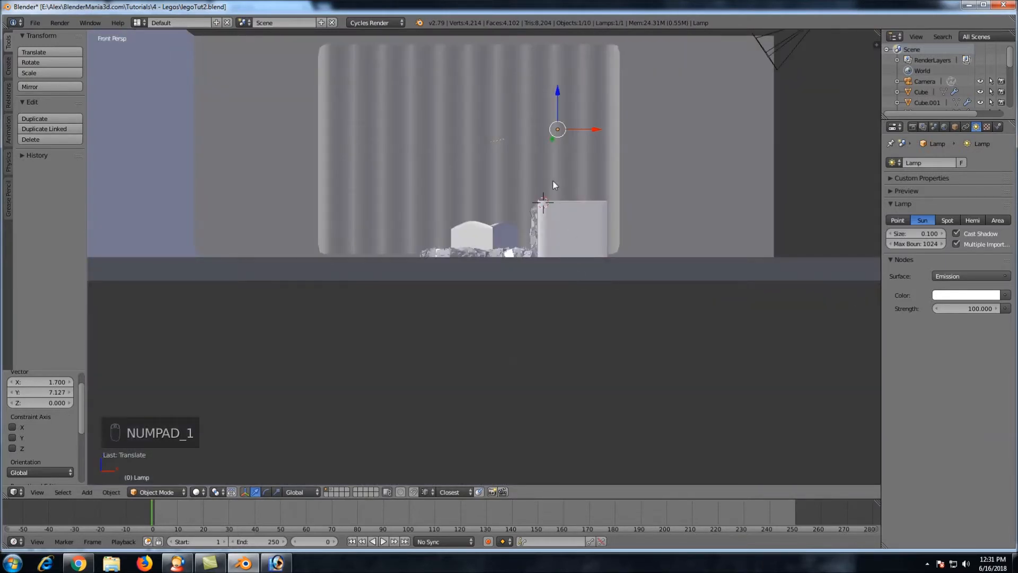
{"action": "scroll", "coordinate": [556, 192], "scroll_direction": "up", "scroll_amount": 4}
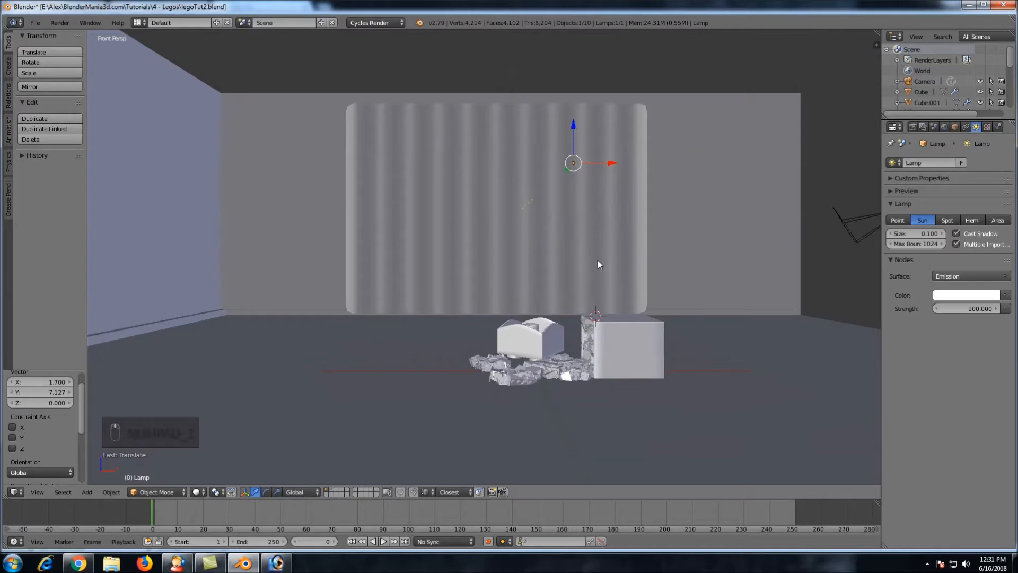
{"action": "scroll", "coordinate": [589, 248], "scroll_direction": "up", "scroll_amount": 2}
{"action": "mouse_move", "coordinate": [599, 264]}
{"action": "middle_mouse_down"}
{"action": "mouse_move", "coordinate": [582, 240]}
{"action": "mouse_move", "coordinate": [590, 252]}
{"action": "middle_mouse_up"}
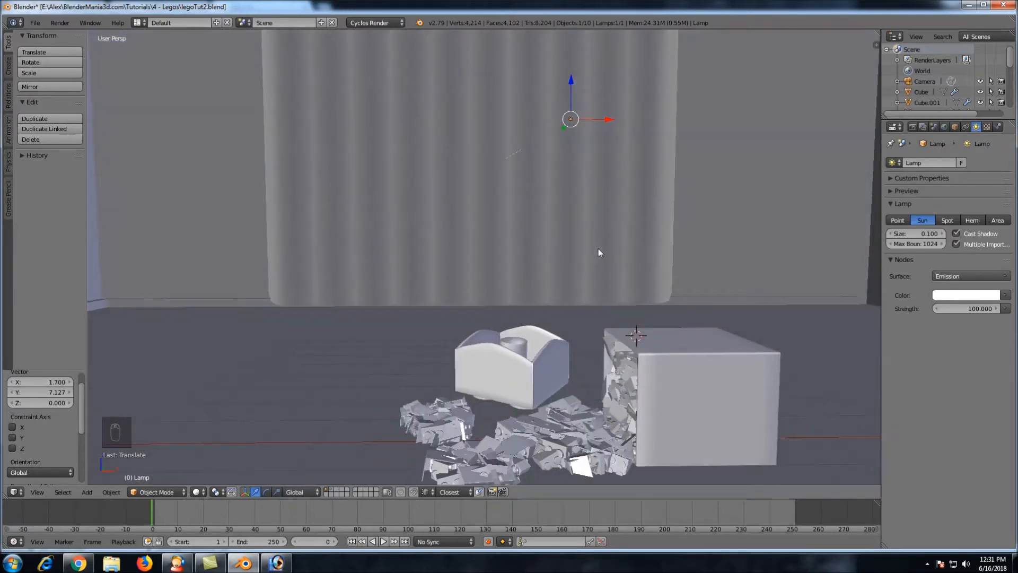
{"action": "key", "text": "ctrl+alt+KP_0"}
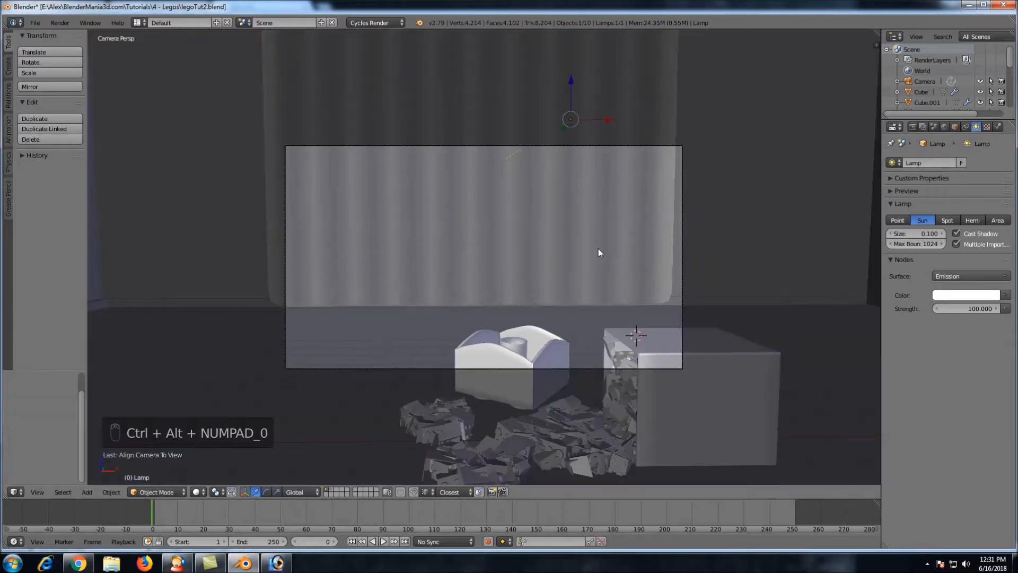
Select the camera and pull it back along its local Z axis by about 2.96 units
{"action": "right_click", "coordinate": [683, 246]}
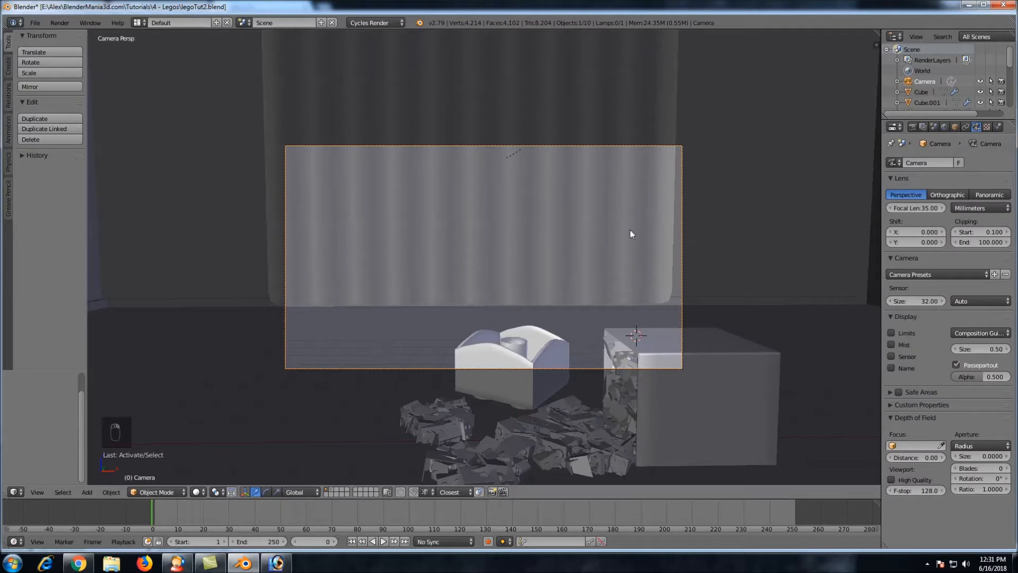
{"action": "key", "text": "g"}
{"action": "key", "text": "z"}
{"action": "key", "text": "z"}
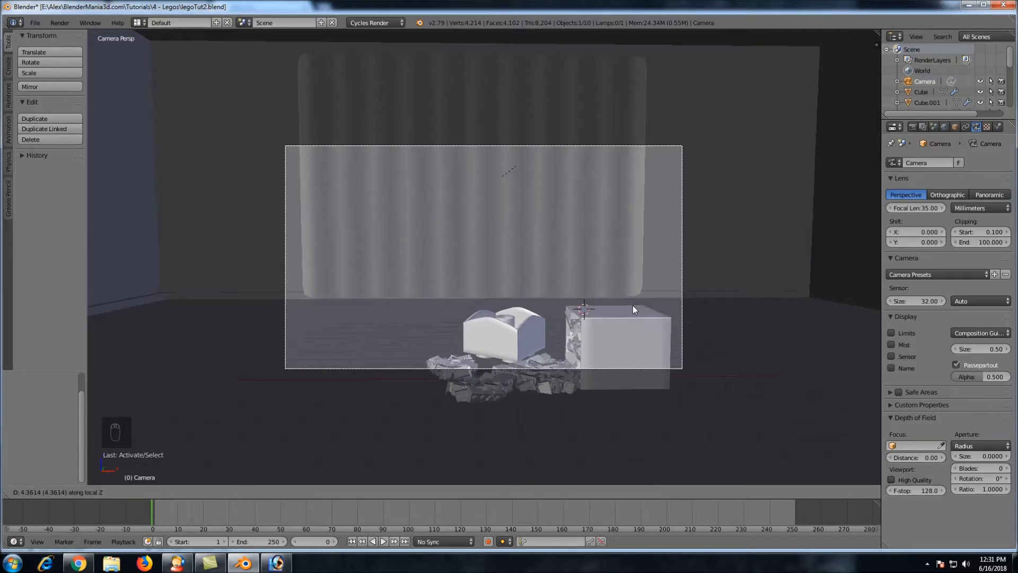
{"action": "left_click", "coordinate": [623, 292]}
Fine-tune the camera framing with two freehand moves, about -0.24, -0.04, -0.76 and about -0.16, -0.01, -0.19 units in X, Y and Z
{"action": "key", "text": "g"}
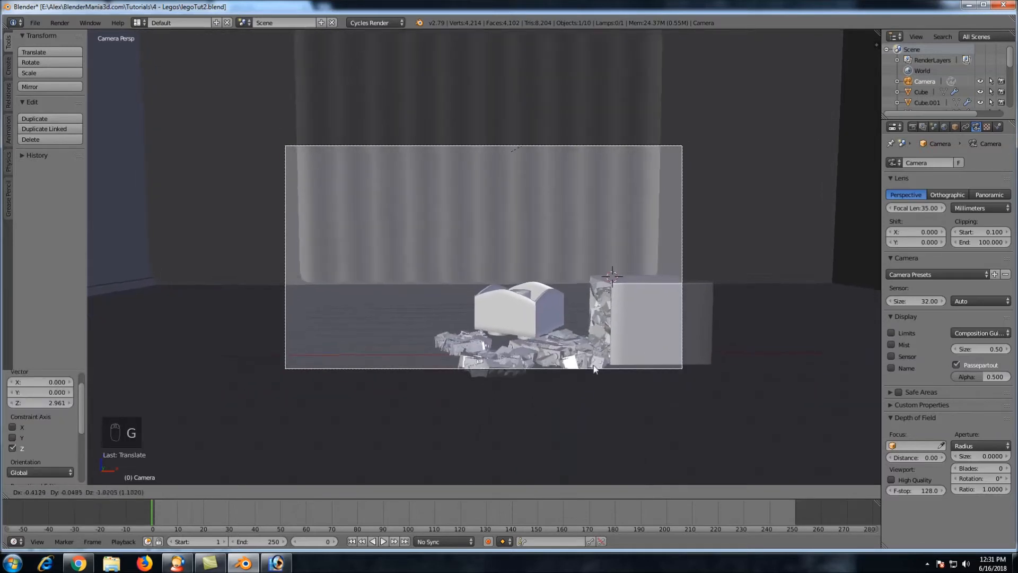
{"action": "left_click", "coordinate": [605, 348]}
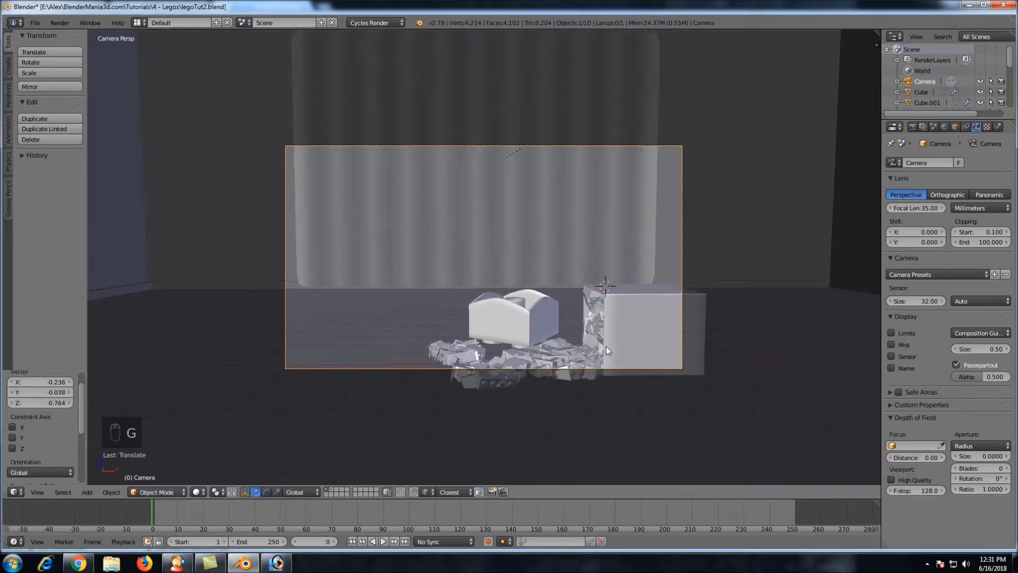
{"action": "key", "text": "r"}
{"action": "right_click", "coordinate": [606, 345]}
{"action": "key", "text": "g"}
{"action": "left_click", "coordinate": [617, 319]}
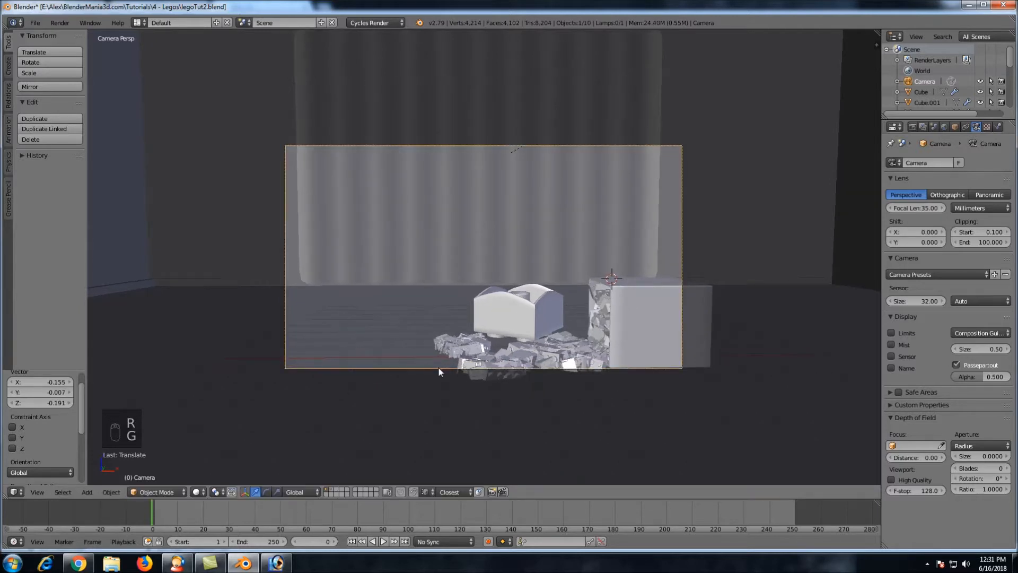
Preview the camera view in Rendered shading, and return to a solid perspective view of the curtain
{"action": "left_click", "coordinate": [198, 492]}
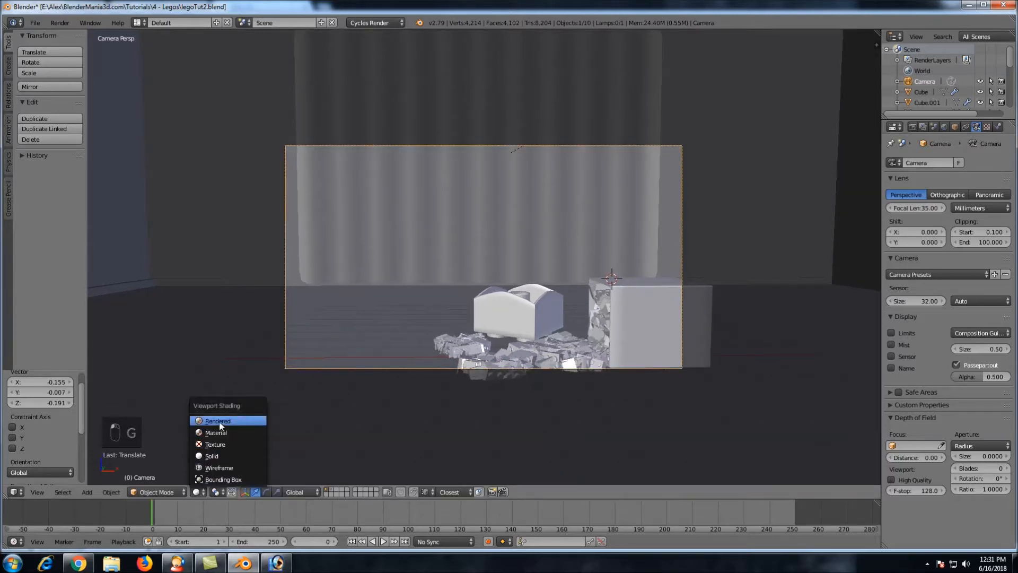
{"action": "left_click", "coordinate": [220, 424]}
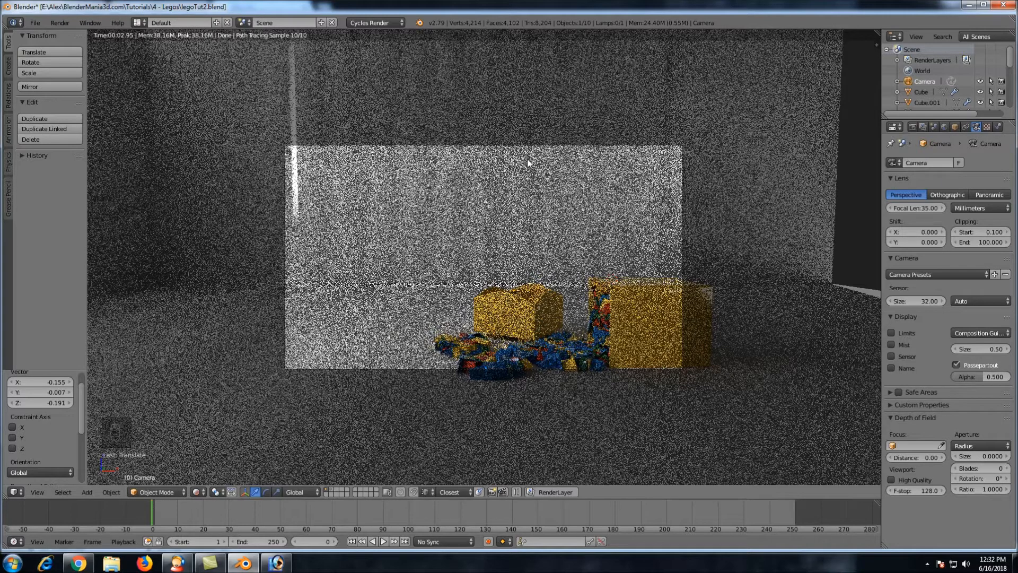
{"action": "key", "text": "z"}
{"action": "key", "text": "z"}
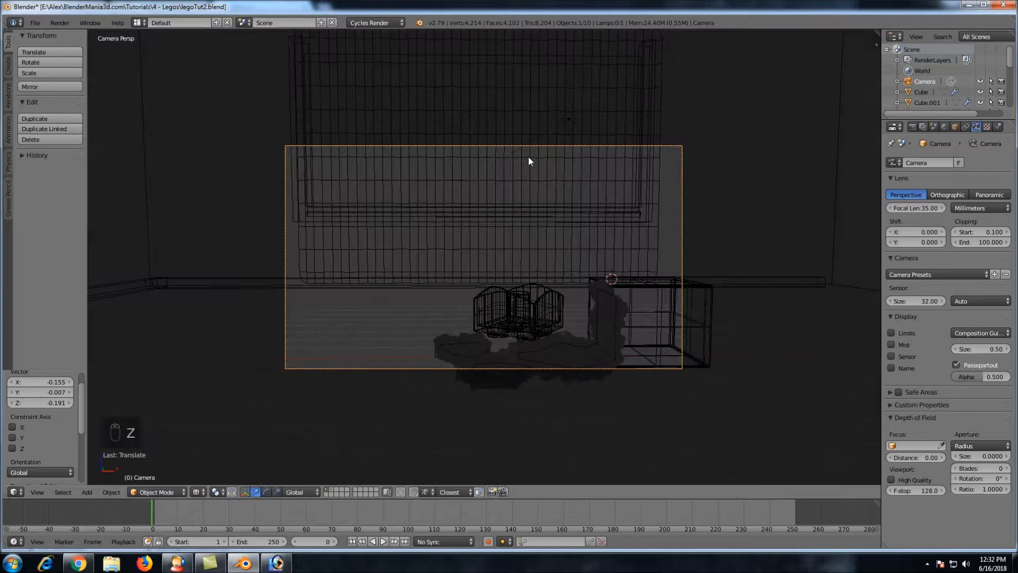
{"action": "middle_click_drag", "start_coordinate": [528, 157], "coordinate": [522, 167]}
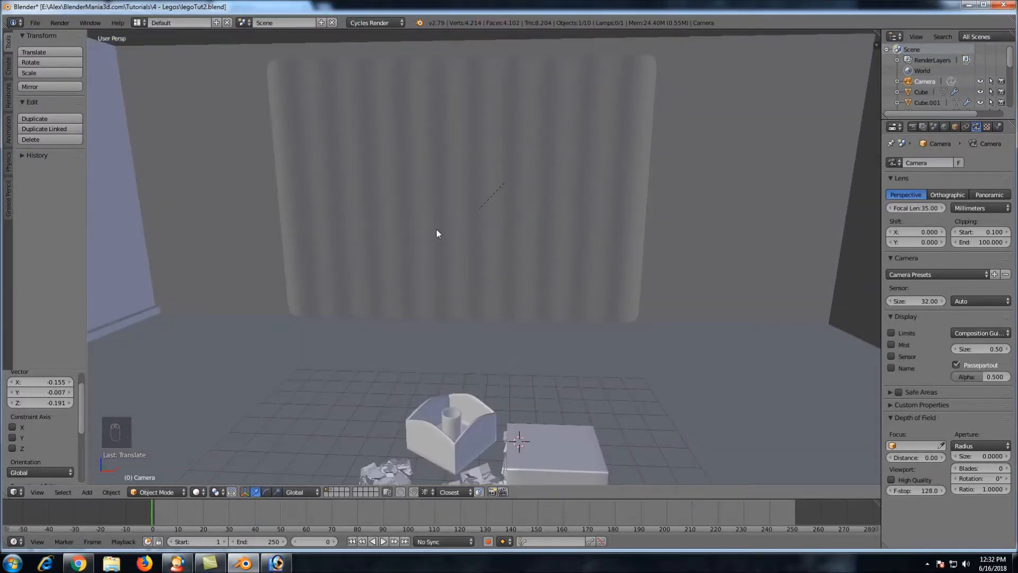
Switch to Chrome and open textures.com in a new tab
{"action": "left_click", "coordinate": [78, 563]}
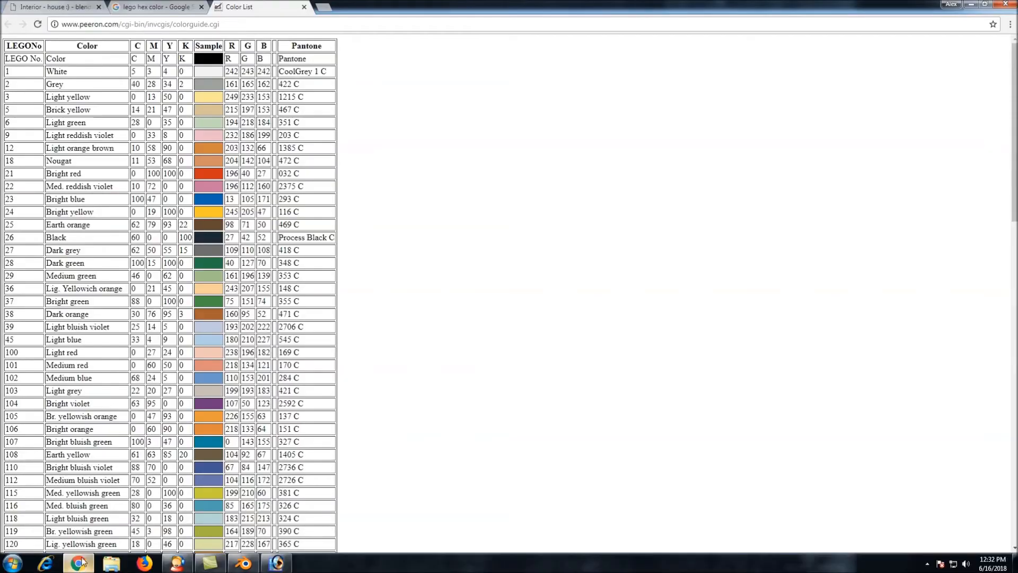
{"action": "left_click", "coordinate": [323, 7]}
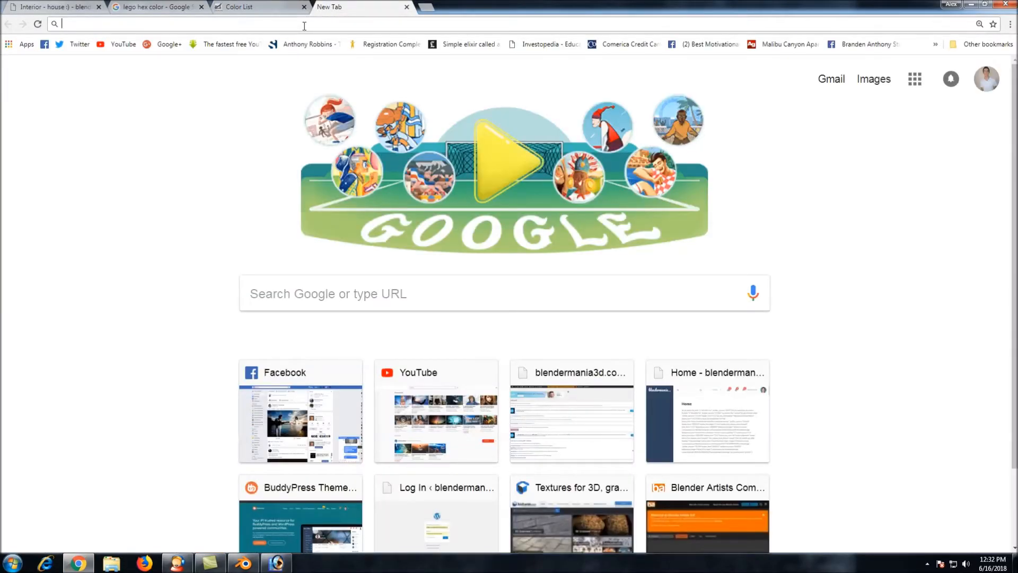
{"action": "type", "text": "textures.com"}
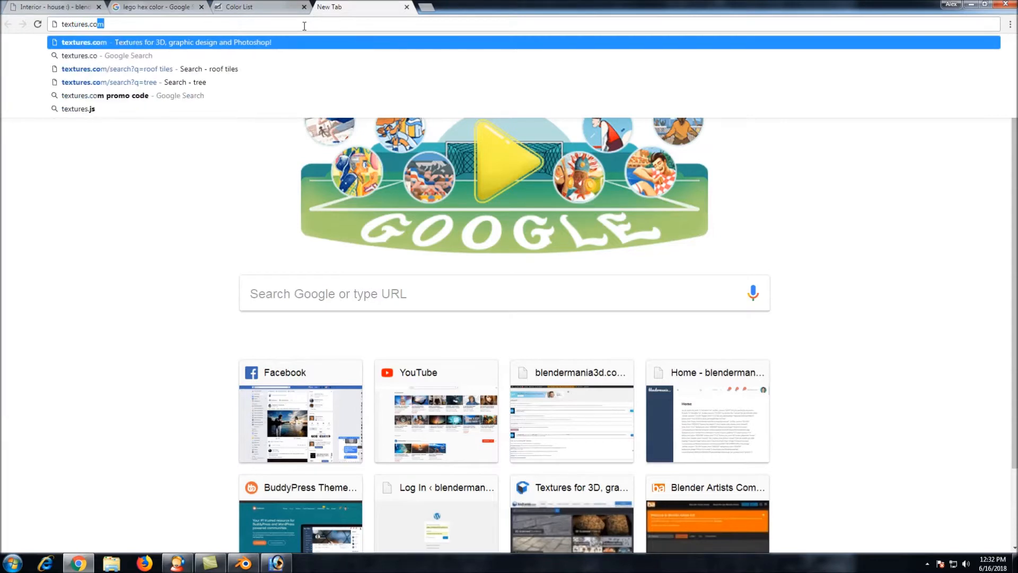
{"action": "key", "text": "Return"}
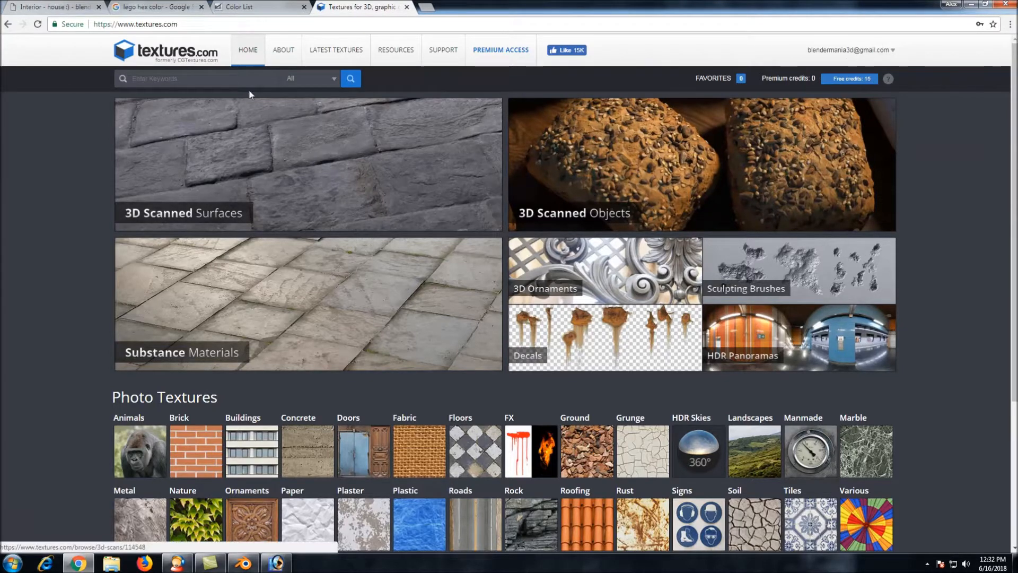
Browse the Fabric category's Patterned Fabric section and open the blue and green floral texture FabricPatterns0086
{"action": "left_click", "coordinate": [418, 445]}
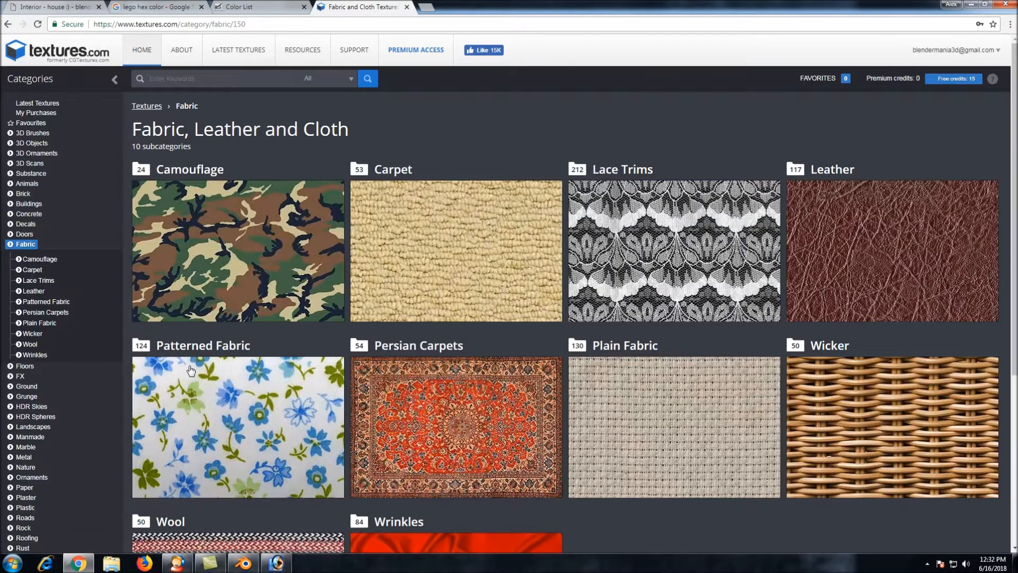
{"action": "left_click", "coordinate": [242, 406]}
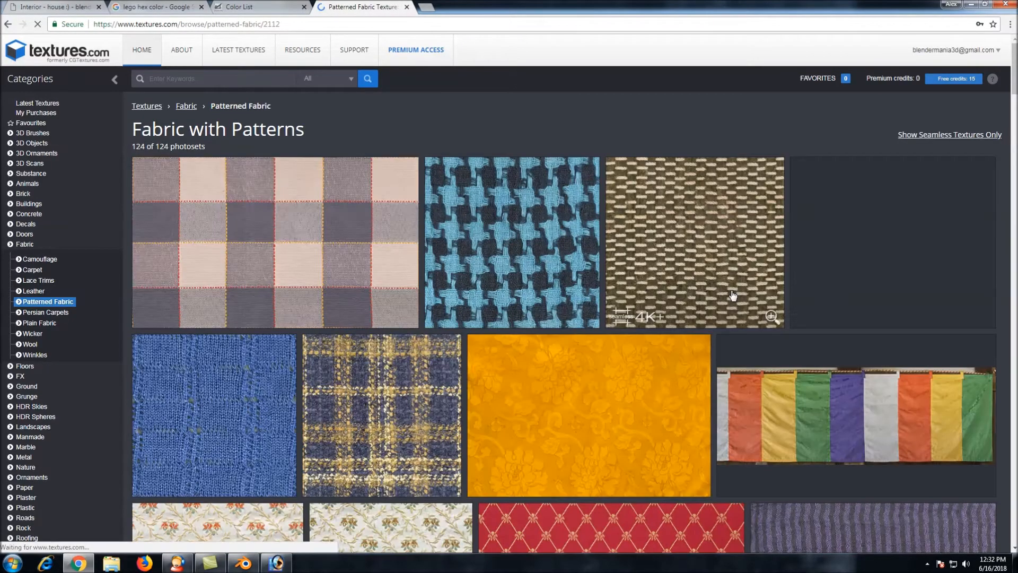
{"action": "scroll", "coordinate": [734, 295], "scroll_direction": "down", "scroll_amount": 10}
{"action": "scroll", "coordinate": [733, 295], "scroll_direction": "down", "scroll_amount": 3}
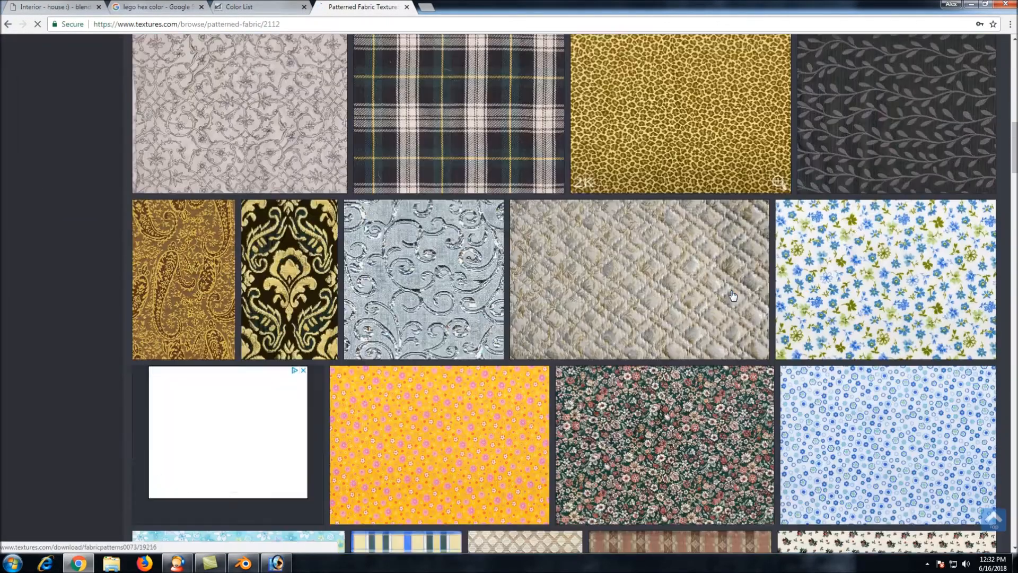
{"action": "left_click", "coordinate": [893, 275]}
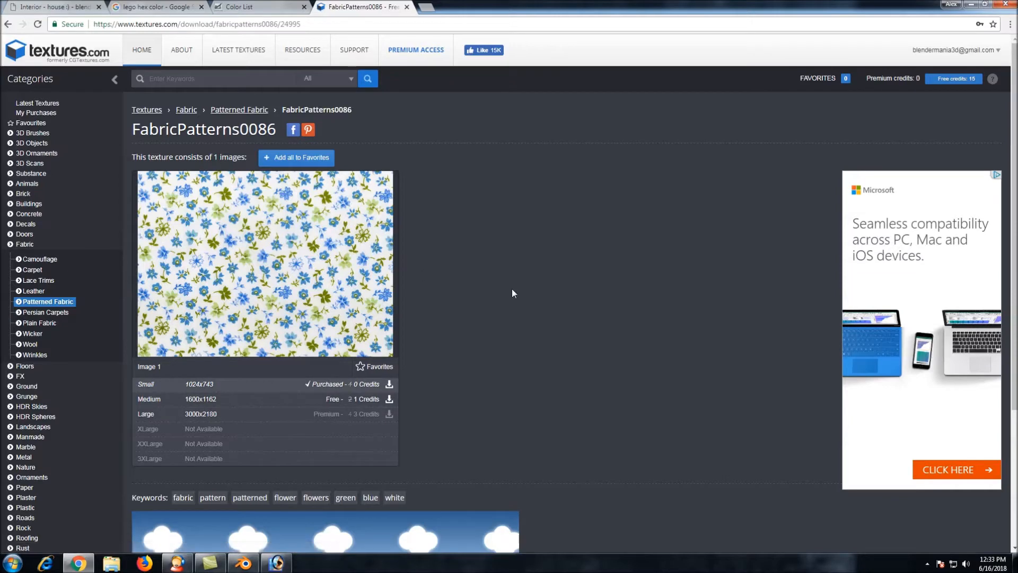
Switch back to Blender and make its window fullscreen
{"action": "left_click", "coordinate": [243, 563]}
{"action": "left_click", "coordinate": [90, 23]}
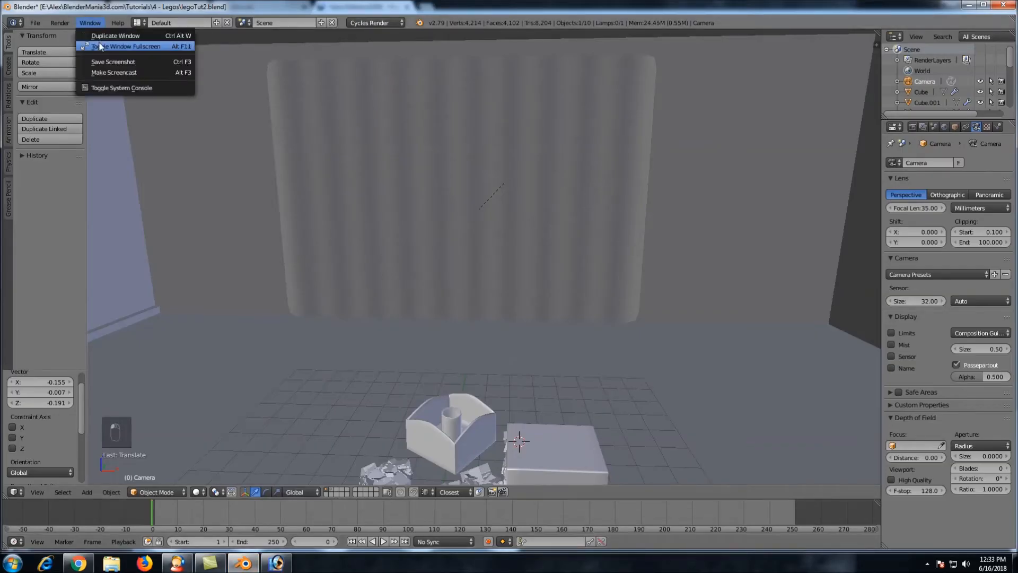
{"action": "left_click", "coordinate": [100, 46]}
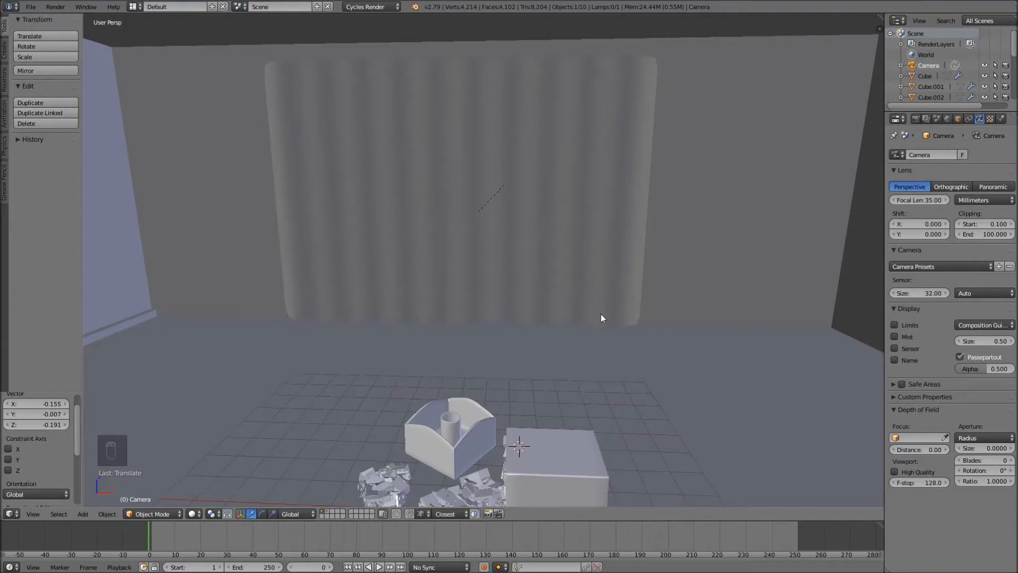
Select the curtain, hide the tool shelf and split the 3D view into two side-by-side viewports
{"action": "right_click", "coordinate": [554, 195]}
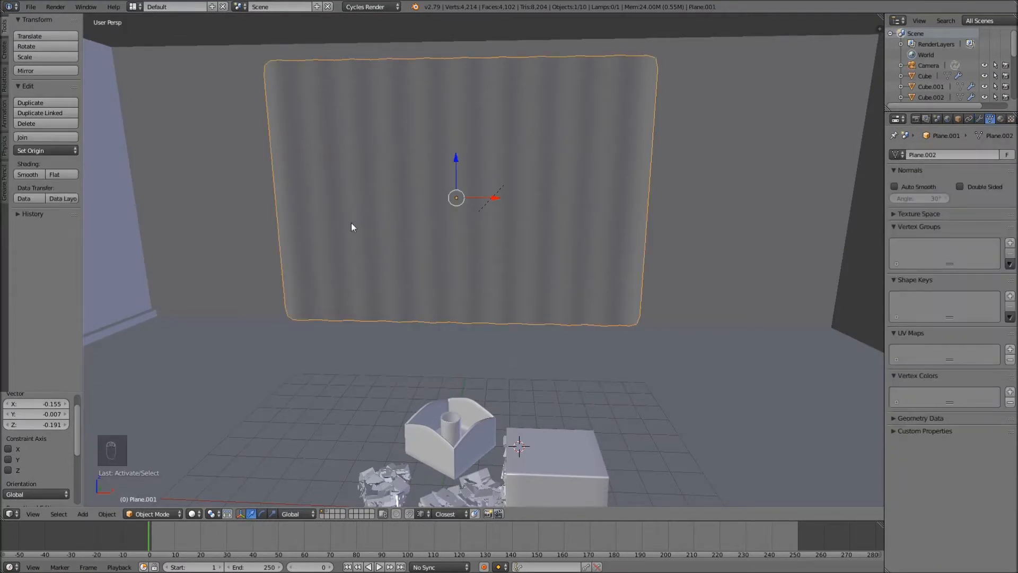
{"action": "key", "text": "t"}
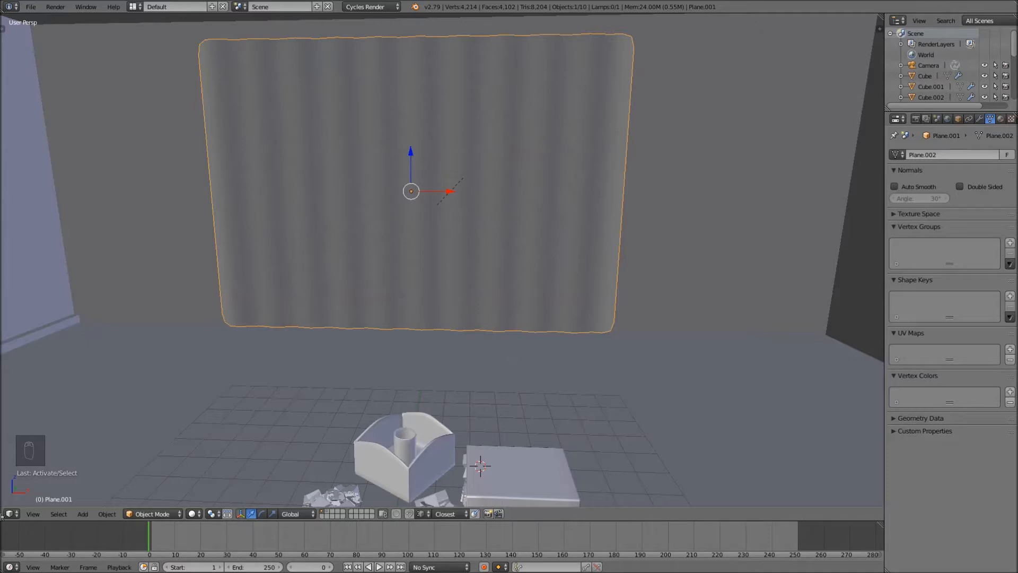
{"action": "left_click_drag", "start_coordinate": [2, 515], "coordinate": [399, 504]}
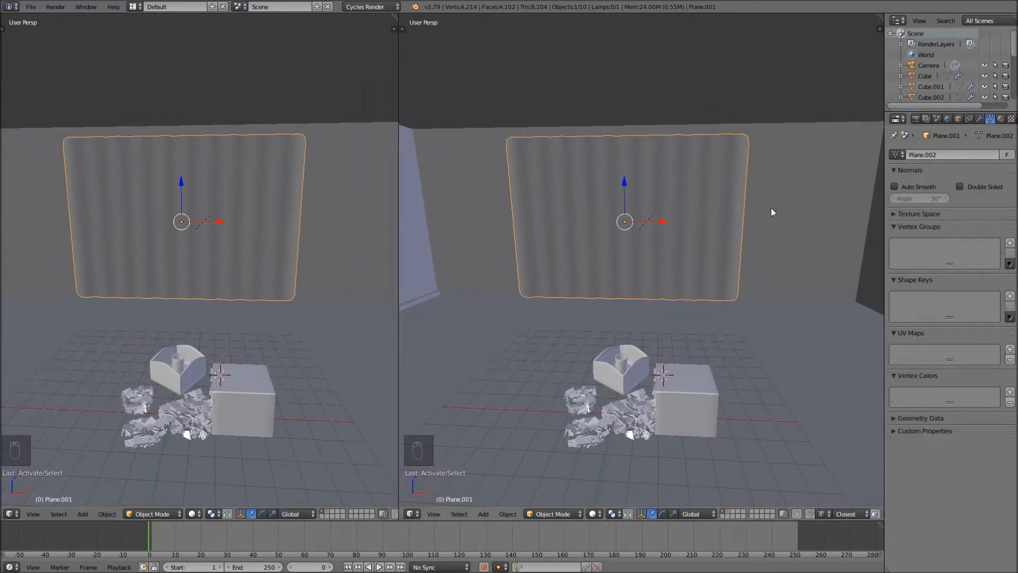
Give the curtain a new material named Curtain
{"action": "left_click", "coordinate": [1001, 119]}
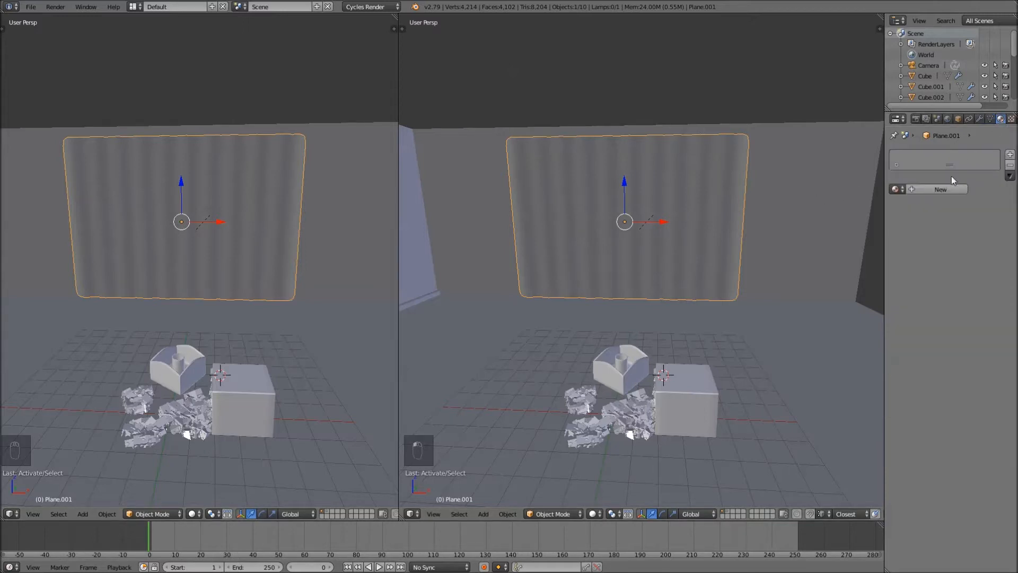
{"action": "left_click", "coordinate": [942, 189]}
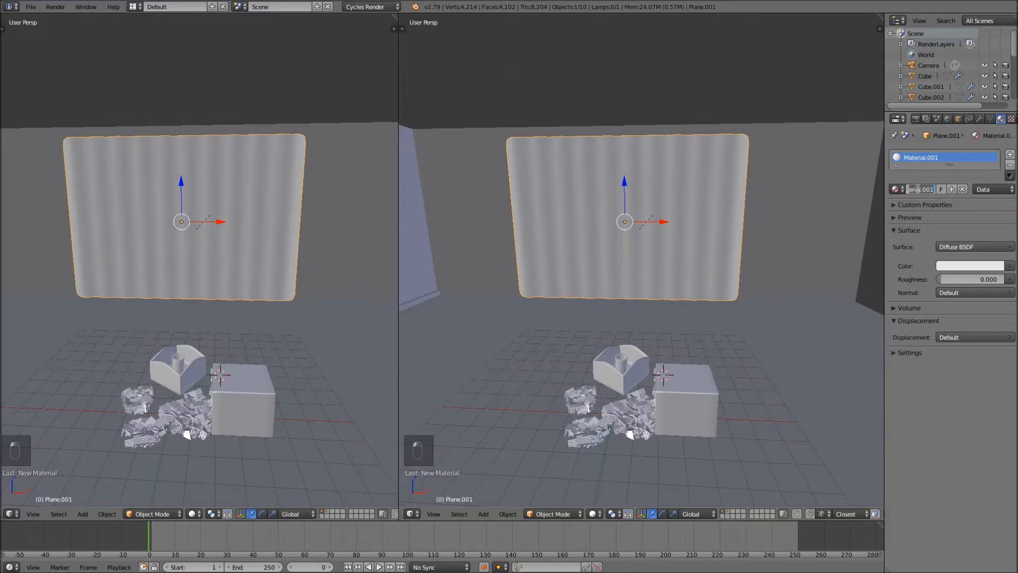
{"action": "type", "text": "curtain"}
{"action": "key", "text": "Return"}
{"action": "left_click", "coordinate": [981, 247]}
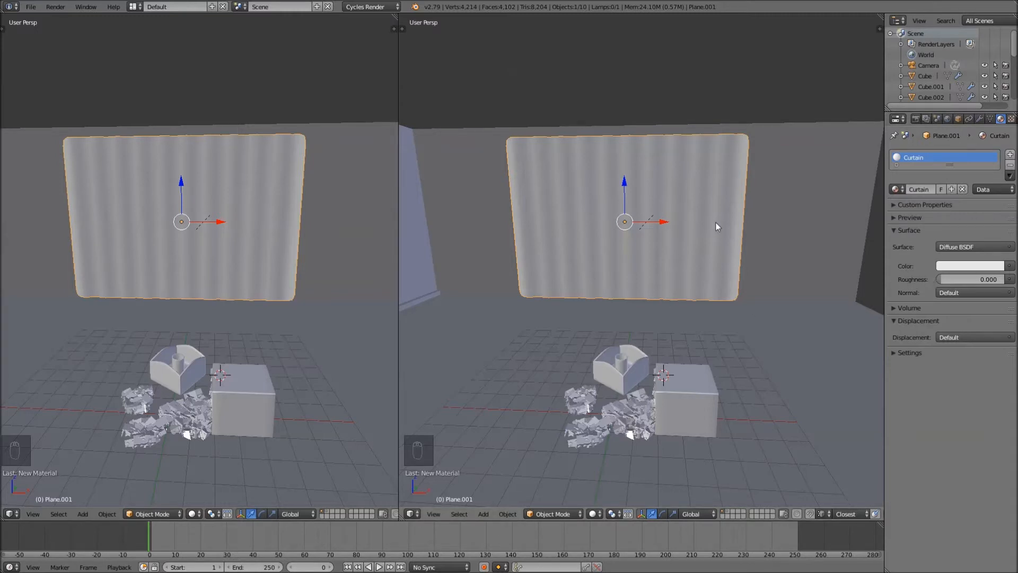
Show the curtain from the front in one viewport and turn the other into a Node Editor without its properties sidebar
{"action": "key", "text": "KP_1"}
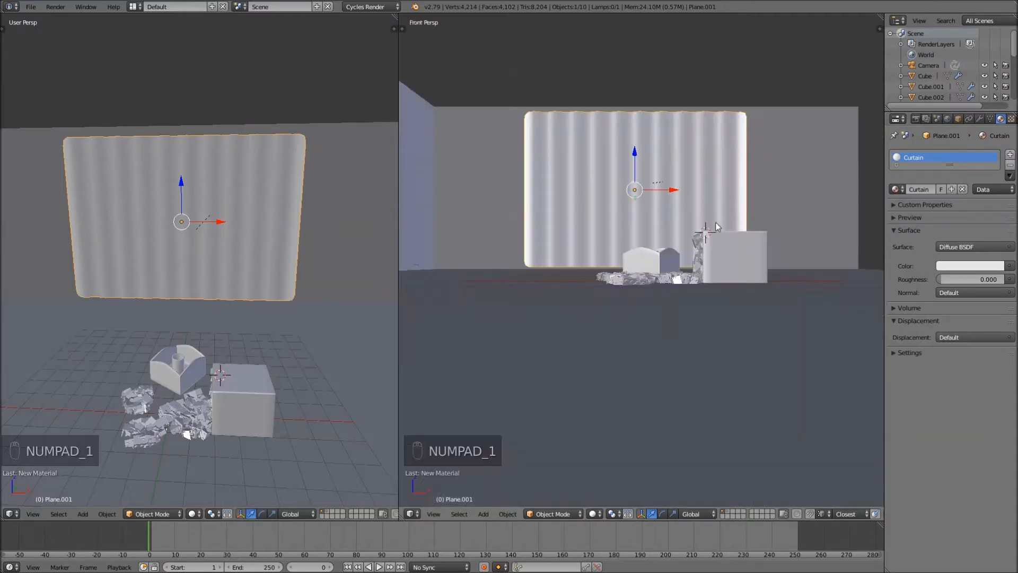
{"action": "middle_click_drag", "start_coordinate": [737, 164], "coordinate": [735, 174], "text": "shift"}
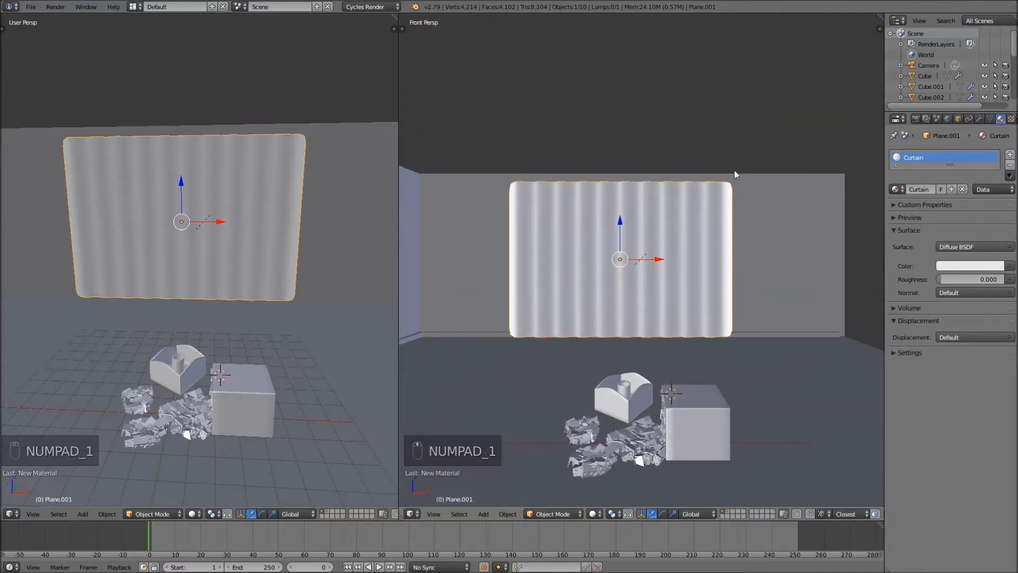
{"action": "left_click", "coordinate": [1012, 266]}
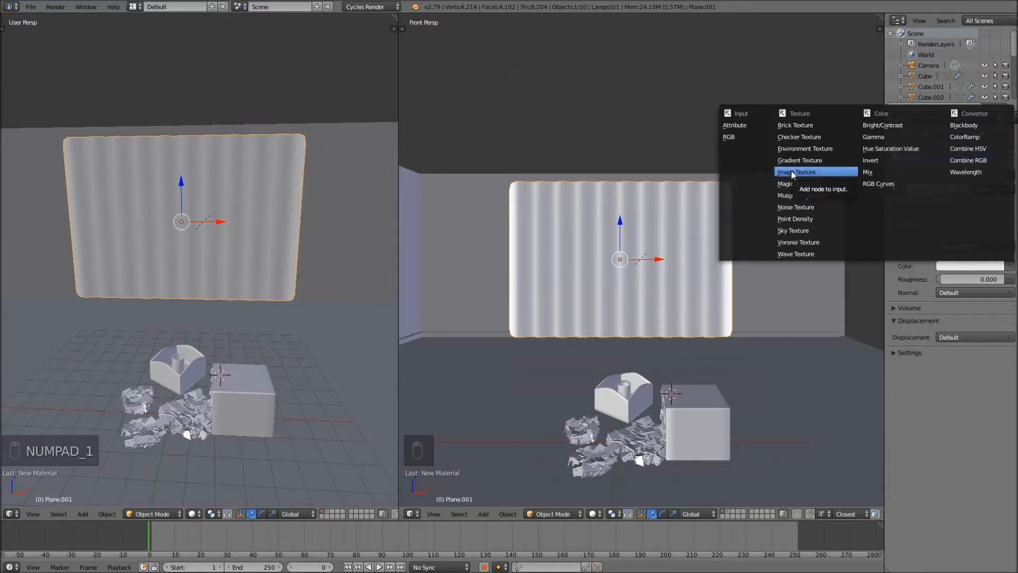
{"action": "left_click", "coordinate": [13, 514]}
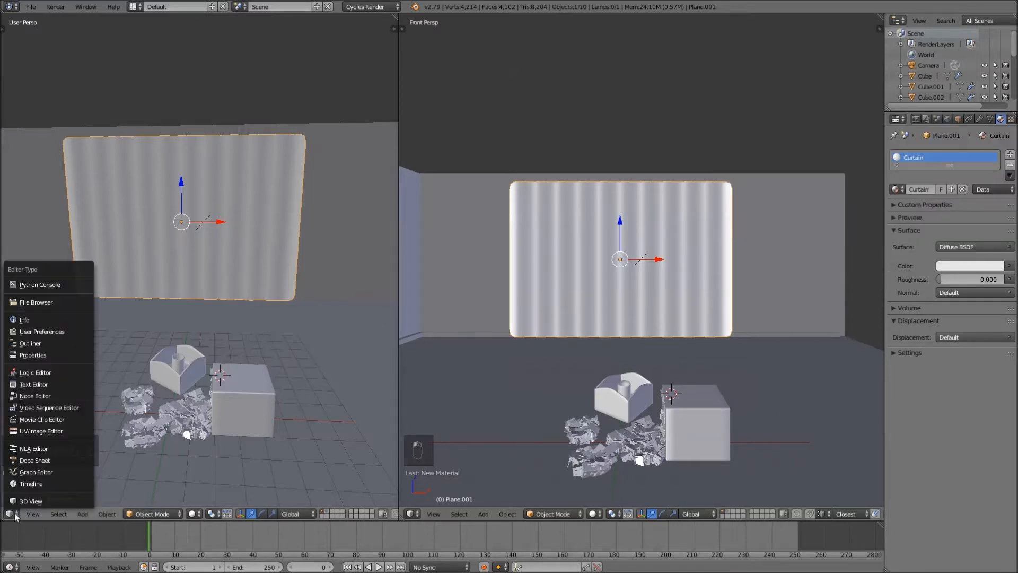
{"action": "left_click", "coordinate": [42, 397]}
{"action": "scroll", "coordinate": [120, 256], "scroll_direction": "up", "scroll_amount": 4}
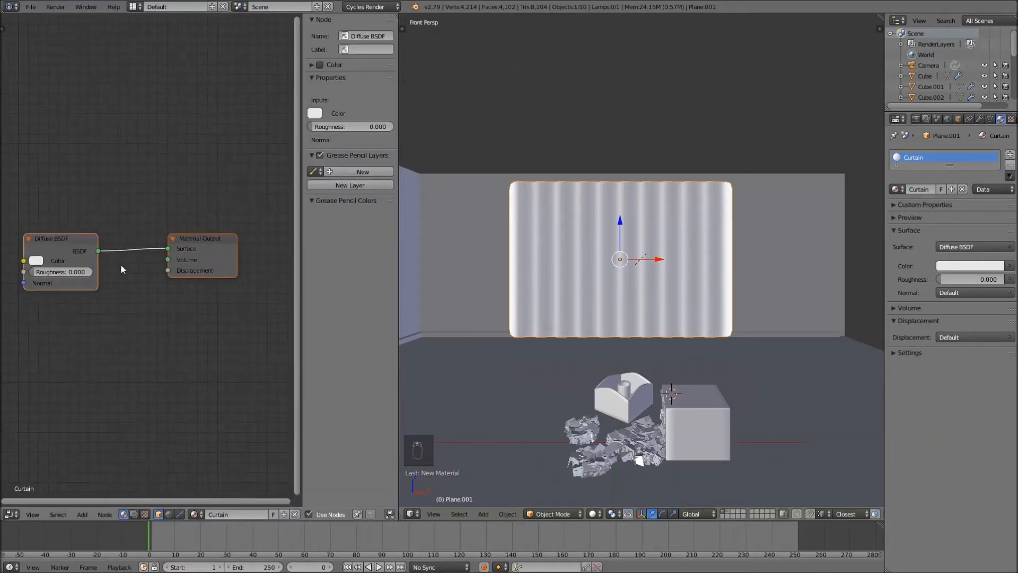
{"action": "key", "text": "n"}
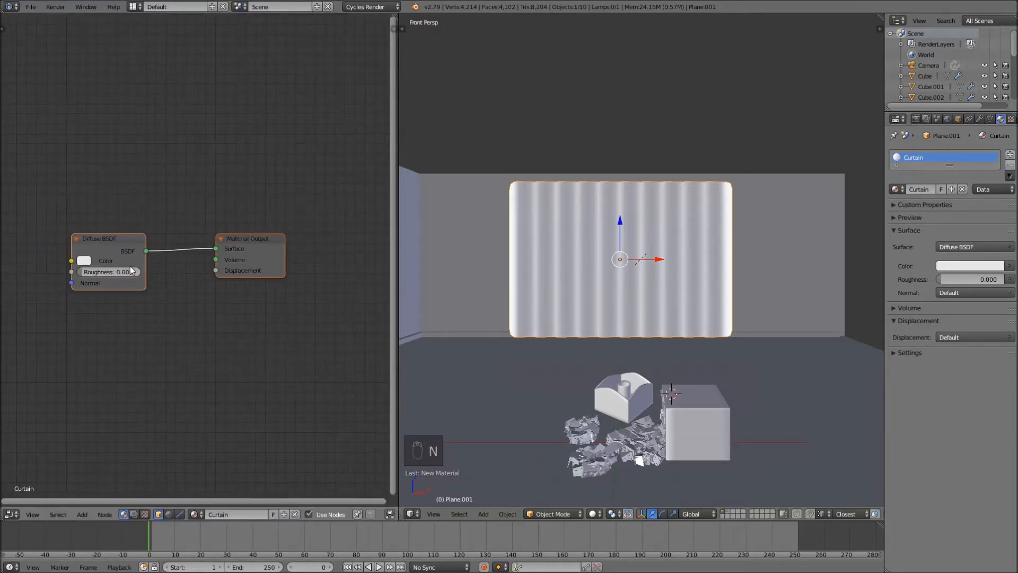
{"action": "scroll", "coordinate": [130, 270], "scroll_direction": "up", "scroll_amount": 3}
{"action": "middle_click_drag", "start_coordinate": [131, 268], "coordinate": [171, 262]}
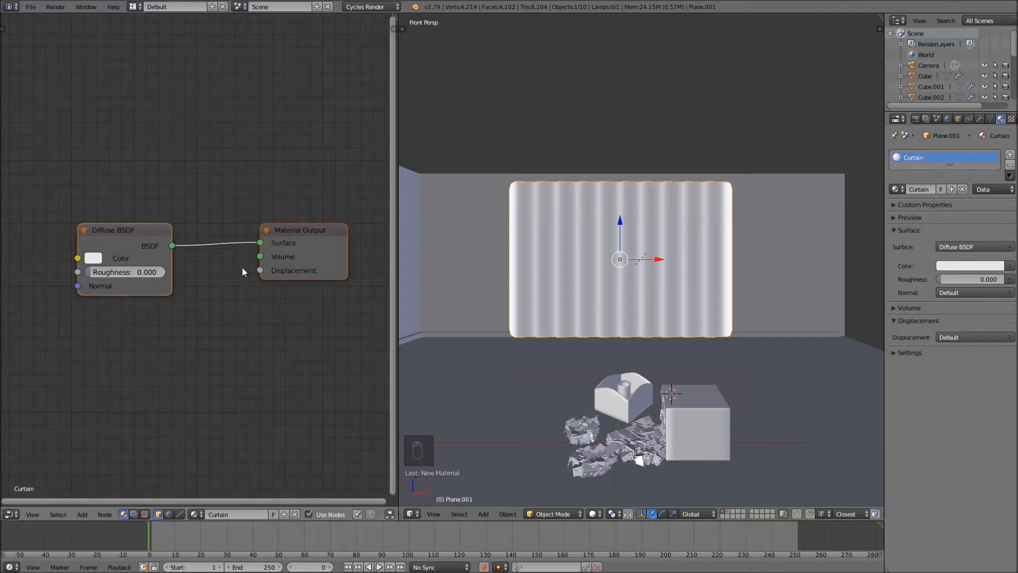
Feed the curtain's Diffuse BSDF color from an Image Texture using TexturesCom_FabricPatterns0086_S.jpg from the textures folder
{"action": "left_click", "coordinate": [137, 231]}
{"action": "left_click", "coordinate": [1010, 266]}
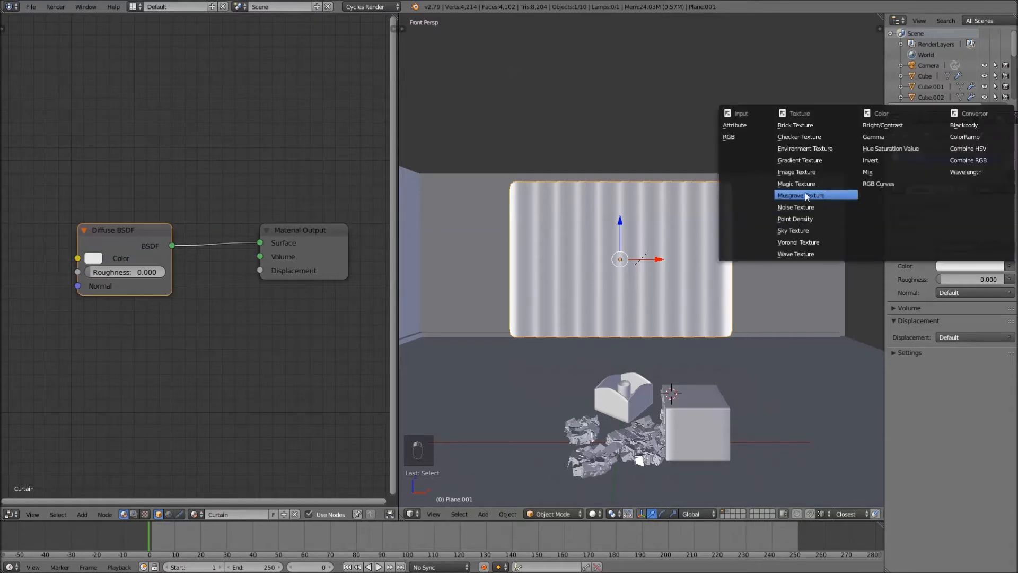
{"action": "left_click", "coordinate": [796, 172]}
{"action": "middle_click_drag", "start_coordinate": [143, 312], "coordinate": [212, 304]}
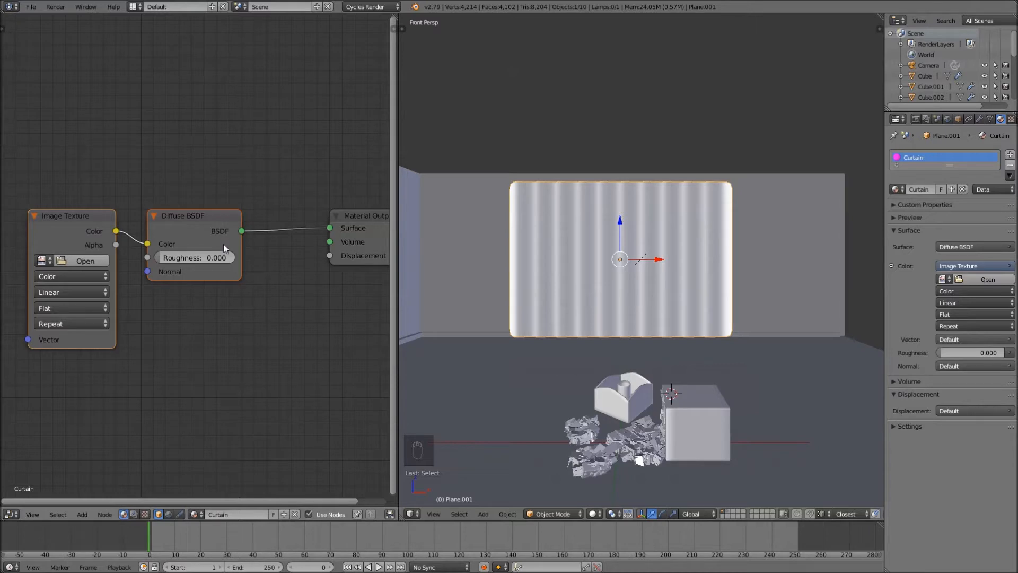
{"action": "left_click", "coordinate": [974, 283]}
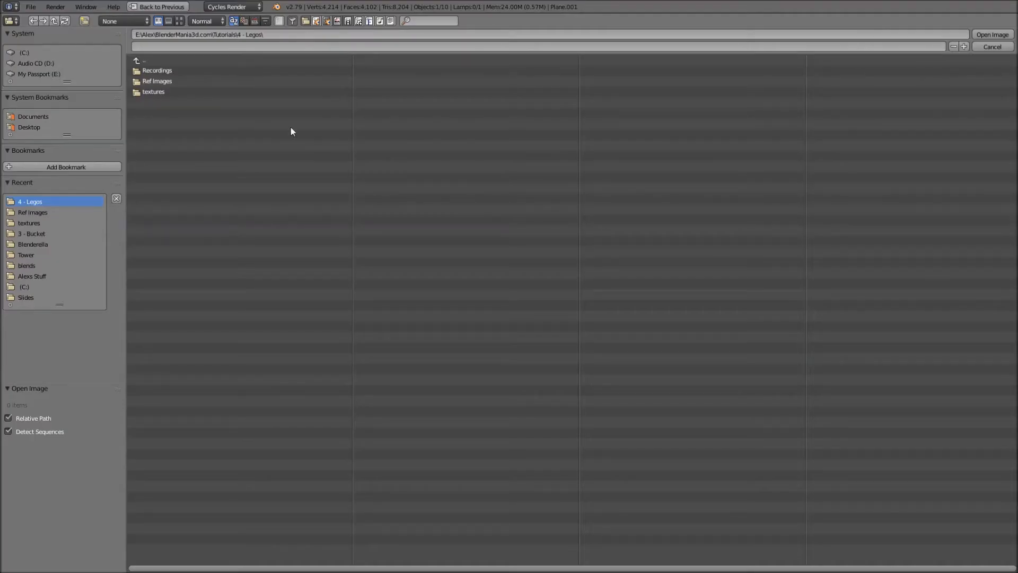
{"action": "left_click", "coordinate": [165, 93]}
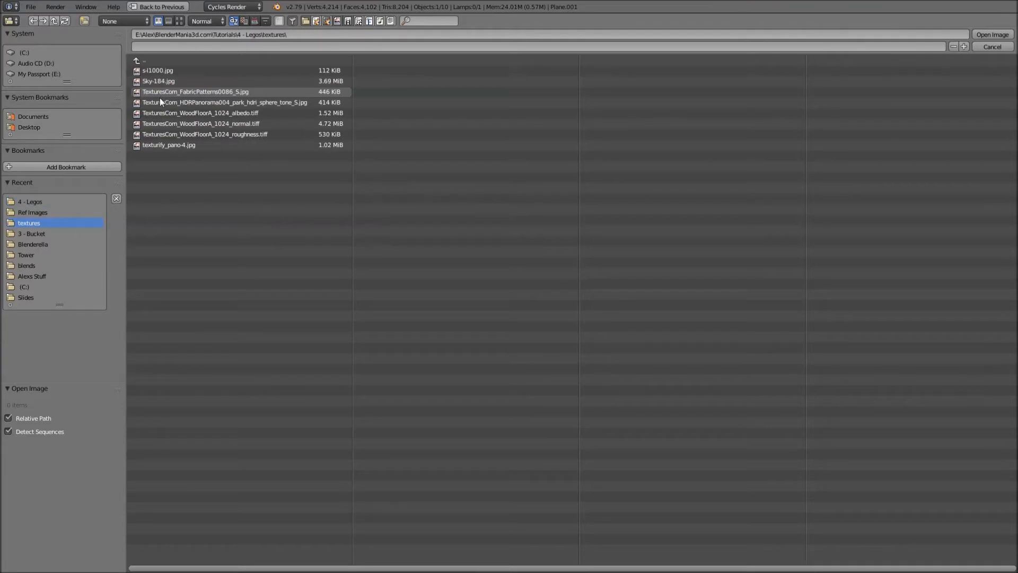
{"action": "double_click", "coordinate": [189, 91]}
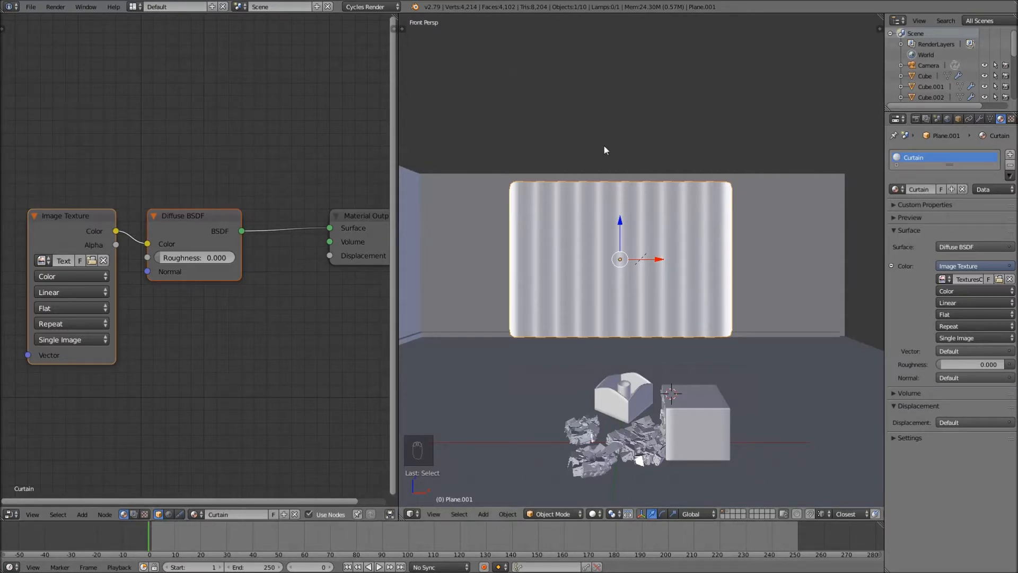
Set the 3D view to Texture shading and turn the Node Editor into a UV/Image Editor
{"action": "left_click", "coordinate": [593, 514]}
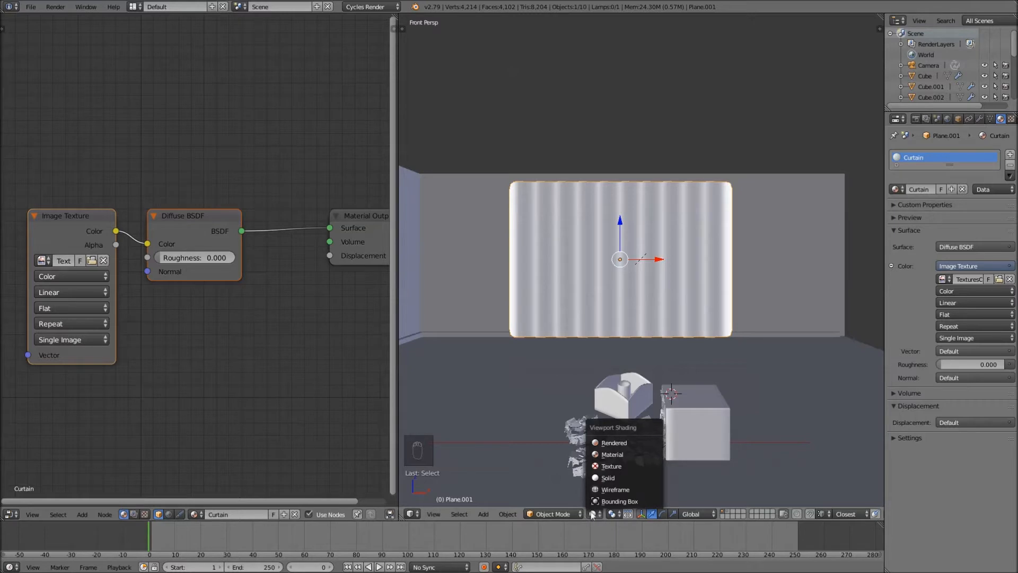
{"action": "left_click", "coordinate": [611, 466]}
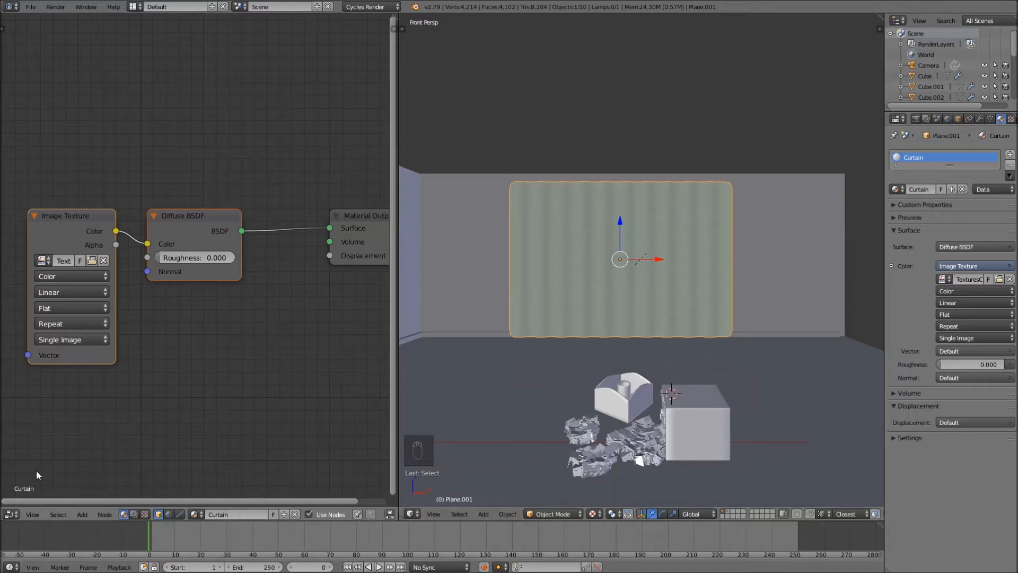
{"action": "left_click", "coordinate": [10, 514]}
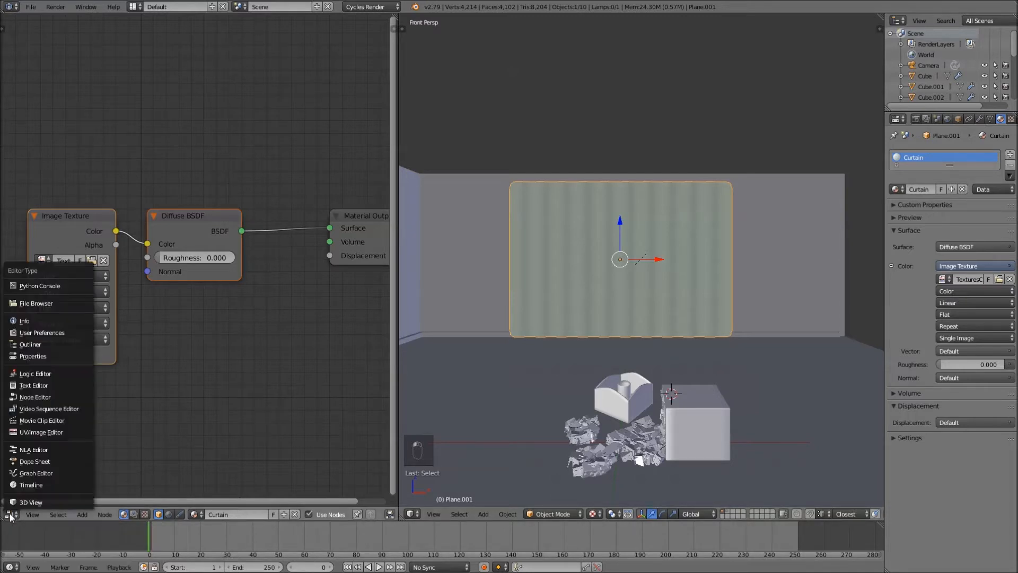
{"action": "left_click", "coordinate": [32, 432]}
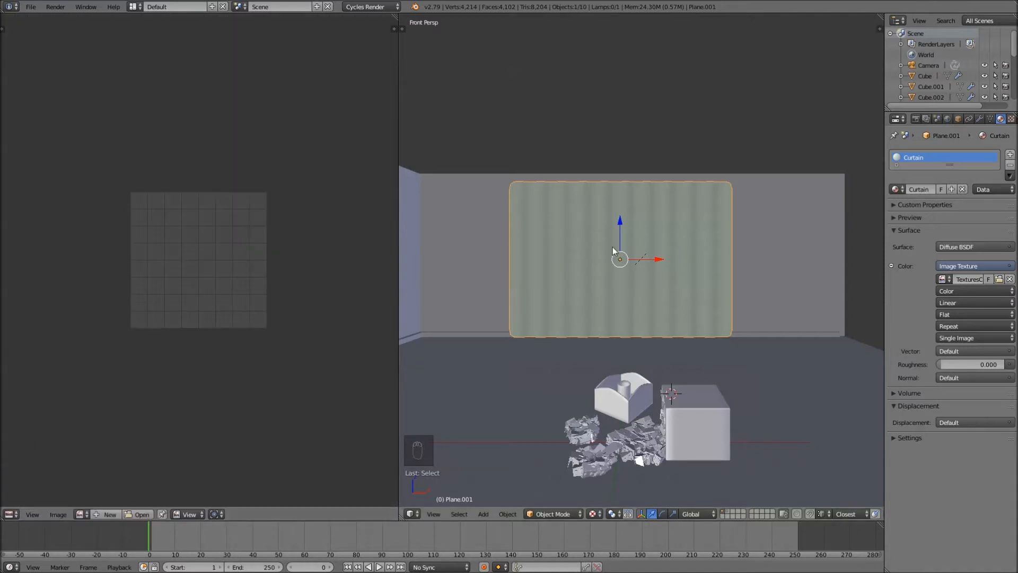
Select the curtain's whole mesh in Edit Mode and unwrap it with the standard Unwrap operation
{"action": "key", "text": "Tab"}
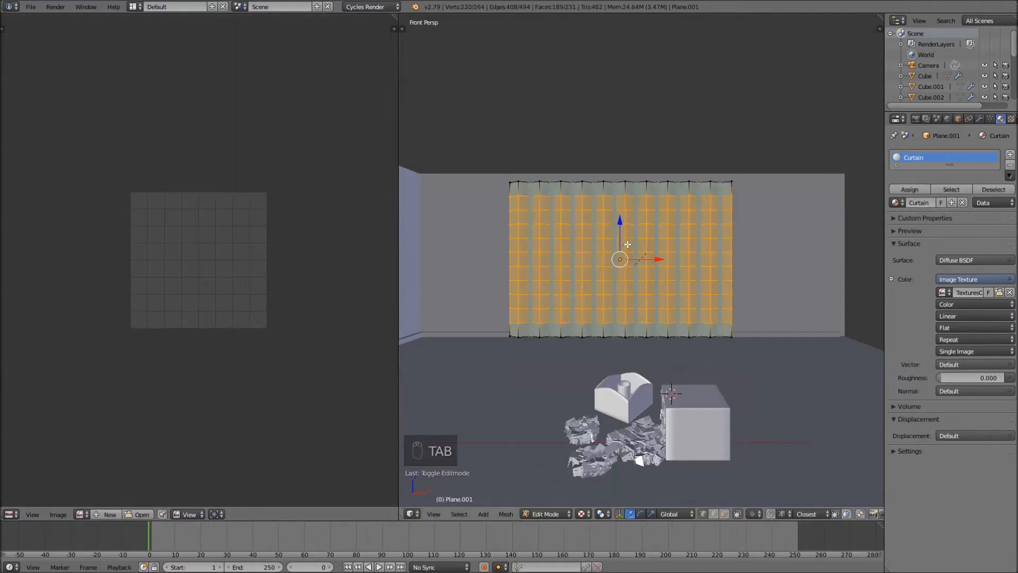
{"action": "key", "text": "a"}
{"action": "key", "text": "a"}
{"action": "key", "text": "a"}
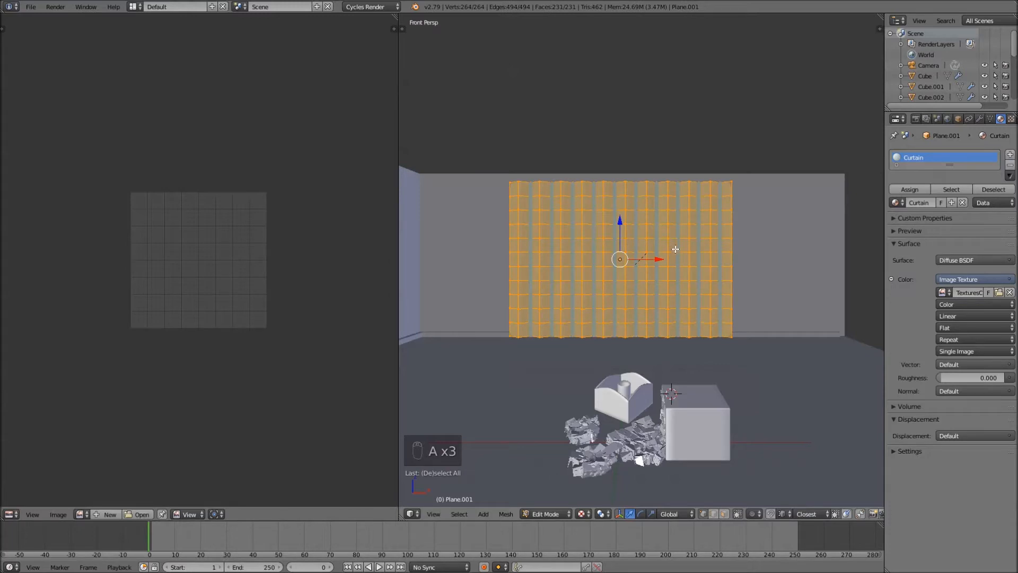
{"action": "key", "text": "u"}
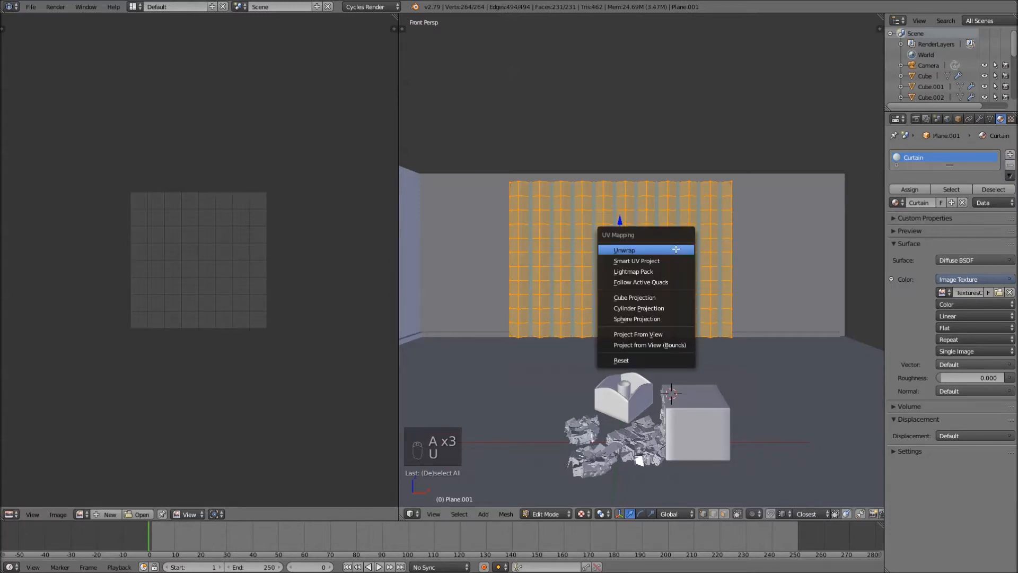
{"action": "left_click", "coordinate": [676, 249]}
{"action": "scroll", "coordinate": [676, 250], "scroll_direction": "up", "scroll_amount": 2}
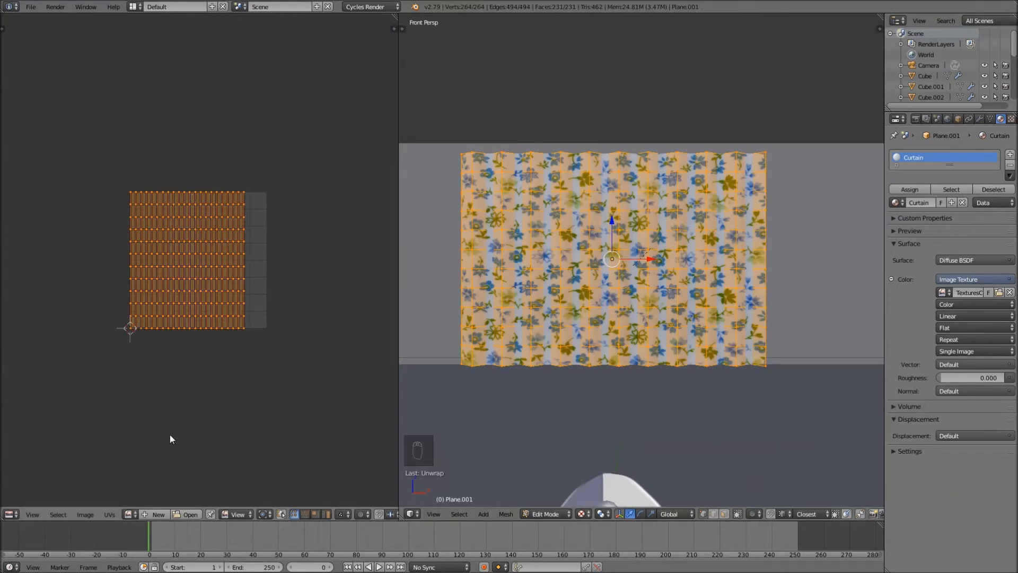
Show the TexturesCom_FabricPatterns0086_S.jpg image behind the curtain's UV layout
{"action": "left_click", "coordinate": [128, 514]}
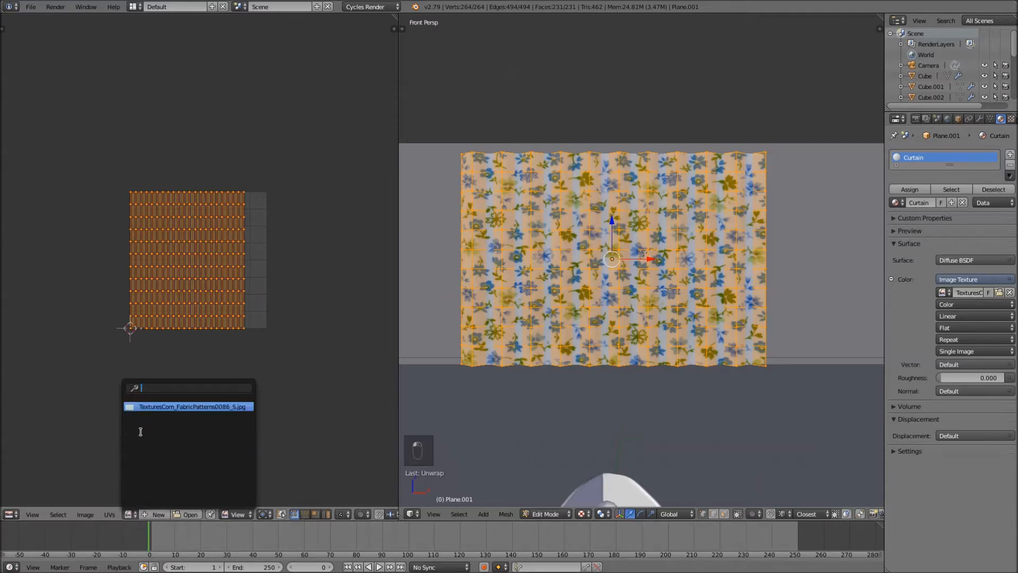
{"action": "left_click", "coordinate": [152, 407]}
{"action": "scroll", "coordinate": [235, 293], "scroll_direction": "down", "scroll_amount": 4}
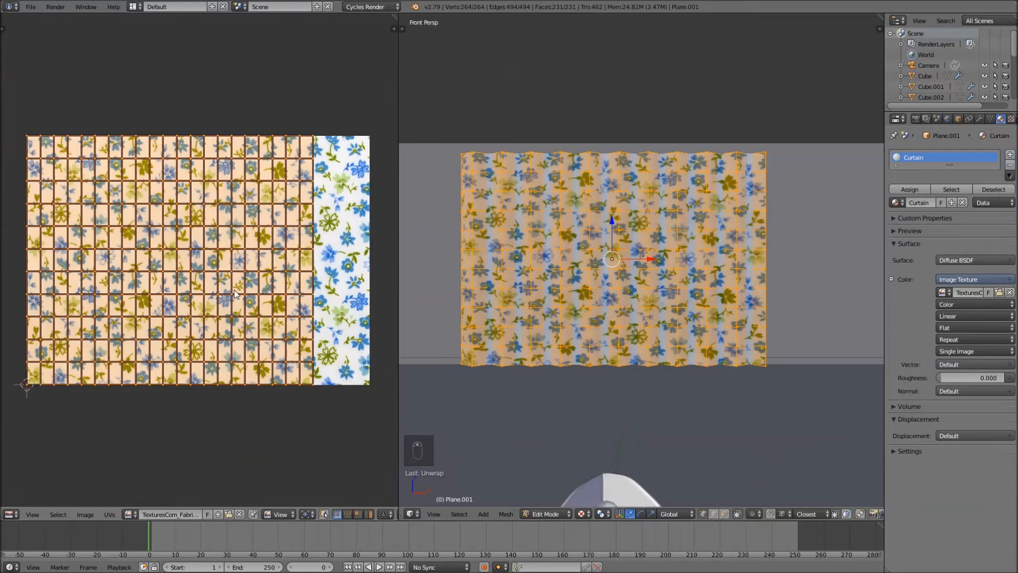
{"action": "key", "text": "g"}
{"action": "key", "text": "g"}
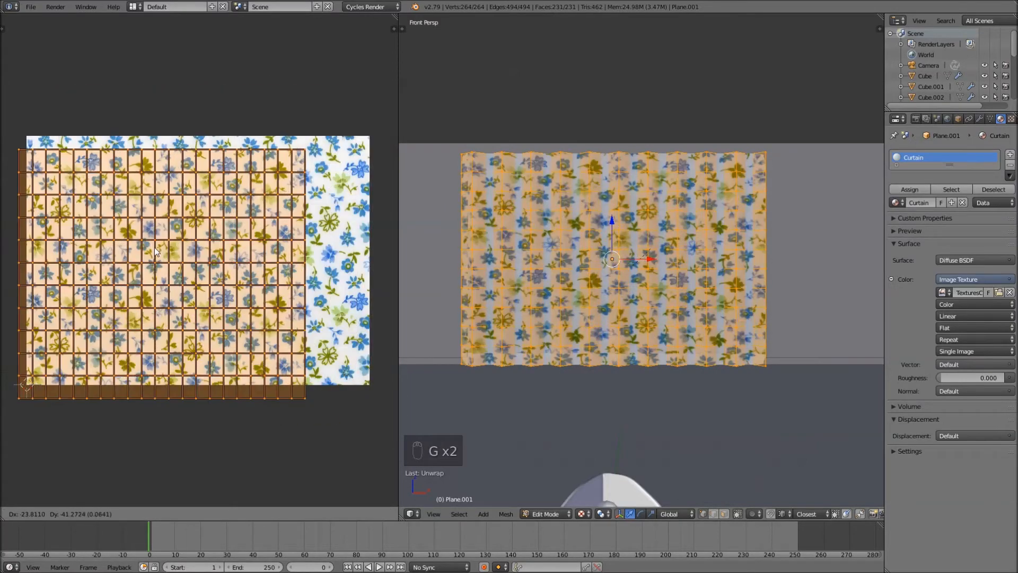
{"action": "left_click", "coordinate": [212, 260]}
{"action": "key", "text": "s"}
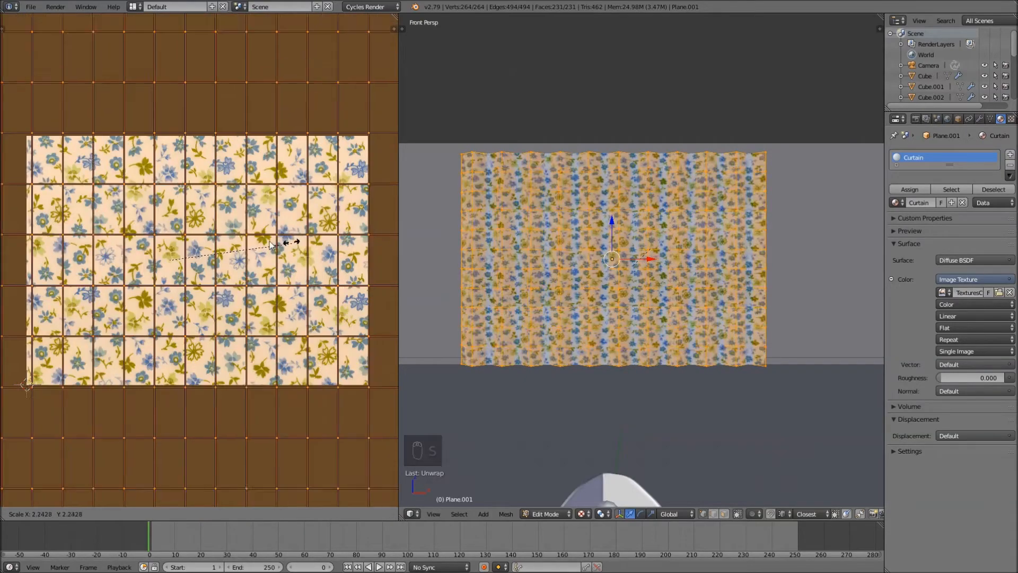
{"action": "right_click", "coordinate": [267, 203]}
{"action": "key", "text": "r"}
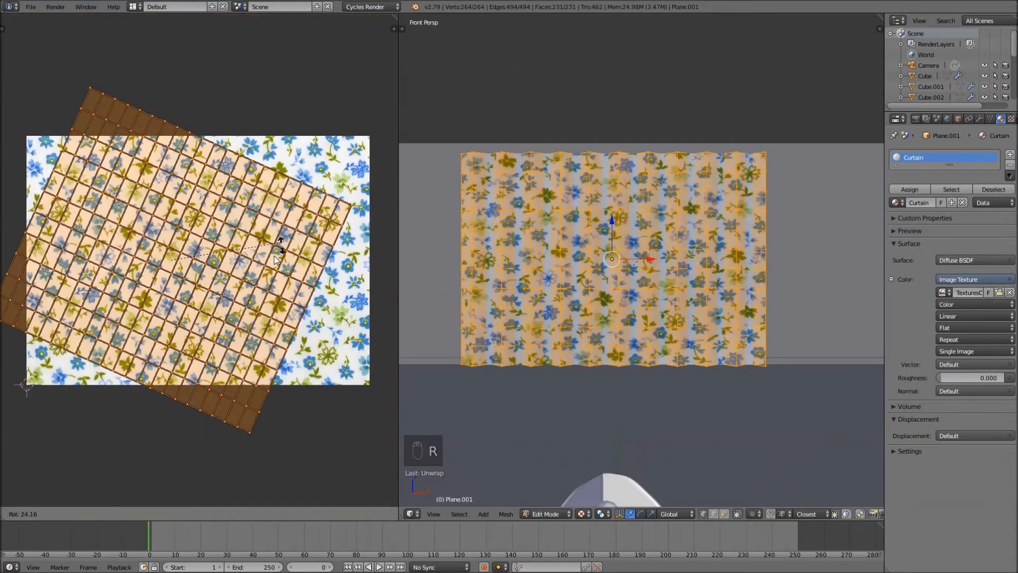
{"action": "right_click", "coordinate": [254, 210]}
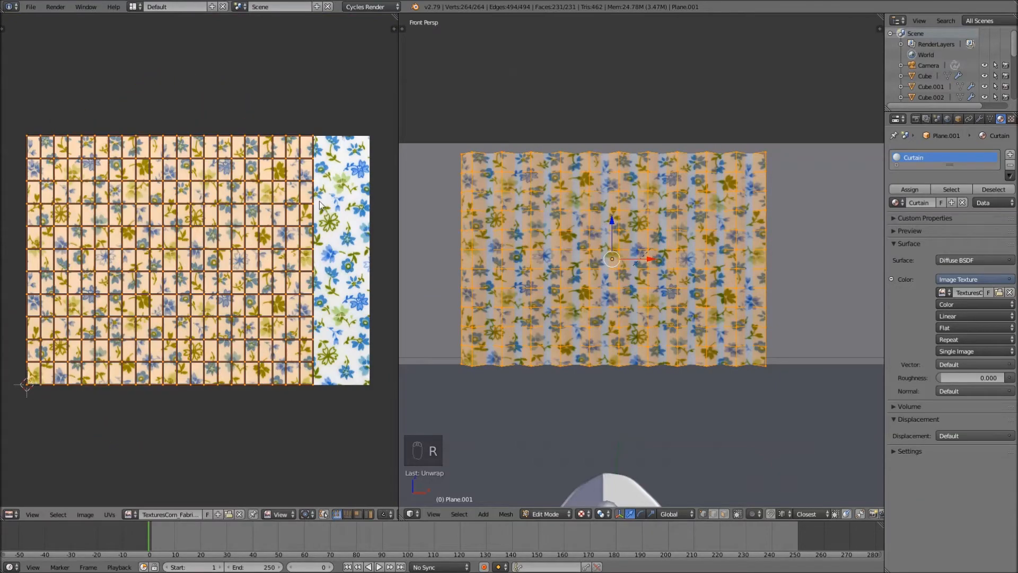
{"action": "key", "text": "s"}
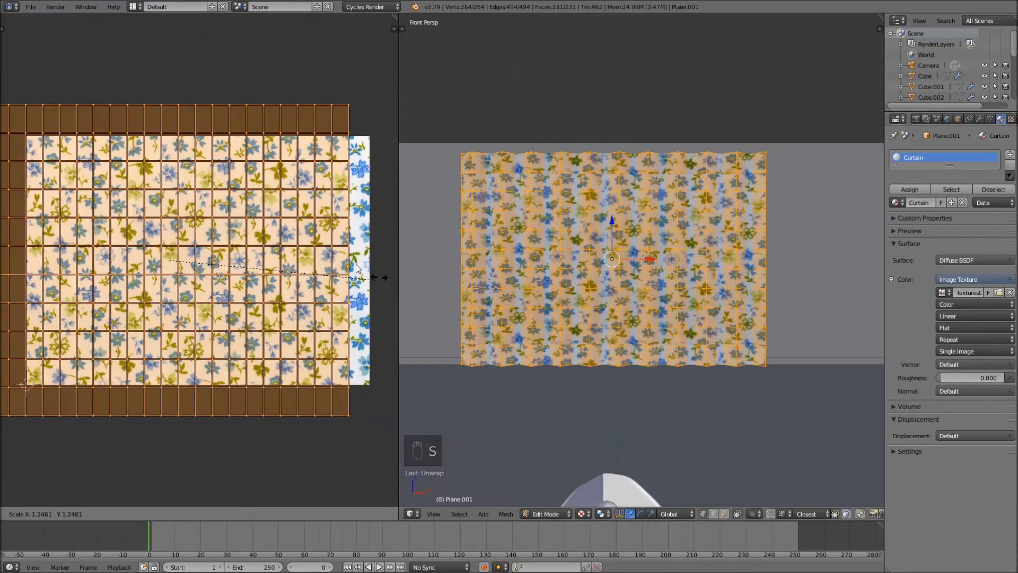
{"action": "right_click", "coordinate": [402, 276]}
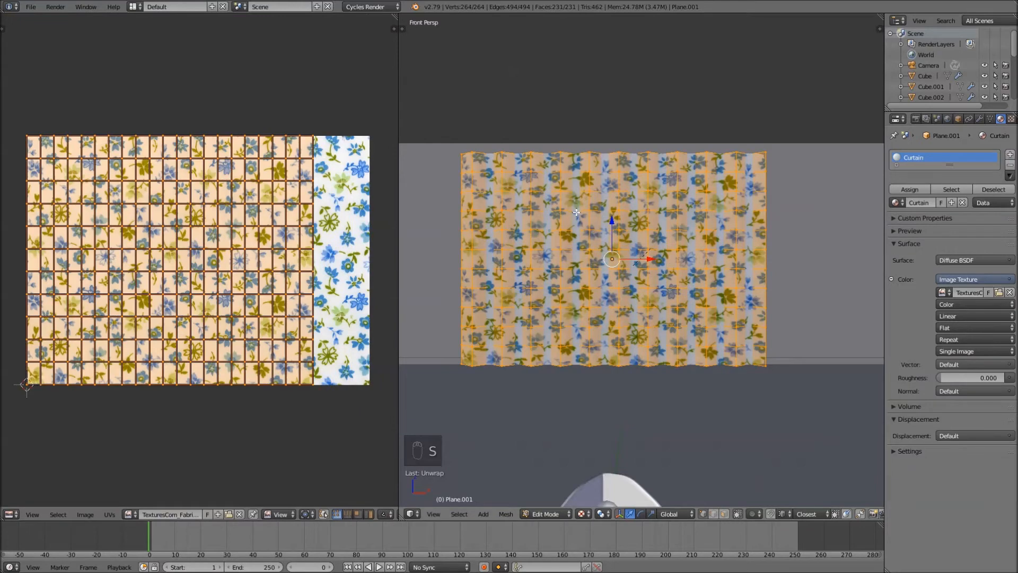
Return the curtain to Object Mode and turn the UV/Image Editor back into the Node Editor
{"action": "key", "text": "Tab"}
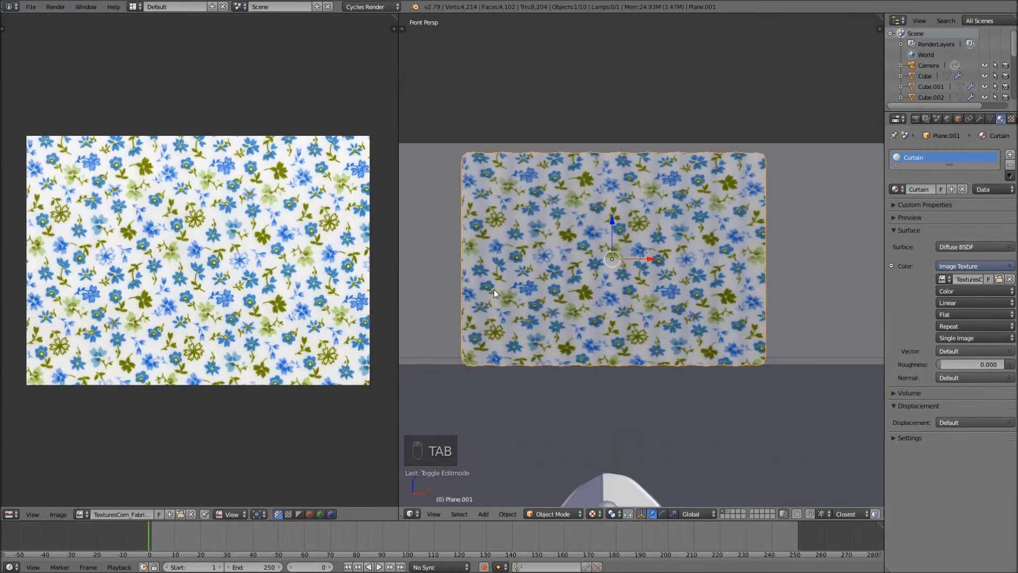
{"action": "left_click", "coordinate": [16, 512]}
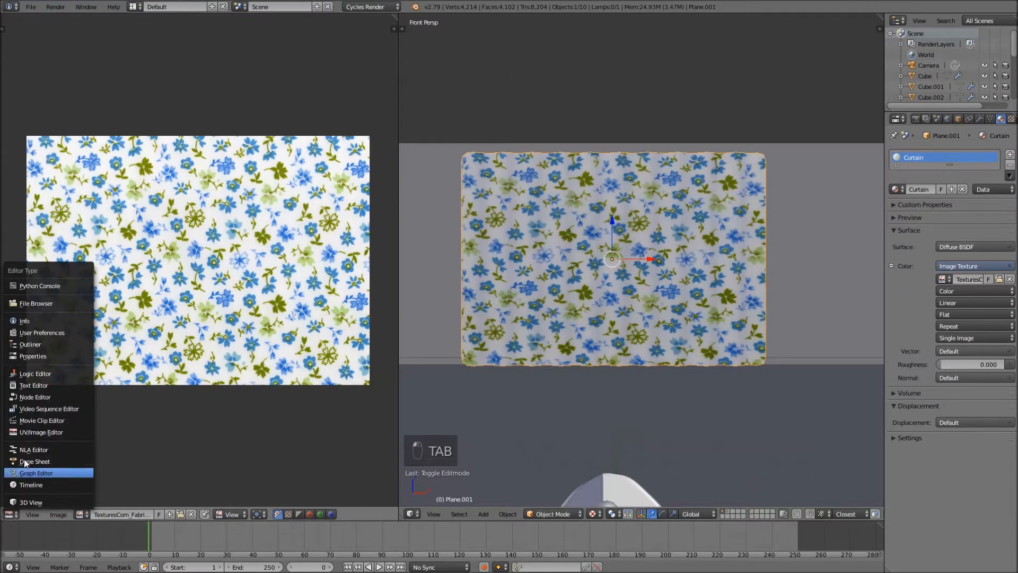
{"action": "left_click", "coordinate": [49, 399]}
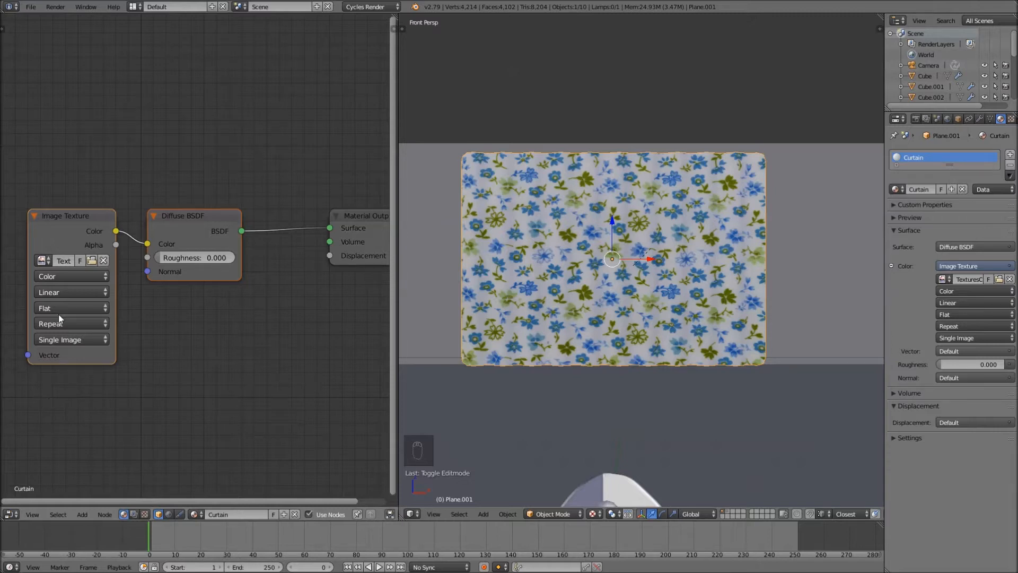
Set the 3D view to Rendered shading to preview the floral curtain
{"action": "left_click", "coordinate": [593, 514]}
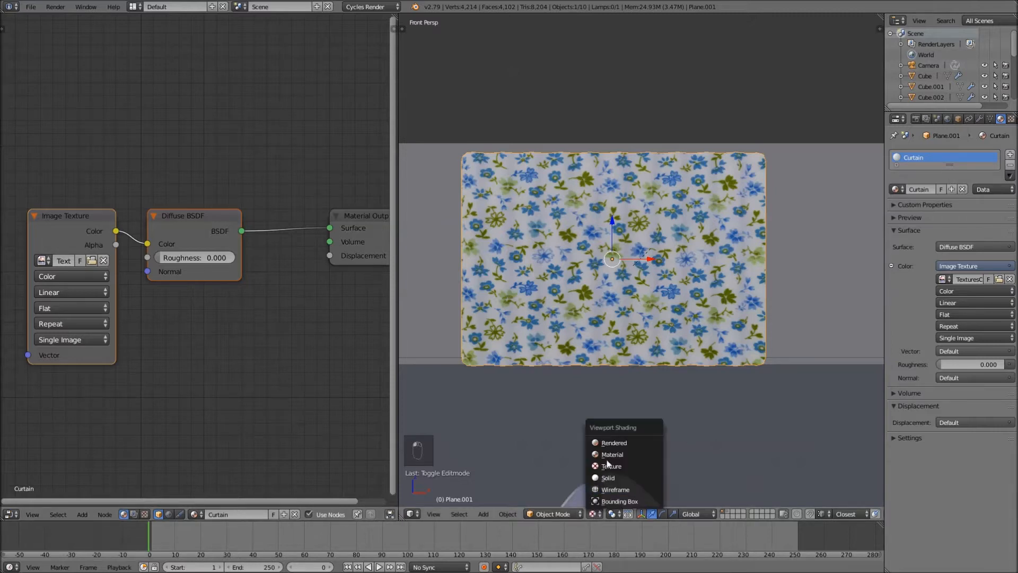
{"action": "left_click", "coordinate": [614, 443]}
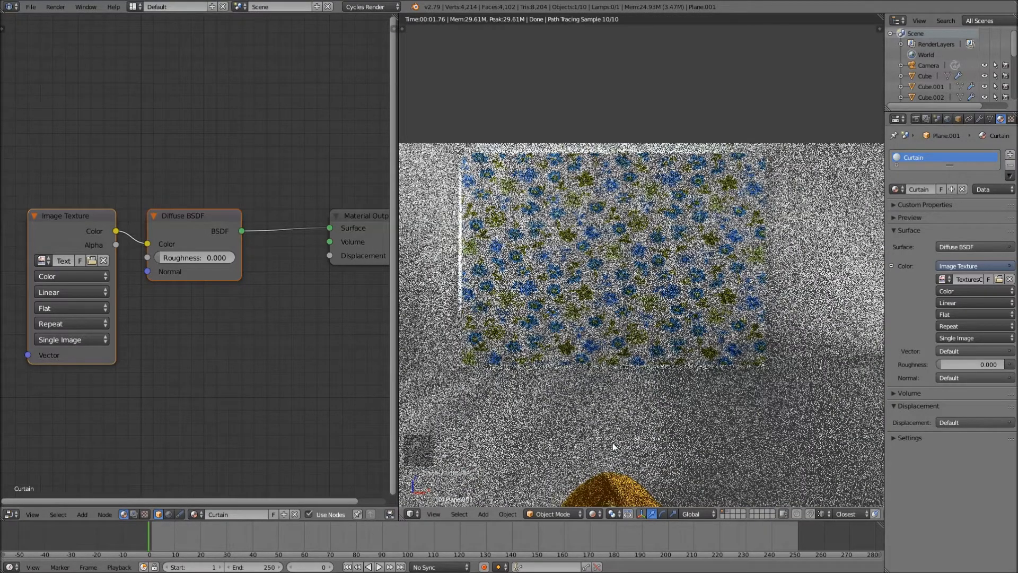
Move the Image Texture node well away from the Diffuse BSDF node to make room between them
{"action": "middle_click_drag", "start_coordinate": [287, 382], "coordinate": [295, 356]}
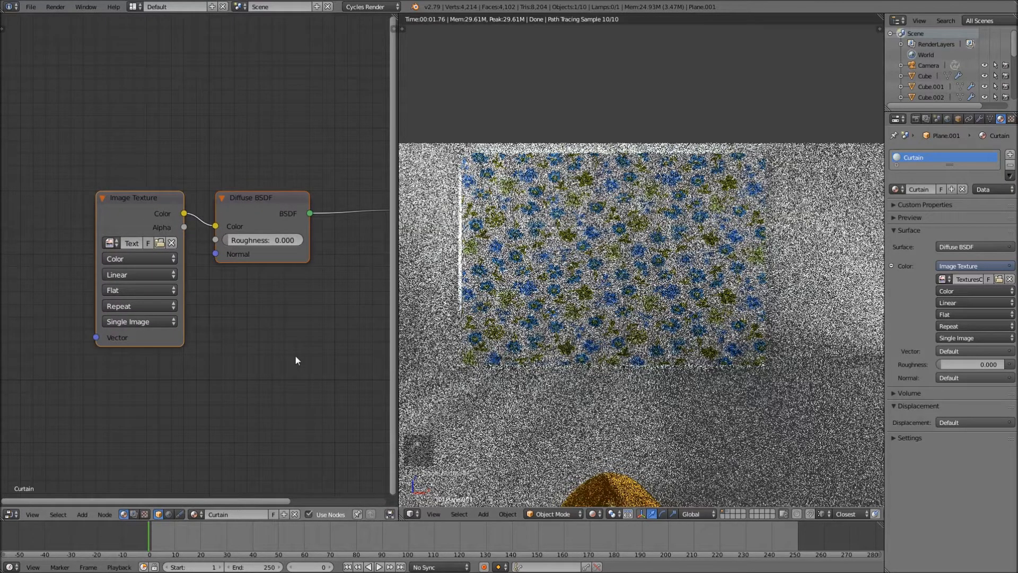
{"action": "middle_click_drag", "start_coordinate": [203, 327], "coordinate": [269, 321]}
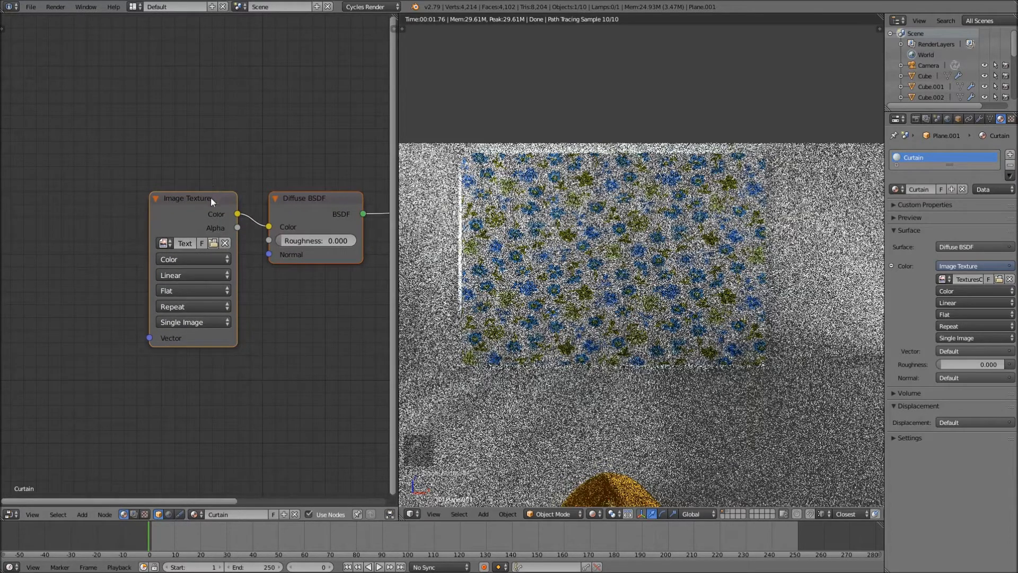
{"action": "left_click_drag", "start_coordinate": [212, 196], "coordinate": [63, 164]}
{"action": "scroll", "coordinate": [103, 204], "scroll_direction": "down", "scroll_amount": 1}
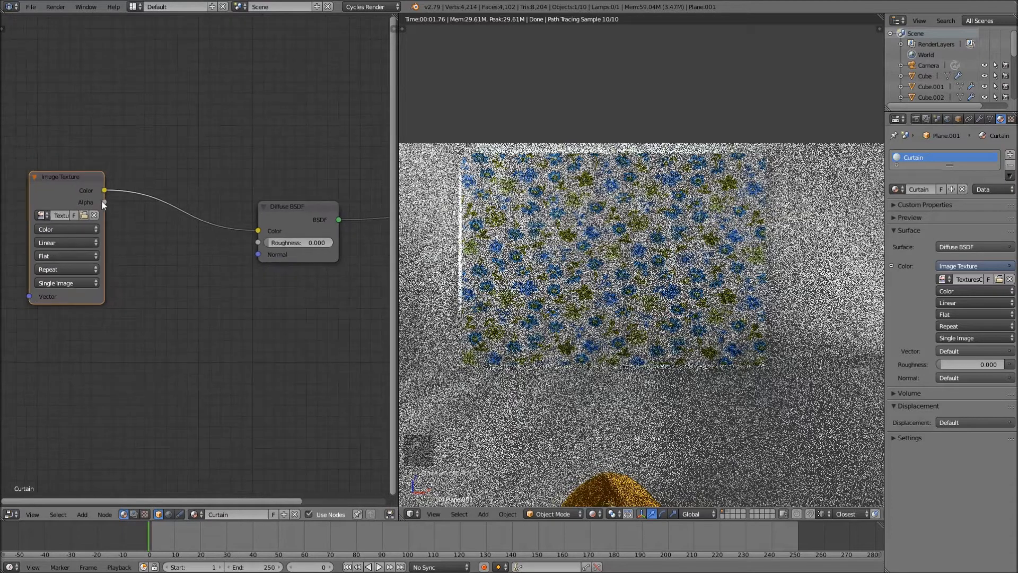
{"action": "key", "text": "g"}
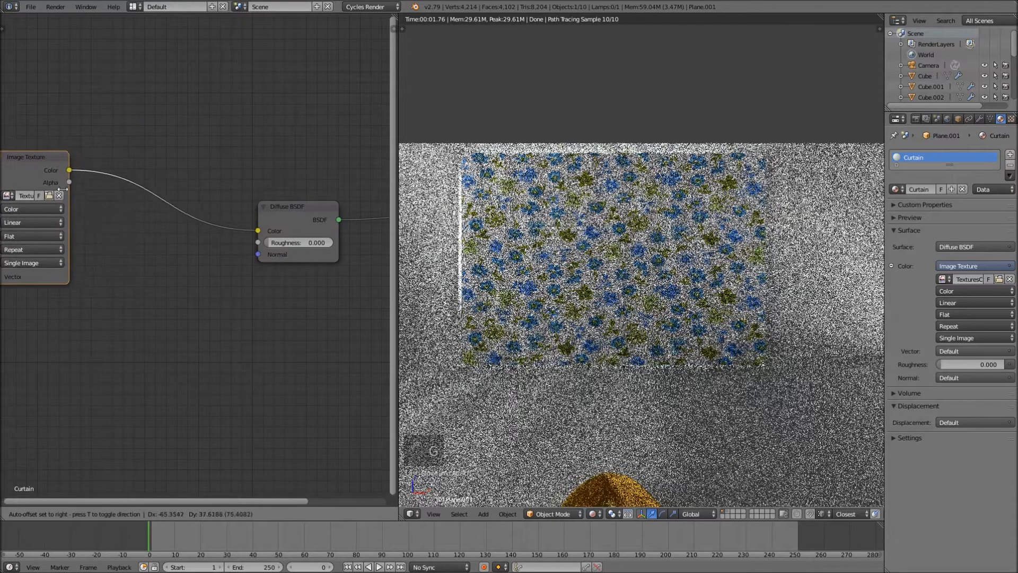
{"action": "left_click", "coordinate": [53, 195]}
{"action": "middle_click_drag", "start_coordinate": [161, 216], "coordinate": [172, 219]}
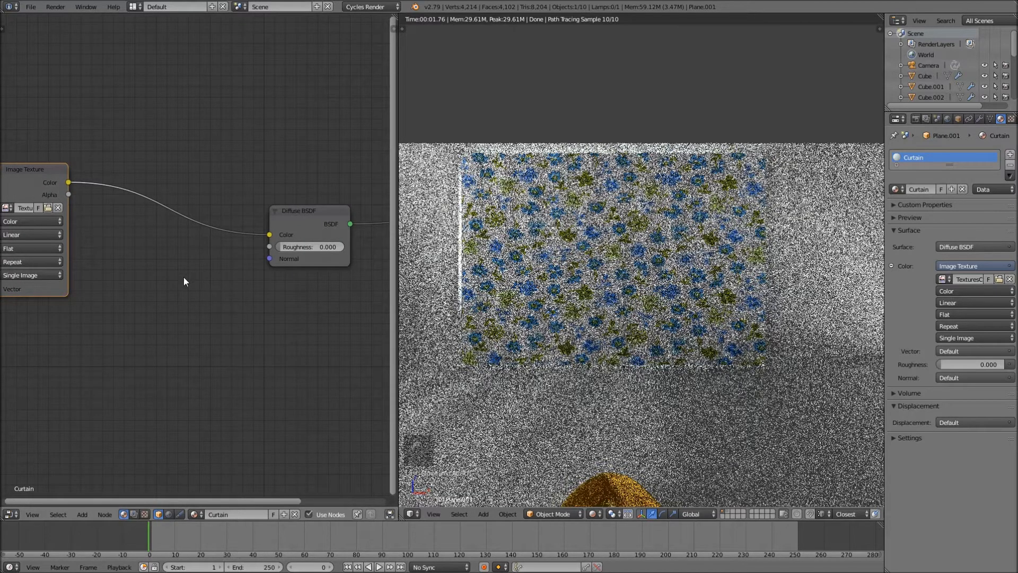
Insert a MixRGB node into the link between the Image Texture color and the Diffuse BSDF color
{"action": "key", "text": "shift+a"}
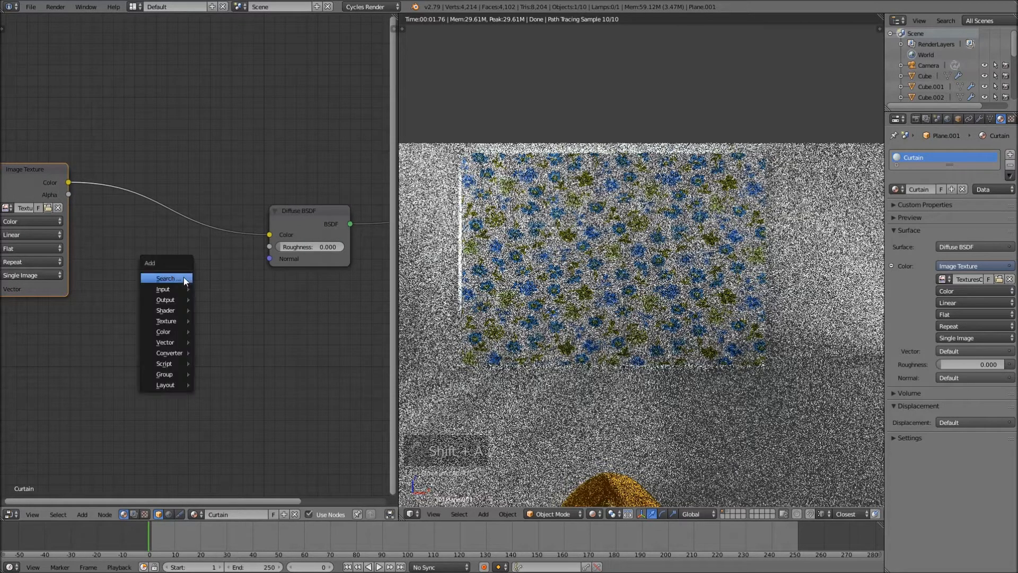
{"action": "mouse_move", "coordinate": [172, 330]}
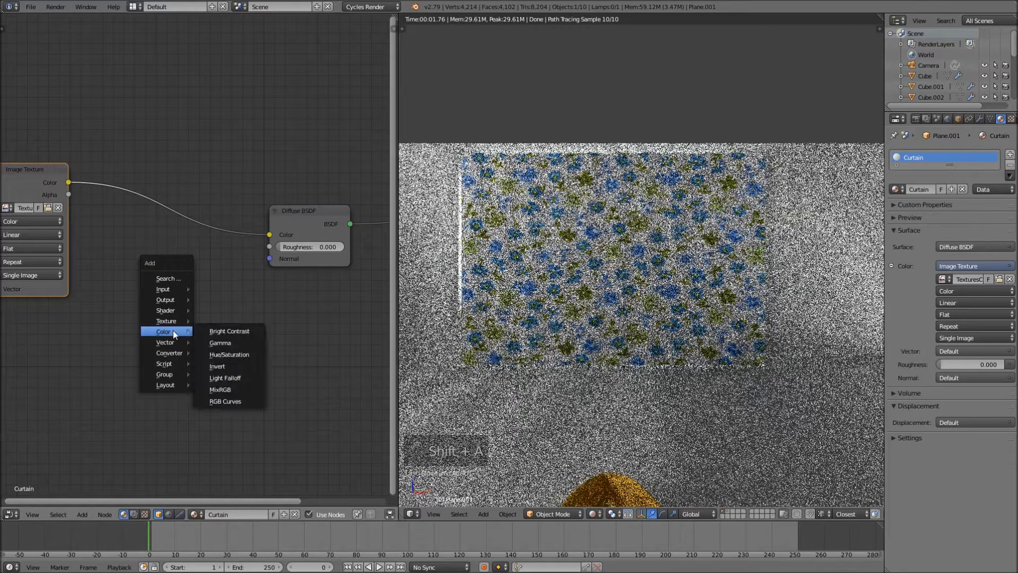
{"action": "left_click", "coordinate": [220, 390]}
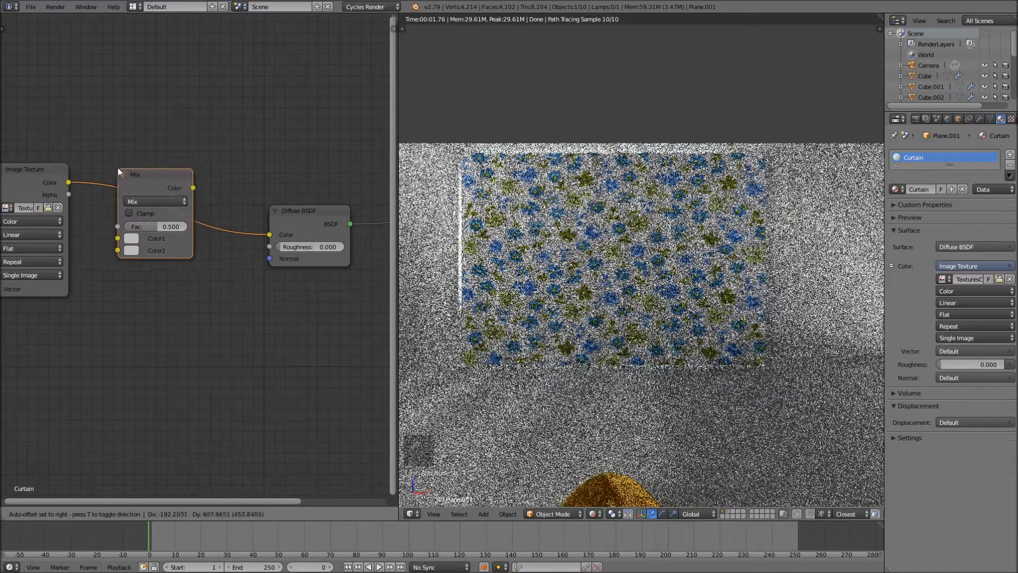
{"action": "left_click", "coordinate": [120, 166]}
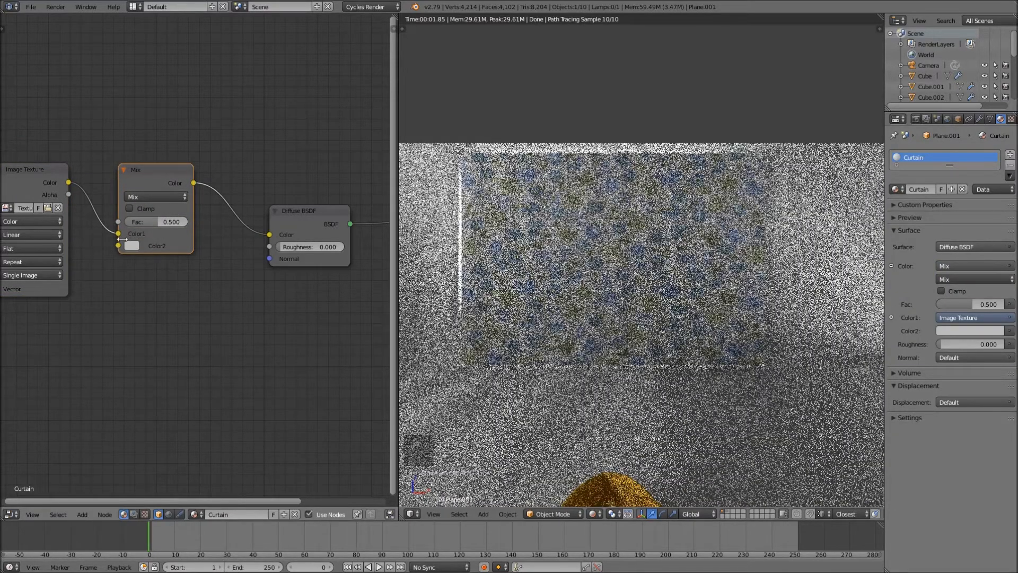
Reroute the Image Texture color from the Mix node's Color1 to its Fac input and set Color1 to white
{"action": "left_click_drag", "start_coordinate": [117, 233], "coordinate": [119, 236]}
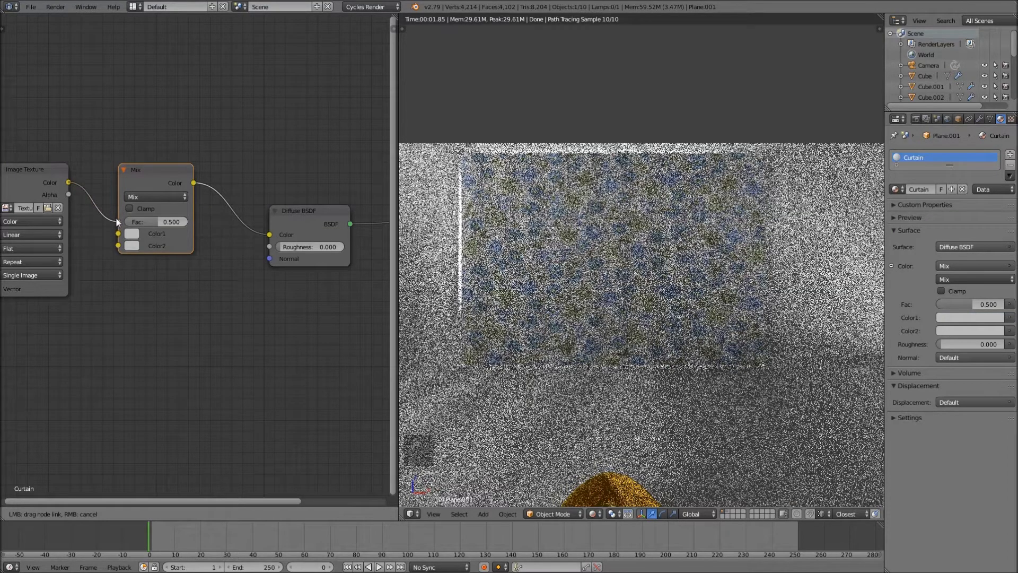
{"action": "left_click_drag", "start_coordinate": [116, 217], "coordinate": [116, 218]}
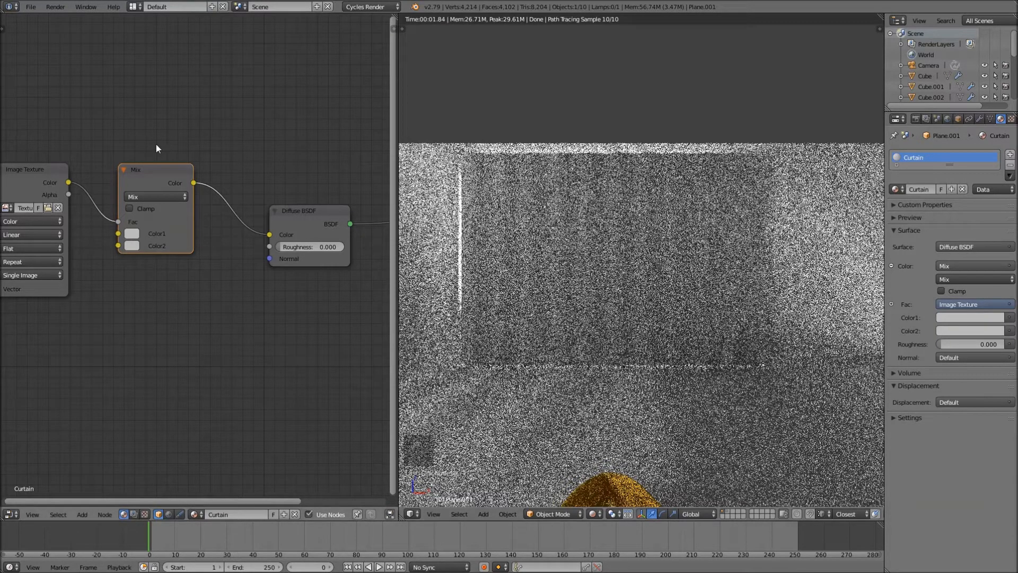
{"action": "left_click", "coordinate": [131, 233]}
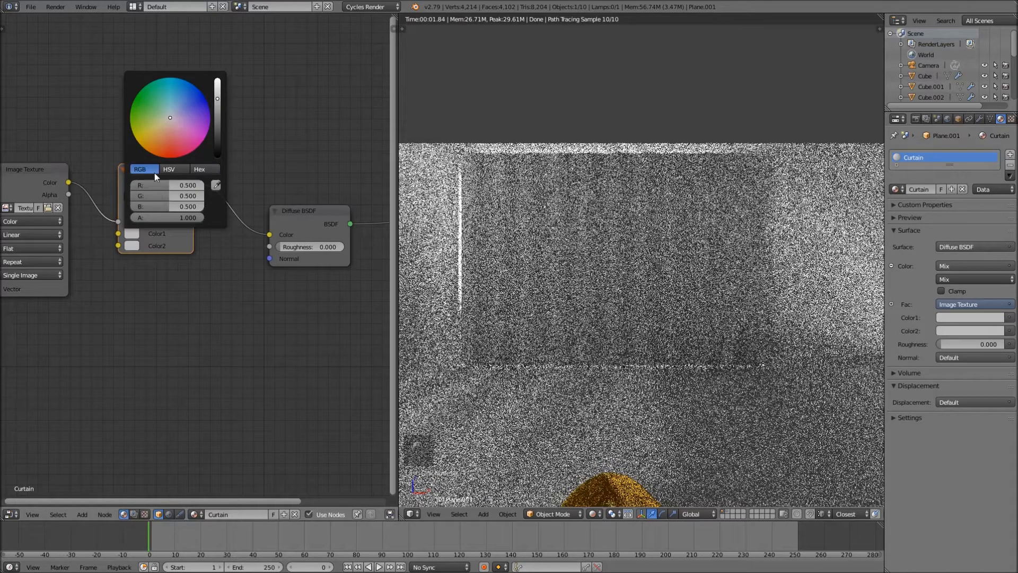
{"action": "left_click_drag", "start_coordinate": [164, 184], "coordinate": [174, 184]}
{"action": "left_click_drag", "start_coordinate": [177, 196], "coordinate": [236, 207]}
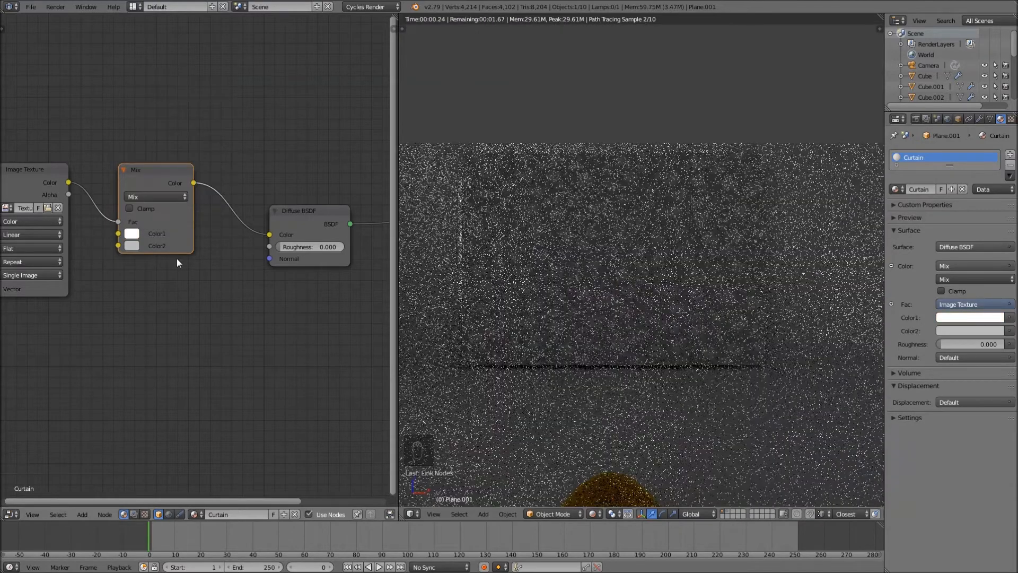
Set the Mix node's Color2 to a light orange, trying blue first, and enable Clamp
{"action": "left_click", "coordinate": [132, 245]}
{"action": "mouse_move", "coordinate": [182, 109]}
{"action": "left_mouse_down"}
{"action": "mouse_move", "coordinate": [179, 134]}
{"action": "mouse_move", "coordinate": [185, 103]}
{"action": "left_mouse_up"}
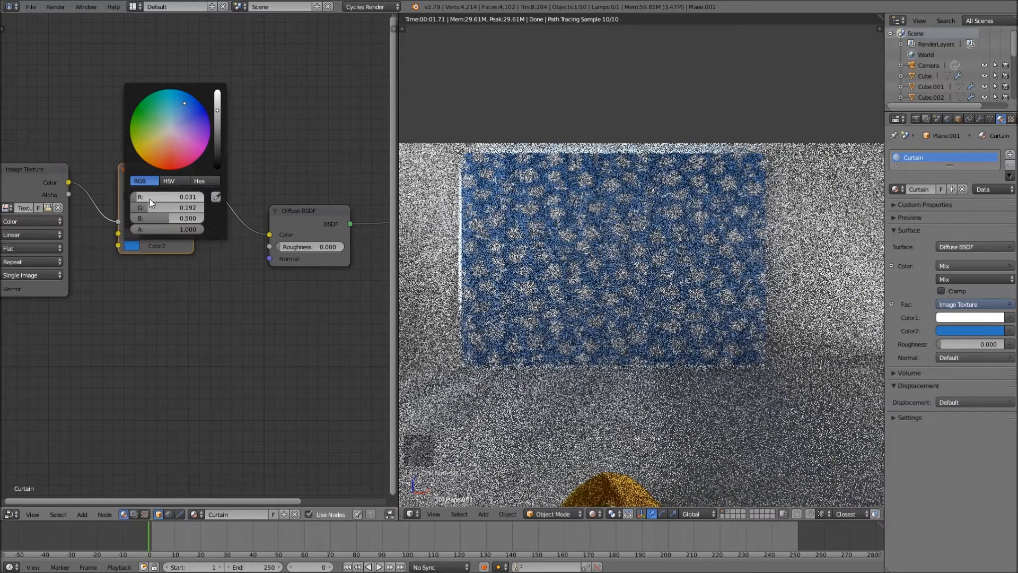
{"action": "left_click", "coordinate": [217, 109]}
{"action": "left_click_drag", "start_coordinate": [217, 109], "coordinate": [218, 94]}
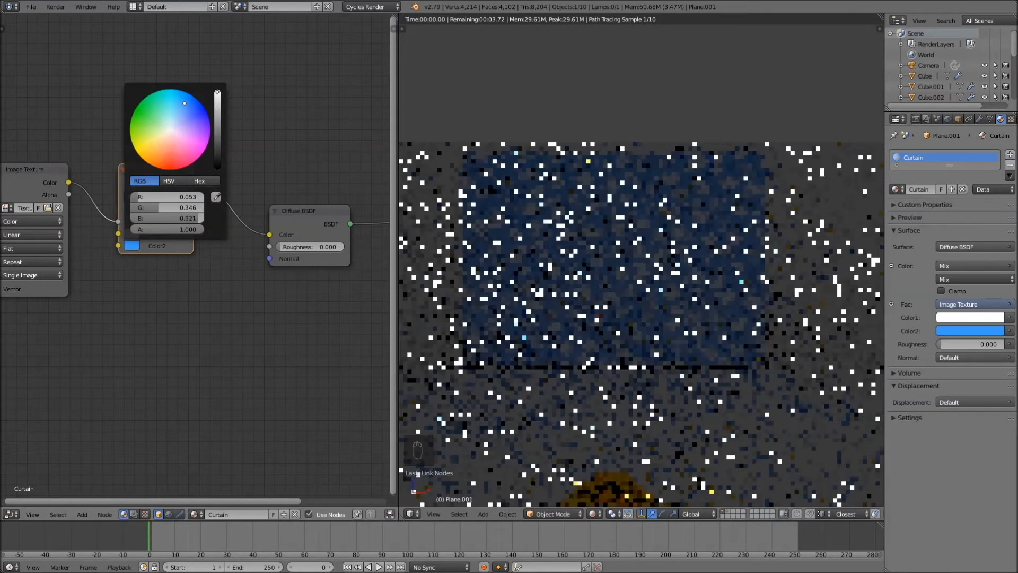
{"action": "left_click_drag", "start_coordinate": [167, 141], "coordinate": [162, 145]}
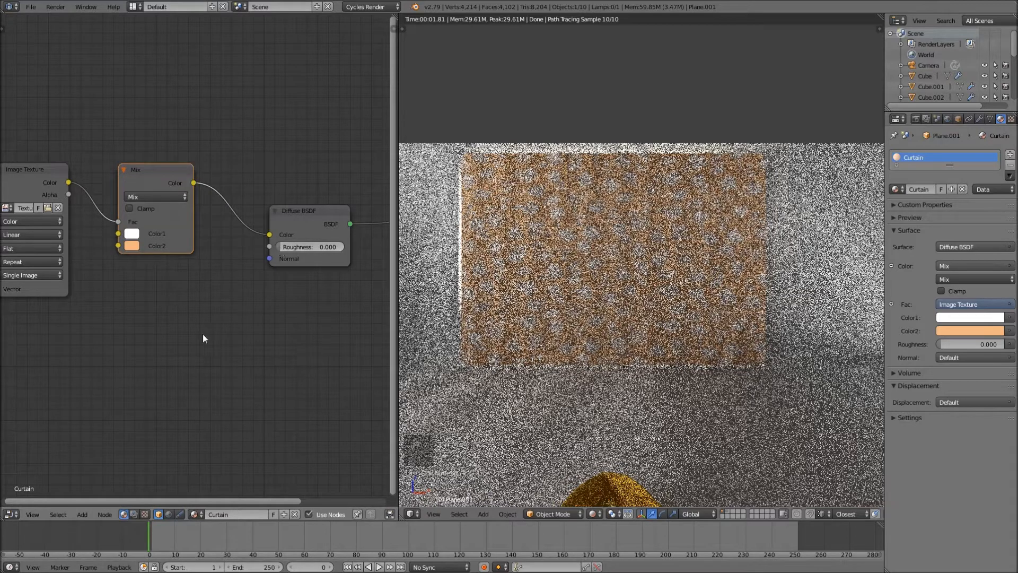
{"action": "left_click", "coordinate": [130, 208]}
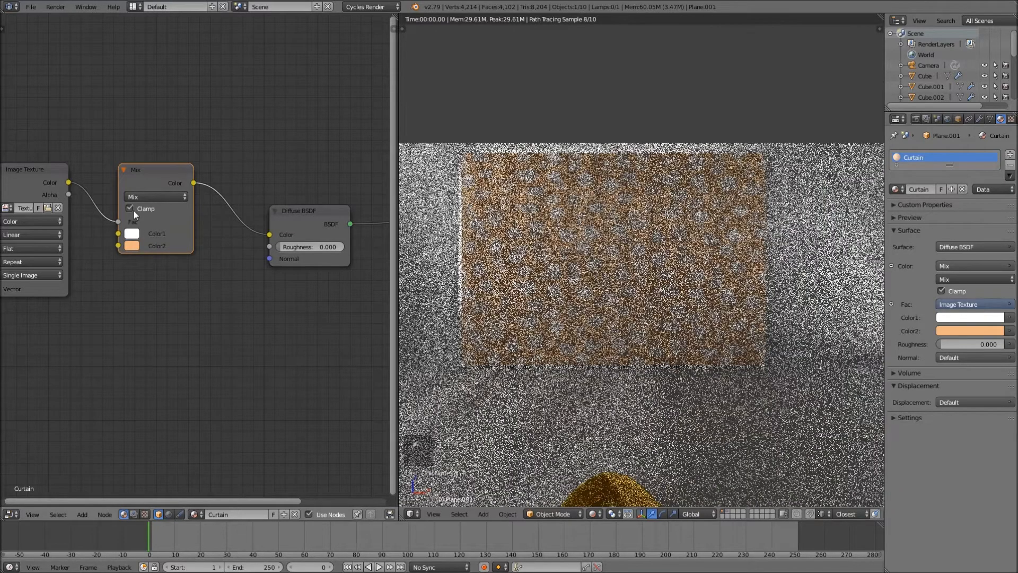
Spread out the Mix, Diffuse BSDF and Material Output nodes to make room for more shaders
{"action": "left_click_drag", "start_coordinate": [166, 167], "coordinate": [143, 175]}
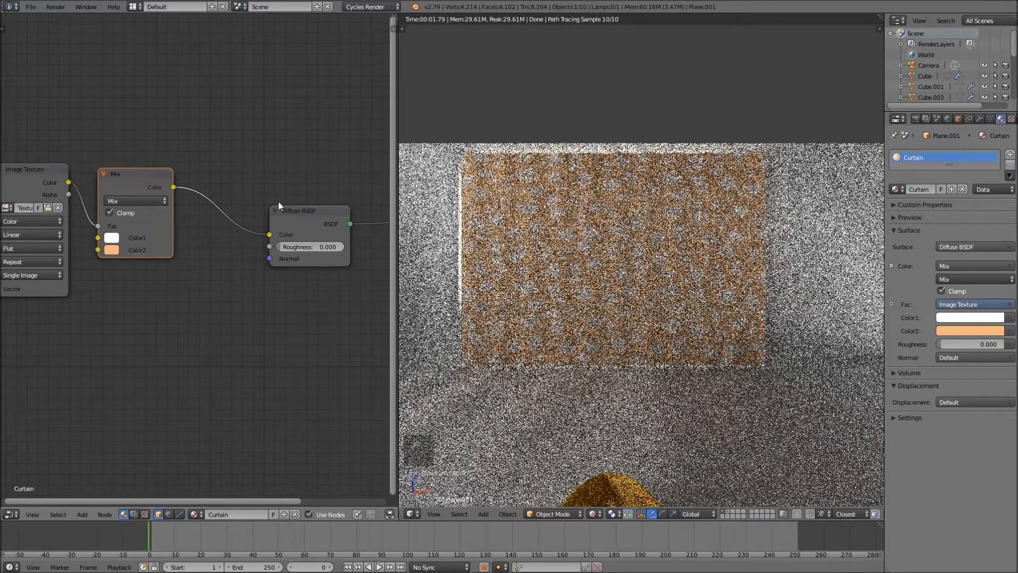
{"action": "left_click_drag", "start_coordinate": [290, 211], "coordinate": [342, 202]}
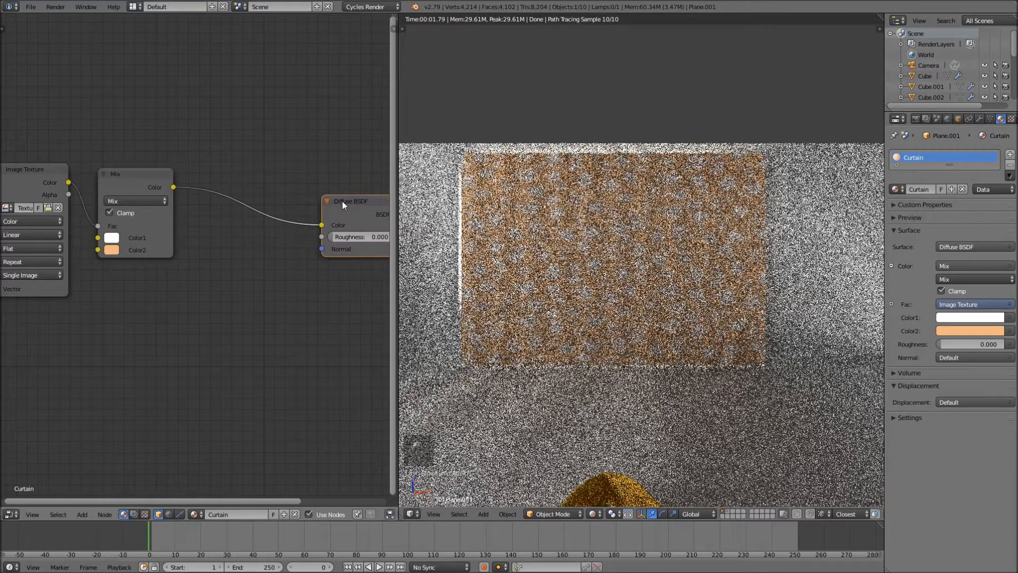
{"action": "middle_click_drag", "start_coordinate": [306, 262], "coordinate": [194, 265]}
{"action": "left_click_drag", "start_coordinate": [340, 210], "coordinate": [407, 210]}
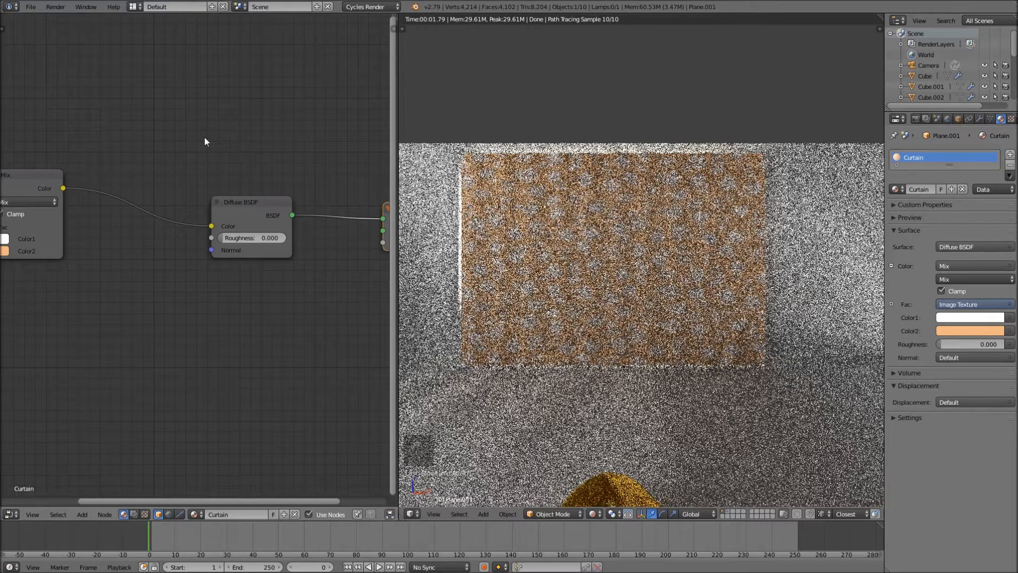
Add a Translucent BSDF node above the Diffuse BSDF and feed it the Mix node's color output
{"action": "key", "text": "shift+a"}
{"action": "mouse_move", "coordinate": [198, 116]}
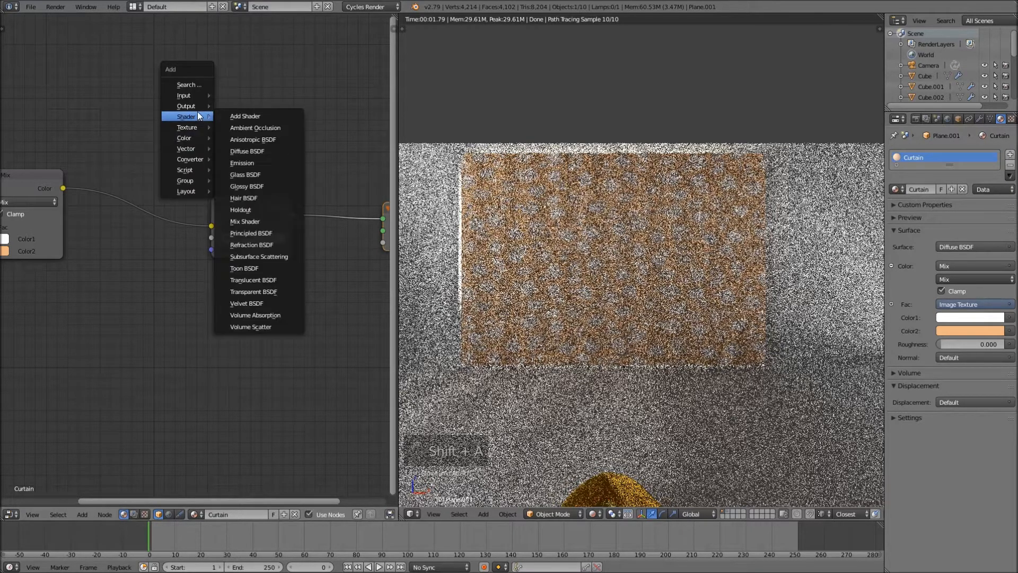
{"action": "left_click", "coordinate": [258, 282]}
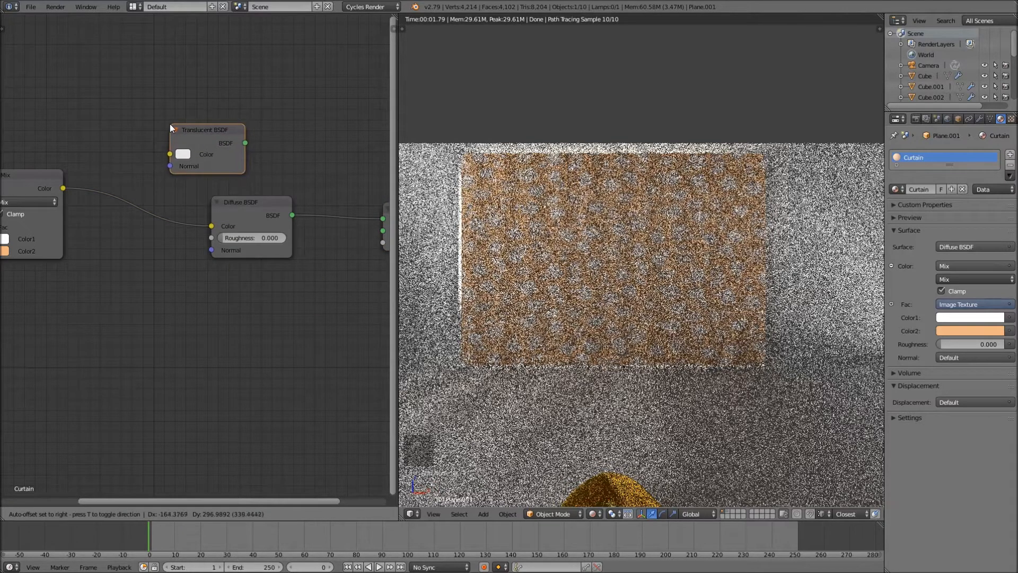
{"action": "left_click", "coordinate": [161, 131]}
{"action": "left_click_drag", "start_coordinate": [63, 189], "coordinate": [159, 158]}
{"action": "left_click_drag", "start_coordinate": [235, 200], "coordinate": [176, 209]}
{"action": "left_click_drag", "start_coordinate": [196, 136], "coordinate": [190, 134]}
Insert a Mix Shader between the Diffuse BSDF and the Material Output and connect the Translucent BSDF to its first shader input
{"action": "middle_click_drag", "start_coordinate": [269, 180], "coordinate": [231, 187]}
{"action": "key", "text": "shift+a"}
{"action": "mouse_move", "coordinate": [262, 170]}
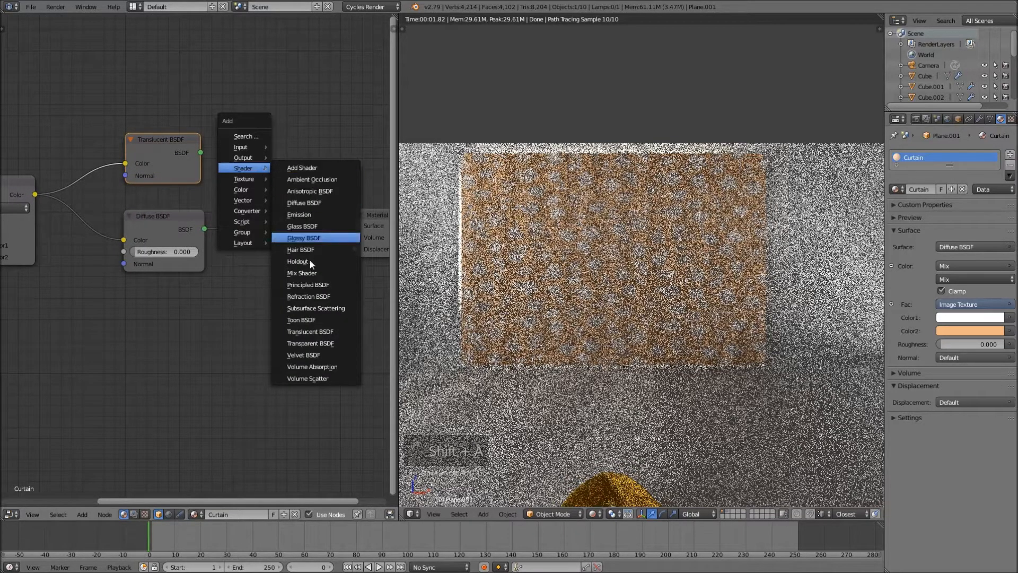
{"action": "left_click", "coordinate": [302, 273]}
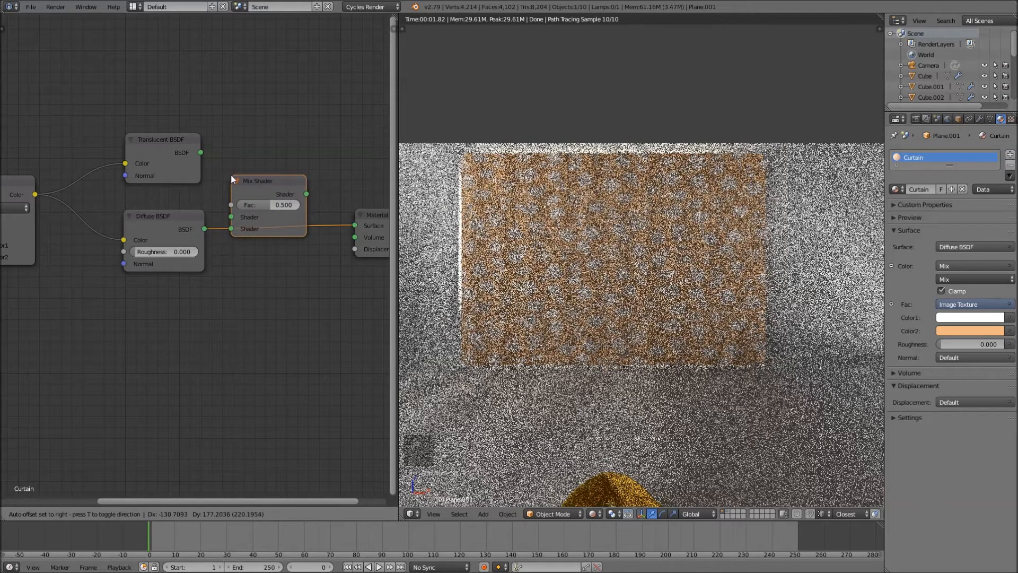
{"action": "left_click", "coordinate": [231, 174]}
{"action": "left_click_drag", "start_coordinate": [246, 220], "coordinate": [247, 229]}
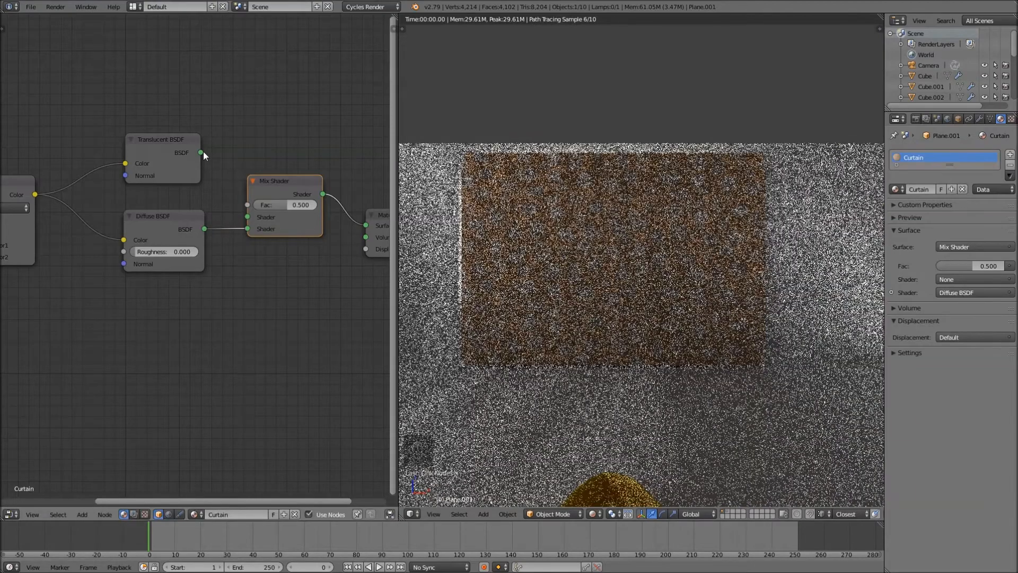
{"action": "left_click_drag", "start_coordinate": [202, 153], "coordinate": [243, 216]}
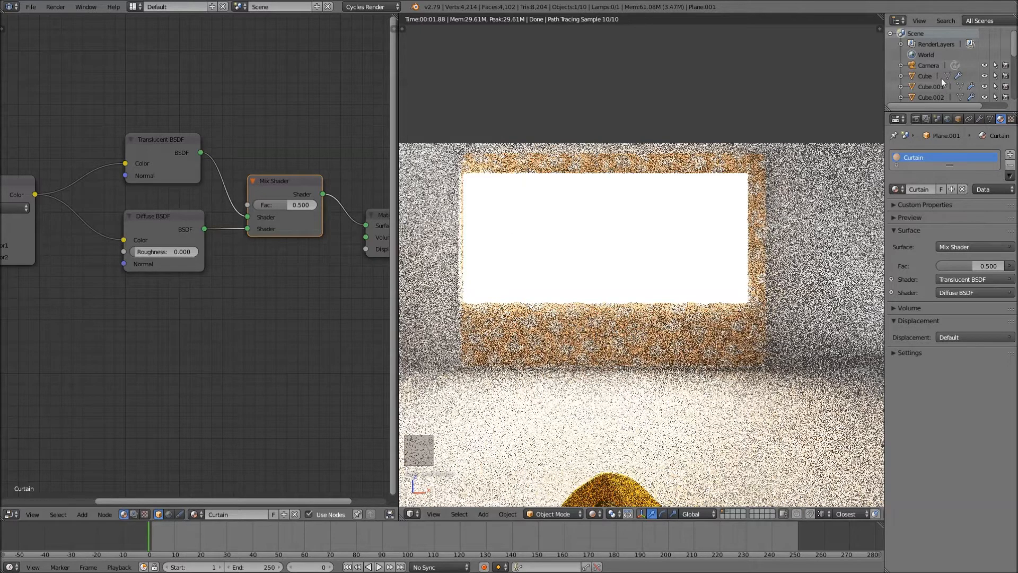
Select the sun lamp and set its emission strength to 10
{"action": "scroll", "coordinate": [936, 72], "scroll_direction": "down", "scroll_amount": 5}
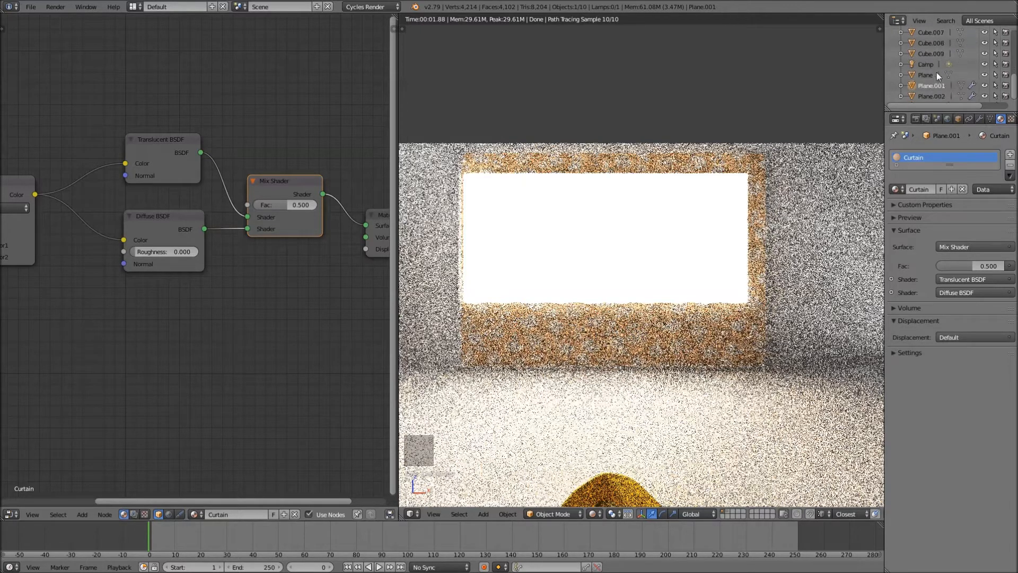
{"action": "left_click", "coordinate": [921, 65]}
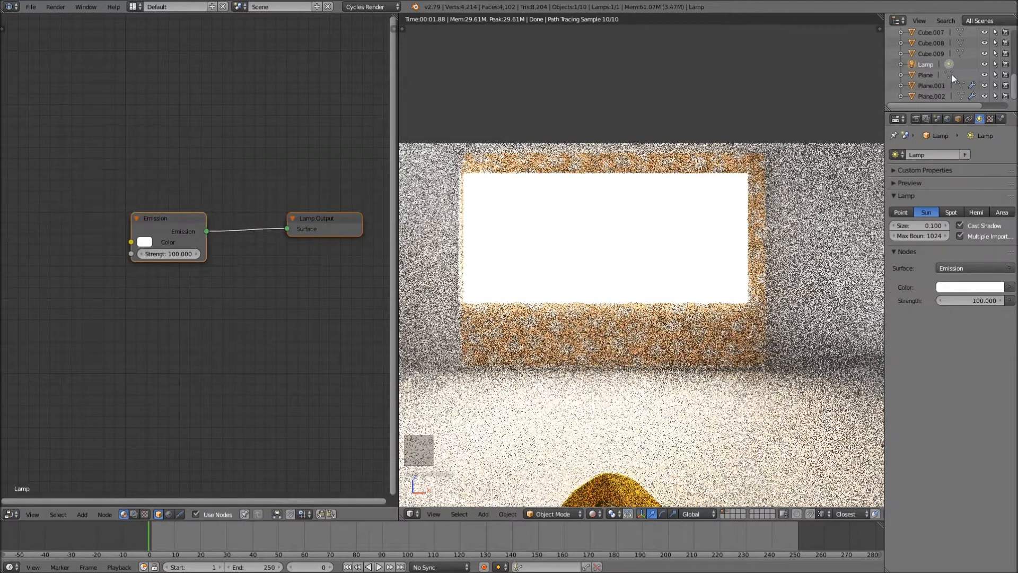
{"action": "left_click", "coordinate": [976, 299]}
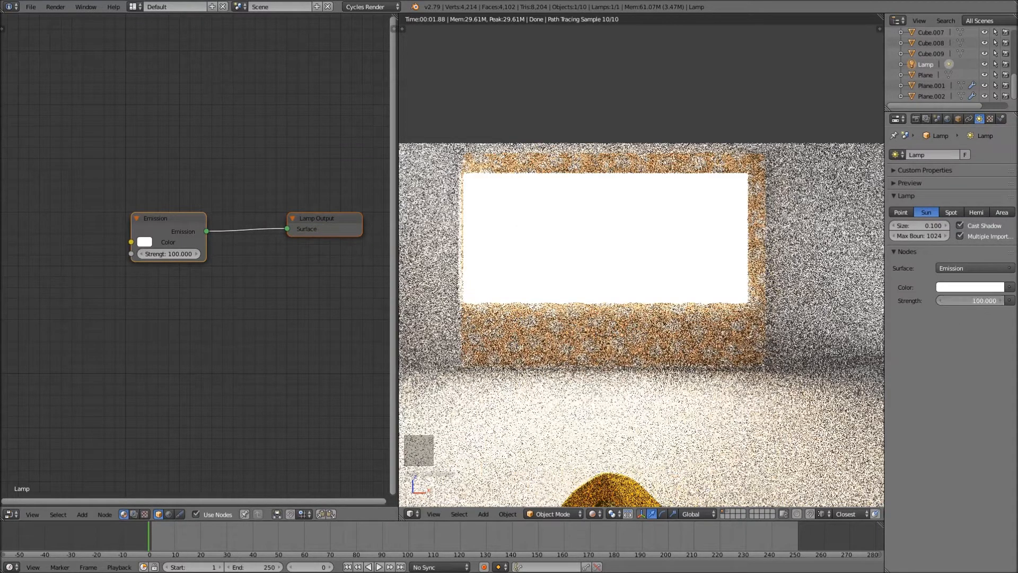
{"action": "type", "text": "10"}
{"action": "key", "text": "Return"}
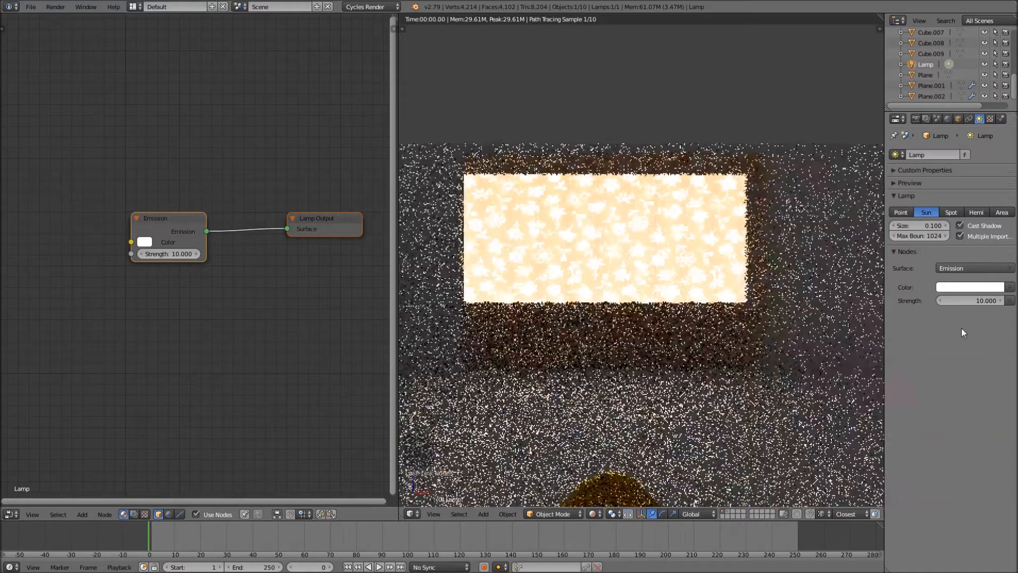
Try a sun lamp strength of 2 and restore it to 10
{"action": "left_click", "coordinate": [975, 298]}
{"action": "type", "text": "2"}
{"action": "key", "text": "Return"}
{"action": "left_click", "coordinate": [978, 301]}
{"action": "type", "text": "1"}
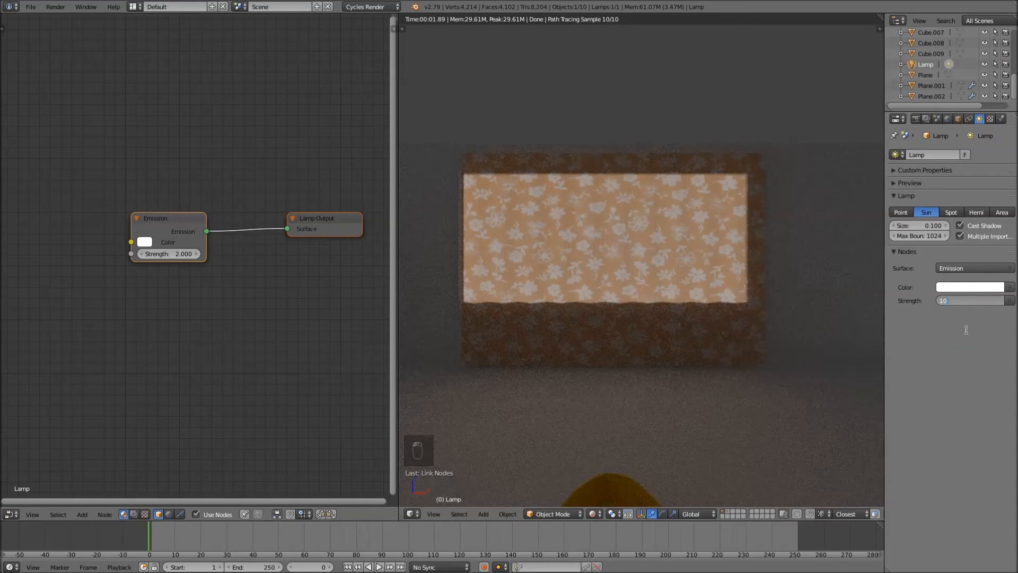
{"action": "type", "text": "0"}
{"action": "key", "text": "Return"}
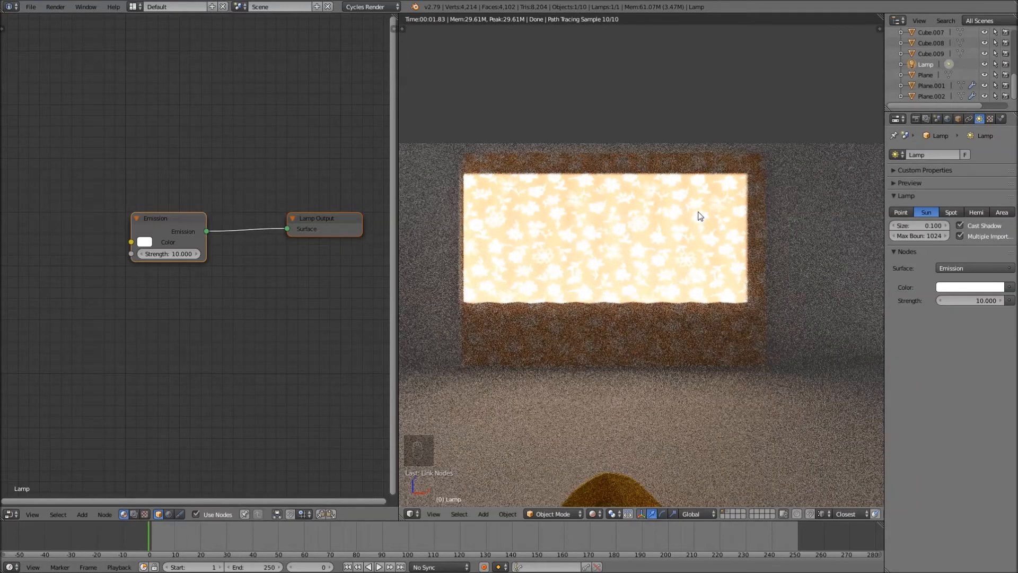
Select the curtain, test its Mix Shader factor at 0 and 1, and set it to 0.8
{"action": "left_click", "coordinate": [616, 213]}
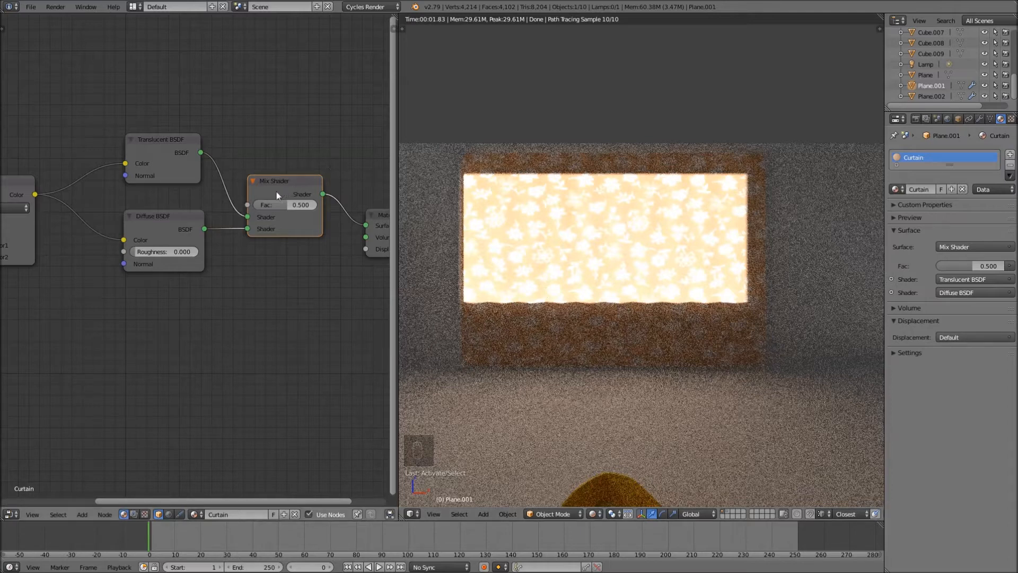
{"action": "middle_click_drag", "start_coordinate": [268, 278], "coordinate": [20, 283]}
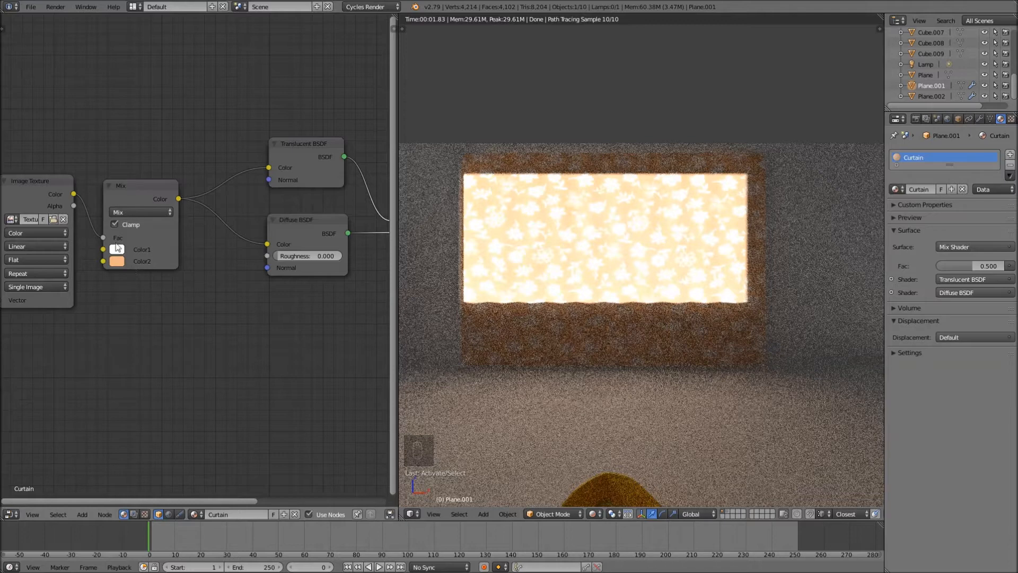
{"action": "middle_click_drag", "start_coordinate": [224, 228], "coordinate": [122, 249]}
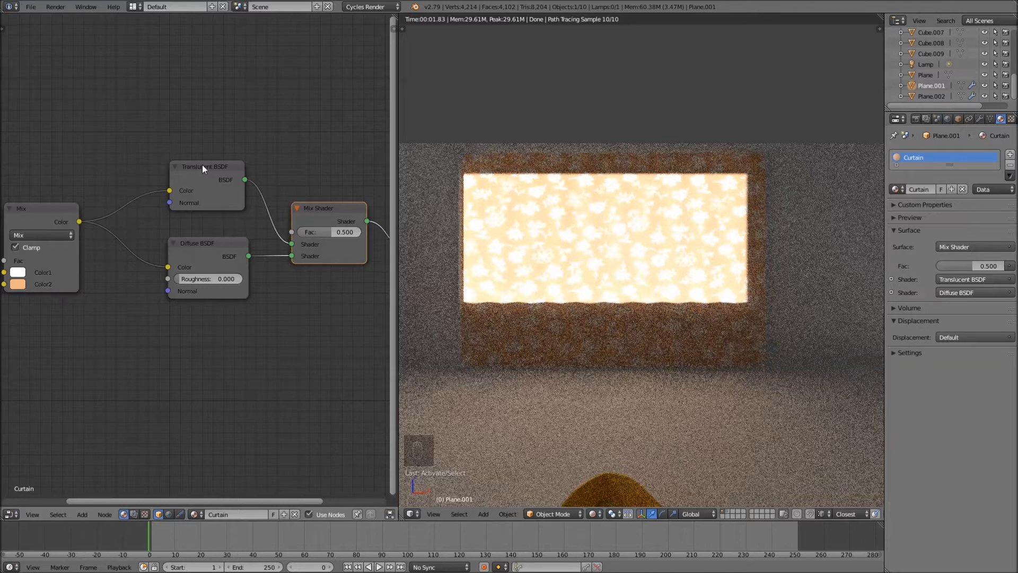
{"action": "middle_click_drag", "start_coordinate": [305, 288], "coordinate": [256, 282]}
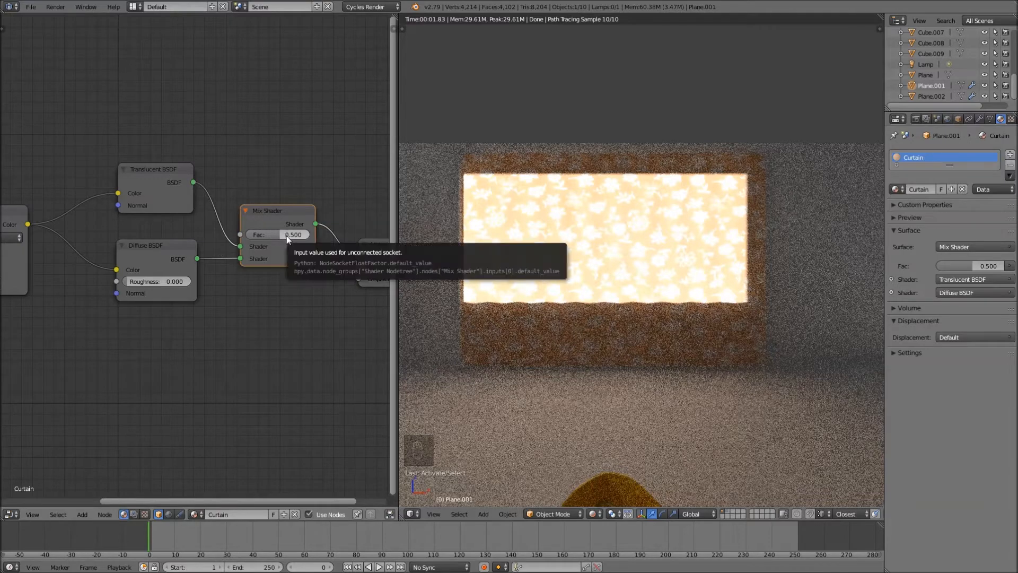
{"action": "left_click_drag", "start_coordinate": [287, 239], "coordinate": [252, 238]}
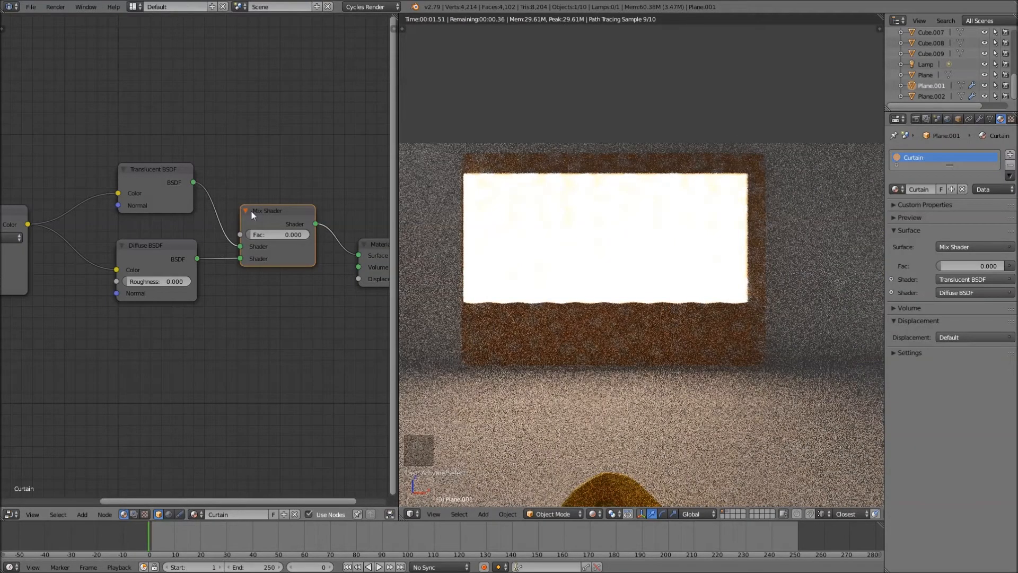
{"action": "left_click_drag", "start_coordinate": [257, 234], "coordinate": [310, 234]}
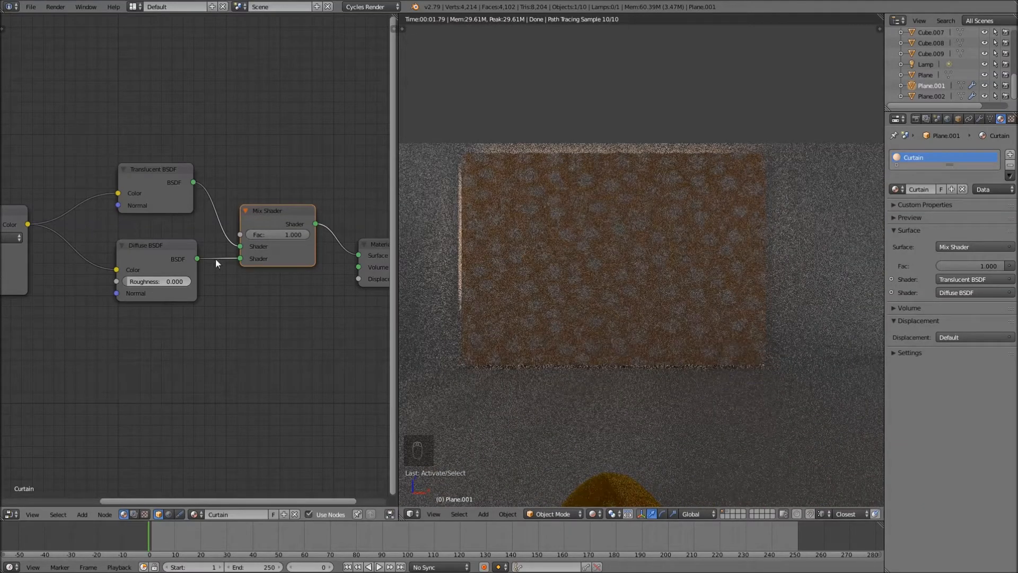
{"action": "left_click", "coordinate": [279, 235]}
{"action": "type", "text": "0.8"}
{"action": "key", "text": "Return"}
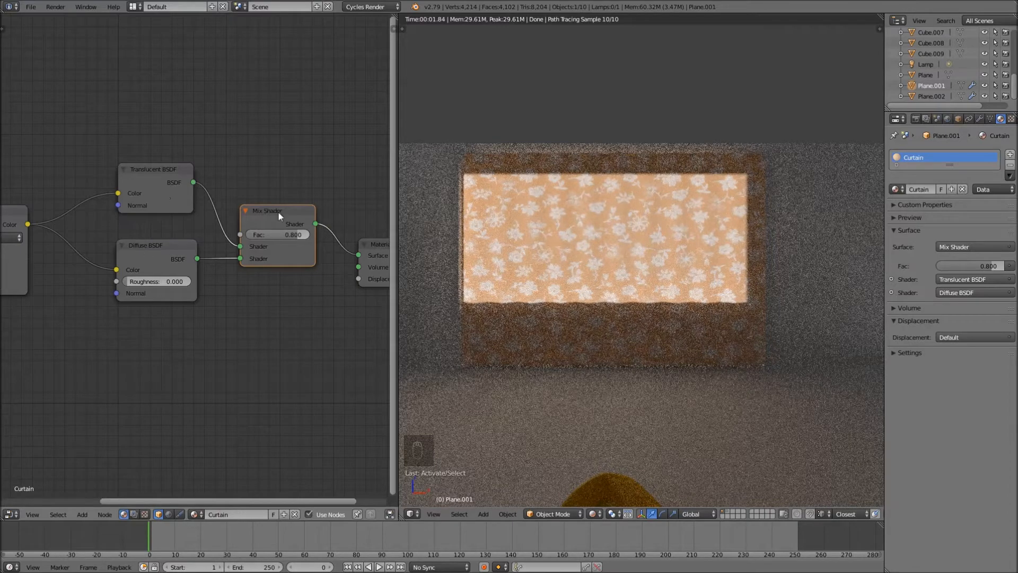
Try a Mix Shader factor of 0.345 on the curtain and restore it to 0.8
{"action": "left_click_drag", "start_coordinate": [292, 234], "coordinate": [263, 235]}
{"action": "left_click", "coordinate": [283, 234]}
{"action": "key", "text": "BackSpace"}
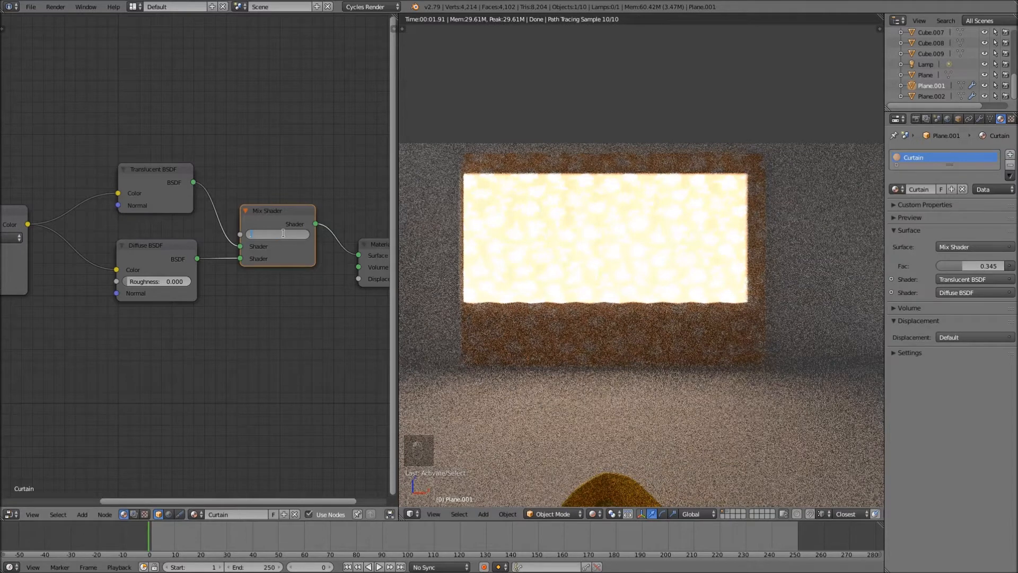
{"action": "key", "text": "Return"}
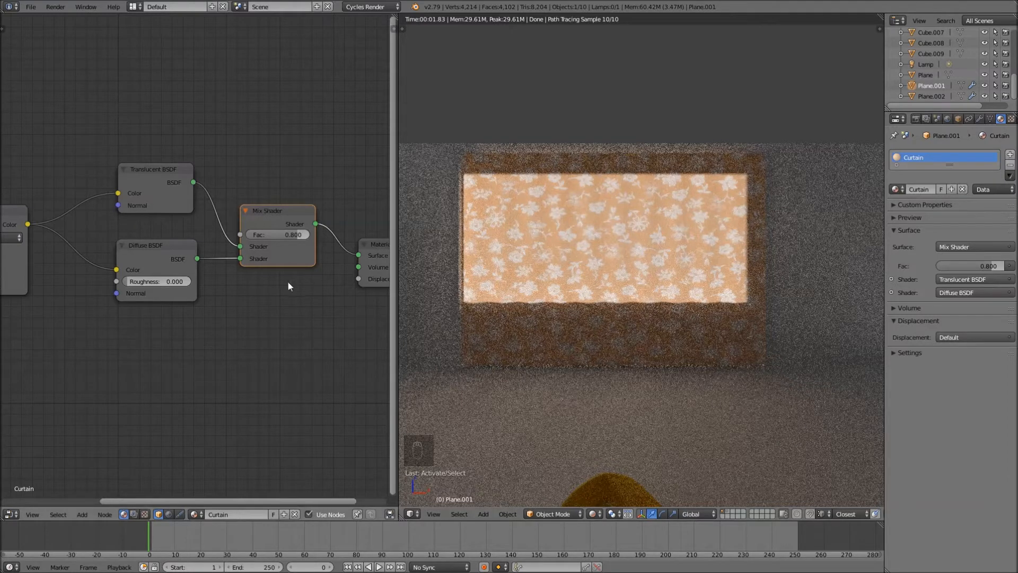
Add a Transparent BSDF node below the Diffuse BSDF and try linking the Mix node's color to it
{"action": "middle_click_drag", "start_coordinate": [295, 293], "coordinate": [301, 257]}
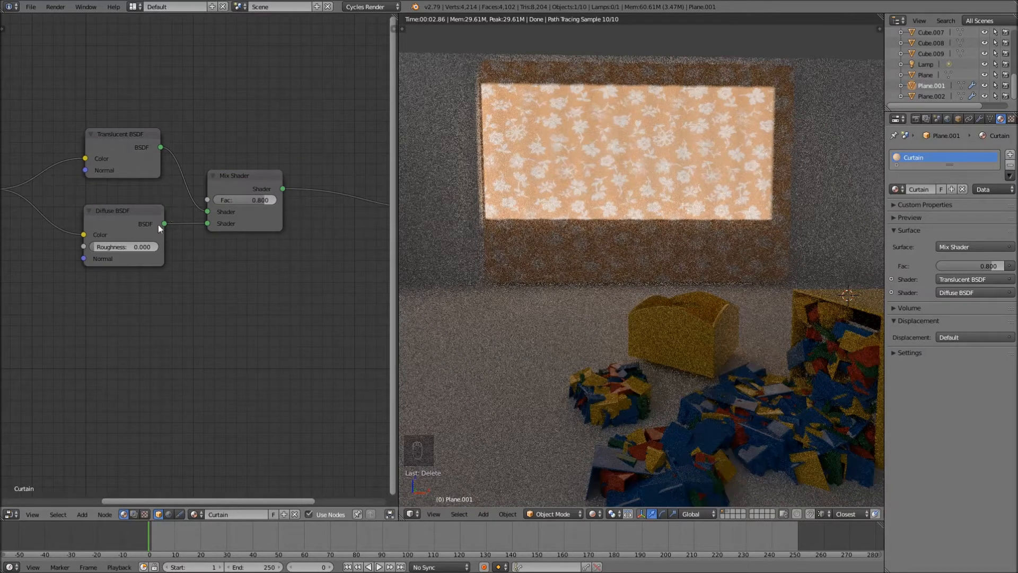
{"action": "key", "text": "shift+a"}
{"action": "mouse_move", "coordinate": [133, 315]}
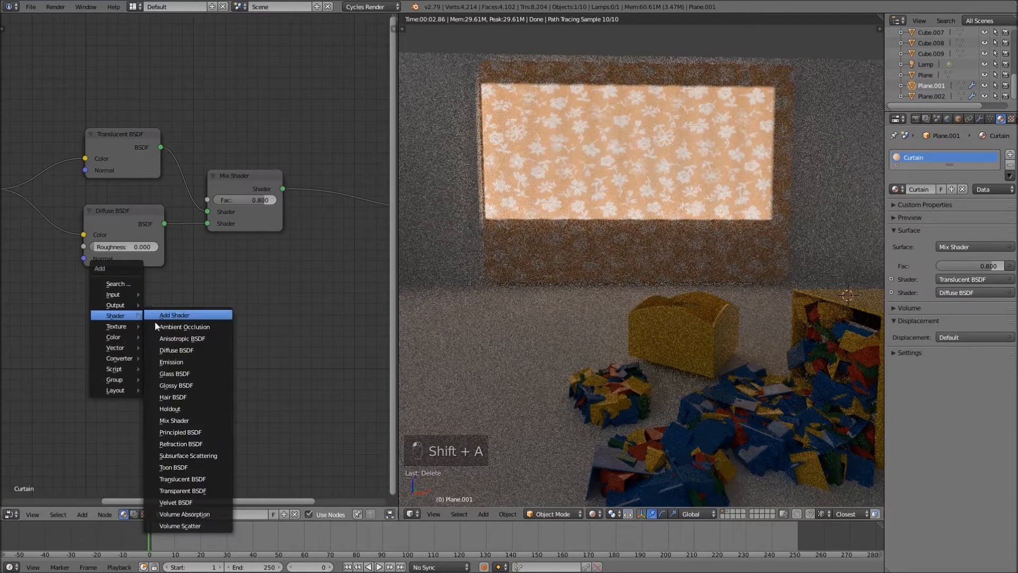
{"action": "left_click", "coordinate": [183, 488]}
{"action": "left_click", "coordinate": [84, 289]}
{"action": "middle_click_drag", "start_coordinate": [51, 311], "coordinate": [105, 317]}
{"action": "left_click_drag", "start_coordinate": [52, 194], "coordinate": [135, 320]}
{"action": "left_click_drag", "start_coordinate": [136, 322], "coordinate": [137, 314]}
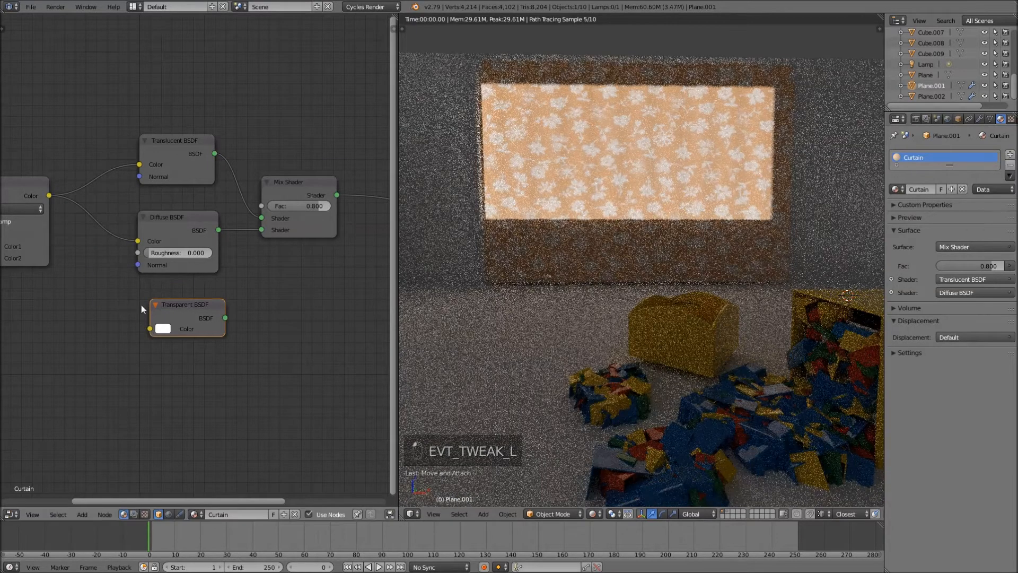
Link the Mix node's color output to the Transparent BSDF's color input
{"action": "middle_click_drag", "start_coordinate": [141, 304], "coordinate": [177, 310]}
{"action": "left_click_drag", "start_coordinate": [85, 202], "coordinate": [185, 335]}
{"action": "middle_click_drag", "start_coordinate": [245, 302], "coordinate": [120, 301]}
Duplicate the Mix Shader node and insert the copy between the original and the material output
{"action": "left_click", "coordinate": [201, 187]}
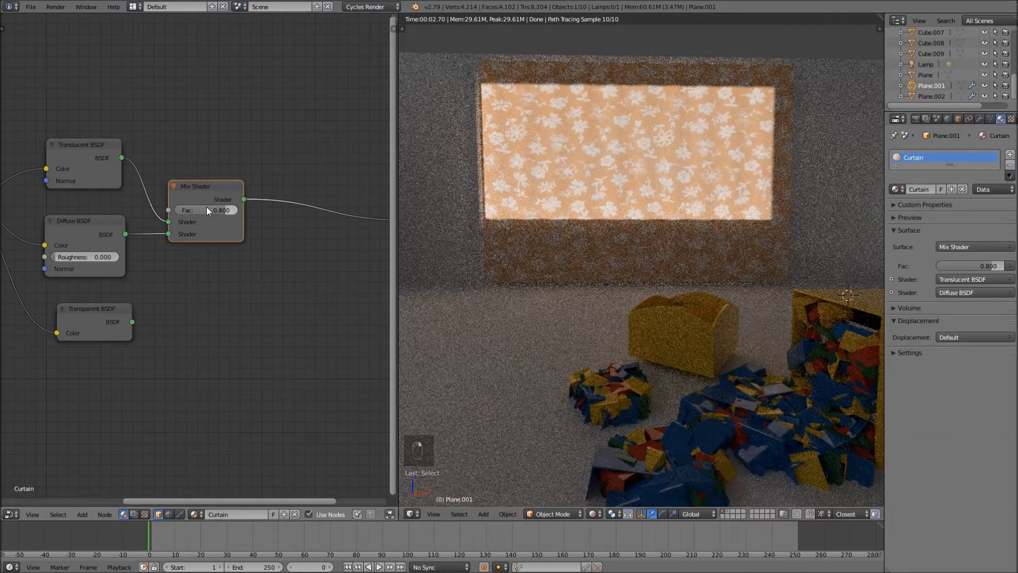
{"action": "key", "text": "shift+d"}
{"action": "left_click", "coordinate": [313, 219]}
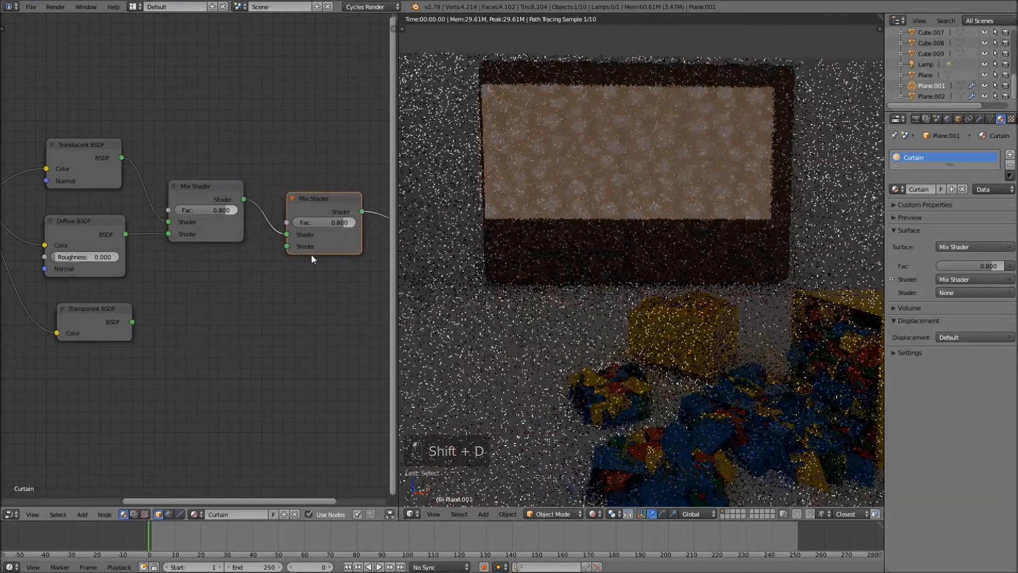
Move the first Mix Shader's link to the second Mix Shader's lower shader input and connect the Transparent BSDF to its upper shader input
{"action": "middle_click_drag", "start_coordinate": [298, 242], "coordinate": [262, 228]}
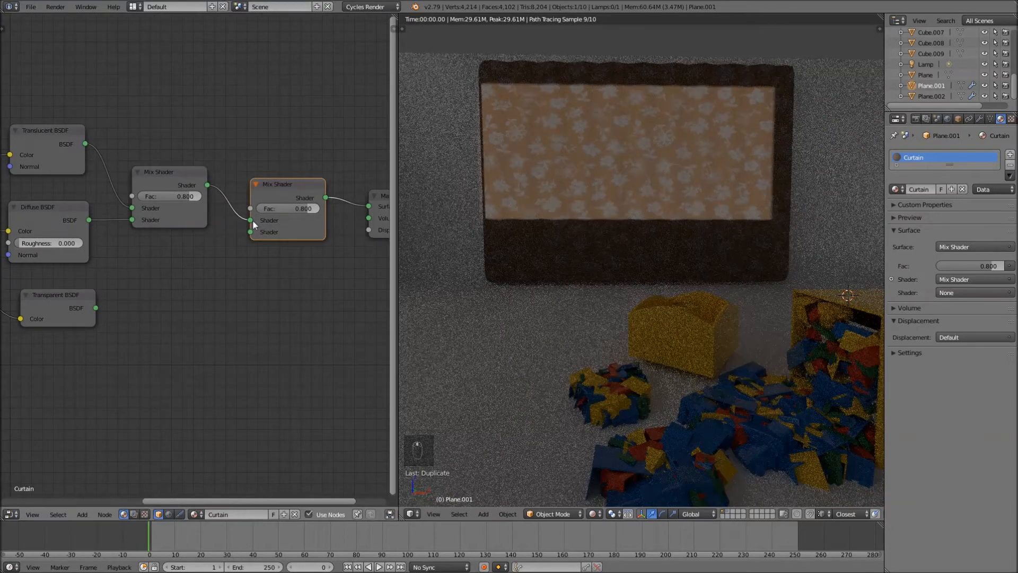
{"action": "left_click_drag", "start_coordinate": [252, 219], "coordinate": [252, 233]}
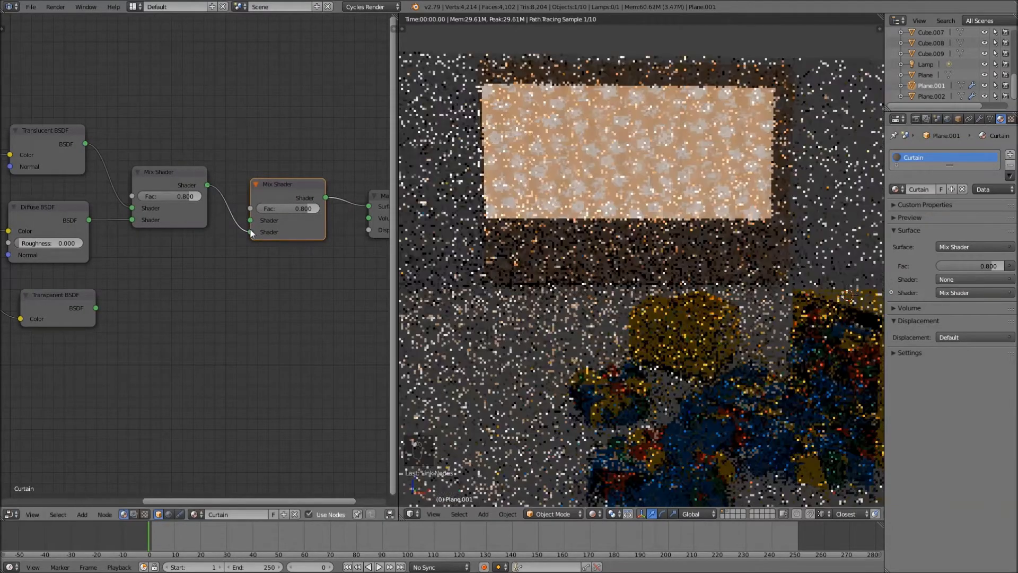
{"action": "left_click_drag", "start_coordinate": [96, 308], "coordinate": [249, 224]}
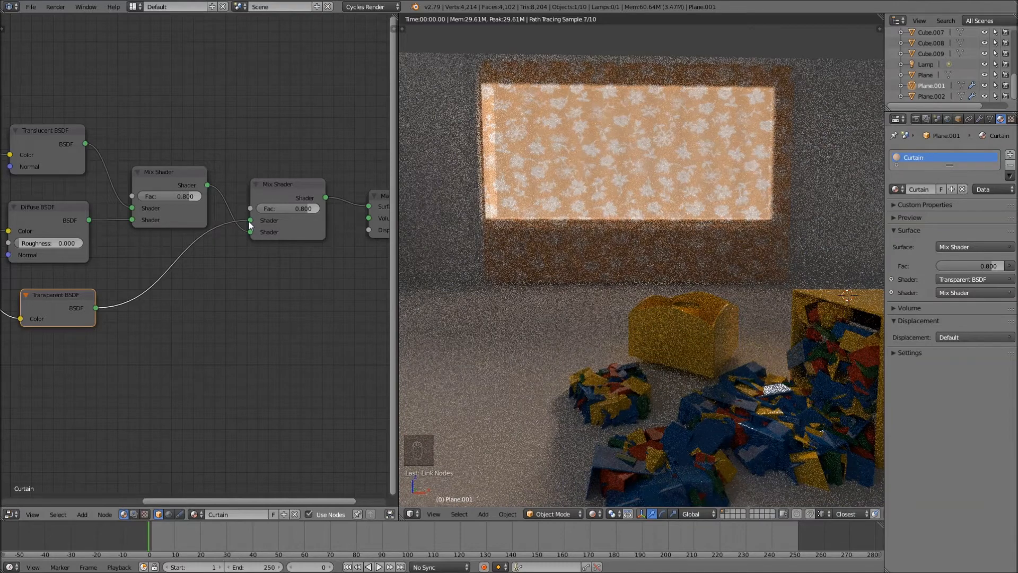
Unlink and relink the Transparent BSDF to the second Mix Shader's upper input, and align its node beneath the Diffuse BSDF
{"action": "left_click_drag", "start_coordinate": [251, 219], "coordinate": [216, 249]}
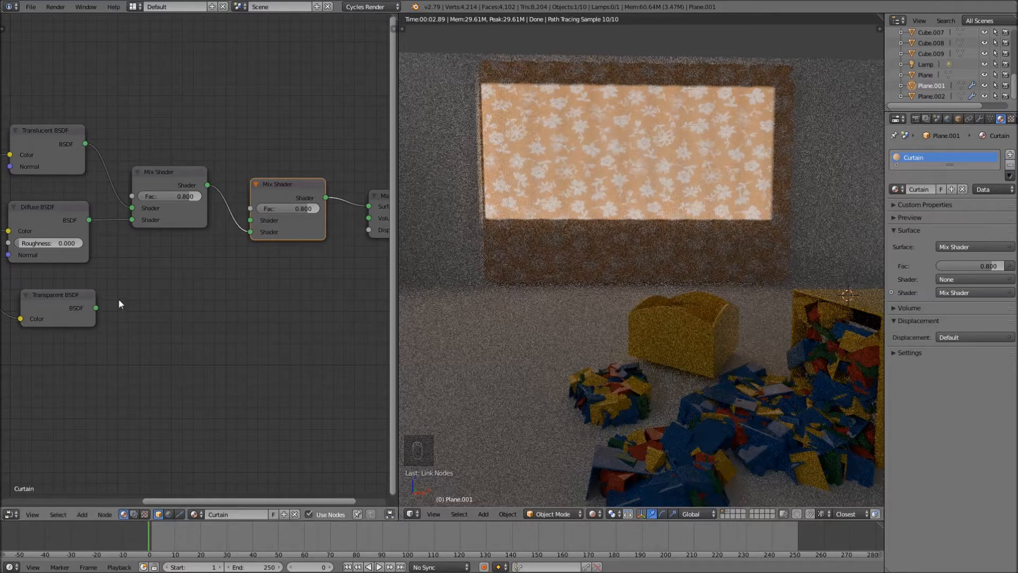
{"action": "left_click_drag", "start_coordinate": [95, 308], "coordinate": [250, 220]}
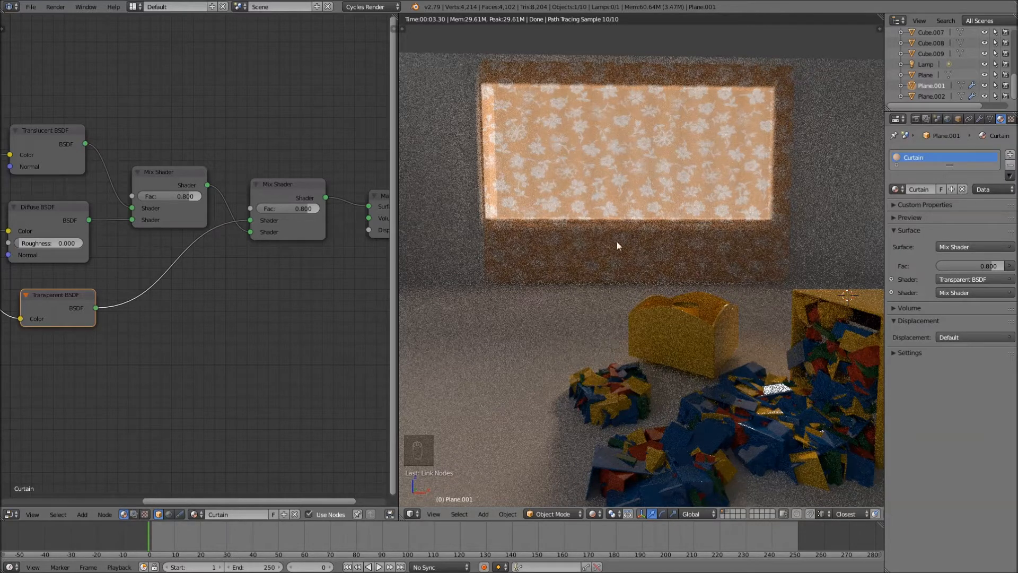
{"action": "middle_click_drag", "start_coordinate": [132, 280], "coordinate": [192, 284]}
{"action": "left_click_drag", "start_coordinate": [172, 291], "coordinate": [161, 288]}
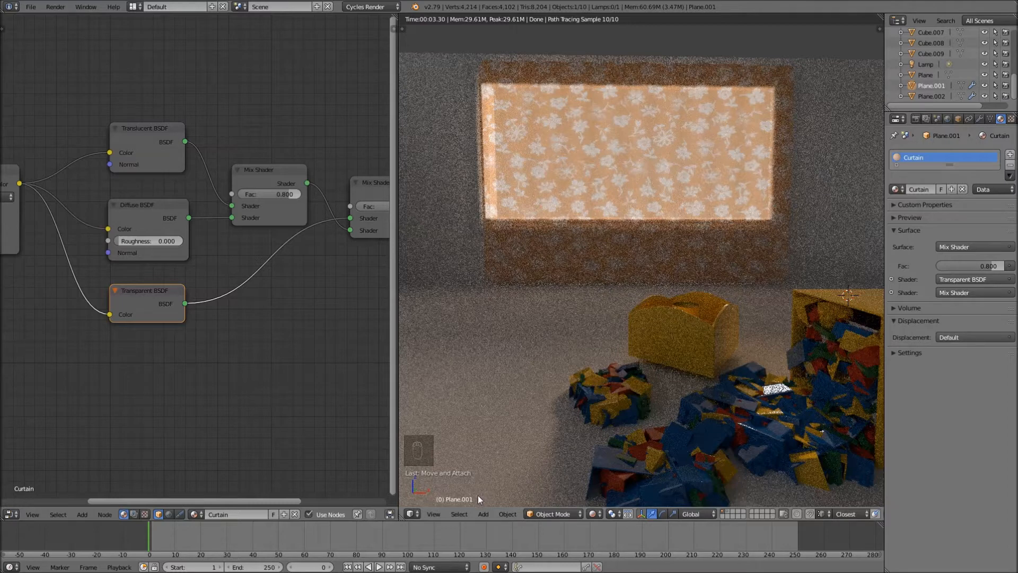
Add a Light Path node above the Image Texture node
{"action": "middle_click_drag", "start_coordinate": [113, 215], "coordinate": [280, 292]}
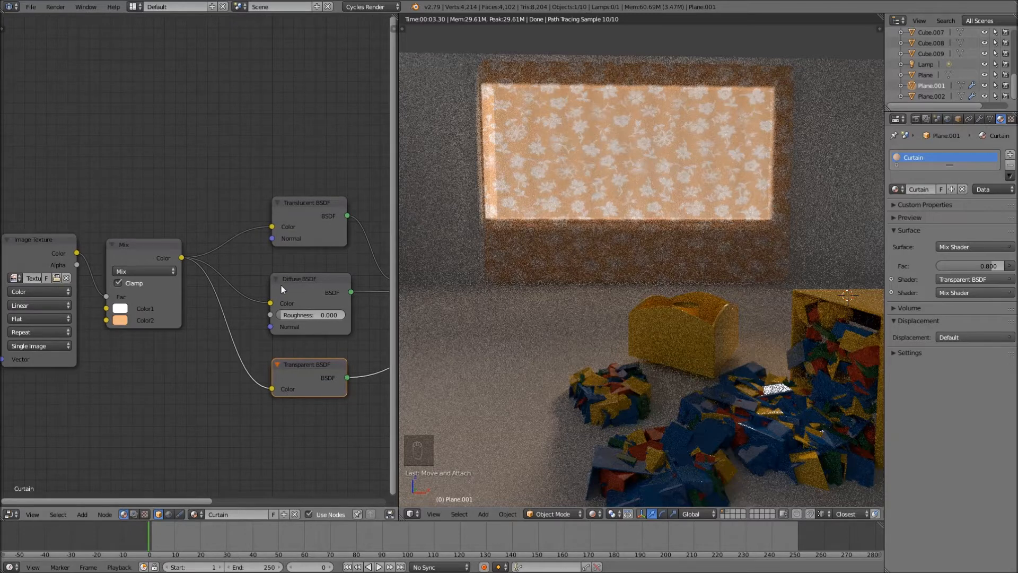
{"action": "middle_click_drag", "start_coordinate": [68, 137], "coordinate": [139, 189]}
{"action": "key", "text": "shift+a"}
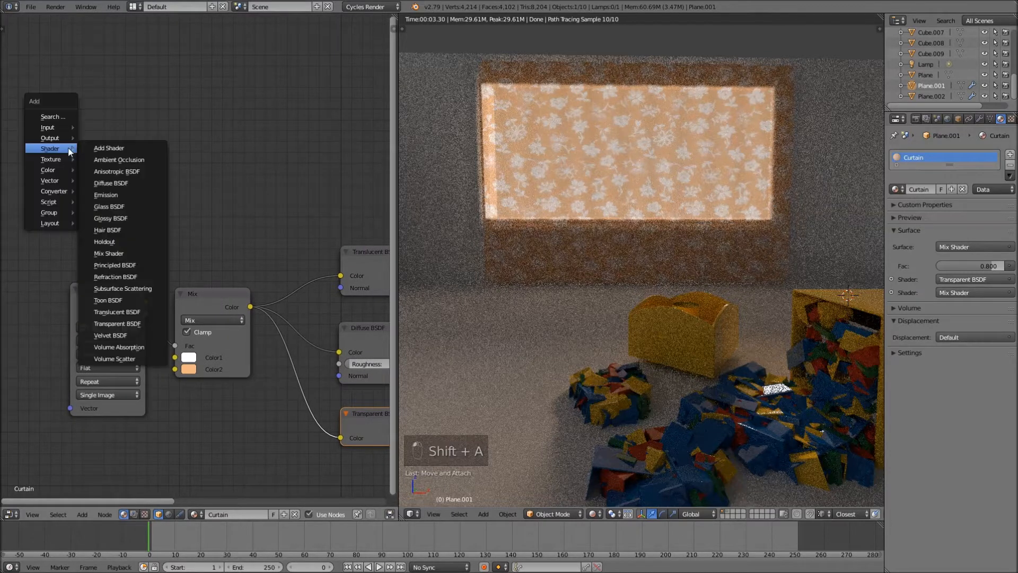
{"action": "mouse_move", "coordinate": [62, 177]}
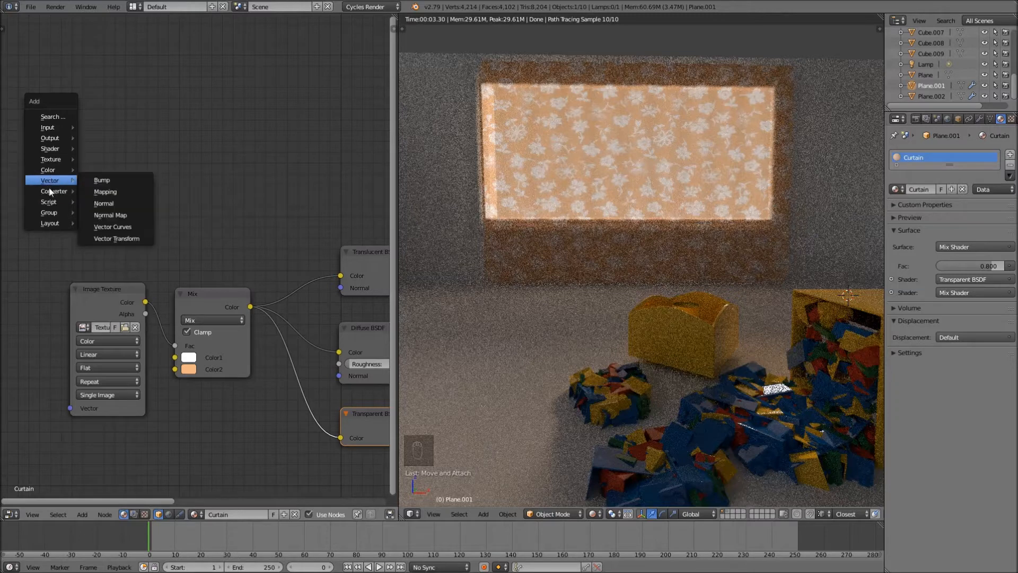
{"action": "mouse_move", "coordinate": [58, 131]}
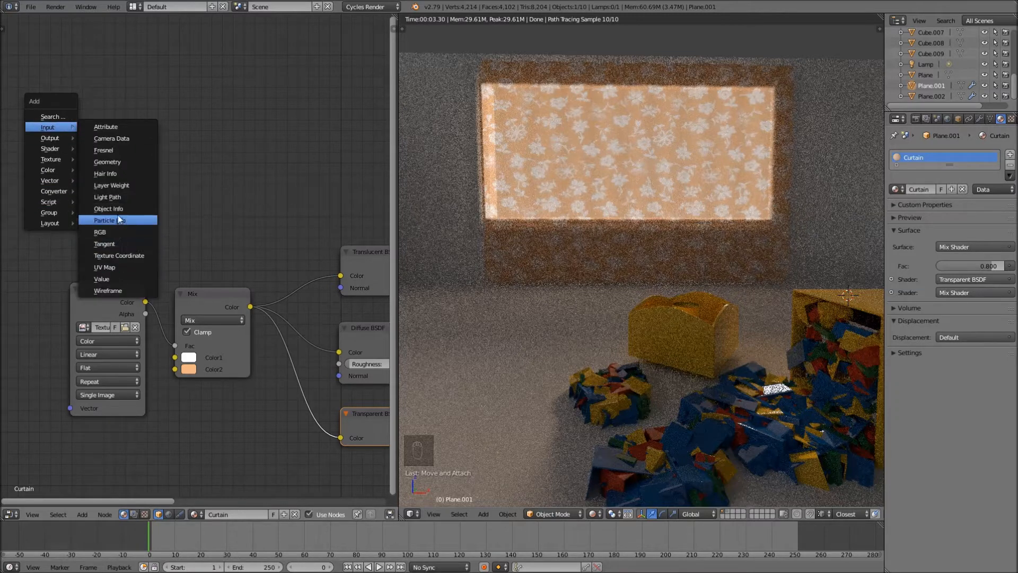
{"action": "left_click", "coordinate": [117, 197]}
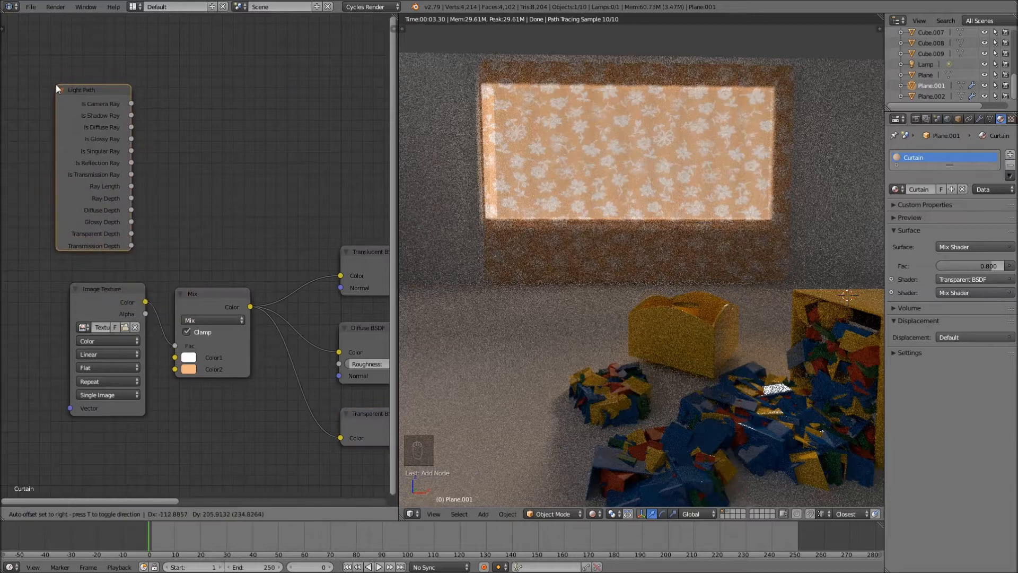
{"action": "left_click", "coordinate": [56, 84]}
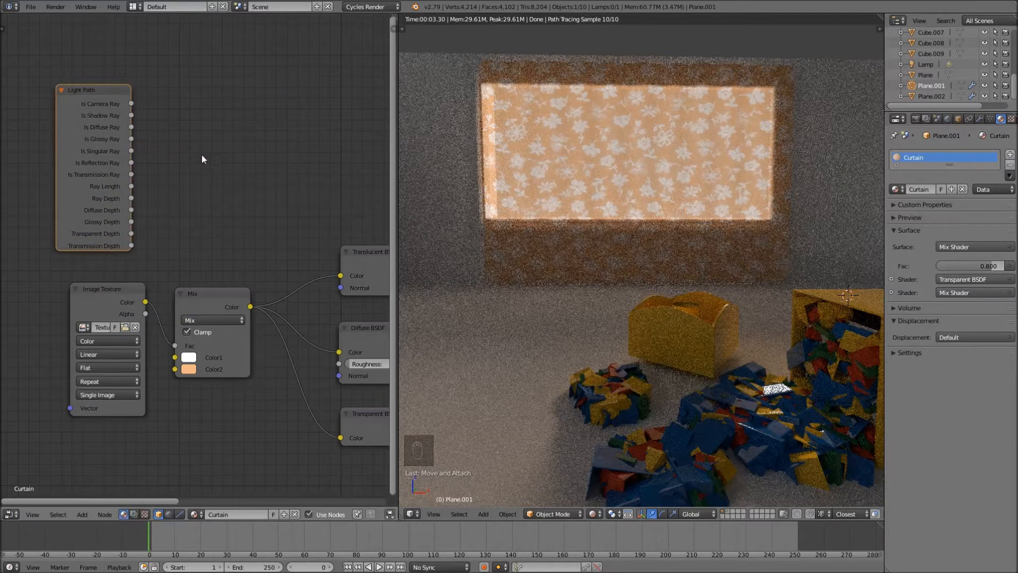
Add a Math node beside the Light Path node and set its operation to Greater Than
{"action": "key", "text": "shift+a"}
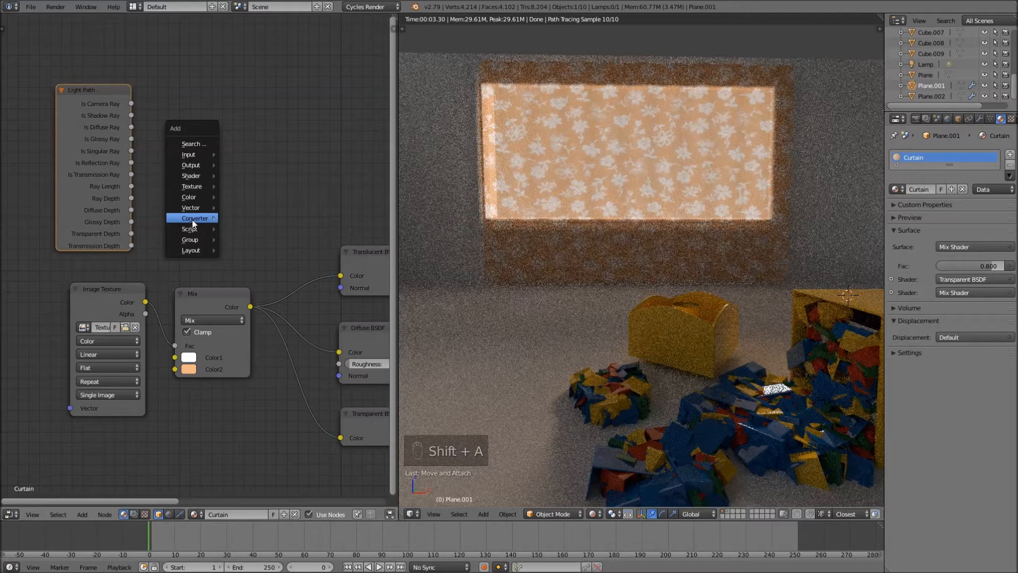
{"action": "mouse_move", "coordinate": [192, 220]}
{"action": "left_click", "coordinate": [244, 277]}
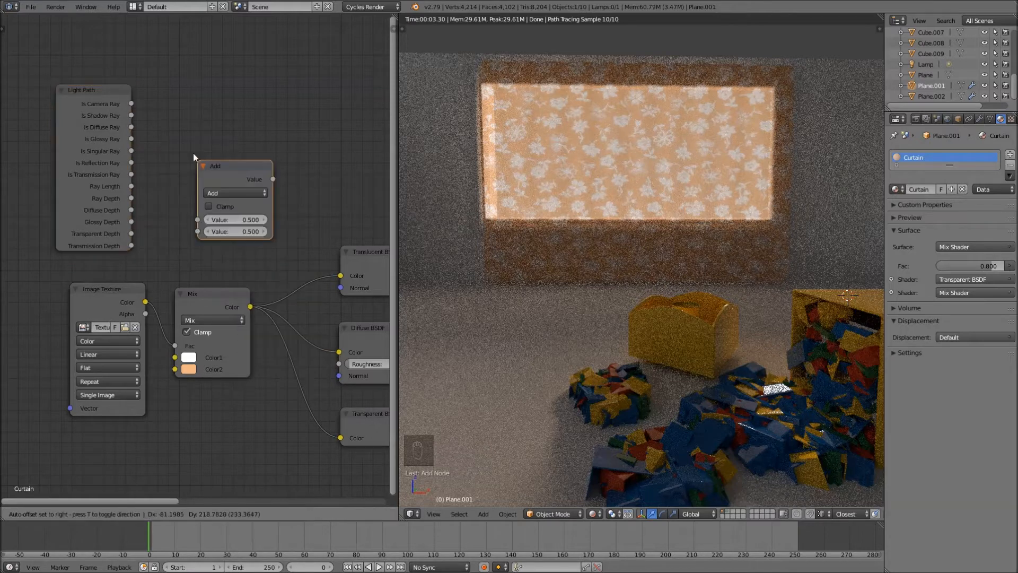
{"action": "left_click", "coordinate": [183, 143]}
{"action": "left_click", "coordinate": [211, 174]}
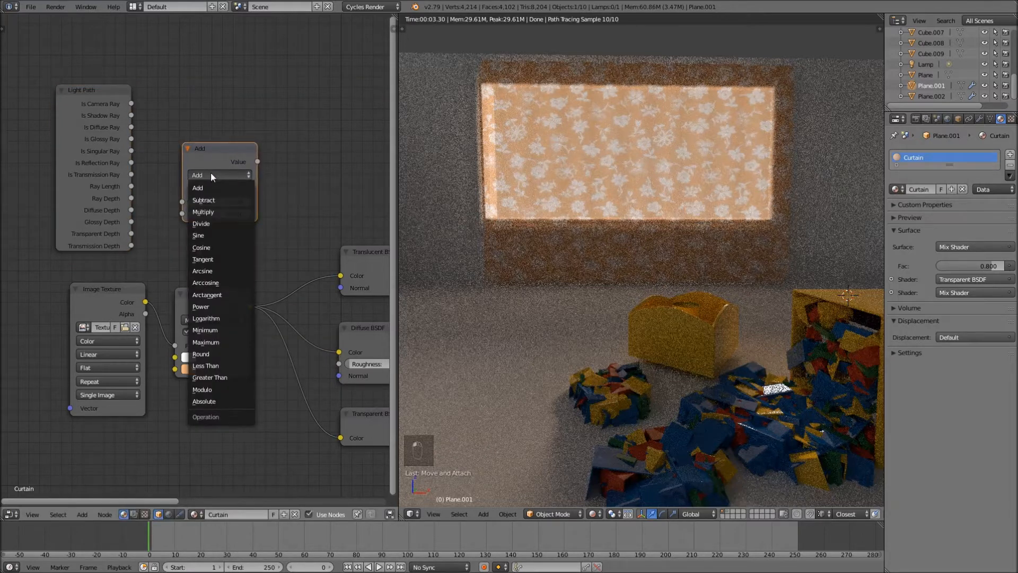
{"action": "left_click", "coordinate": [214, 379]}
Link the Light Path's Ray Depth output to the Greater Than node's first value
{"action": "left_click", "coordinate": [132, 204]}
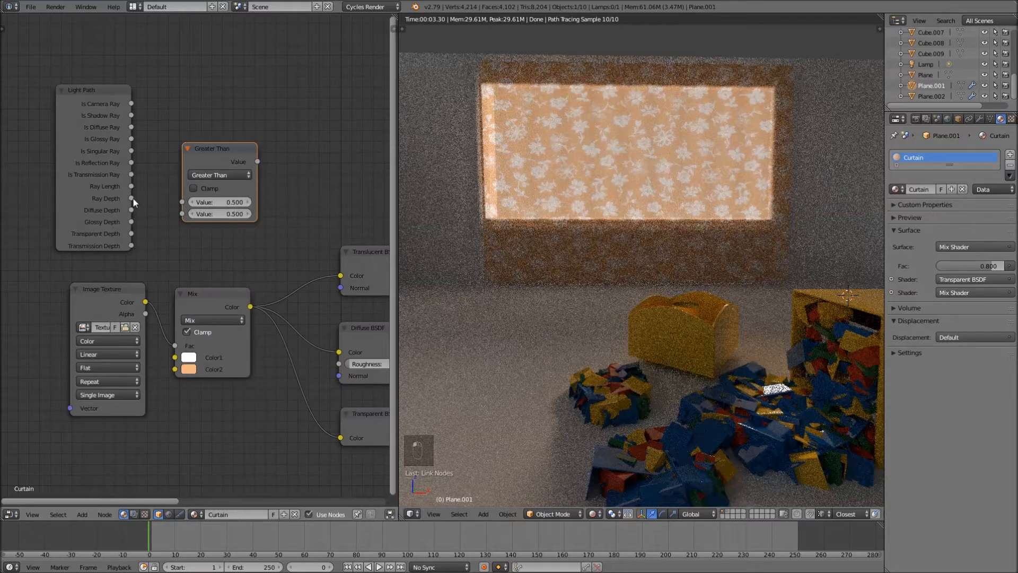
{"action": "left_click_drag", "start_coordinate": [133, 198], "coordinate": [139, 203]}
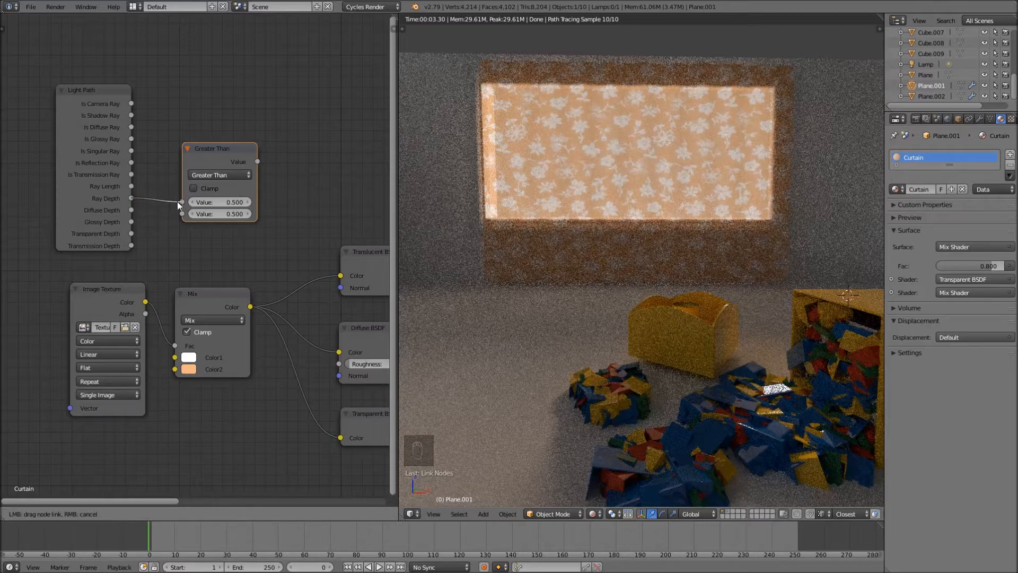
{"action": "left_click_drag", "start_coordinate": [179, 205], "coordinate": [179, 205]}
Duplicate the Greater Than node, place the copy after it and set the copy's operation to Add
{"action": "middle_click_drag", "start_coordinate": [289, 165], "coordinate": [175, 170]}
{"action": "left_click", "coordinate": [112, 151]}
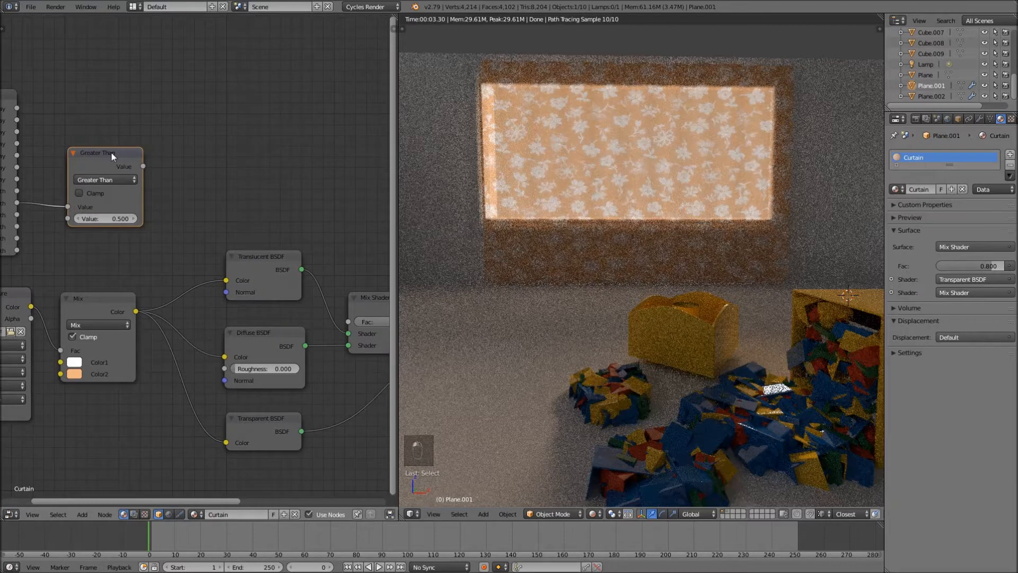
{"action": "key", "text": "shift+d"}
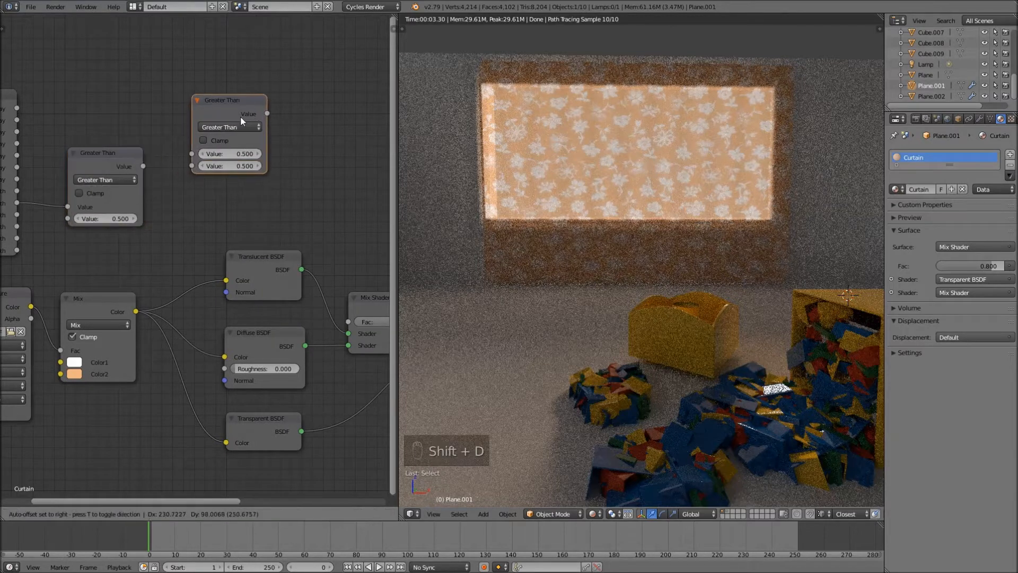
{"action": "left_click", "coordinate": [243, 129]}
{"action": "left_click", "coordinate": [236, 129]}
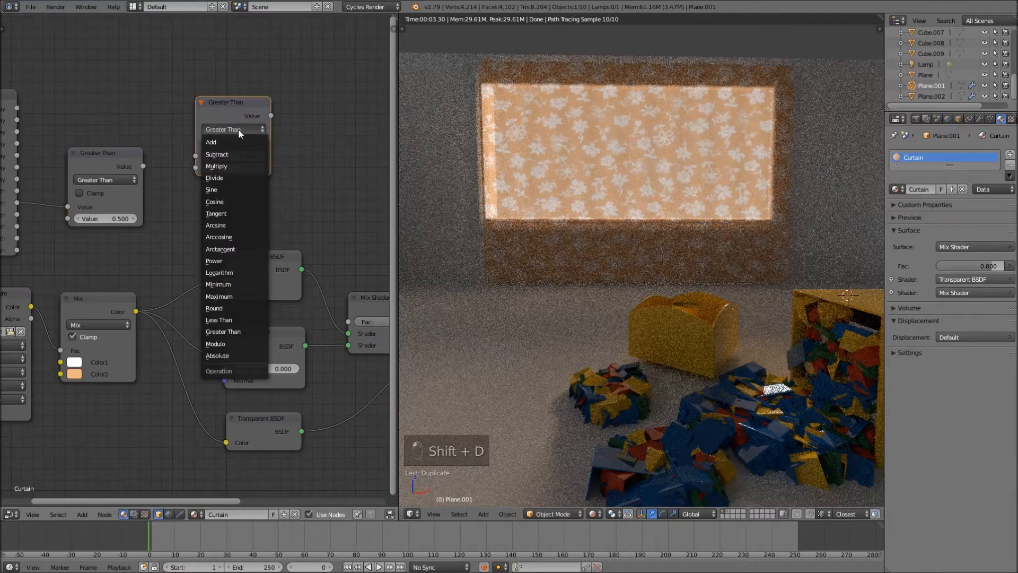
{"action": "left_click", "coordinate": [224, 141]}
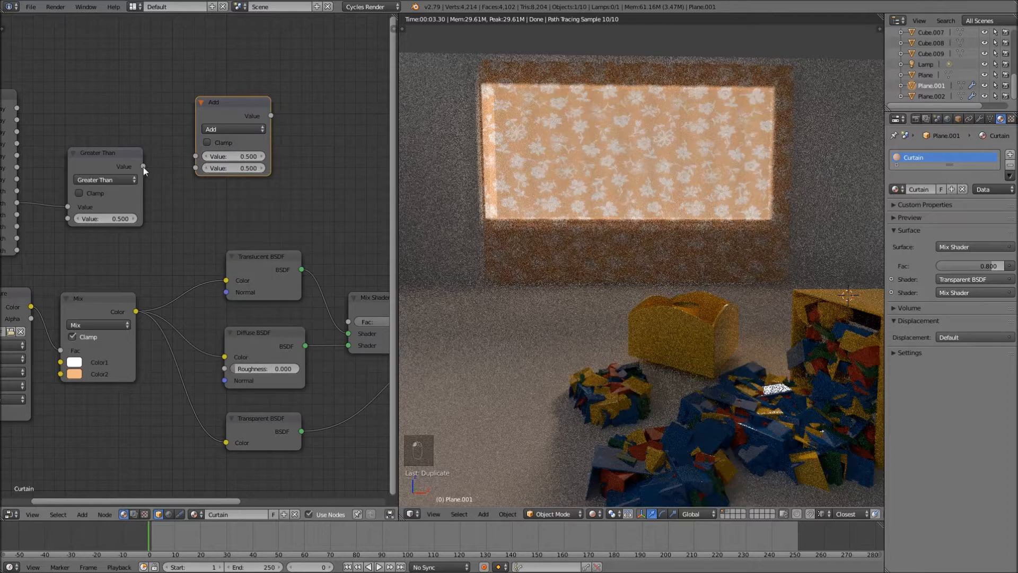
Link the Greater Than output to the Add node's second value and the Light Path's Is Camera Ray to its first value
{"action": "left_click_drag", "start_coordinate": [143, 167], "coordinate": [184, 173]}
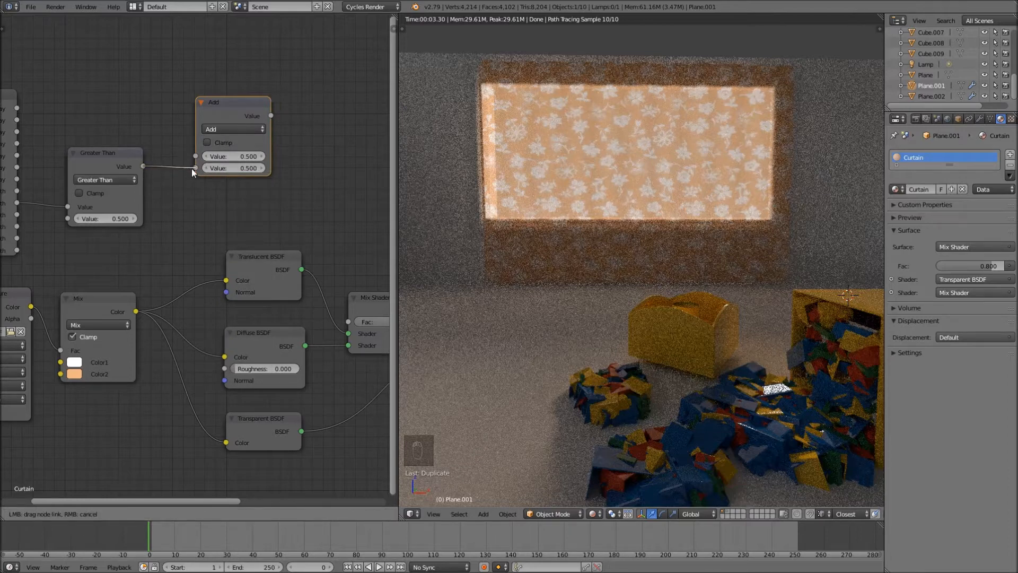
{"action": "left_click_drag", "start_coordinate": [192, 167], "coordinate": [192, 168]}
{"action": "middle_click_drag", "start_coordinate": [39, 105], "coordinate": [91, 112]}
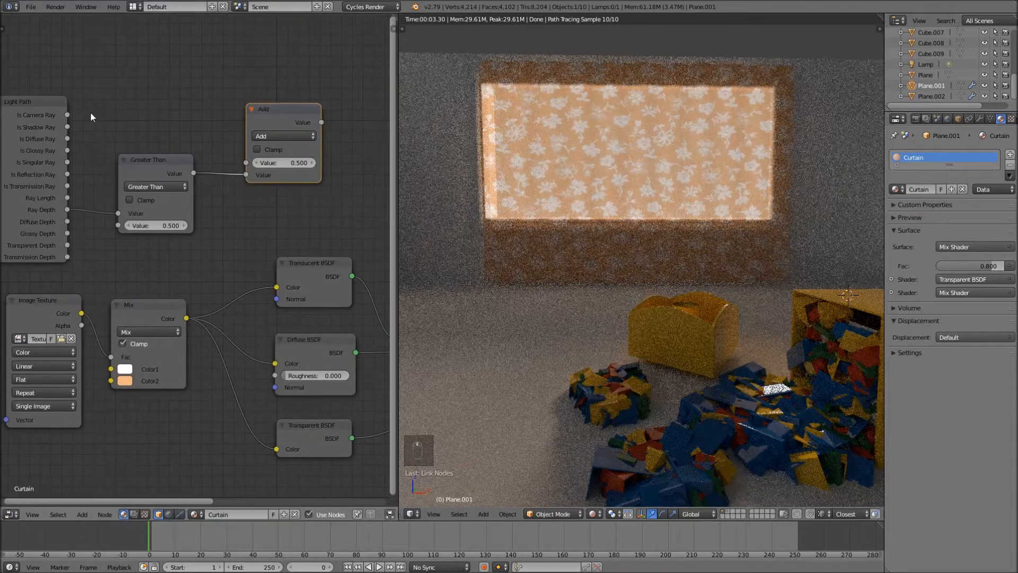
{"action": "left_click_drag", "start_coordinate": [69, 117], "coordinate": [245, 163]}
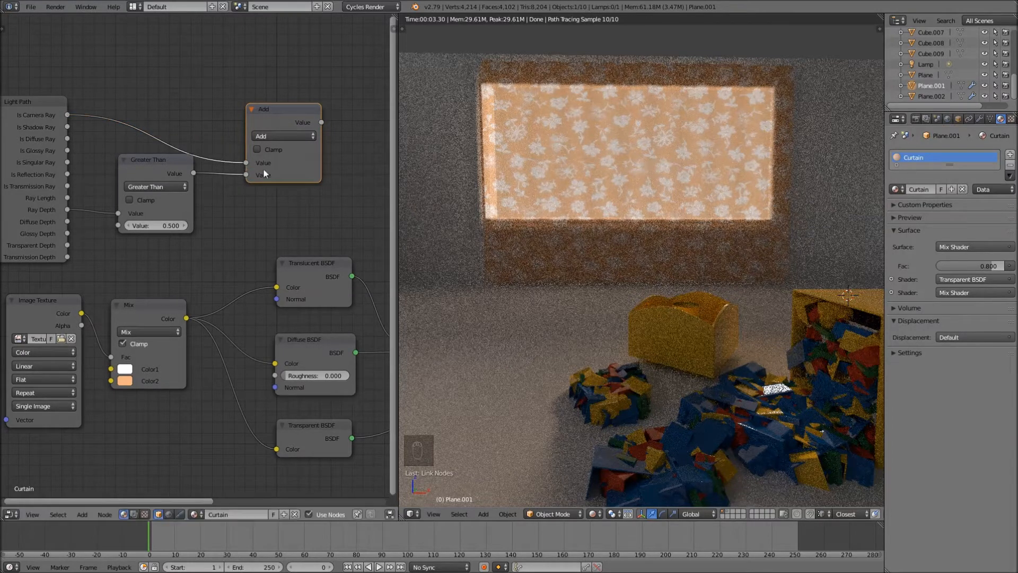
Link the Add node's value to the factor of the second Mix Shader
{"action": "middle_click_drag", "start_coordinate": [297, 187], "coordinate": [103, 142]}
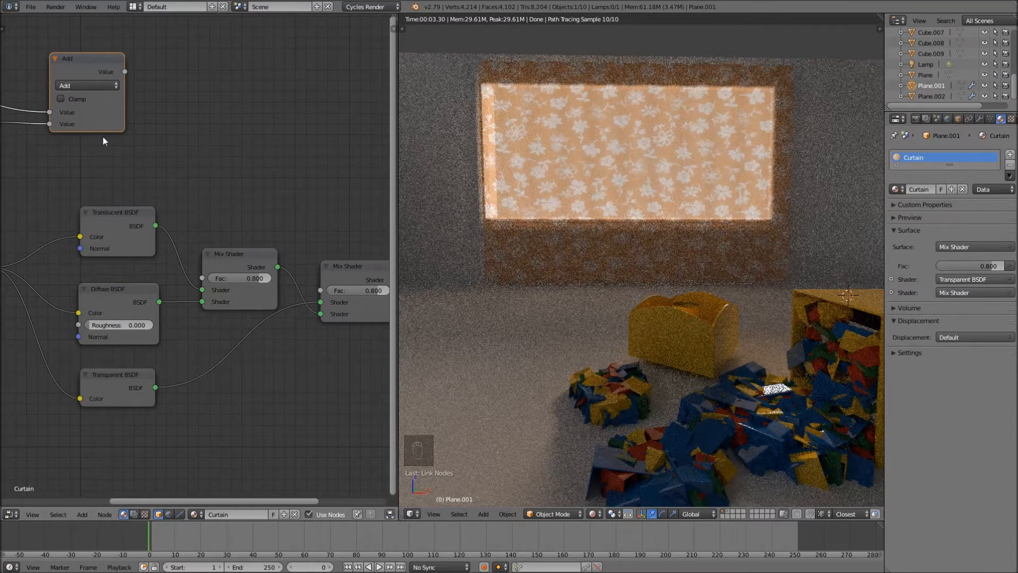
{"action": "middle_click_drag", "start_coordinate": [241, 192], "coordinate": [201, 173]}
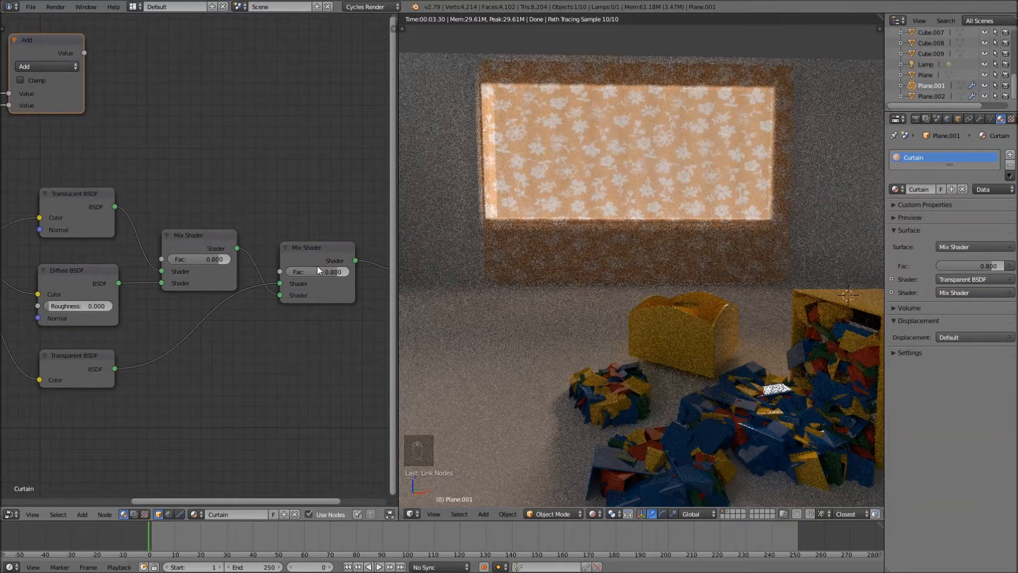
{"action": "left_click_drag", "start_coordinate": [84, 53], "coordinate": [279, 269]}
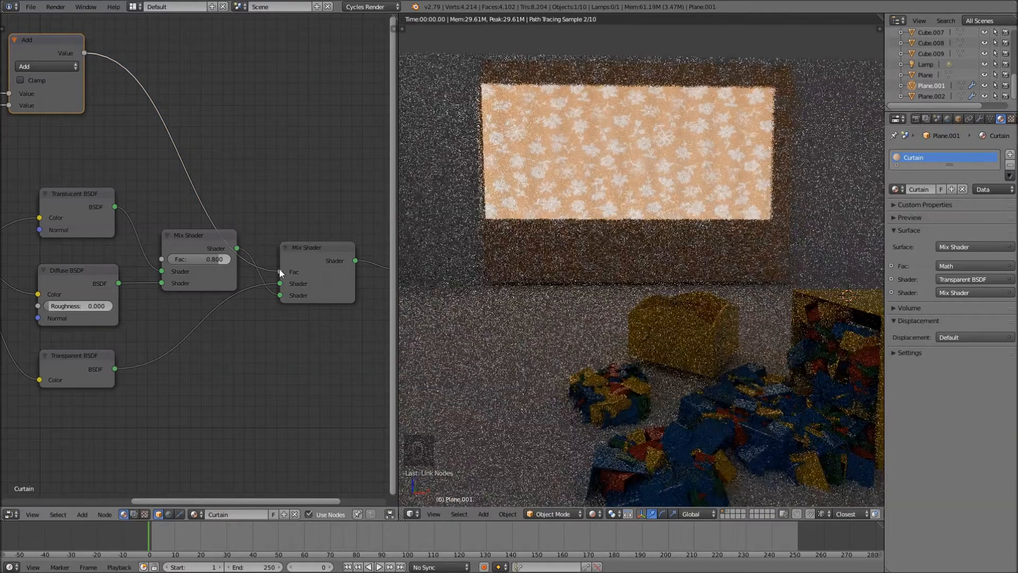
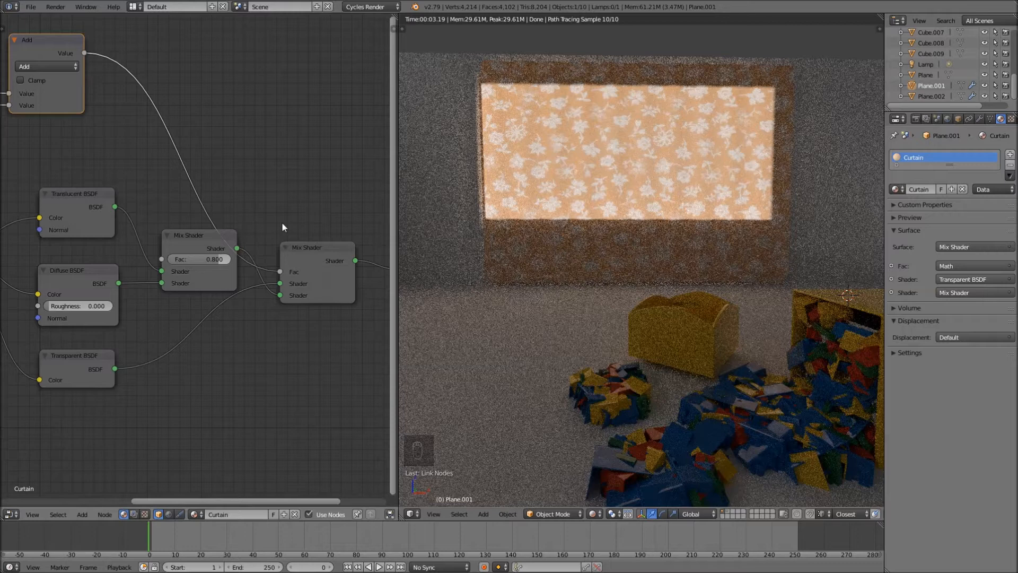
Try a comparison value of 1 on the Greater Than node
{"action": "middle_click_drag", "start_coordinate": [138, 148], "coordinate": [318, 177]}
{"action": "middle_click_drag", "start_coordinate": [170, 177], "coordinate": [239, 176]}
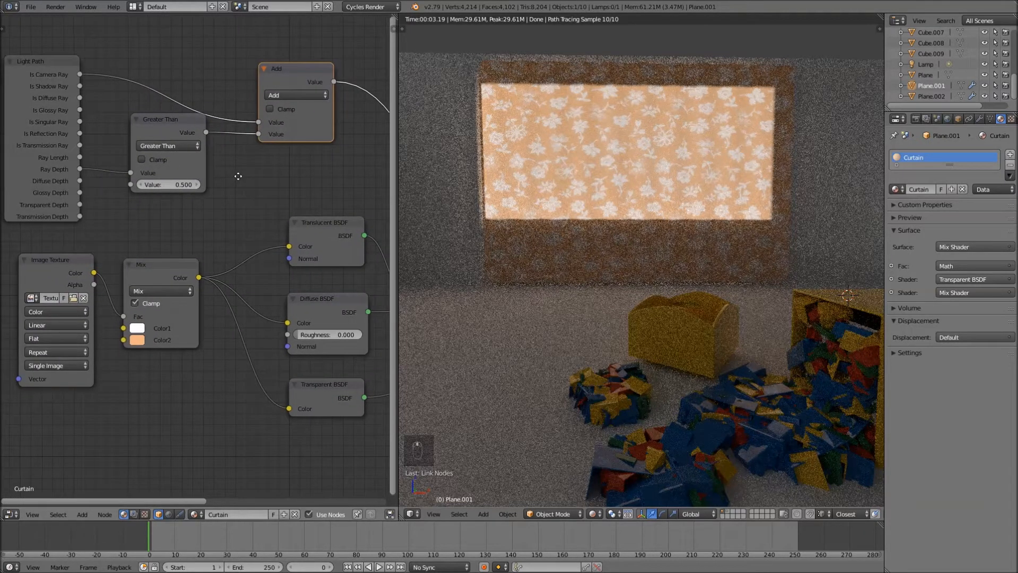
{"action": "left_click", "coordinate": [169, 185]}
{"action": "type", "text": "1"}
{"action": "key", "text": "Return"}
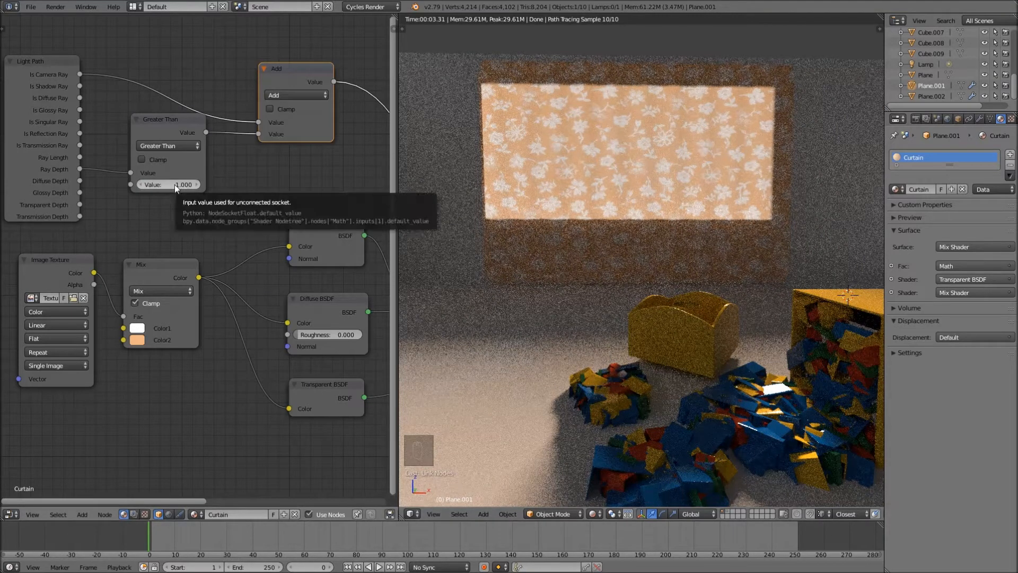
Set the Greater Than node's comparison value to 5
{"action": "left_click_drag", "start_coordinate": [180, 184], "coordinate": [149, 185]}
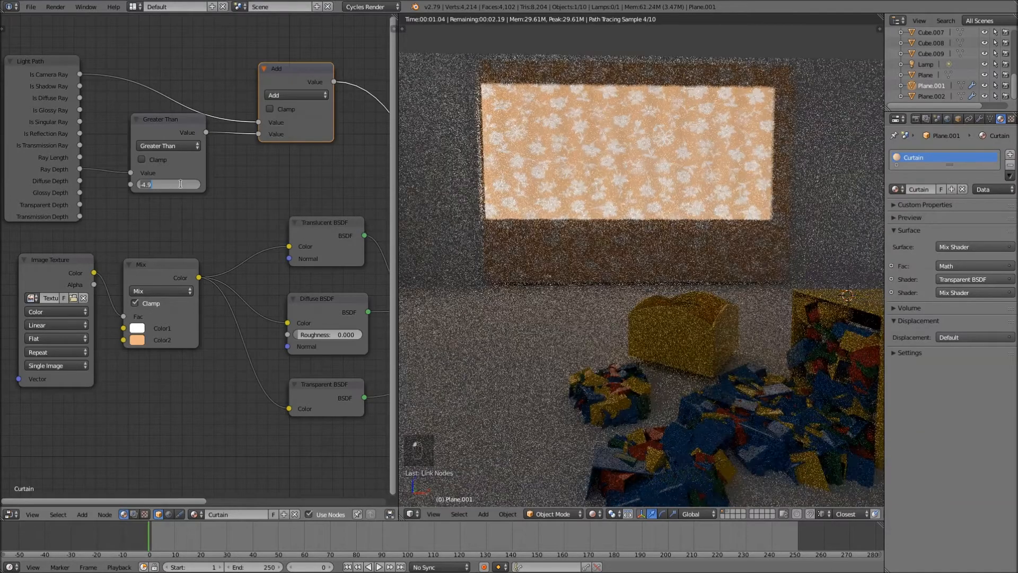
{"action": "left_click", "coordinate": [185, 185]}
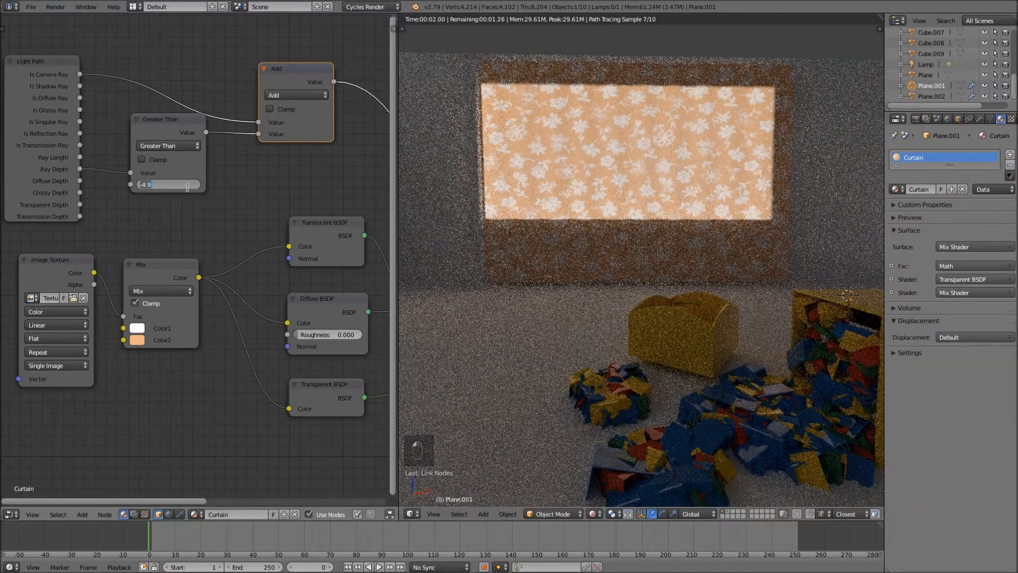
{"action": "type", "text": "5"}
{"action": "key", "text": "Return"}
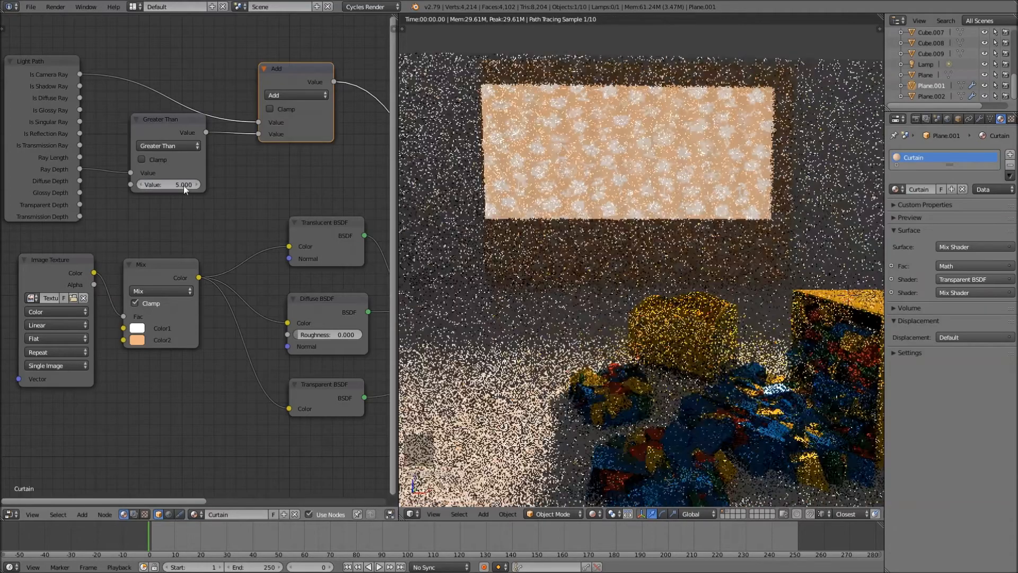
Try another comparison value on the Greater Than node, and settle on 1
{"action": "left_click", "coordinate": [183, 184]}
{"action": "type", "text": "2"}
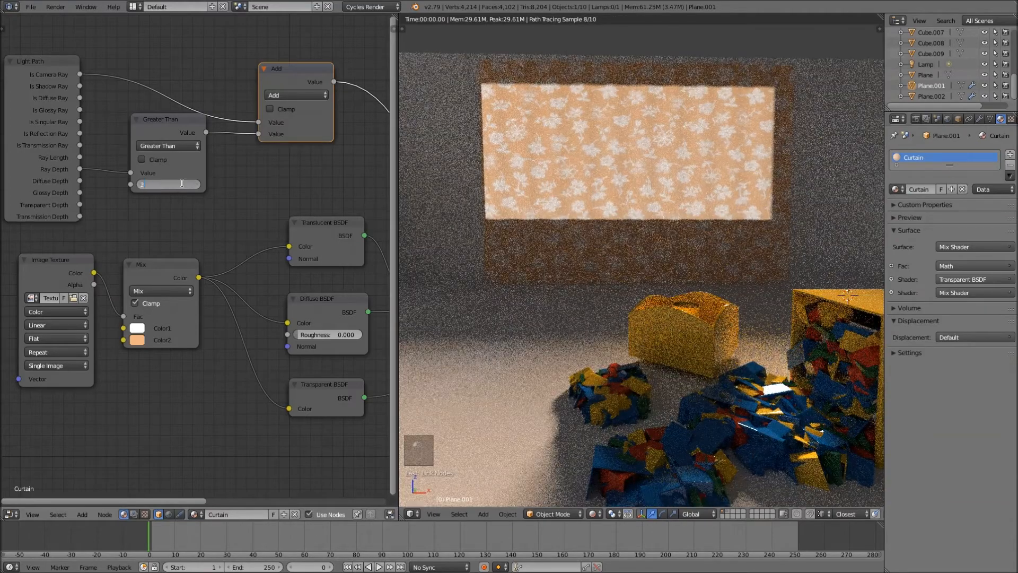
{"action": "type", "text": "0"}
{"action": "key", "text": "Return"}
{"action": "left_click", "coordinate": [183, 184]}
{"action": "type", "text": "1"}
{"action": "key", "text": "Return"}
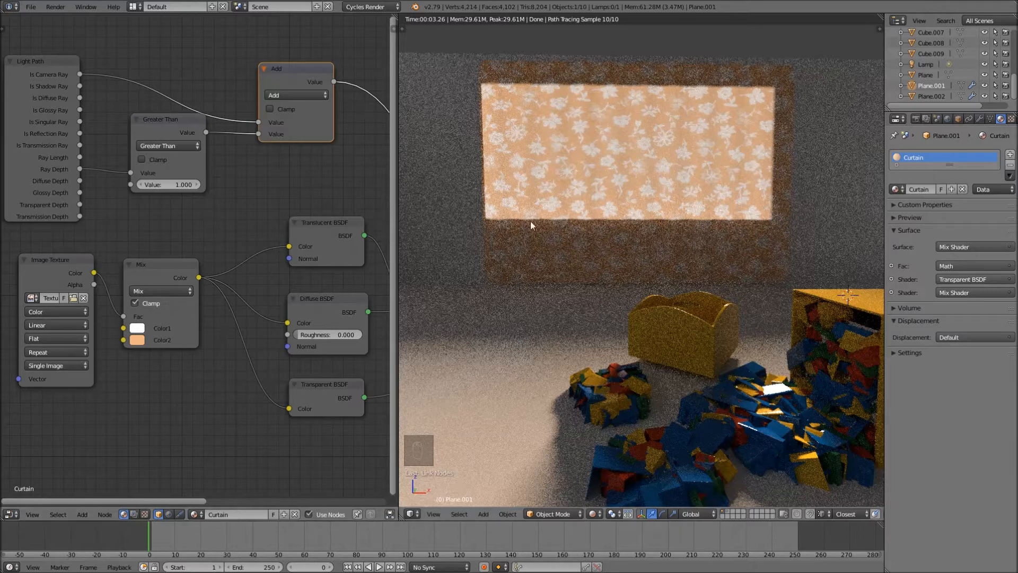
{"action": "scroll", "coordinate": [322, 230], "scroll_direction": "down", "scroll_amount": 5}
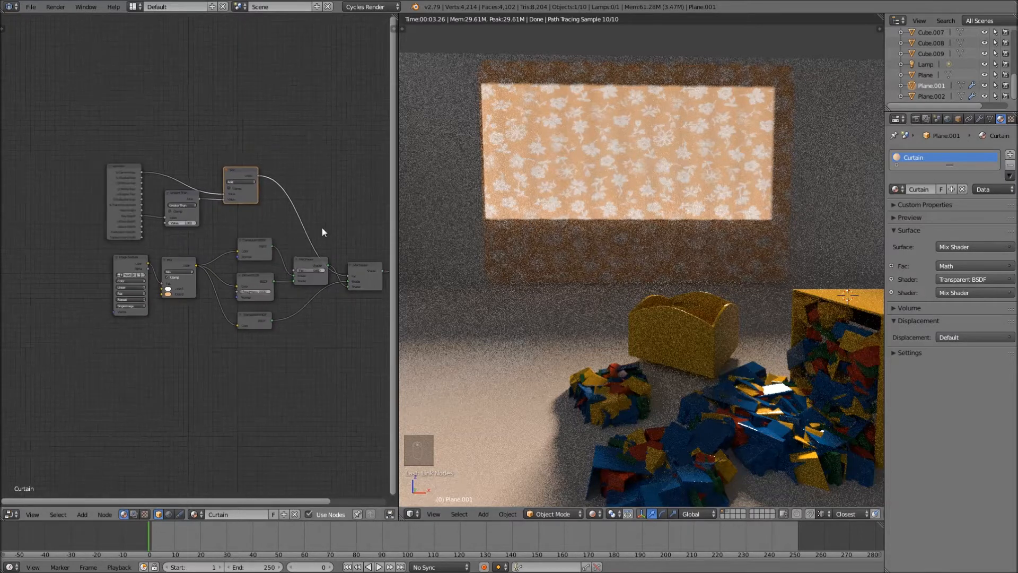
{"action": "middle_click_drag", "start_coordinate": [345, 207], "coordinate": [306, 212]}
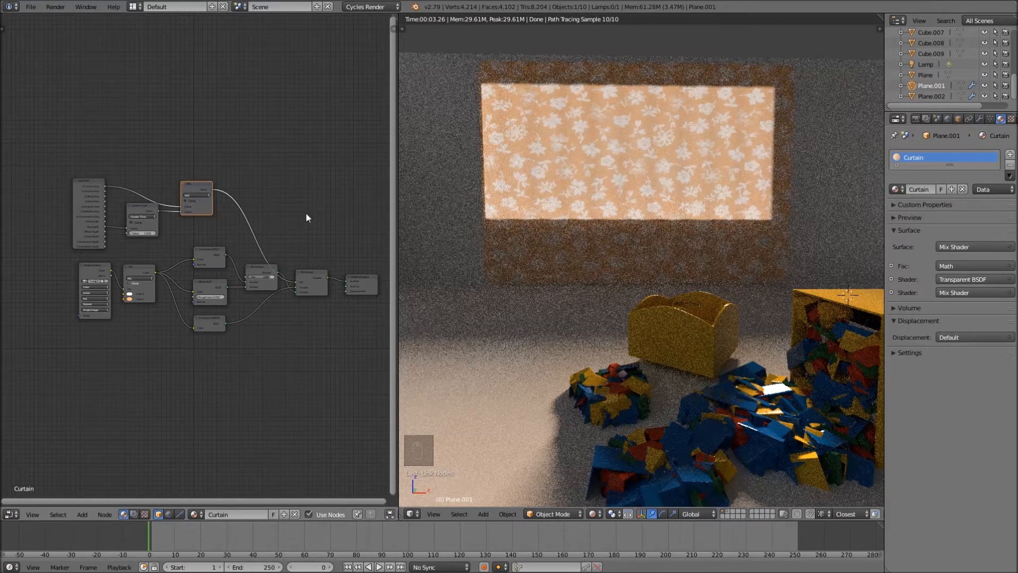
{"action": "scroll", "coordinate": [306, 213], "scroll_direction": "up", "scroll_amount": 3}
{"action": "middle_click_drag", "start_coordinate": [301, 236], "coordinate": [254, 229]}
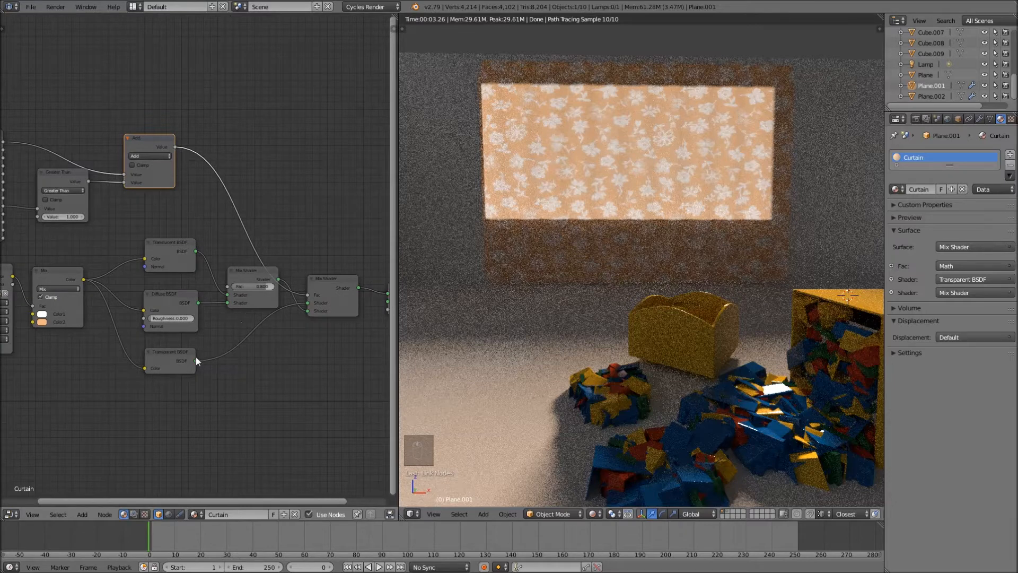
Switch the node editor area to the UV/Image Editor
{"action": "left_click", "coordinate": [9, 514]}
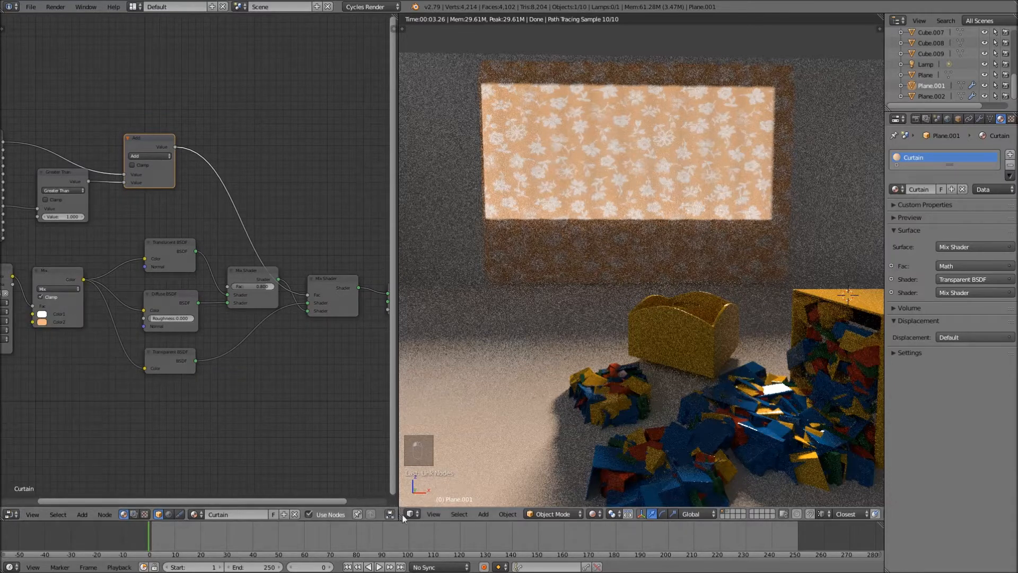
{"action": "left_click", "coordinate": [10, 514]}
{"action": "left_click", "coordinate": [42, 431]}
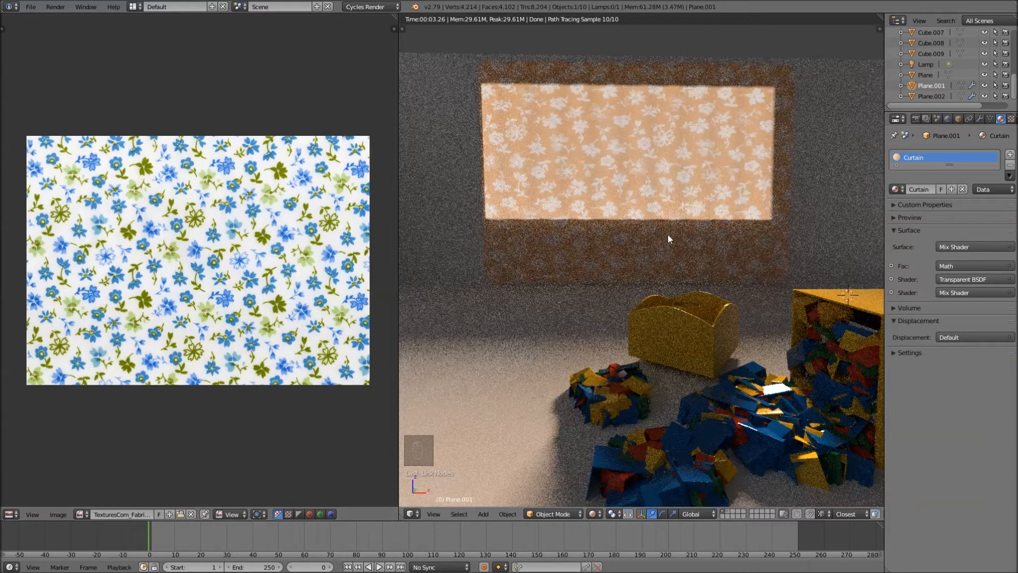
Change the 3D viewport from rendered preview to solid shading and frame the curtain with the surrounding room
{"action": "middle_click_drag", "start_coordinate": [668, 236], "coordinate": [666, 244]}
{"action": "key", "text": "z"}
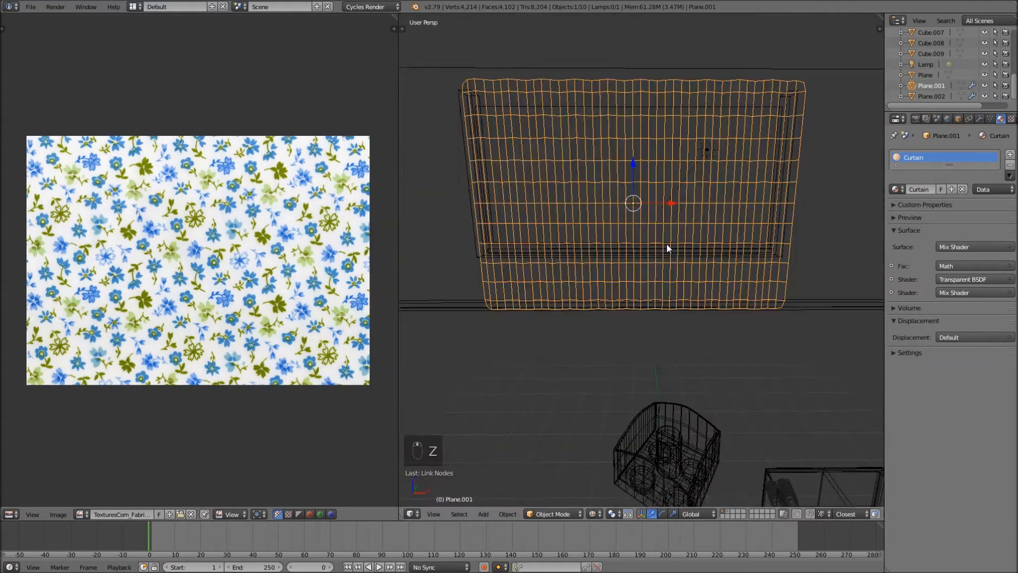
{"action": "key", "text": "z"}
{"action": "scroll", "coordinate": [666, 244], "scroll_direction": "down", "scroll_amount": 5}
{"action": "scroll", "coordinate": [666, 244], "scroll_direction": "down", "scroll_amount": 4}
{"action": "scroll", "coordinate": [717, 351], "scroll_direction": "up", "scroll_amount": 7}
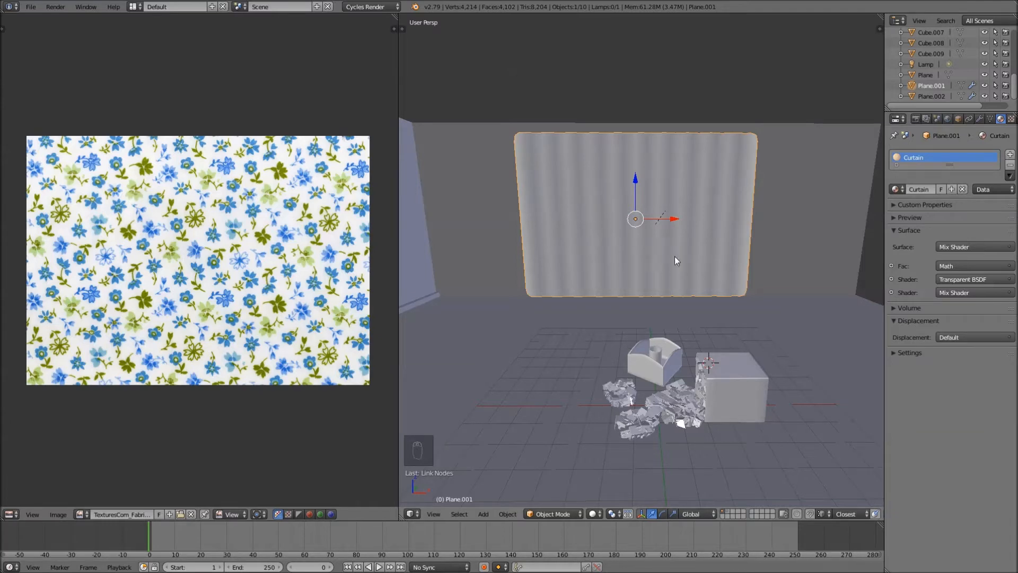
{"action": "middle_click_drag", "start_coordinate": [707, 248], "coordinate": [700, 268]}
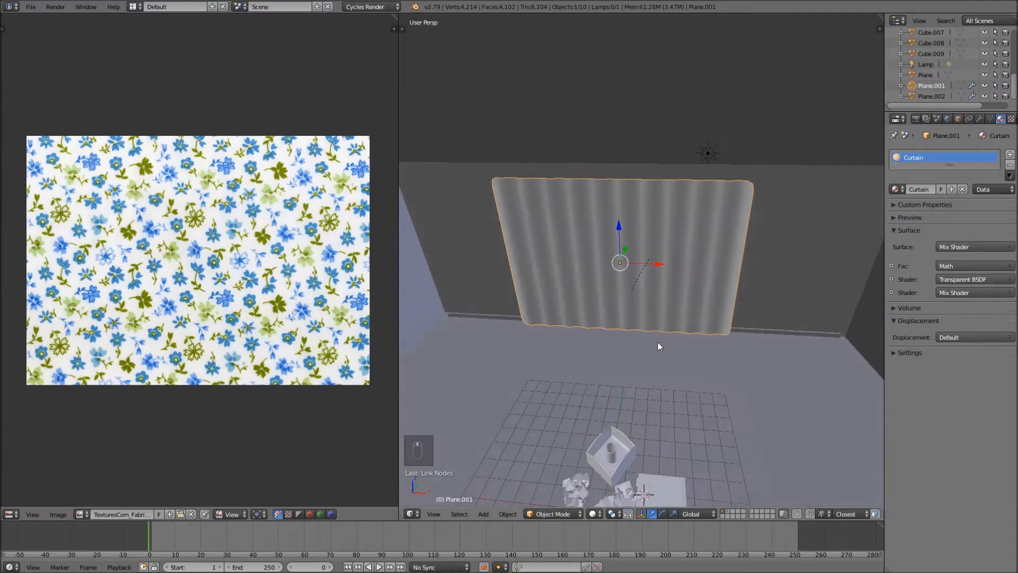
{"action": "middle_click_drag", "start_coordinate": [657, 343], "coordinate": [684, 283], "text": "shift"}
Take the window out of fullscreen and switch to the Chrome browser showing textures.com
{"action": "left_click", "coordinate": [86, 6]}
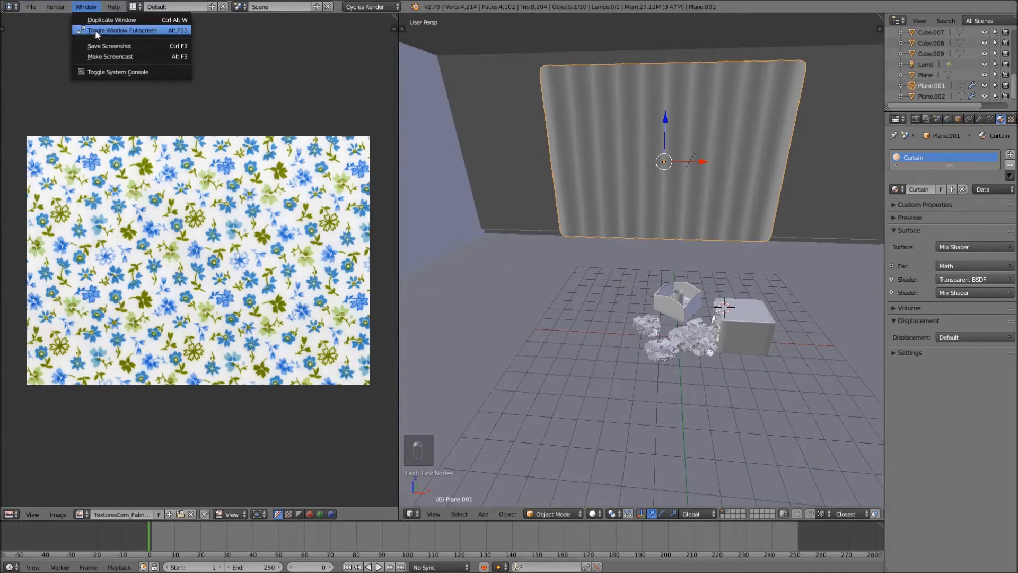
{"action": "left_click", "coordinate": [94, 30]}
{"action": "left_click", "coordinate": [78, 562]}
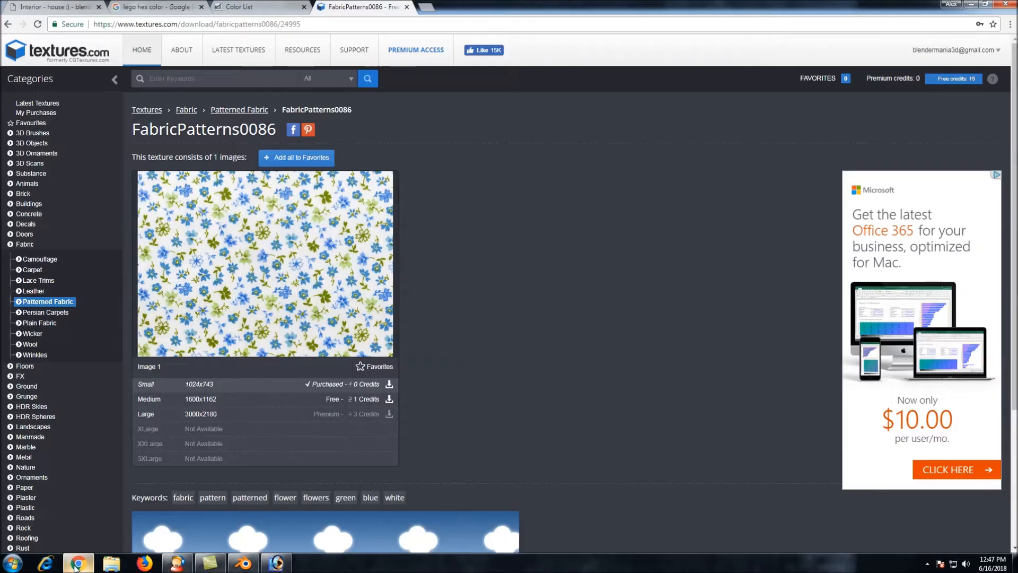
Search textures.com for "floor", open the Shiny Wood Parquet Floor (S0027) page and review its albedo, normal and roughness maps
{"action": "left_click", "coordinate": [158, 80]}
{"action": "type", "text": "floor"}
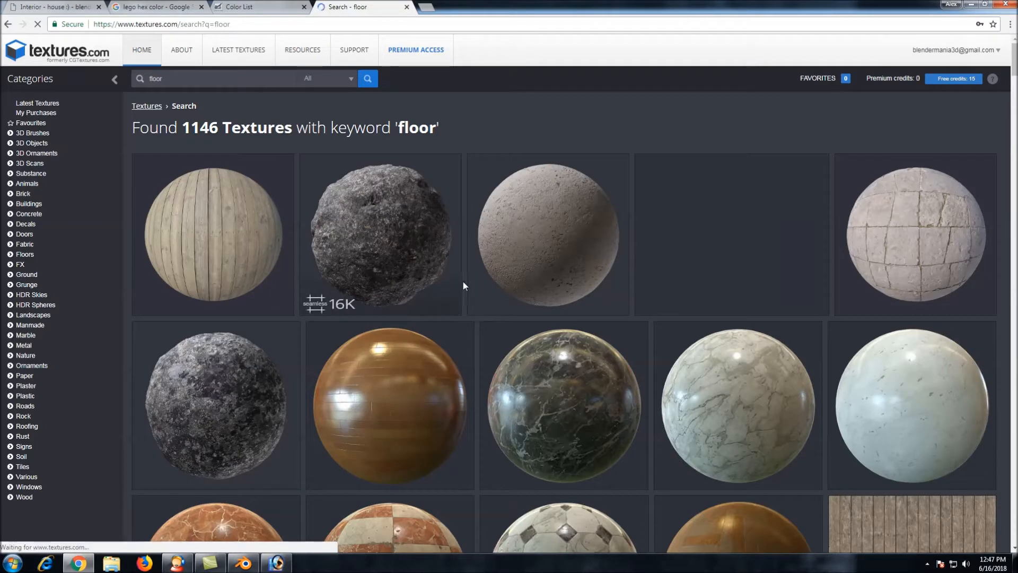
{"action": "left_click", "coordinate": [379, 381]}
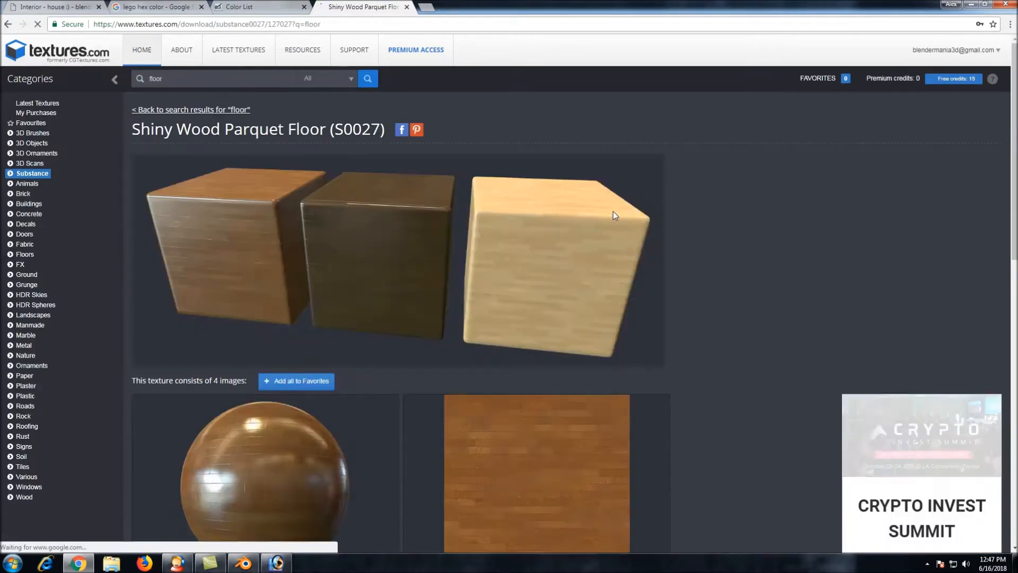
{"action": "scroll", "coordinate": [649, 213], "scroll_direction": "down", "scroll_amount": 5}
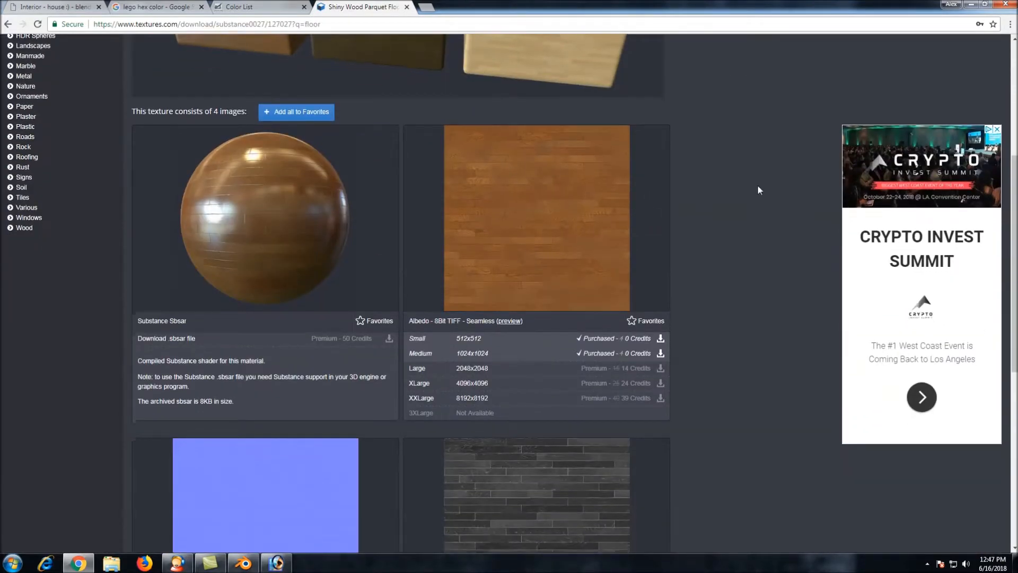
{"action": "scroll", "coordinate": [760, 189], "scroll_direction": "down", "scroll_amount": 1}
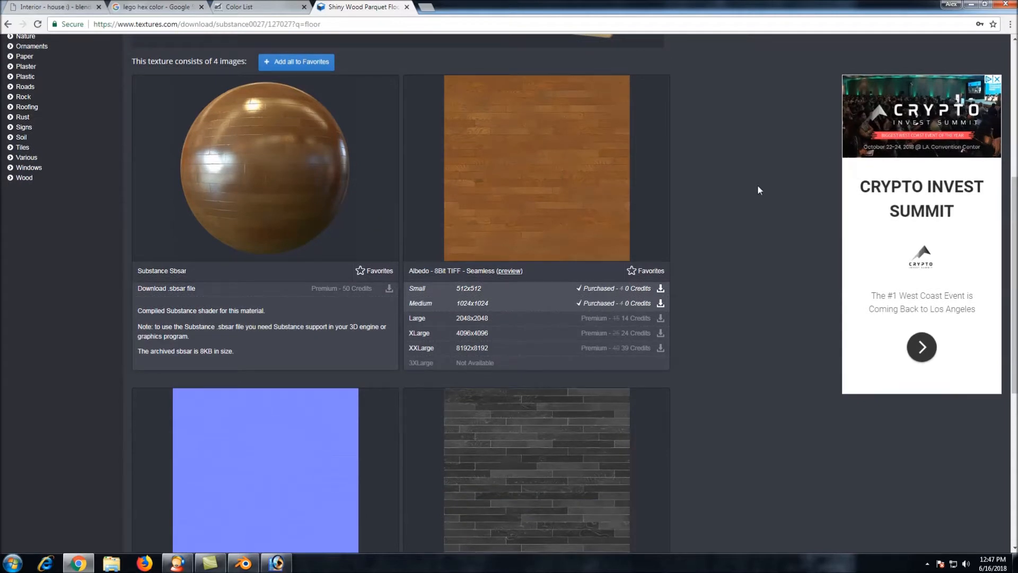
{"action": "scroll", "coordinate": [758, 189], "scroll_direction": "down", "scroll_amount": 1}
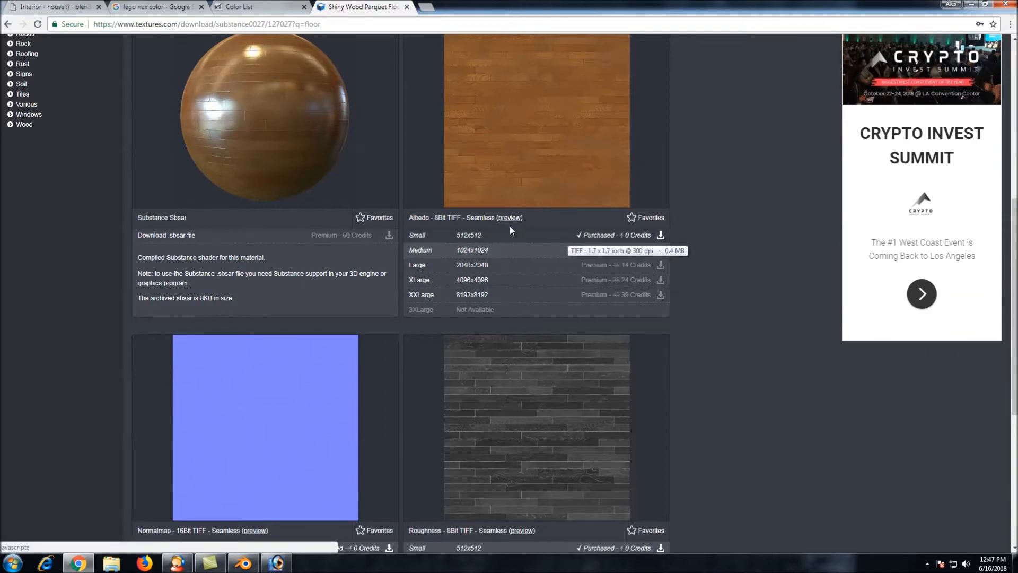
{"action": "scroll", "coordinate": [390, 246], "scroll_direction": "down", "scroll_amount": 1}
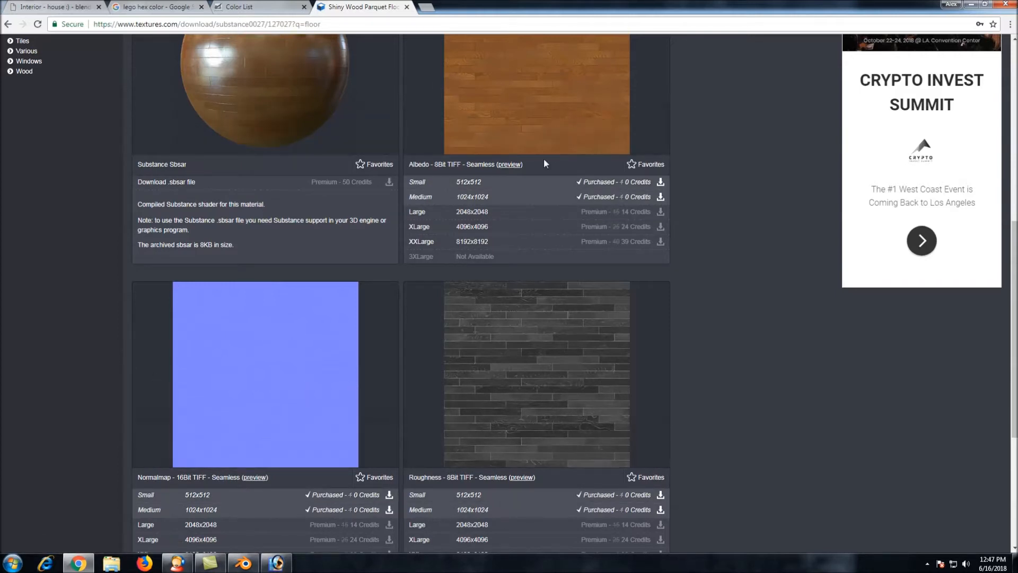
Return to Blender, select the room plane and give it a new material named walls
{"action": "left_click", "coordinate": [244, 563]}
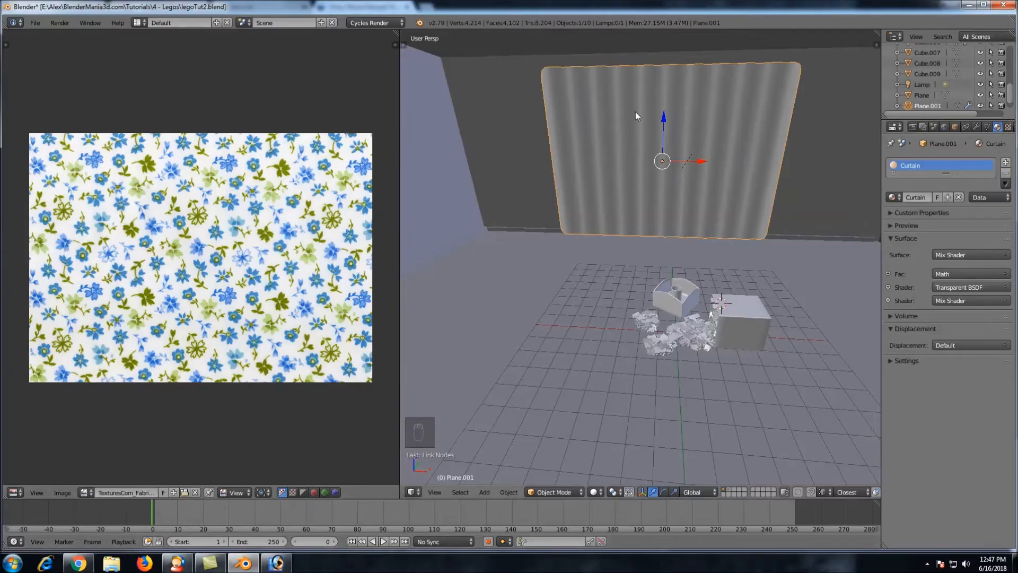
{"action": "right_click", "coordinate": [510, 325]}
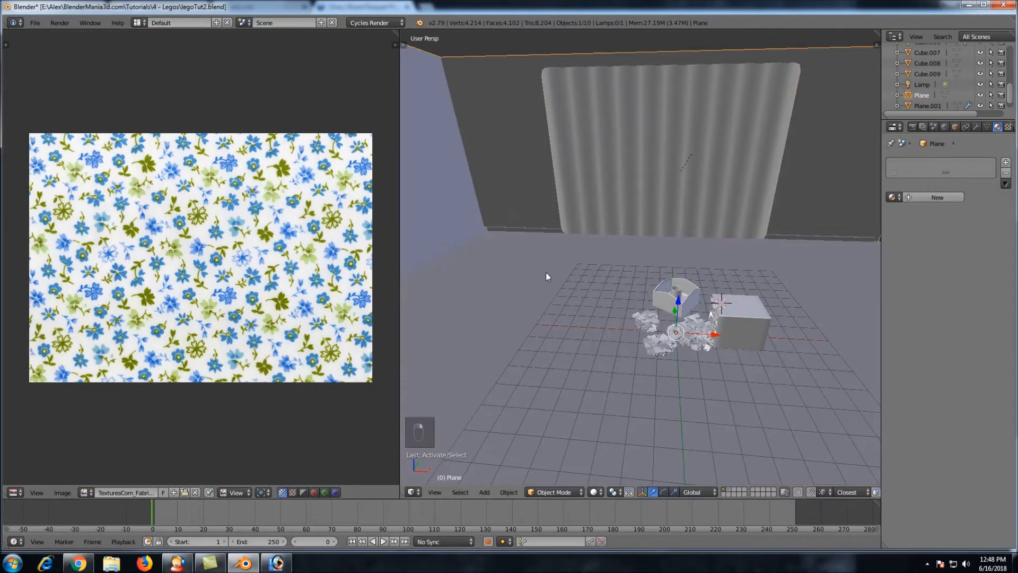
{"action": "scroll", "coordinate": [546, 272], "scroll_direction": "down", "scroll_amount": 4}
{"action": "scroll", "coordinate": [549, 273], "scroll_direction": "up", "scroll_amount": 3}
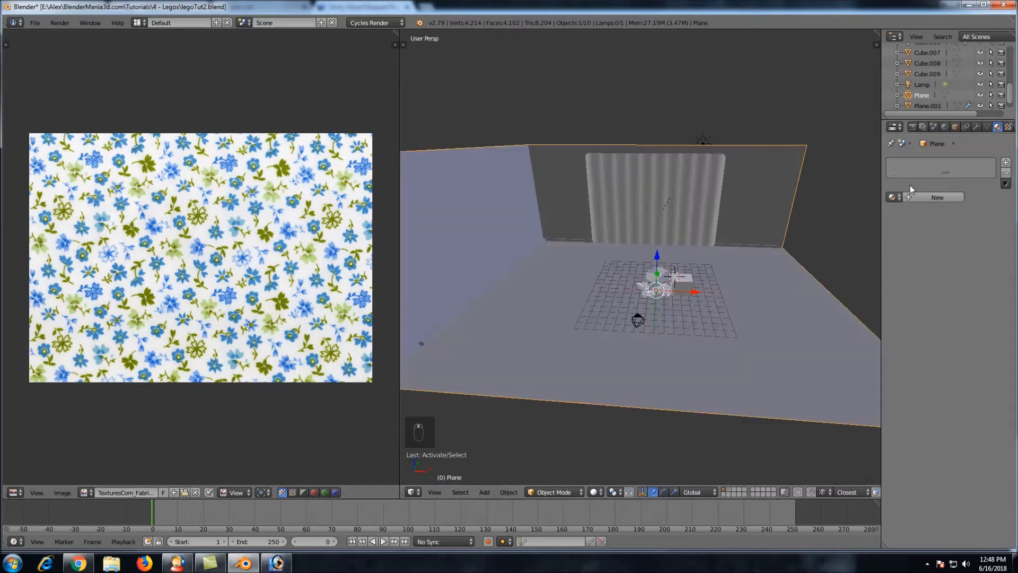
{"action": "left_click", "coordinate": [933, 198]}
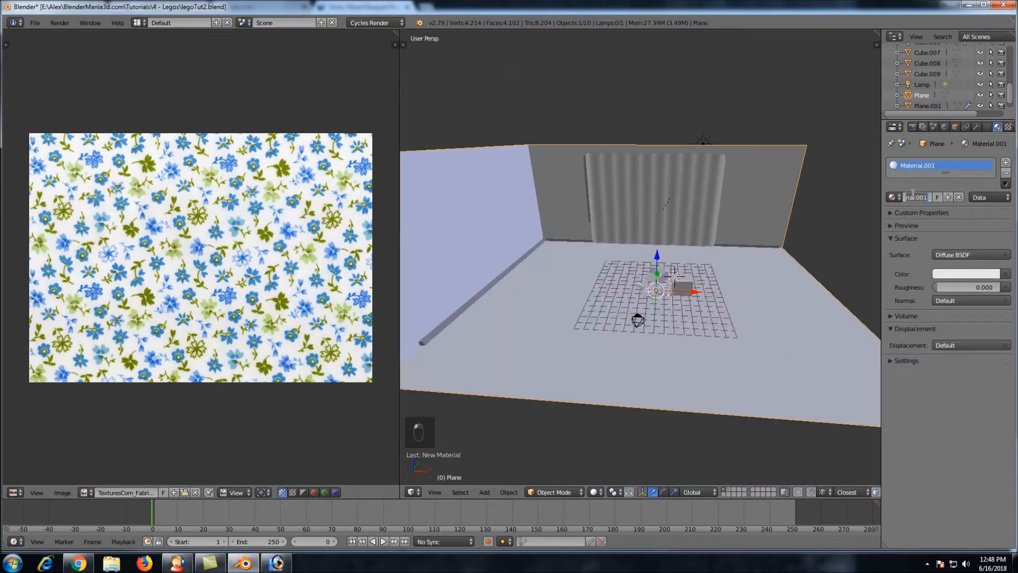
{"action": "type", "text": "walls"}
{"action": "key", "text": "Return"}
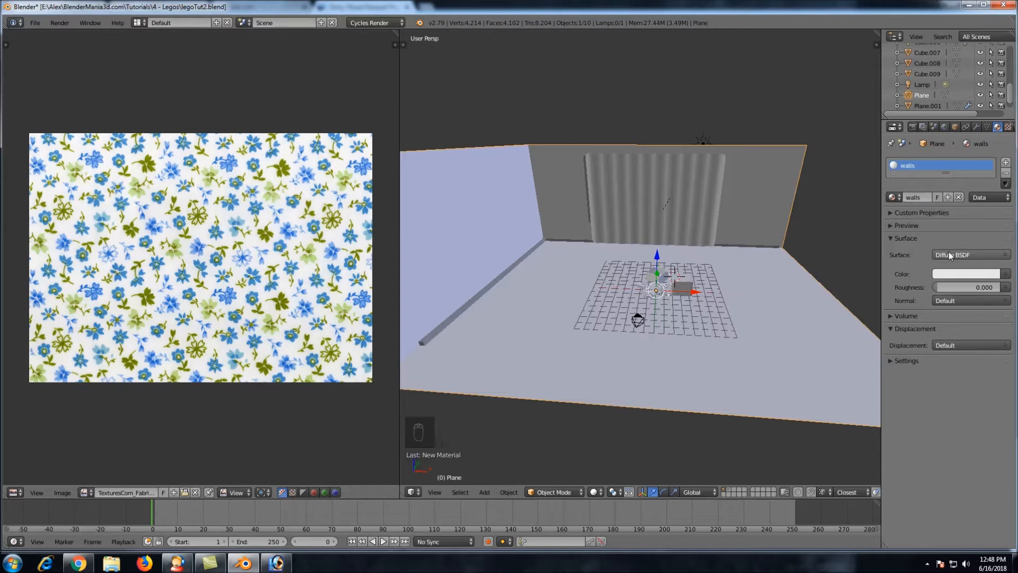
Add a second material slot to the room with a new material named floor
{"action": "left_click", "coordinate": [1008, 163]}
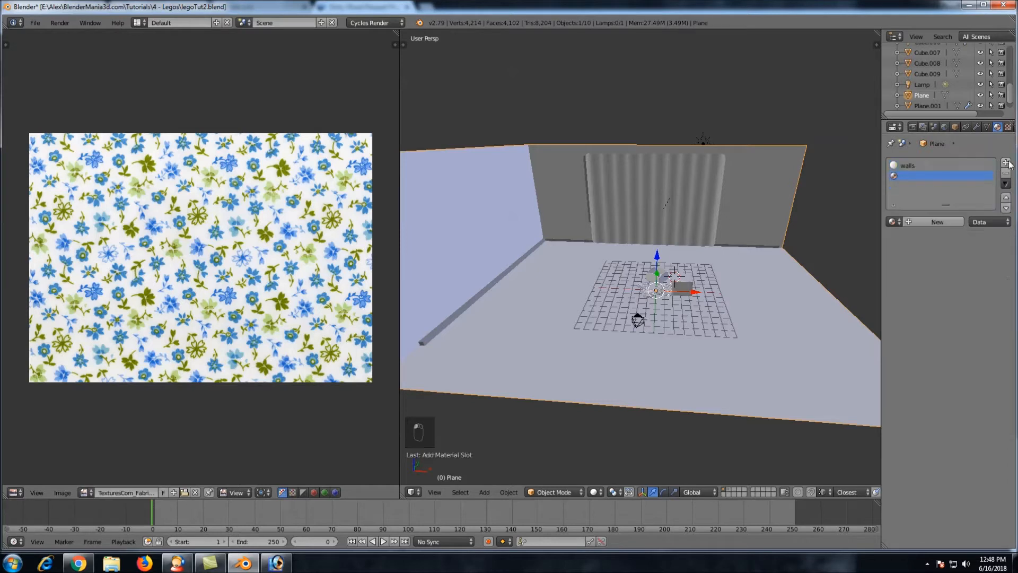
{"action": "left_click", "coordinate": [921, 220]}
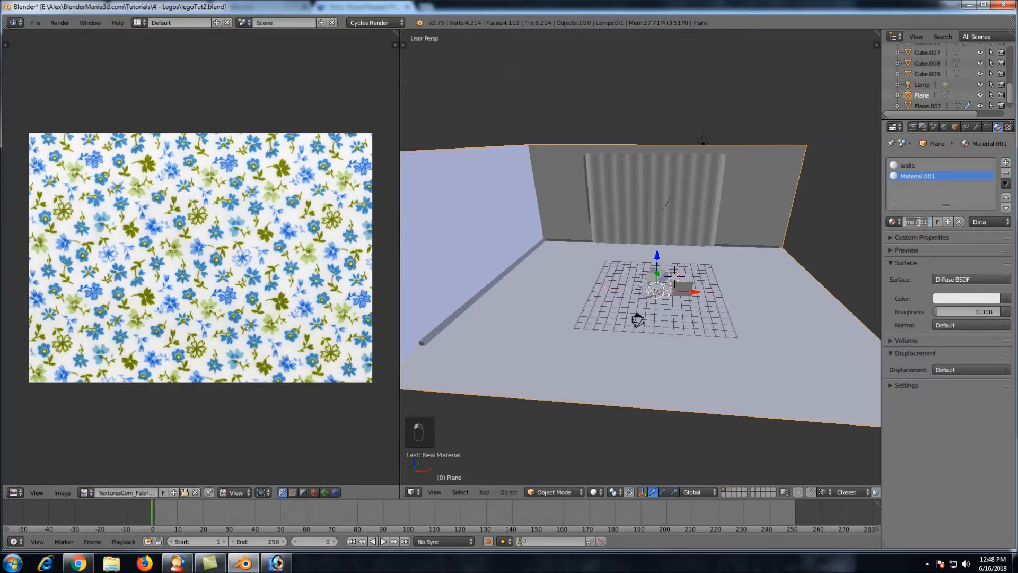
{"action": "type", "text": "floor"}
{"action": "key", "text": "Return"}
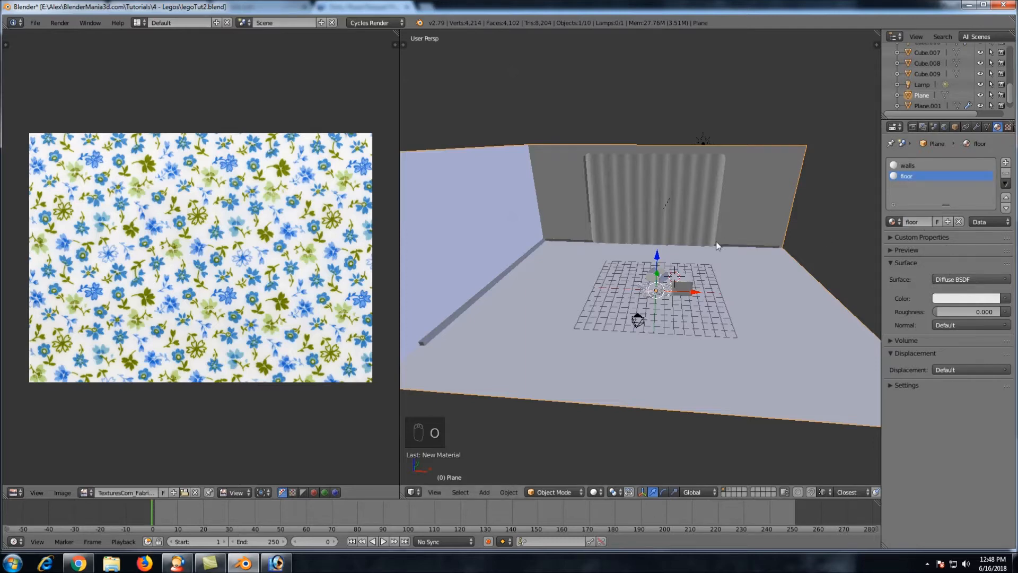
Assign the floor material to the three floor faces of the room mesh in face select mode
{"action": "key", "text": "Tab"}
{"action": "middle_click_drag", "start_coordinate": [684, 254], "coordinate": [676, 313]}
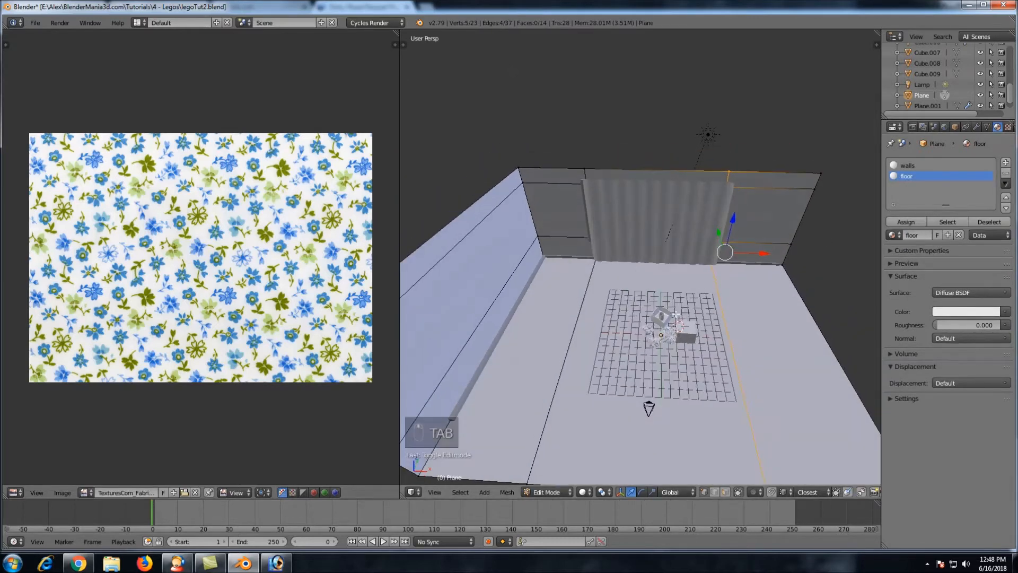
{"action": "key", "text": "ctrl+Tab"}
{"action": "left_click", "coordinate": [670, 336]}
{"action": "key", "text": "c"}
{"action": "left_click_drag", "start_coordinate": [774, 336], "coordinate": [587, 337]}
{"action": "right_click", "coordinate": [584, 337]}
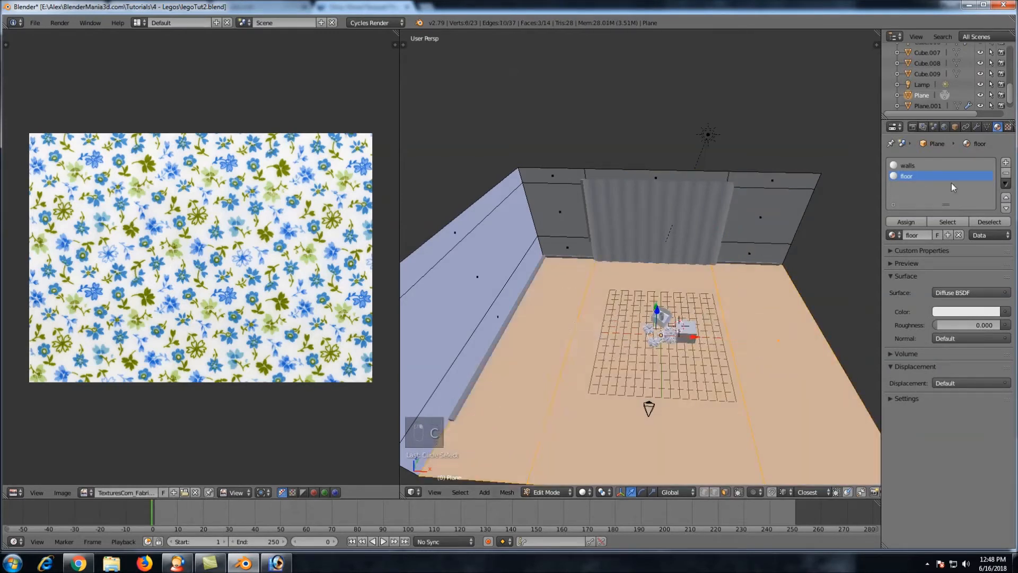
{"action": "left_click", "coordinate": [907, 222]}
{"action": "key", "text": "Tab"}
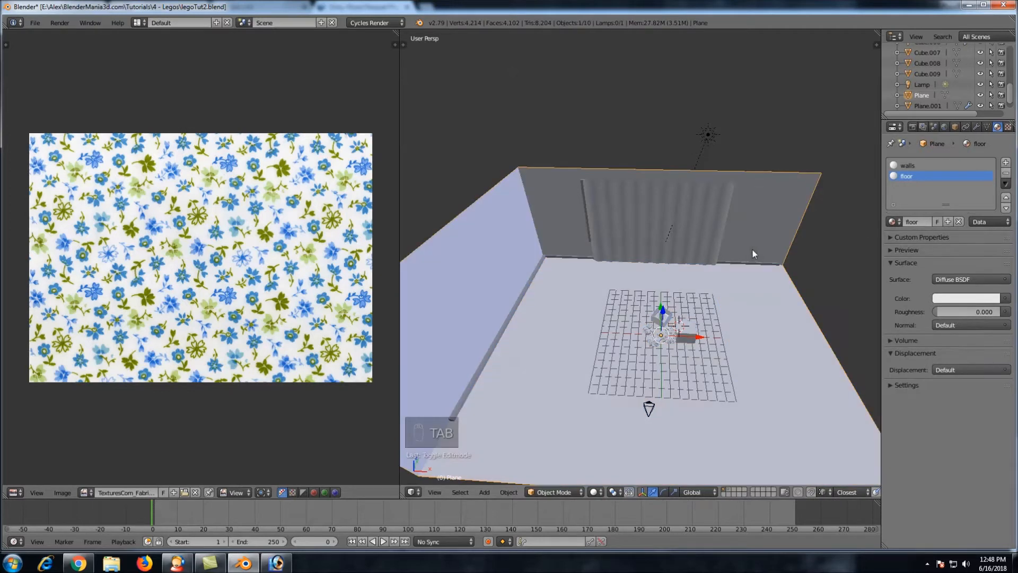
Change the floor material's surface to Principled BSDF and use an Image Texture for its Base Color
{"action": "left_click", "coordinate": [955, 278]}
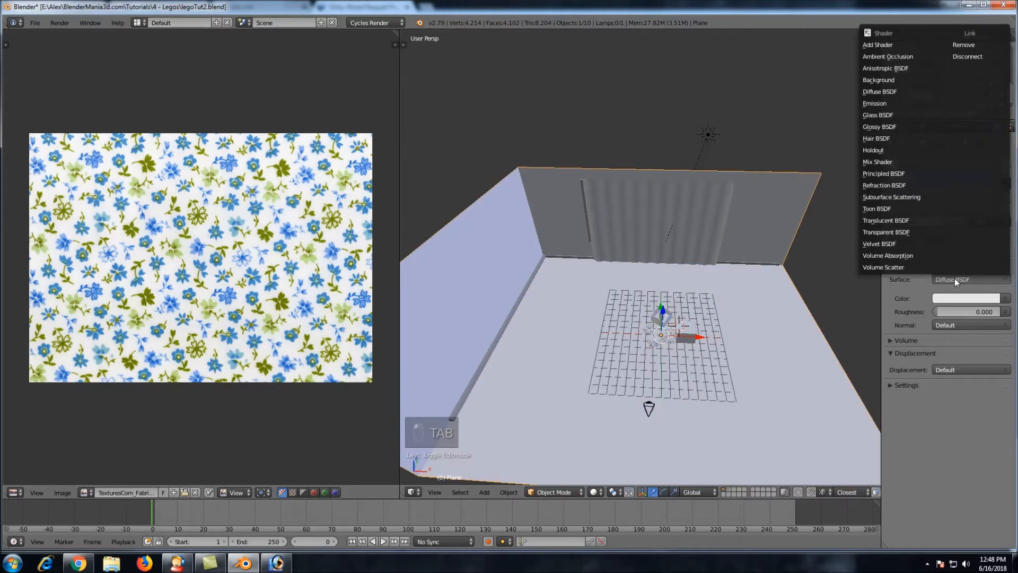
{"action": "left_click", "coordinate": [910, 175]}
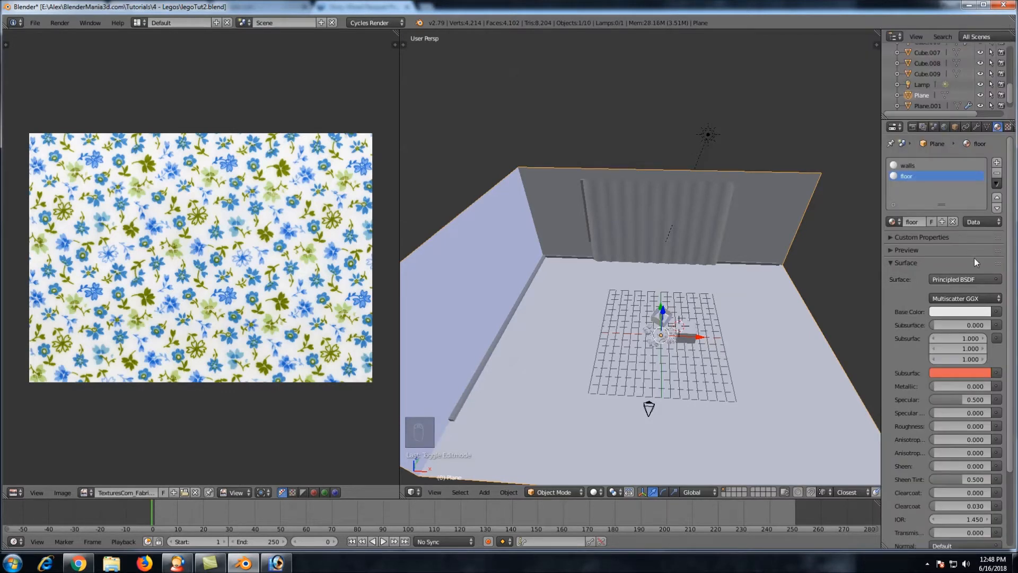
{"action": "left_click", "coordinate": [999, 312]}
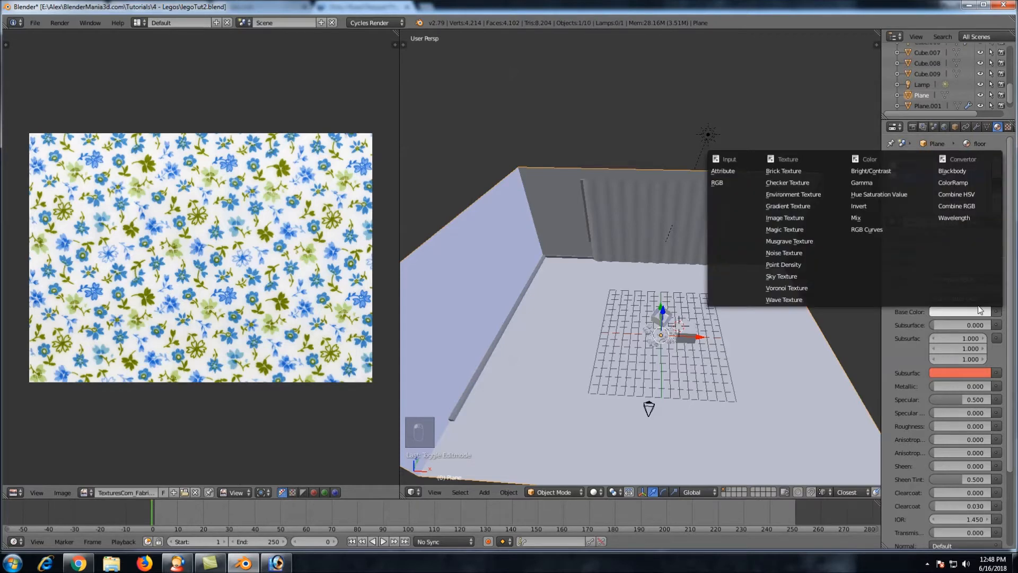
{"action": "left_click", "coordinate": [799, 217]}
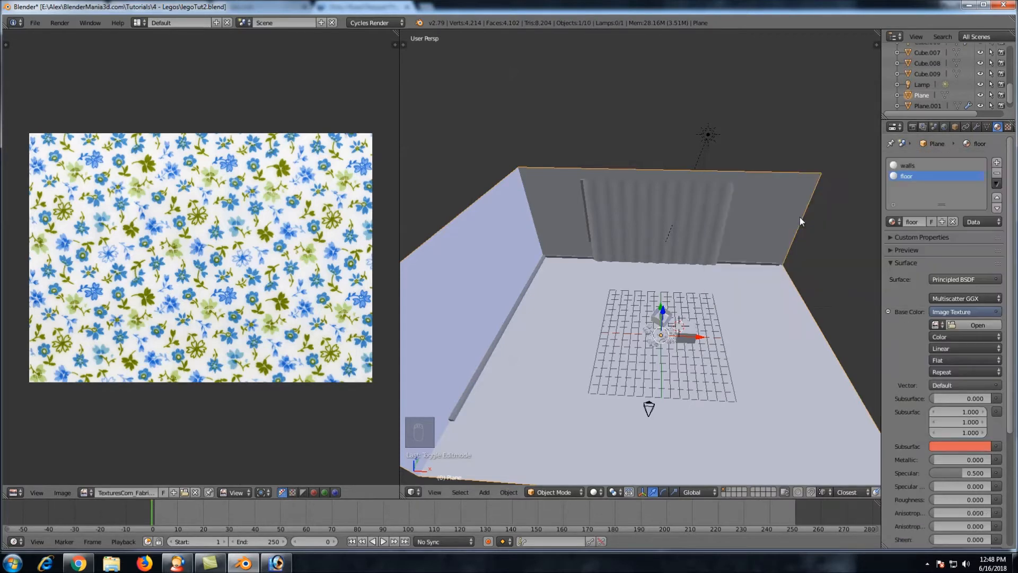
Load TexturesCom_WoodFloorA_1024_albedo.tiff from the textures folder as the floor material's Base Color image
{"action": "left_click", "coordinate": [983, 325]}
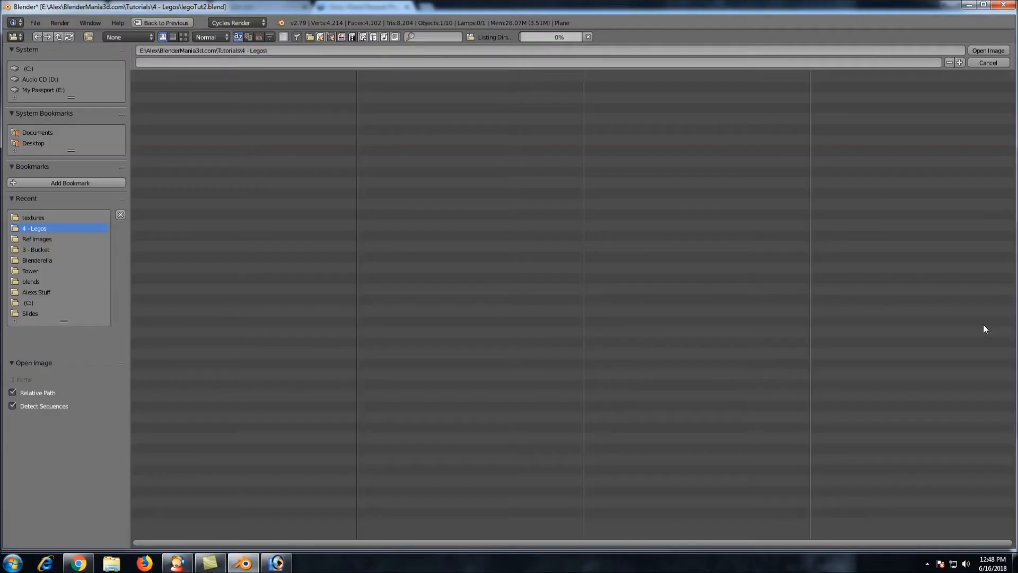
{"action": "left_click", "coordinate": [158, 108]}
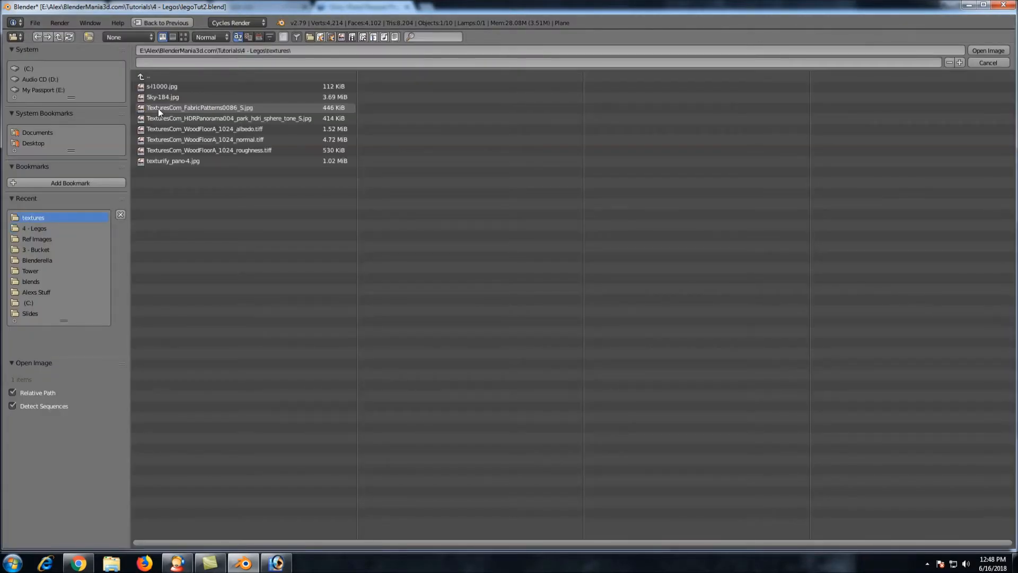
{"action": "double_click", "coordinate": [189, 129]}
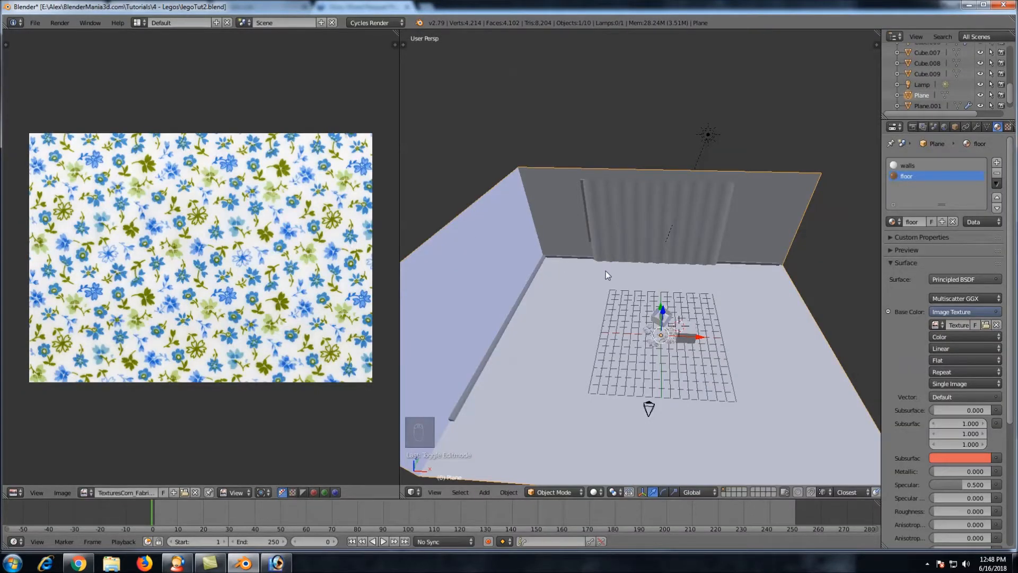
Show the room from above with the 3D viewport shading set to Texture
{"action": "key", "text": "KP_7"}
{"action": "scroll", "coordinate": [679, 217], "scroll_direction": "up", "scroll_amount": 5}
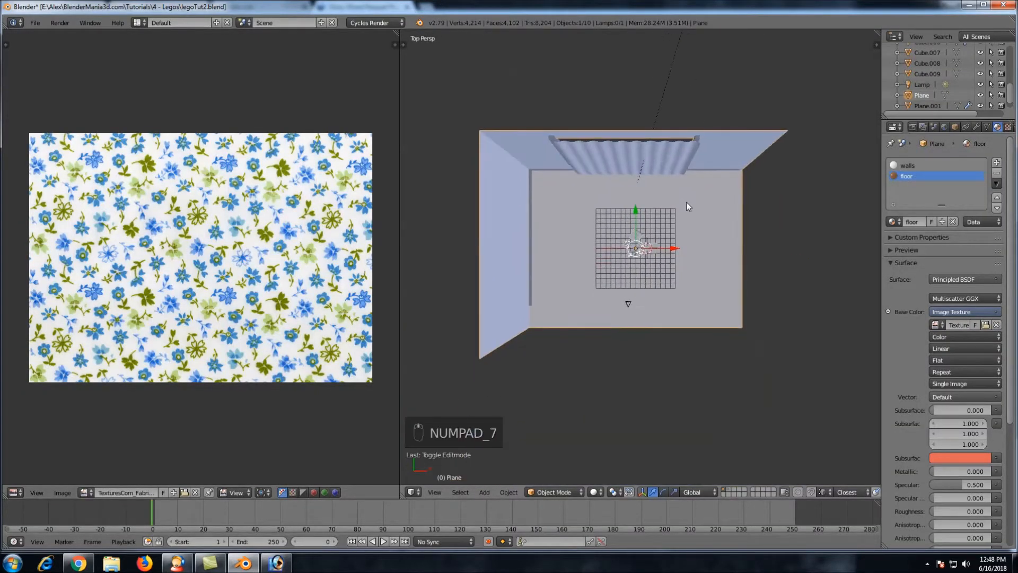
{"action": "left_click", "coordinate": [597, 492]}
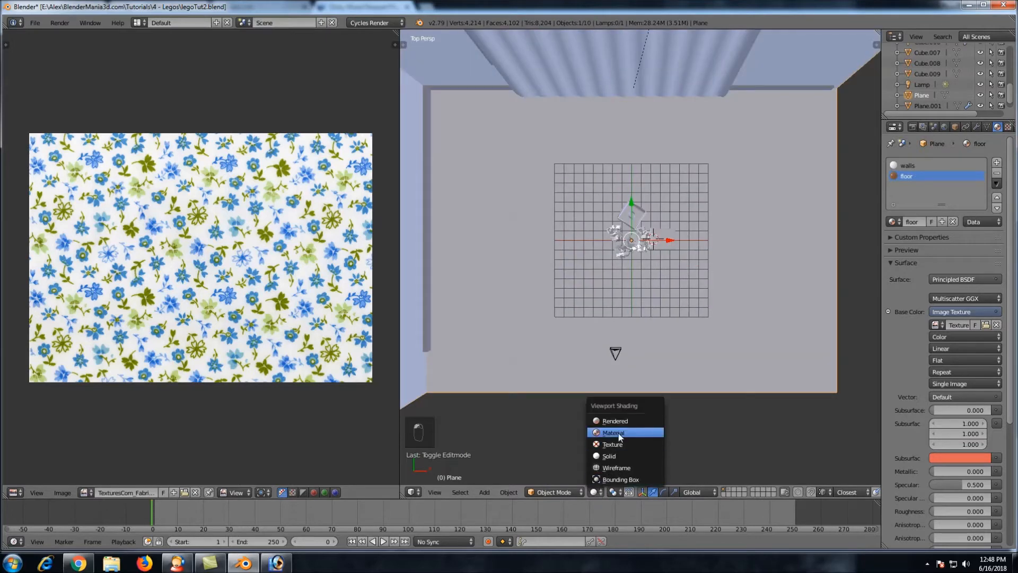
{"action": "left_click", "coordinate": [613, 440]}
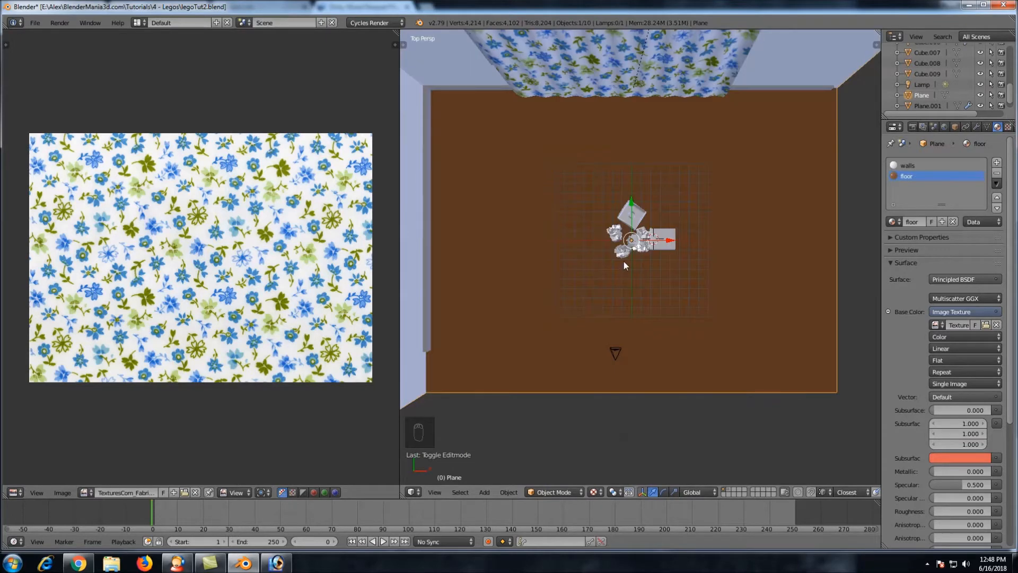
{"action": "scroll", "coordinate": [623, 261], "scroll_direction": "up", "scroll_amount": 3}
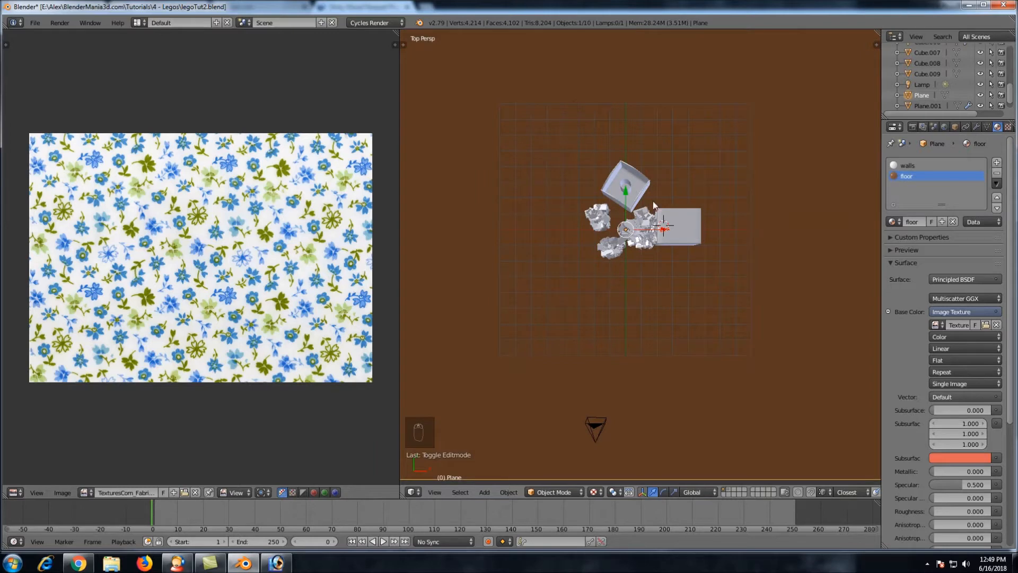
Unwrap the three selected floor faces and display the WoodFloorA albedo image behind their UVs
{"action": "key", "text": "Tab"}
{"action": "scroll", "coordinate": [684, 208], "scroll_direction": "down", "scroll_amount": 5}
{"action": "scroll", "coordinate": [684, 209], "scroll_direction": "up", "scroll_amount": 4}
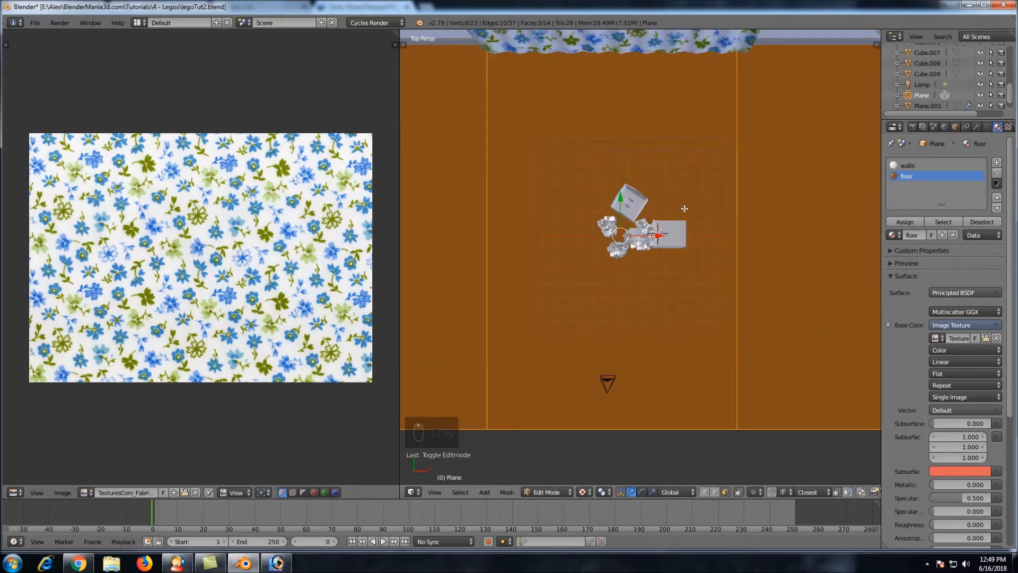
{"action": "key", "text": "u"}
{"action": "left_click", "coordinate": [684, 209]}
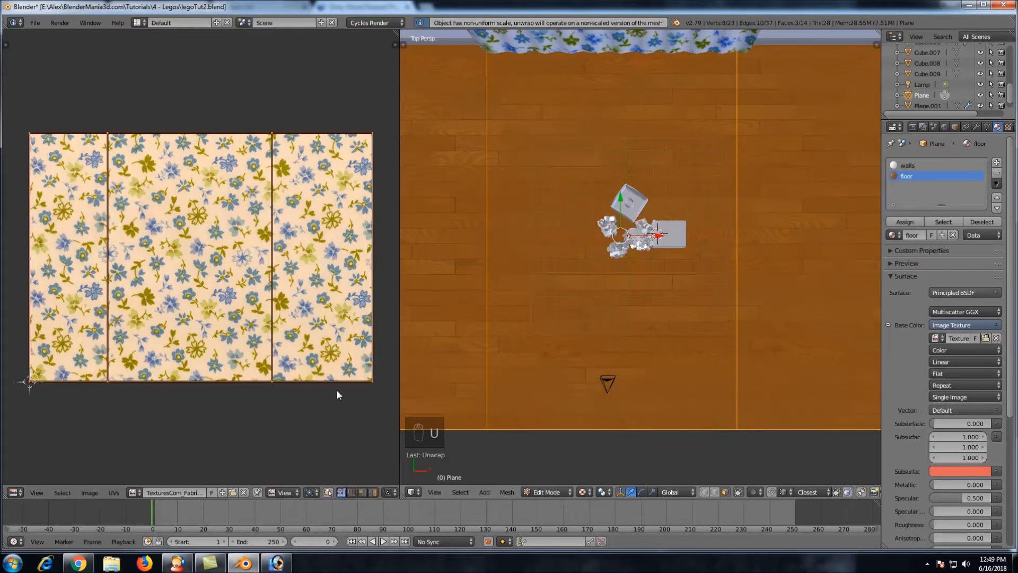
{"action": "left_click", "coordinate": [132, 492]}
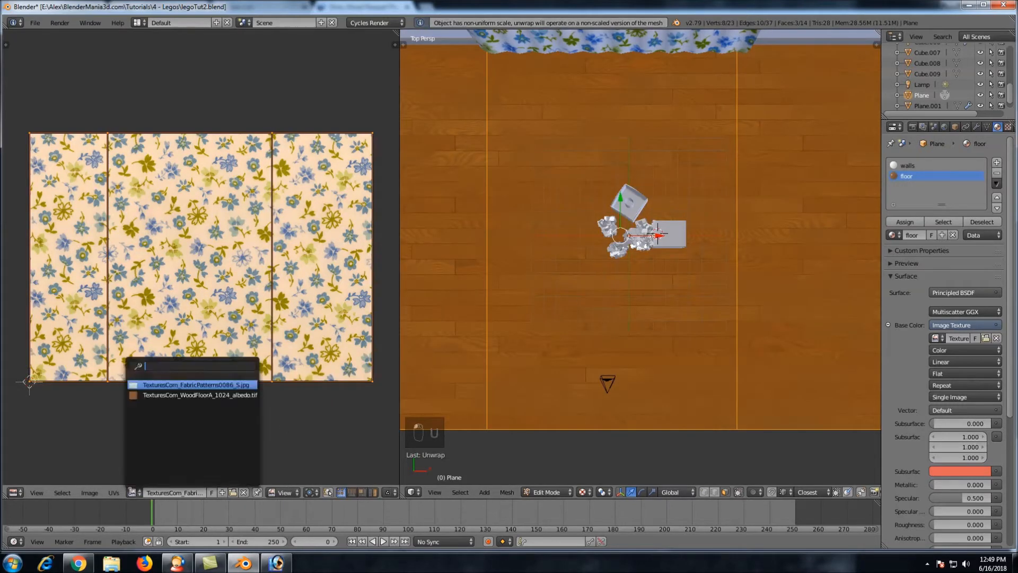
{"action": "left_click", "coordinate": [161, 397]}
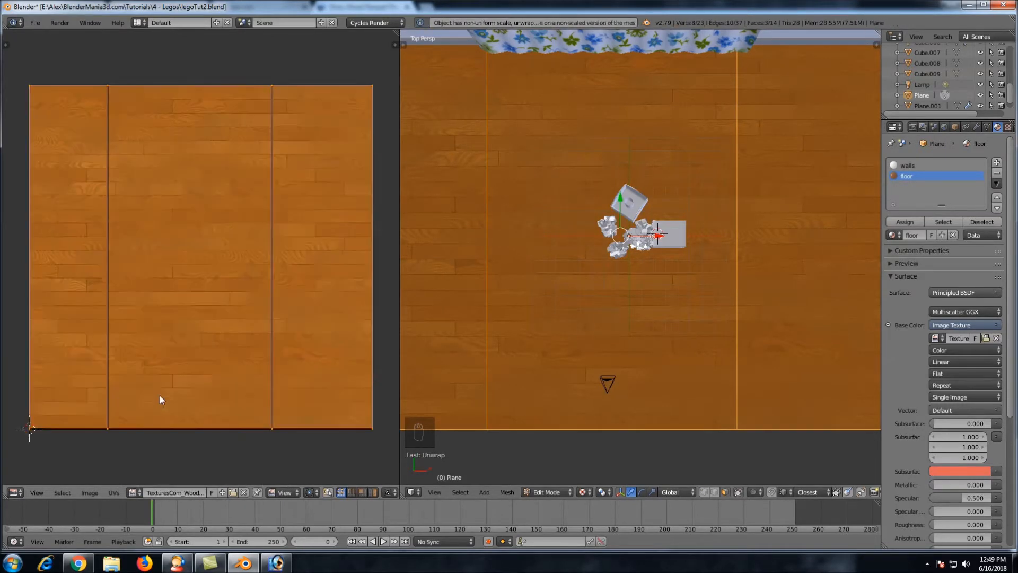
Scale the floor's UVs up to about 1.25 times while viewing through the camera, and return to Object Mode
{"action": "scroll", "coordinate": [628, 218], "scroll_direction": "down", "scroll_amount": 3}
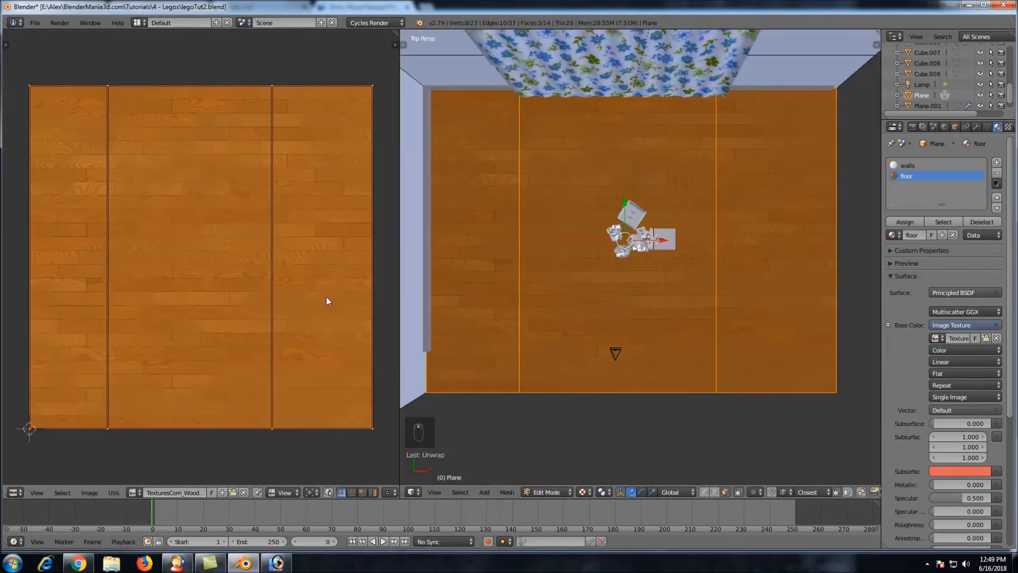
{"action": "key", "text": "s"}
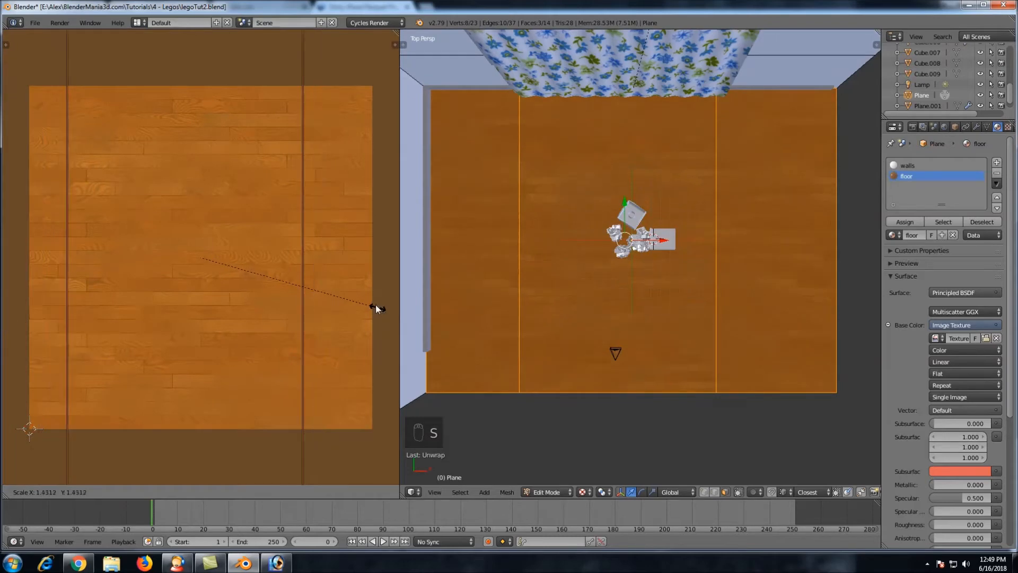
{"action": "right_click", "coordinate": [295, 278]}
{"action": "scroll", "coordinate": [680, 217], "scroll_direction": "up", "scroll_amount": 5}
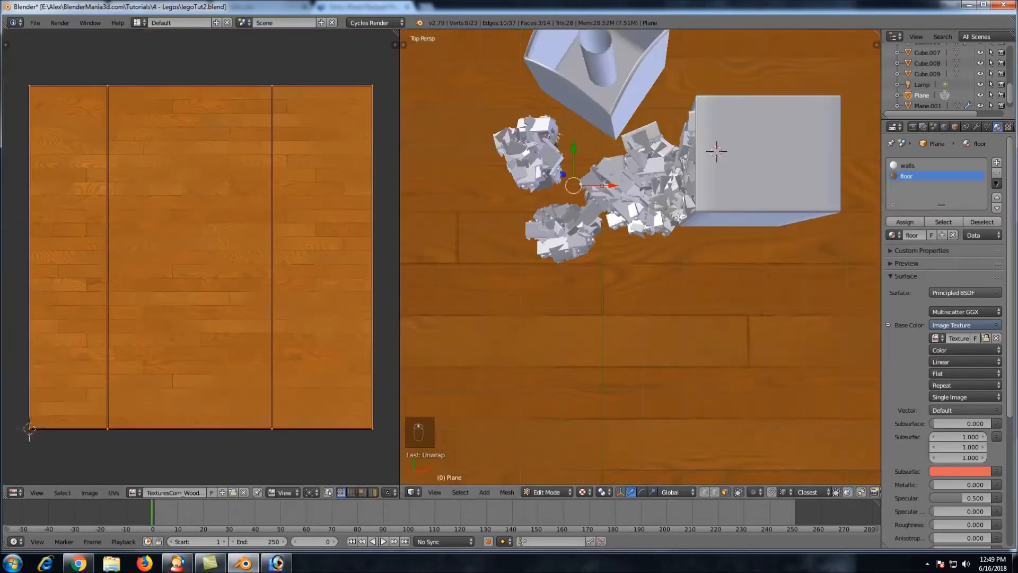
{"action": "key", "text": "KP_0"}
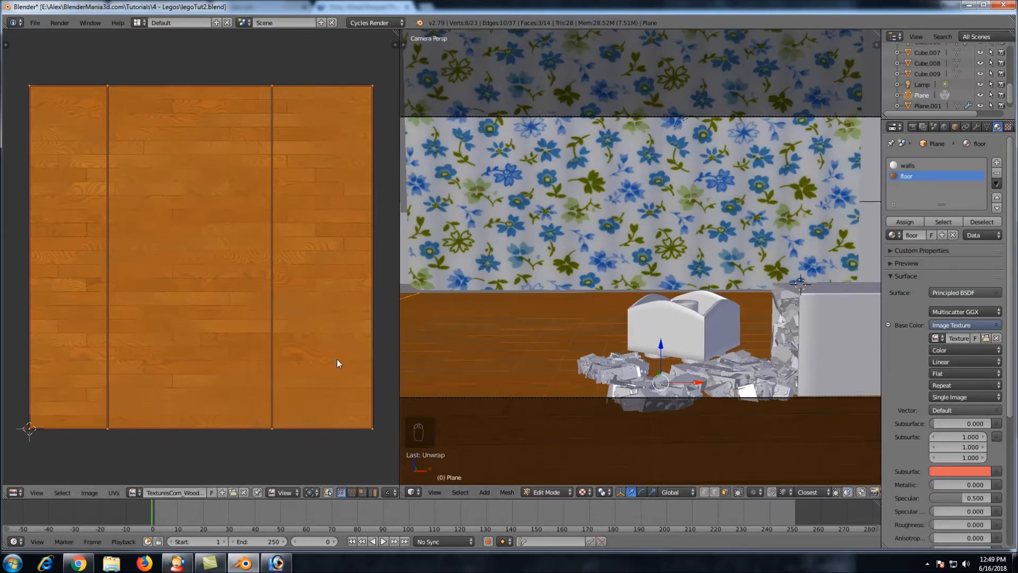
{"action": "key", "text": "s"}
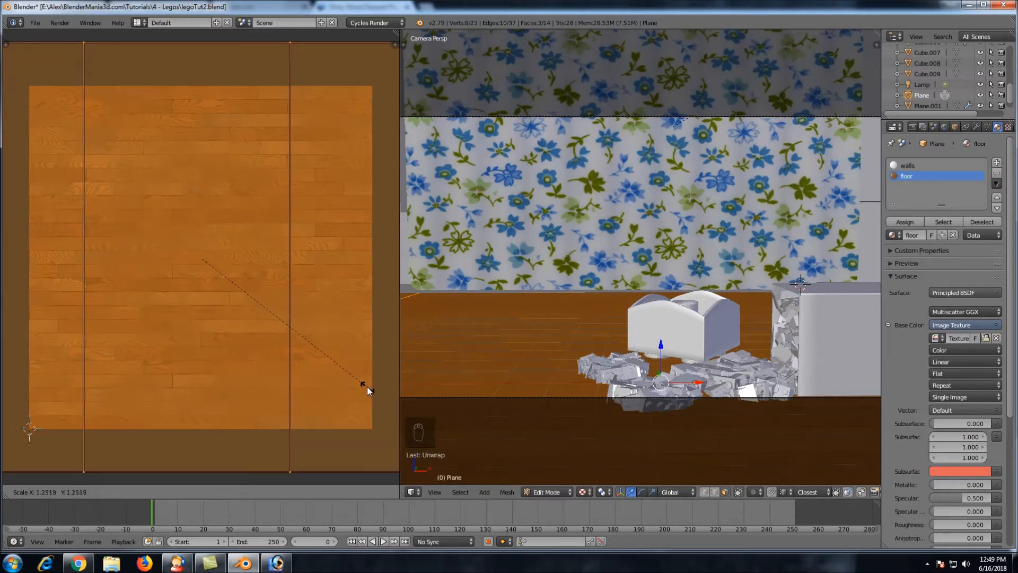
{"action": "left_click", "coordinate": [367, 386]}
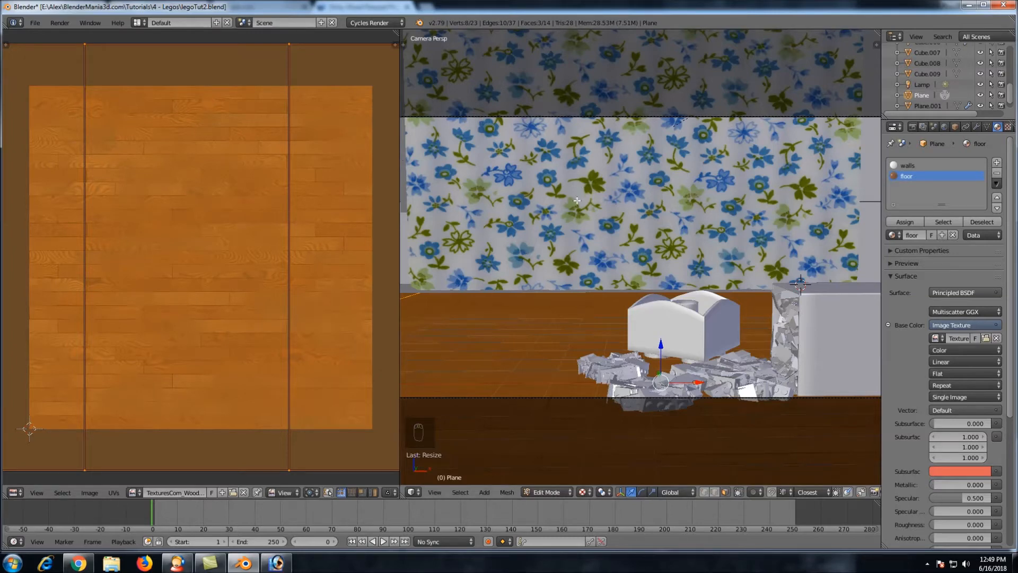
{"action": "key", "text": "Tab"}
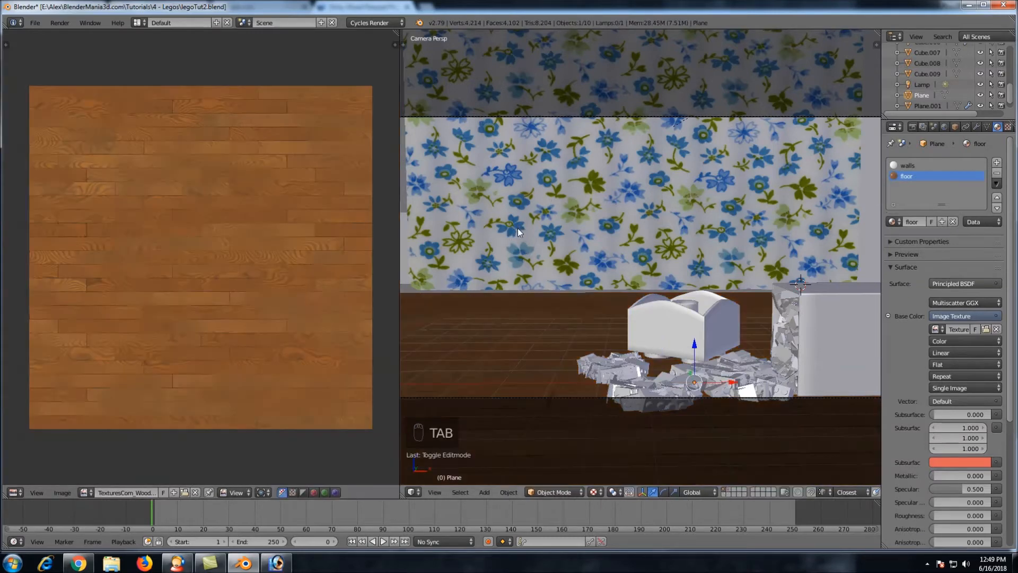
Switch the image editor area to the Node Editor and save the scene over legoTut2.blend
{"action": "left_click", "coordinate": [19, 491]}
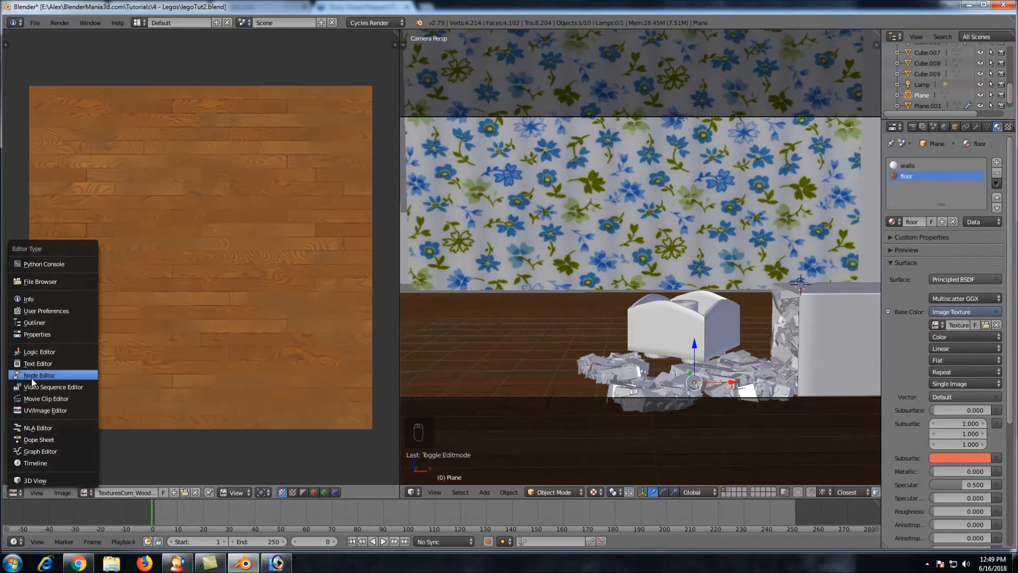
{"action": "left_click", "coordinate": [31, 376]}
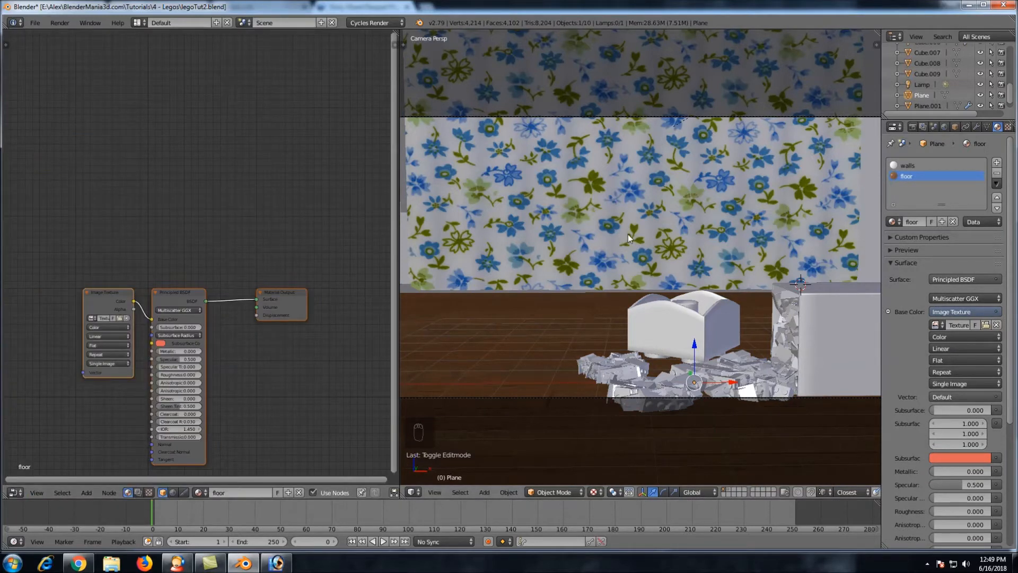
{"action": "key", "text": "ctrl+s"}
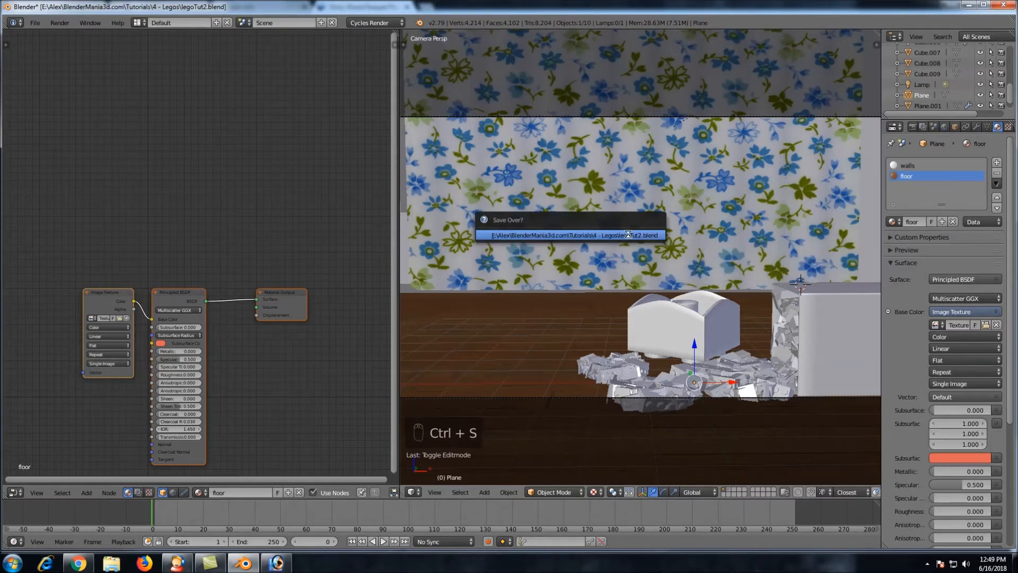
{"action": "left_click", "coordinate": [627, 234]}
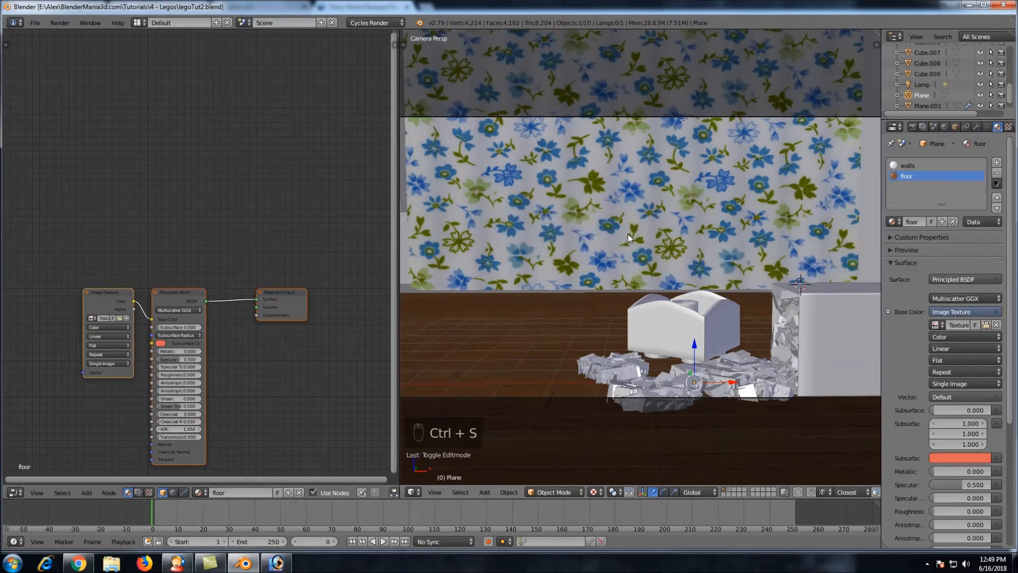
Preview the scene with Rendered viewport shading and examine the wood floor, LEGO pieces and curtain from the camera and nearby angles
{"action": "left_click", "coordinate": [593, 492]}
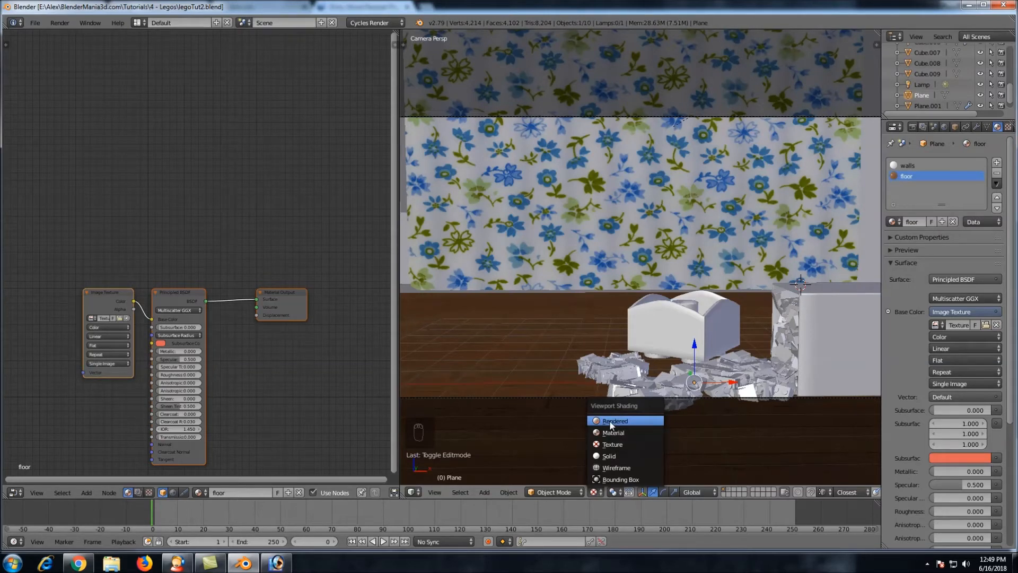
{"action": "left_click", "coordinate": [611, 422]}
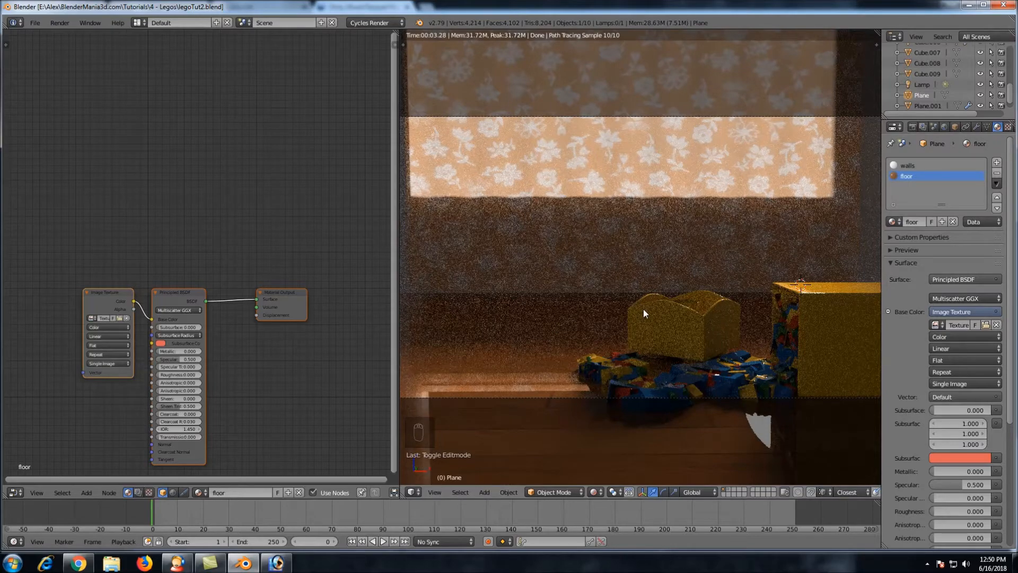
{"action": "scroll", "coordinate": [644, 310], "scroll_direction": "down", "scroll_amount": 5}
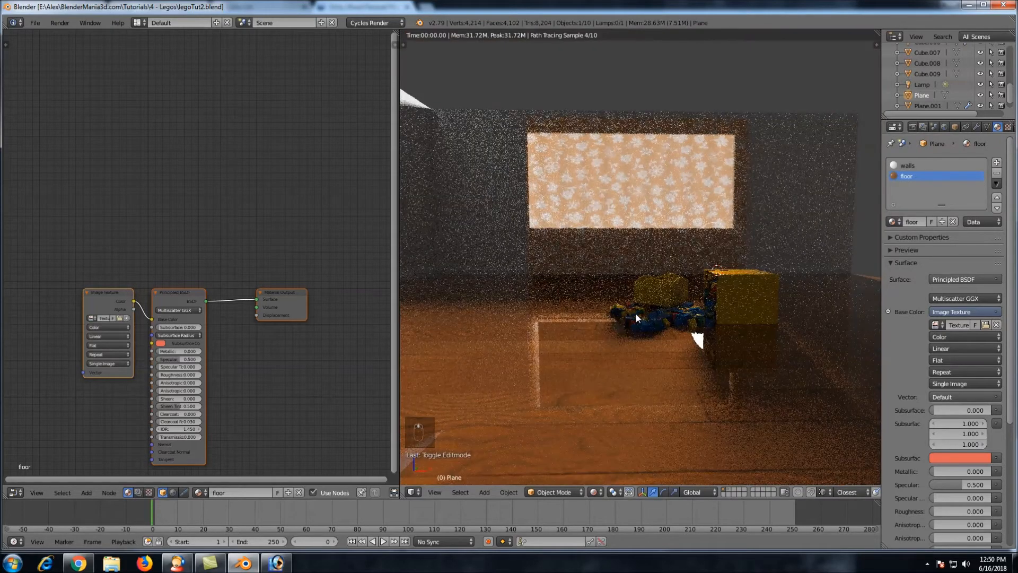
{"action": "scroll", "coordinate": [626, 340], "scroll_direction": "up", "scroll_amount": 1}
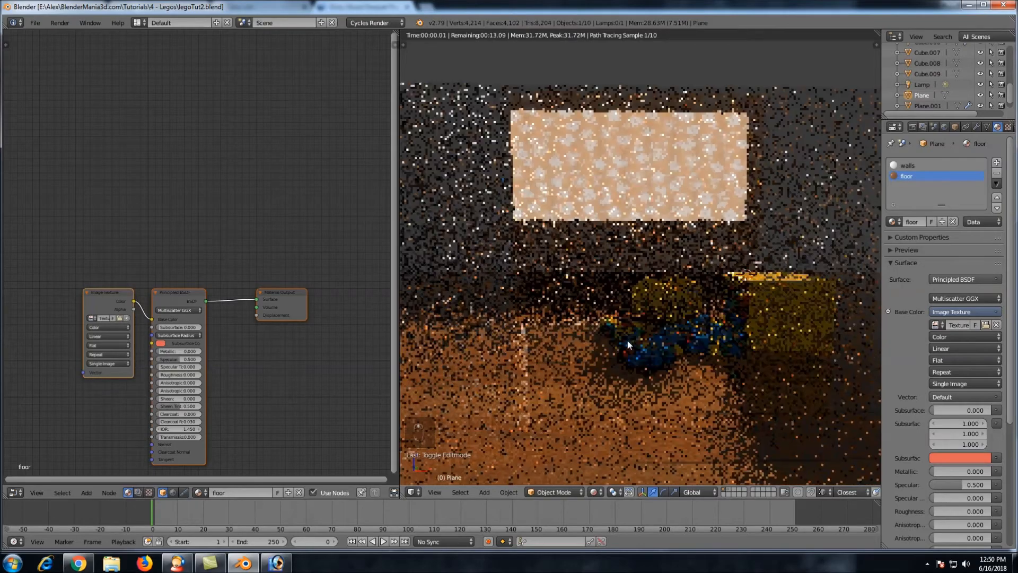
{"action": "scroll", "coordinate": [627, 340], "scroll_direction": "up", "scroll_amount": 1}
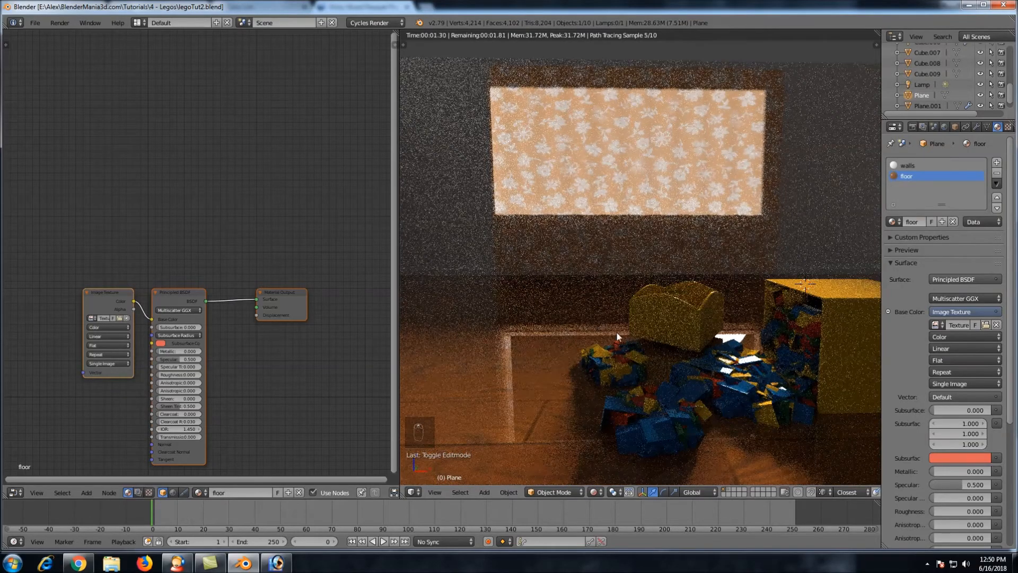
{"action": "scroll", "coordinate": [604, 353], "scroll_direction": "up", "scroll_amount": 4}
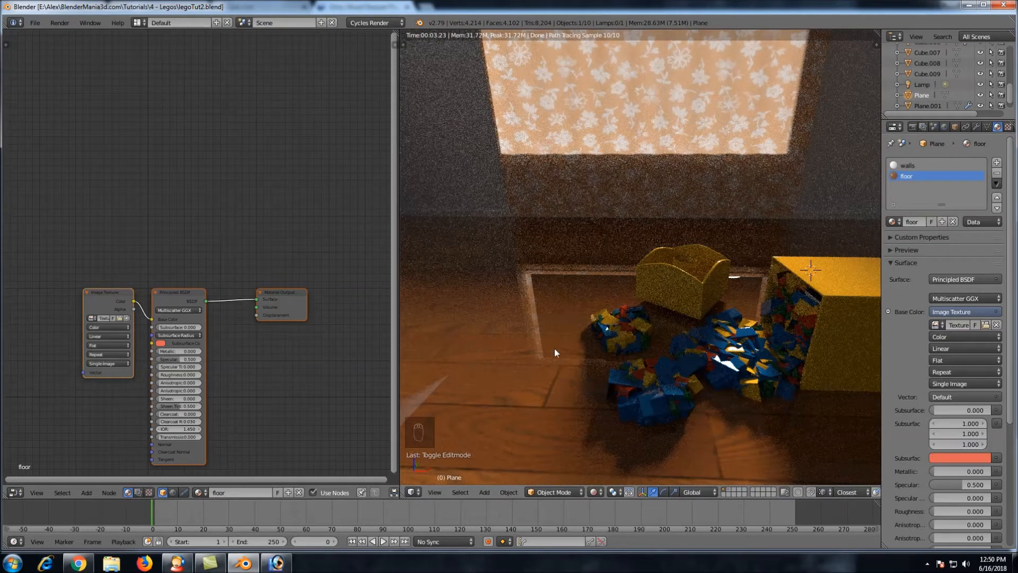
{"action": "middle_click_drag", "start_coordinate": [631, 349], "coordinate": [636, 331]}
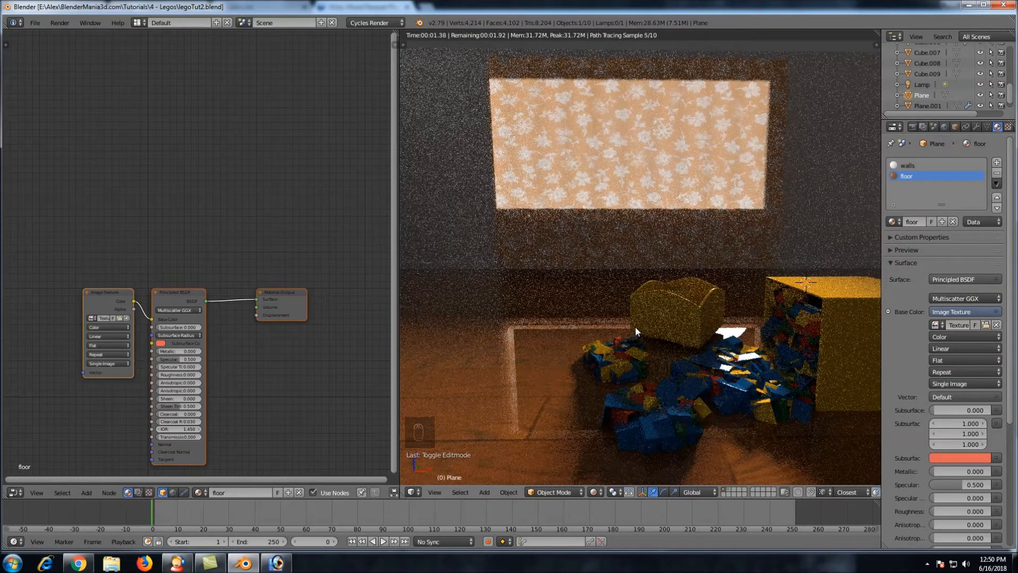
{"action": "key", "text": "KP_0"}
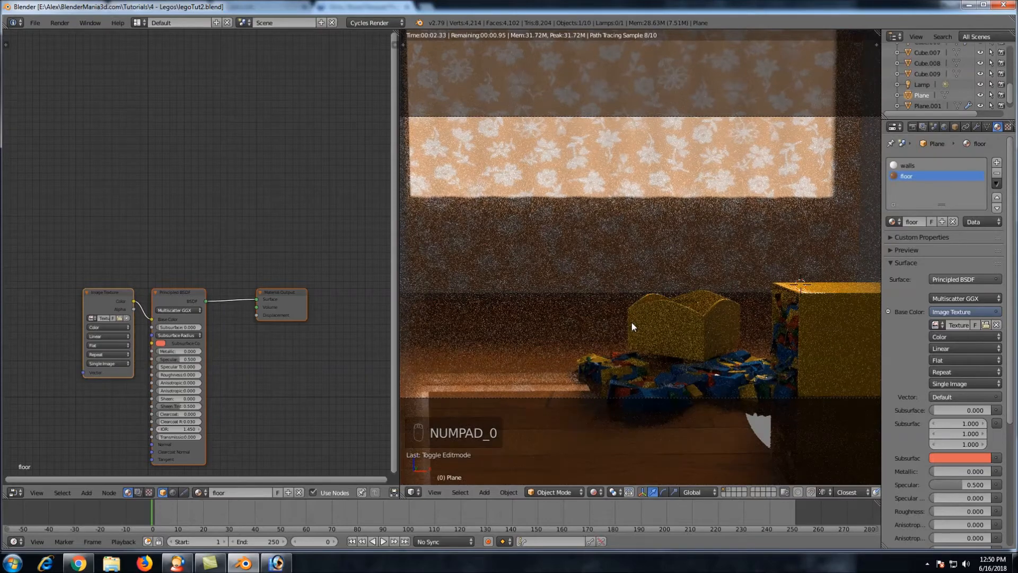
{"action": "scroll", "coordinate": [631, 322], "scroll_direction": "down", "scroll_amount": 2}
{"action": "scroll", "coordinate": [631, 322], "scroll_direction": "up", "scroll_amount": 1}
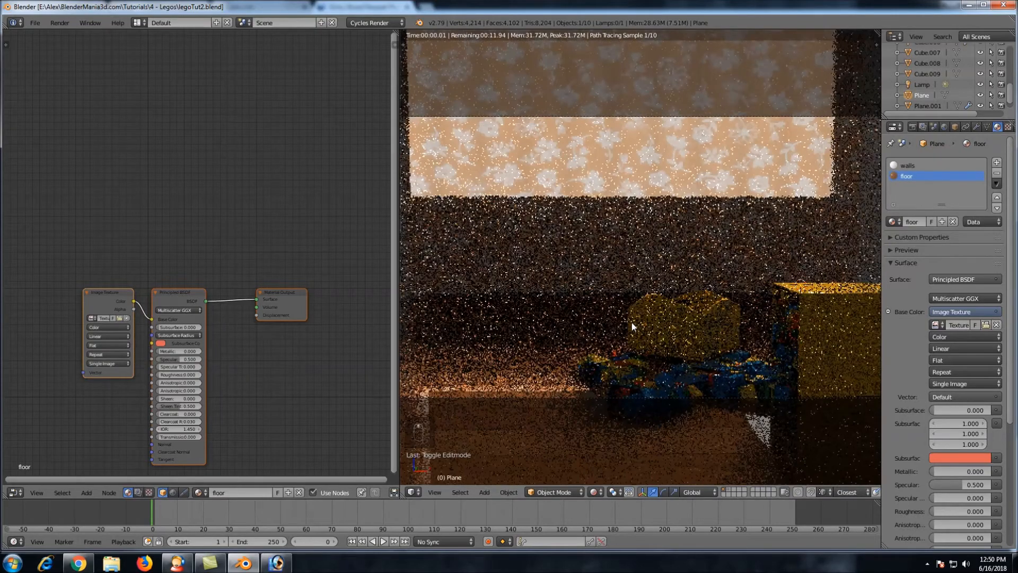
{"action": "middle_click", "coordinate": [632, 322]}
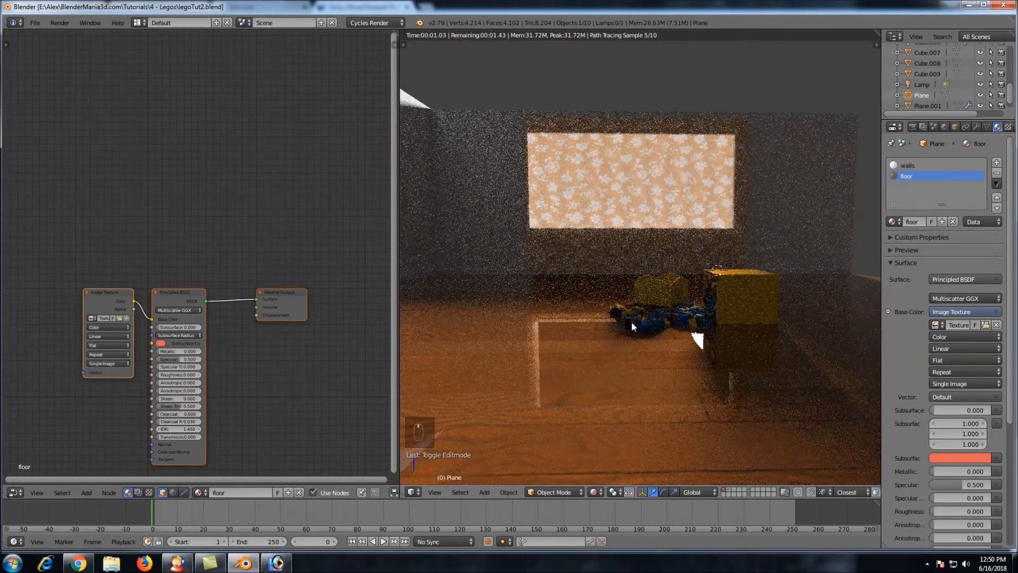
Add an Image Texture node to the floor material and load TexturesCom_WoodFloorA_1024_roughness.tiff into it
{"action": "middle_click_drag", "start_coordinate": [236, 348], "coordinate": [296, 254]}
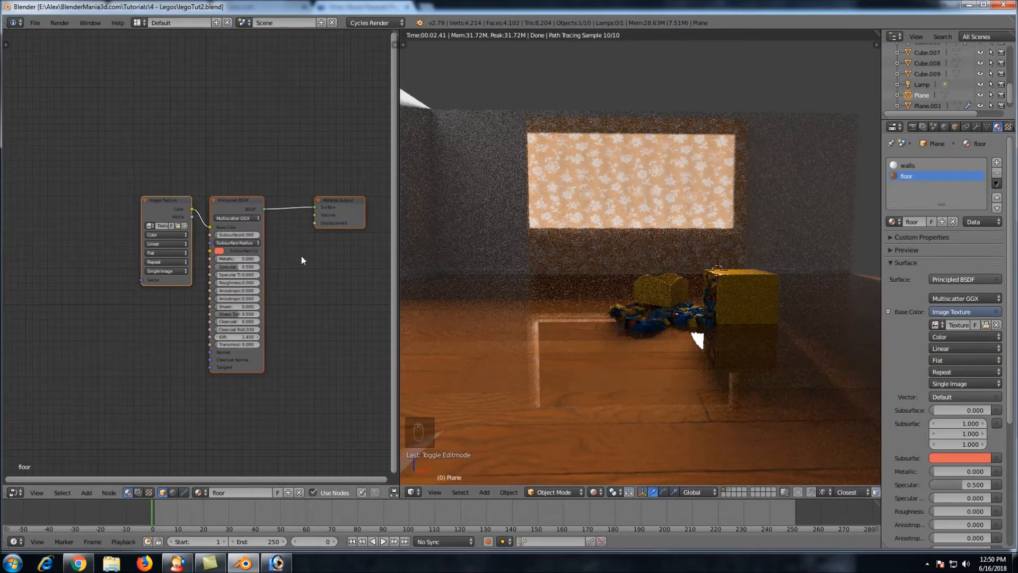
{"action": "middle_click_drag", "start_coordinate": [186, 328], "coordinate": [190, 296]}
{"action": "key", "text": "shift+a"}
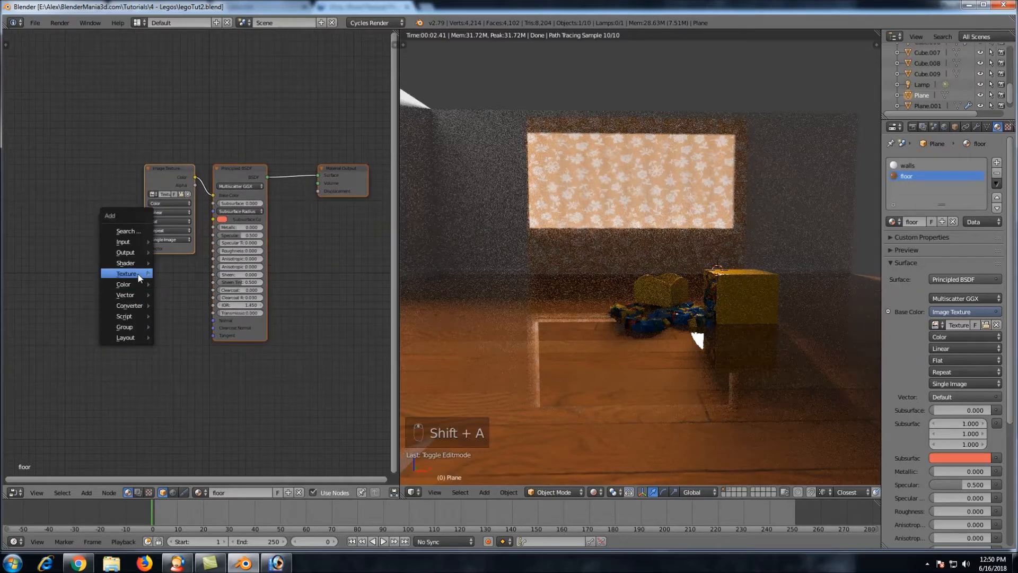
{"action": "mouse_move", "coordinate": [160, 274]}
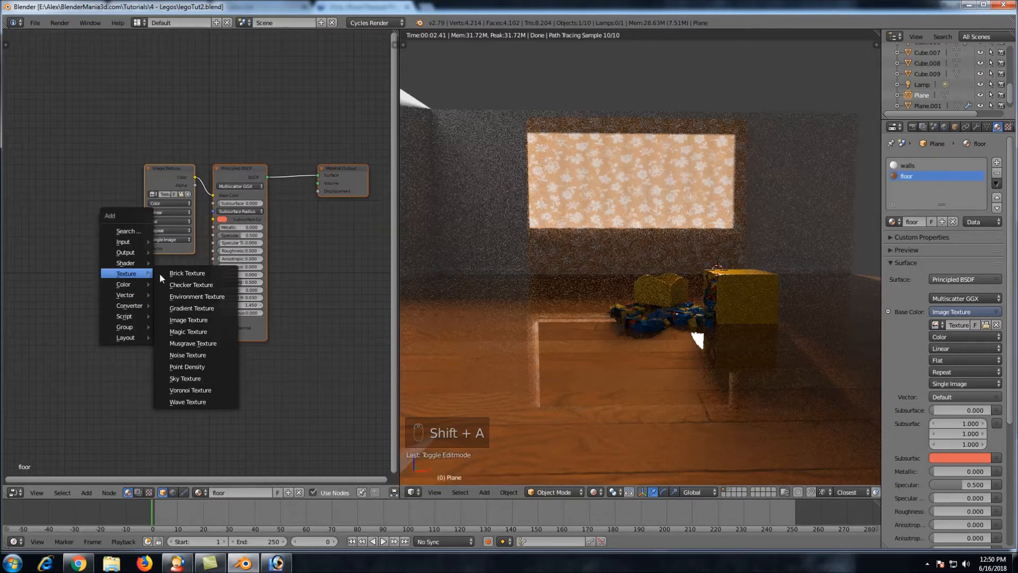
{"action": "left_click", "coordinate": [195, 320]}
{"action": "left_click", "coordinate": [123, 313]}
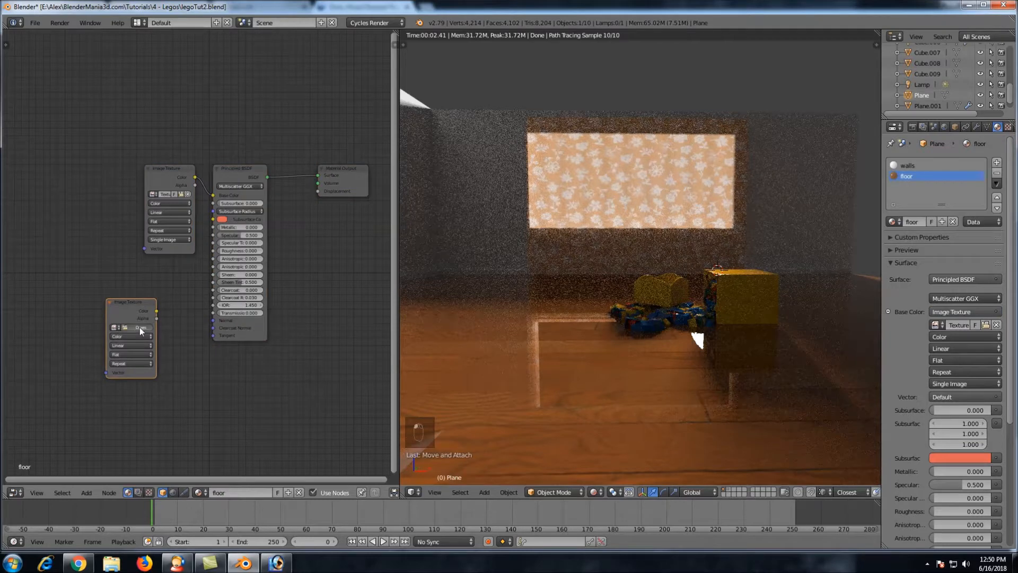
{"action": "left_click", "coordinate": [139, 327]}
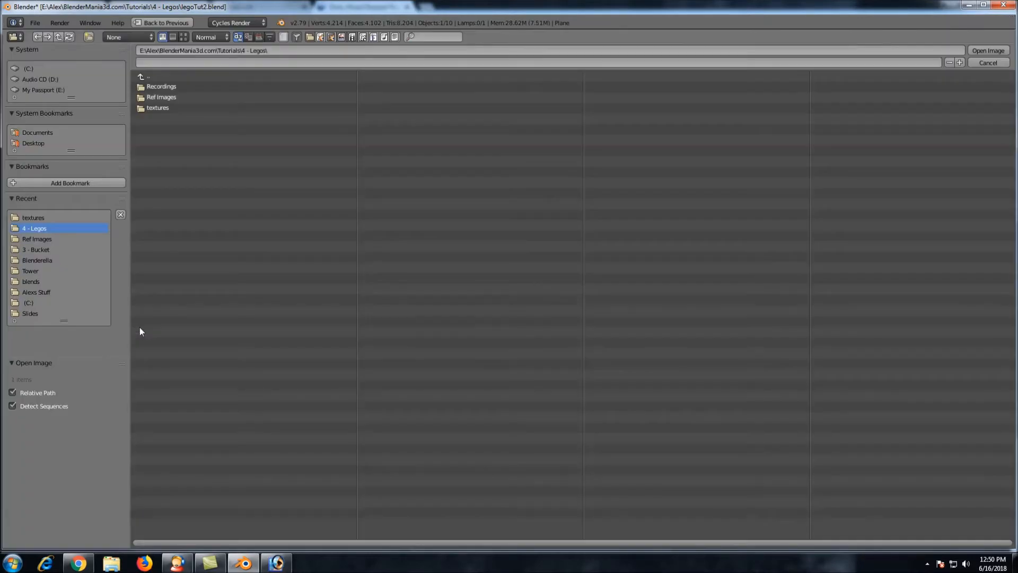
{"action": "left_click", "coordinate": [174, 106]}
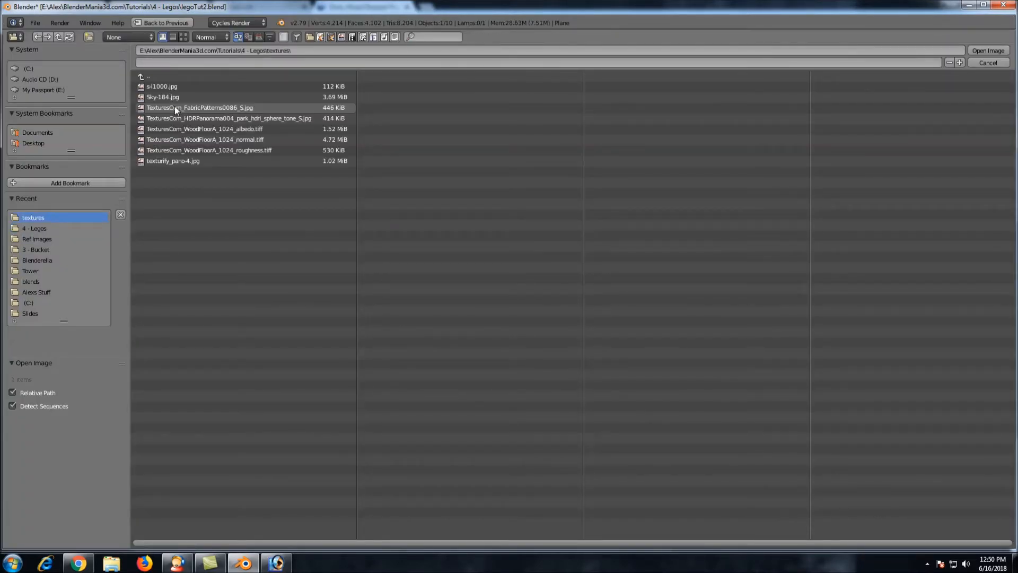
{"action": "left_click", "coordinate": [225, 150]}
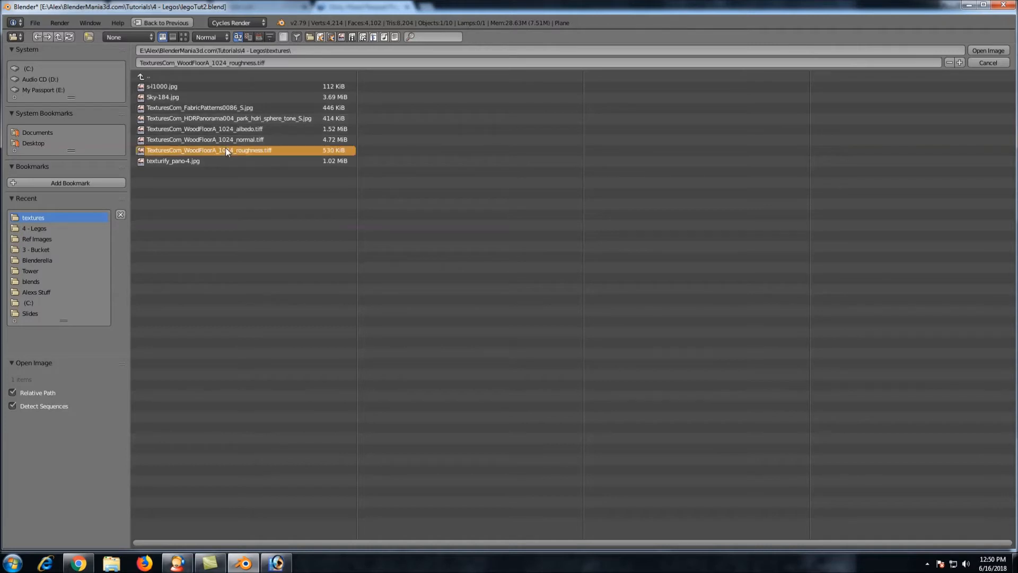
{"action": "double_click", "coordinate": [226, 150]}
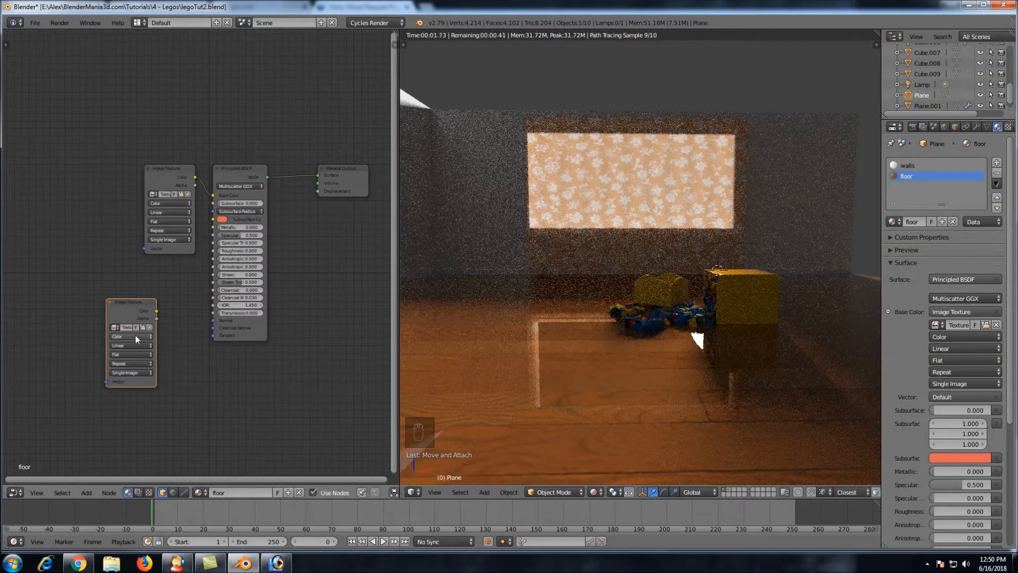
Set the roughness texture node to Non-Color Data and space both Image Texture nodes away from the Principled BSDF
{"action": "left_click", "coordinate": [135, 338]}
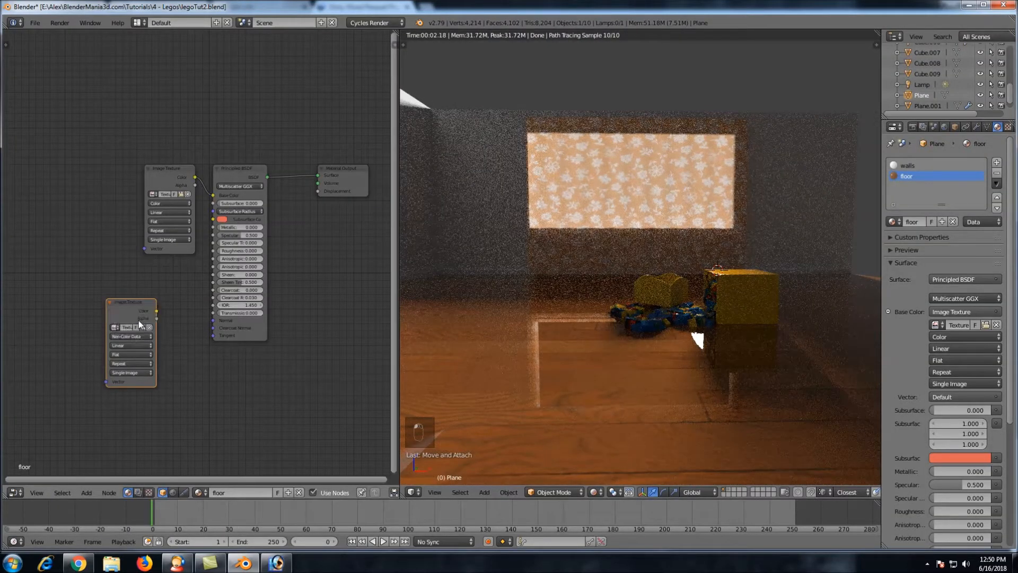
{"action": "left_click_drag", "start_coordinate": [129, 300], "coordinate": [106, 283]}
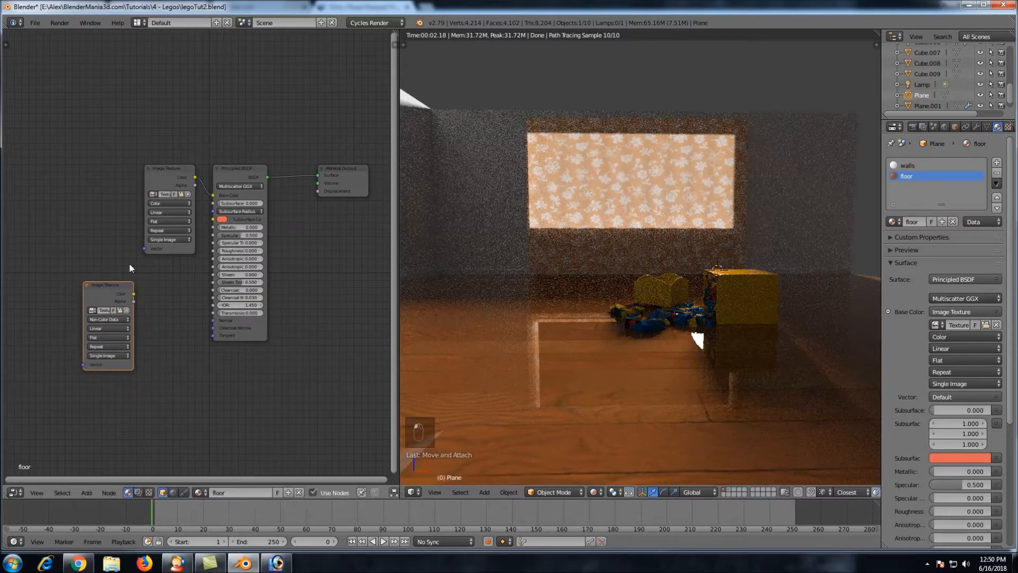
{"action": "left_click_drag", "start_coordinate": [180, 170], "coordinate": [151, 149]}
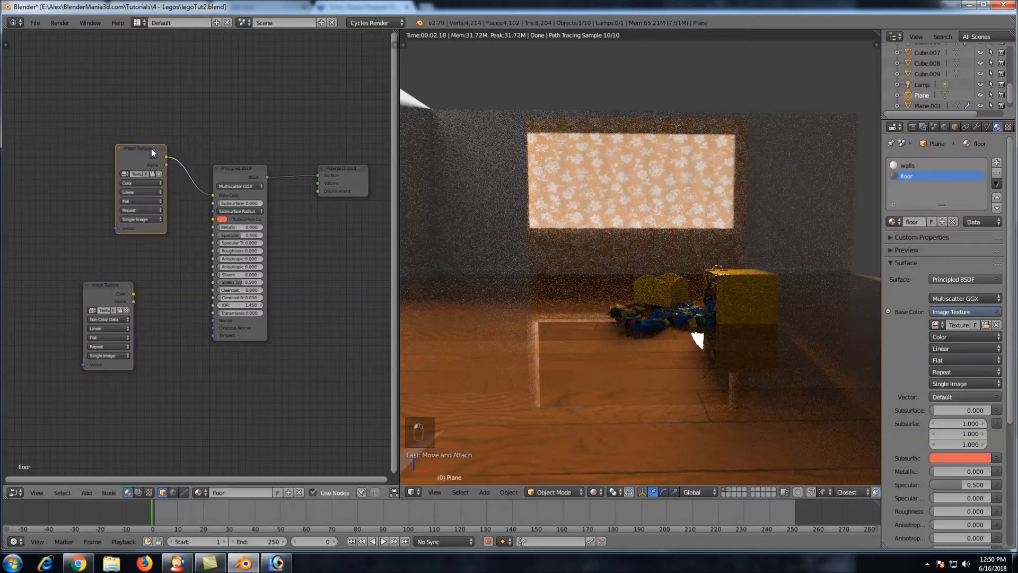
{"action": "left_click_drag", "start_coordinate": [115, 285], "coordinate": [123, 287]}
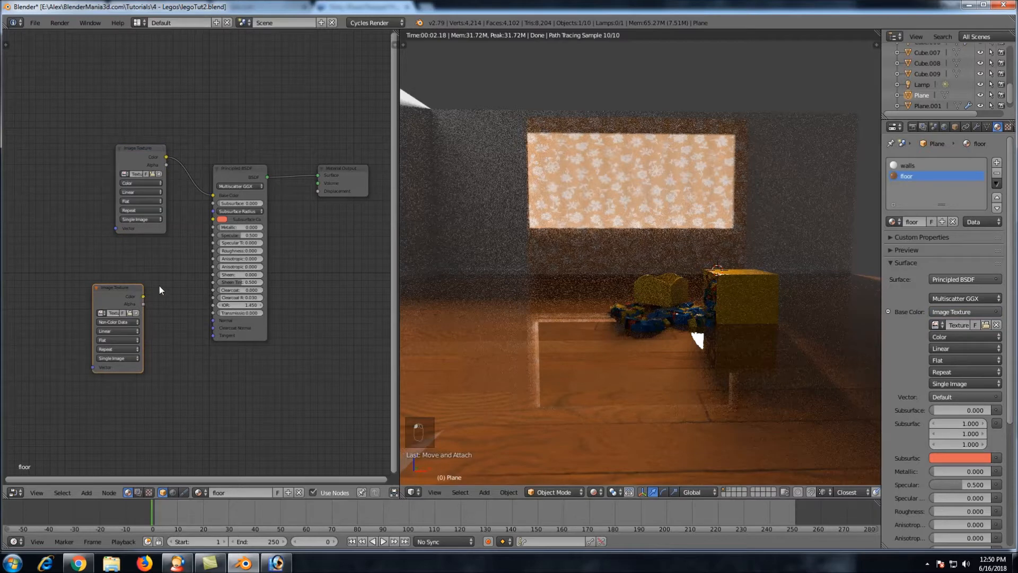
{"action": "scroll", "coordinate": [236, 285], "scroll_direction": "up", "scroll_amount": 2}
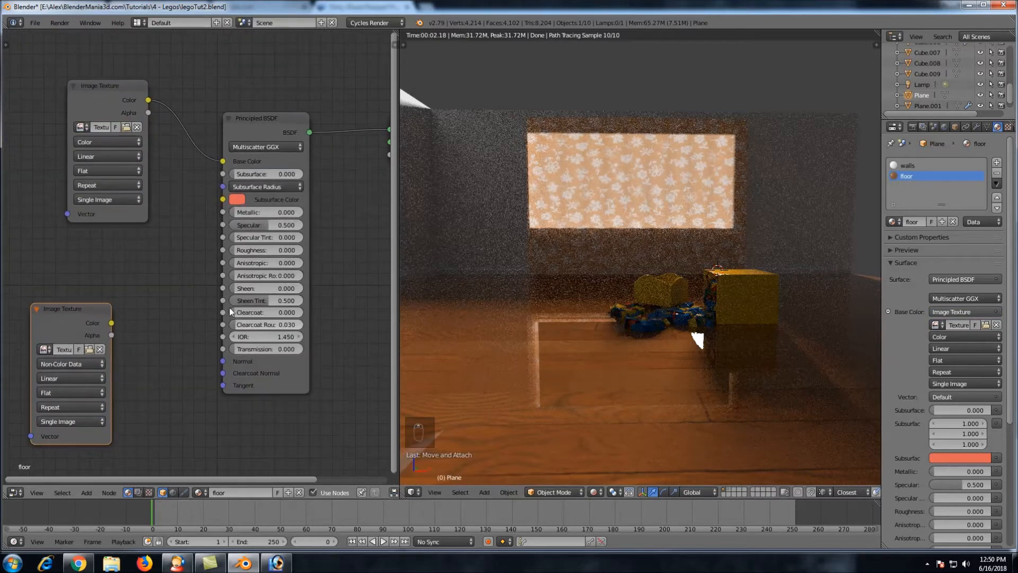
{"action": "middle_click_drag", "start_coordinate": [199, 303], "coordinate": [214, 302]}
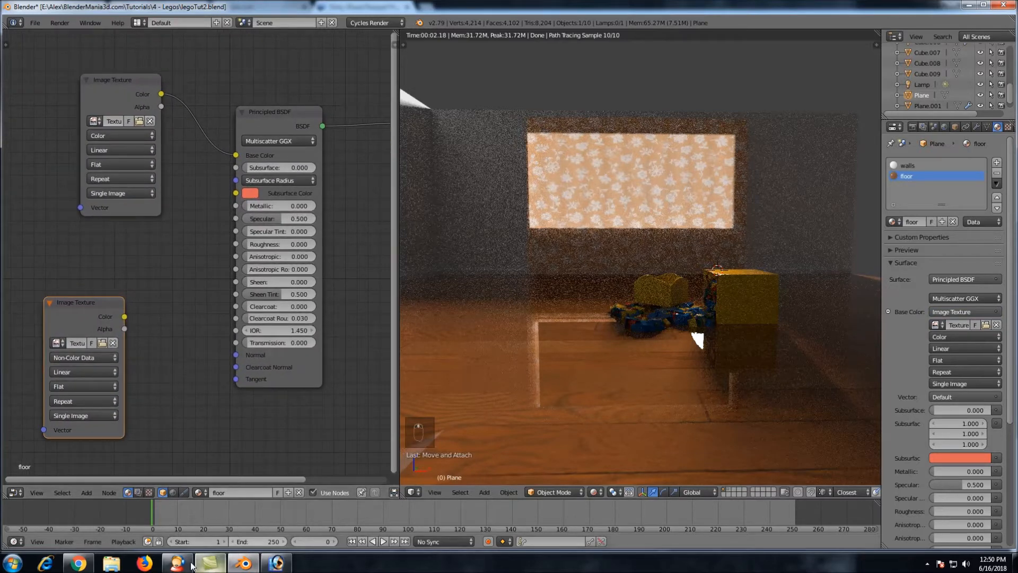
Switch to Chrome, examine the roughness map's preview on the textures.com parquet page, and return to Blender
{"action": "left_click", "coordinate": [78, 563]}
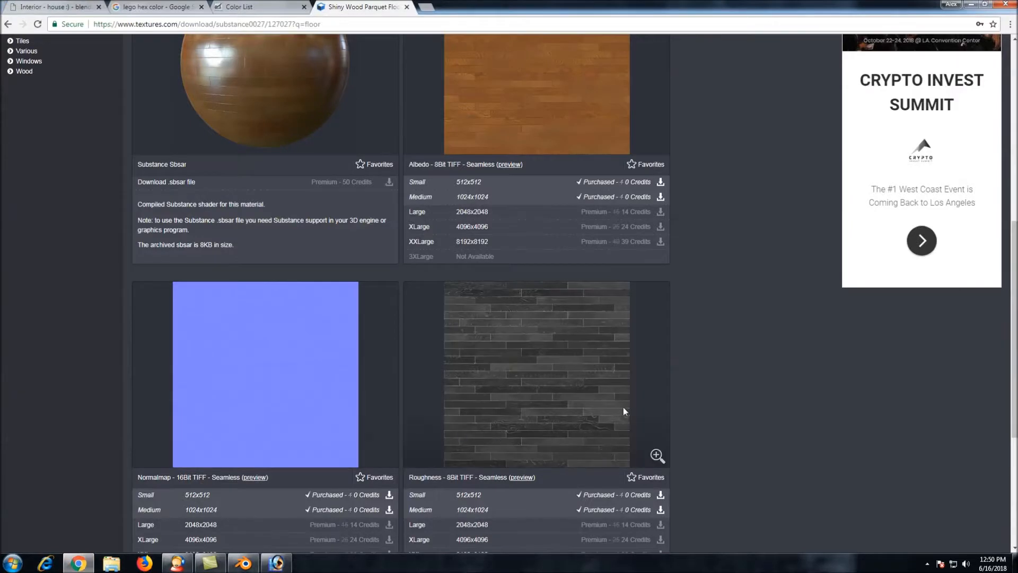
{"action": "left_click", "coordinate": [657, 455]}
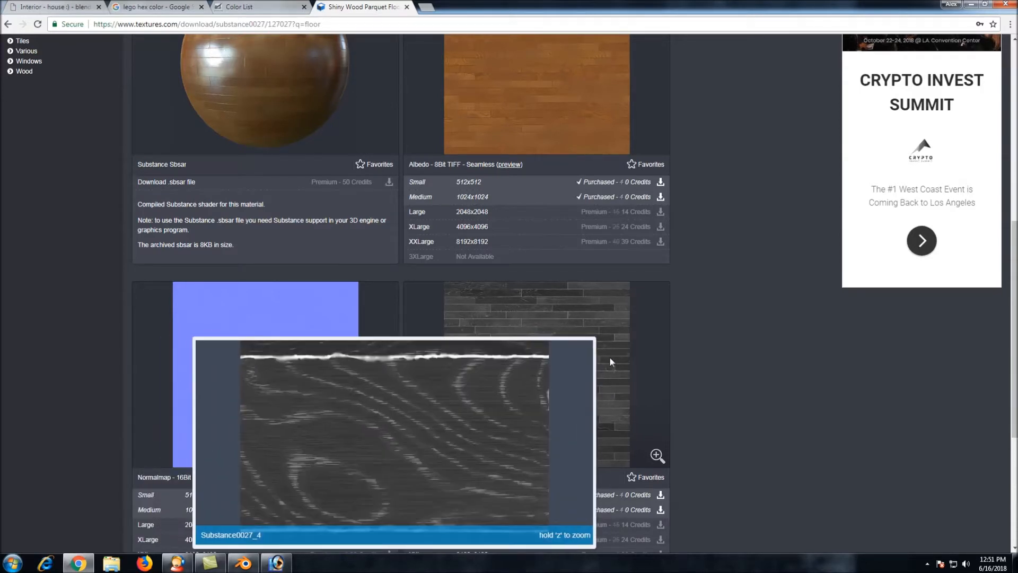
{"action": "right_click", "coordinate": [648, 368]}
{"action": "left_click", "coordinate": [689, 329]}
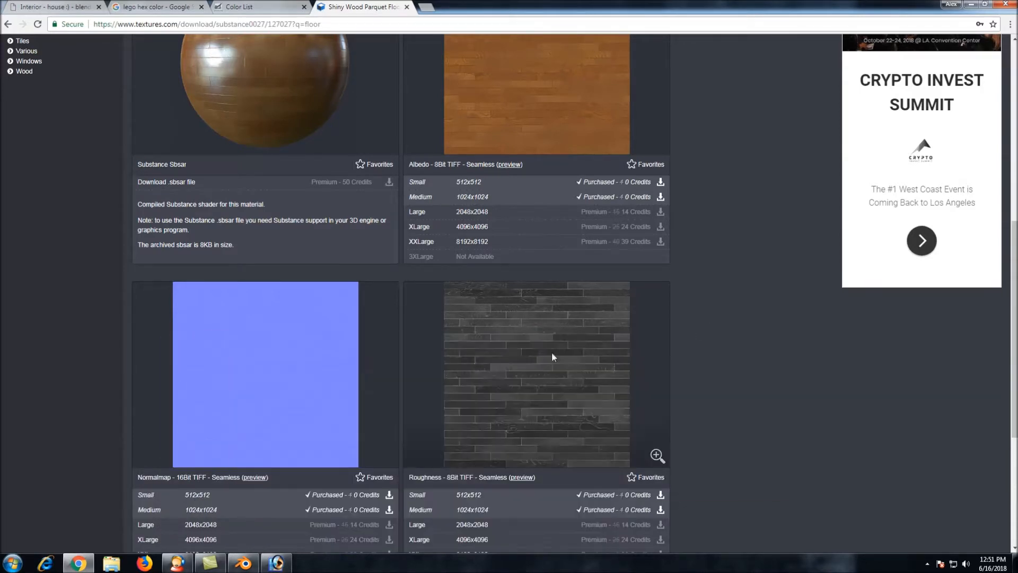
{"action": "left_click", "coordinate": [243, 563]}
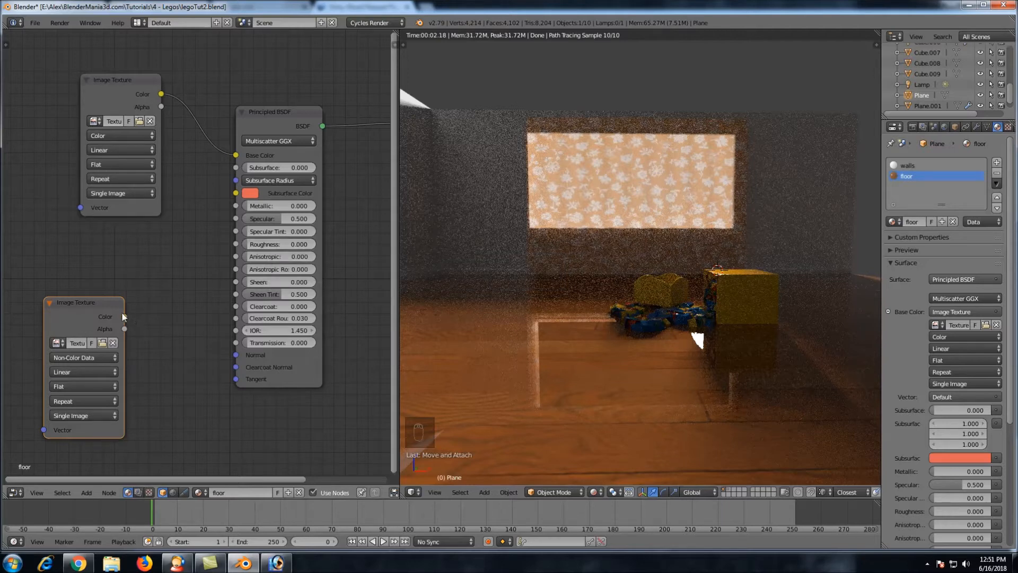
Connect the roughness texture's Color output to the Principled BSDF's Roughness input, comparing the rendered floor without and with the link
{"action": "left_click_drag", "start_coordinate": [127, 317], "coordinate": [137, 317]}
{"action": "left_click_drag", "start_coordinate": [167, 271], "coordinate": [228, 242]}
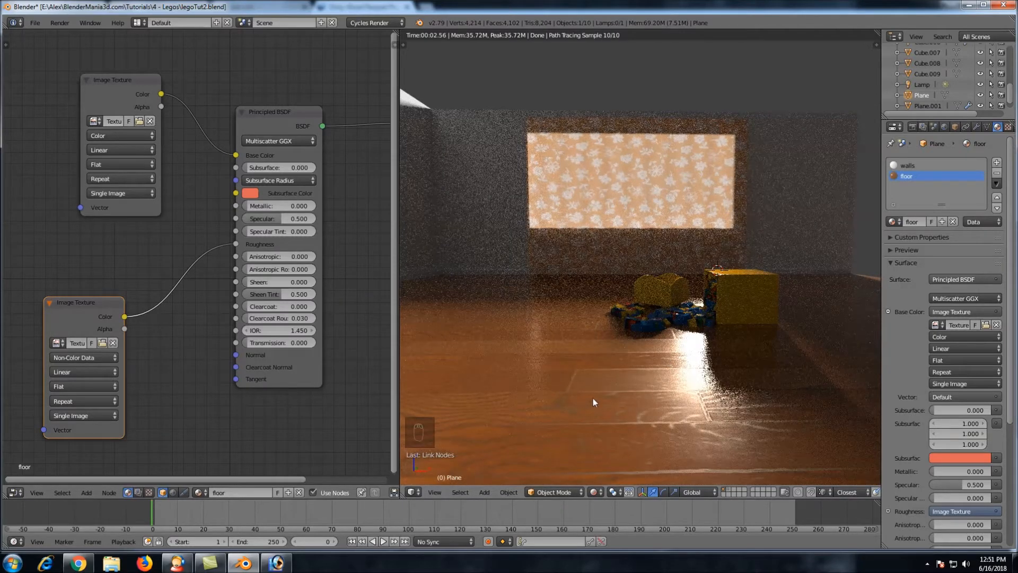
{"action": "left_click_drag", "start_coordinate": [235, 244], "coordinate": [216, 247]}
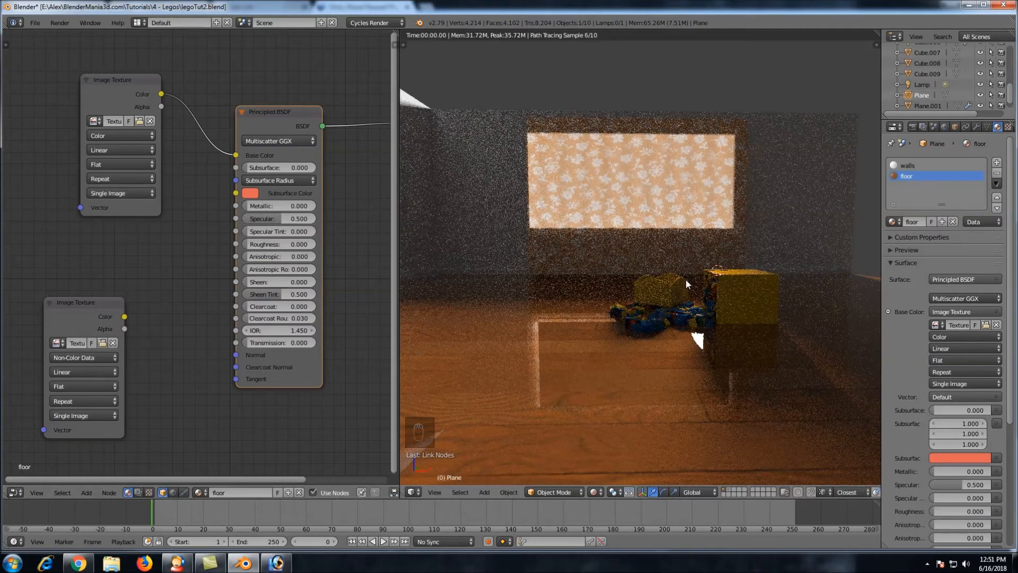
{"action": "key", "text": "KP_0"}
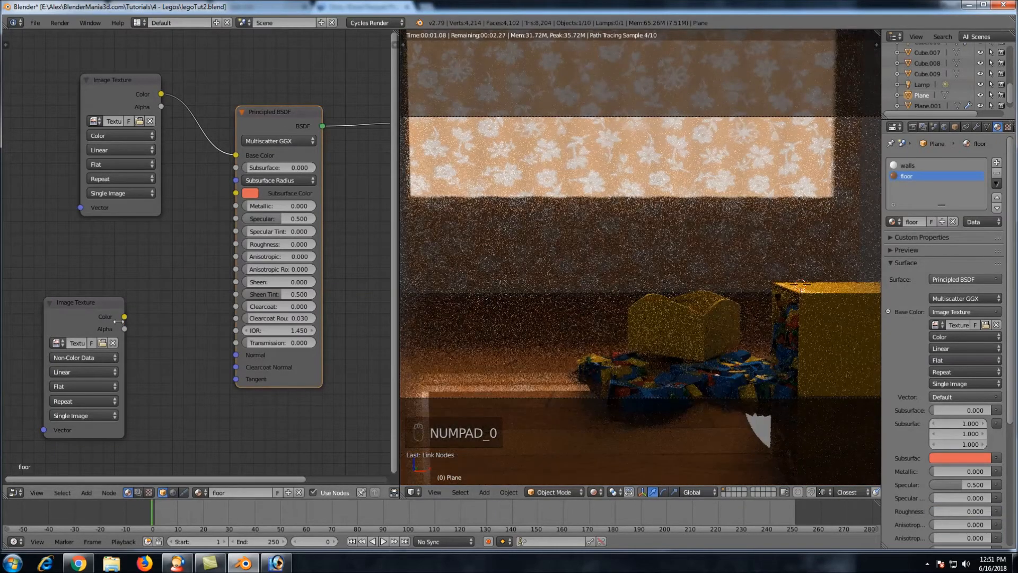
{"action": "left_click_drag", "start_coordinate": [127, 316], "coordinate": [228, 240]}
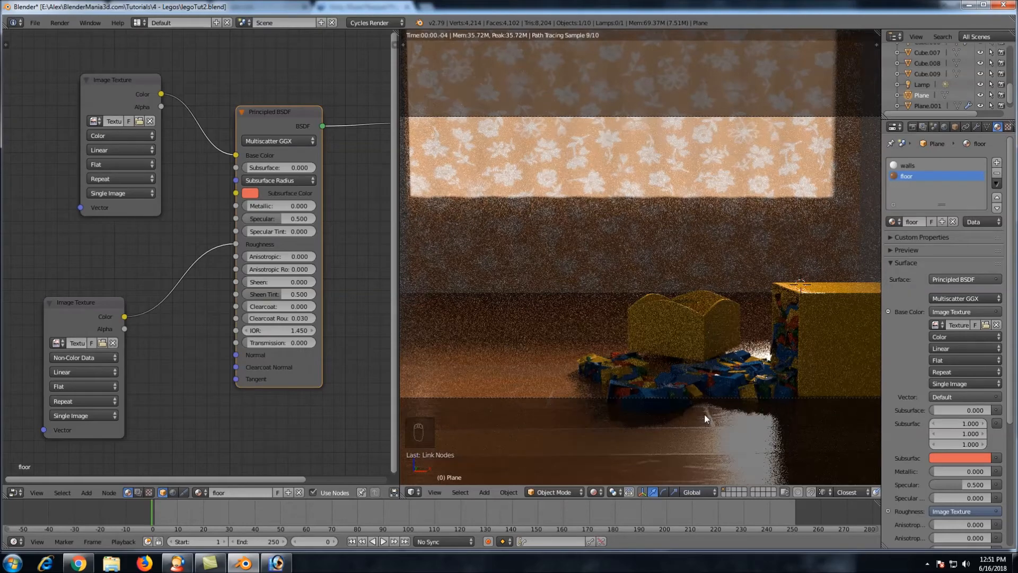
{"action": "middle_click_drag", "start_coordinate": [704, 414], "coordinate": [704, 415]}
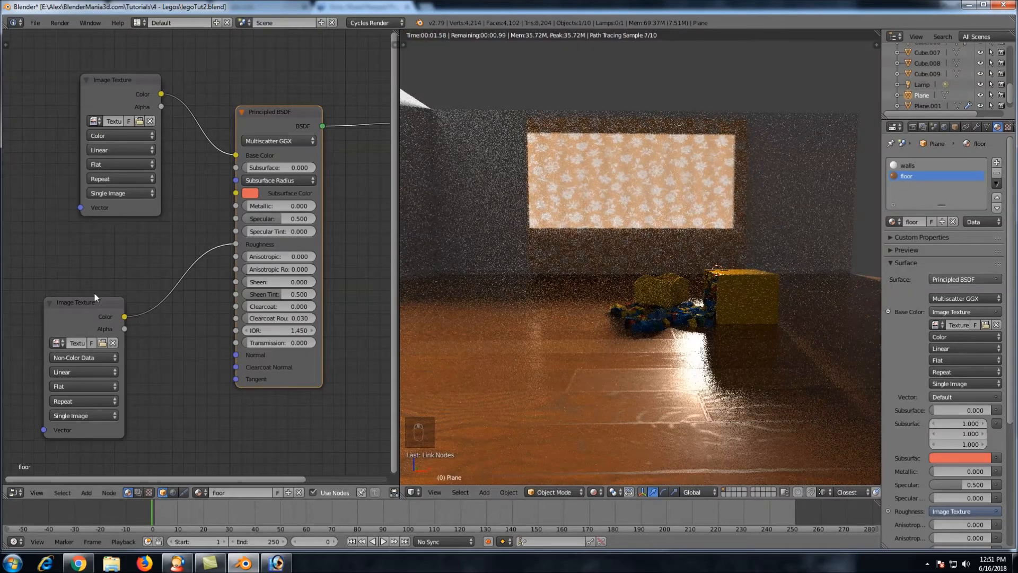
Tuck the roughness node under the albedo node and add an Image Texture node below it with TexturesCom_WoodFloorA_1024_normal.tiff
{"action": "left_click_drag", "start_coordinate": [93, 301], "coordinate": [119, 224]}
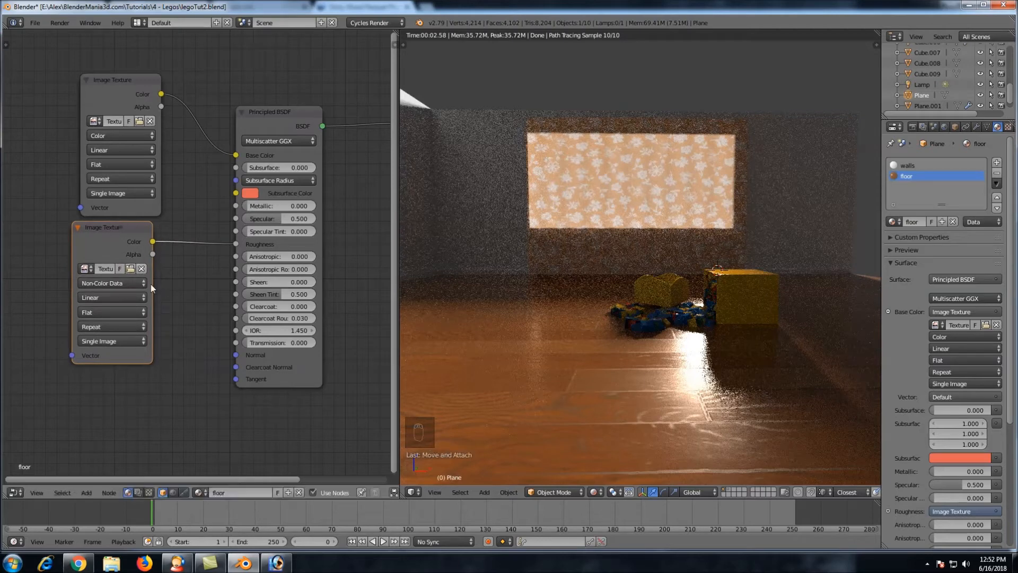
{"action": "middle_click_drag", "start_coordinate": [179, 397], "coordinate": [188, 282]}
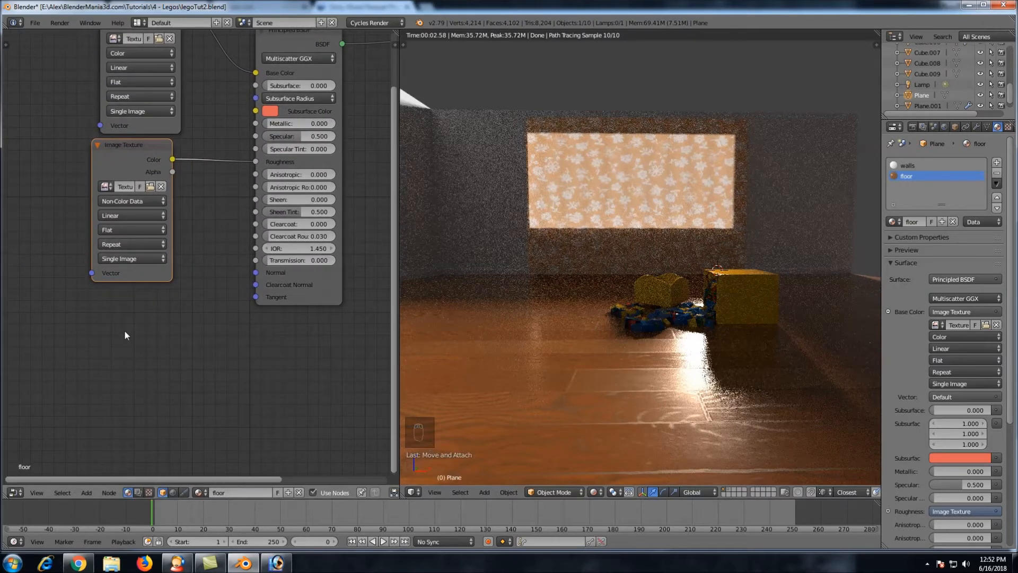
{"action": "key", "text": "shift+a"}
{"action": "mouse_move", "coordinate": [125, 331]}
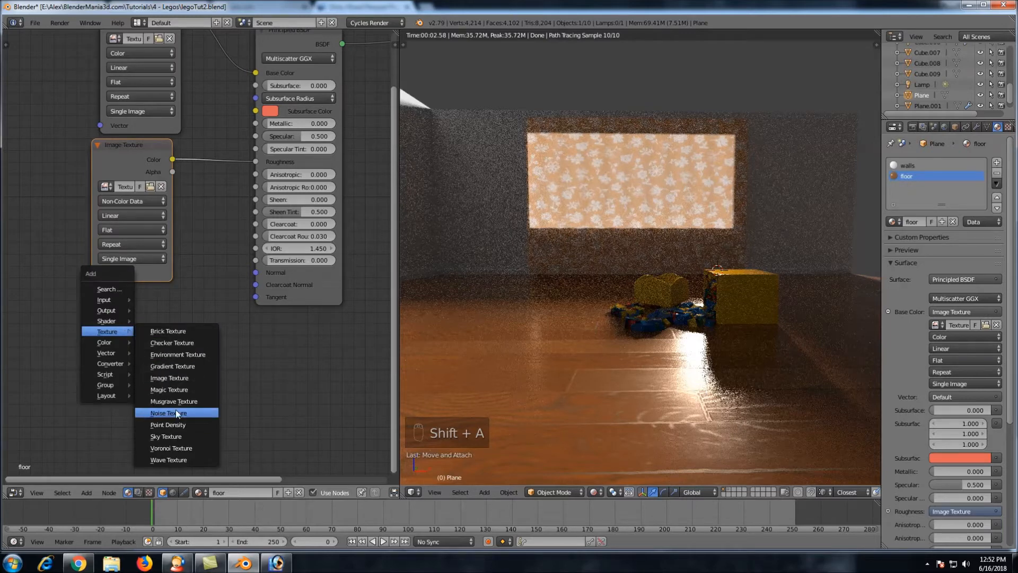
{"action": "left_click", "coordinate": [182, 377]}
{"action": "left_click", "coordinate": [110, 300]}
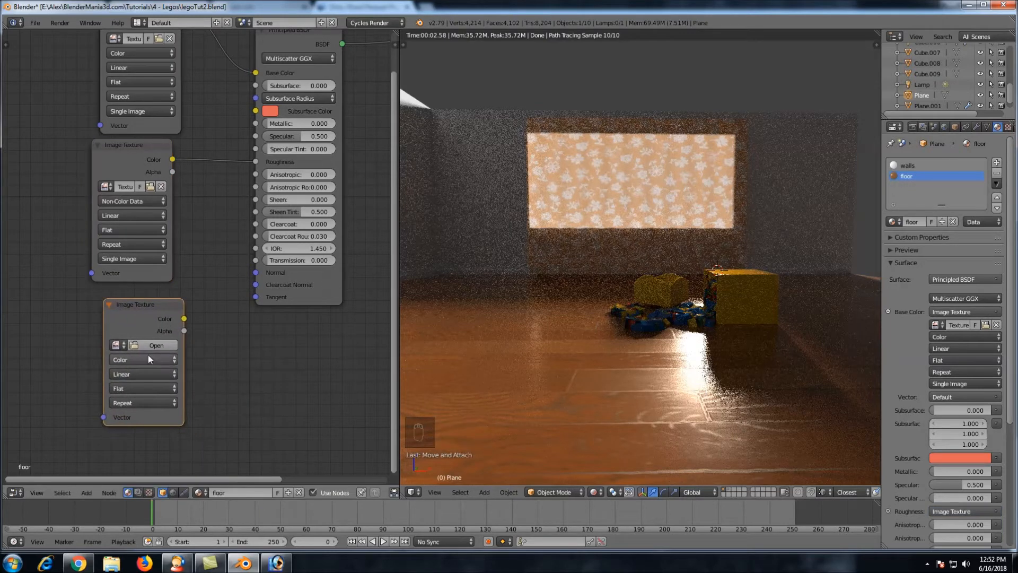
{"action": "left_click", "coordinate": [148, 346]}
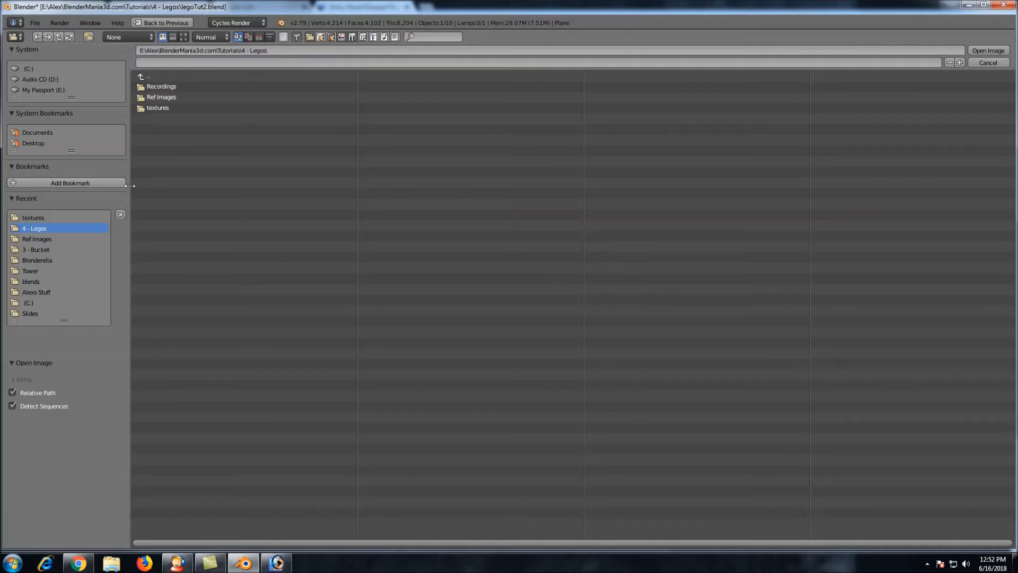
{"action": "left_click", "coordinate": [159, 109]}
{"action": "left_click", "coordinate": [201, 141]}
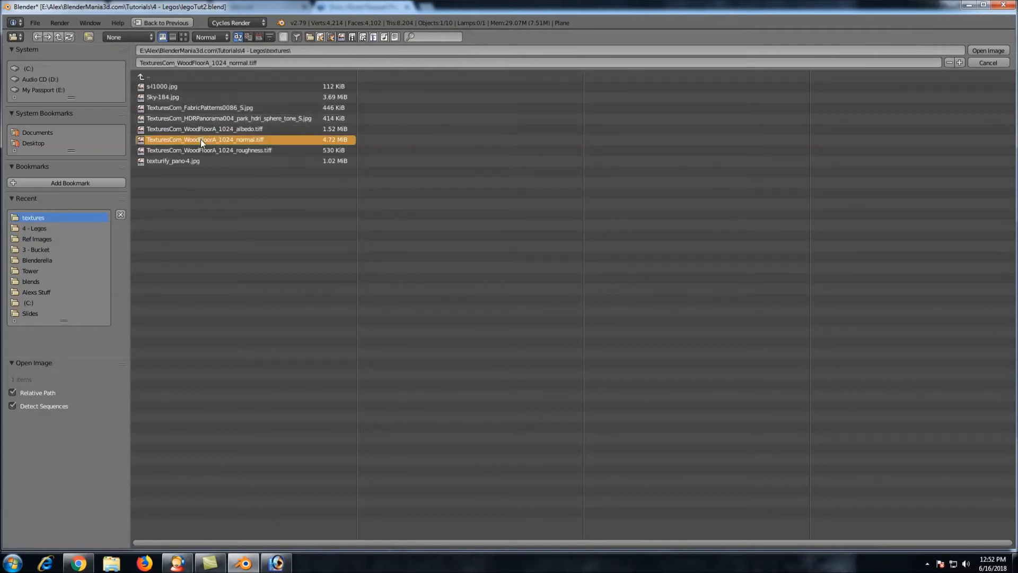
{"action": "double_click", "coordinate": [200, 138]}
Set the normal texture node to Non-Color Data and connect its Color output to the Principled BSDF's Normal input
{"action": "left_click", "coordinate": [128, 357]}
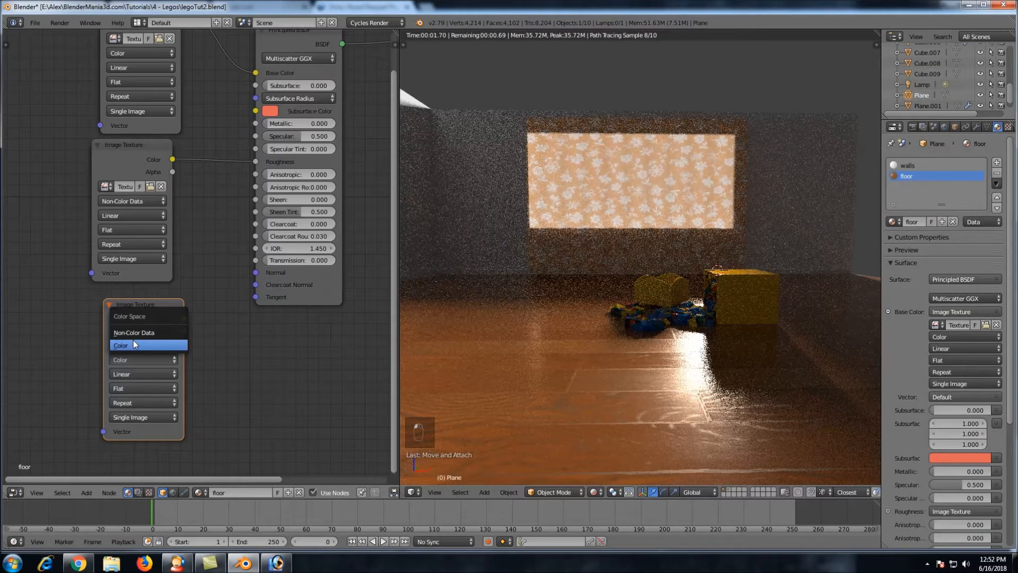
{"action": "left_click", "coordinate": [132, 332]}
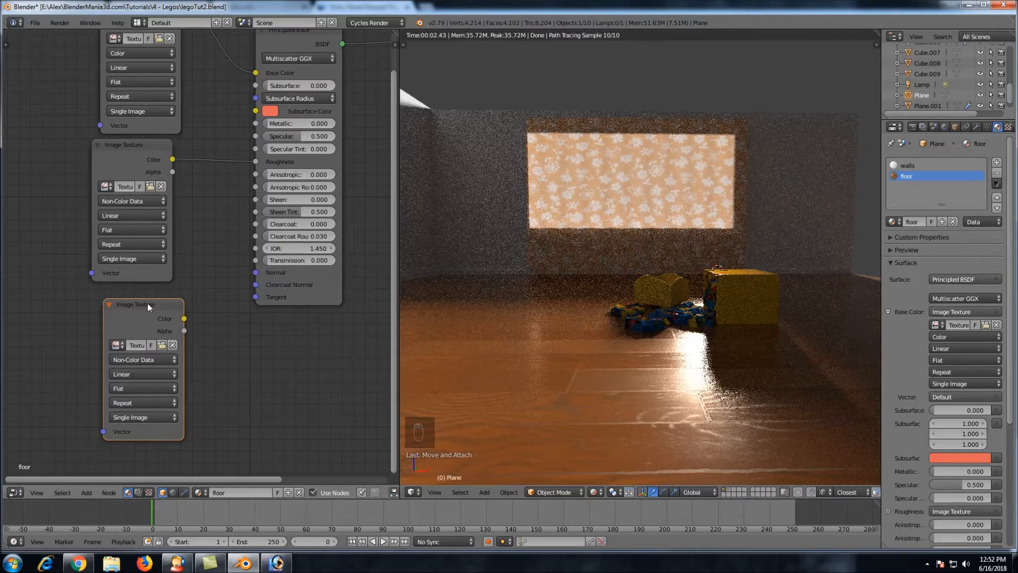
{"action": "left_click_drag", "start_coordinate": [148, 303], "coordinate": [124, 300]}
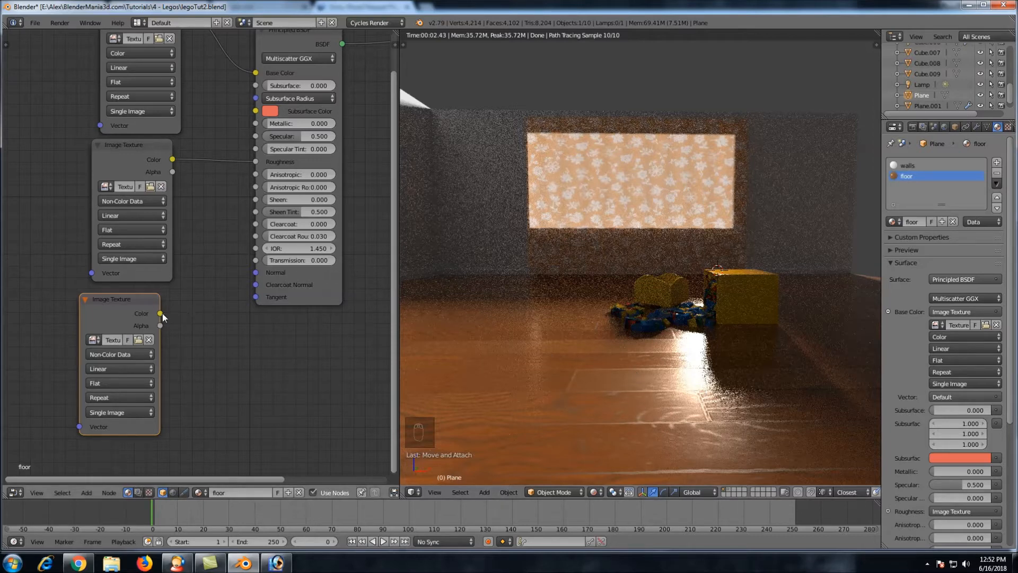
{"action": "left_click_drag", "start_coordinate": [160, 314], "coordinate": [256, 273]}
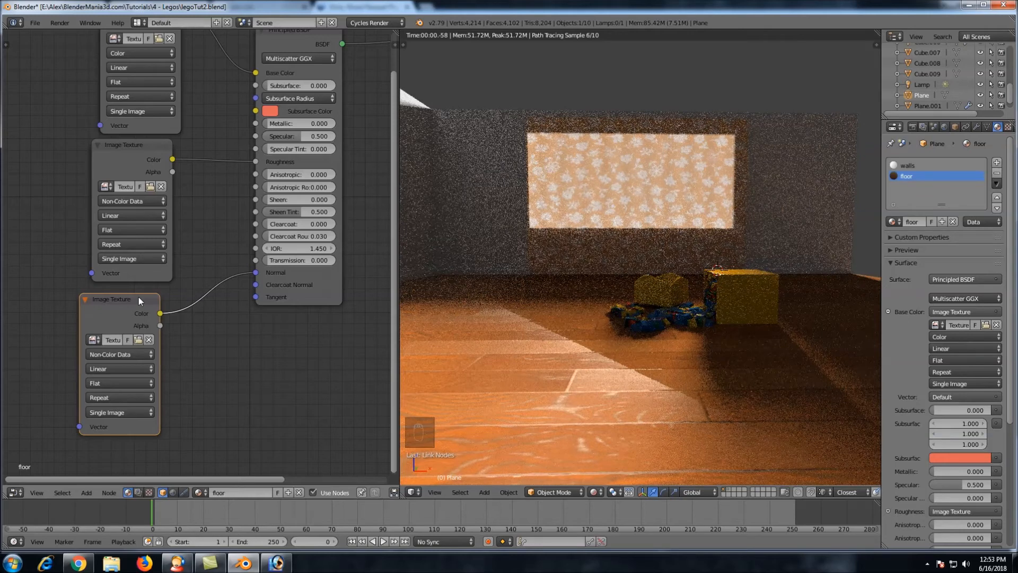
Move the normal texture node aside and insert a Normal Map node into its link to the Principled BSDF's Normal input
{"action": "left_click_drag", "start_coordinate": [120, 300], "coordinate": [77, 304]}
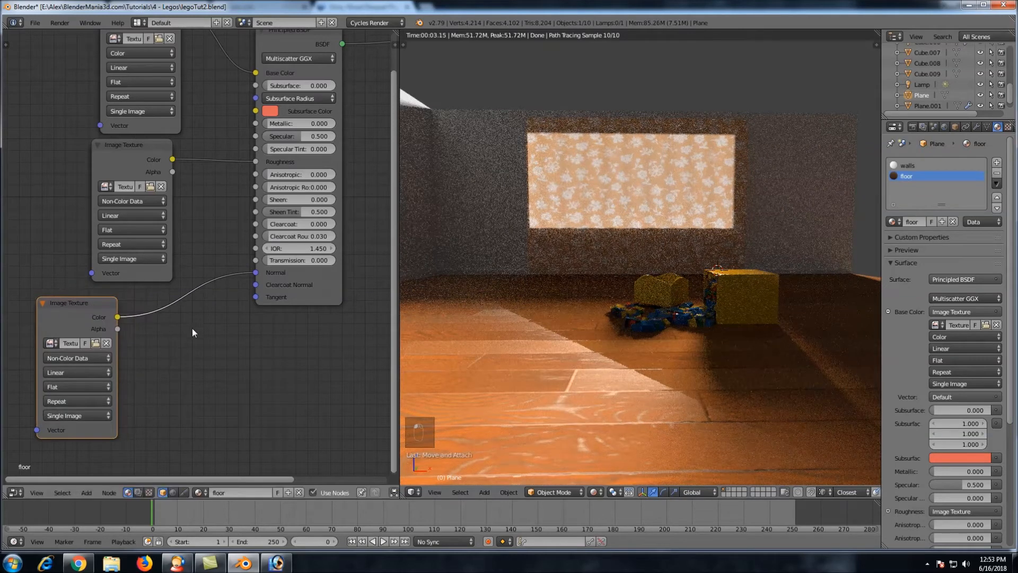
{"action": "key", "text": "shift+a"}
{"action": "mouse_move", "coordinate": [197, 372]}
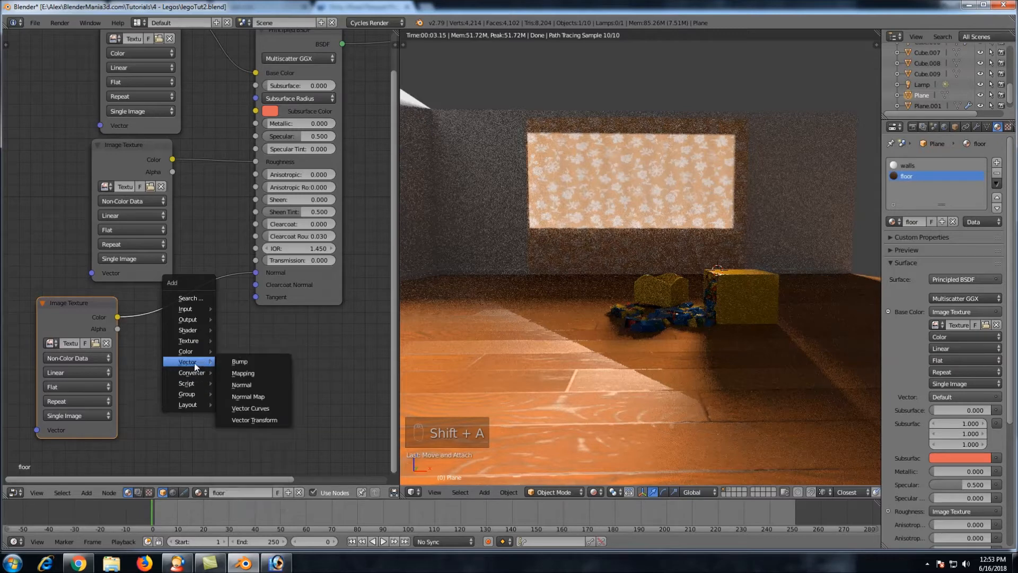
{"action": "left_click", "coordinate": [248, 397]}
{"action": "left_click", "coordinate": [155, 294]}
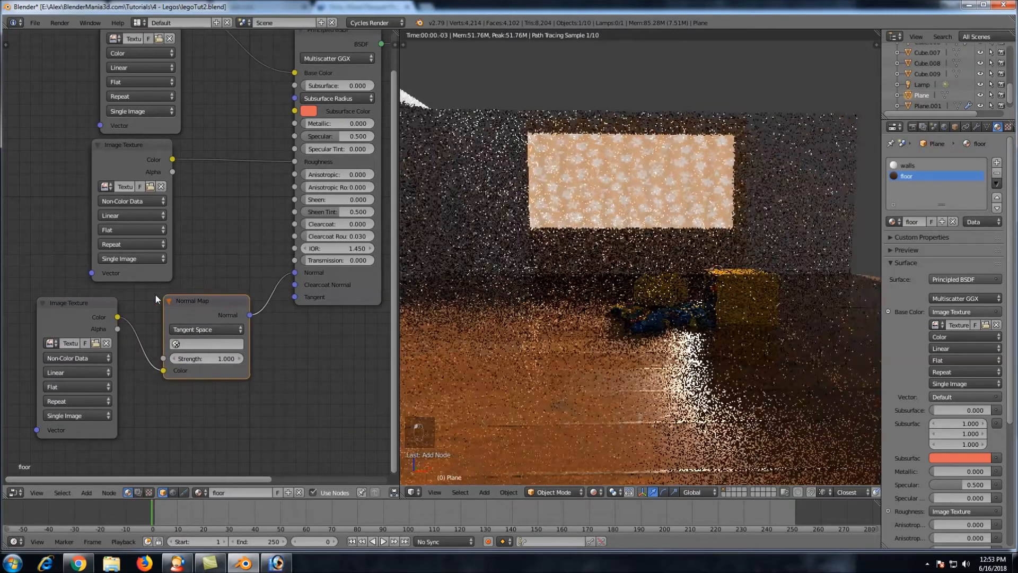
Compare the rendered floor with the Normal Map node linked to and unlinked from the Principled BSDF's Normal input, leaving it linked
{"action": "middle_click_drag", "start_coordinate": [641, 330], "coordinate": [639, 303]}
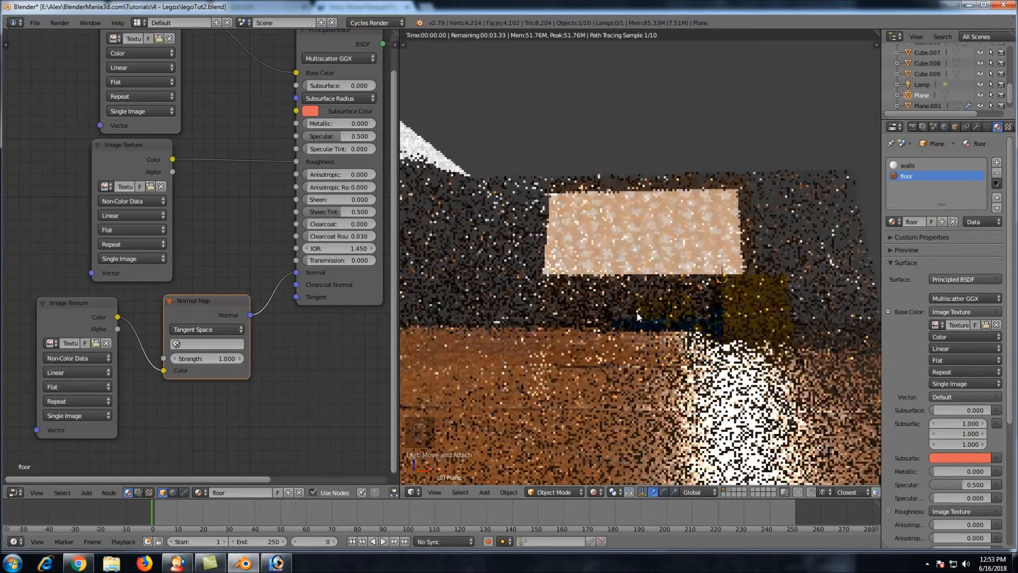
{"action": "middle_click_drag", "start_coordinate": [634, 335], "coordinate": [635, 348]}
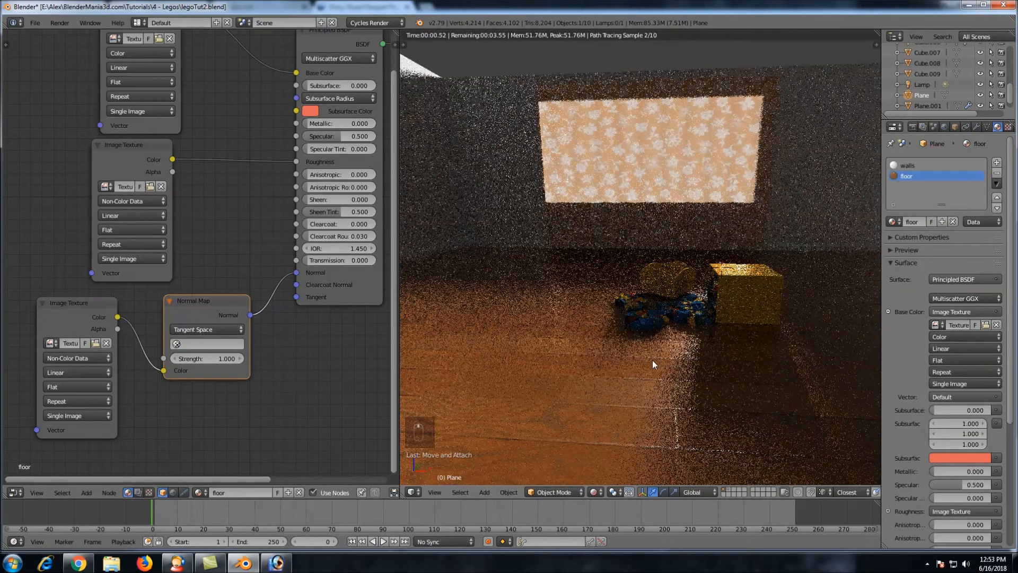
{"action": "middle_click_drag", "start_coordinate": [673, 372], "coordinate": [667, 368]}
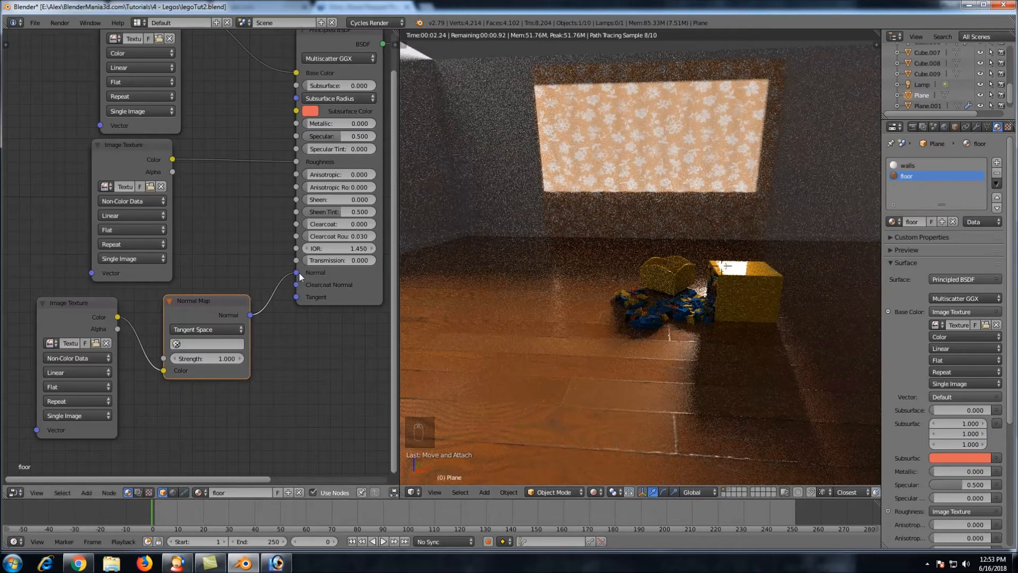
{"action": "left_click_drag", "start_coordinate": [296, 272], "coordinate": [279, 269]}
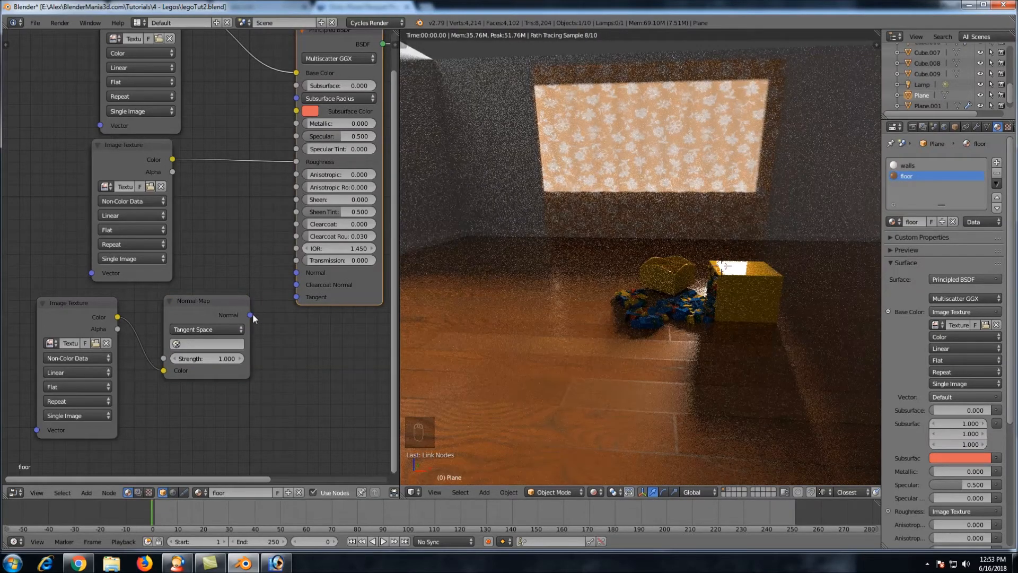
{"action": "key", "text": "g"}
{"action": "left_click", "coordinate": [285, 279]}
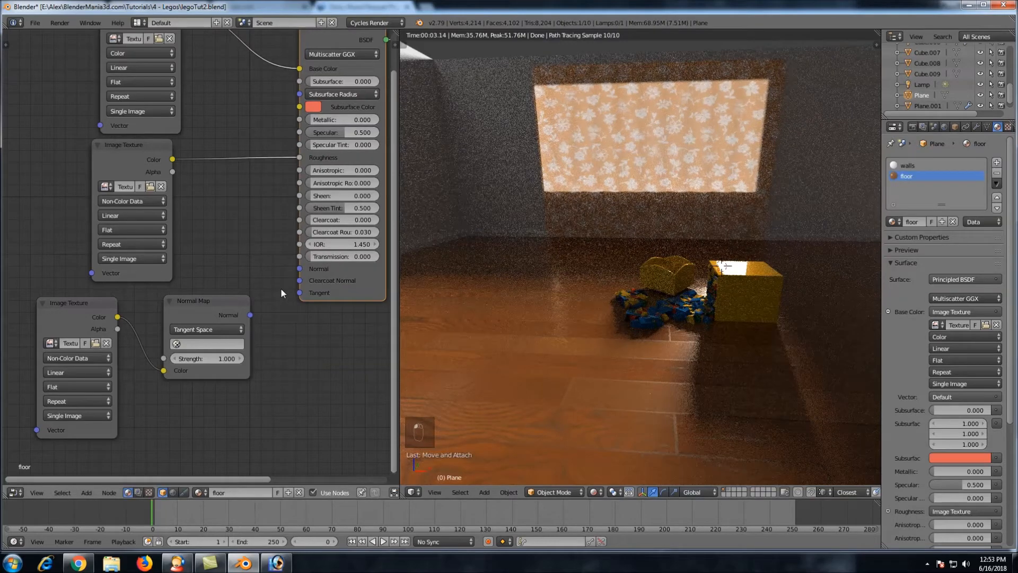
{"action": "left_click_drag", "start_coordinate": [250, 315], "coordinate": [294, 271]}
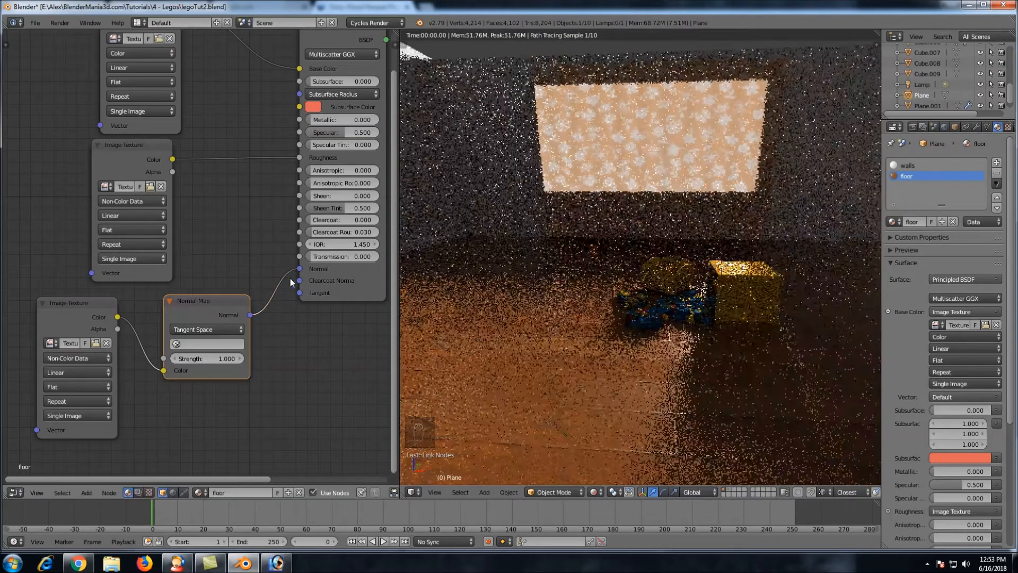
Try a Normal Map strength of 20 on the floor material, then return it to 1
{"action": "left_click", "coordinate": [210, 358]}
{"action": "type", "text": "2"}
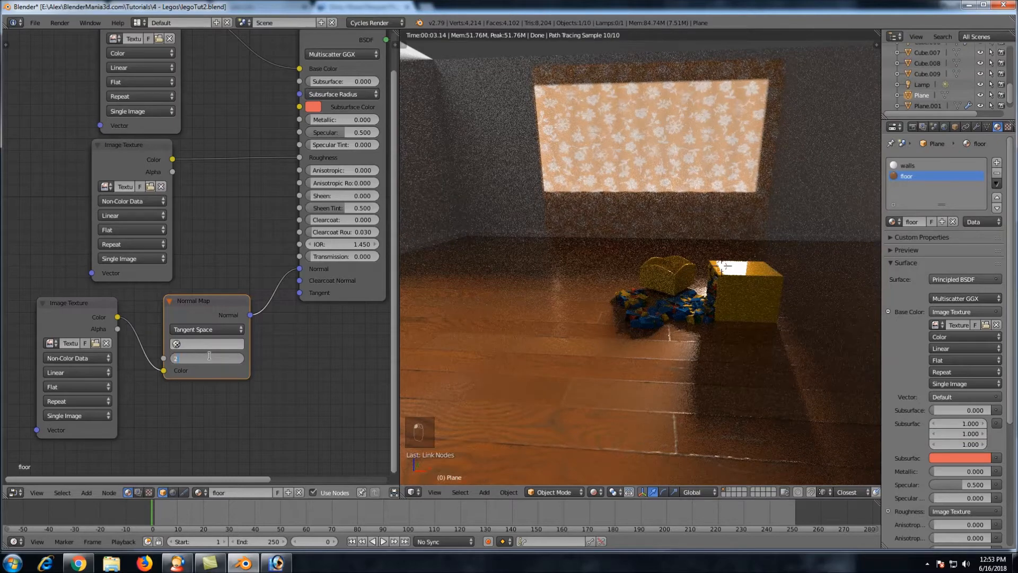
{"action": "type", "text": "0"}
{"action": "key", "text": "Return"}
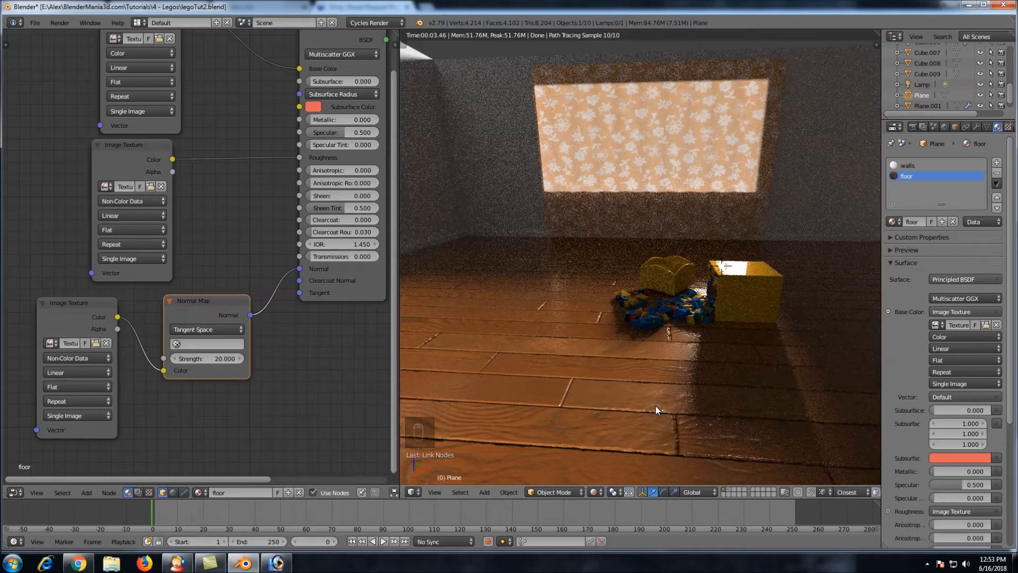
{"action": "left_click", "coordinate": [213, 358]}
{"action": "type", "text": "1"}
{"action": "key", "text": "Return"}
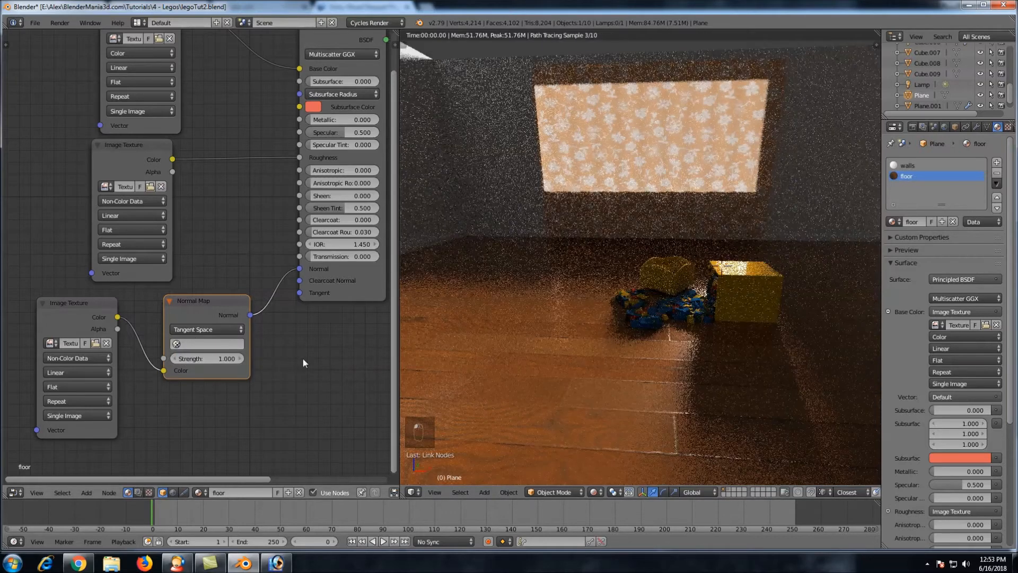
Try Normal Map strengths of 3 and 2 on the floor material
{"action": "left_click", "coordinate": [208, 358]}
{"action": "type", "text": "3"}
{"action": "key", "text": "Return"}
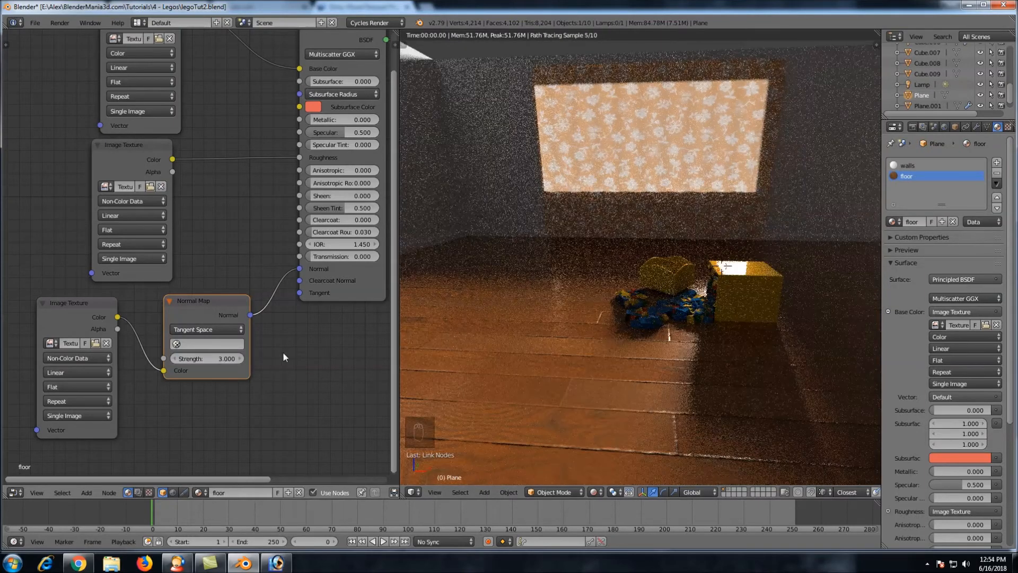
{"action": "left_click", "coordinate": [213, 357]}
{"action": "type", "text": "2"}
{"action": "key", "text": "Return"}
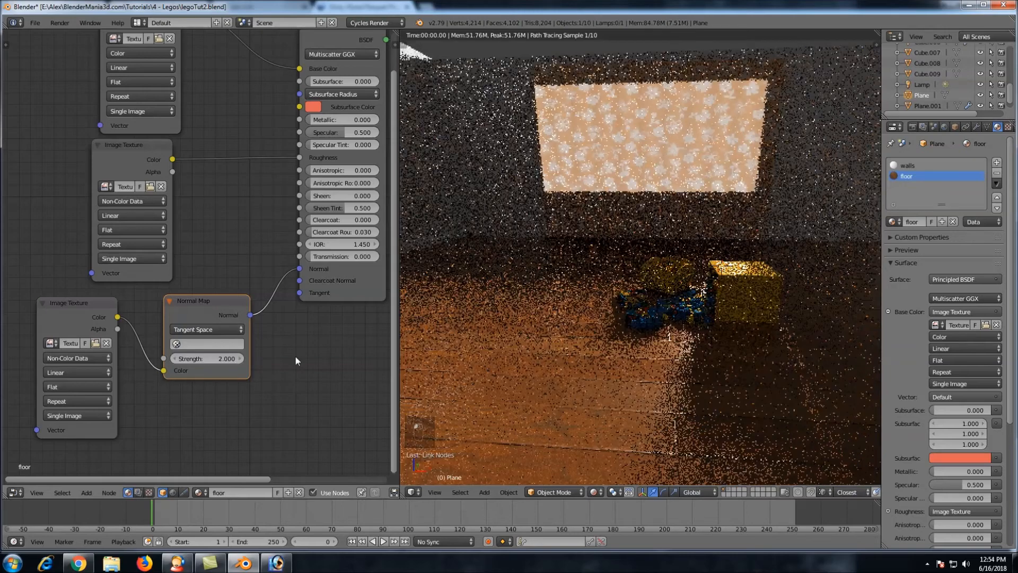
Set the floor's Normal Map strength to 1.5
{"action": "left_click", "coordinate": [209, 358]}
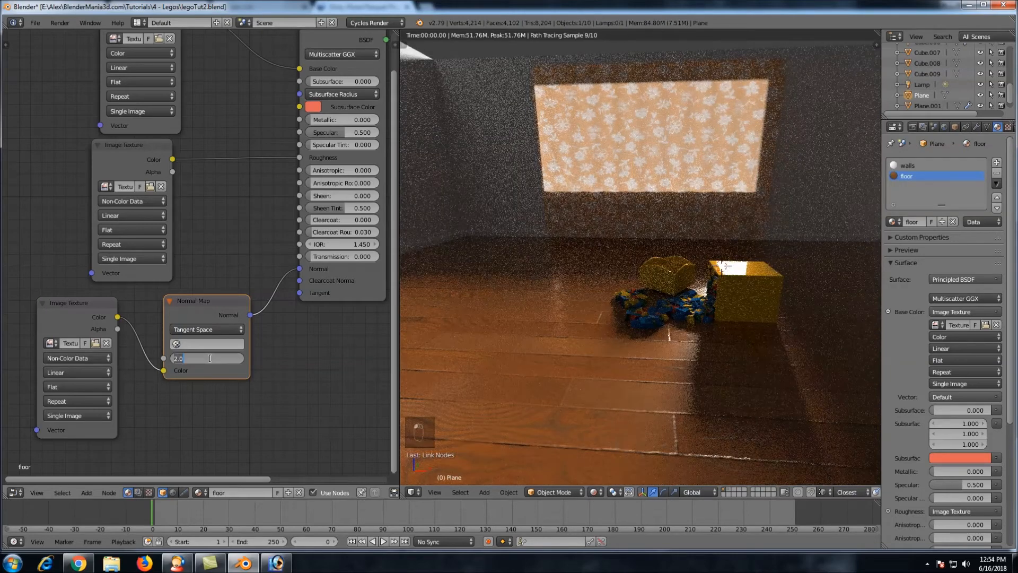
{"action": "type", "text": "1.5"}
{"action": "key", "text": "Return"}
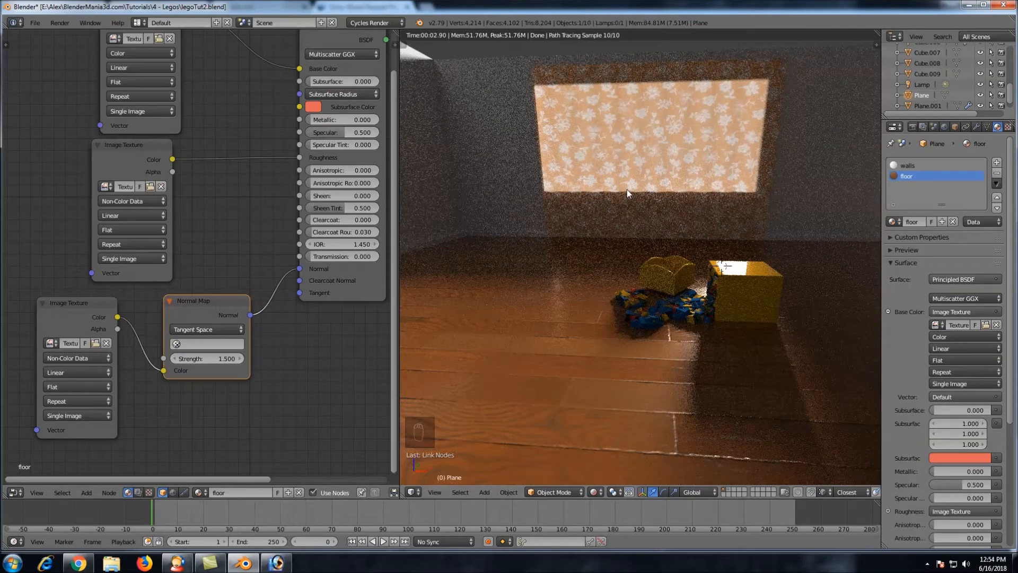
Show the camera view in solid shading and merge the node editor area into the 3D viewport
{"action": "key", "text": "KP_0"}
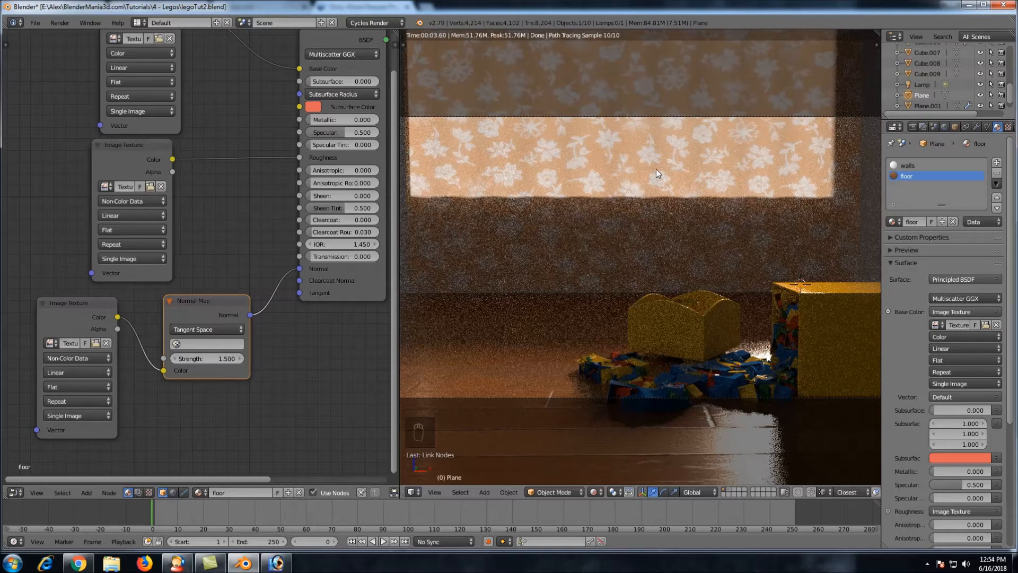
{"action": "key", "text": "z"}
{"action": "key", "text": "z"}
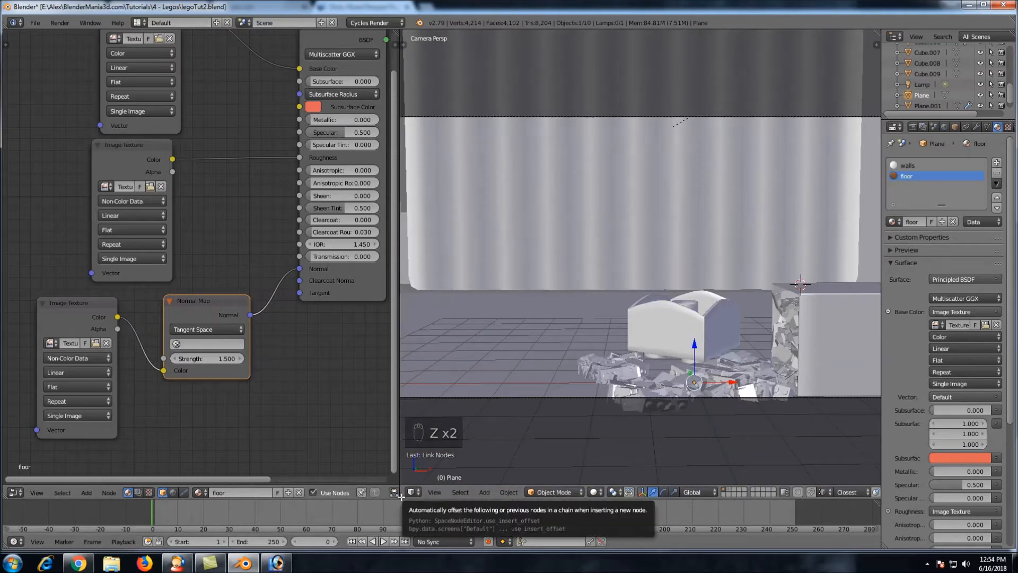
{"action": "left_click_drag", "start_coordinate": [401, 497], "coordinate": [391, 489]}
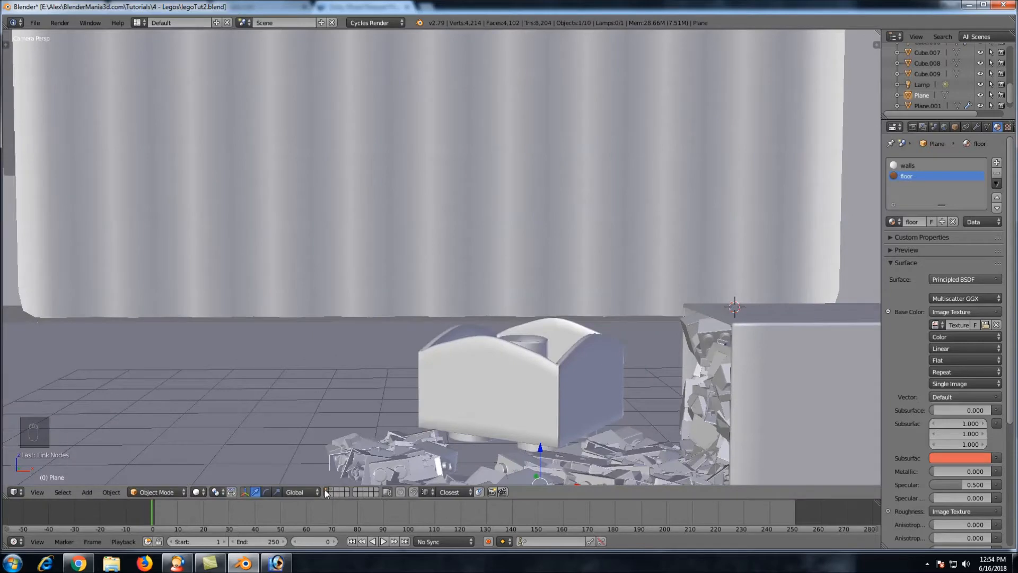
Deselect everything and add a UV sphere near the centre of the floor from the top view
{"action": "middle_click_drag", "start_coordinate": [544, 162], "coordinate": [549, 193]}
{"action": "scroll", "coordinate": [552, 192], "scroll_direction": "down", "scroll_amount": 7}
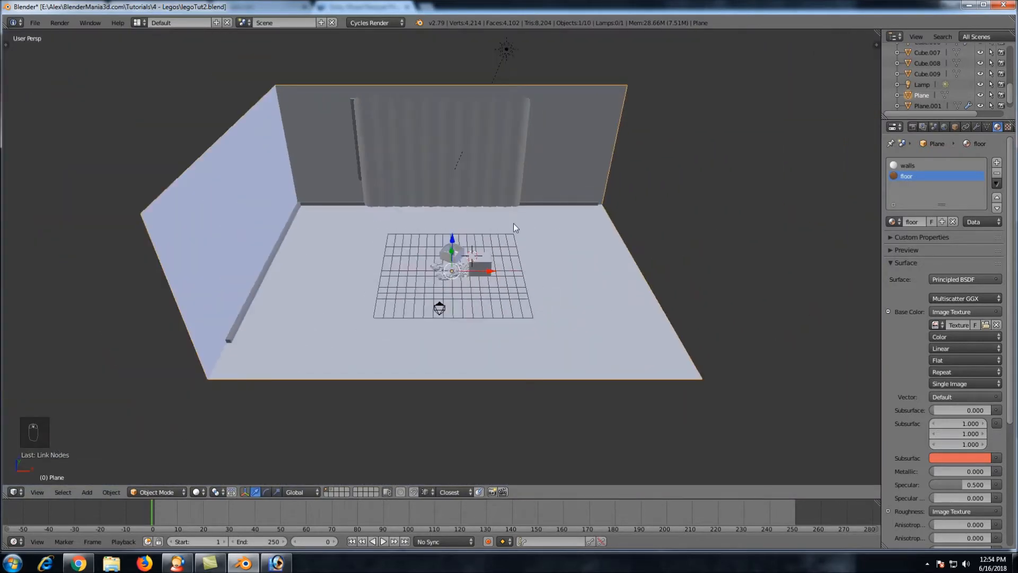
{"action": "scroll", "coordinate": [480, 251], "scroll_direction": "up", "scroll_amount": 1}
{"action": "middle_click_drag", "start_coordinate": [479, 251], "coordinate": [479, 308]}
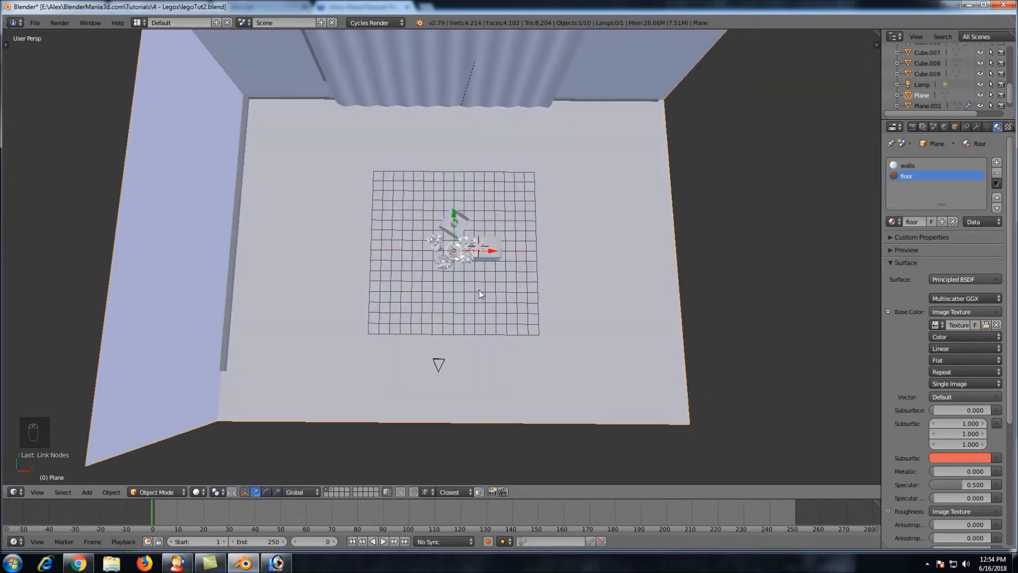
{"action": "key", "text": "KP_7"}
{"action": "key", "text": "a"}
{"action": "key", "text": "a"}
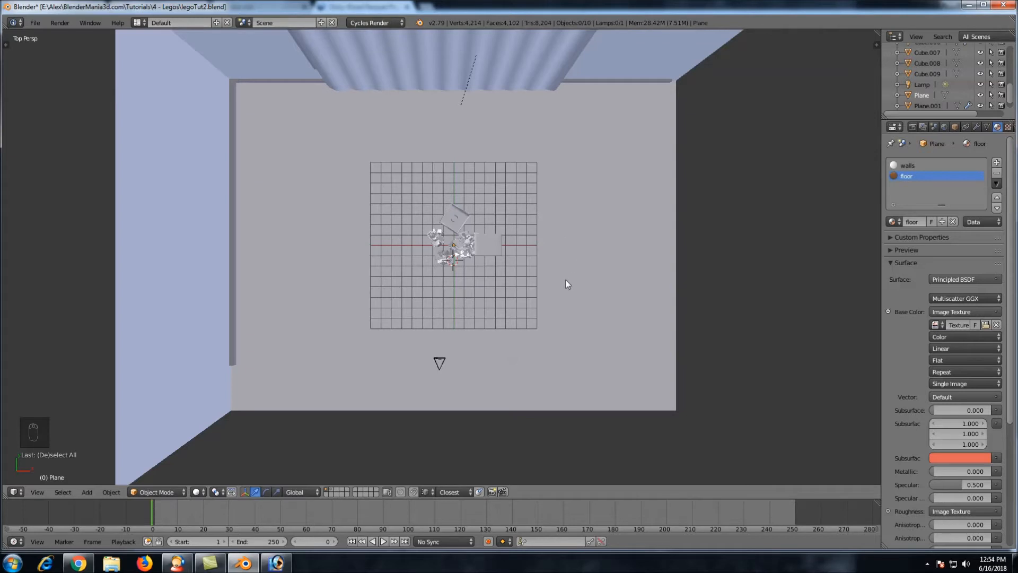
{"action": "key", "text": "shift+a"}
{"action": "mouse_move", "coordinate": [486, 237]}
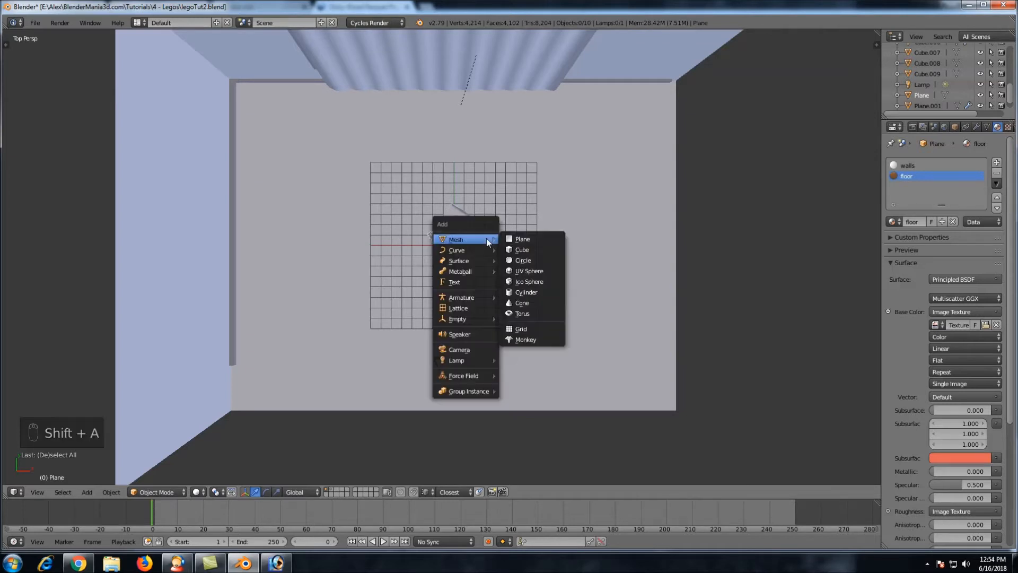
{"action": "left_click", "coordinate": [539, 276]}
Apply smooth shading to the UV sphere
{"action": "middle_click_drag", "start_coordinate": [449, 348], "coordinate": [343, 220]}
{"action": "key", "text": "t"}
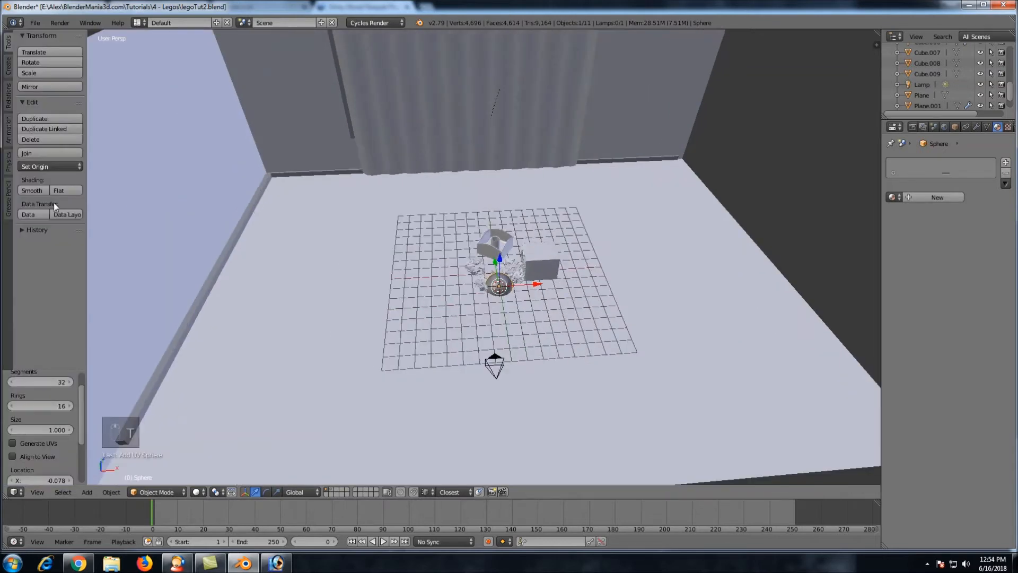
{"action": "left_click", "coordinate": [37, 190]}
{"action": "key", "text": "t"}
Move the sphere upward, high above the LEGO pieces and the camera
{"action": "middle_click_drag", "start_coordinate": [451, 218], "coordinate": [459, 265]}
{"action": "left_click_drag", "start_coordinate": [459, 265], "coordinate": [485, 41]}
{"action": "mouse_move", "coordinate": [529, 101]}
{"action": "middle_mouse_down"}
{"action": "mouse_move", "coordinate": [457, 109]}
{"action": "mouse_move", "coordinate": [370, 100]}
{"action": "mouse_move", "coordinate": [389, 135]}
{"action": "mouse_move", "coordinate": [491, 136]}
{"action": "mouse_move", "coordinate": [525, 111]}
{"action": "middle_mouse_up"}
{"action": "scroll", "coordinate": [599, 204], "scroll_direction": "up", "scroll_amount": 4}
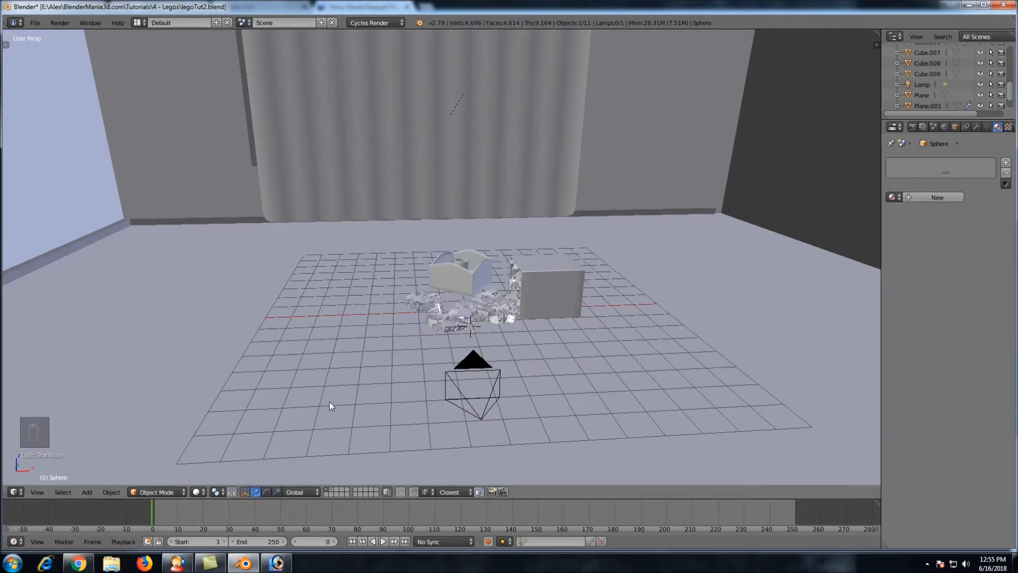
Look through the camera and set the viewport shading to Rendered
{"action": "key", "text": "KP_0"}
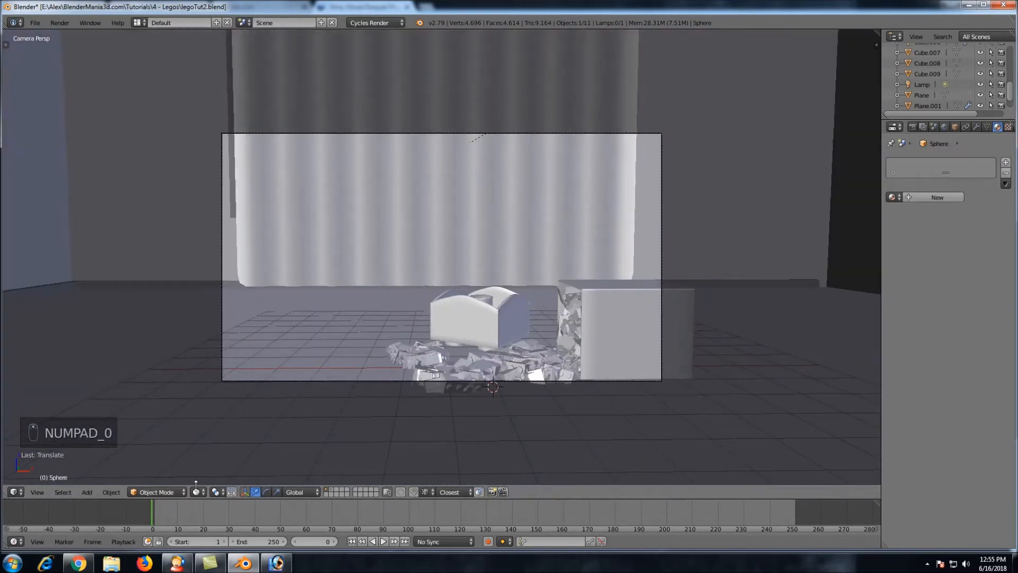
{"action": "left_click", "coordinate": [196, 492]}
{"action": "left_click", "coordinate": [233, 420]}
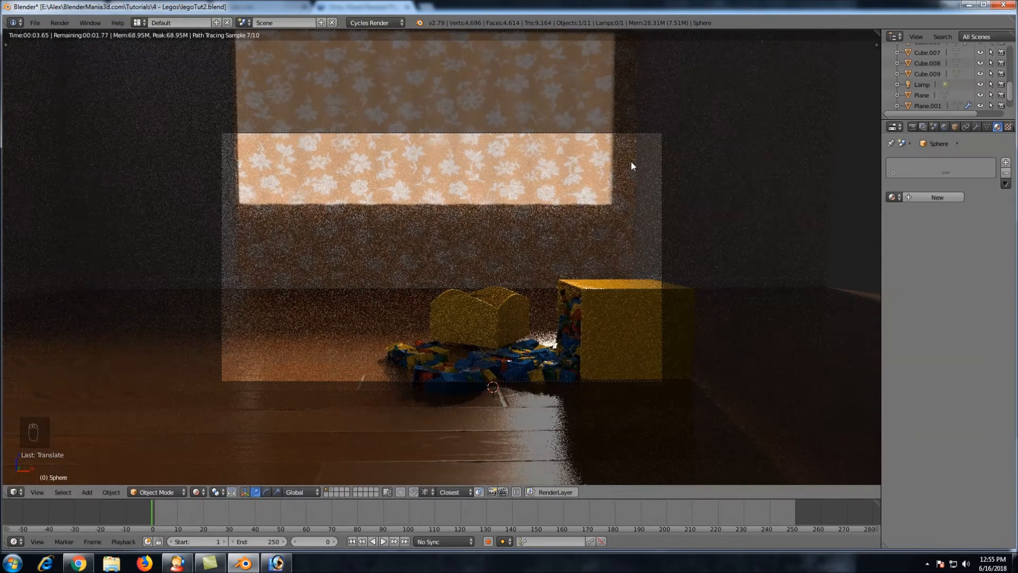
Give the sphere a new material with an Emission surface
{"action": "left_click", "coordinate": [939, 199]}
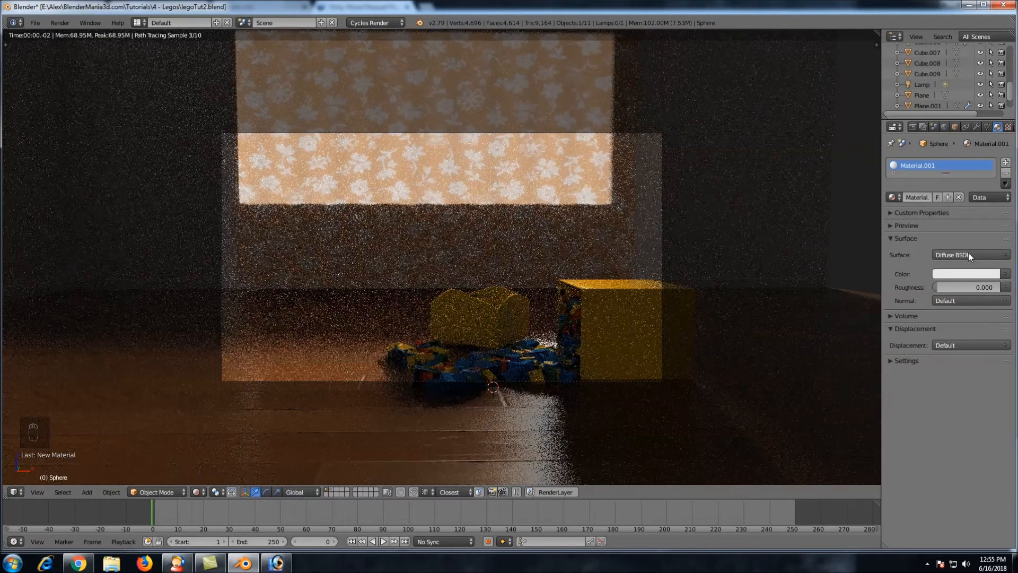
{"action": "left_click", "coordinate": [968, 255]}
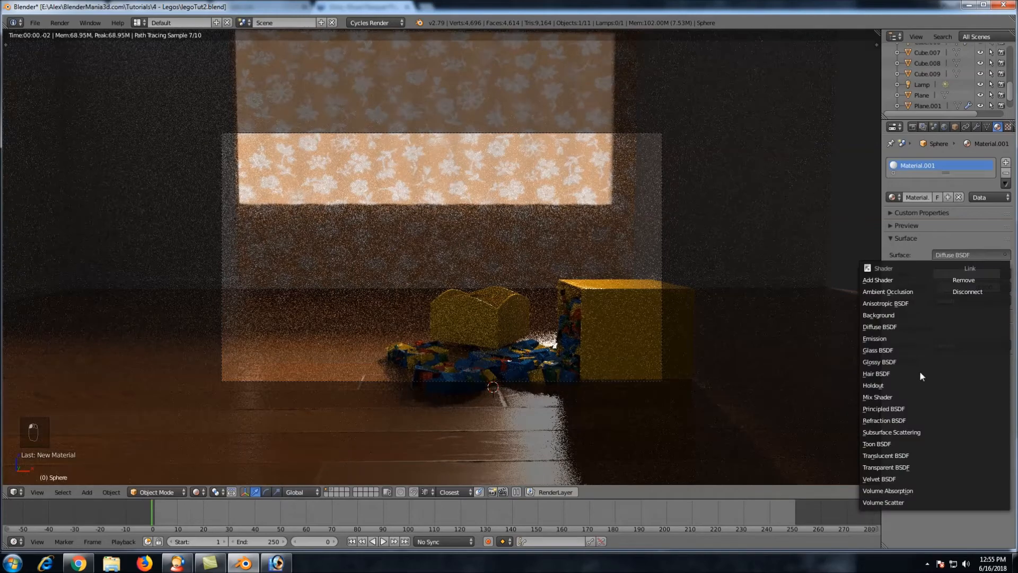
{"action": "left_click", "coordinate": [887, 338]}
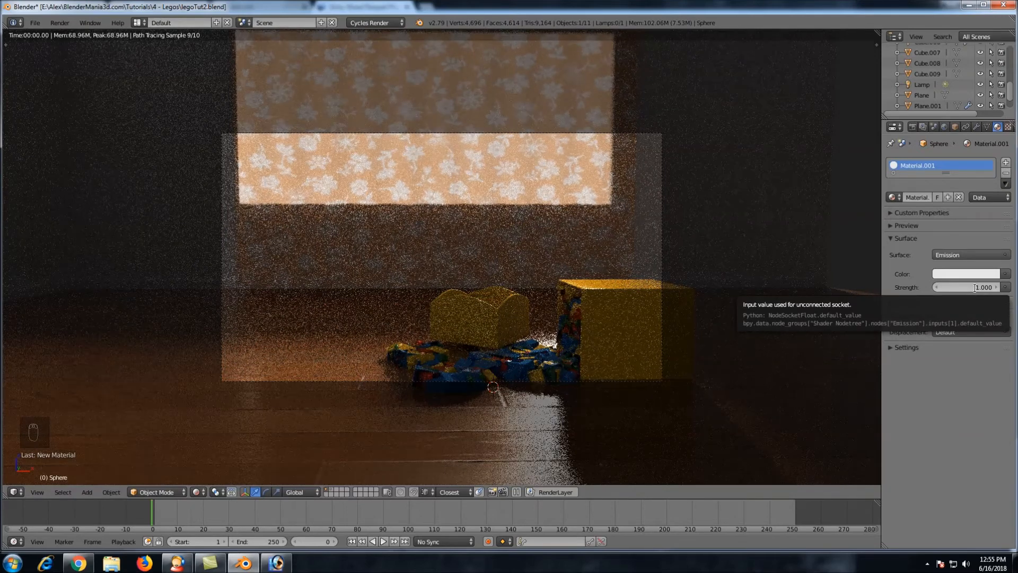
Try emission strengths of 10 and 100 on the sphere's material
{"action": "left_click", "coordinate": [975, 288]}
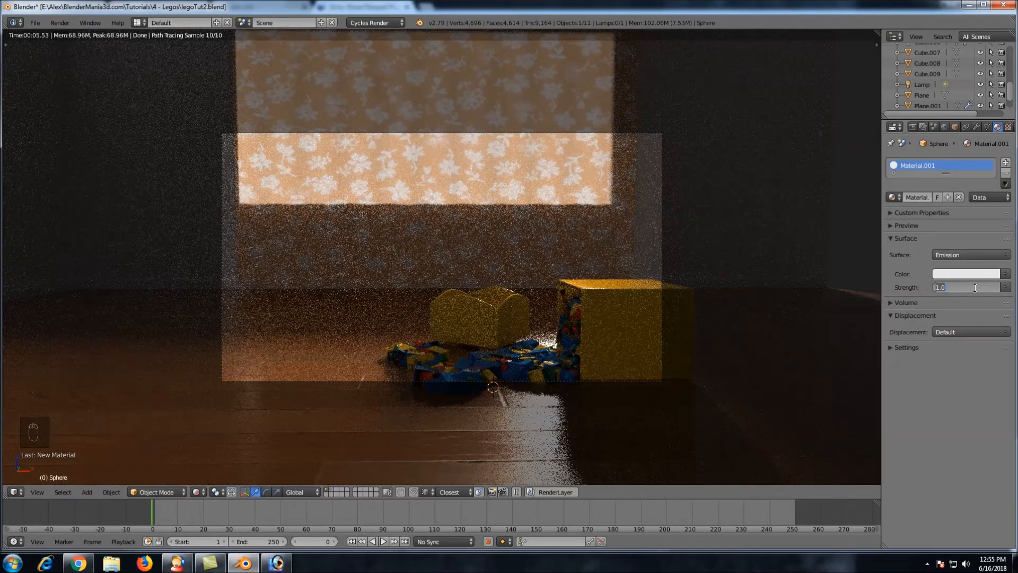
{"action": "type", "text": "10"}
{"action": "key", "text": "Return"}
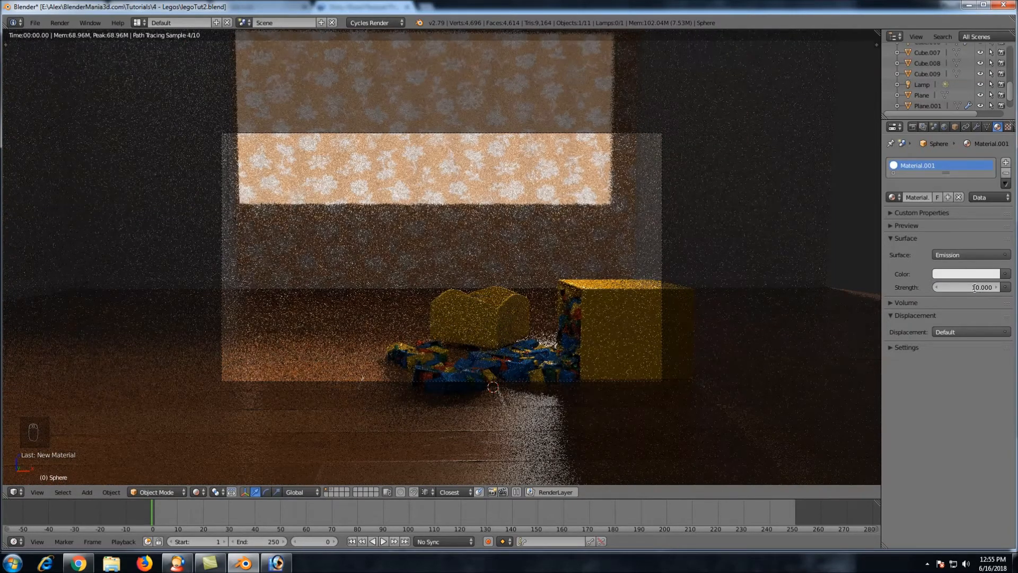
{"action": "left_click", "coordinate": [976, 287]}
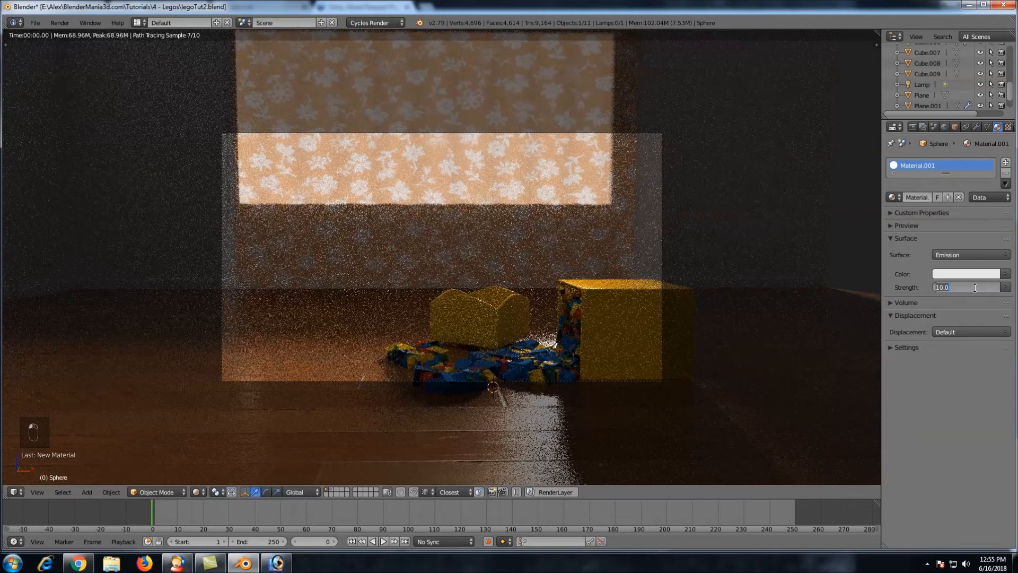
{"action": "type", "text": "0"}
{"action": "key", "text": "Return"}
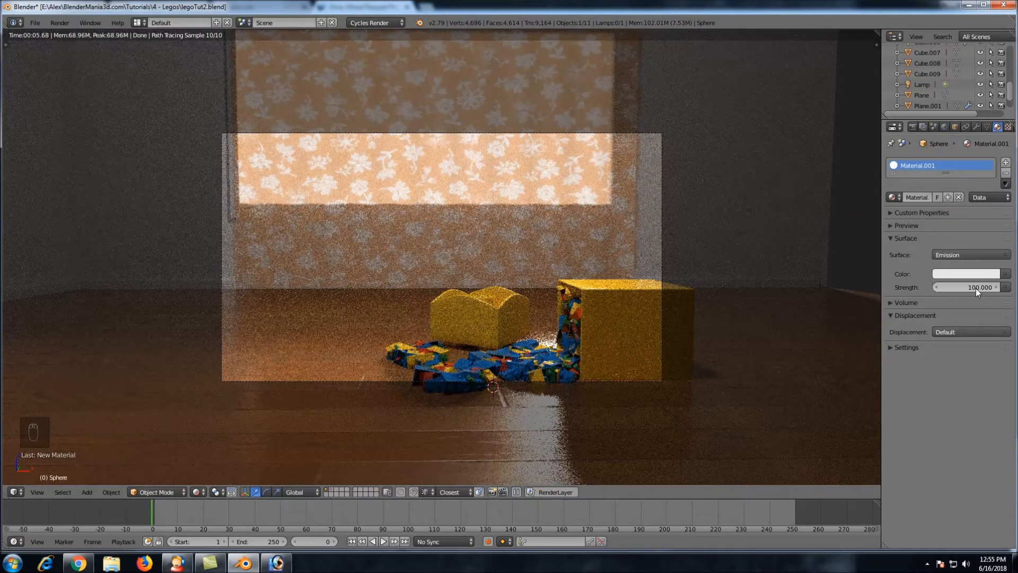
Set the emission strength of the sphere's material to 50
{"action": "left_click", "coordinate": [975, 288]}
{"action": "type", "text": "50"}
{"action": "key", "text": "Return"}
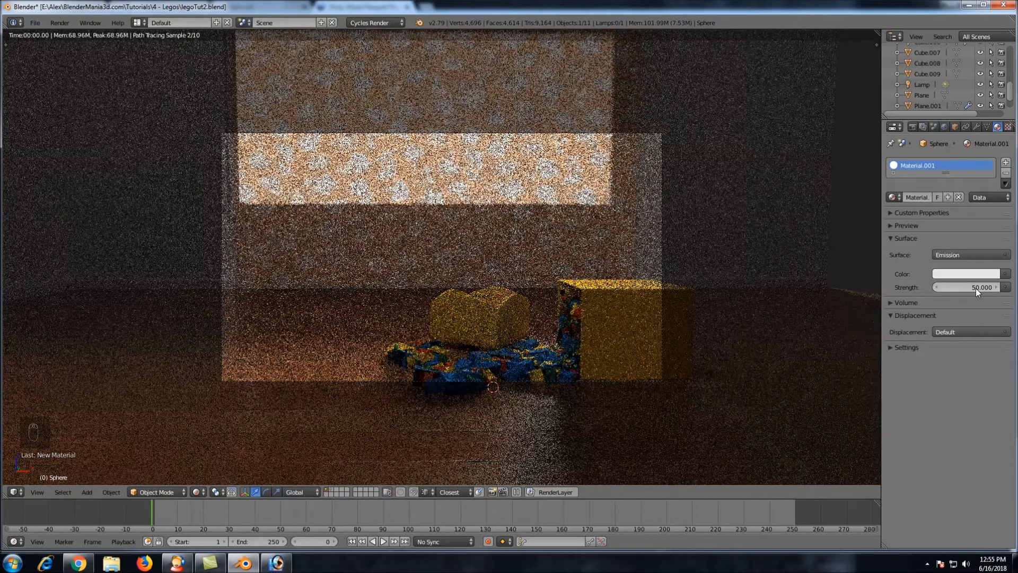
Try an emission strength of 30 on the sphere's material
{"action": "left_click", "coordinate": [976, 287]}
{"action": "type", "text": "30"}
{"action": "key", "text": "Return"}
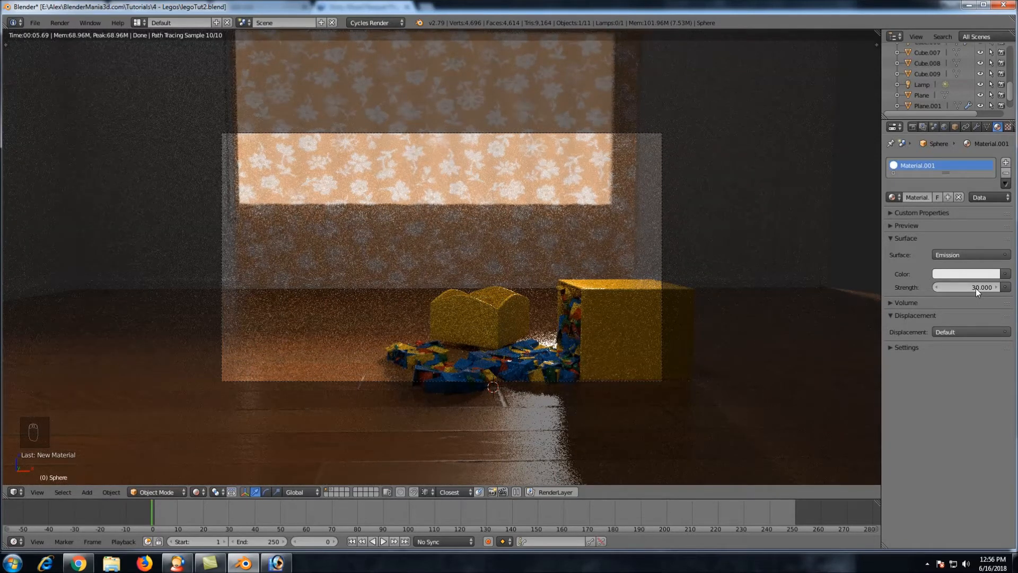
Set the emission strength of the sphere's material to 20 and check the room's lighting in the rendered view
{"action": "left_click", "coordinate": [976, 288]}
{"action": "type", "text": "20"}
{"action": "key", "text": "Return"}
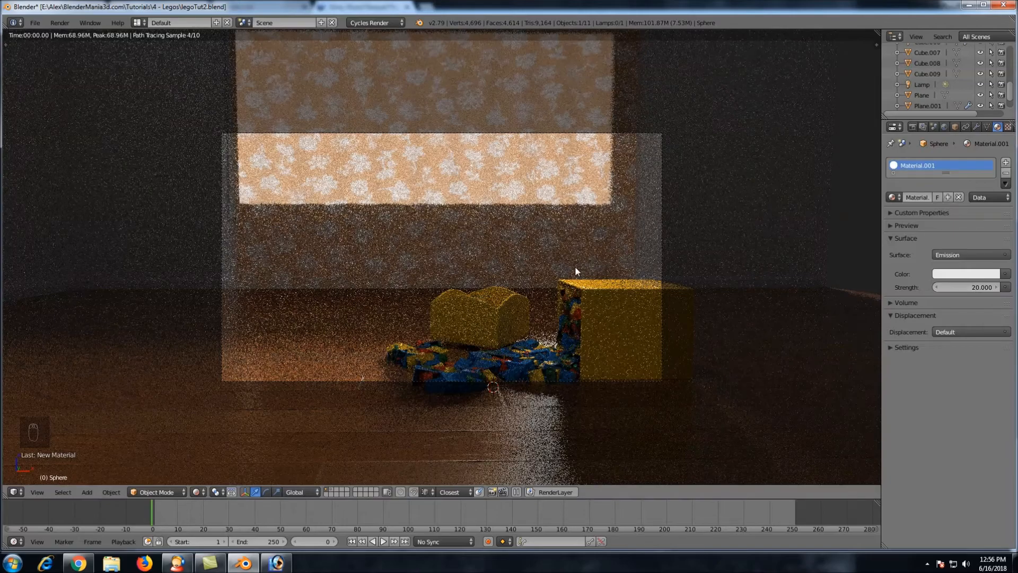
{"action": "middle_click", "coordinate": [577, 272]}
{"action": "scroll", "coordinate": [577, 272], "scroll_direction": "down", "scroll_amount": 3}
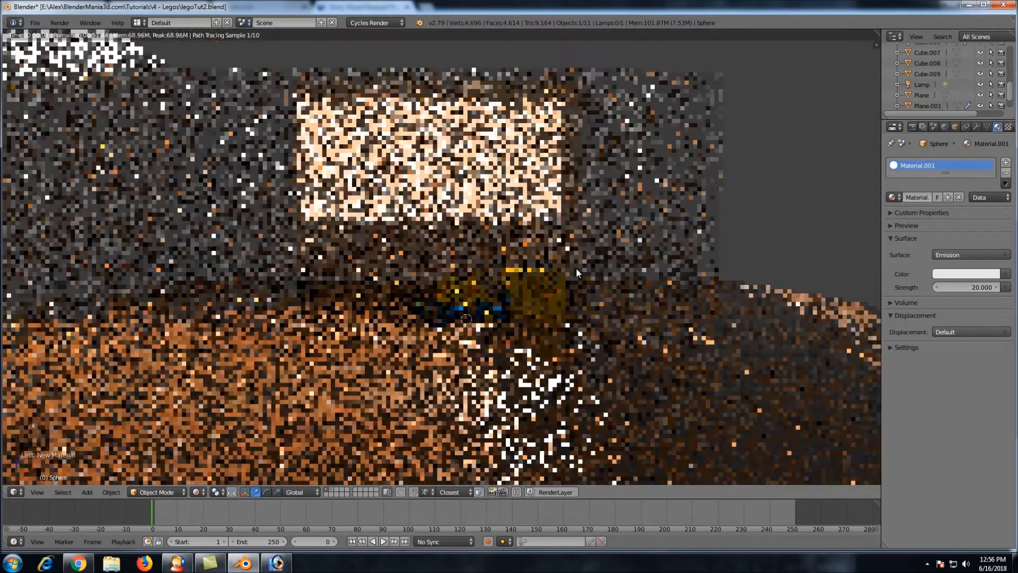
{"action": "scroll", "coordinate": [576, 267], "scroll_direction": "down", "scroll_amount": 3}
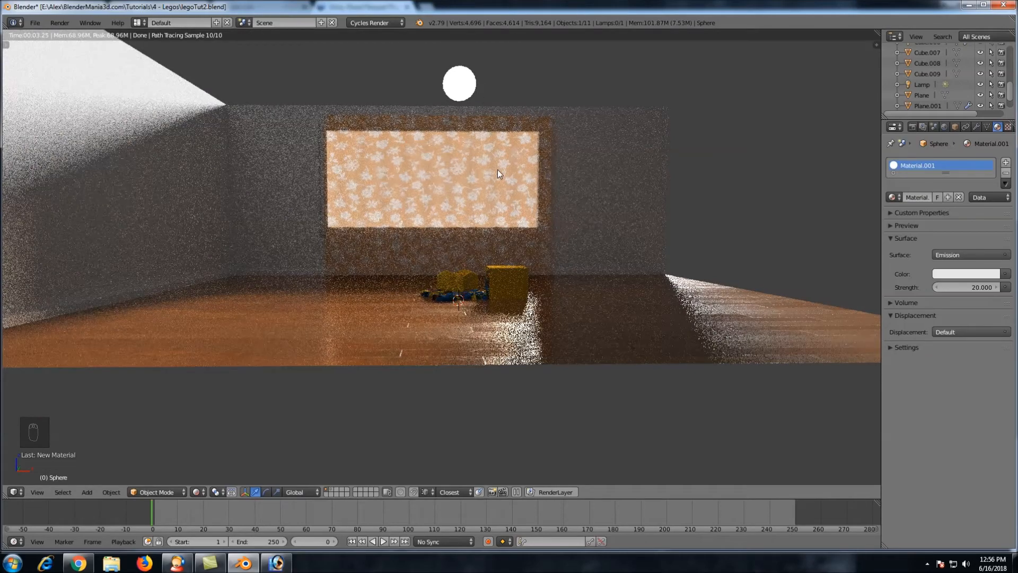
{"action": "scroll", "coordinate": [502, 177], "scroll_direction": "up", "scroll_amount": 2}
{"action": "scroll", "coordinate": [502, 180], "scroll_direction": "up", "scroll_amount": 1}
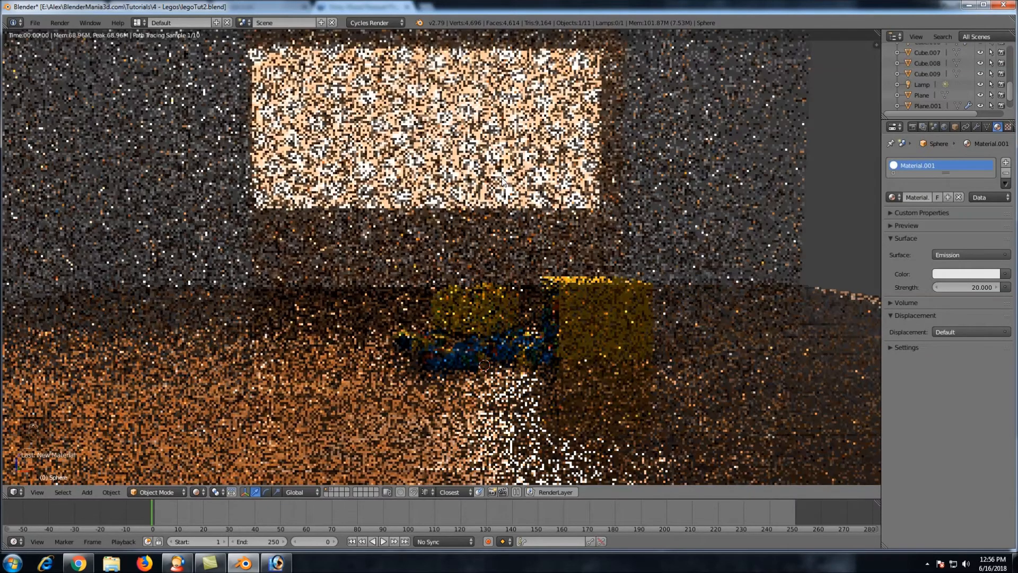
Return the viewport to solid shading and save the scene over the existing legoTut2.blend file
{"action": "key", "text": "z"}
{"action": "key", "text": "z"}
{"action": "scroll", "coordinate": [614, 183], "scroll_direction": "up", "scroll_amount": 3}
{"action": "middle_click_drag", "start_coordinate": [614, 184], "coordinate": [640, 219]}
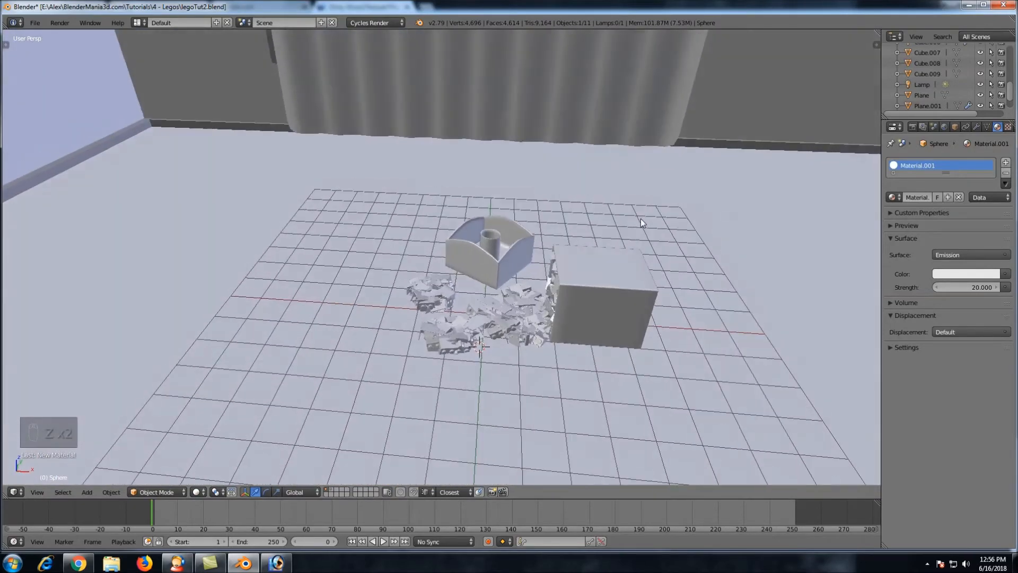
{"action": "key", "text": "ctrl+s"}
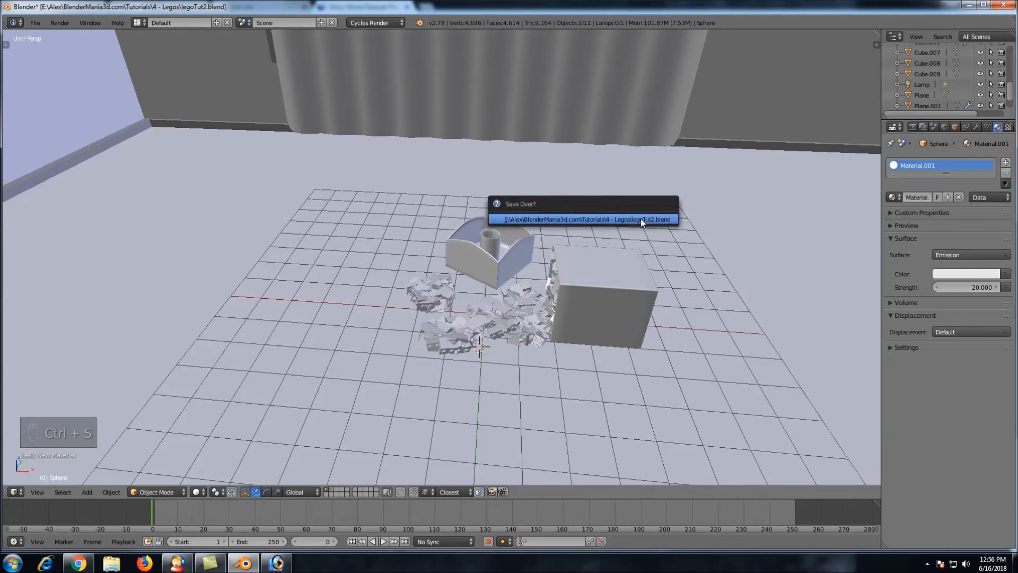
{"action": "left_click", "coordinate": [641, 219]}
{"action": "scroll", "coordinate": [641, 218], "scroll_direction": "down", "scroll_amount": 6}
{"action": "middle_click_drag", "start_coordinate": [641, 218], "coordinate": [535, 221]}
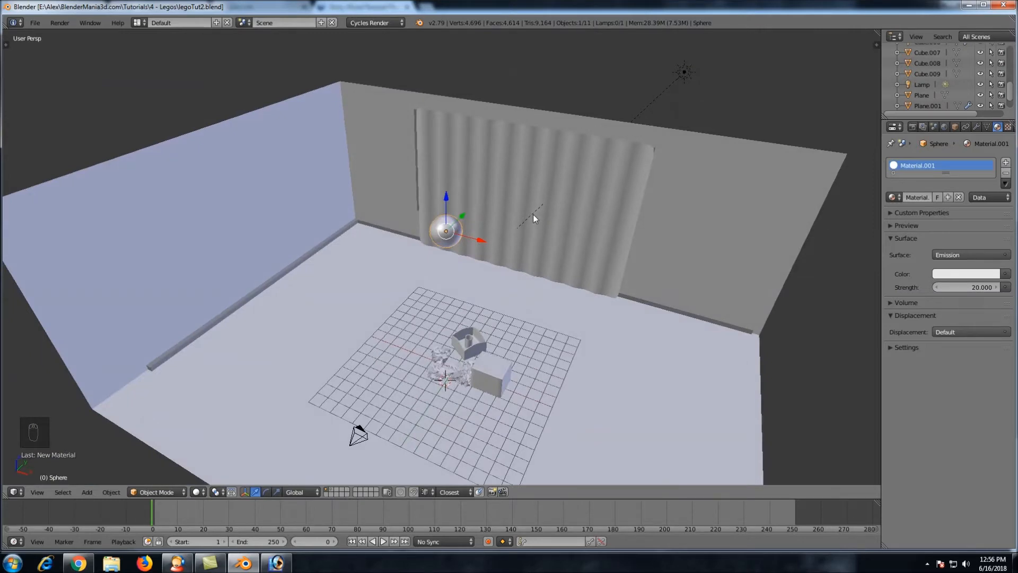
{"action": "scroll", "coordinate": [504, 285], "scroll_direction": "up", "scroll_amount": 6}
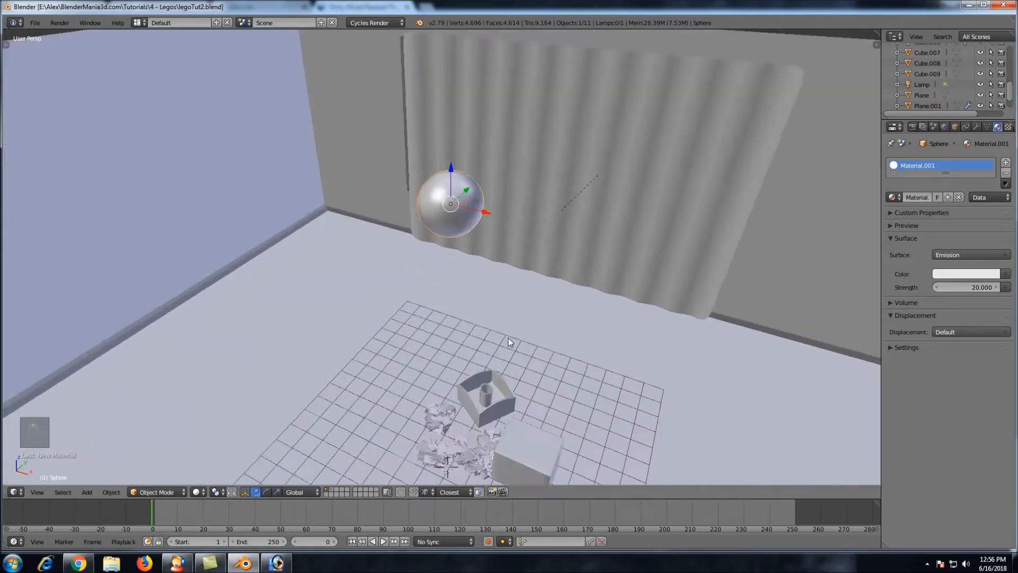
{"action": "middle_click_drag", "start_coordinate": [523, 215], "coordinate": [505, 228]}
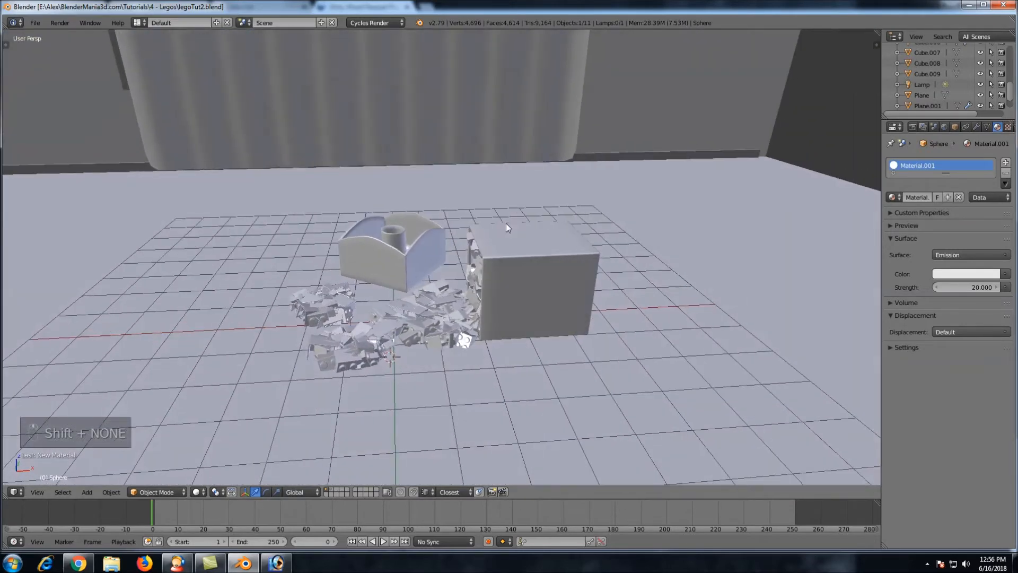
{"action": "scroll", "coordinate": [457, 338], "scroll_direction": "up", "scroll_amount": 6}
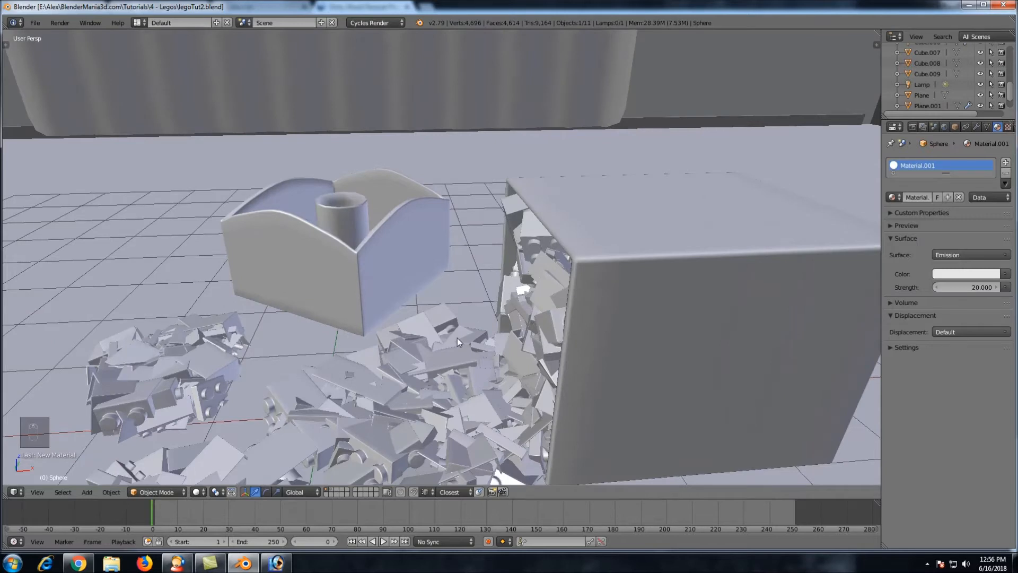
Save the scene over the existing file and switch the program window to full screen
{"action": "middle_click_drag", "start_coordinate": [431, 343], "coordinate": [493, 265], "text": "shift"}
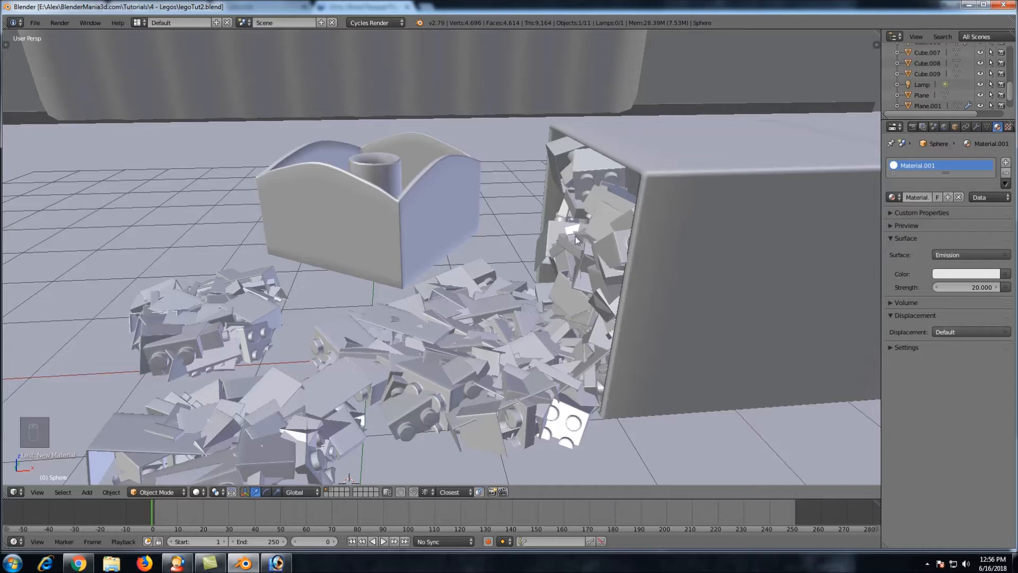
{"action": "middle_click_drag", "start_coordinate": [577, 240], "coordinate": [525, 240]}
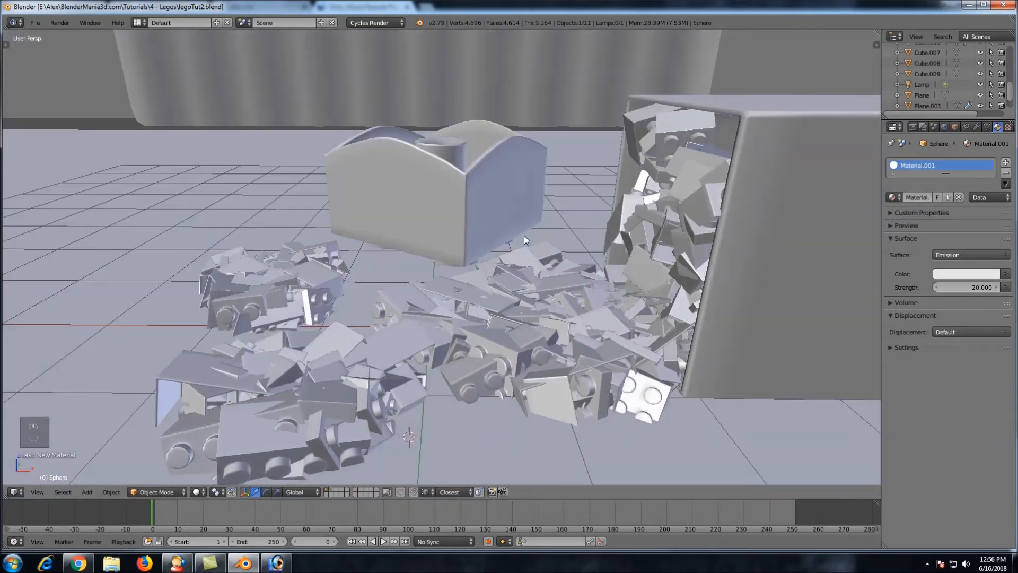
{"action": "key", "text": "ctrl+s"}
{"action": "left_click", "coordinate": [524, 235]}
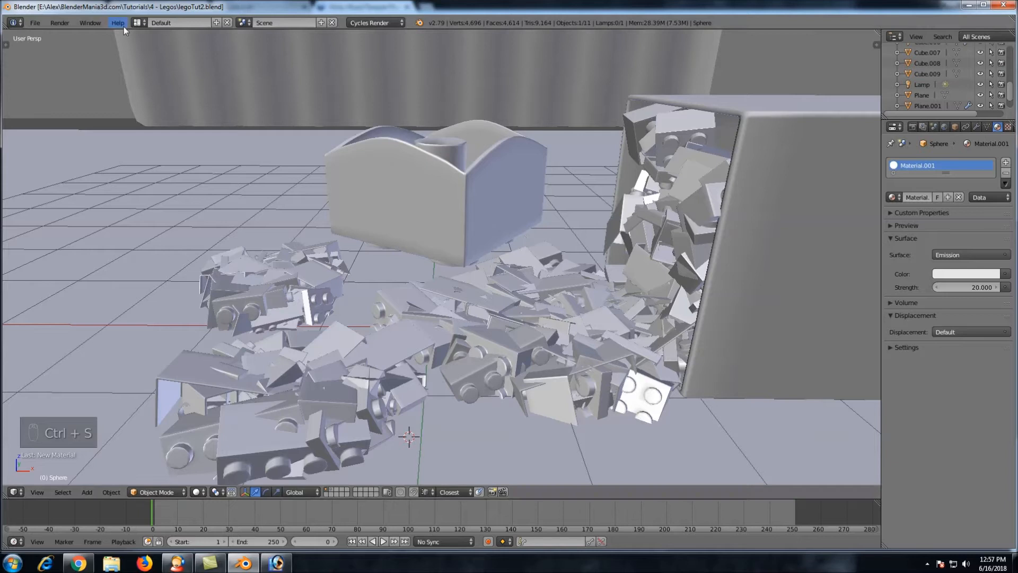
{"action": "left_click", "coordinate": [91, 24]}
{"action": "left_click", "coordinate": [99, 45]}
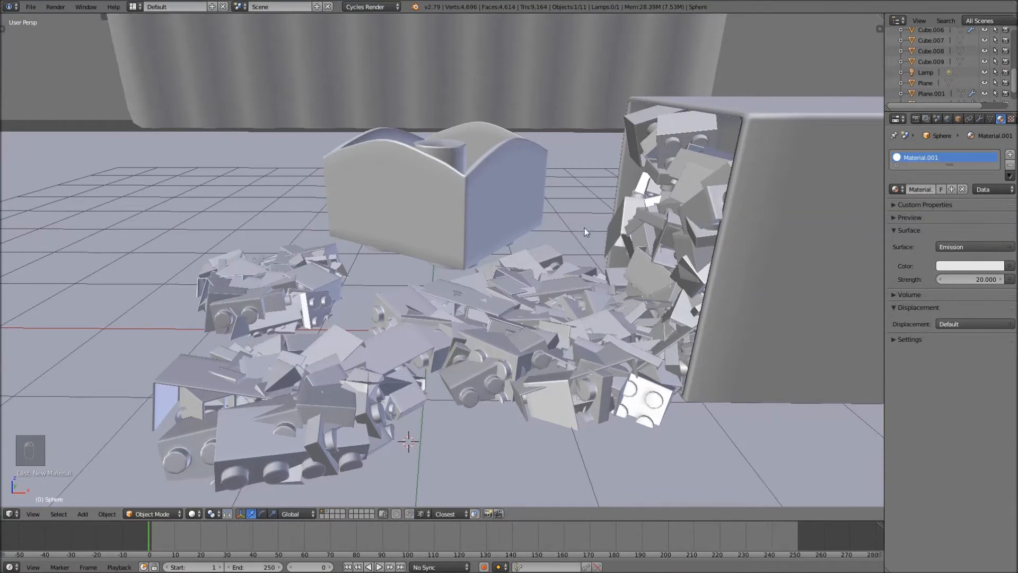
Make the large tipped-over box holding the bricks a passive rigid body
{"action": "middle_click_drag", "start_coordinate": [615, 222], "coordinate": [634, 218]}
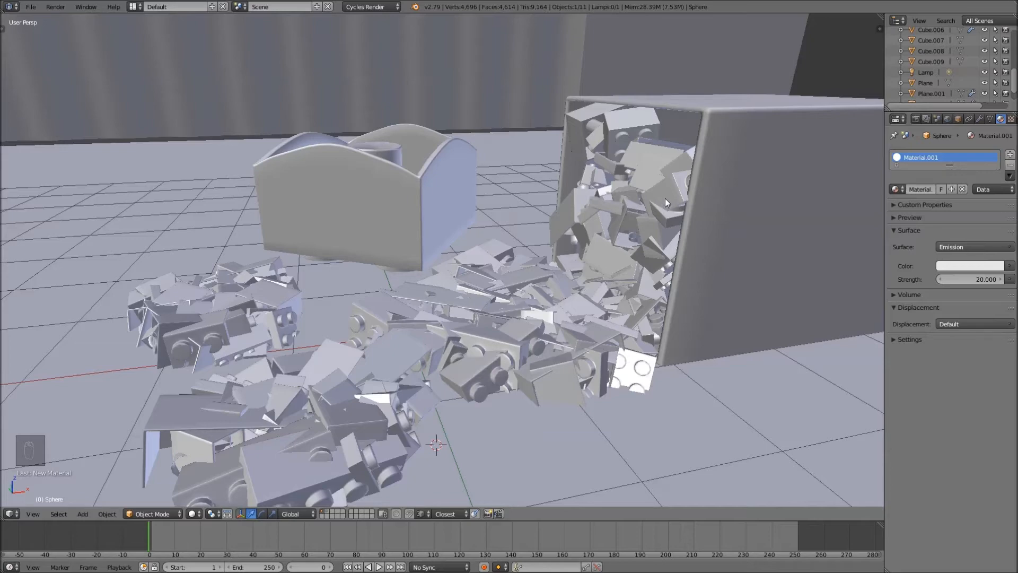
{"action": "scroll", "coordinate": [665, 199], "scroll_direction": "down", "scroll_amount": 6}
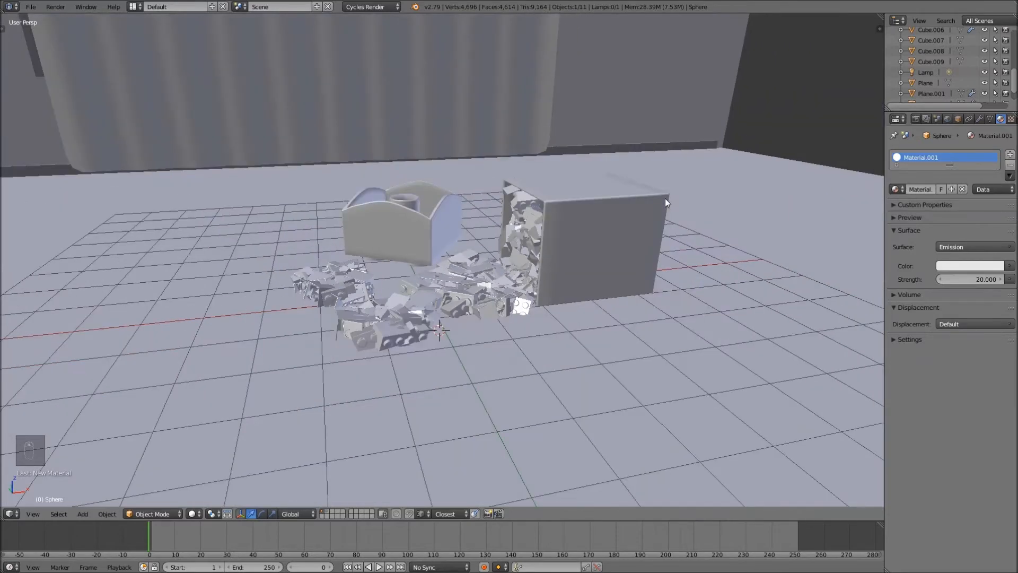
{"action": "scroll", "coordinate": [545, 230], "scroll_direction": "down", "scroll_amount": 2}
{"action": "scroll", "coordinate": [547, 231], "scroll_direction": "up", "scroll_amount": 8}
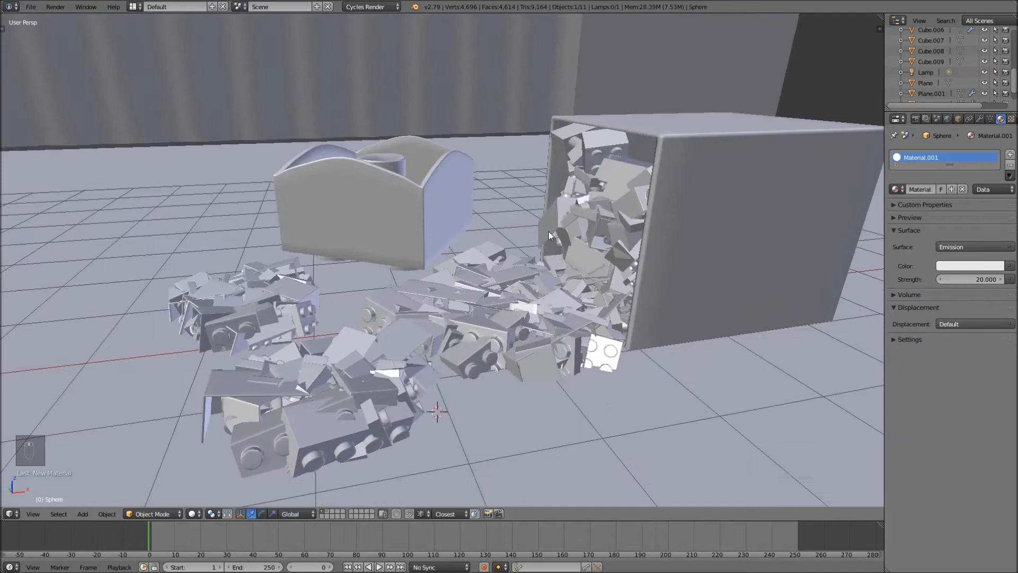
{"action": "scroll", "coordinate": [548, 232], "scroll_direction": "up", "scroll_amount": 2}
{"action": "scroll", "coordinate": [549, 231], "scroll_direction": "down", "scroll_amount": 4}
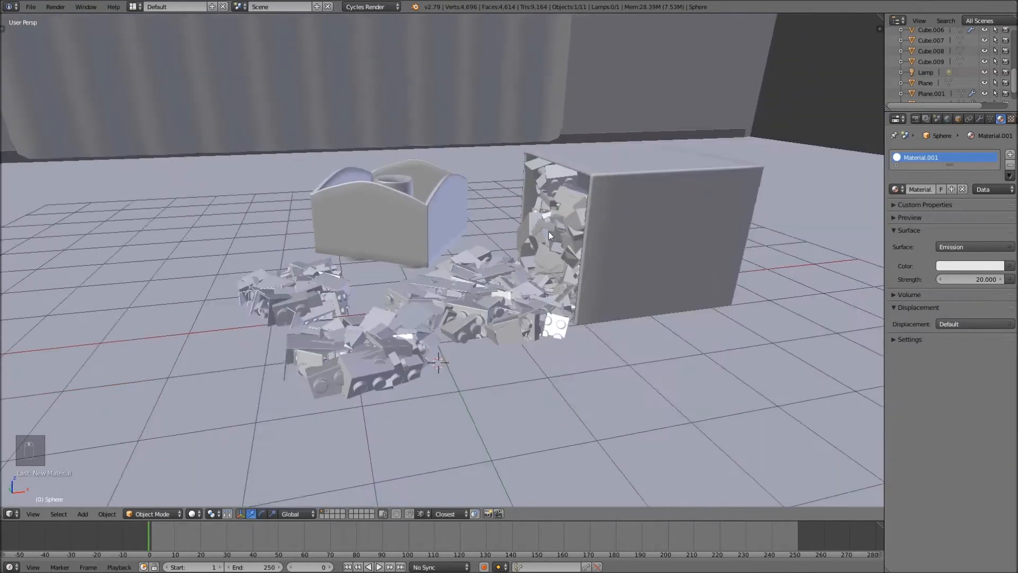
{"action": "scroll", "coordinate": [548, 231], "scroll_direction": "up", "scroll_amount": 1}
{"action": "right_click", "coordinate": [603, 190]}
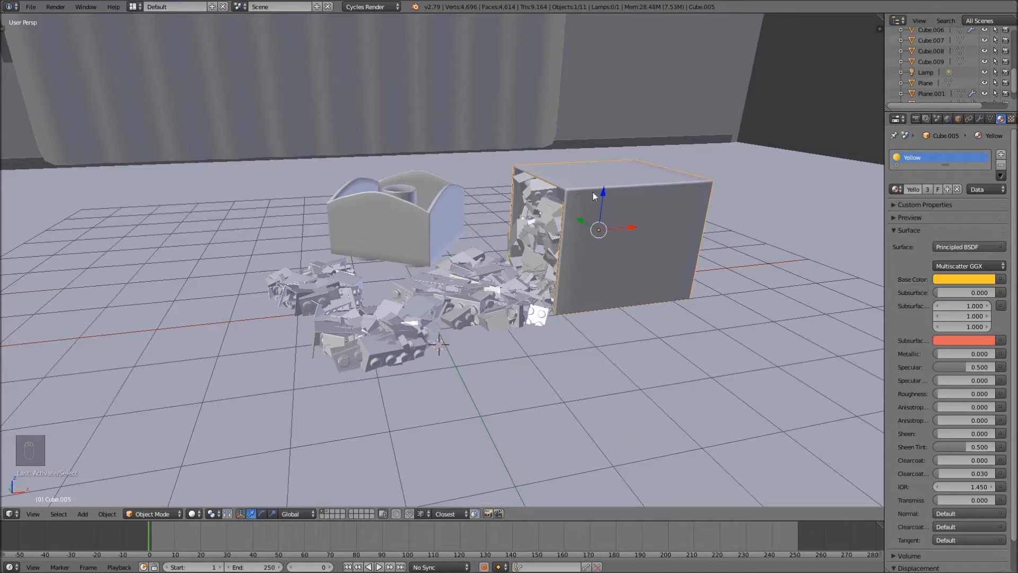
{"action": "key", "text": "t"}
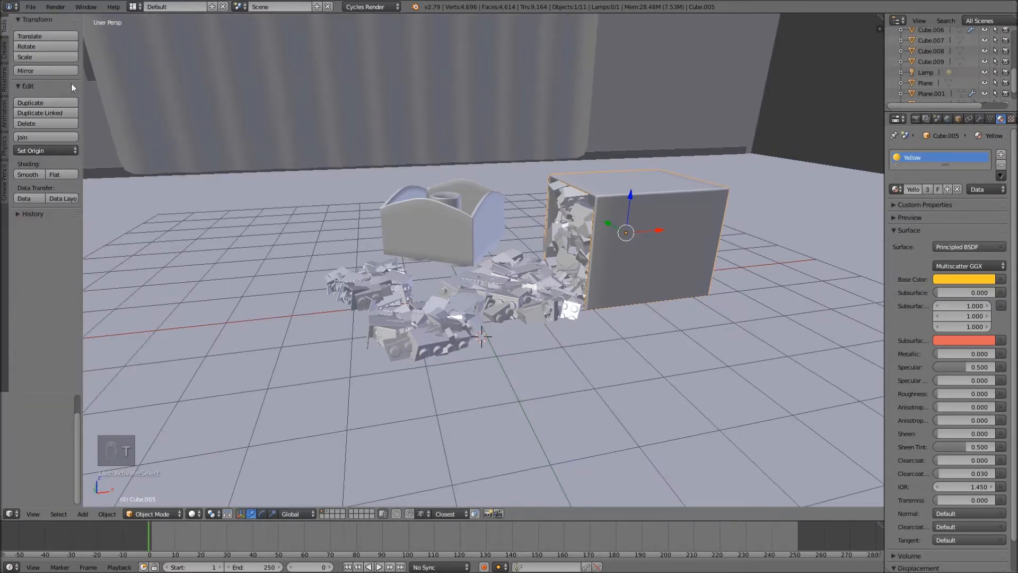
{"action": "left_click", "coordinate": [2, 143]}
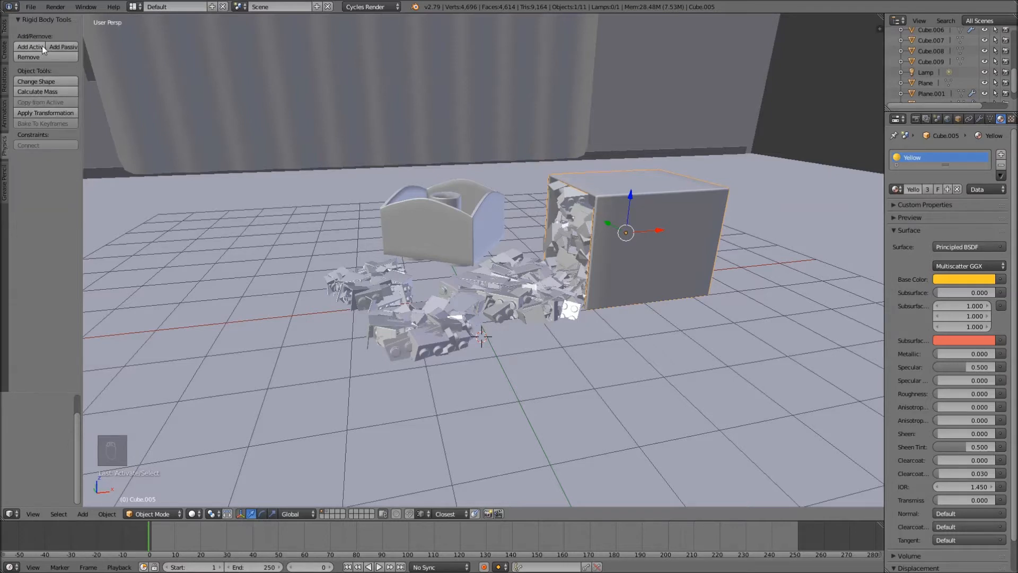
{"action": "left_click", "coordinate": [61, 46]}
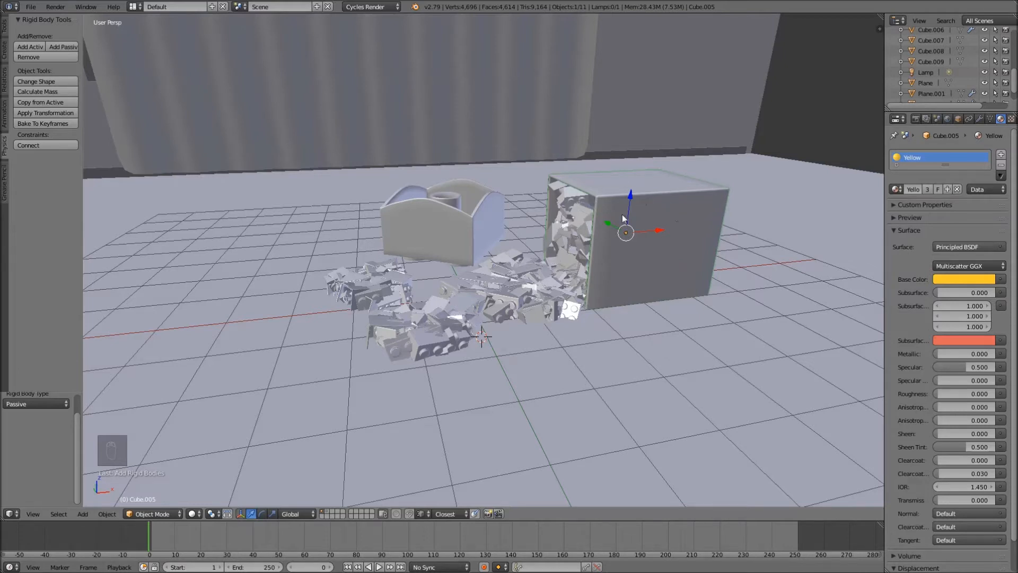
Add passive rigid bodies to the open box with the curved rim and to the room's floor and walls
{"action": "right_click", "coordinate": [437, 214]}
{"action": "left_click", "coordinate": [59, 46]}
{"action": "right_click", "coordinate": [215, 263]}
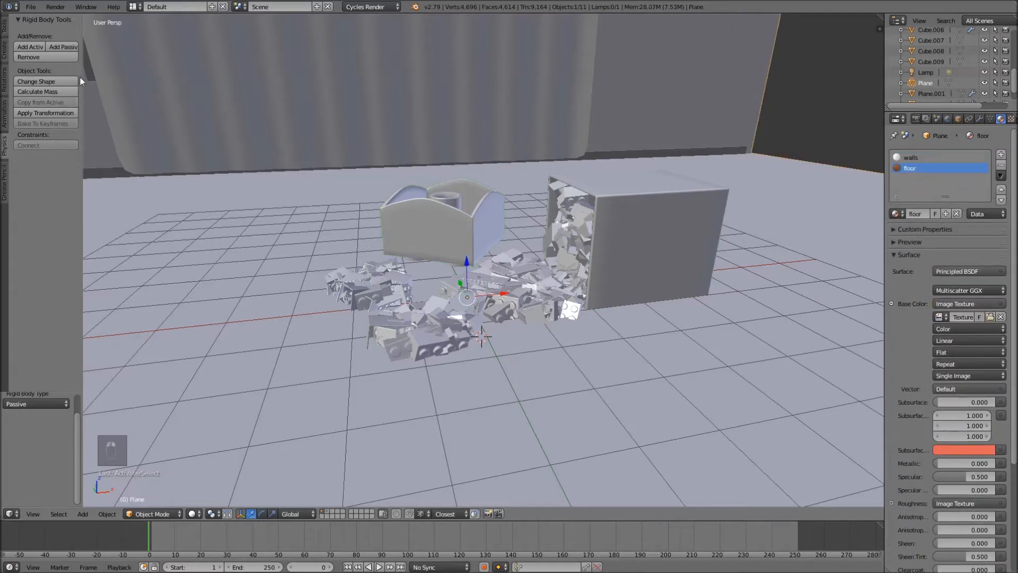
{"action": "left_click", "coordinate": [65, 47]}
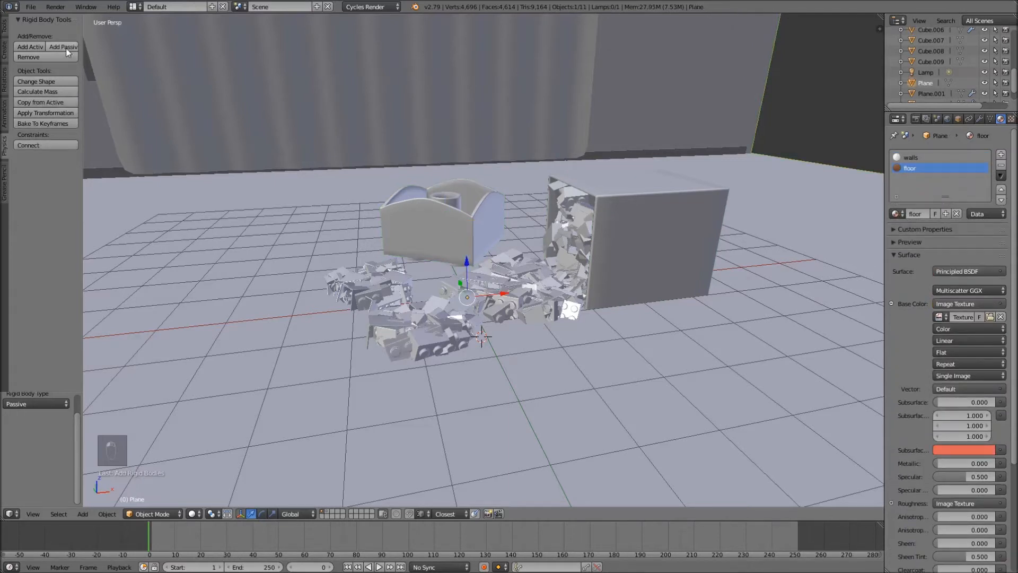
{"action": "right_click", "coordinate": [617, 201]}
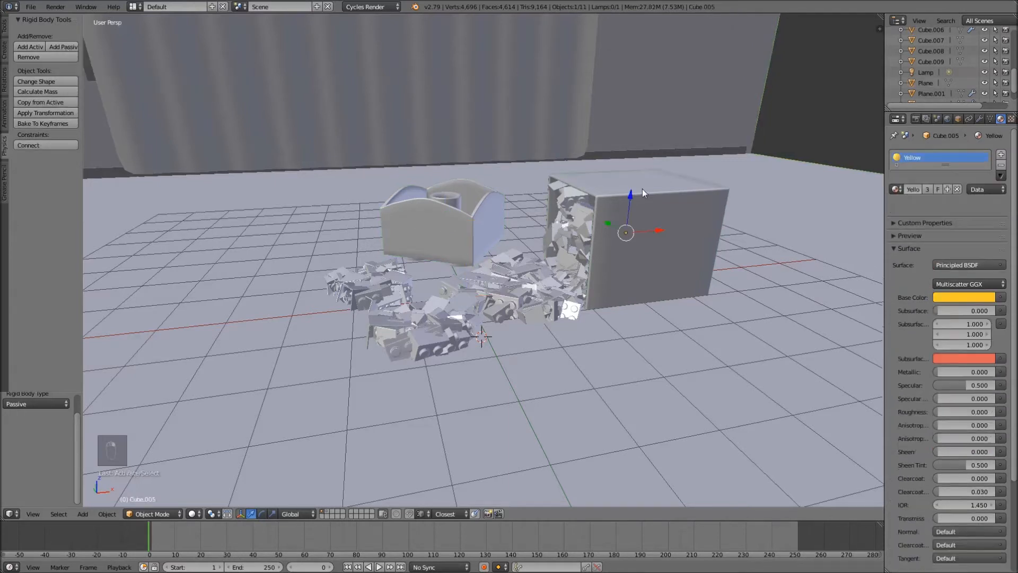
{"action": "right_click", "coordinate": [470, 247]}
{"action": "right_click", "coordinate": [796, 246]}
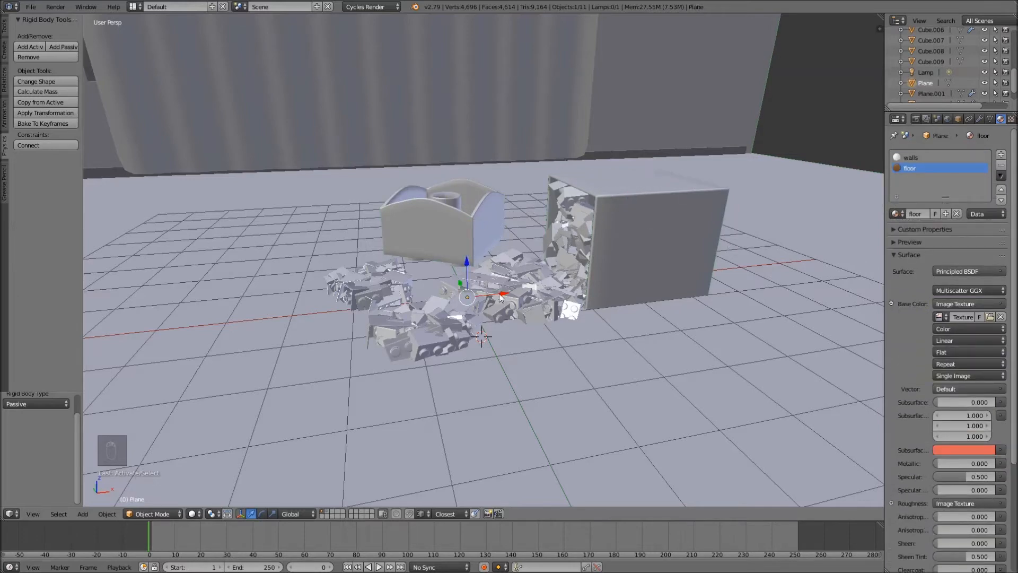
Make the duplicates of the brick particle system real, turning the scattered bricks into separate objects
{"action": "scroll", "coordinate": [523, 310], "scroll_direction": "up", "scroll_amount": 5}
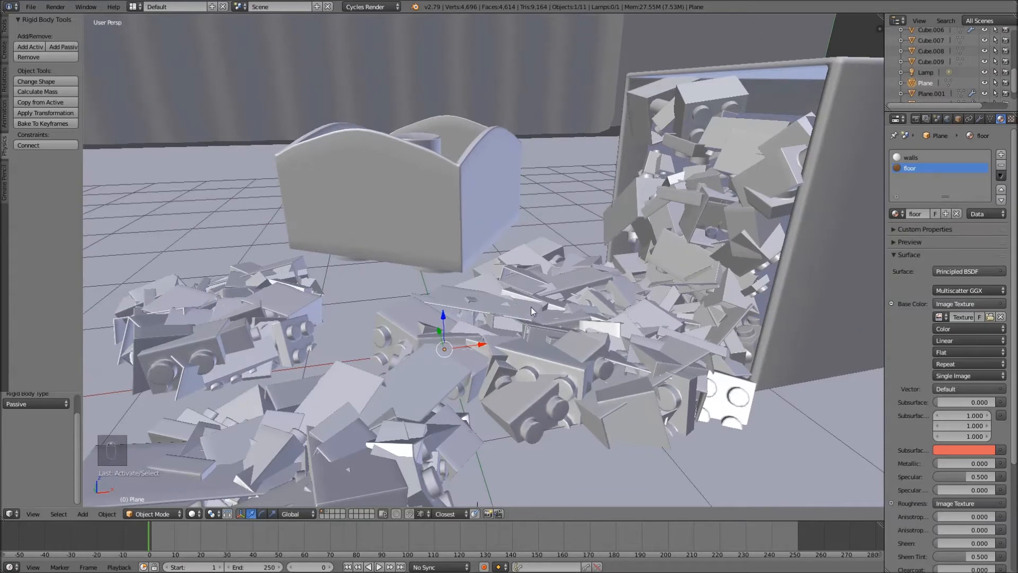
{"action": "right_click", "coordinate": [596, 324]}
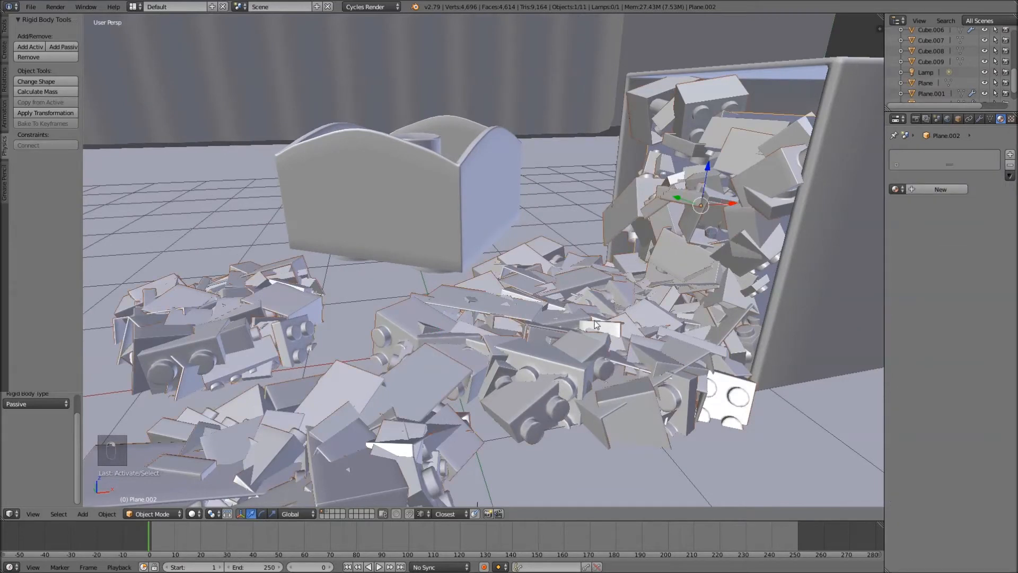
{"action": "scroll", "coordinate": [1002, 120], "scroll_direction": "down", "scroll_amount": 3}
{"action": "left_click", "coordinate": [978, 119]}
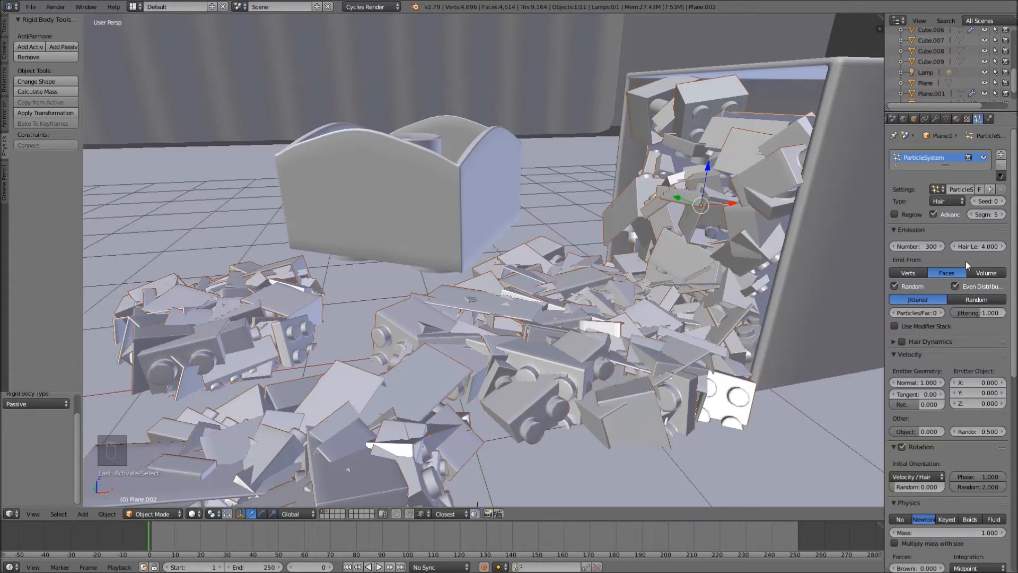
{"action": "scroll", "coordinate": [557, 235], "scroll_direction": "down", "scroll_amount": 2}
{"action": "mouse_move", "coordinate": [558, 235]}
{"action": "middle_mouse_down"}
{"action": "mouse_move", "coordinate": [536, 232]}
{"action": "mouse_move", "coordinate": [527, 215]}
{"action": "mouse_move", "coordinate": [587, 218]}
{"action": "mouse_move", "coordinate": [625, 234]}
{"action": "mouse_move", "coordinate": [558, 224]}
{"action": "middle_mouse_up"}
{"action": "scroll", "coordinate": [552, 225], "scroll_direction": "down", "scroll_amount": 5}
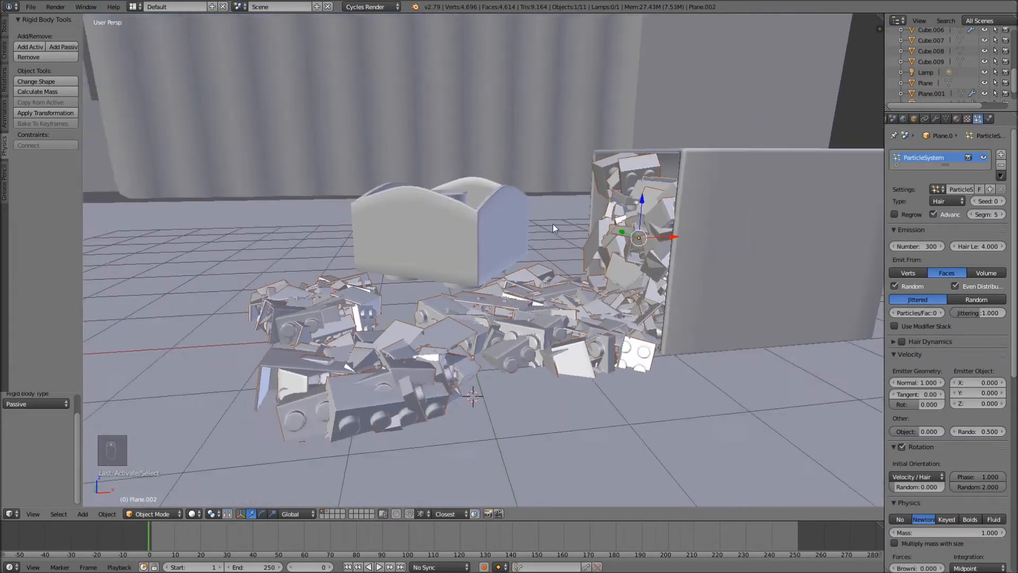
{"action": "scroll", "coordinate": [554, 222], "scroll_direction": "up", "scroll_amount": 5}
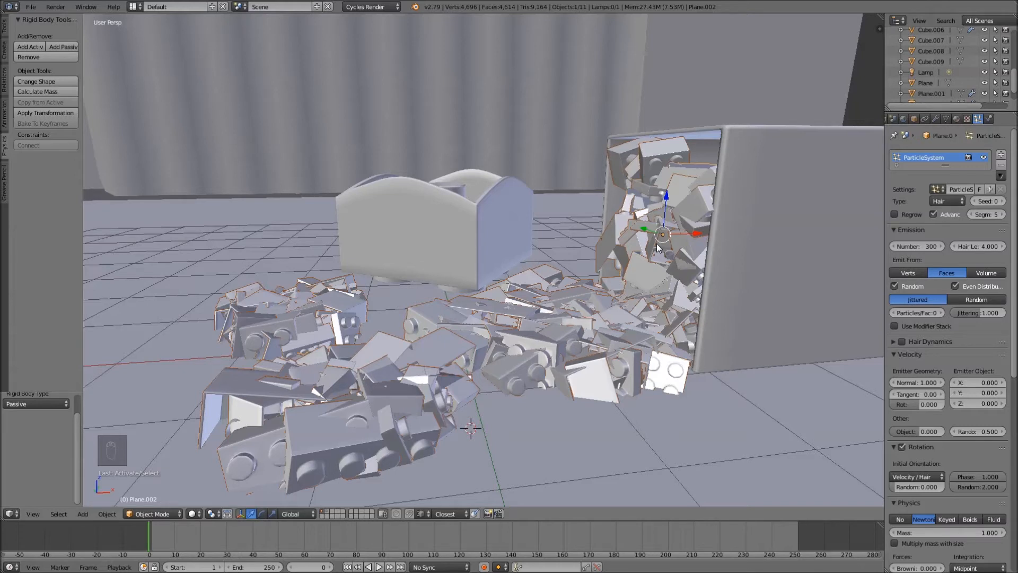
{"action": "mouse_move", "coordinate": [658, 247]}
{"action": "middle_mouse_down"}
{"action": "mouse_move", "coordinate": [613, 243]}
{"action": "mouse_move", "coordinate": [670, 256]}
{"action": "mouse_move", "coordinate": [658, 248]}
{"action": "middle_mouse_up"}
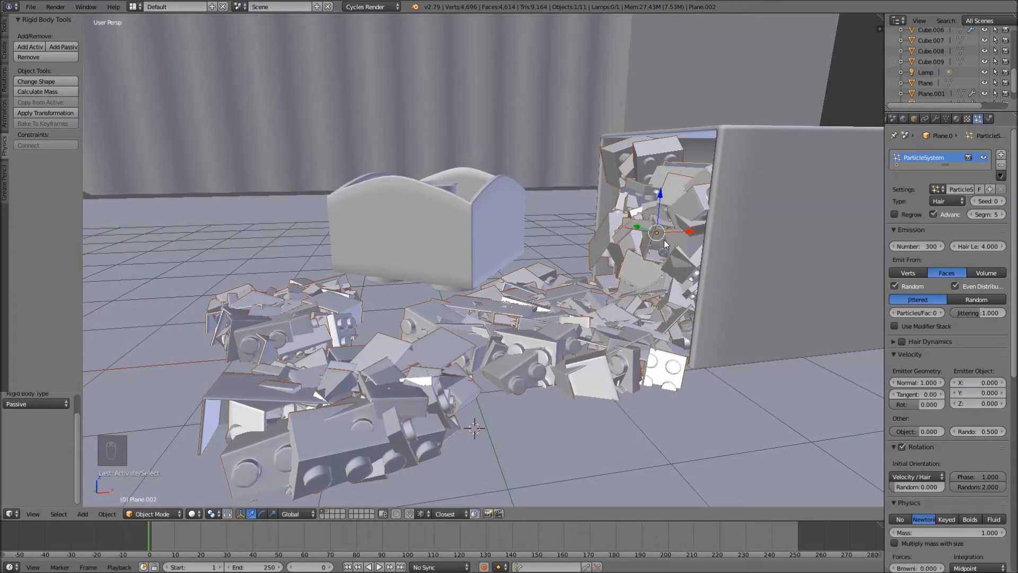
{"action": "scroll", "coordinate": [661, 245], "scroll_direction": "up", "scroll_amount": 1}
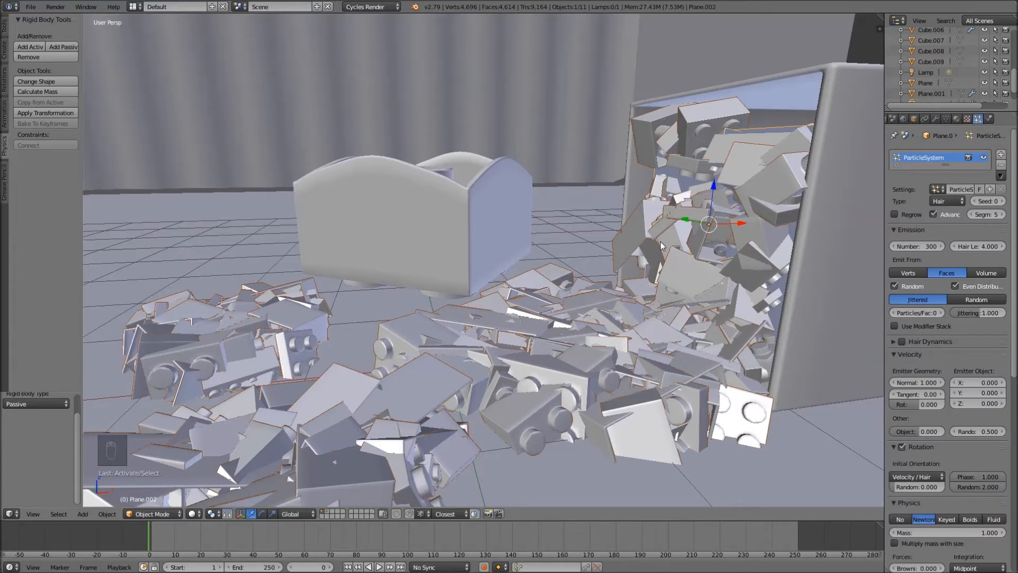
{"action": "key", "text": "ctrl+shift+a"}
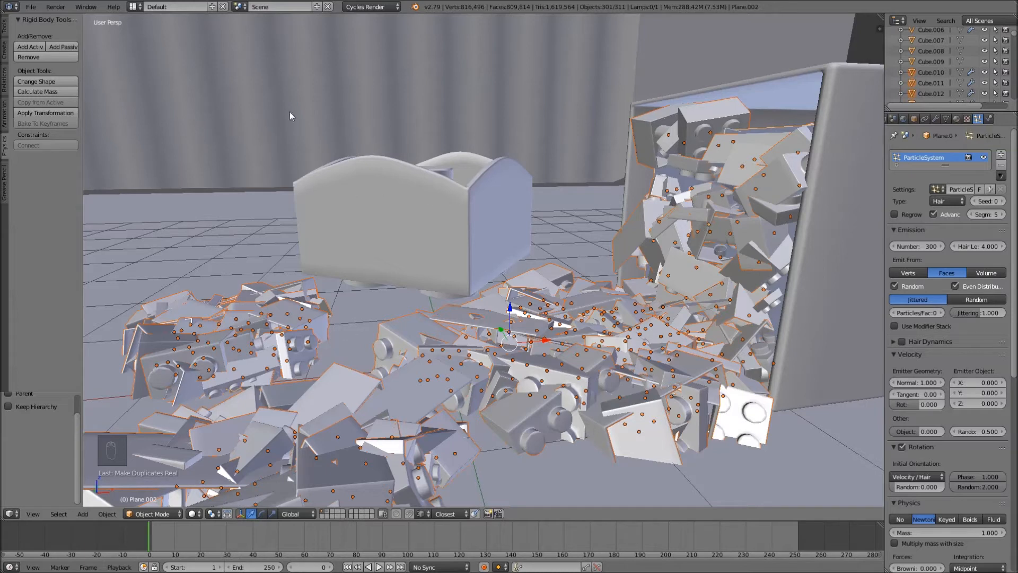
Make all the separate bricks active rigid bodies
{"action": "left_click", "coordinate": [28, 46]}
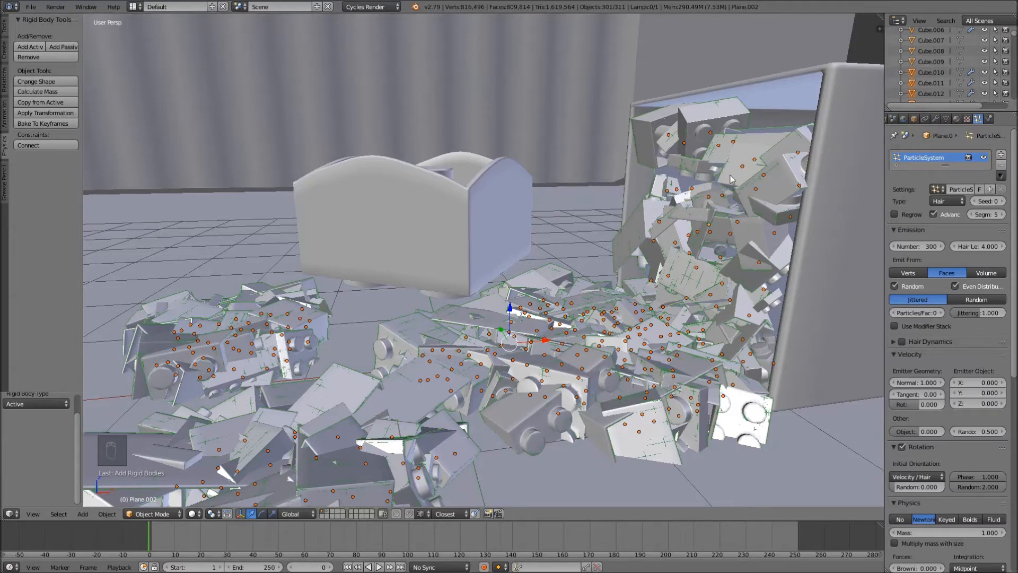
{"action": "scroll", "coordinate": [676, 228], "scroll_direction": "down", "scroll_amount": 3}
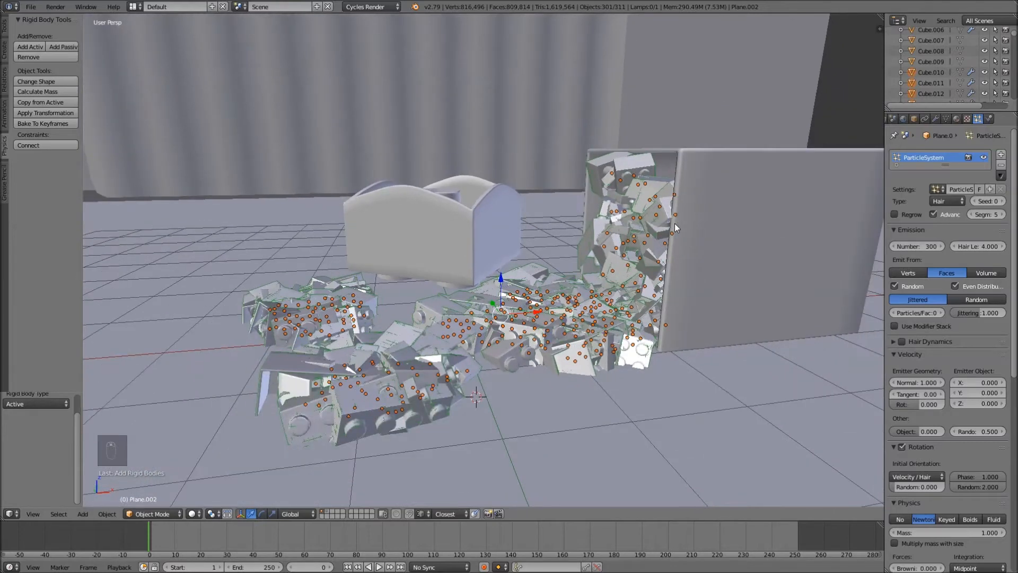
{"action": "scroll", "coordinate": [595, 271], "scroll_direction": "up", "scroll_amount": 2}
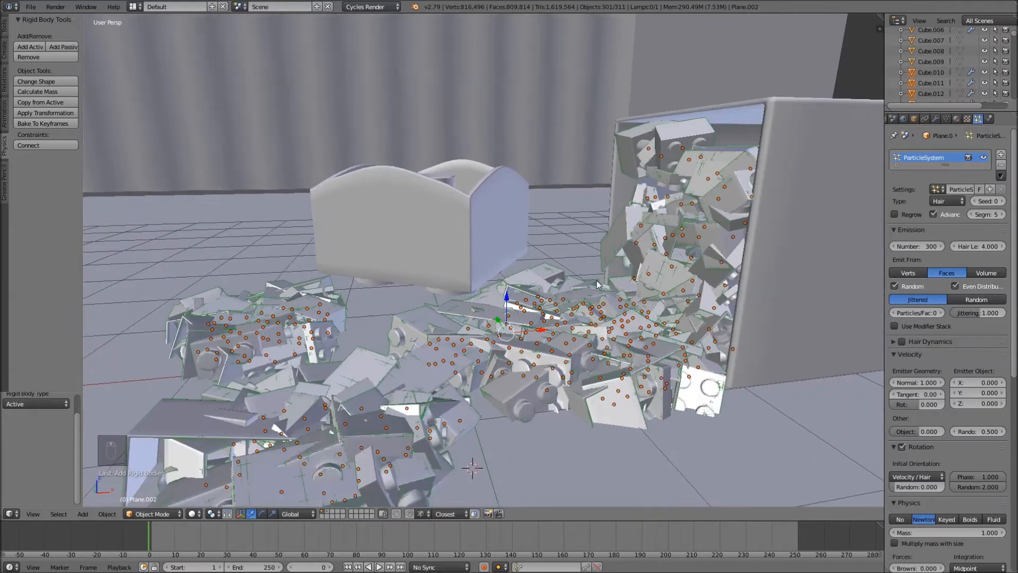
Delete the particle emitter plane that overlaps the separate bricks
{"action": "right_click", "coordinate": [704, 185]}
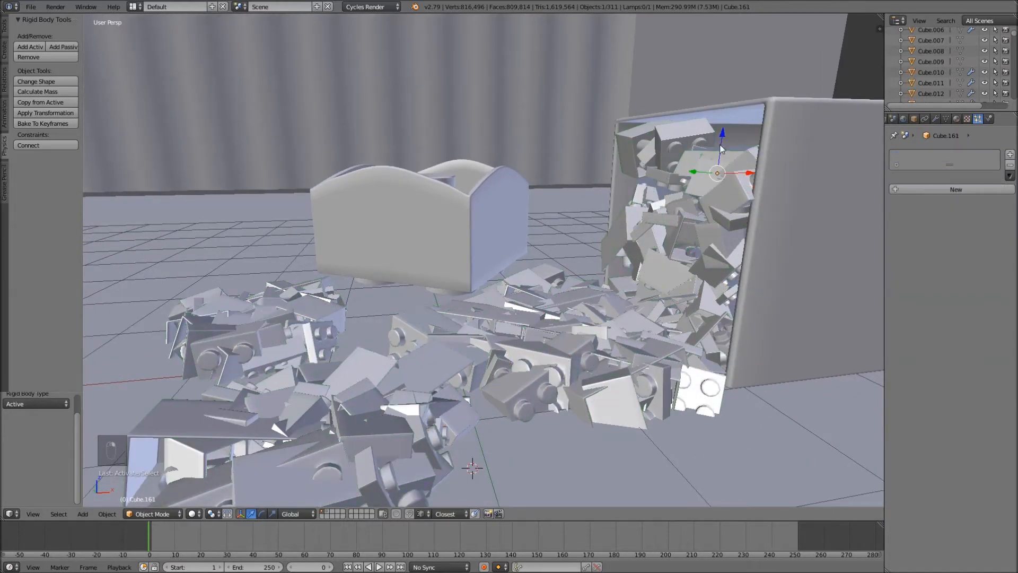
{"action": "right_click", "coordinate": [710, 166]}
{"action": "key", "text": "g"}
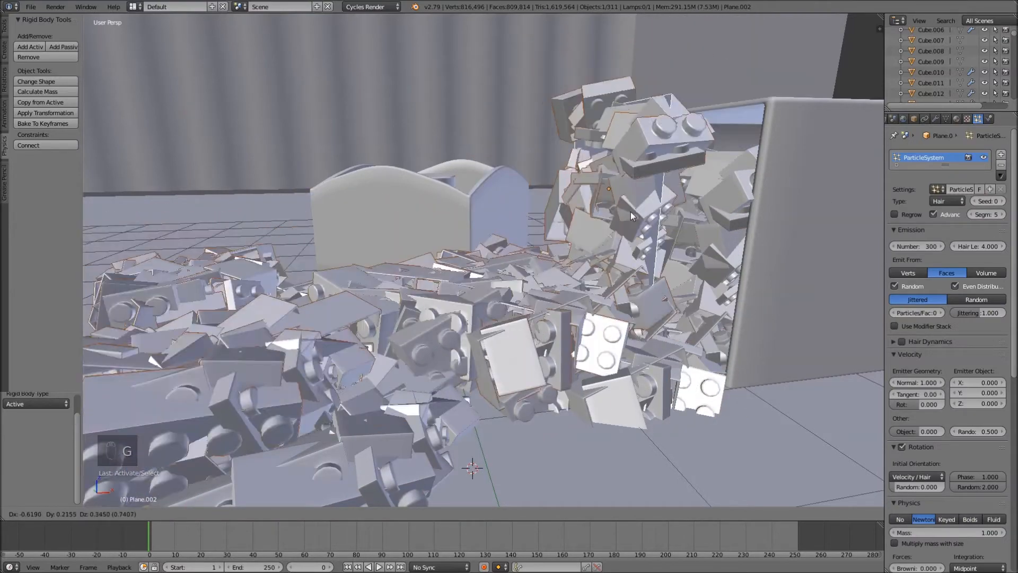
{"action": "right_click", "coordinate": [595, 148]}
{"action": "key", "text": "x"}
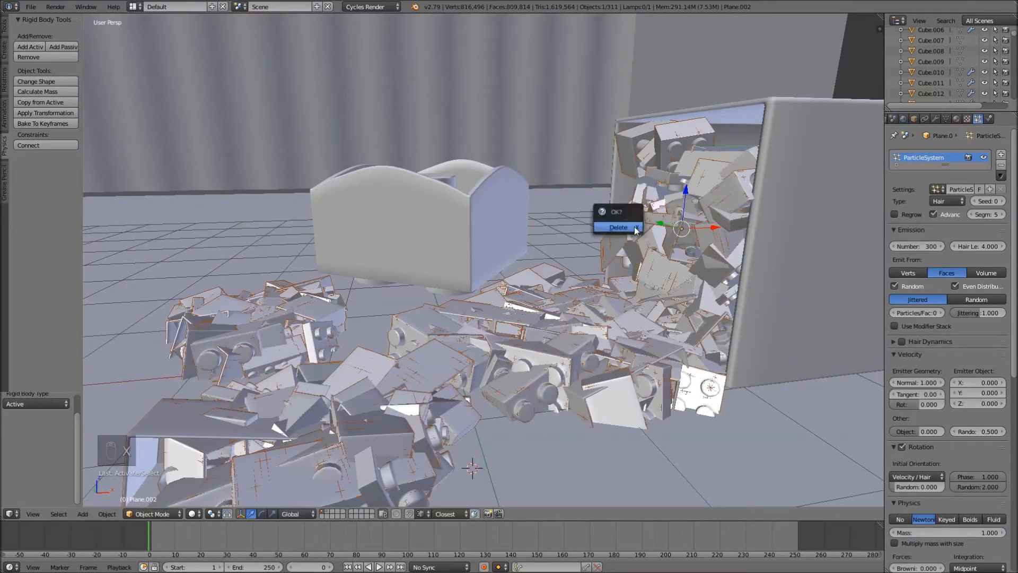
{"action": "left_click", "coordinate": [618, 227]}
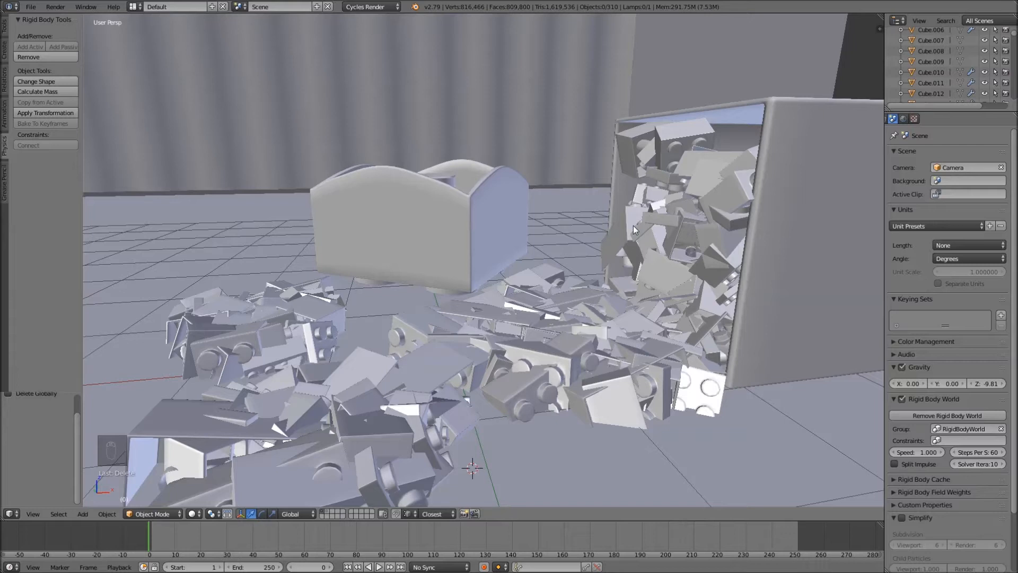
Jump to the timeline's first frame and pick out individual bricks in the central pile to examine how they overlap
{"action": "key", "text": "shift+Left"}
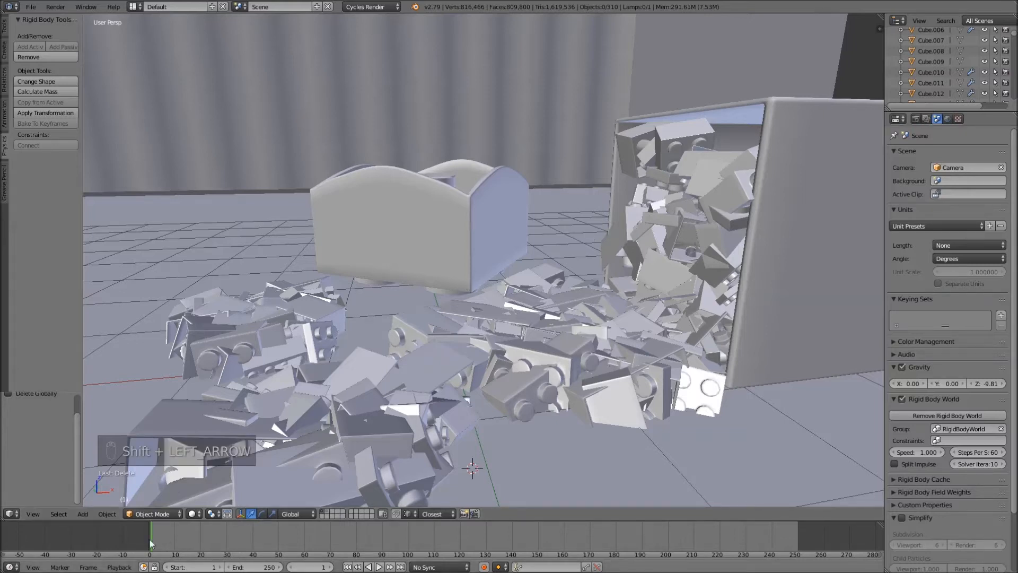
{"action": "middle_click_drag", "start_coordinate": [376, 210], "coordinate": [462, 211]}
{"action": "middle_click_drag", "start_coordinate": [546, 215], "coordinate": [558, 242]}
{"action": "scroll", "coordinate": [566, 257], "scroll_direction": "up", "scroll_amount": 5}
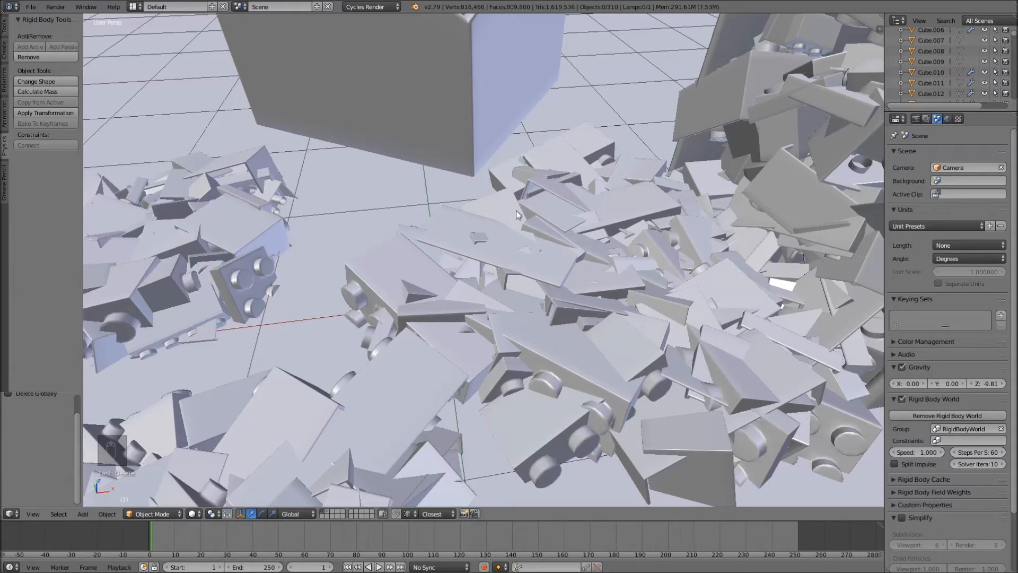
{"action": "right_click", "coordinate": [503, 233]}
{"action": "right_click", "coordinate": [597, 289]}
{"action": "right_click", "coordinate": [584, 321]}
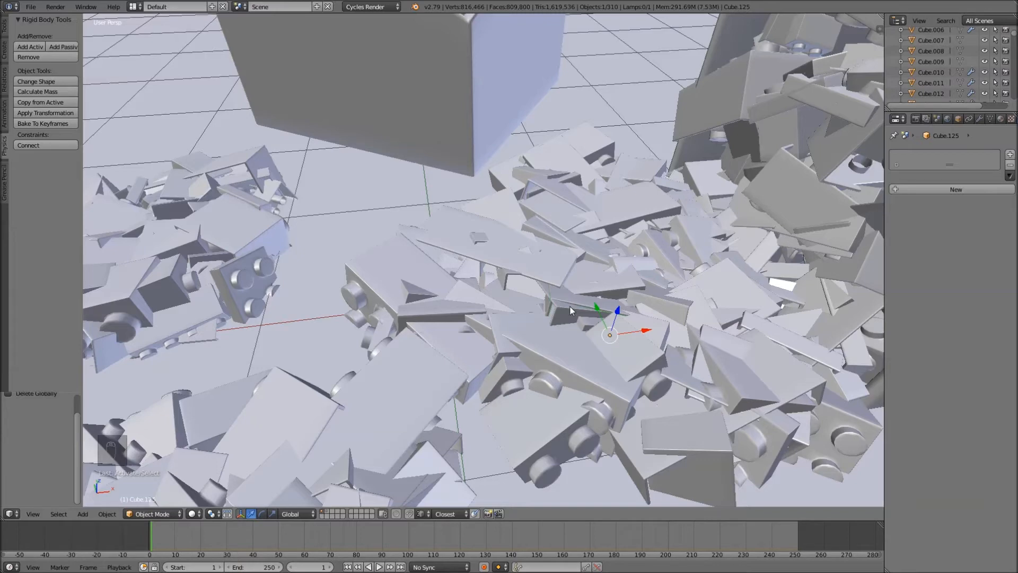
{"action": "scroll", "coordinate": [521, 273], "scroll_direction": "down", "scroll_amount": 2}
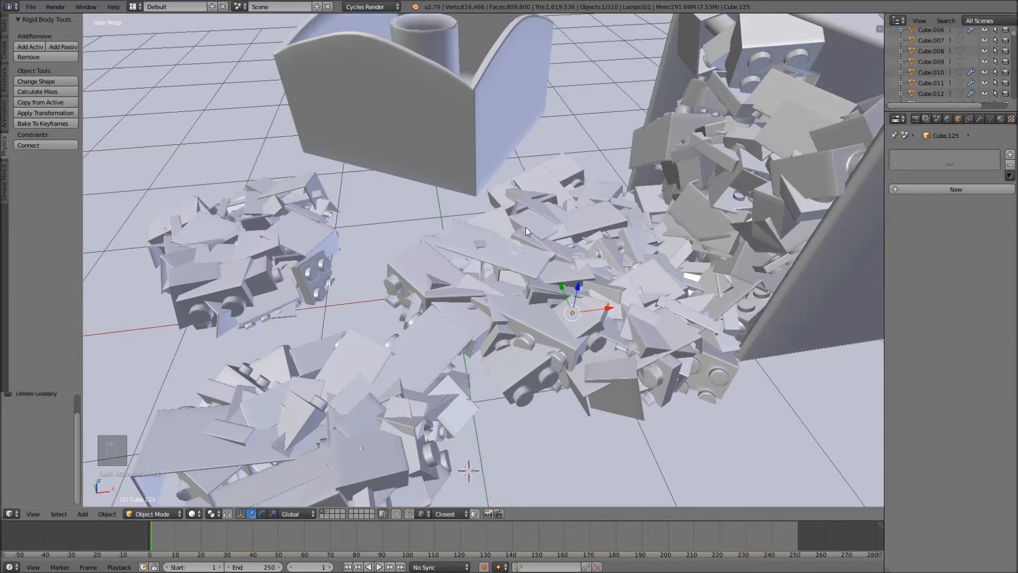
Play the rigid body simulation from the first frame, stop it, and examine the spread of bricks across the whole room
{"action": "scroll", "coordinate": [526, 227], "scroll_direction": "down", "scroll_amount": 2}
{"action": "key", "text": "shift+Left"}
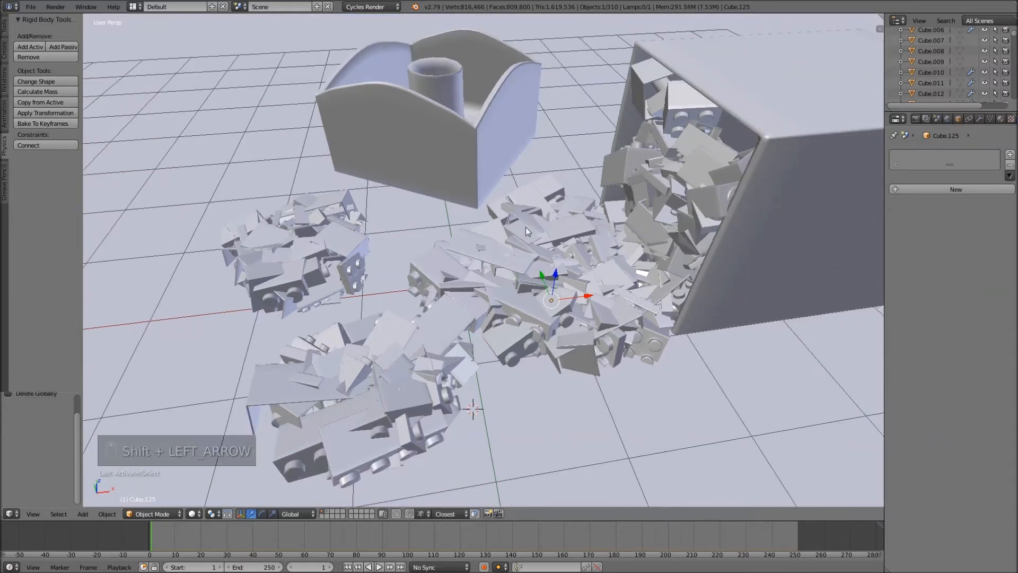
{"action": "key", "text": "alt+a"}
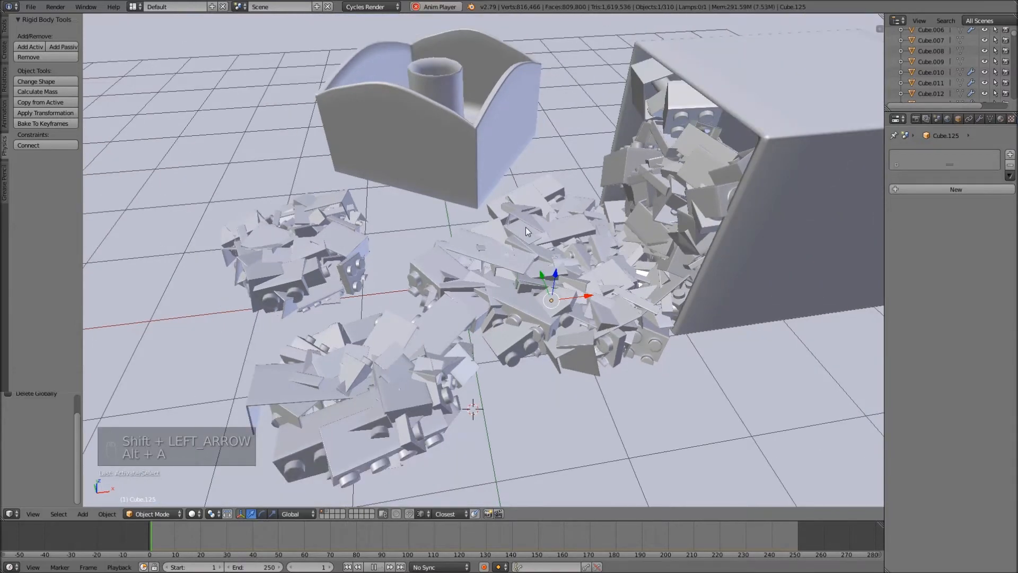
{"action": "key", "text": "alt+a"}
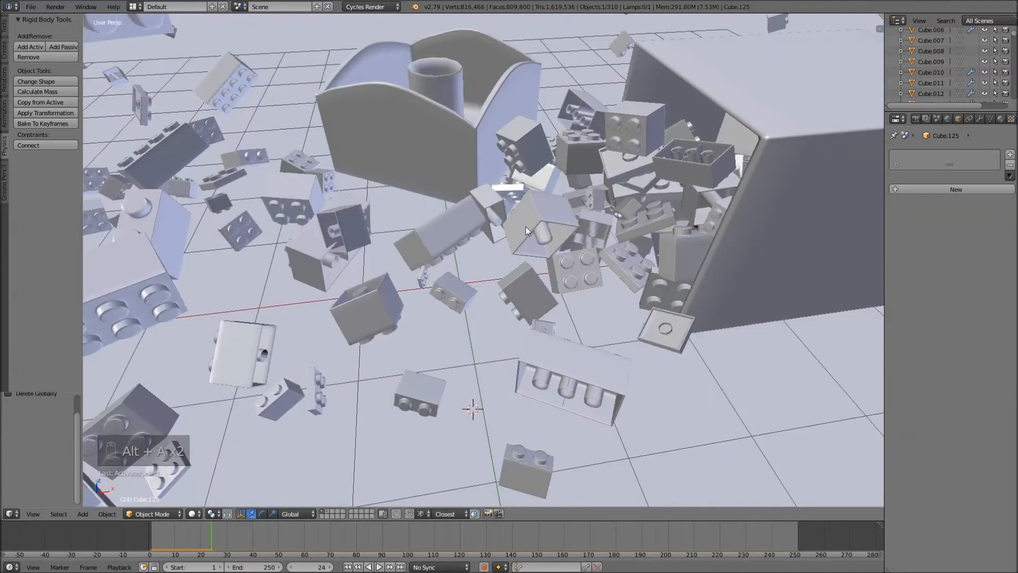
{"action": "scroll", "coordinate": [556, 222], "scroll_direction": "down", "scroll_amount": 7}
{"action": "middle_click_drag", "start_coordinate": [546, 281], "coordinate": [546, 238]}
{"action": "scroll", "coordinate": [546, 238], "scroll_direction": "down", "scroll_amount": 5}
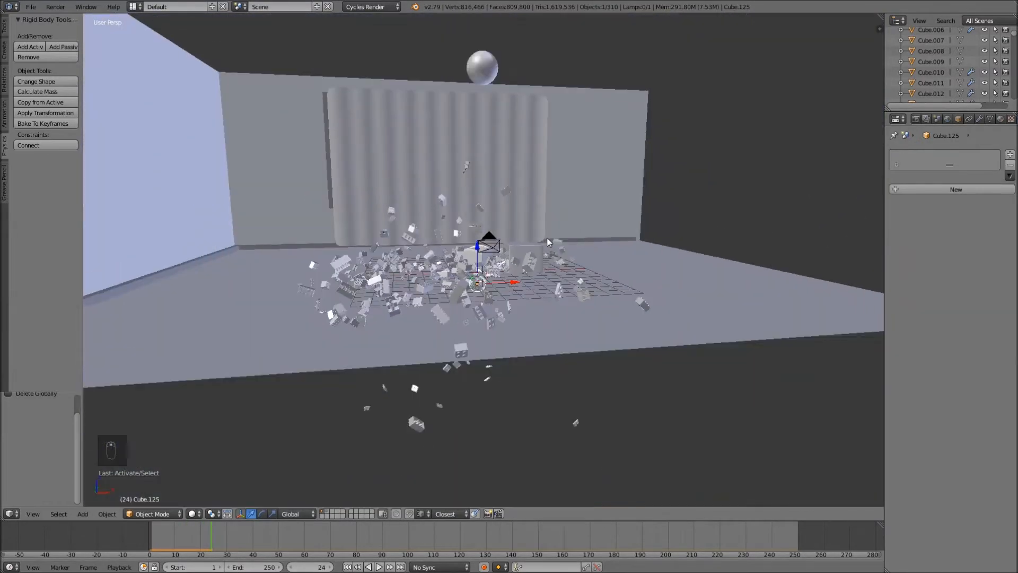
{"action": "scroll", "coordinate": [547, 242], "scroll_direction": "up", "scroll_amount": 8}
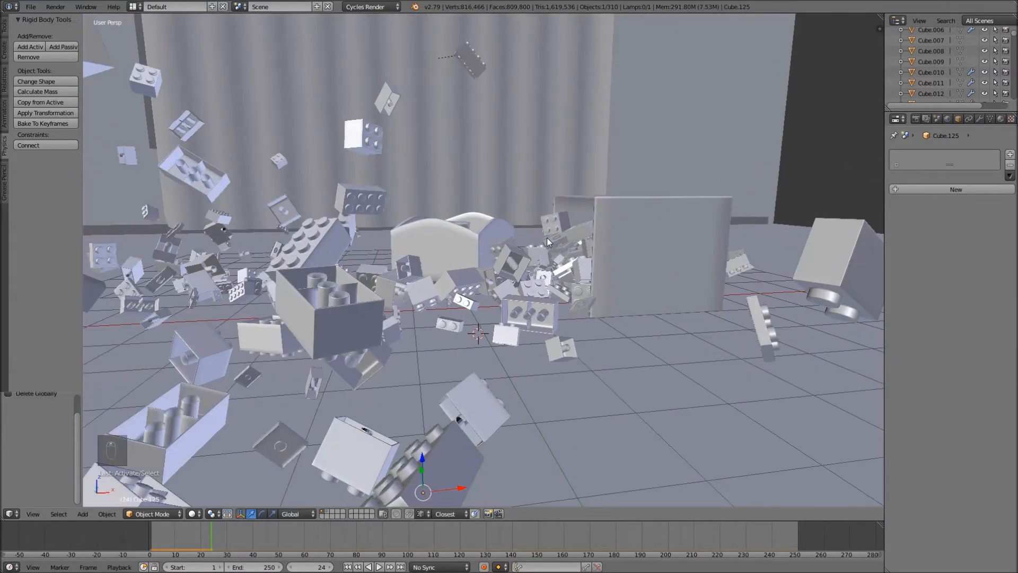
{"action": "middle_click_drag", "start_coordinate": [492, 211], "coordinate": [491, 211]}
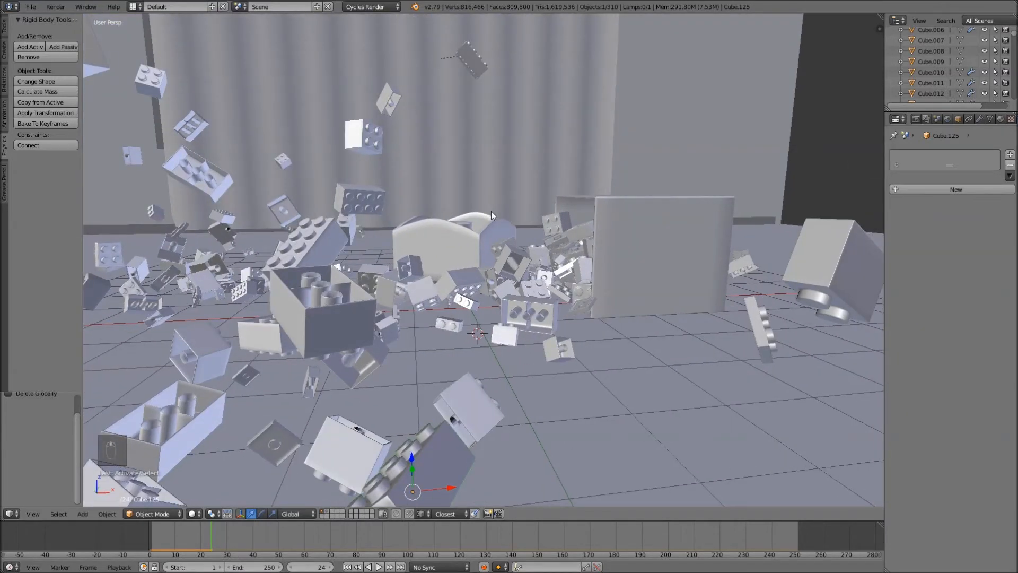
Replay the simulation from the first frame, stop it partway, and check the flying bricks through the scene camera
{"action": "key", "text": "shift+Left"}
{"action": "key", "text": "alt+a"}
{"action": "key", "text": "alt+a"}
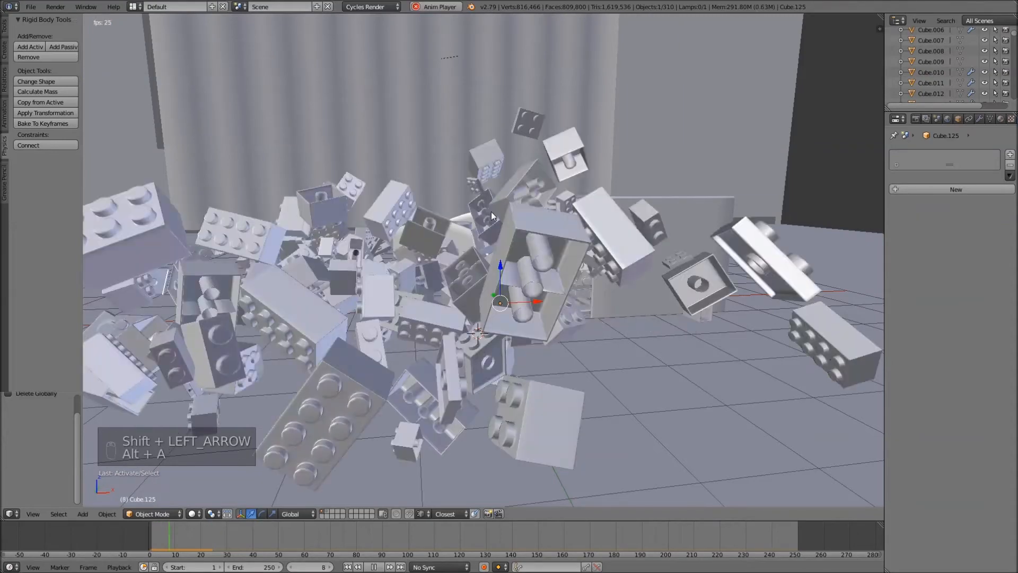
{"action": "scroll", "coordinate": [502, 210], "scroll_direction": "up", "scroll_amount": 5}
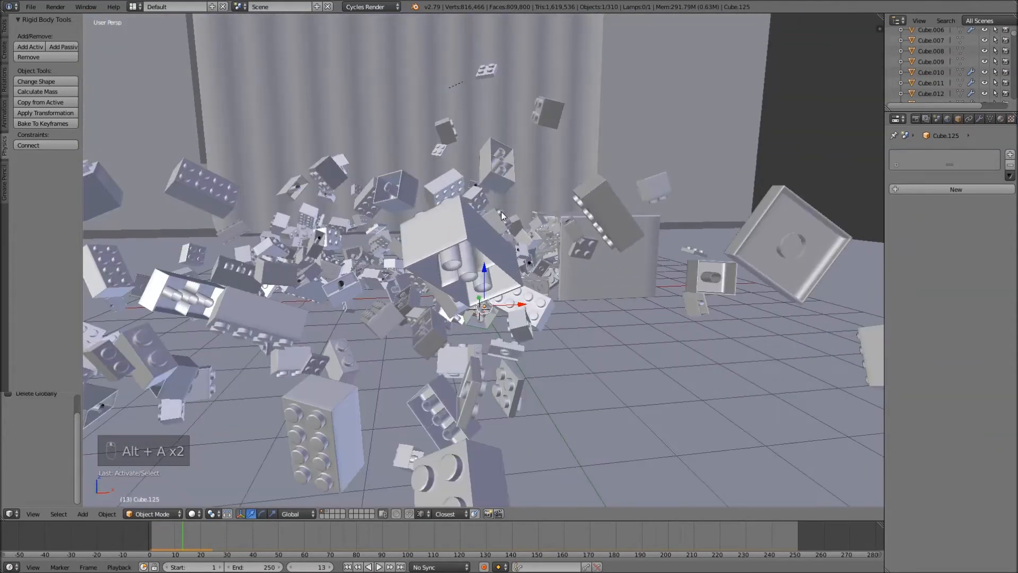
{"action": "key", "text": "KP_0"}
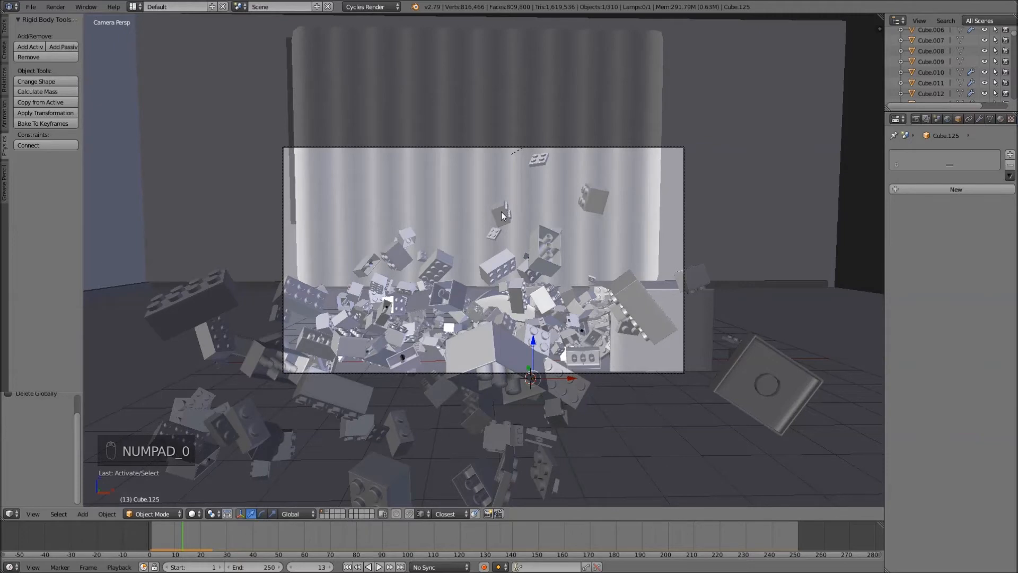
{"action": "mouse_move", "coordinate": [501, 211]}
{"action": "middle_mouse_down"}
{"action": "mouse_move", "coordinate": [502, 223]}
{"action": "mouse_move", "coordinate": [513, 221]}
{"action": "middle_mouse_up"}
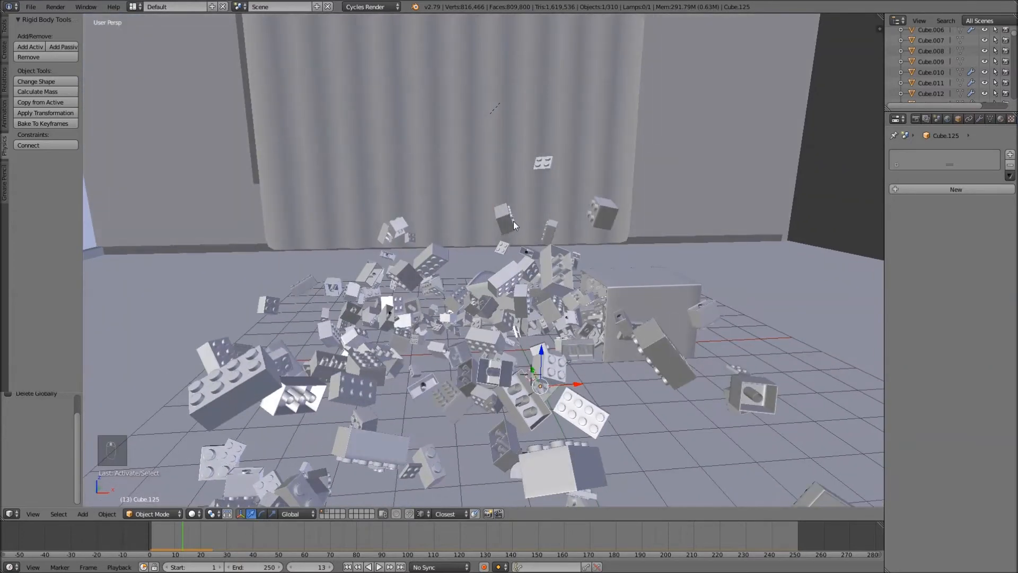
Return to the timeline's first frame and examine up close how the bricks in the central pile intersect
{"action": "key", "text": "shift+Left"}
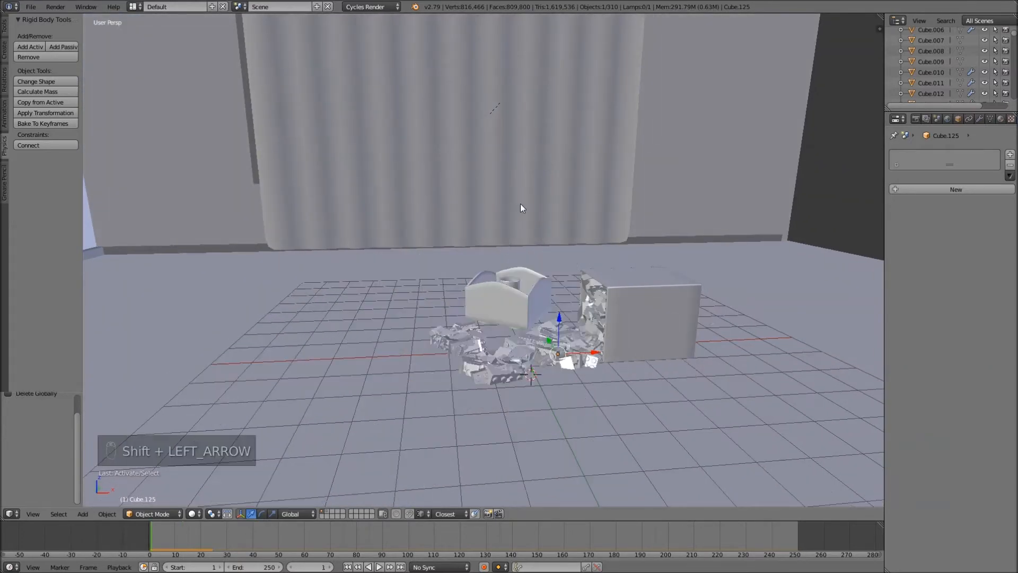
{"action": "scroll", "coordinate": [603, 340], "scroll_direction": "up", "scroll_amount": 3}
{"action": "scroll", "coordinate": [604, 340], "scroll_direction": "up", "scroll_amount": 1}
{"action": "middle_click_drag", "start_coordinate": [641, 330], "coordinate": [558, 349], "text": "shift"}
{"action": "scroll", "coordinate": [594, 259], "scroll_direction": "up", "scroll_amount": 5}
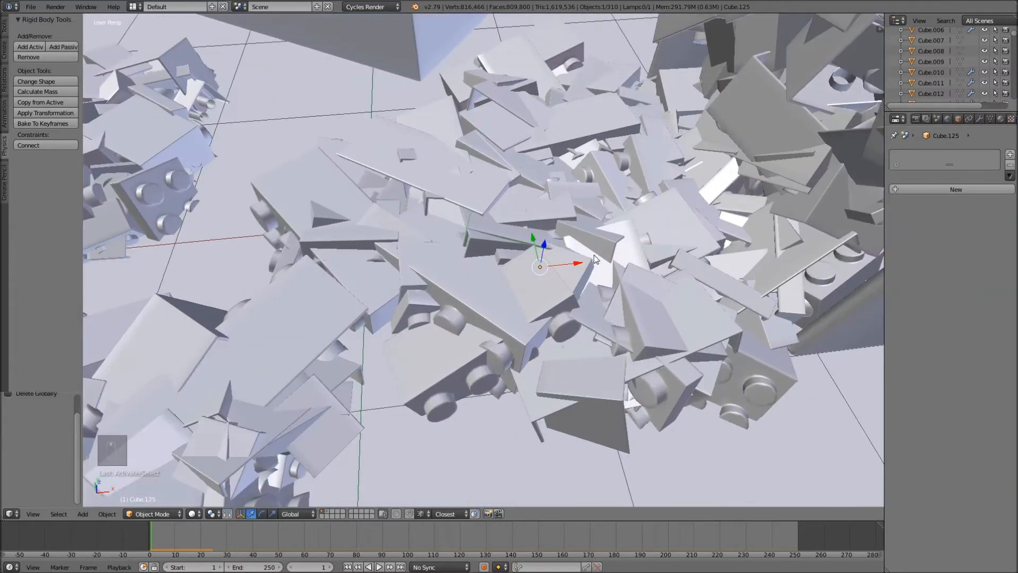
{"action": "scroll", "coordinate": [653, 137], "scroll_direction": "down", "scroll_amount": 5}
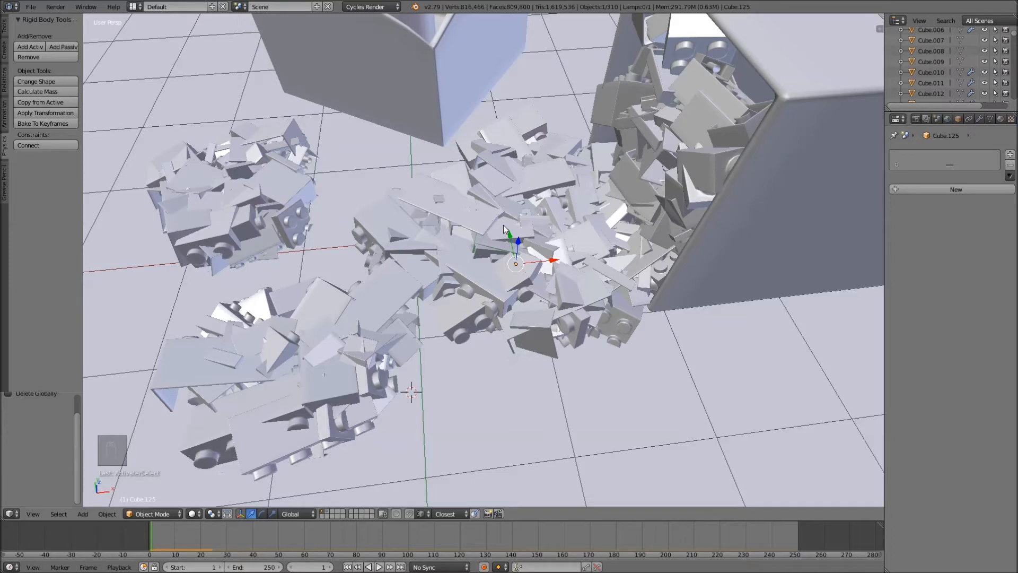
Undo back through the emitter deletion, the active rigid bodies and the real duplicates, restoring the editable brick particle system
{"action": "key", "text": "ctrl+z"}
{"action": "key", "text": "ctrl+z"}
{"action": "key", "text": "ctrl+z"}
{"action": "key", "text": "ctrl+z"}
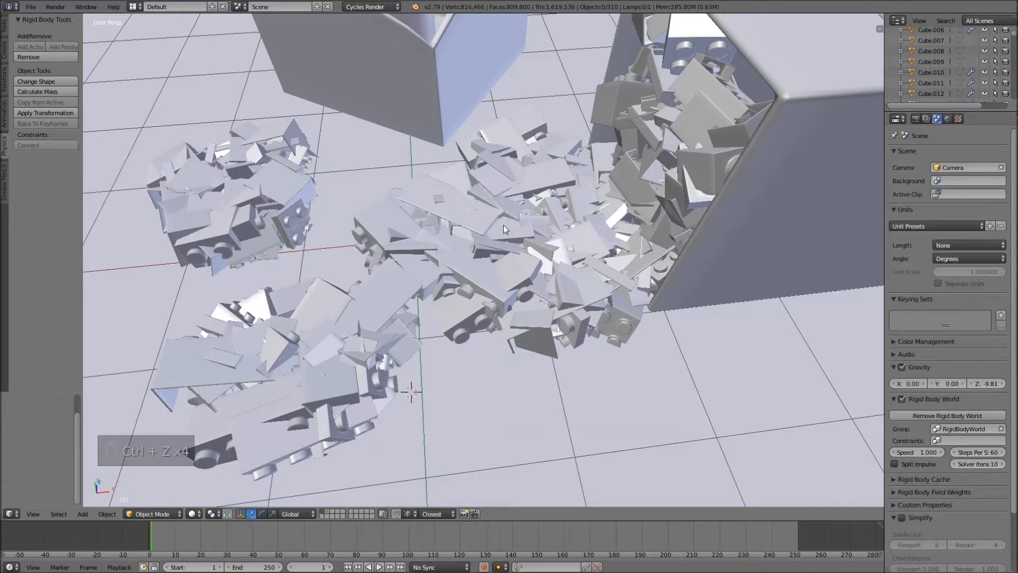
{"action": "key", "text": "ctrl+z"}
{"action": "key", "text": "ctrl+z"}
{"action": "key", "text": "ctrl+z"}
{"action": "key", "text": "ctrl+z"}
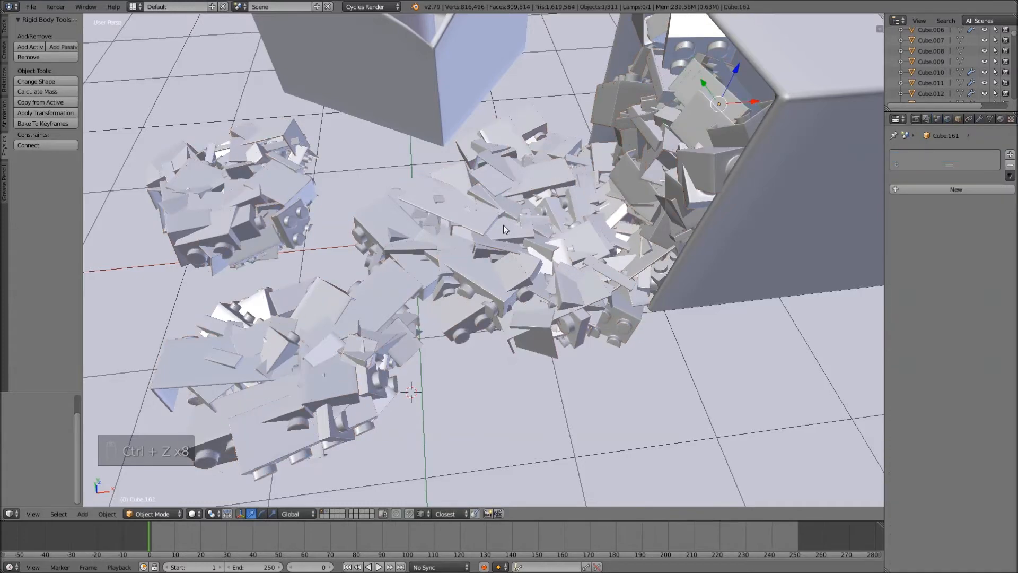
{"action": "key", "text": "ctrl+z"}
{"action": "key", "text": "ctrl+z"}
{"action": "key", "text": "ctrl+z"}
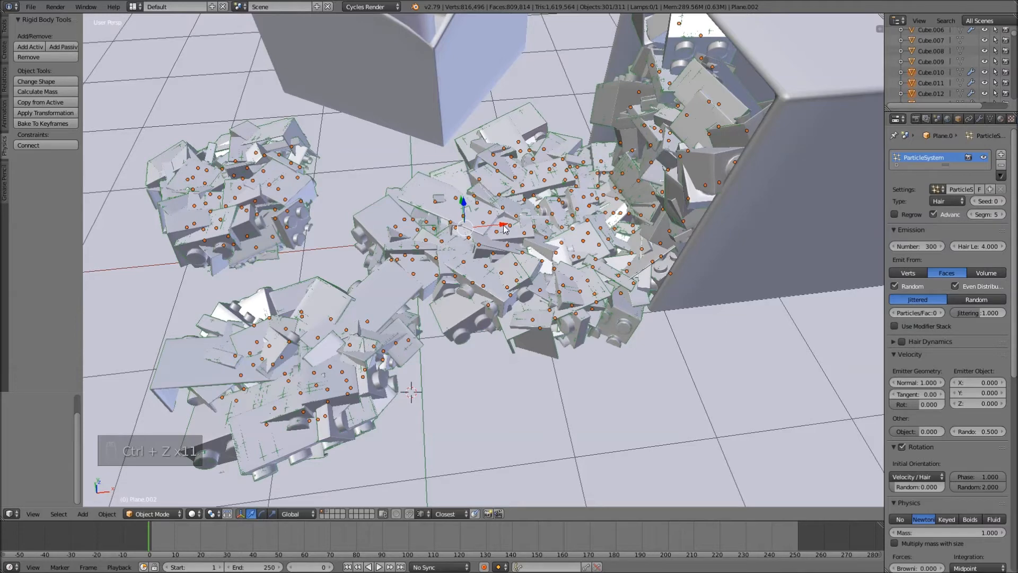
{"action": "key", "text": "ctrl+z"}
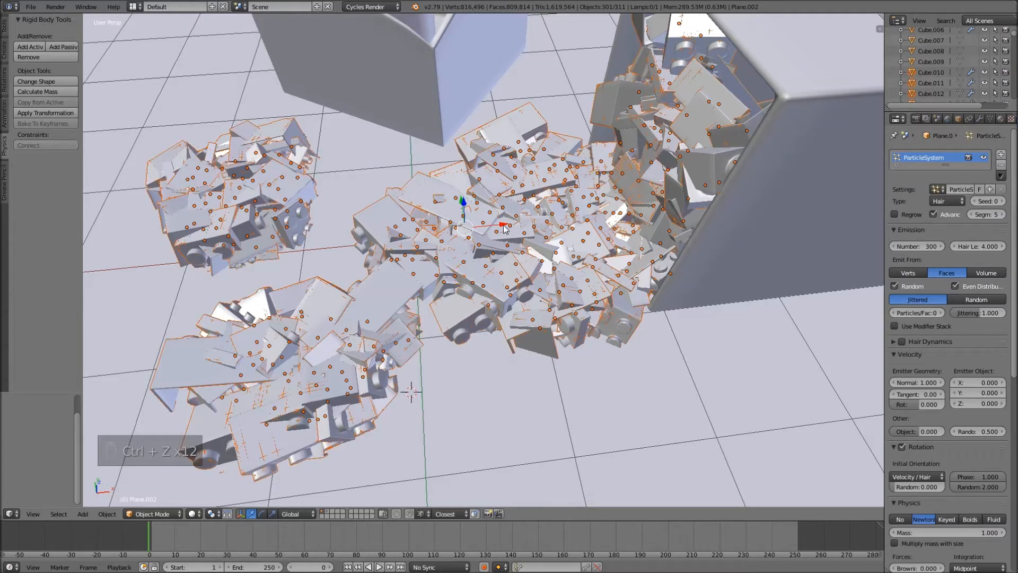
{"action": "key", "text": "ctrl+z"}
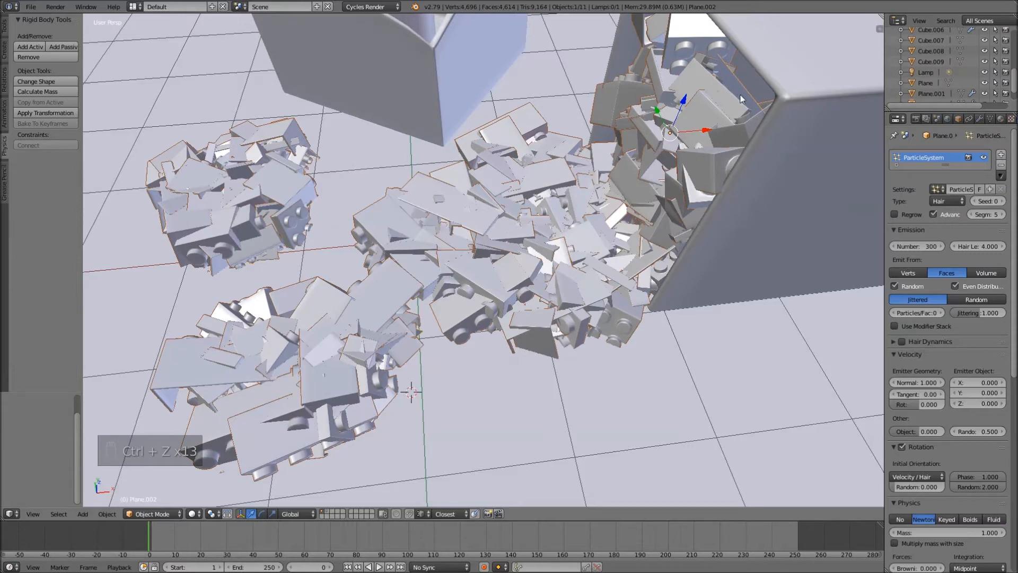
Set the brick particle system's emitter geometry normal velocity to 0
{"action": "scroll", "coordinate": [963, 449], "scroll_direction": "down", "scroll_amount": 2}
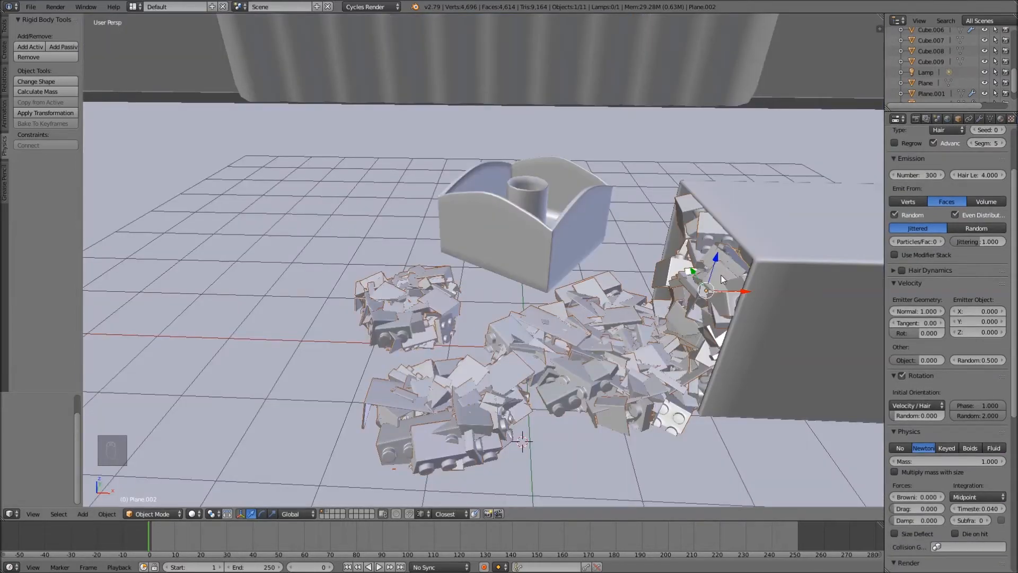
{"action": "middle_click_drag", "start_coordinate": [633, 326], "coordinate": [659, 352]}
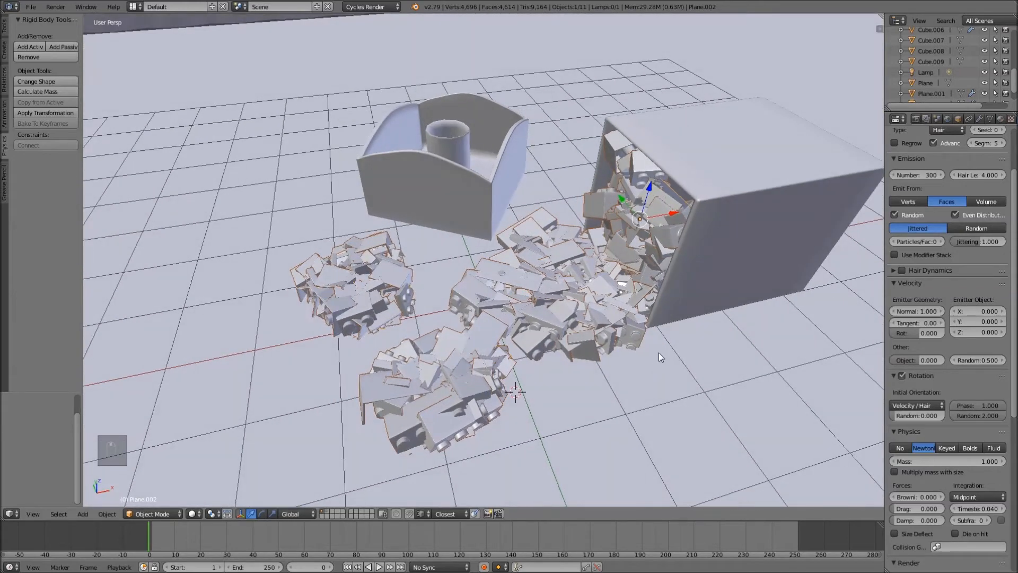
{"action": "scroll", "coordinate": [703, 295], "scroll_direction": "up", "scroll_amount": 2}
{"action": "scroll", "coordinate": [703, 296], "scroll_direction": "up", "scroll_amount": 2}
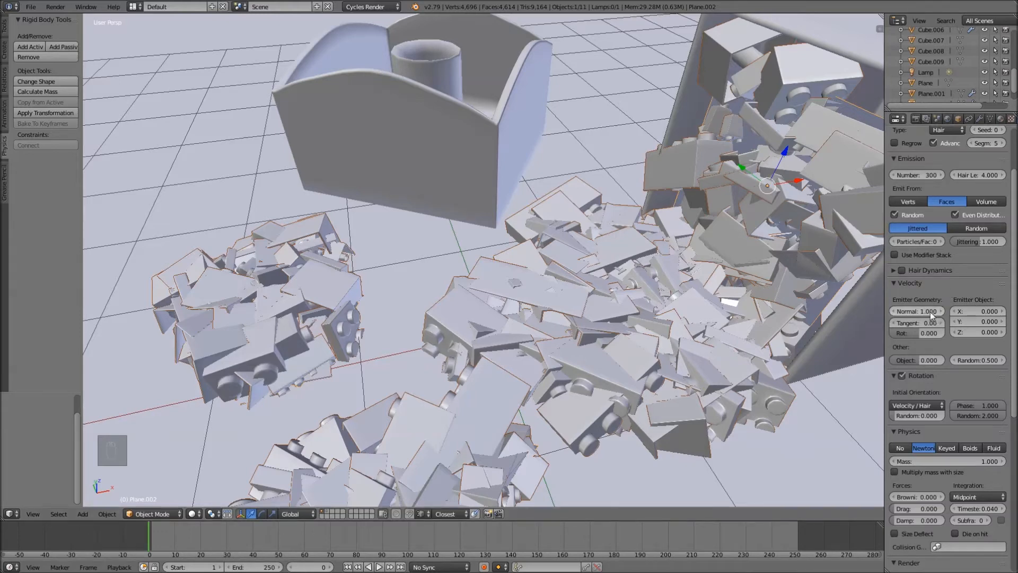
{"action": "mouse_move", "coordinate": [930, 311]}
{"action": "left_mouse_down"}
{"action": "mouse_move", "coordinate": [877, 312]}
{"action": "mouse_move", "coordinate": [922, 310]}
{"action": "left_mouse_up"}
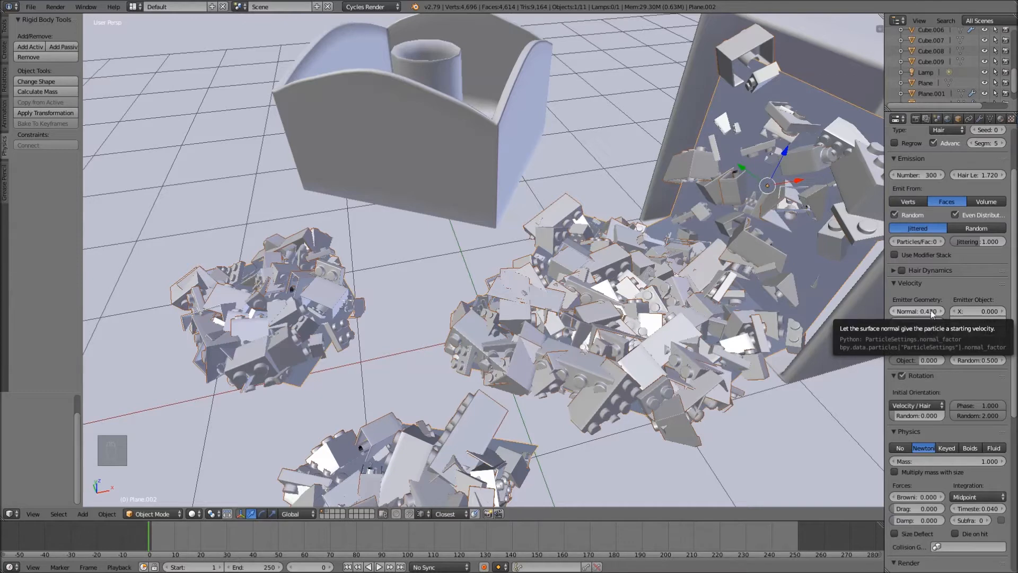
{"action": "mouse_move", "coordinate": [920, 310]}
{"action": "left_mouse_down"}
{"action": "mouse_move", "coordinate": [896, 312]}
{"action": "mouse_move", "coordinate": [941, 311]}
{"action": "mouse_move", "coordinate": [931, 311]}
{"action": "left_mouse_up"}
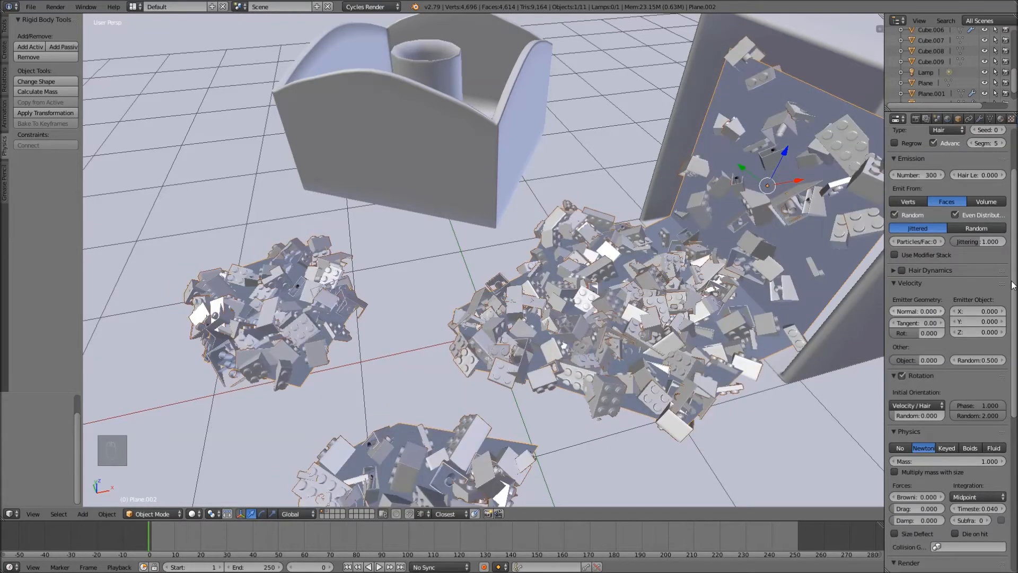
Set the render size of the particle bricks to 0.07
{"action": "scroll", "coordinate": [954, 324], "scroll_direction": "down", "scroll_amount": 10}
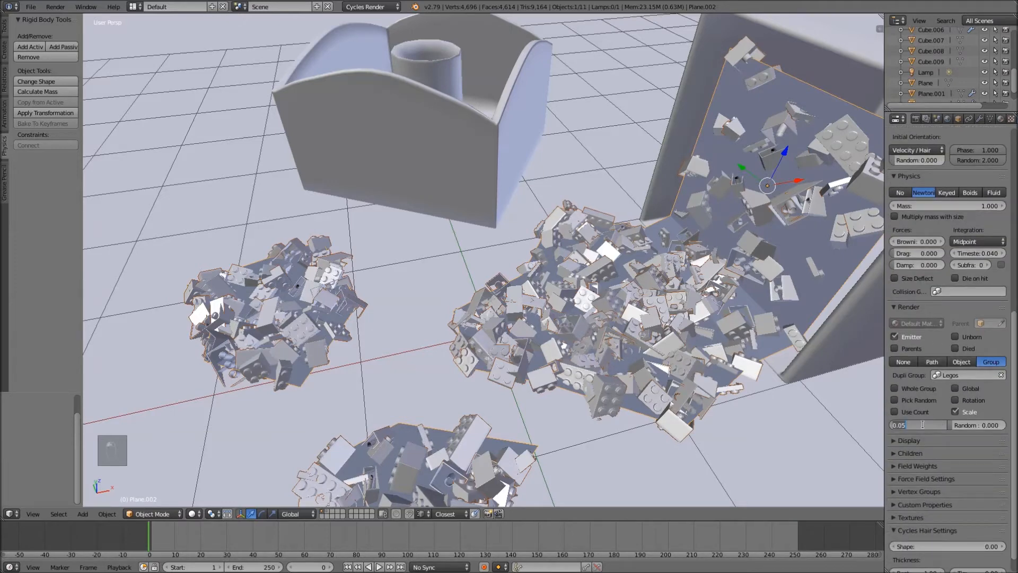
{"action": "key", "text": "BackSpace"}
{"action": "type", "text": ".07"}
{"action": "key", "text": "Return"}
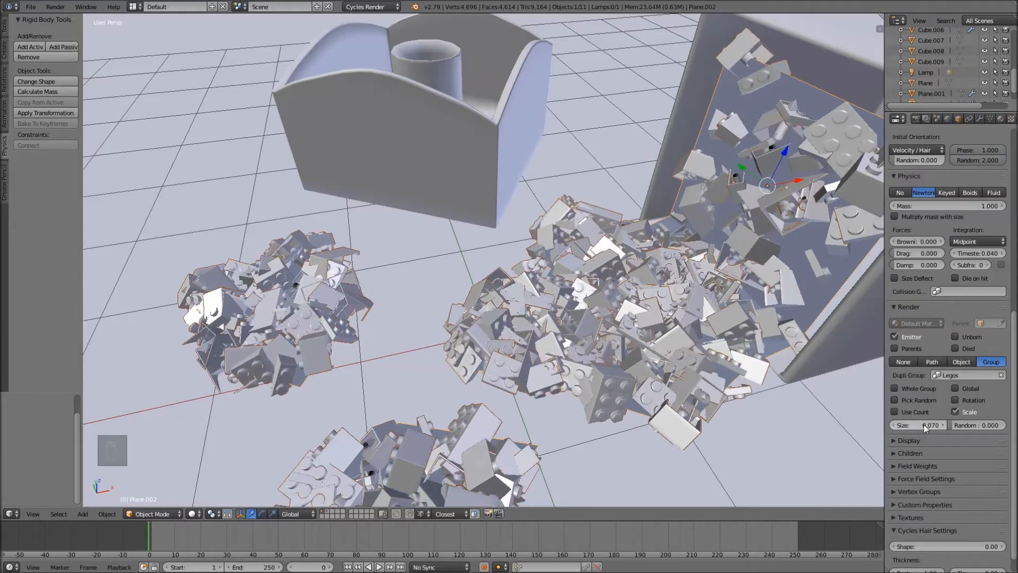
{"action": "scroll", "coordinate": [930, 292], "scroll_direction": "up", "scroll_amount": 13}
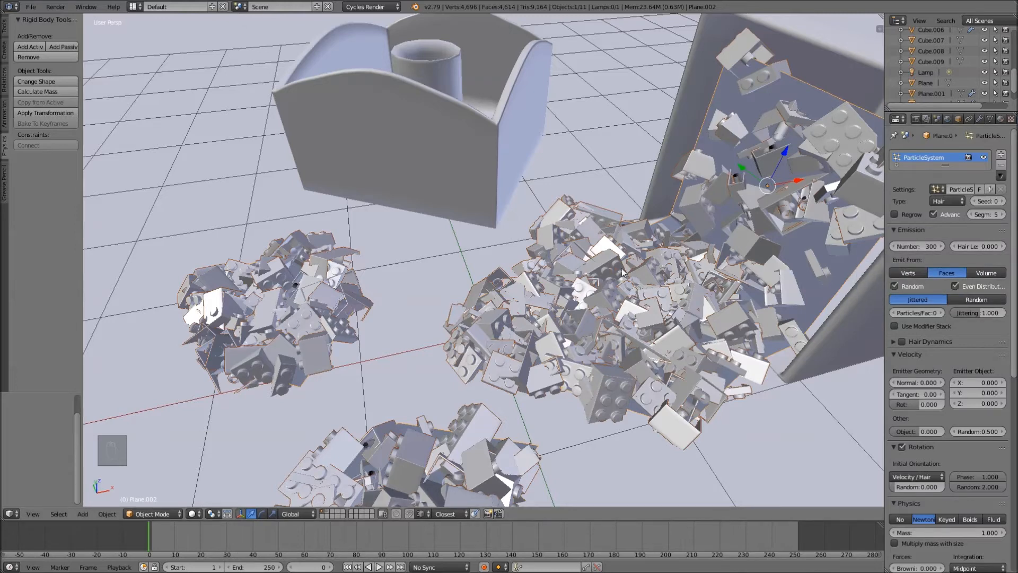
From the top view, pull the front pile's nearest corner vertex of the emitter mesh just over one grid square outward along X
{"action": "middle_click_drag", "start_coordinate": [631, 265], "coordinate": [612, 306]}
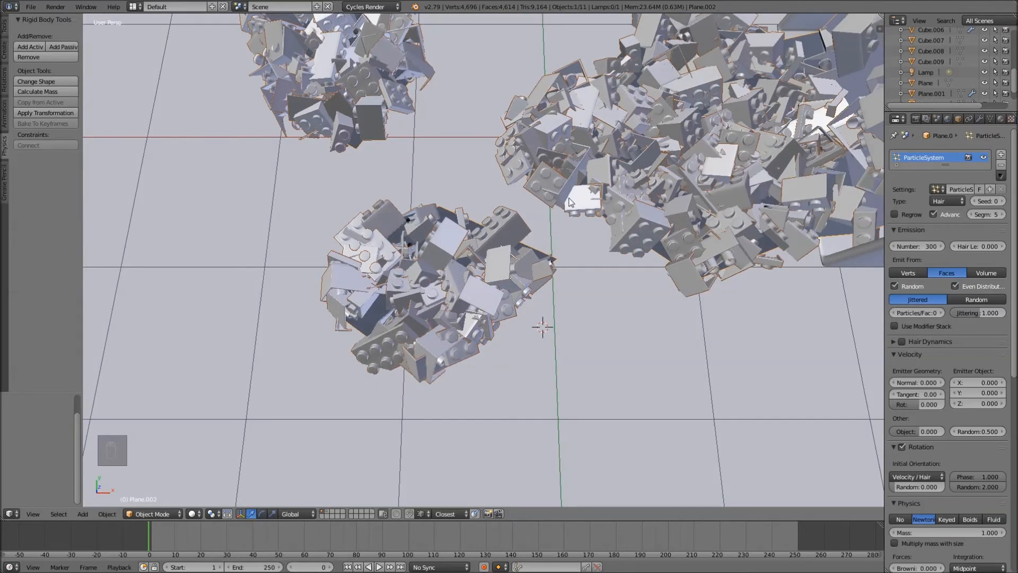
{"action": "middle_click_drag", "start_coordinate": [569, 200], "coordinate": [550, 242]}
{"action": "key", "text": "KP_7"}
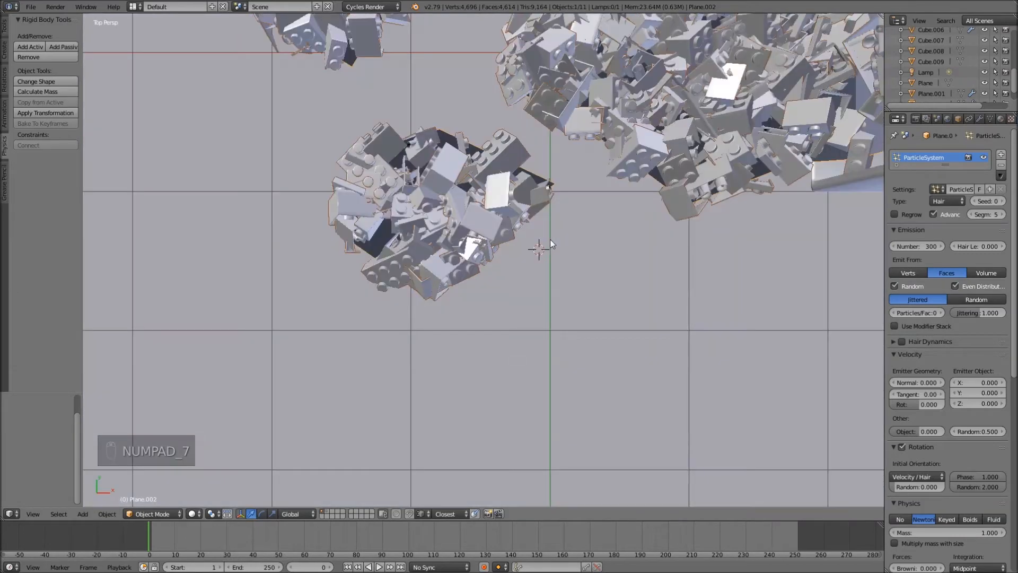
{"action": "key", "text": "Tab"}
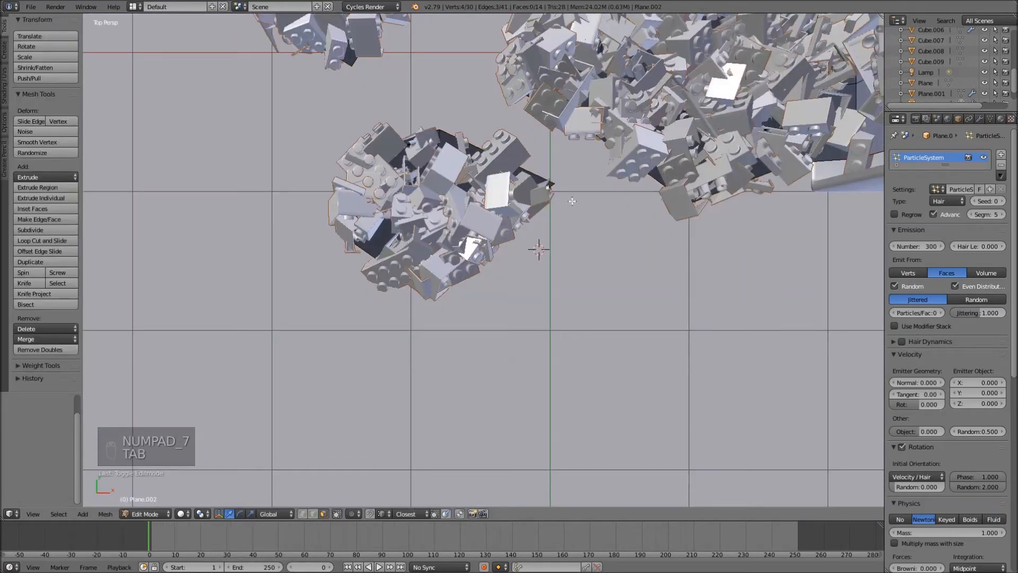
{"action": "key", "text": "ctrl+Tab"}
{"action": "left_click", "coordinate": [552, 170]}
{"action": "right_click", "coordinate": [554, 184]}
{"action": "key", "text": "g"}
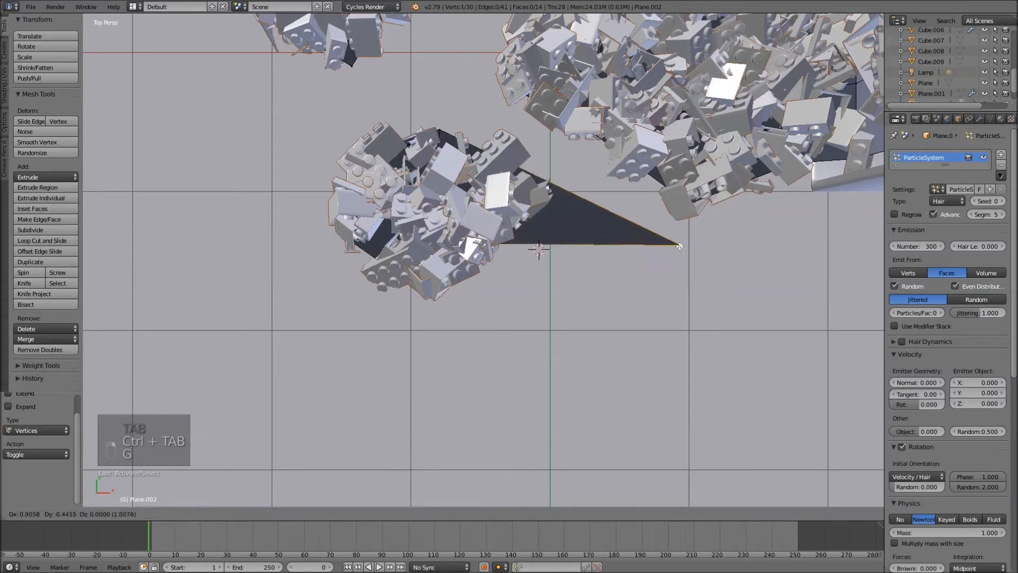
{"action": "left_click", "coordinate": [673, 257]}
{"action": "key", "text": "Tab"}
{"action": "key", "text": "Tab"}
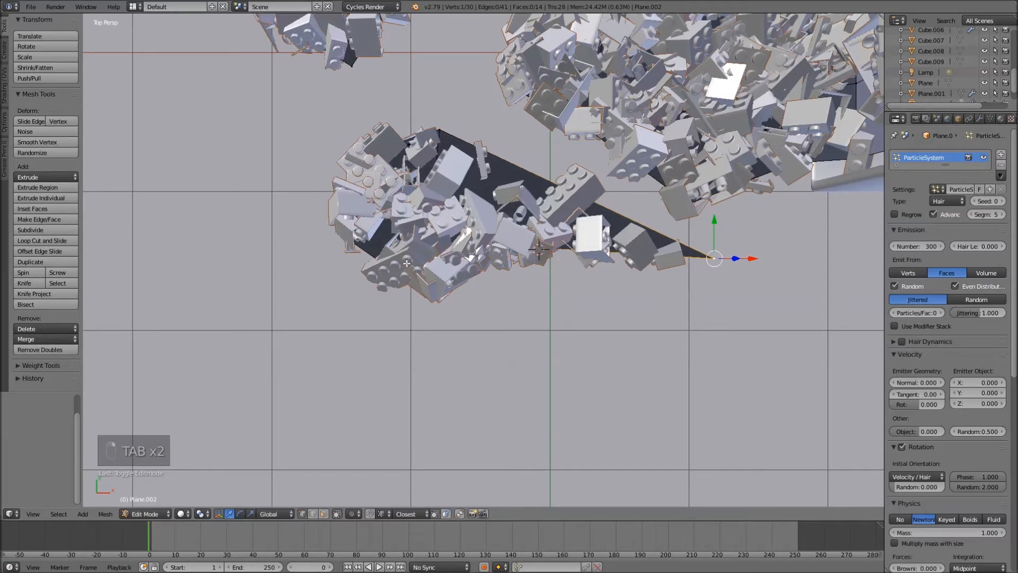
{"action": "key", "text": "Tab"}
Reduce the particle system's emission number, trying 250 before settling on 200
{"action": "scroll", "coordinate": [590, 178], "scroll_direction": "down", "scroll_amount": 1}
{"action": "middle_click_drag", "start_coordinate": [590, 178], "coordinate": [619, 221]}
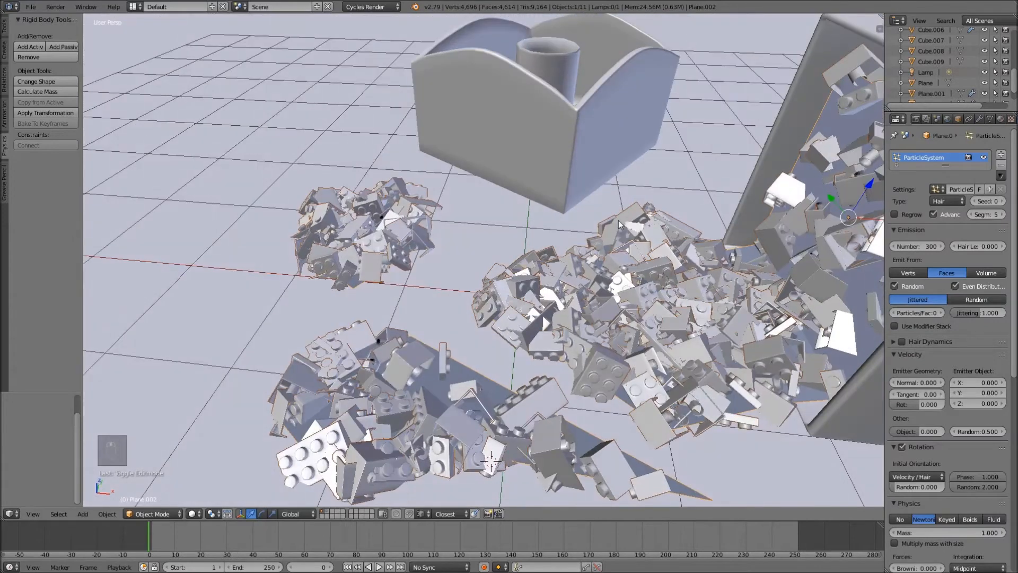
{"action": "left_click", "coordinate": [917, 246]}
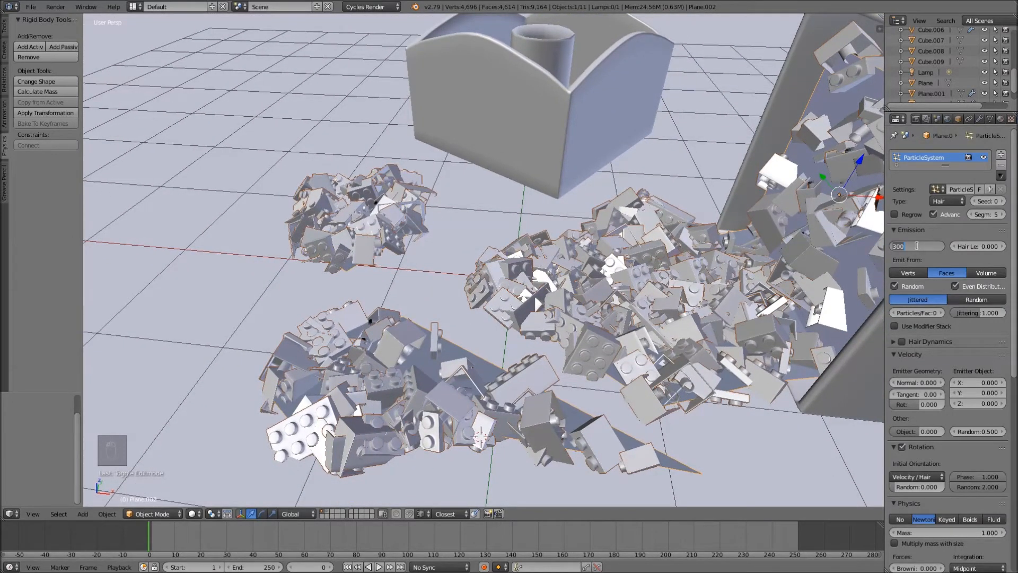
{"action": "type", "text": "250"}
{"action": "key", "text": "Return"}
{"action": "type", "text": "200"}
{"action": "key", "text": "Return"}
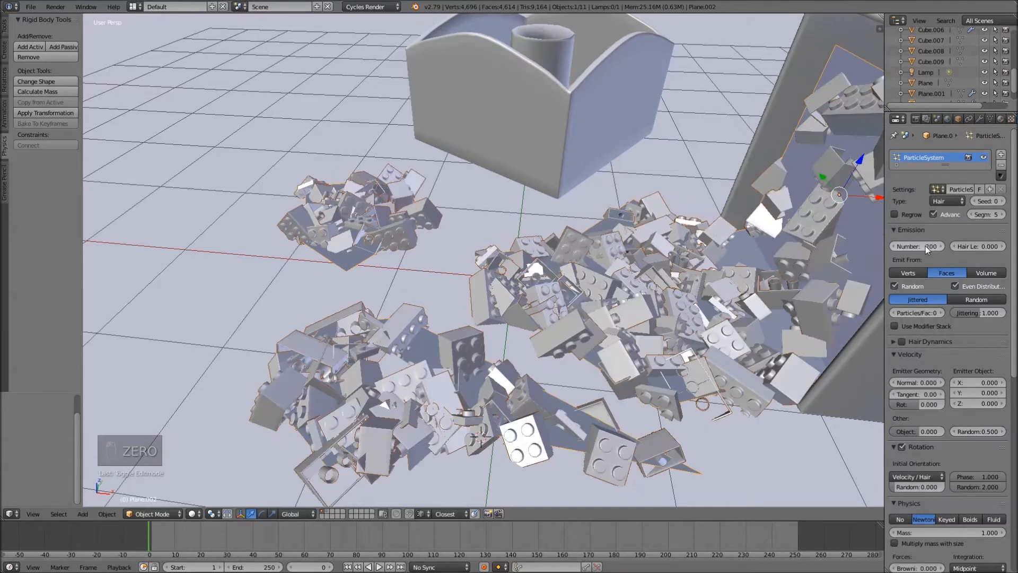
{"action": "middle_click_drag", "start_coordinate": [587, 204], "coordinate": [598, 247]}
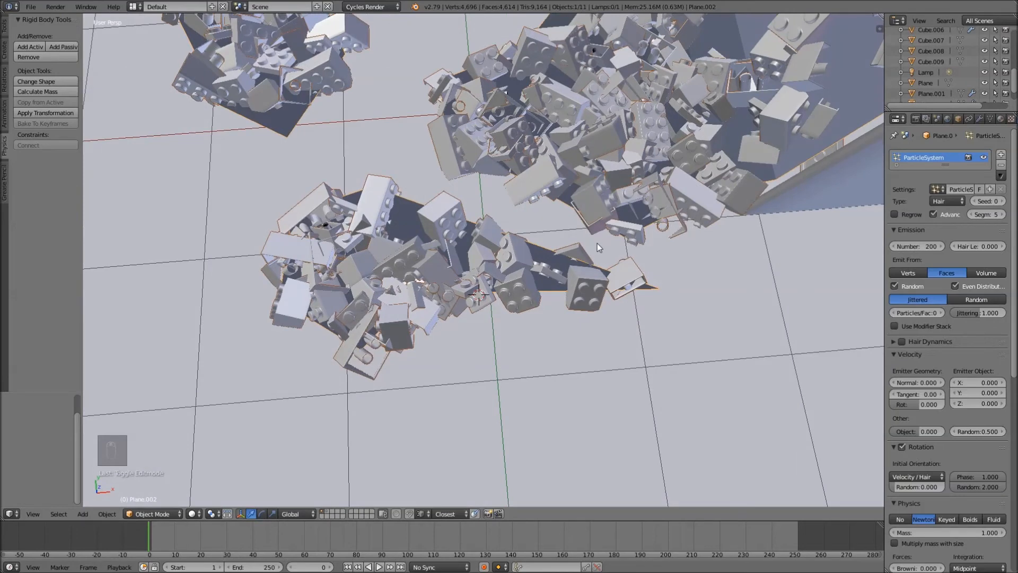
Try an emission number of 150 for the brick particle system and set it back to 200
{"action": "scroll", "coordinate": [597, 243], "scroll_direction": "down", "scroll_amount": 5}
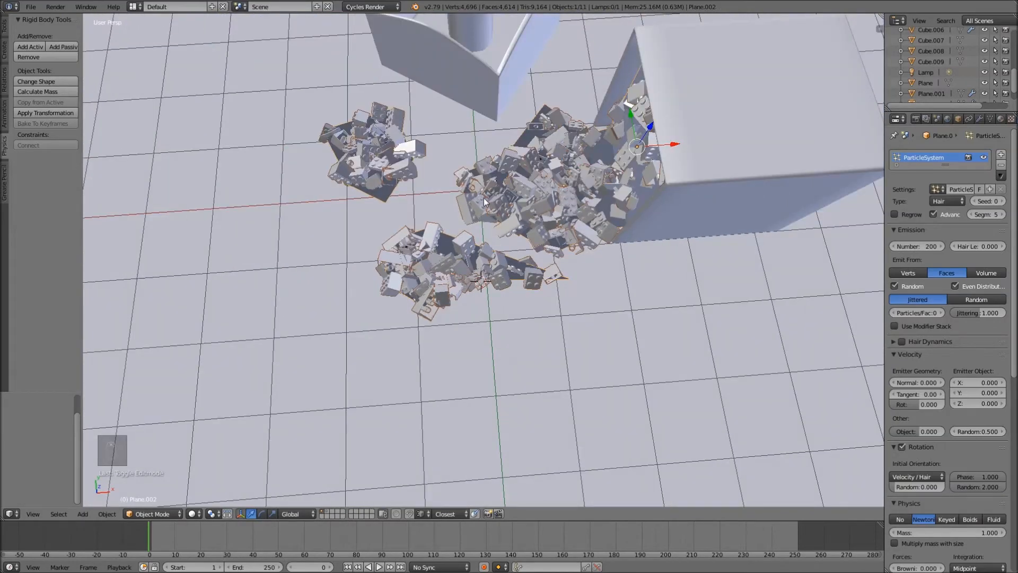
{"action": "scroll", "coordinate": [474, 317], "scroll_direction": "up", "scroll_amount": 3}
{"action": "left_click", "coordinate": [918, 245]}
{"action": "type", "text": "1"}
{"action": "key", "text": "Return"}
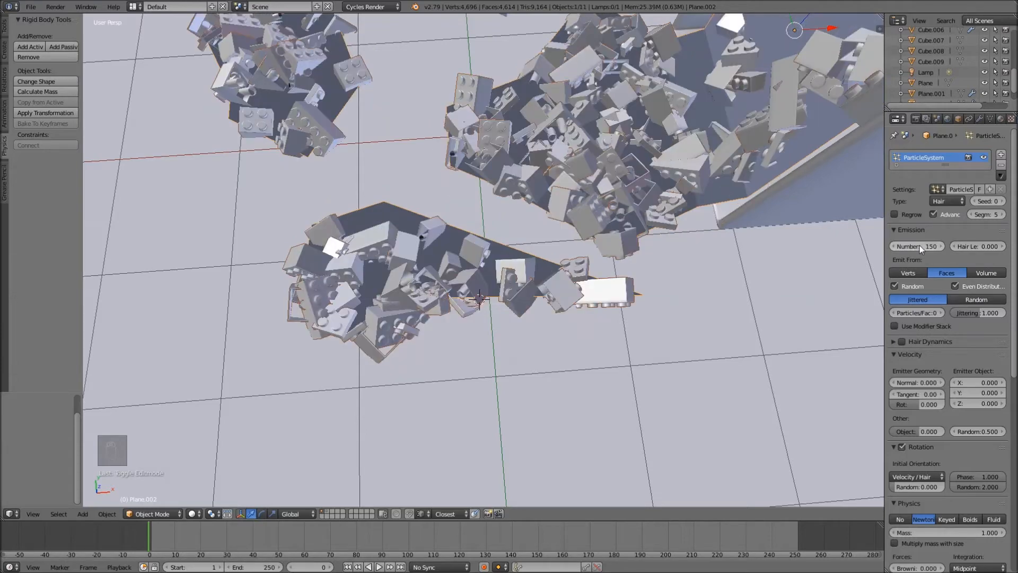
{"action": "scroll", "coordinate": [564, 169], "scroll_direction": "down", "scroll_amount": 3}
{"action": "scroll", "coordinate": [563, 165], "scroll_direction": "up", "scroll_amount": 4}
{"action": "middle_click_drag", "start_coordinate": [563, 165], "coordinate": [576, 252], "text": "shift"}
{"action": "middle_click_drag", "start_coordinate": [639, 340], "coordinate": [641, 190], "text": "shift"}
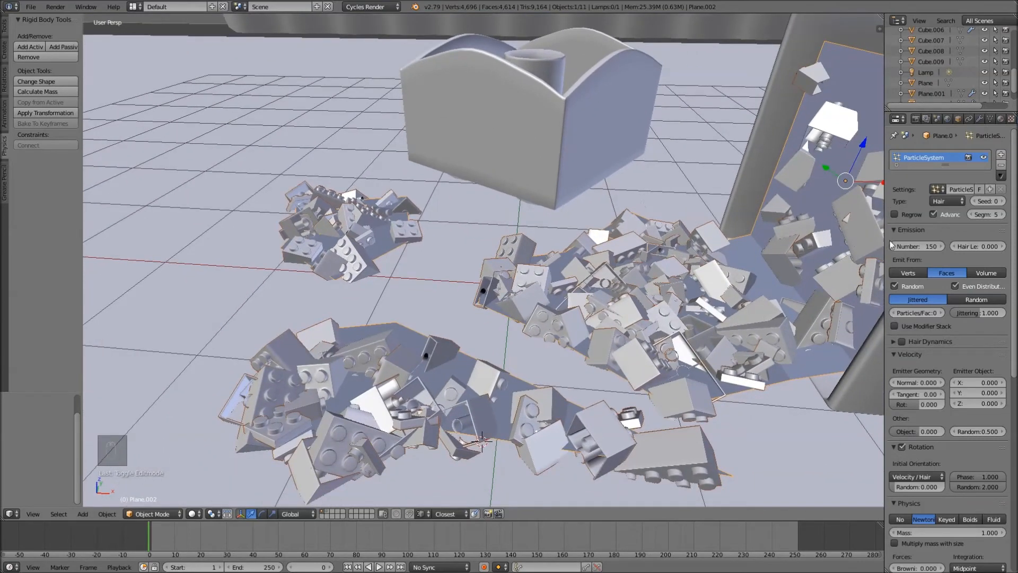
{"action": "type", "text": "200"}
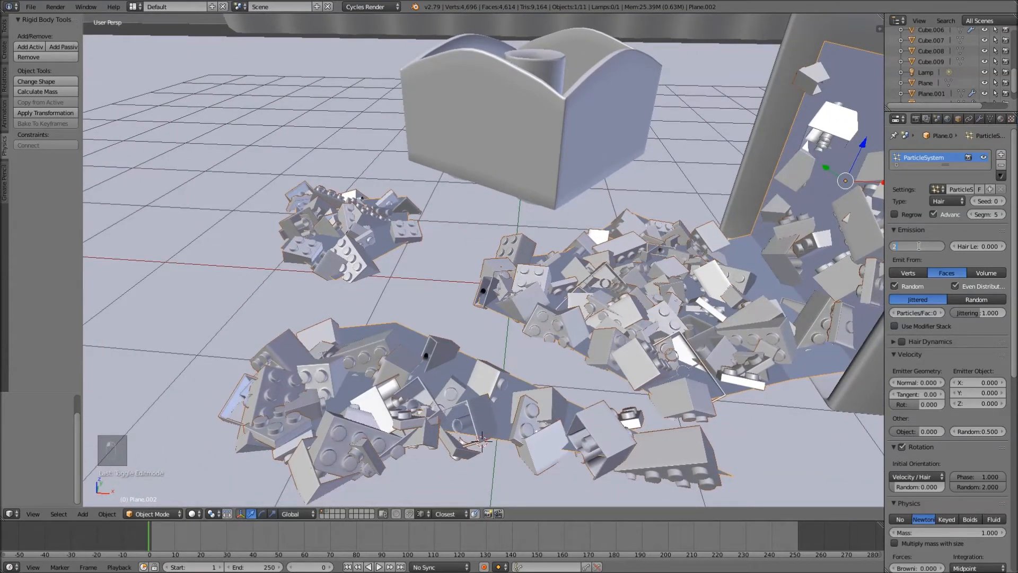
{"action": "key", "text": "Return"}
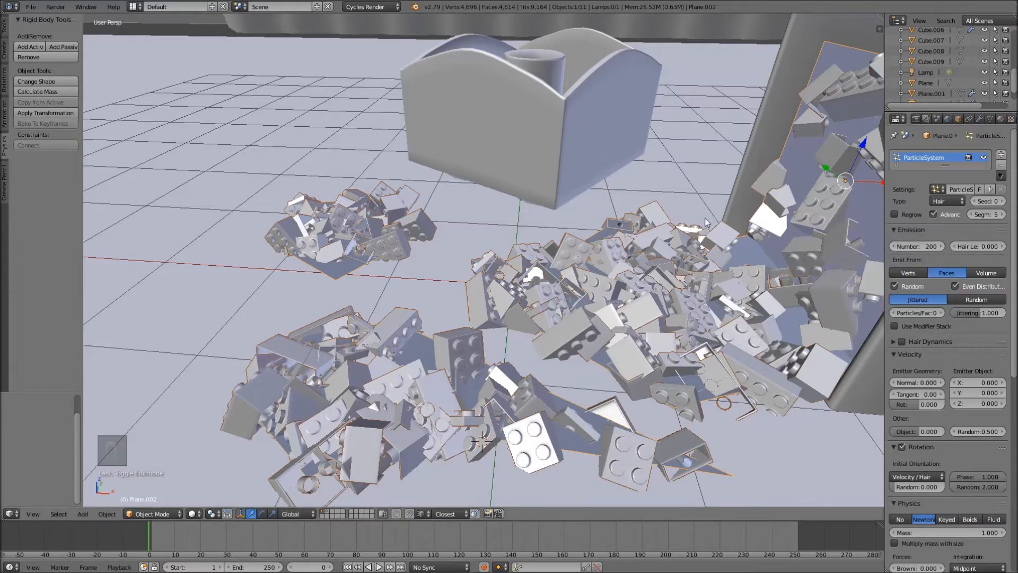
Make the particle brick duplicates real objects and add them all as active rigid bodies
{"action": "scroll", "coordinate": [695, 224], "scroll_direction": "down", "scroll_amount": 2}
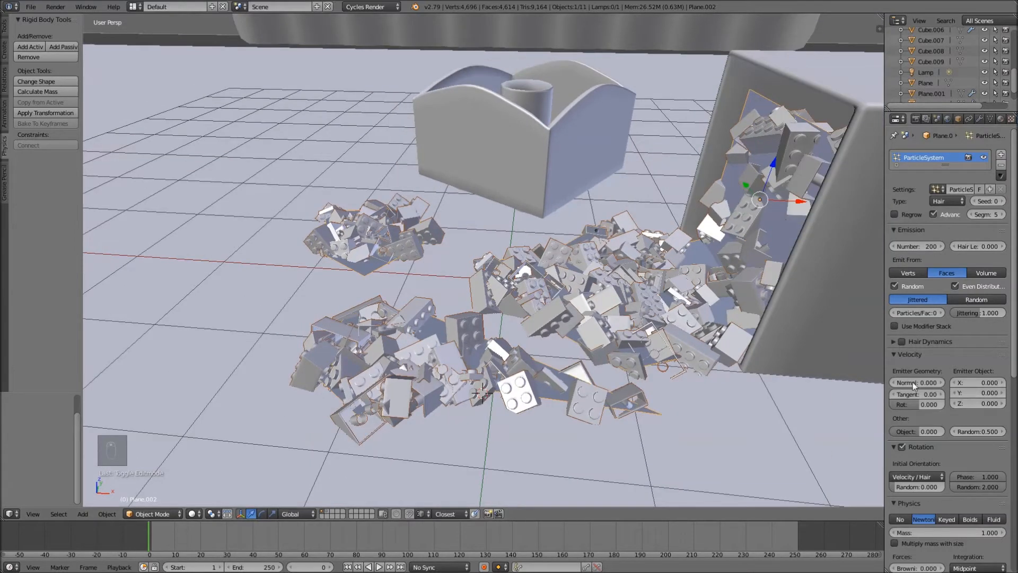
{"action": "scroll", "coordinate": [976, 401], "scroll_direction": "down", "scroll_amount": 9}
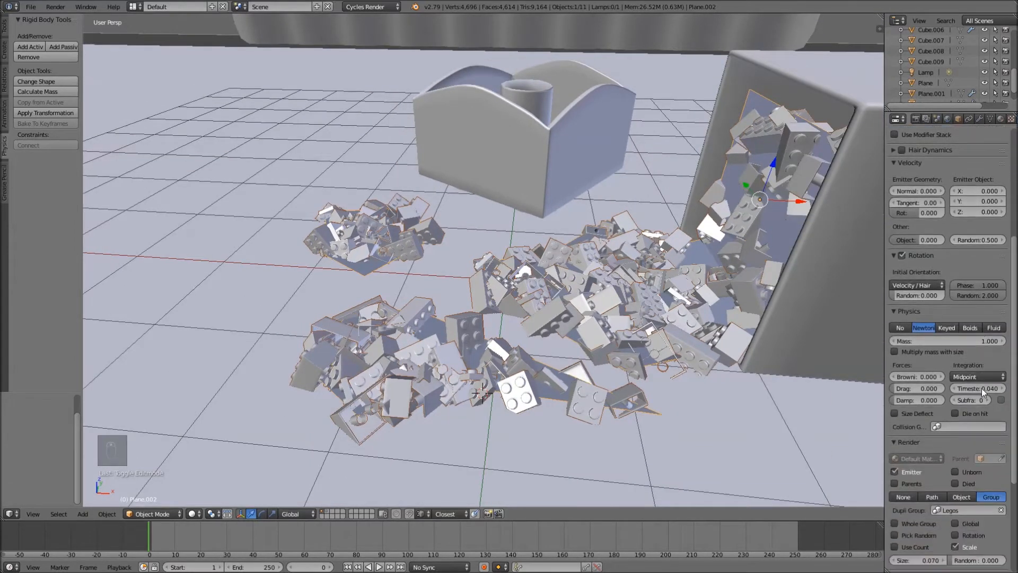
{"action": "scroll", "coordinate": [982, 387], "scroll_direction": "up", "scroll_amount": 9}
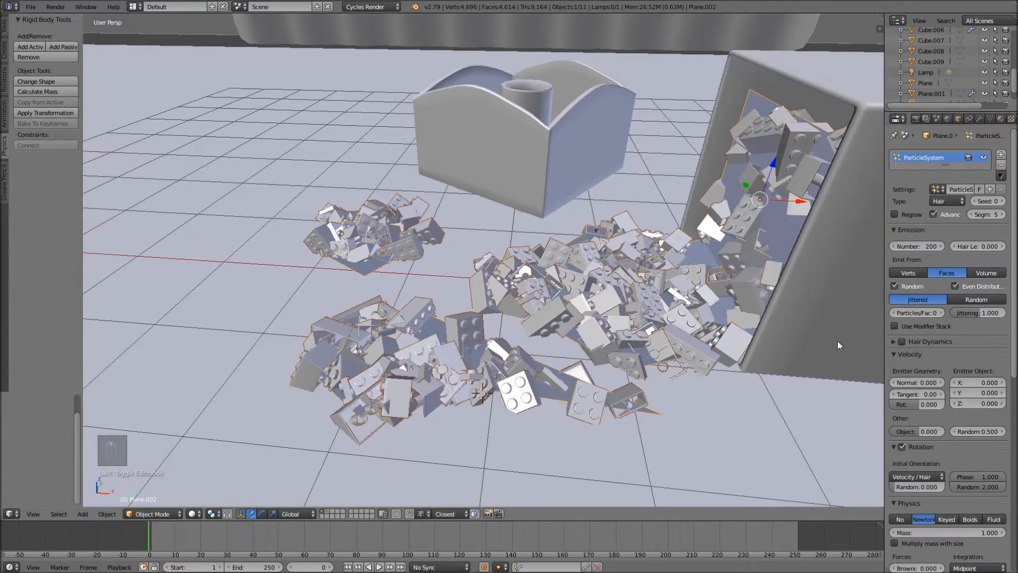
{"action": "scroll", "coordinate": [1000, 393], "scroll_direction": "down", "scroll_amount": 2}
{"action": "scroll", "coordinate": [1000, 393], "scroll_direction": "down", "scroll_amount": 2}
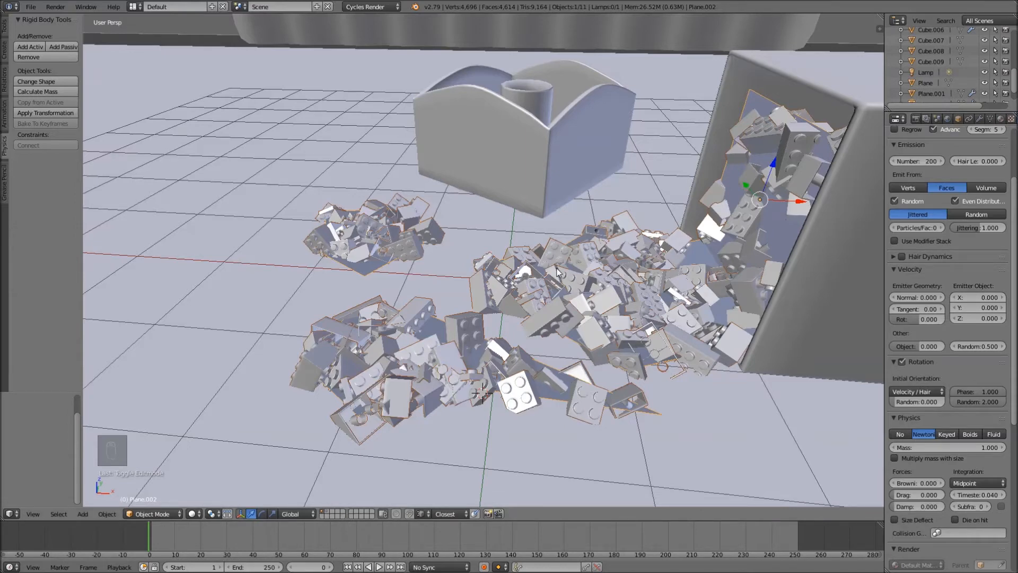
{"action": "key", "text": "ctrl+shift+a"}
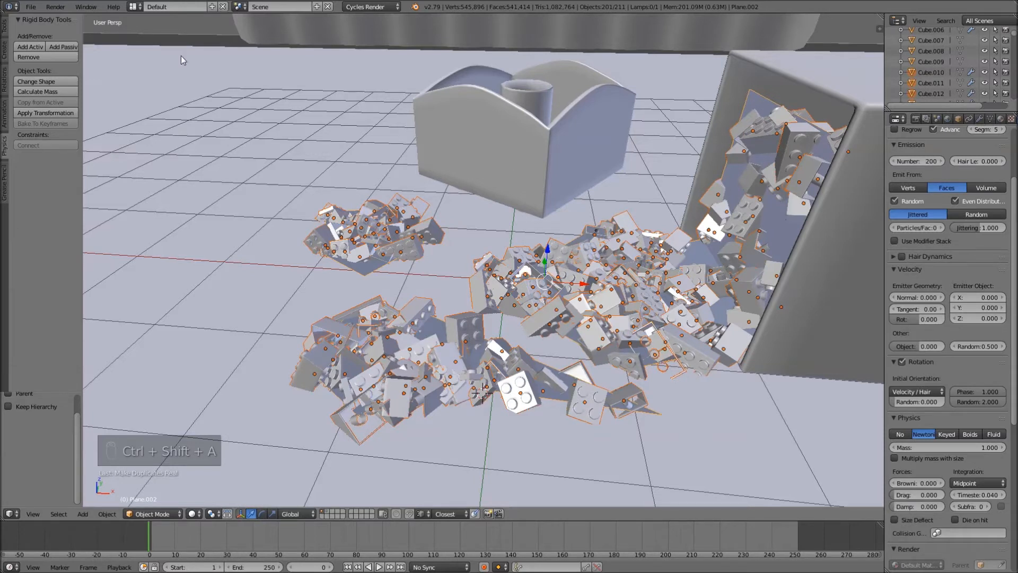
{"action": "left_click", "coordinate": [26, 46]}
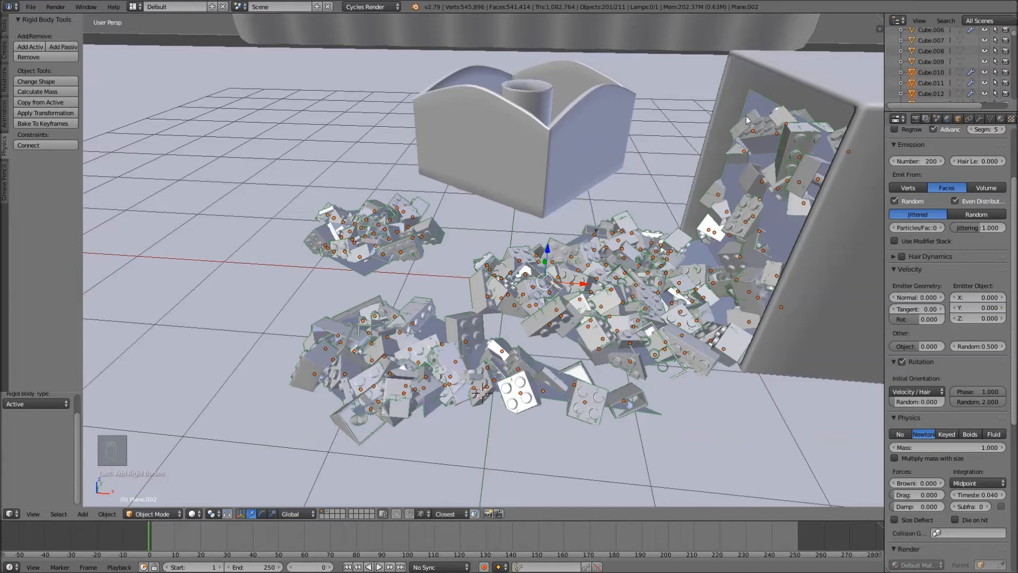
Select the emitter plane beneath the brick piles and delete it
{"action": "right_click", "coordinate": [761, 100]}
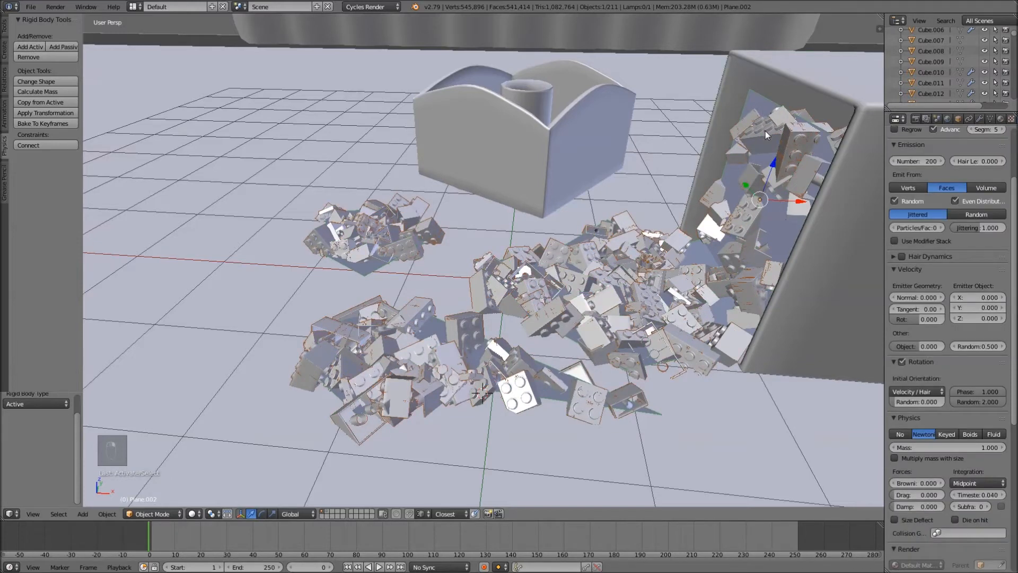
{"action": "key", "text": "g"}
{"action": "right_click", "coordinate": [743, 143]}
{"action": "key", "text": "x"}
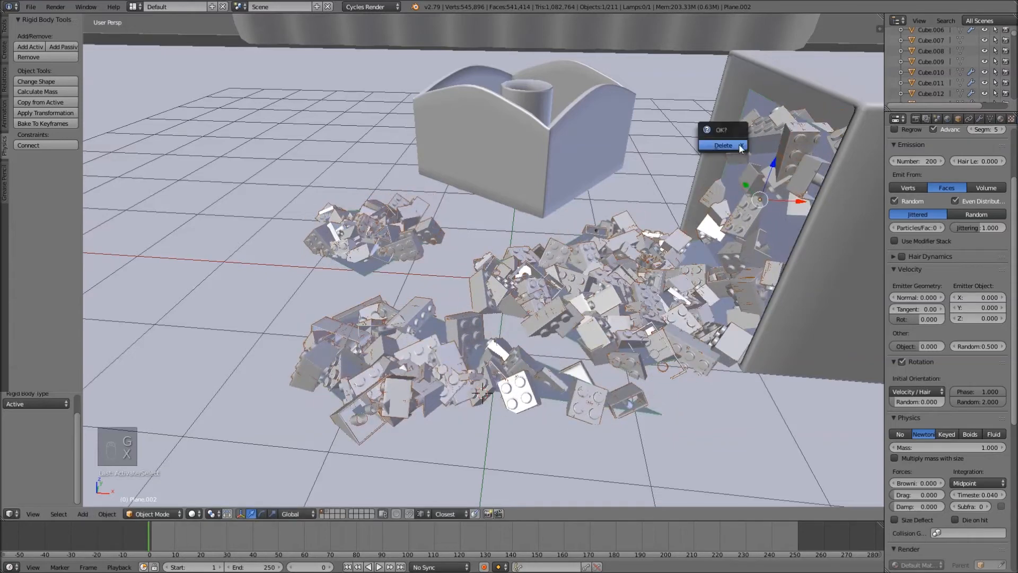
{"action": "left_click", "coordinate": [740, 145]}
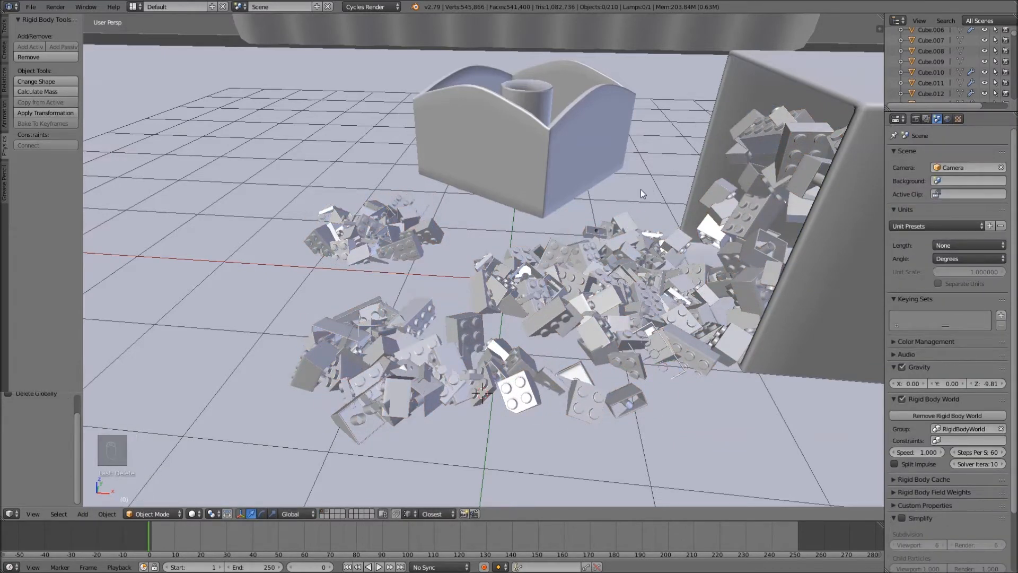
Play the rigid body simulation from the first frame to see how the bricks spill
{"action": "key", "text": "shift+Left"}
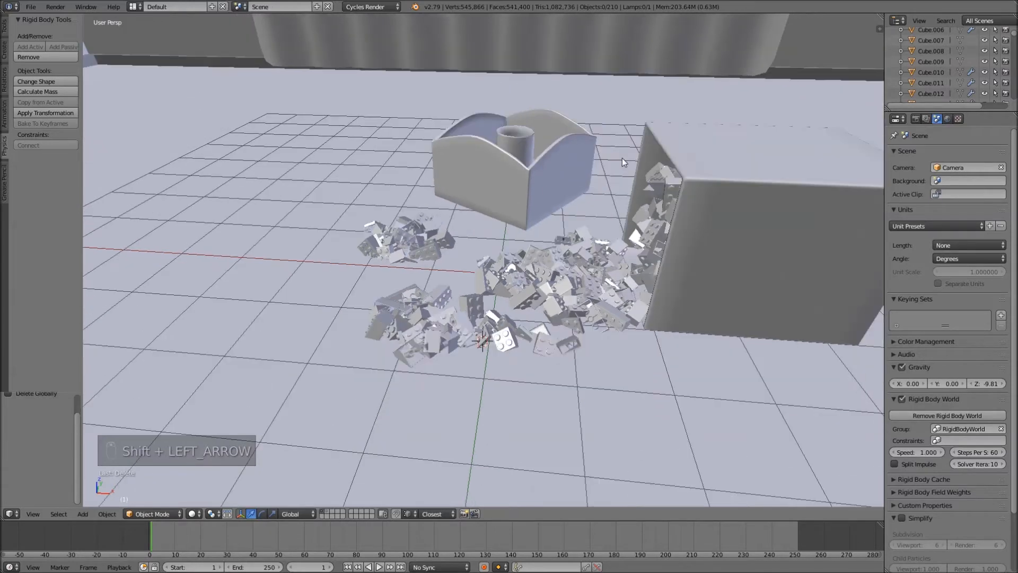
{"action": "key", "text": "alt+a"}
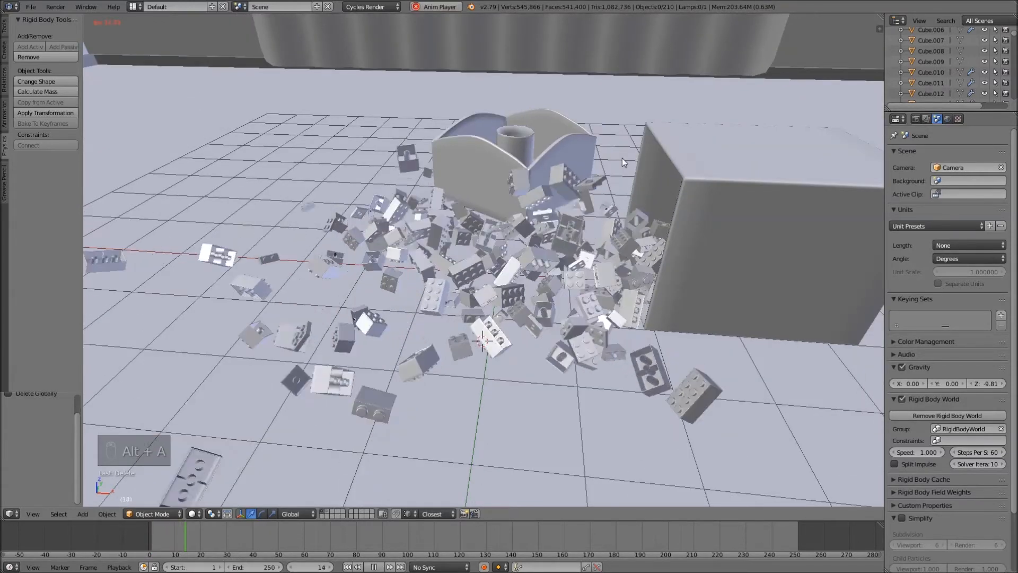
{"action": "key", "text": "alt+a"}
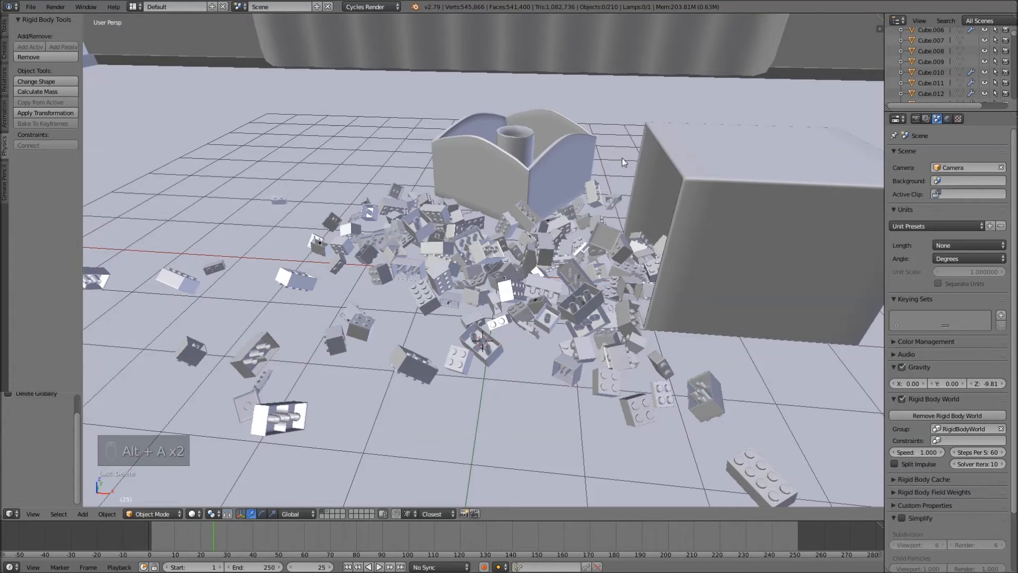
Replay the opening frames of the brick simulation several times through the camera view and return to the first frame
{"action": "key", "text": "KP_0"}
{"action": "key", "text": "shift+Left"}
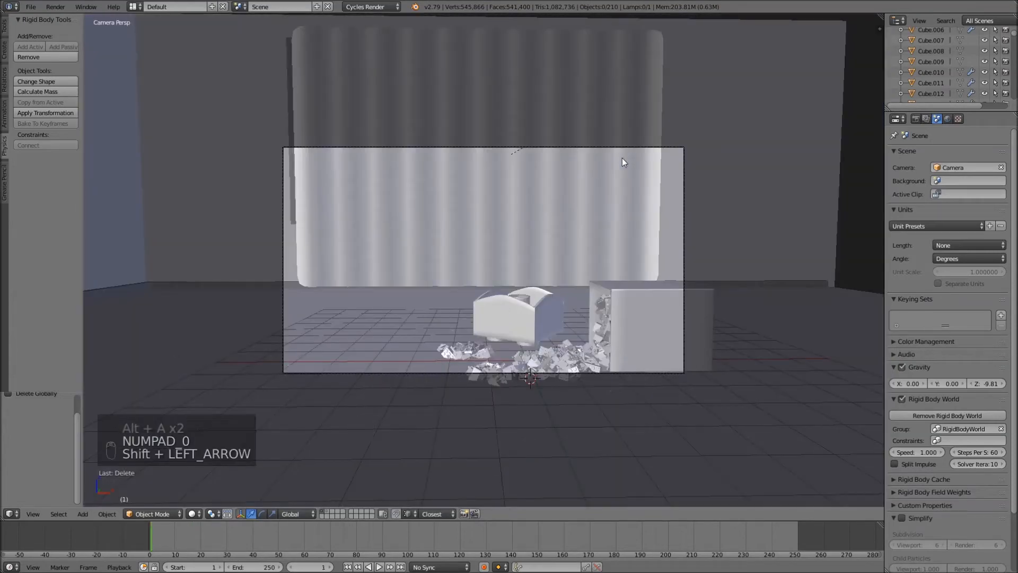
{"action": "key", "text": "alt+a"}
{"action": "key", "text": "alt+a"}
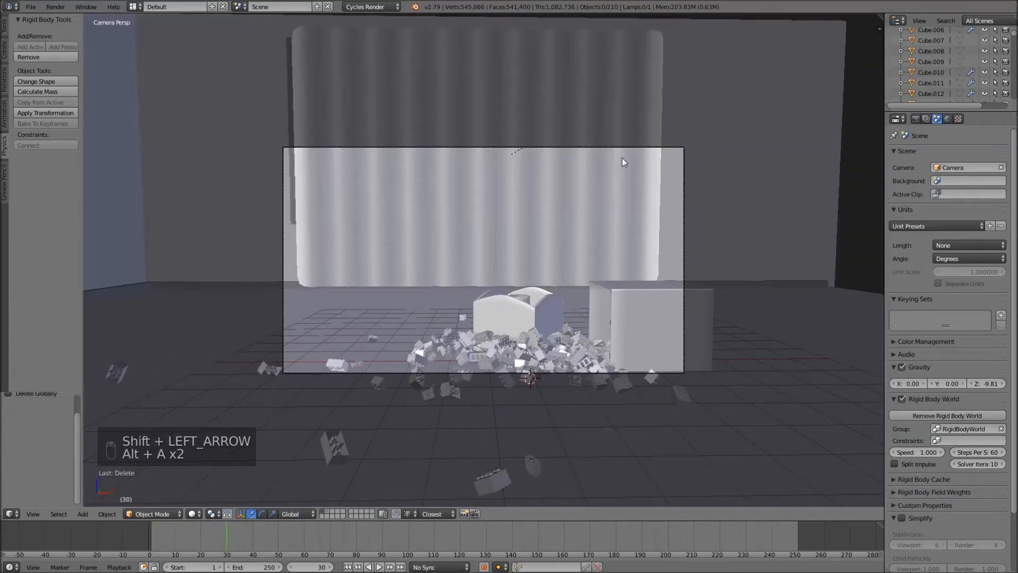
{"action": "key", "text": "shift+Left"}
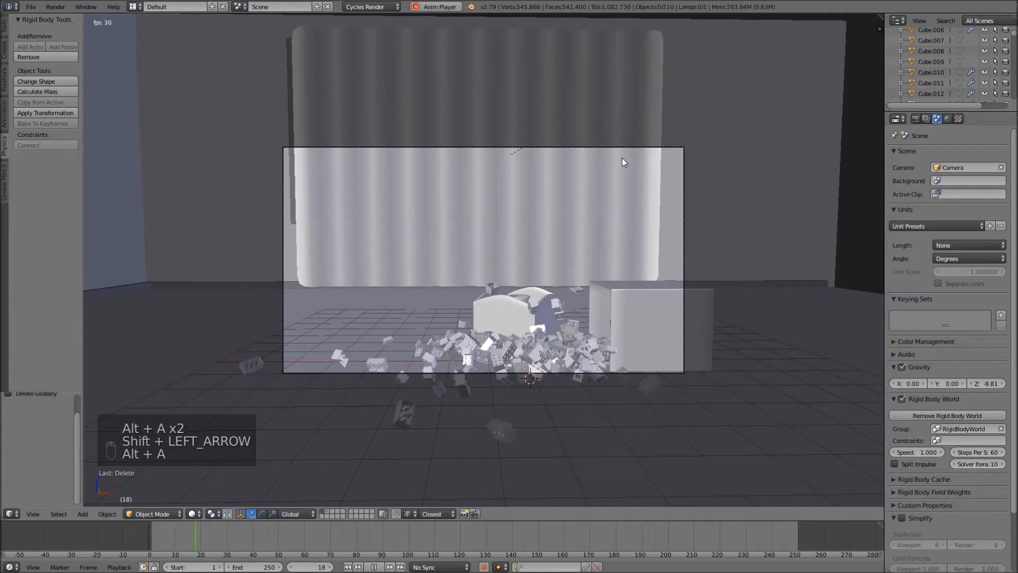
{"action": "key", "text": "alt+a"}
{"action": "key", "text": "shift+Left"}
{"action": "key", "text": "alt+a"}
{"action": "key", "text": "shift+Left"}
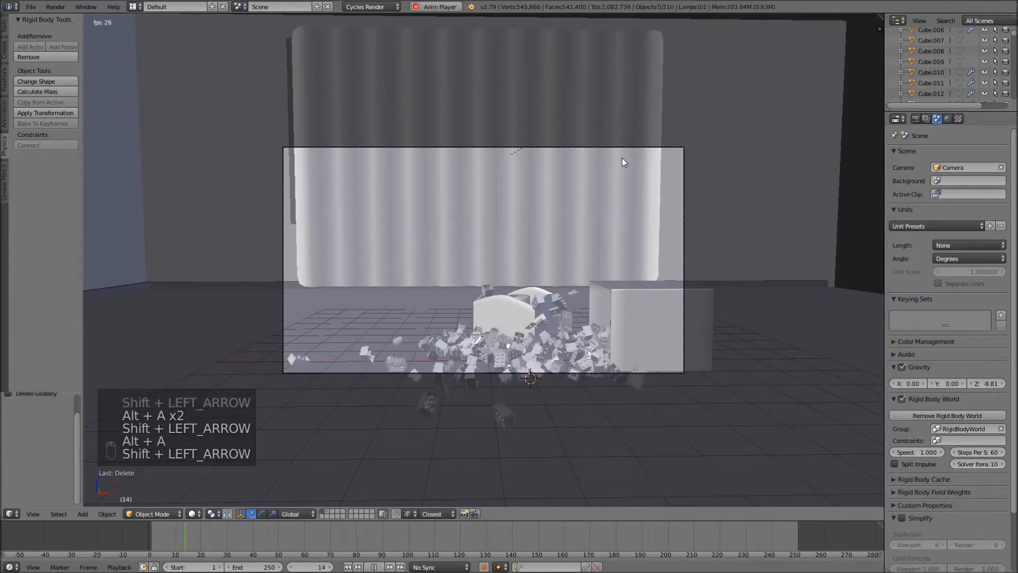
{"action": "key", "text": "alt+a"}
{"action": "key", "text": "alt+a"}
{"action": "key", "text": "alt+a"}
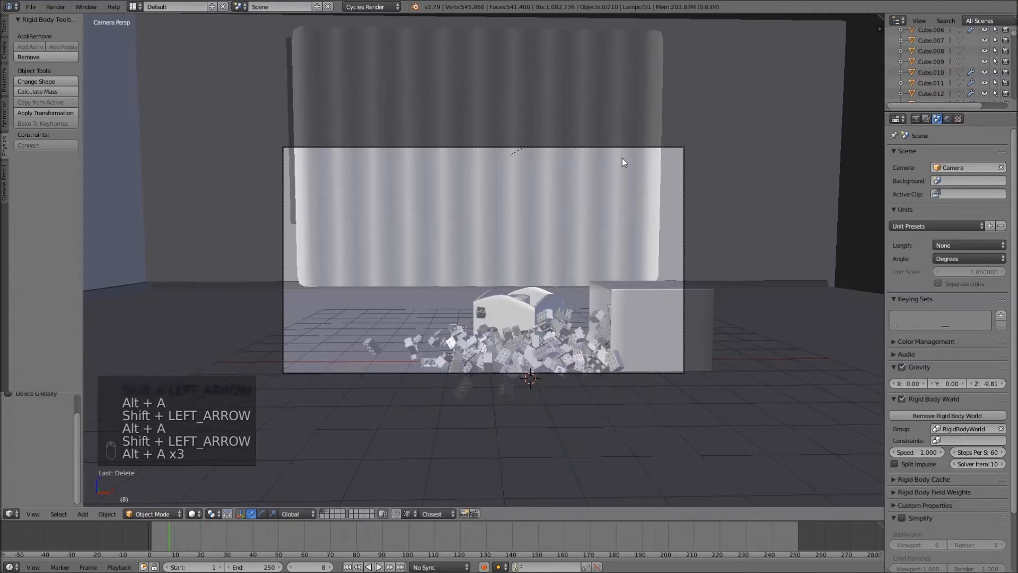
{"action": "key", "text": "alt+a"}
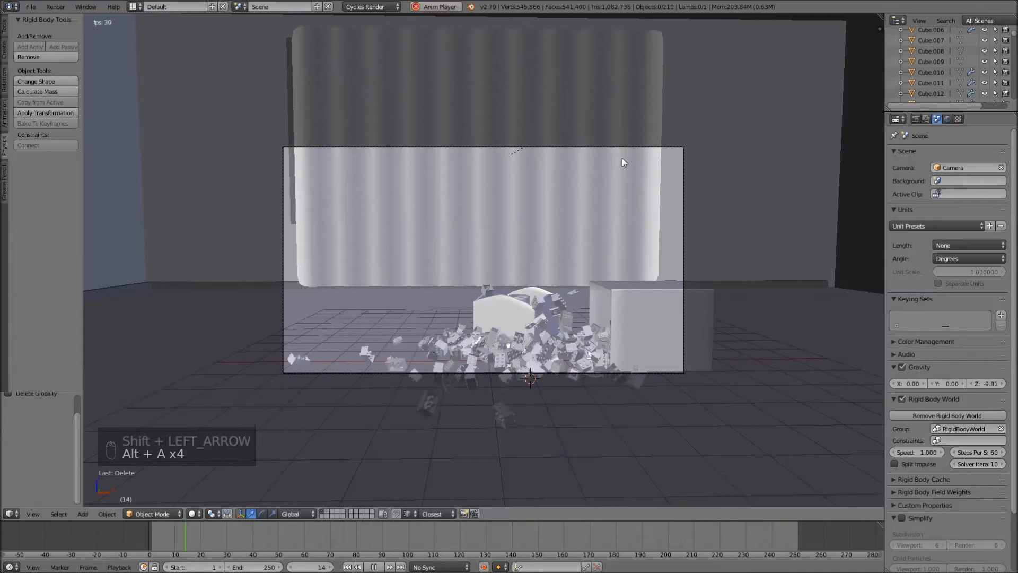
{"action": "key", "text": "shift+Left"}
{"action": "key", "text": "alt+a"}
{"action": "key", "text": "shift+Left"}
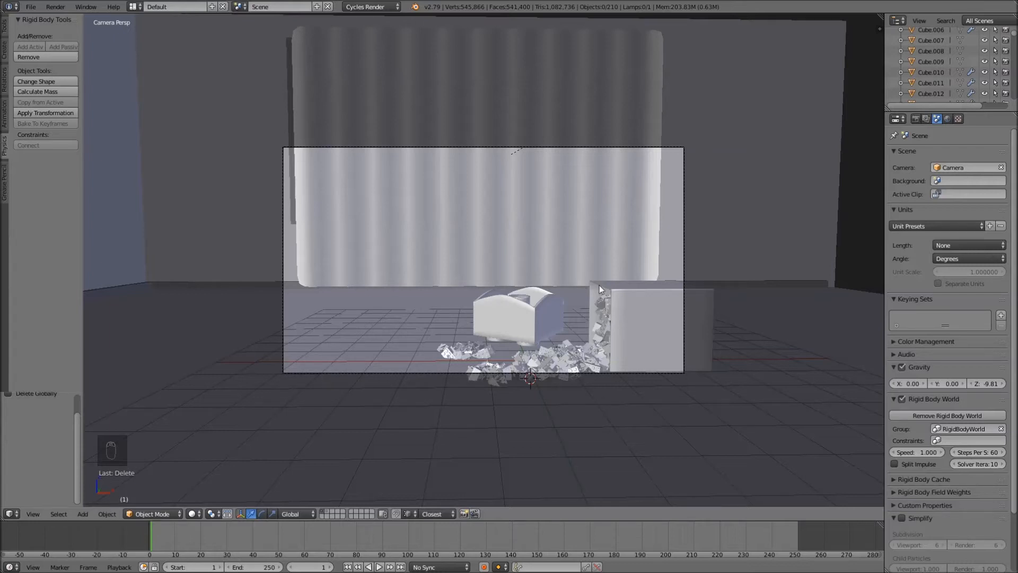
Outside the camera view, select the tipped box together with the open container that has a central tube
{"action": "key", "text": "KP_0"}
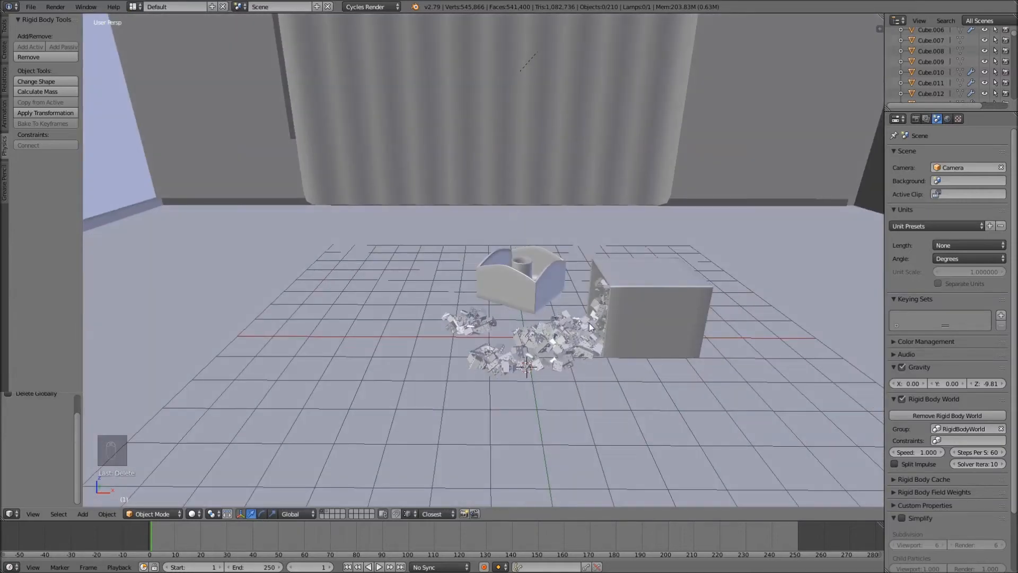
{"action": "scroll", "coordinate": [628, 327], "scroll_direction": "up", "scroll_amount": 4}
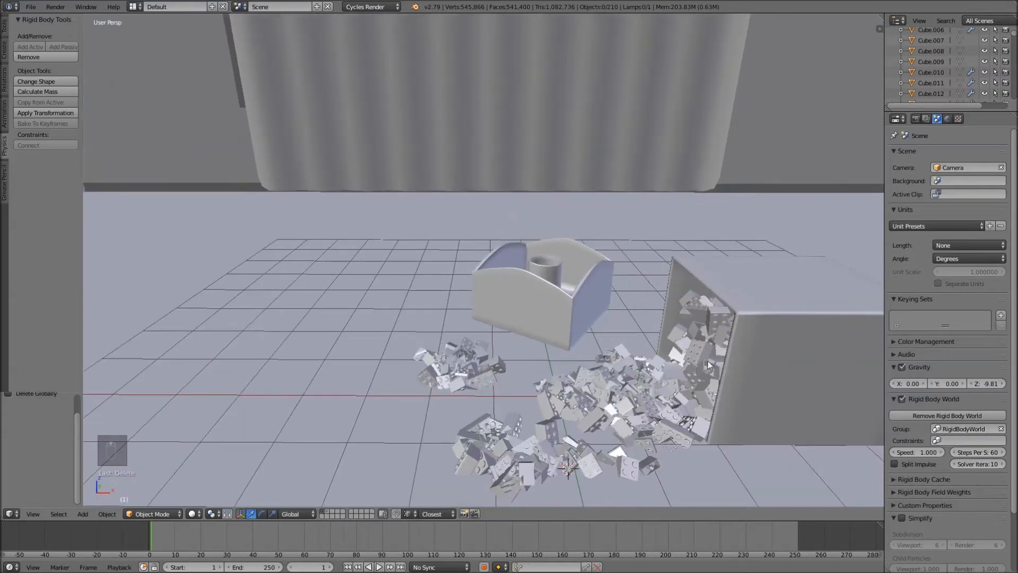
{"action": "scroll", "coordinate": [673, 308], "scroll_direction": "down", "scroll_amount": 5}
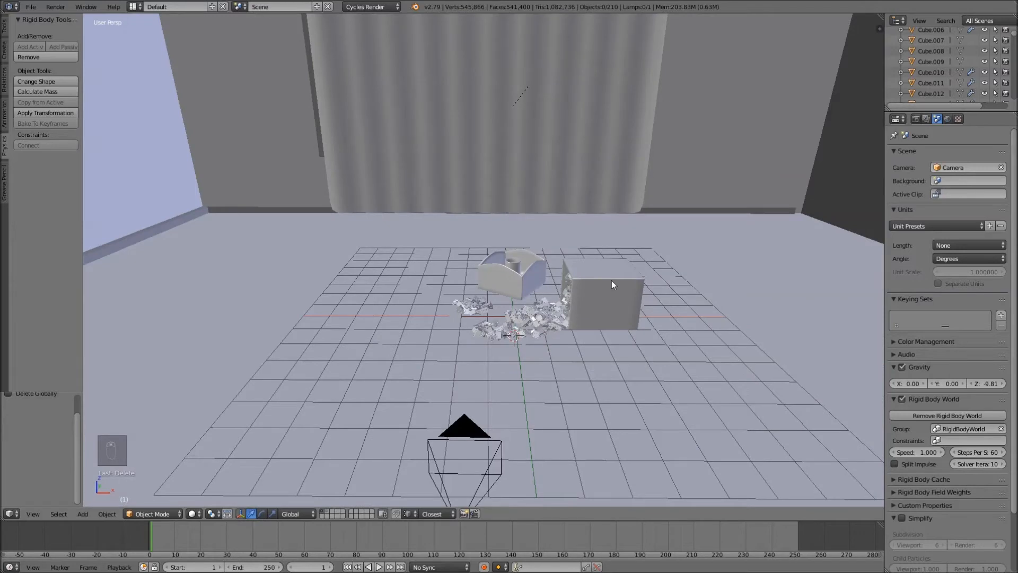
{"action": "right_click", "coordinate": [612, 285]}
{"action": "right_click", "coordinate": [522, 270], "text": "shift"}
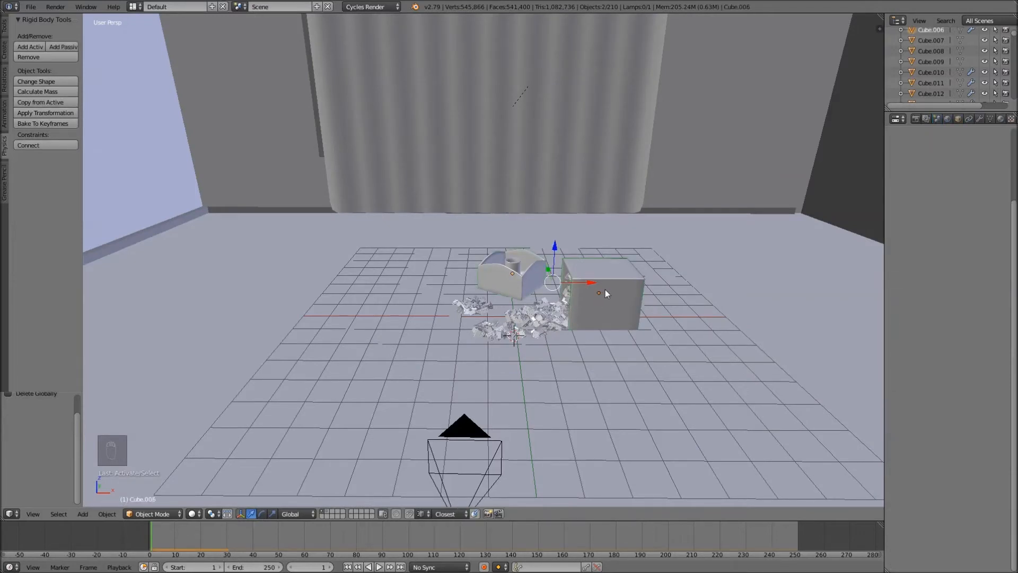
{"action": "scroll", "coordinate": [605, 289], "scroll_direction": "down", "scroll_amount": 3}
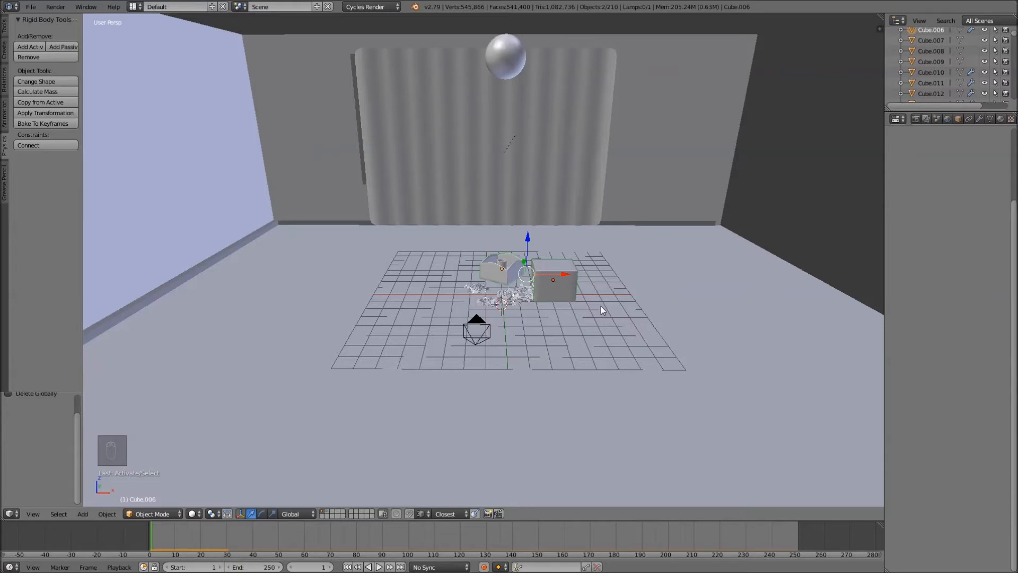
{"action": "scroll", "coordinate": [573, 305], "scroll_direction": "up", "scroll_amount": 4}
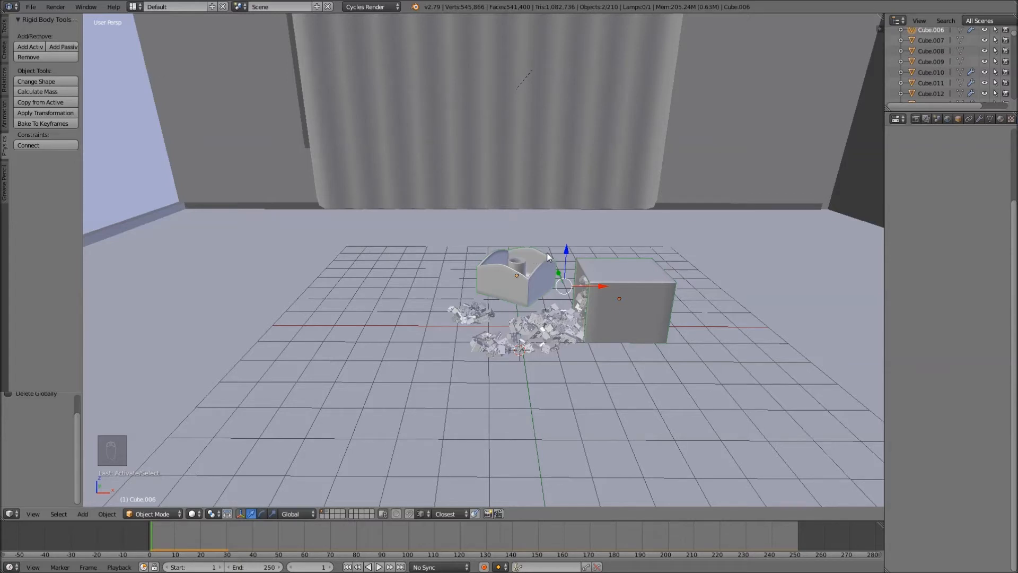
{"action": "scroll", "coordinate": [547, 252], "scroll_direction": "down", "scroll_amount": 5}
{"action": "scroll", "coordinate": [566, 306], "scroll_direction": "up", "scroll_amount": 6}
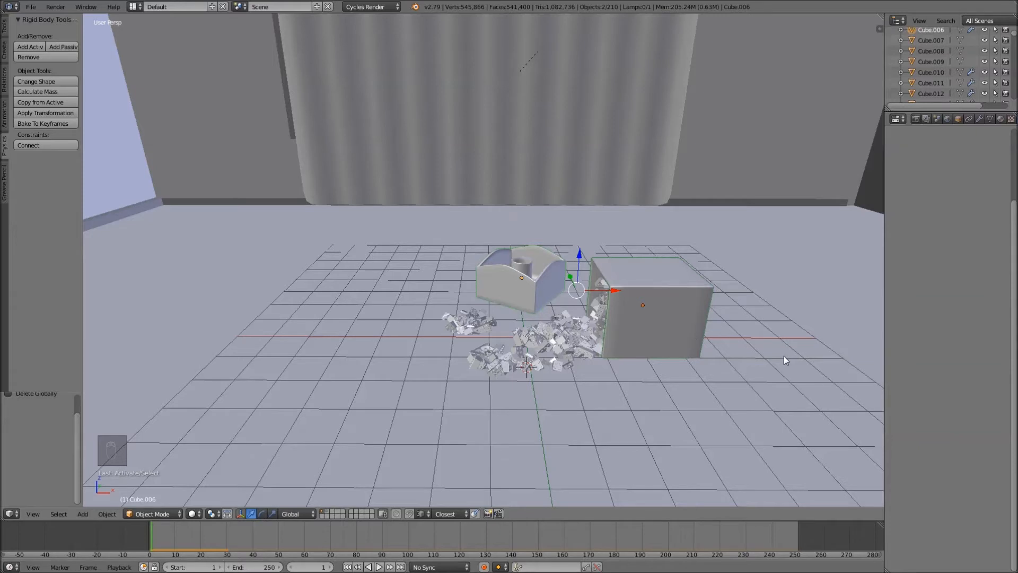
{"action": "key", "text": "s"}
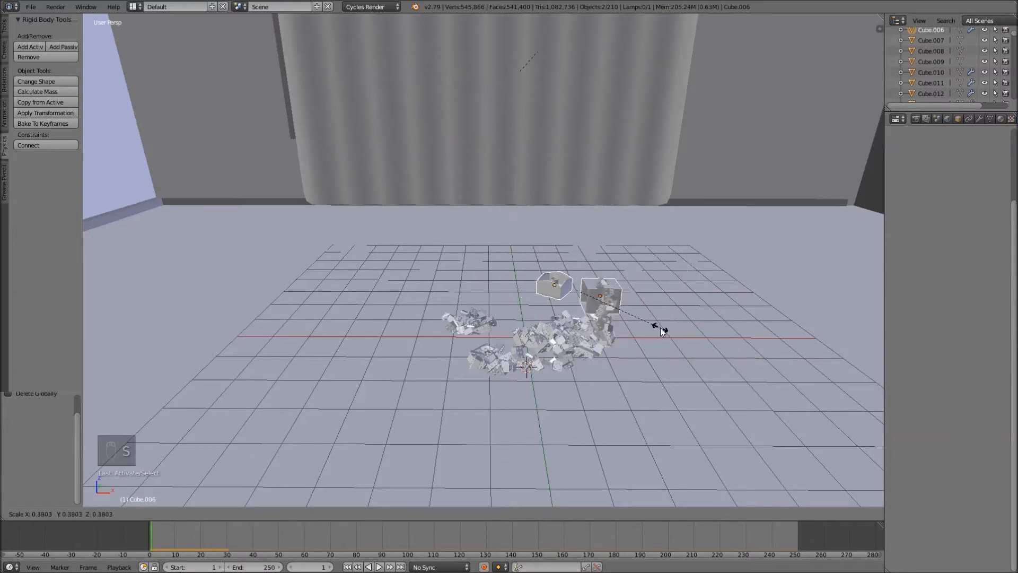
{"action": "right_click", "coordinate": [660, 327]}
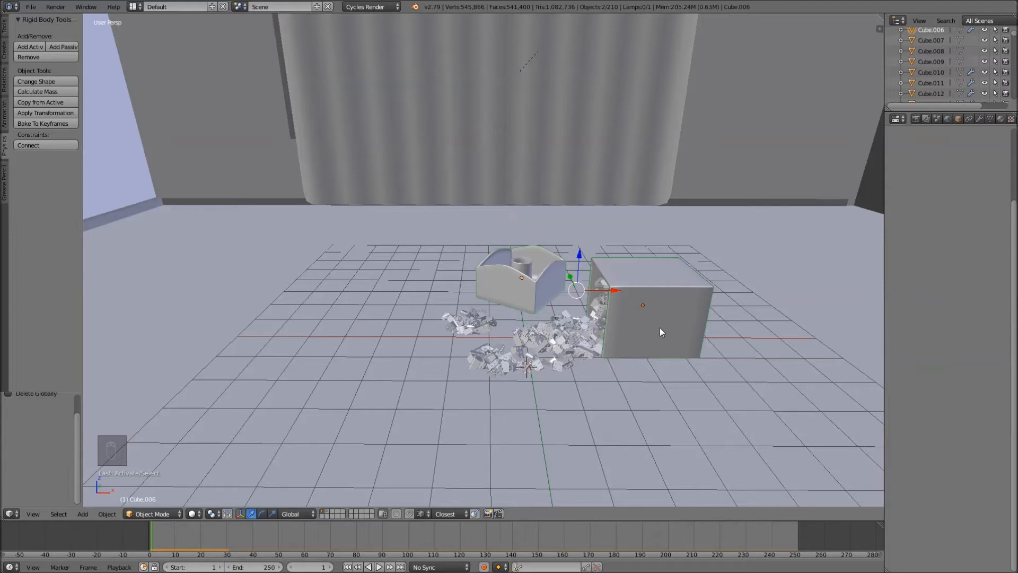
{"action": "scroll", "coordinate": [624, 285], "scroll_direction": "down", "scroll_amount": 2}
{"action": "key", "text": "s"}
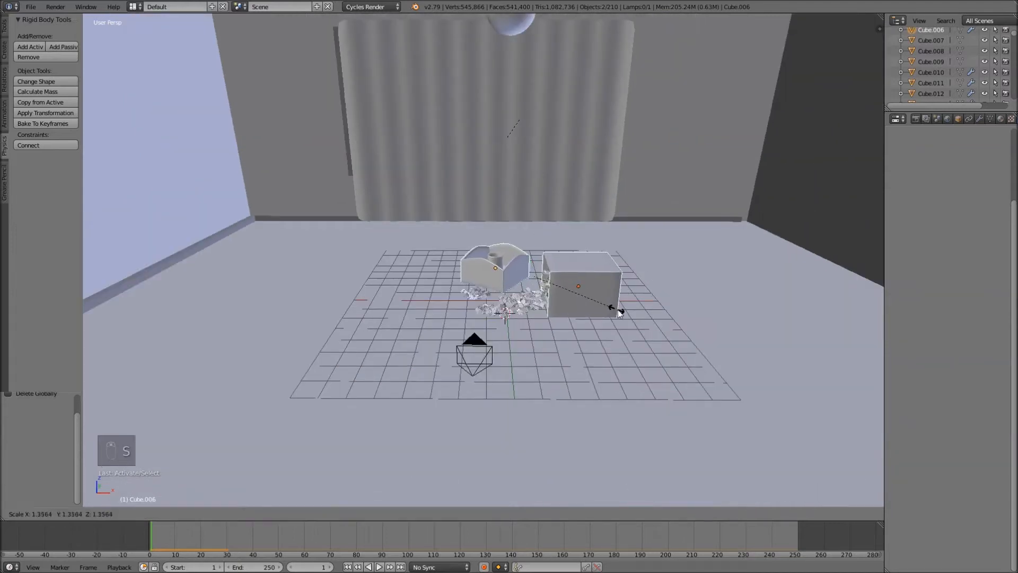
{"action": "left_click", "coordinate": [628, 312]}
{"action": "scroll", "coordinate": [633, 205], "scroll_direction": "down", "scroll_amount": 2}
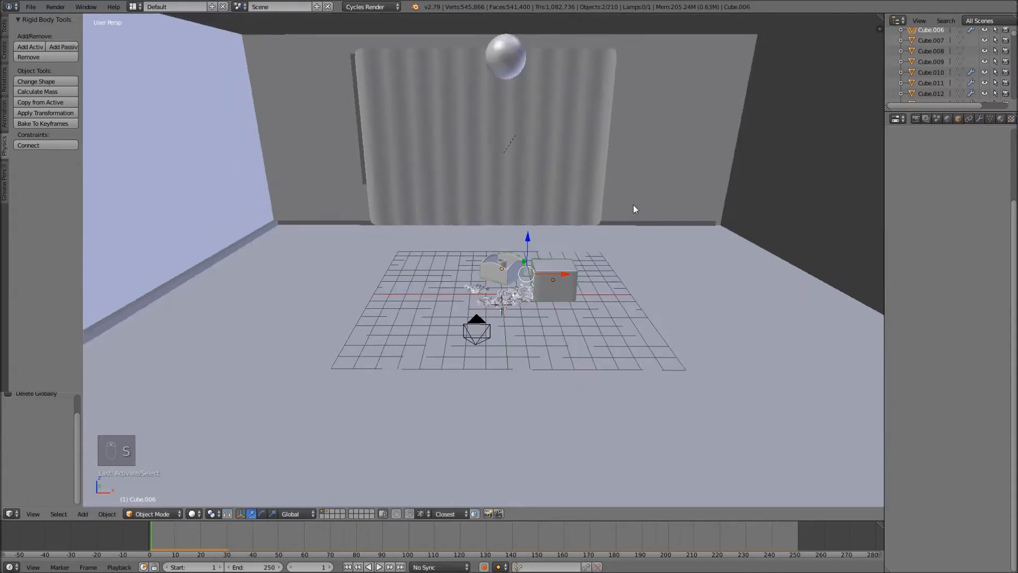
{"action": "scroll", "coordinate": [633, 205], "scroll_direction": "down", "scroll_amount": 3}
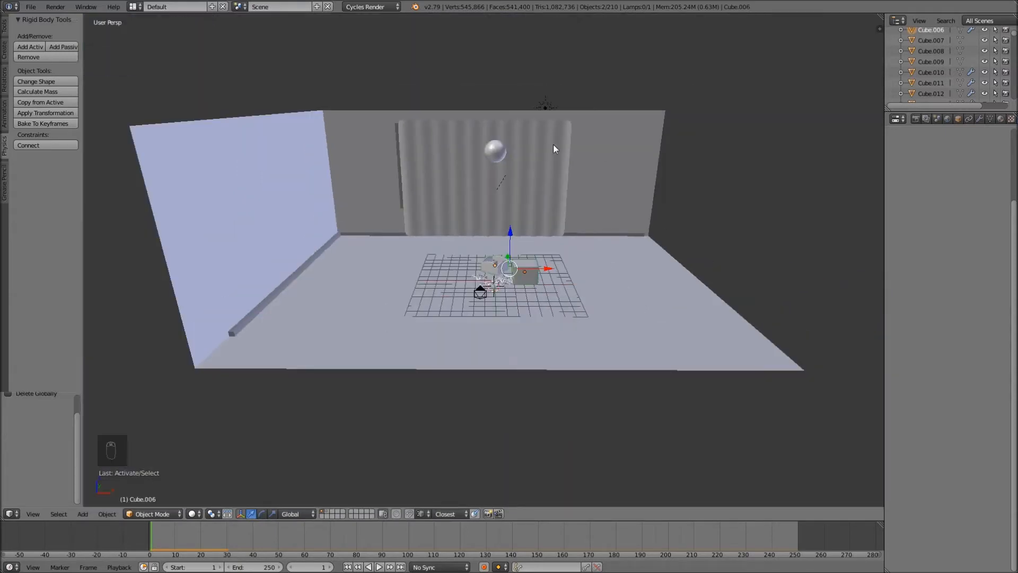
{"action": "scroll", "coordinate": [610, 143], "scroll_direction": "up", "scroll_amount": 5}
{"action": "key", "text": "s"}
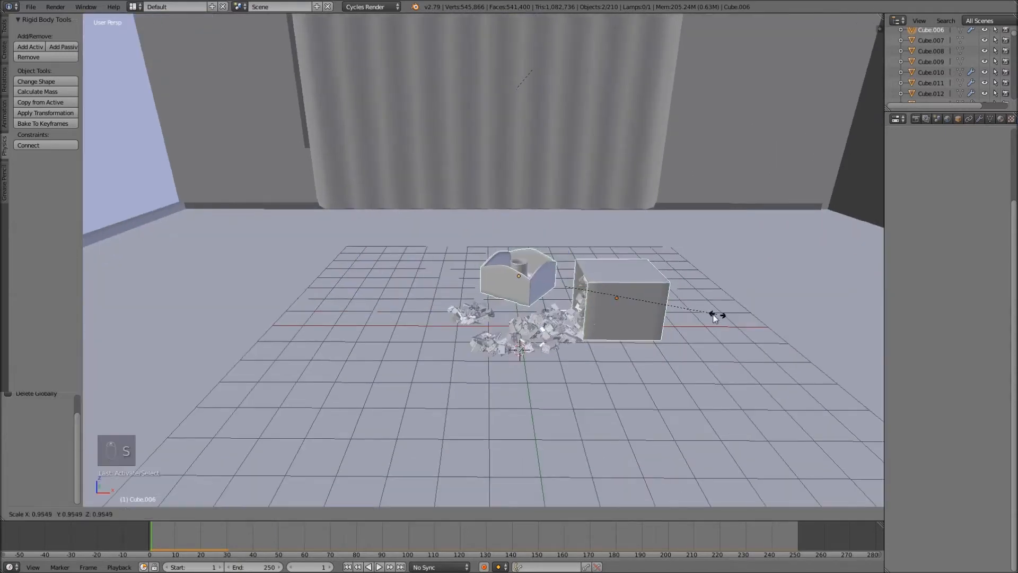
{"action": "right_click", "coordinate": [661, 300]}
{"action": "scroll", "coordinate": [628, 253], "scroll_direction": "up", "scroll_amount": 3}
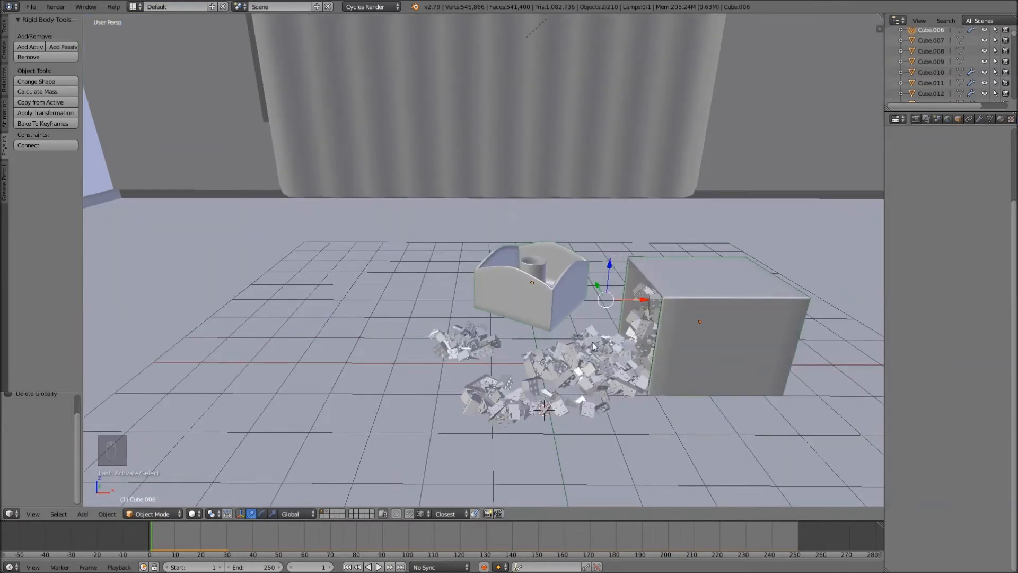
{"action": "scroll", "coordinate": [721, 318], "scroll_direction": "down", "scroll_amount": 4}
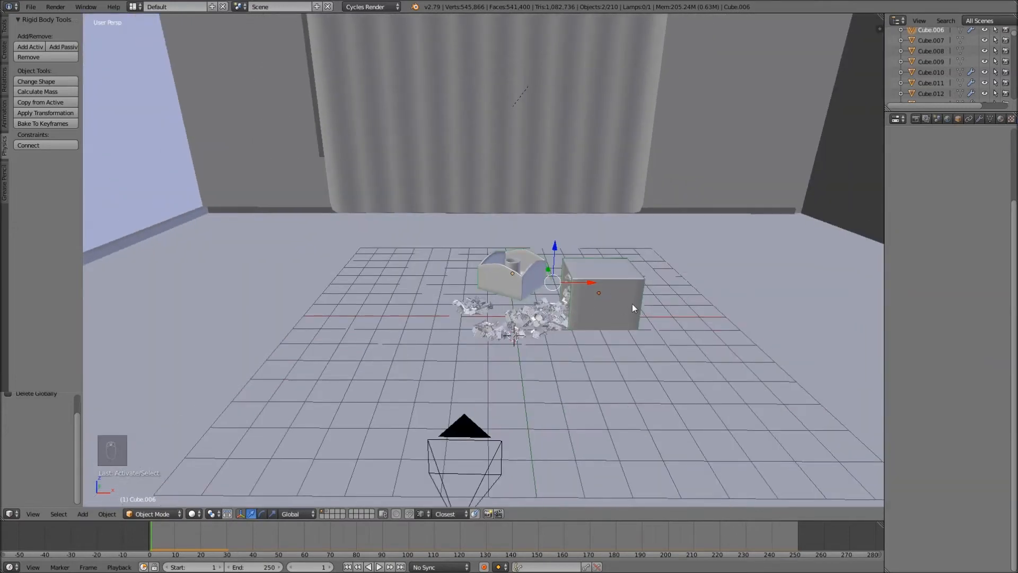
{"action": "key", "text": "s"}
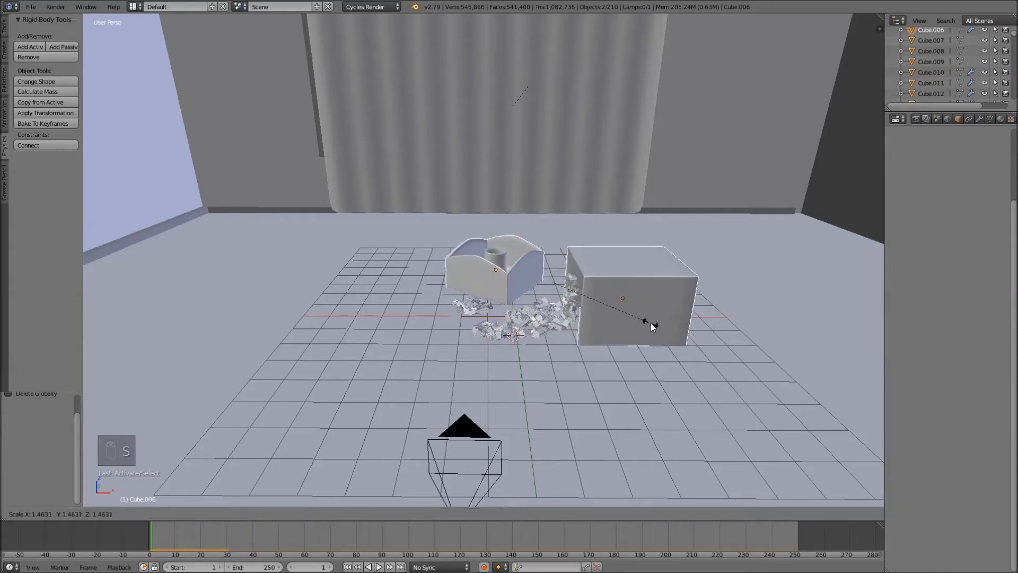
{"action": "right_click", "coordinate": [651, 323]}
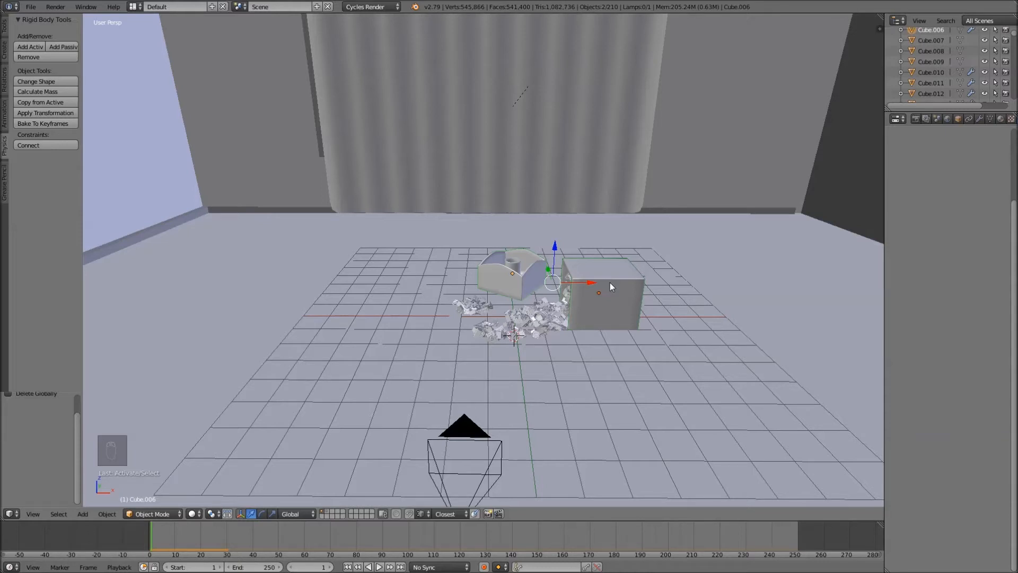
Play the brick simulation through the camera view and return to the first frame
{"action": "scroll", "coordinate": [610, 282], "scroll_direction": "up", "scroll_amount": 4}
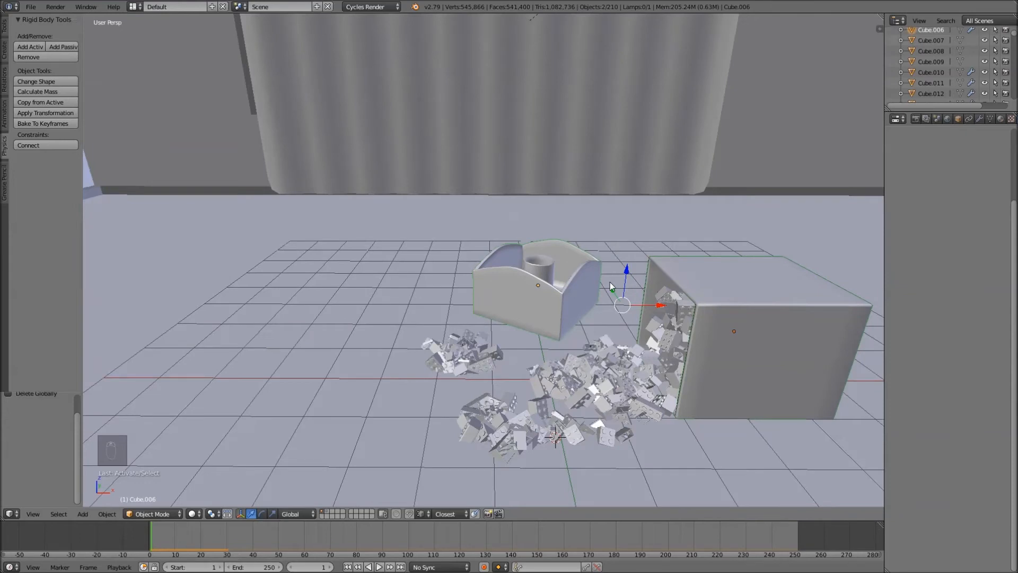
{"action": "key", "text": "KP_0"}
{"action": "key", "text": "shift+Left"}
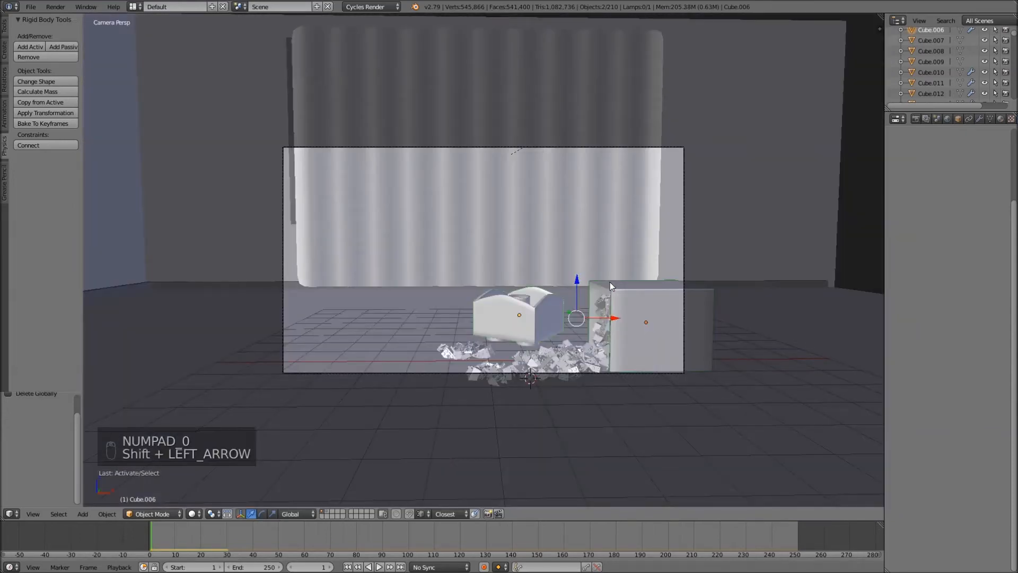
{"action": "key", "text": "alt+a"}
{"action": "key", "text": "alt+a"}
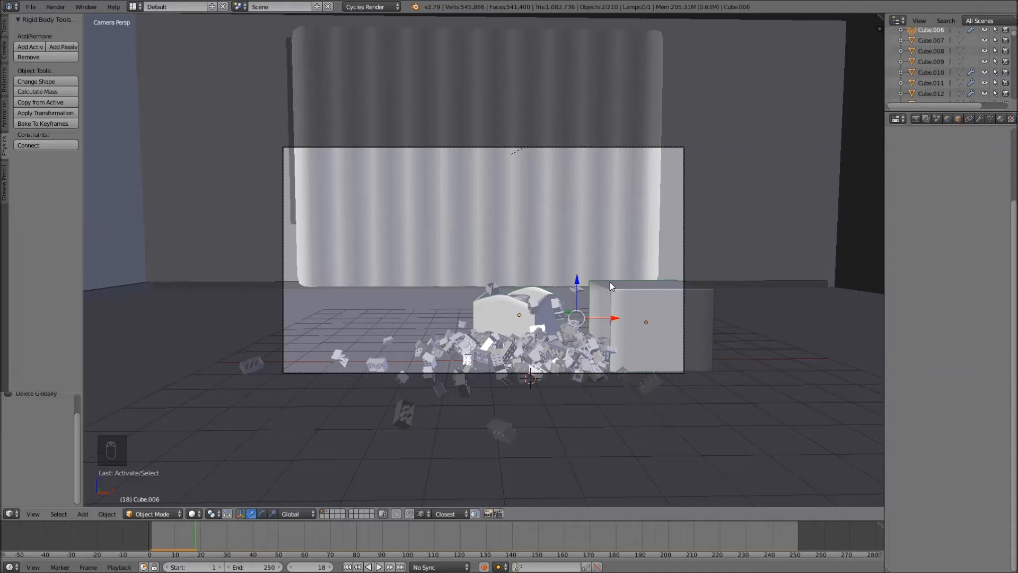
{"action": "key", "text": "shift+Left"}
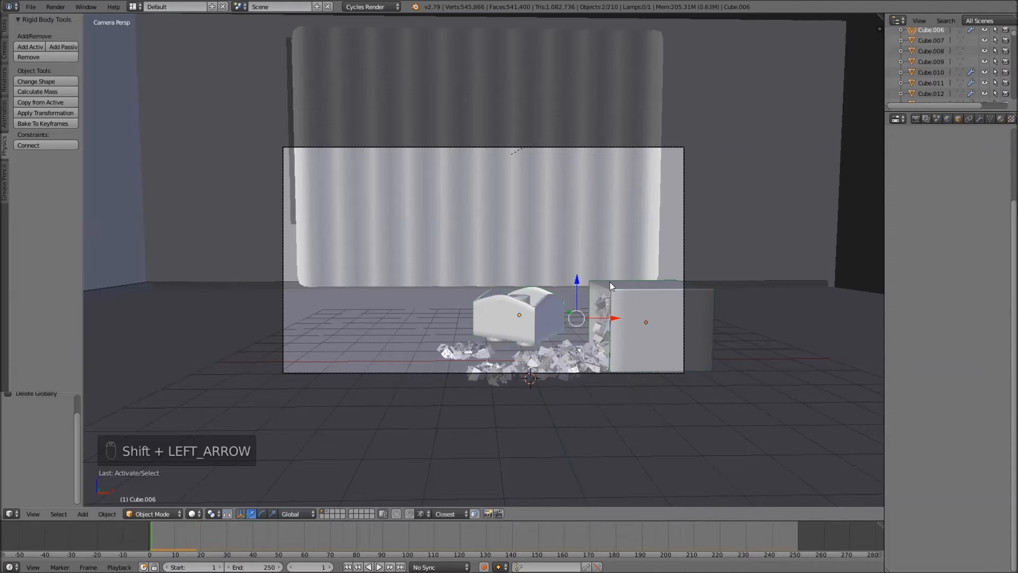
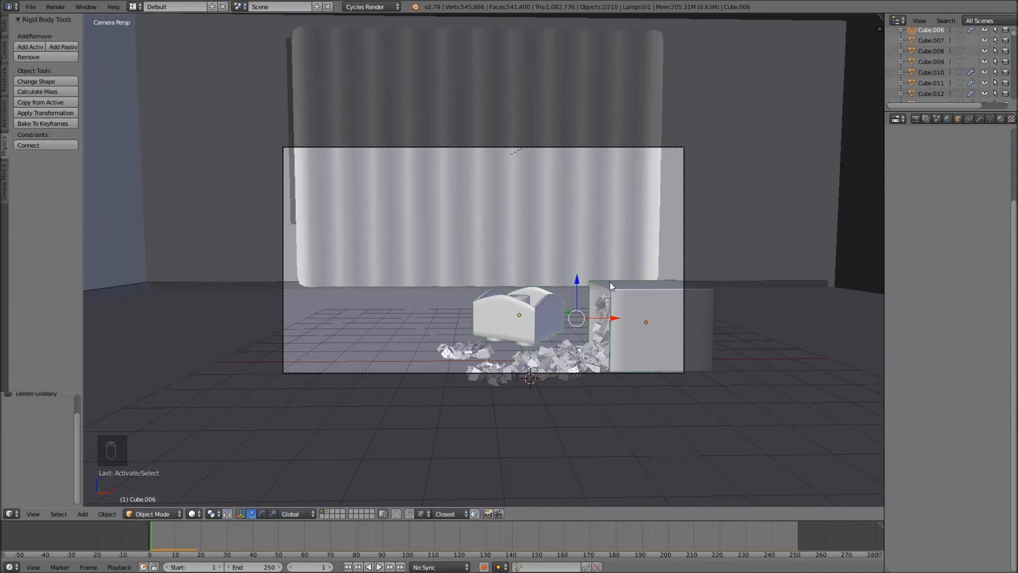
Replay the brick simulation from the first frame and stop it at frame 15, with the bricks spread out
{"action": "key", "text": "alt+a"}
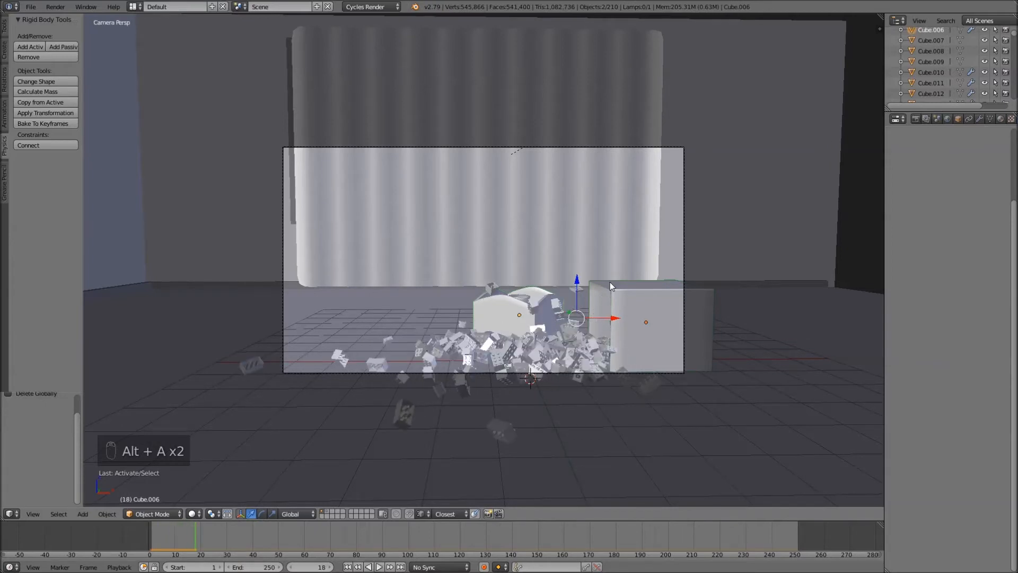
{"action": "key", "text": "alt+a"}
{"action": "key", "text": "alt+a"}
{"action": "key", "text": "shift+Left"}
{"action": "key", "text": "alt+a"}
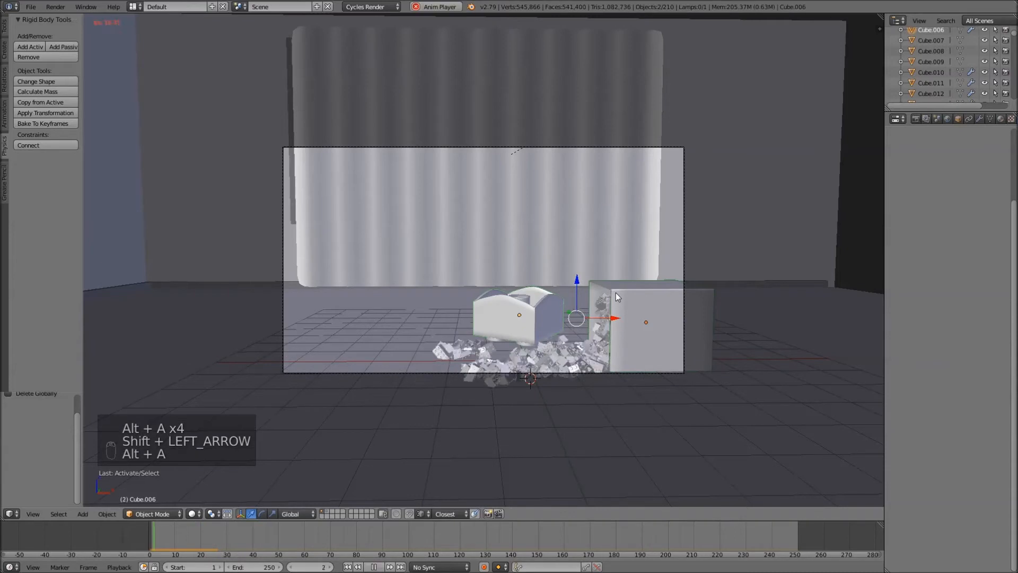
{"action": "key", "text": "alt+a"}
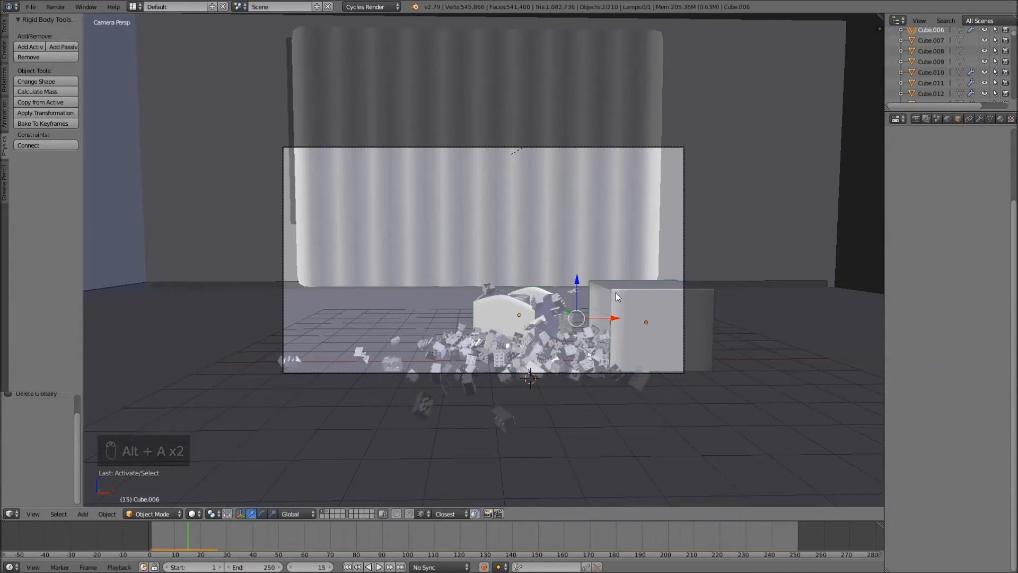
In a wireframe top view, box-select all the scattered bricks together with the tipped box and the open container
{"action": "key", "text": "KP_7"}
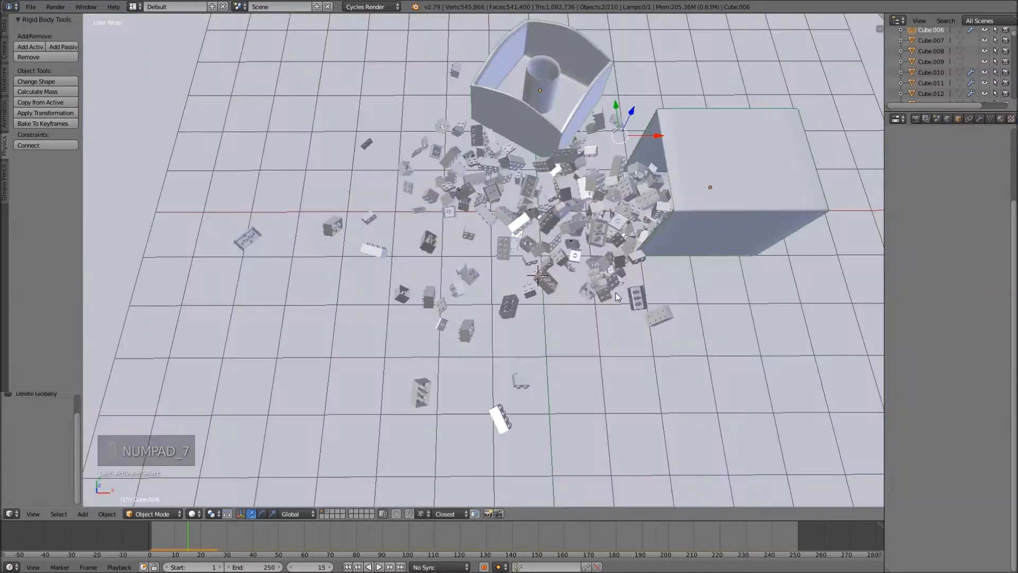
{"action": "scroll", "coordinate": [641, 215], "scroll_direction": "down", "scroll_amount": 5}
{"action": "scroll", "coordinate": [631, 216], "scroll_direction": "up", "scroll_amount": 4}
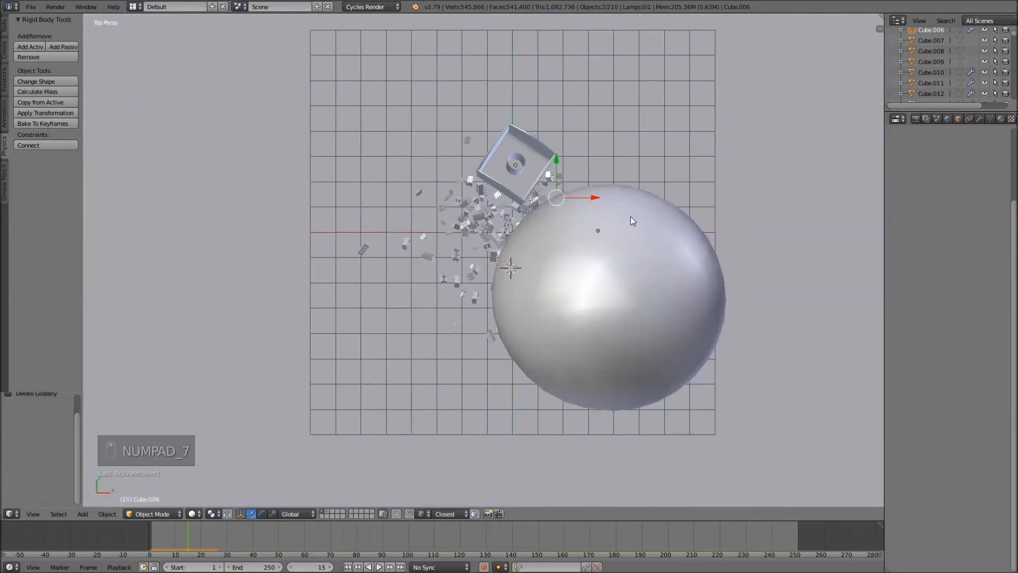
{"action": "key", "text": "z"}
{"action": "middle_click_drag", "start_coordinate": [604, 173], "coordinate": [612, 263], "text": "shift"}
{"action": "key", "text": "a"}
{"action": "key", "text": "b"}
{"action": "left_click_drag", "start_coordinate": [689, 124], "coordinate": [276, 475]}
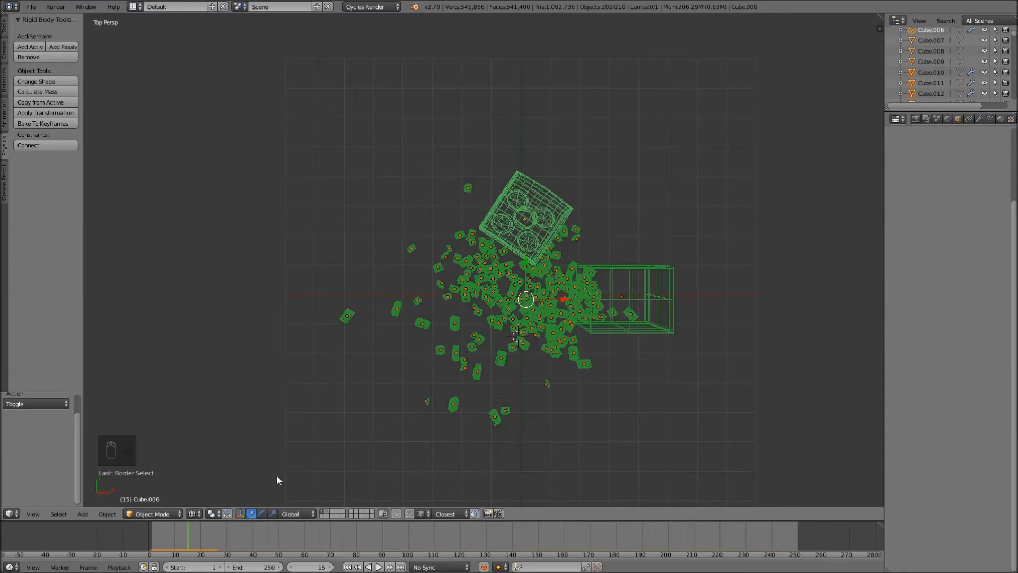
Deselect the tipped box and the open container so only the bricks stay selected, and return to solid shading
{"action": "key", "text": "b"}
{"action": "middle_click_drag", "start_coordinate": [660, 258], "coordinate": [641, 275]}
{"action": "key", "text": "b"}
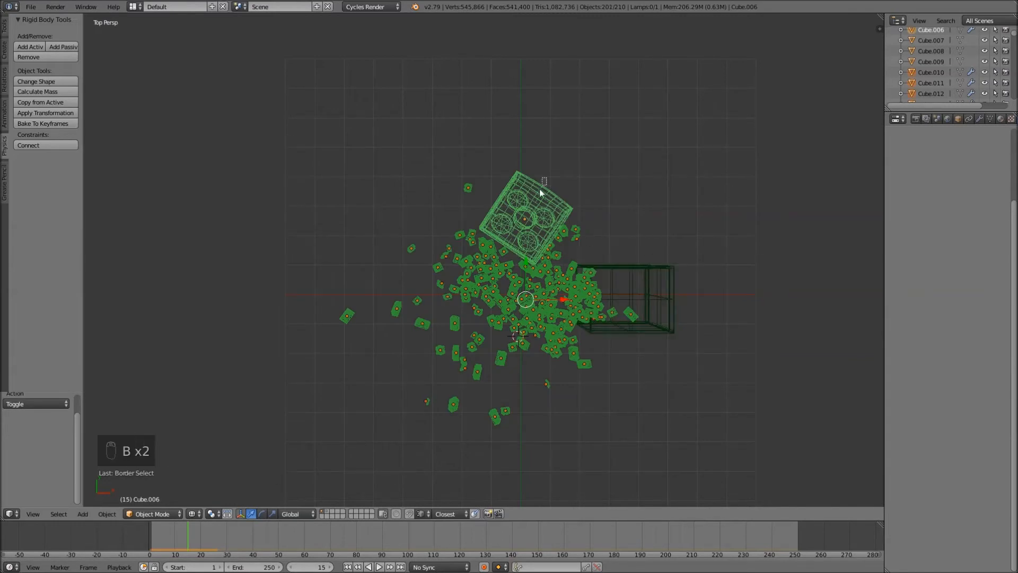
{"action": "middle_click_drag", "start_coordinate": [534, 195], "coordinate": [540, 202]}
{"action": "mouse_move", "coordinate": [603, 357]}
{"action": "middle_mouse_down"}
{"action": "mouse_move", "coordinate": [589, 364]}
{"action": "mouse_move", "coordinate": [591, 235]}
{"action": "mouse_move", "coordinate": [594, 269]}
{"action": "mouse_move", "coordinate": [567, 347]}
{"action": "mouse_move", "coordinate": [568, 294]}
{"action": "middle_mouse_up"}
{"action": "key", "text": "z"}
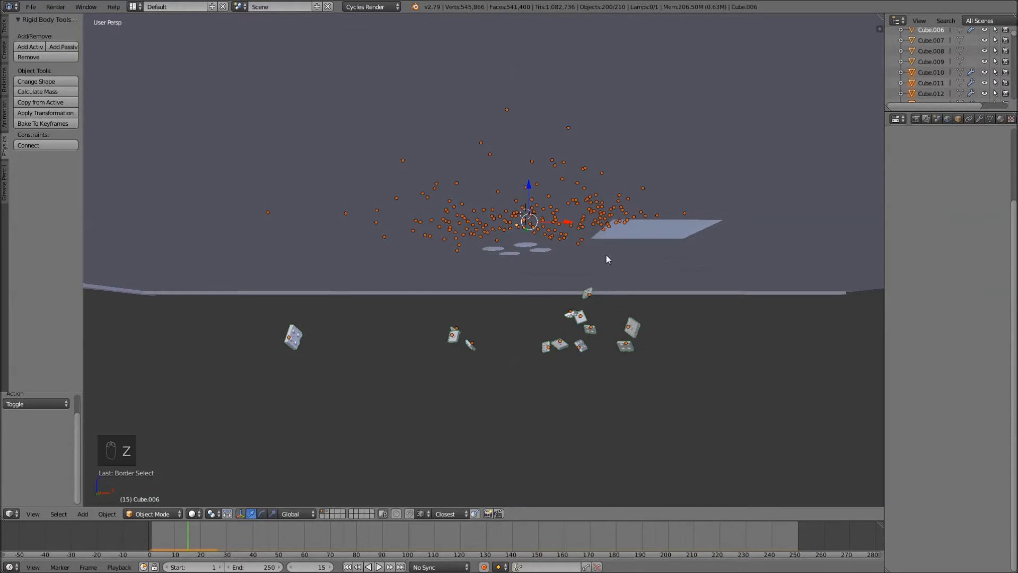
Apply the simulated transformation to the selected bricks, remove their rigid bodies, and scrub the timeline to frame 0
{"action": "middle_click_drag", "start_coordinate": [619, 243], "coordinate": [615, 252]}
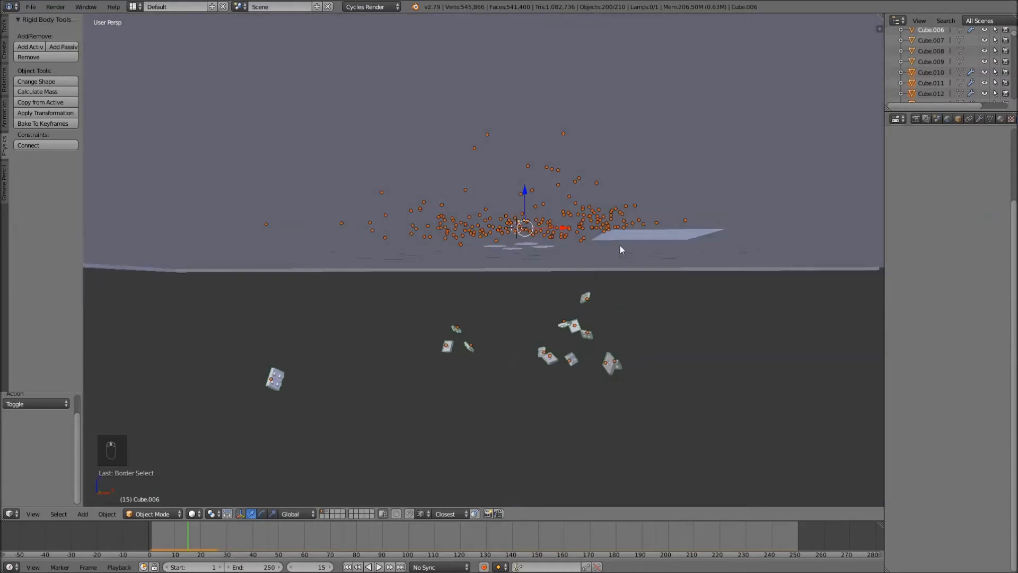
{"action": "middle_click_drag", "start_coordinate": [546, 237], "coordinate": [551, 277]}
{"action": "scroll", "coordinate": [562, 257], "scroll_direction": "up", "scroll_amount": 3}
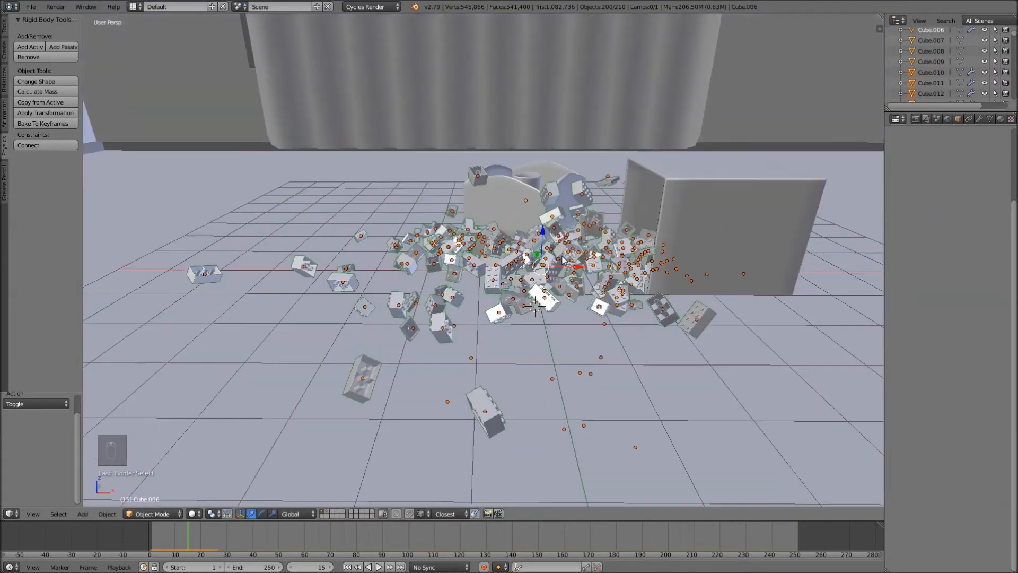
{"action": "left_click", "coordinate": [51, 114]}
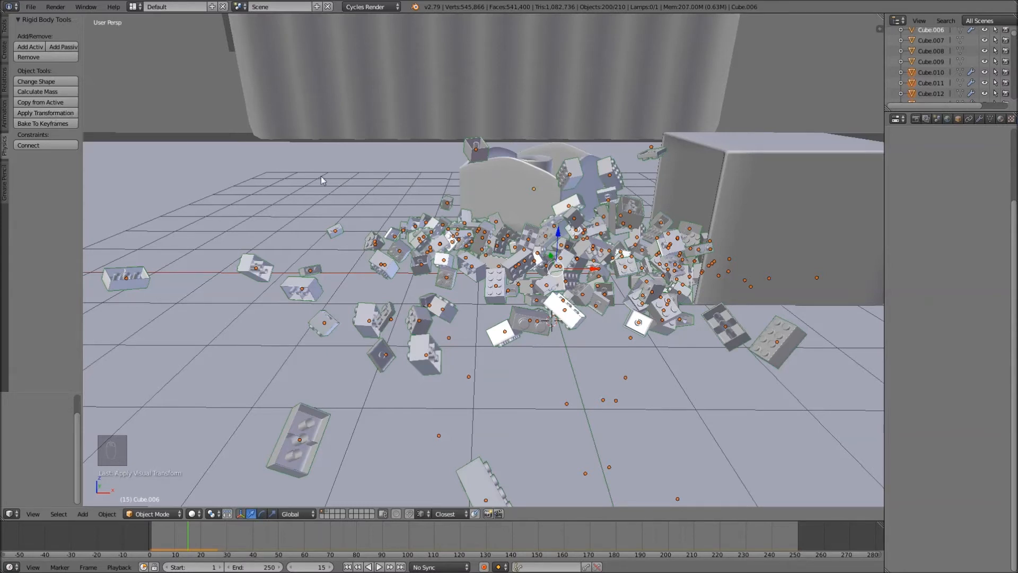
{"action": "left_click", "coordinate": [43, 58]}
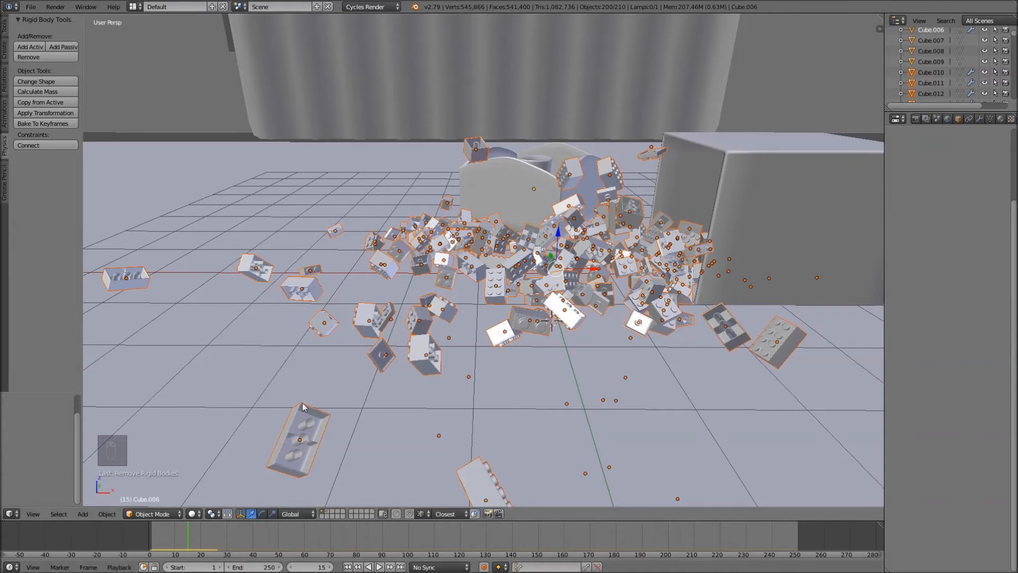
{"action": "key", "text": "shift+Left"}
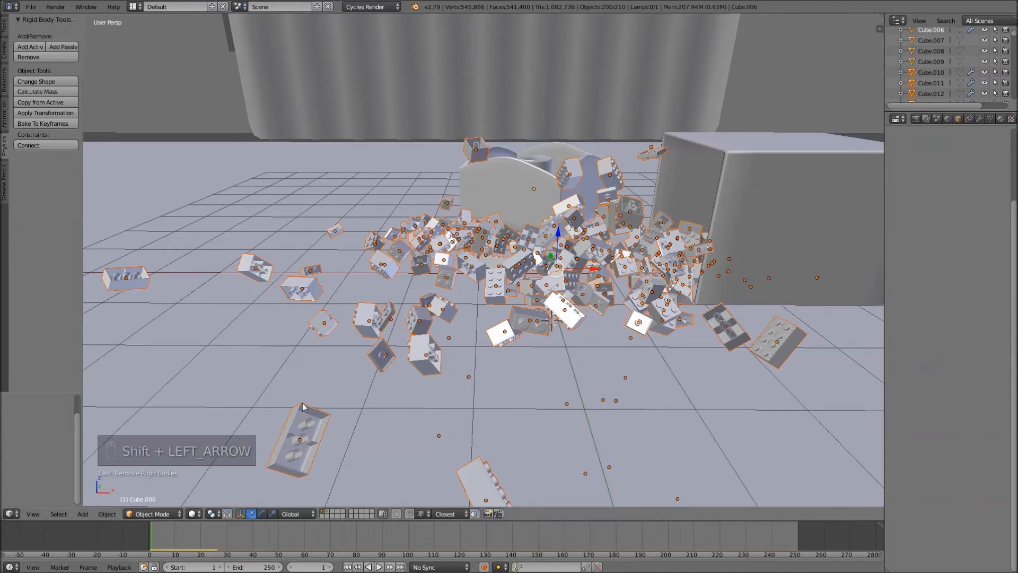
{"action": "key", "text": "alt+a"}
{"action": "left_click_drag", "start_coordinate": [164, 535], "coordinate": [142, 535]}
Box-select the stray bricks that fell below the floor and delete them
{"action": "scroll", "coordinate": [517, 325], "scroll_direction": "down", "scroll_amount": 7}
{"action": "middle_click_drag", "start_coordinate": [517, 326], "coordinate": [508, 297]}
{"action": "scroll", "coordinate": [540, 322], "scroll_direction": "up", "scroll_amount": 2}
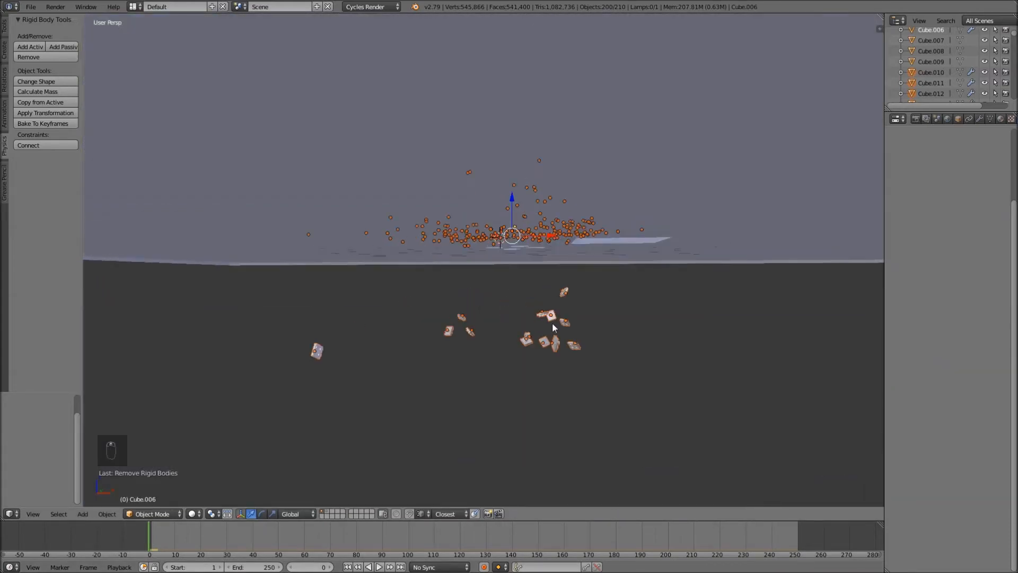
{"action": "key", "text": "a"}
{"action": "key", "text": "b"}
{"action": "left_click_drag", "start_coordinate": [595, 285], "coordinate": [301, 418]}
{"action": "key", "text": "x"}
{"action": "left_click", "coordinate": [536, 330]}
Duplicate five bricks at the tipped box's opening and offset the copies by about X 0.249, Y 0.039, Z 0.427
{"action": "scroll", "coordinate": [570, 212], "scroll_direction": "up", "scroll_amount": 3}
{"action": "scroll", "coordinate": [576, 221], "scroll_direction": "up", "scroll_amount": 2}
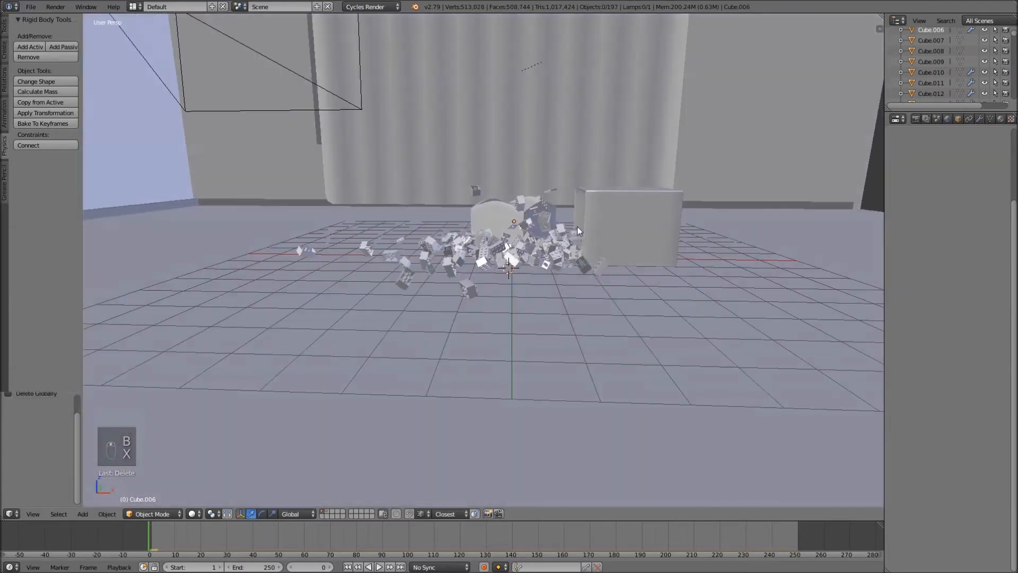
{"action": "key", "text": "KP_0"}
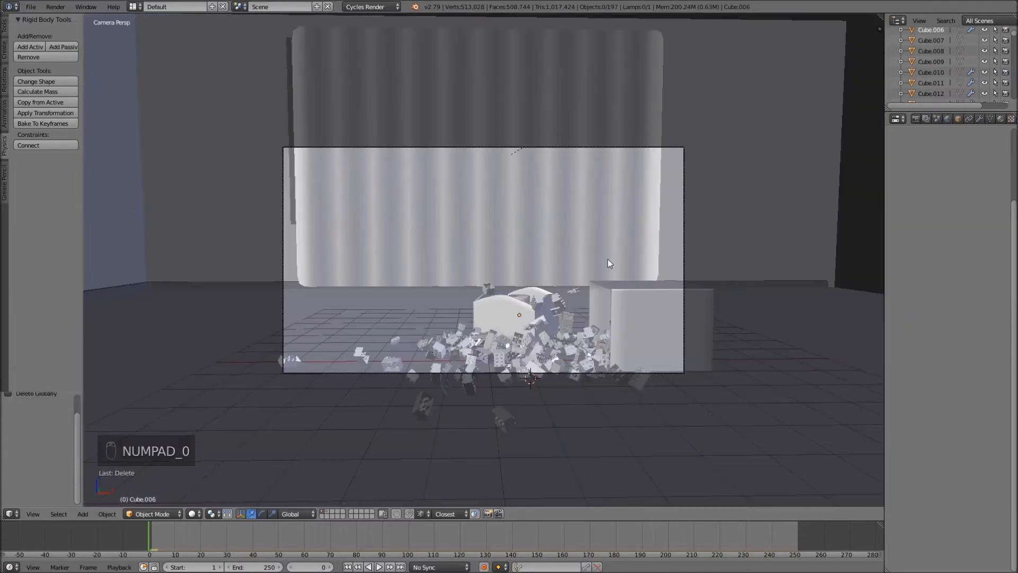
{"action": "middle_click_drag", "start_coordinate": [611, 337], "coordinate": [590, 357]}
{"action": "scroll", "coordinate": [655, 376], "scroll_direction": "up", "scroll_amount": 5}
{"action": "right_click", "coordinate": [573, 353]}
{"action": "right_click", "coordinate": [594, 352], "text": "shift"}
{"action": "right_click", "coordinate": [599, 337], "text": "shift"}
{"action": "right_click", "coordinate": [571, 326], "text": "shift"}
{"action": "right_click", "coordinate": [589, 350], "text": "shift"}
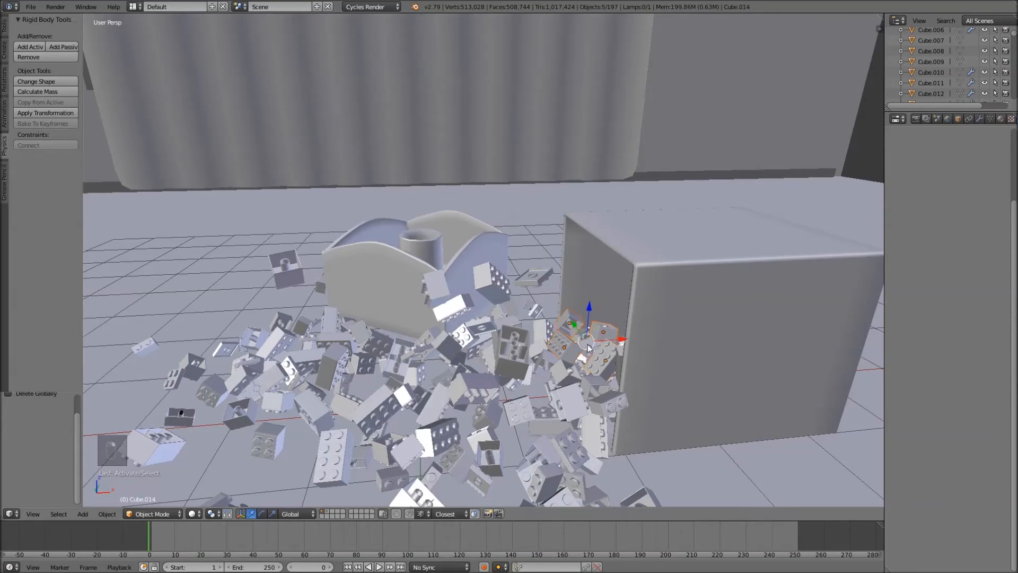
{"action": "middle_click_drag", "start_coordinate": [589, 351], "coordinate": [587, 345]}
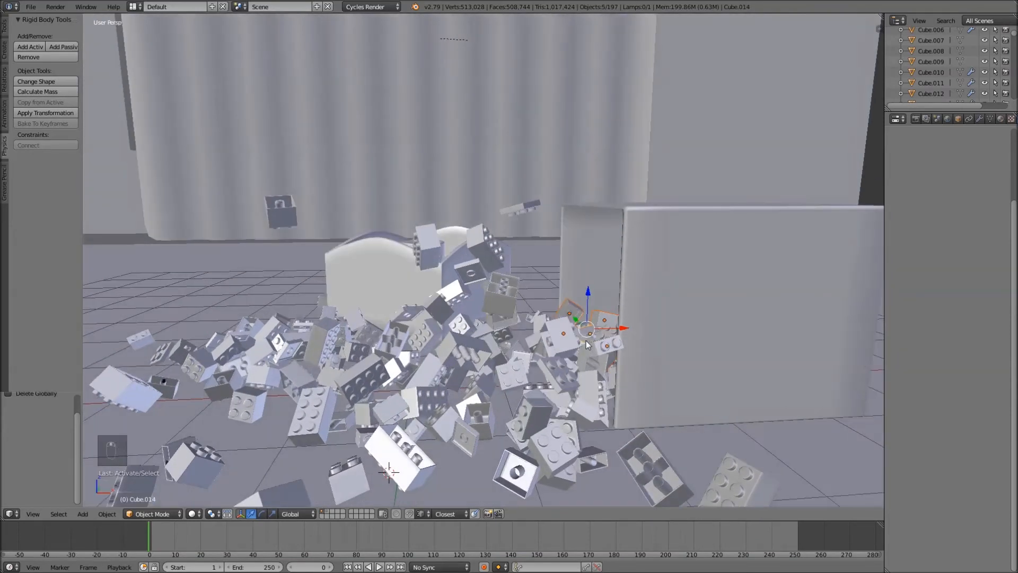
{"action": "key", "text": "shift+d"}
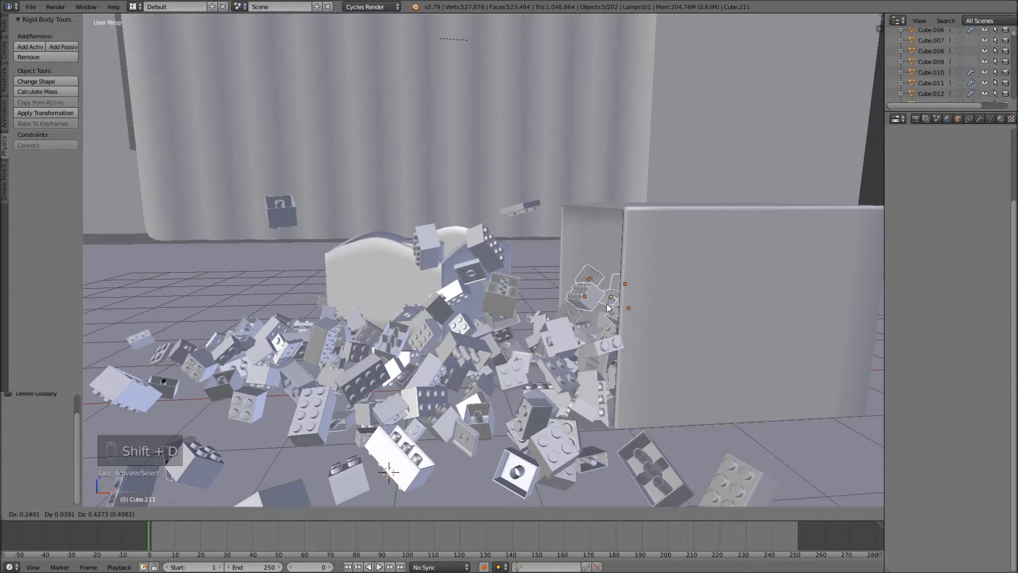
{"action": "left_click", "coordinate": [608, 306]}
Duplicate one brick near the tipped box's opening and place the copy above the pile in camera view
{"action": "right_click", "coordinate": [556, 342]}
{"action": "key", "text": "KP_0"}
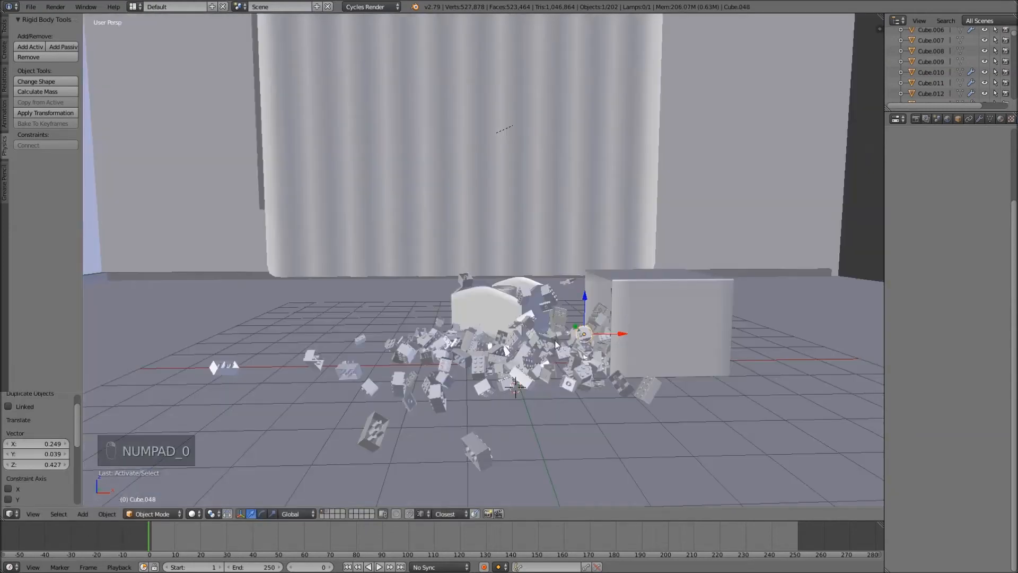
{"action": "key", "text": "shift+d"}
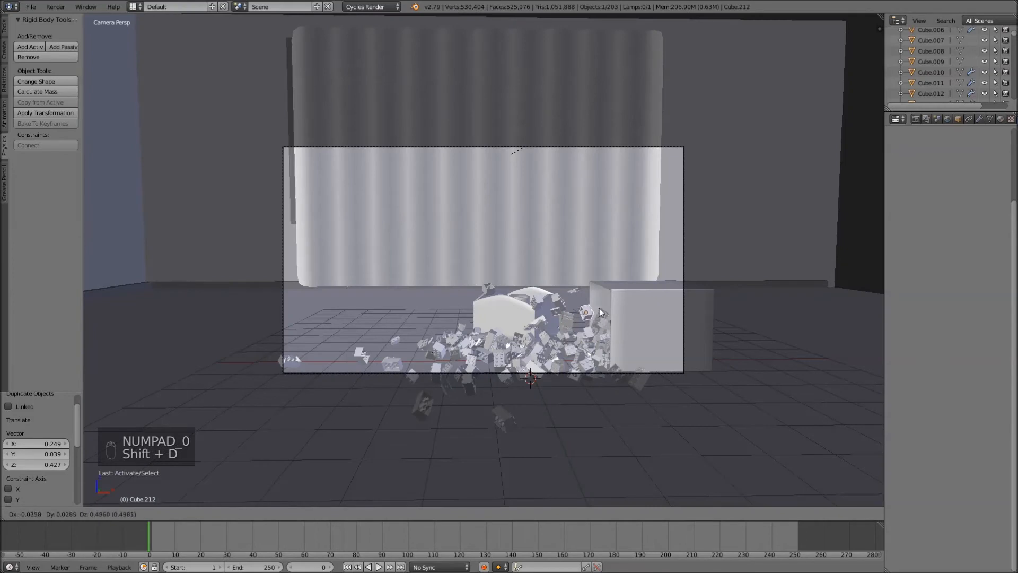
{"action": "left_click", "coordinate": [600, 320]}
Duplicate the brick atop the open container, offset the copy about X -1.286, Y -0.008, Z -0.622, and trackball-rotate it about 51.6° and 47°
{"action": "right_click", "coordinate": [487, 286]}
{"action": "key", "text": "shift+d"}
{"action": "left_click", "coordinate": [431, 312]}
{"action": "key", "text": "r"}
{"action": "key", "text": "r"}
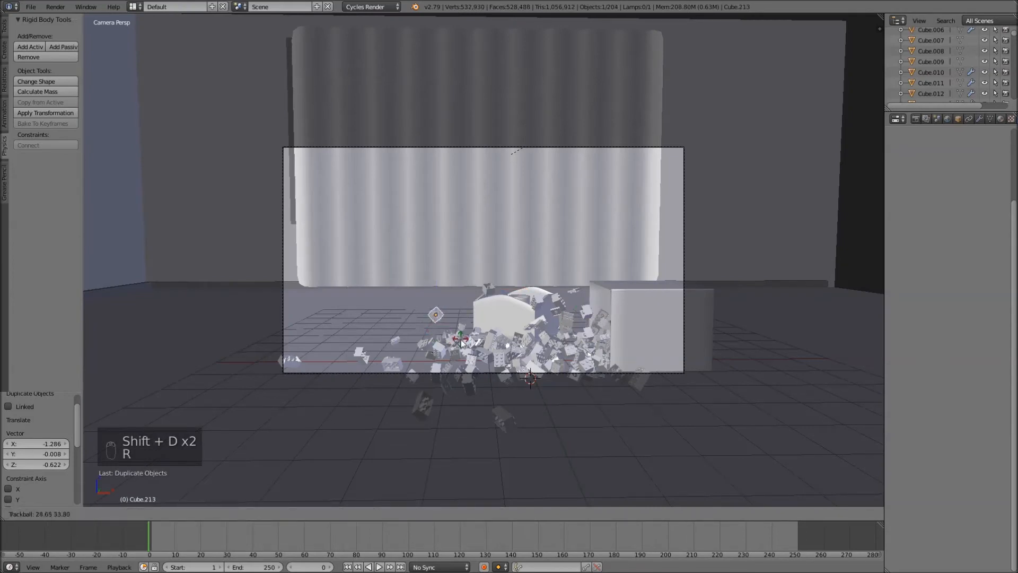
{"action": "left_click", "coordinate": [472, 360]}
{"action": "right_click", "coordinate": [518, 354]}
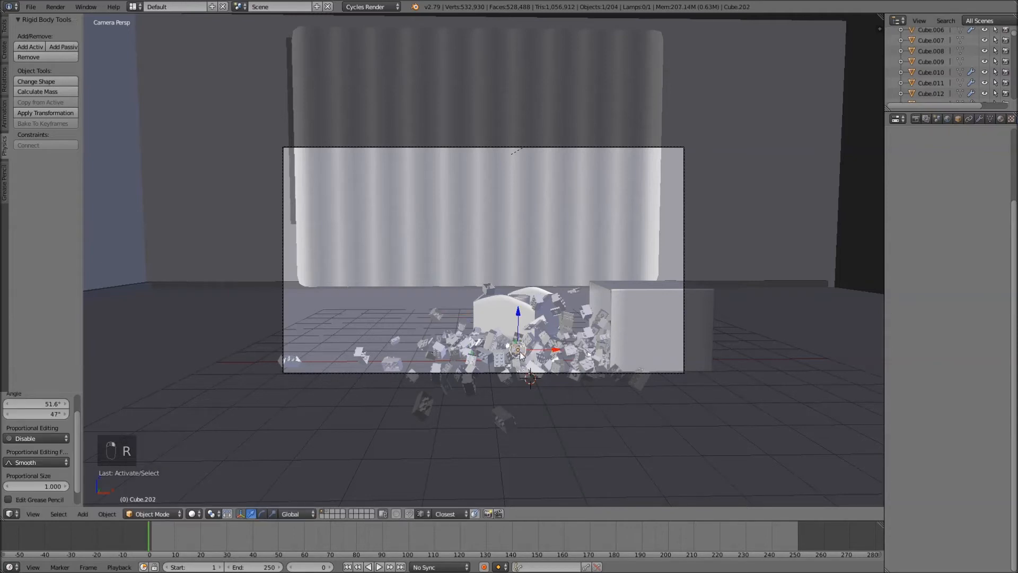
{"action": "right_click", "coordinate": [588, 350]}
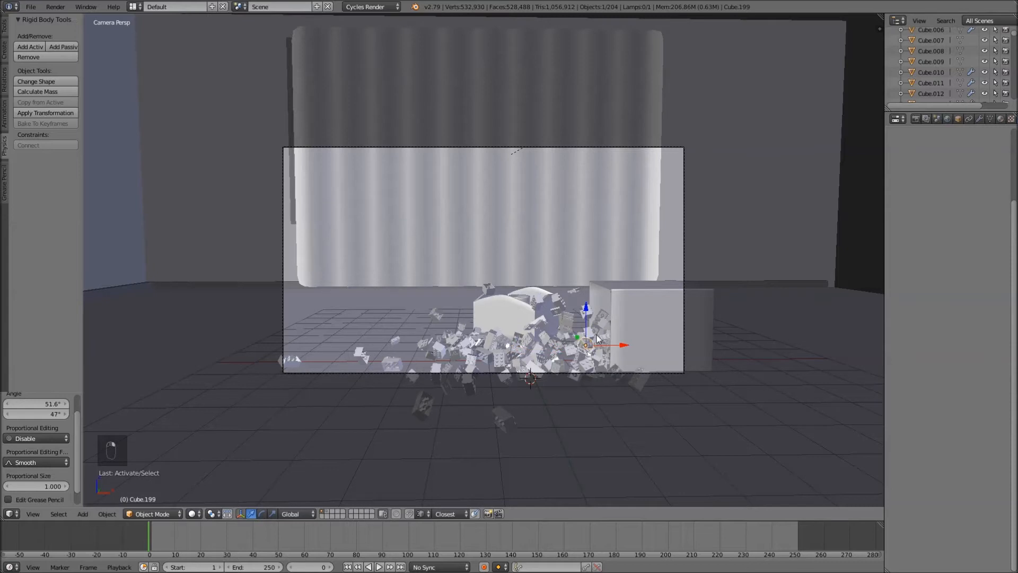
{"action": "key", "text": "a"}
{"action": "key", "text": "b"}
{"action": "left_click_drag", "start_coordinate": [610, 316], "coordinate": [562, 363]}
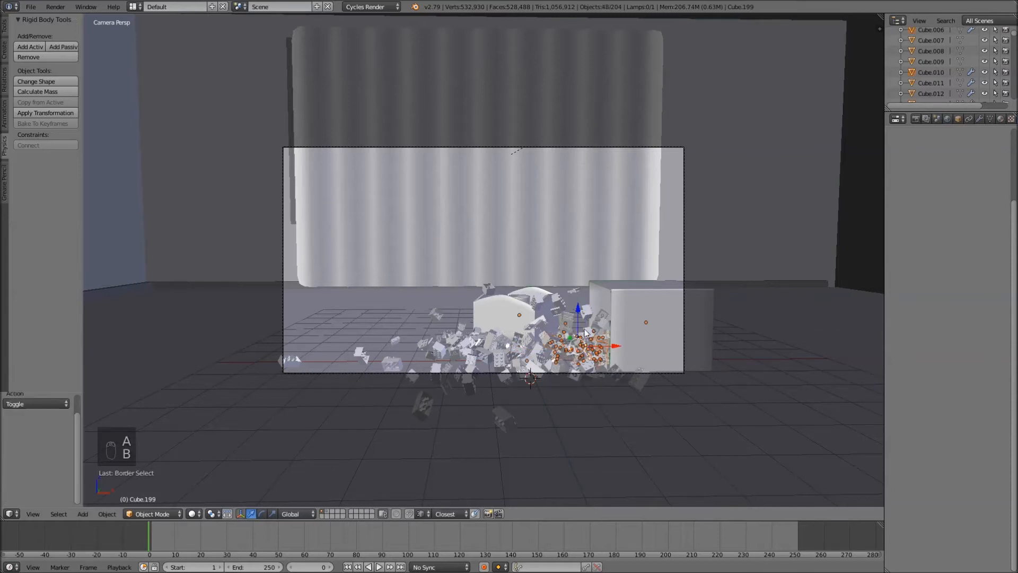
{"action": "key", "text": "a"}
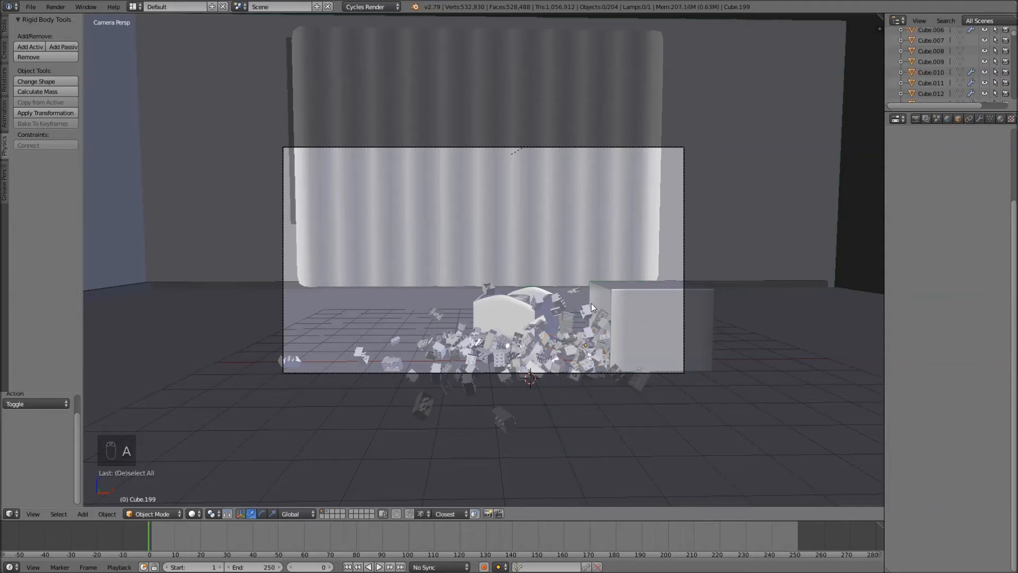
Examine the brick pile, the open container and the tipped box from several angles
{"action": "middle_click_drag", "start_coordinate": [592, 307], "coordinate": [638, 313]}
{"action": "scroll", "coordinate": [638, 308], "scroll_direction": "up", "scroll_amount": 2}
{"action": "scroll", "coordinate": [633, 285], "scroll_direction": "up", "scroll_amount": 3}
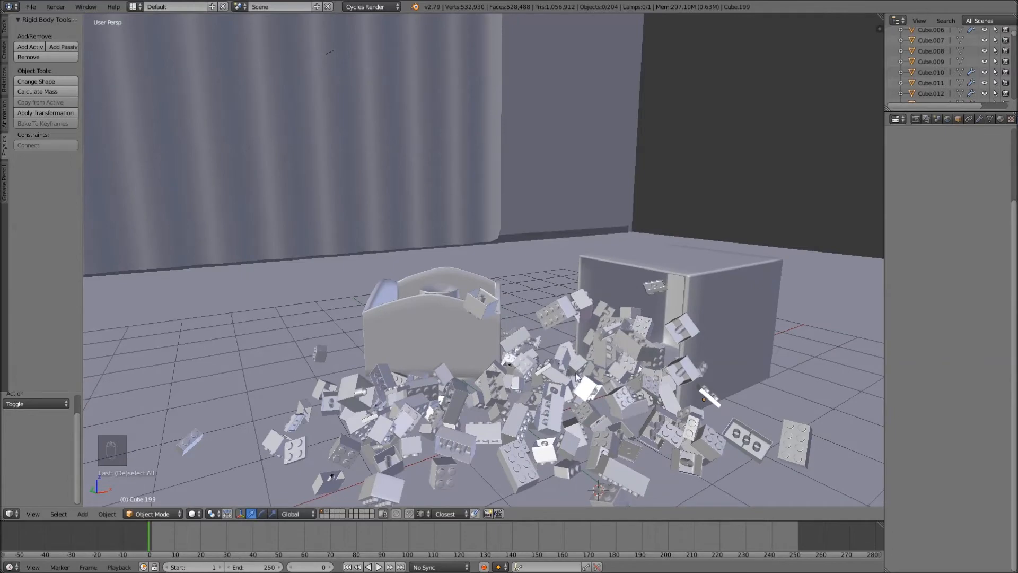
{"action": "middle_click_drag", "start_coordinate": [650, 295], "coordinate": [615, 294]}
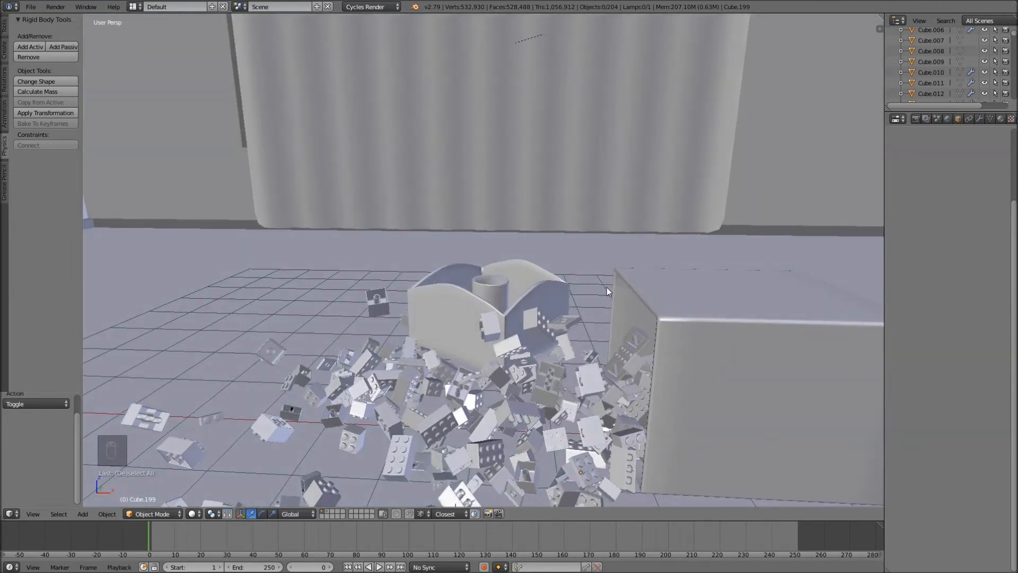
{"action": "scroll", "coordinate": [607, 288], "scroll_direction": "down", "scroll_amount": 5}
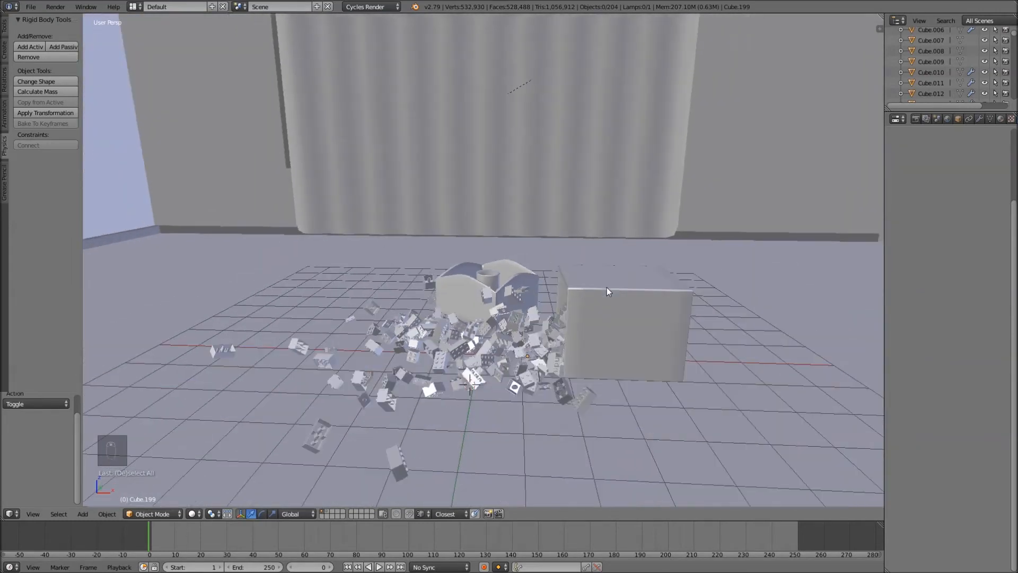
{"action": "middle_click_drag", "start_coordinate": [607, 288], "coordinate": [504, 312]}
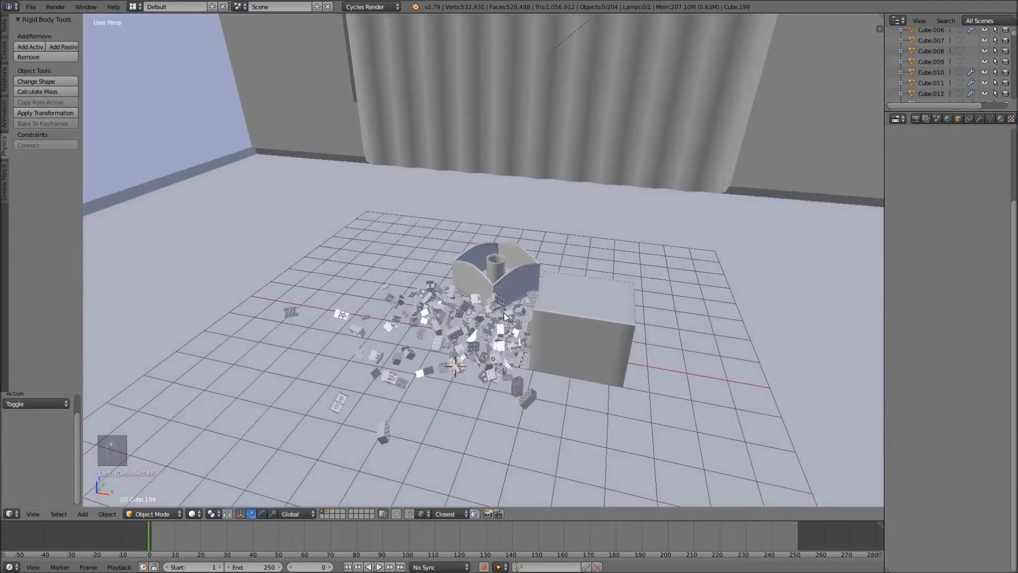
{"action": "scroll", "coordinate": [538, 322], "scroll_direction": "up", "scroll_amount": 4}
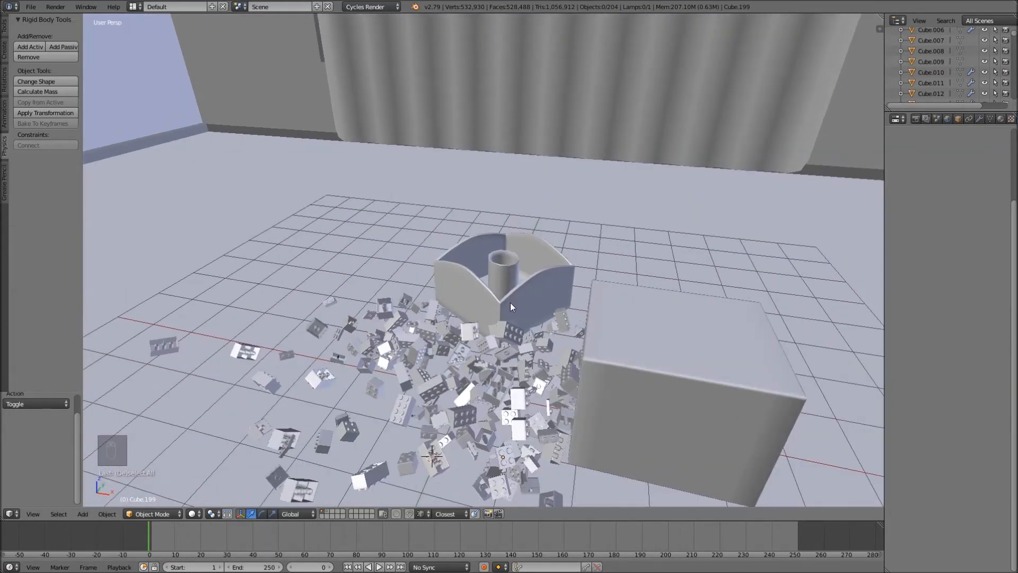
Check the Subdivision Surface modifier settings of the source bricks on layer 2, and return to layer 1
{"action": "key", "text": "2"}
{"action": "right_click", "coordinate": [454, 320]}
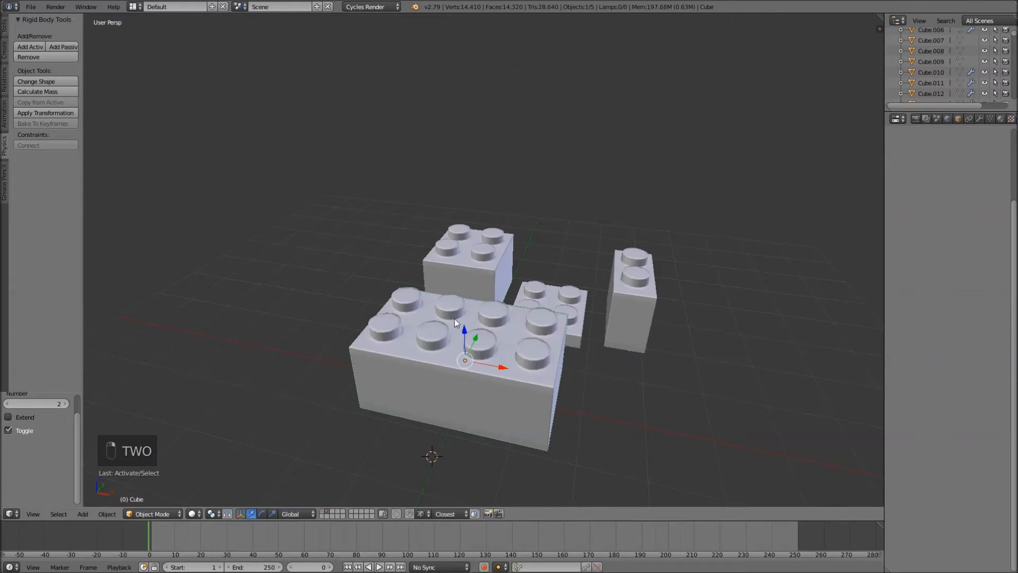
{"action": "left_click", "coordinate": [982, 119]}
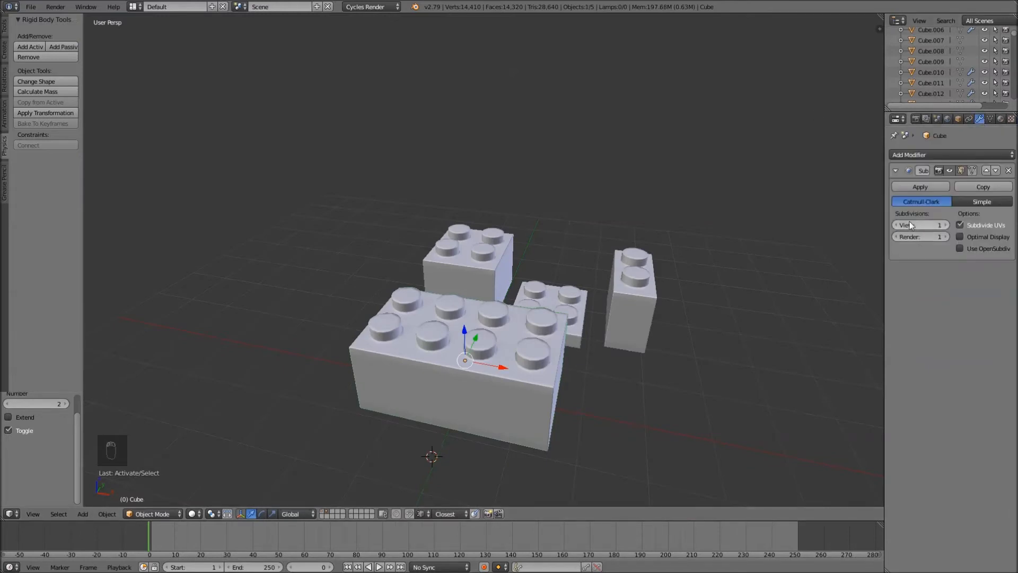
{"action": "right_click", "coordinate": [580, 300]}
{"action": "right_click", "coordinate": [656, 288]}
{"action": "right_click", "coordinate": [508, 255]}
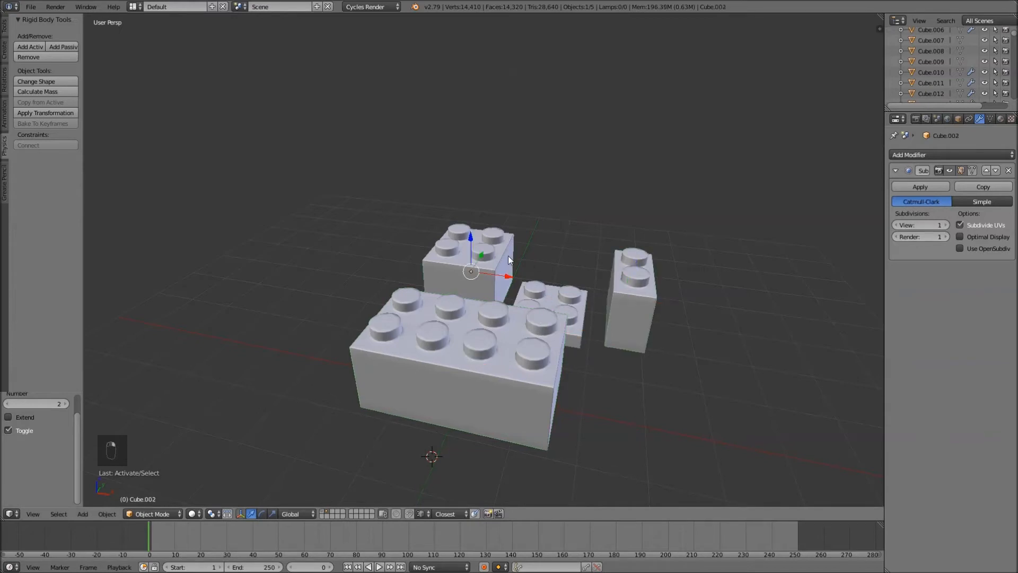
{"action": "key", "text": "1"}
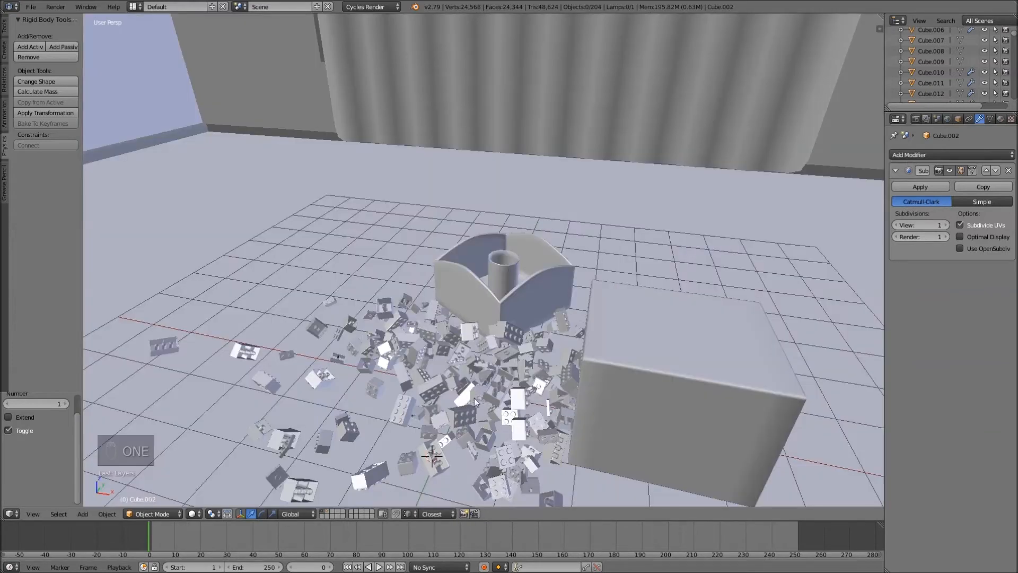
Save the scene as legoTut3.blend in the 4 - Legos folder, overwriting the existing file
{"action": "scroll", "coordinate": [486, 396], "scroll_direction": "up", "scroll_amount": 2}
{"action": "middle_click_drag", "start_coordinate": [514, 389], "coordinate": [519, 340], "text": "shift"}
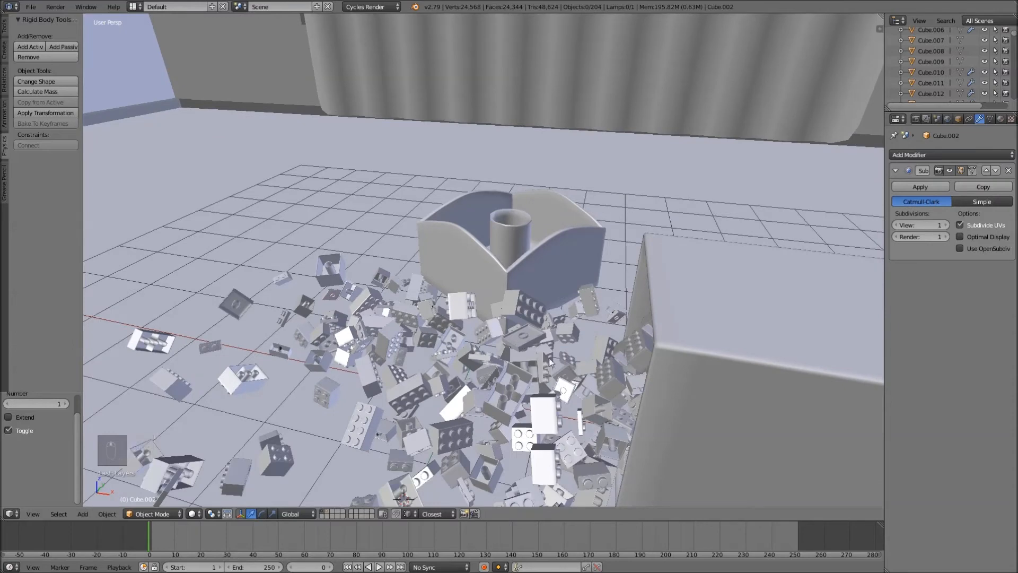
{"action": "scroll", "coordinate": [509, 255], "scroll_direction": "down", "scroll_amount": 3}
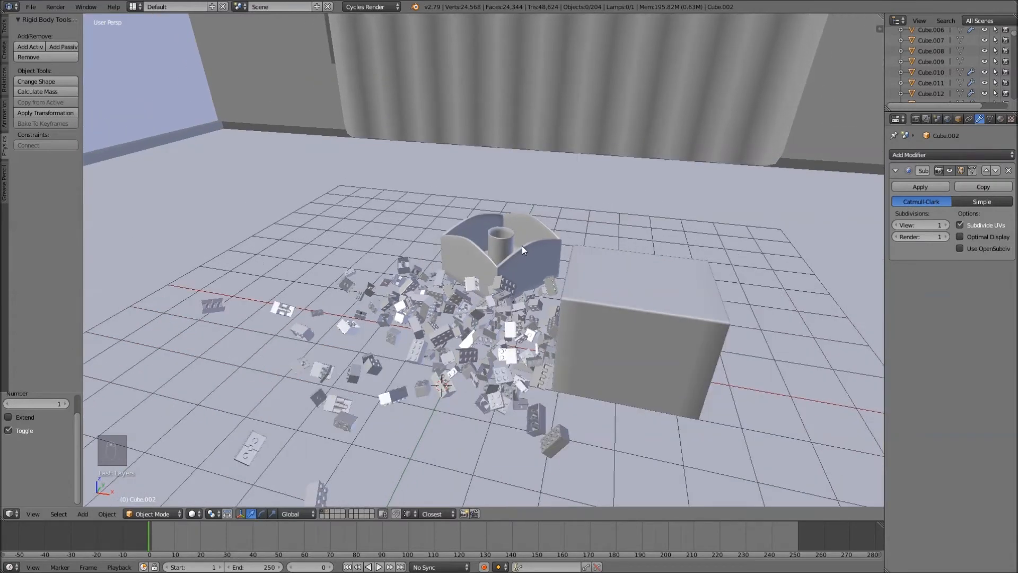
{"action": "left_click", "coordinate": [31, 7]}
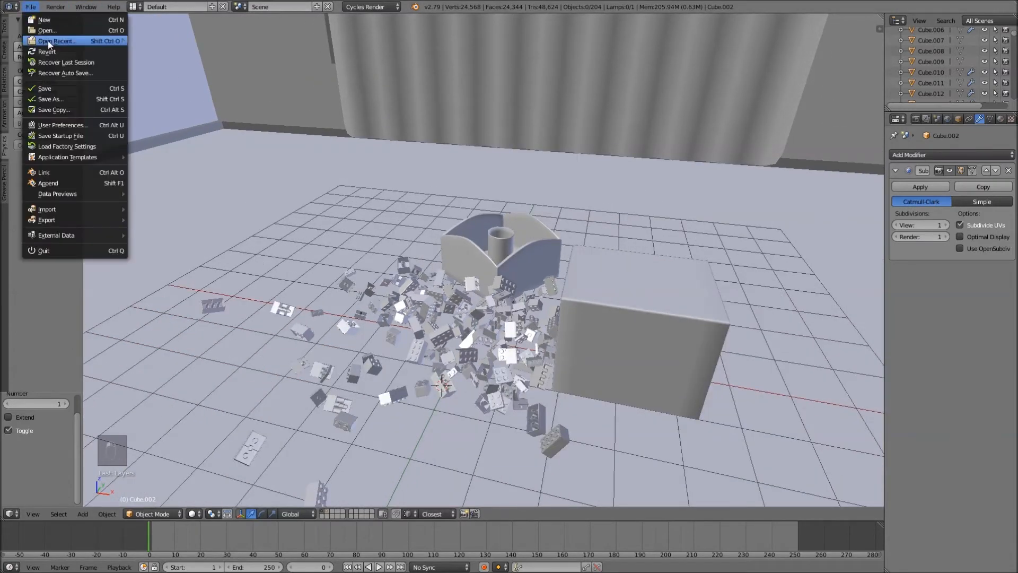
{"action": "left_click", "coordinate": [48, 97]}
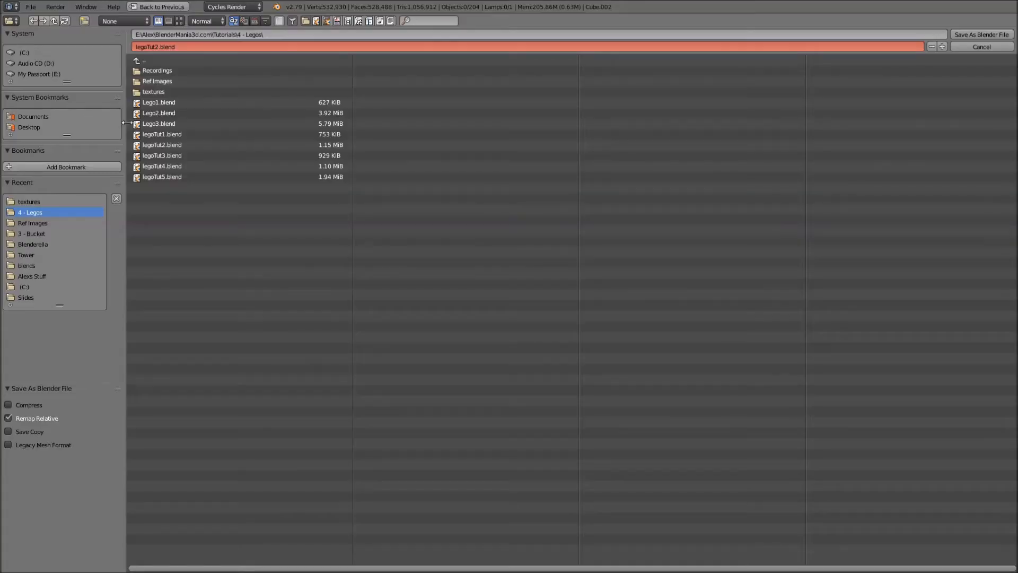
{"action": "left_click", "coordinate": [163, 157]}
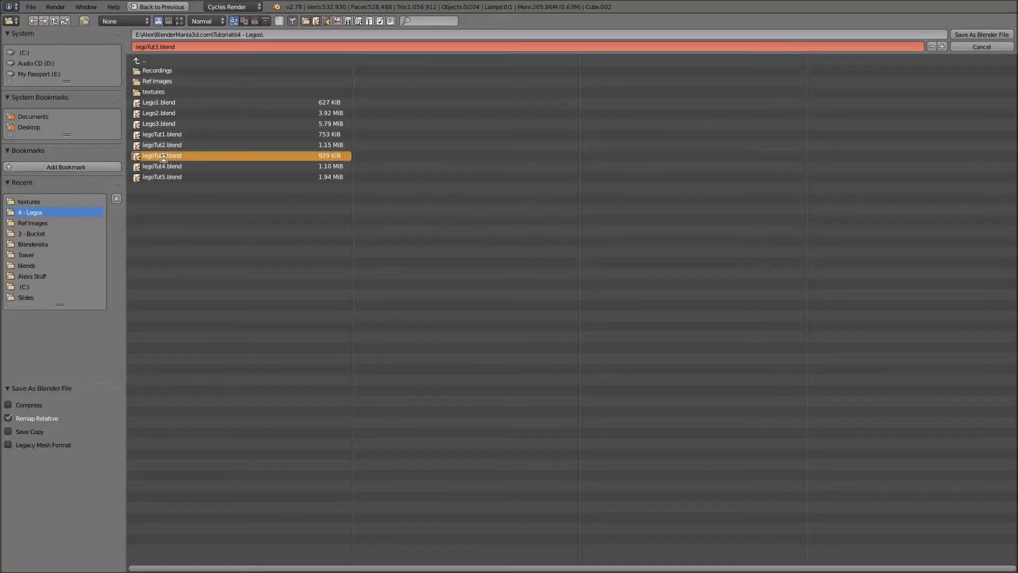
{"action": "key", "text": "Return"}
Enable cloth physics on the curtain plane and apply the Silk preset
{"action": "scroll", "coordinate": [583, 227], "scroll_direction": "down", "scroll_amount": 6}
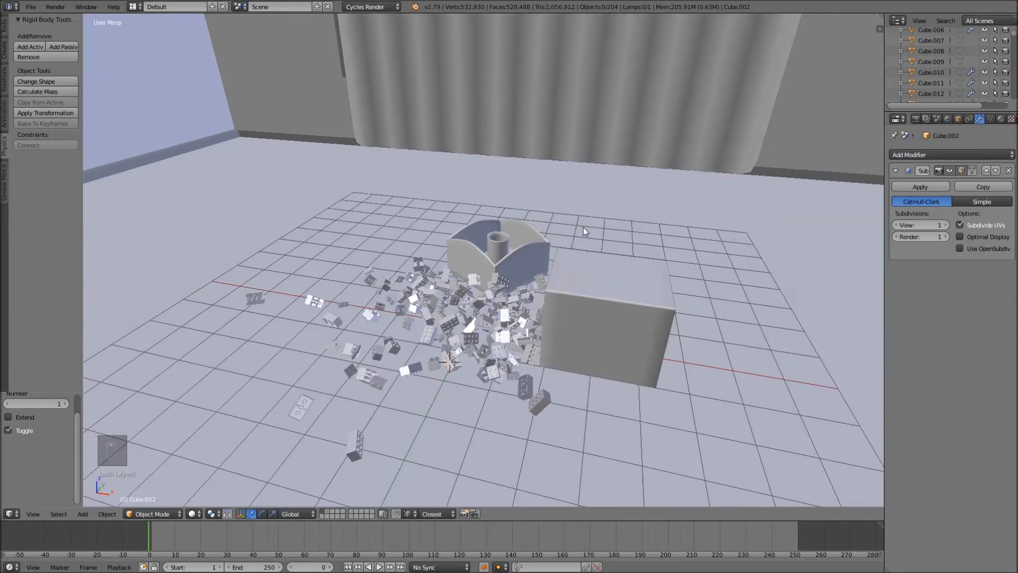
{"action": "middle_click_drag", "start_coordinate": [610, 145], "coordinate": [546, 227], "text": "shift"}
{"action": "right_click", "coordinate": [510, 234]}
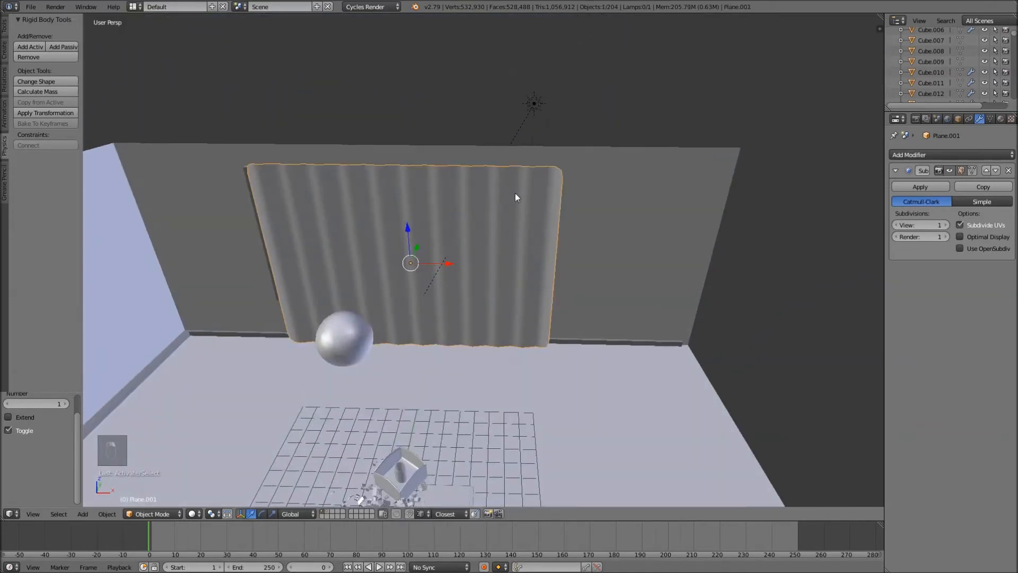
{"action": "scroll", "coordinate": [514, 193], "scroll_direction": "up", "scroll_amount": 1}
{"action": "scroll", "coordinate": [1005, 122], "scroll_direction": "down", "scroll_amount": 3}
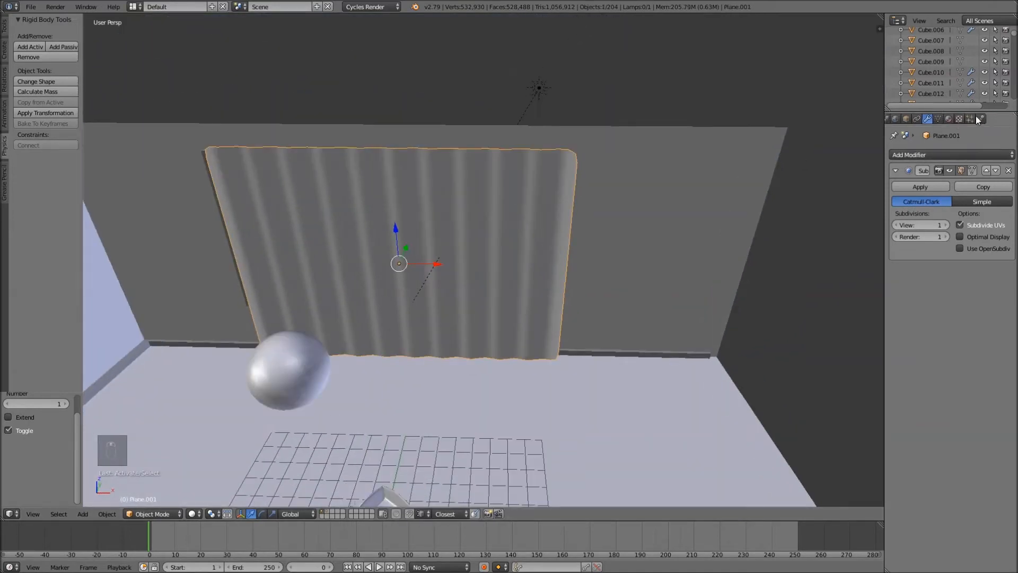
{"action": "left_click", "coordinate": [983, 119]}
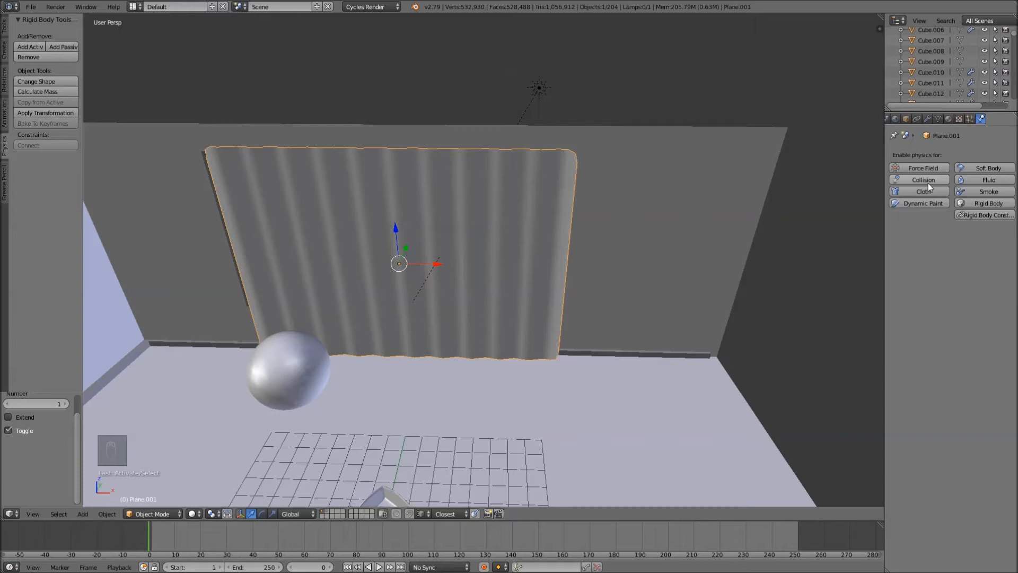
{"action": "left_click", "coordinate": [916, 193]}
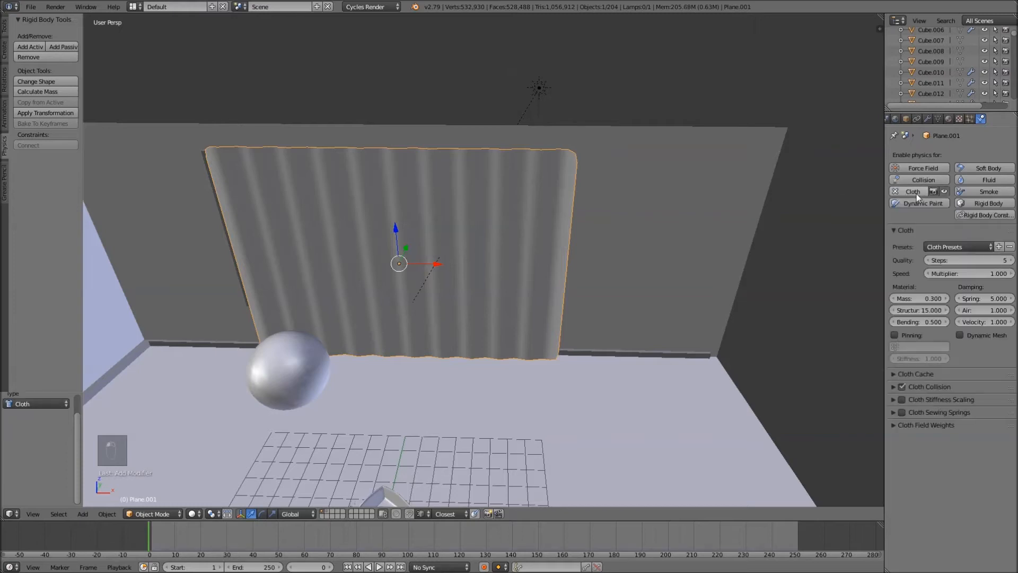
{"action": "left_click", "coordinate": [960, 246]}
{"action": "left_click", "coordinate": [941, 303]}
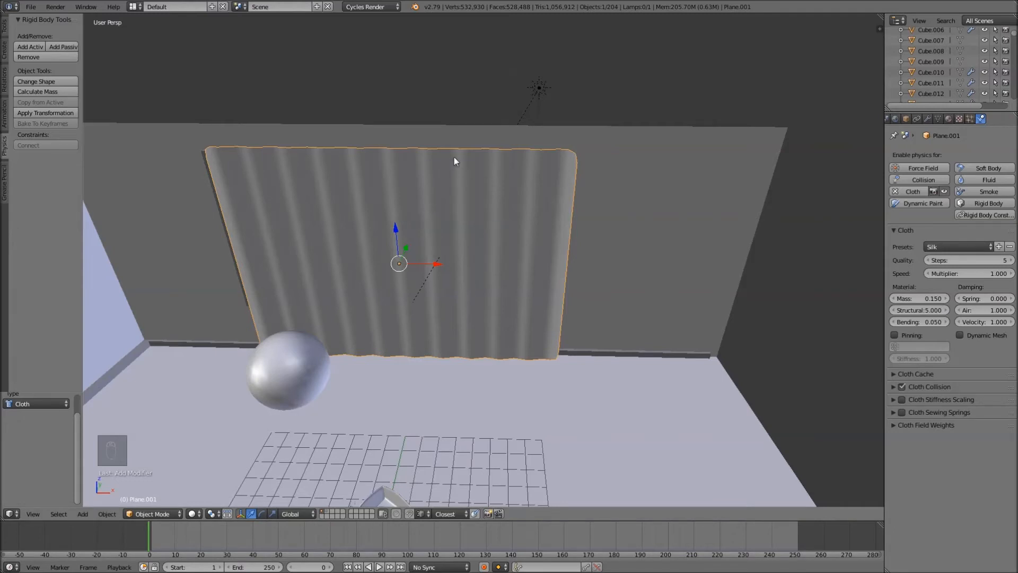
Play back the curtain's cloth simulation, restarting it from frame 1
{"action": "key", "text": "alt+a"}
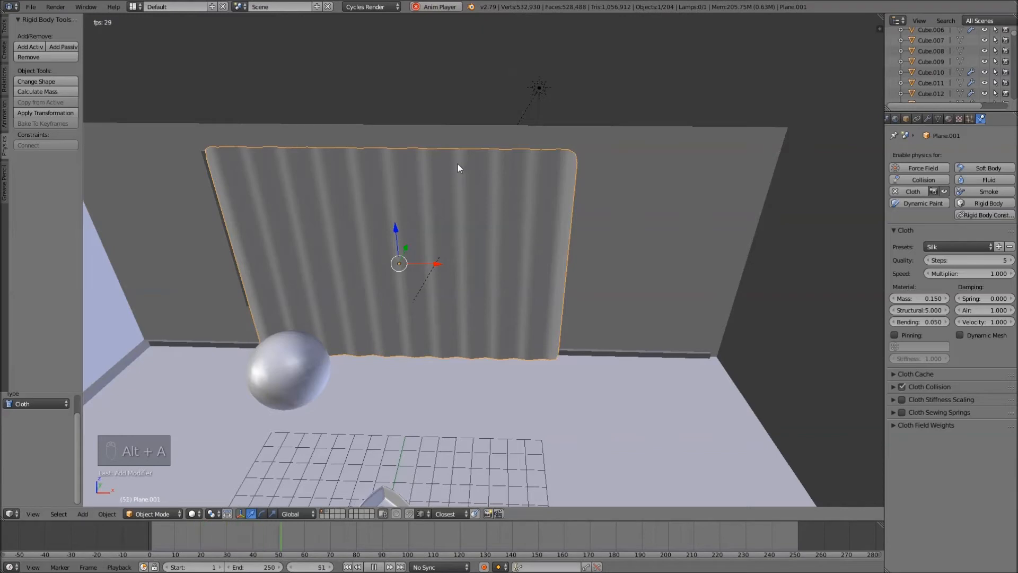
{"action": "key", "text": "alt+a"}
{"action": "key", "text": "shift+Left"}
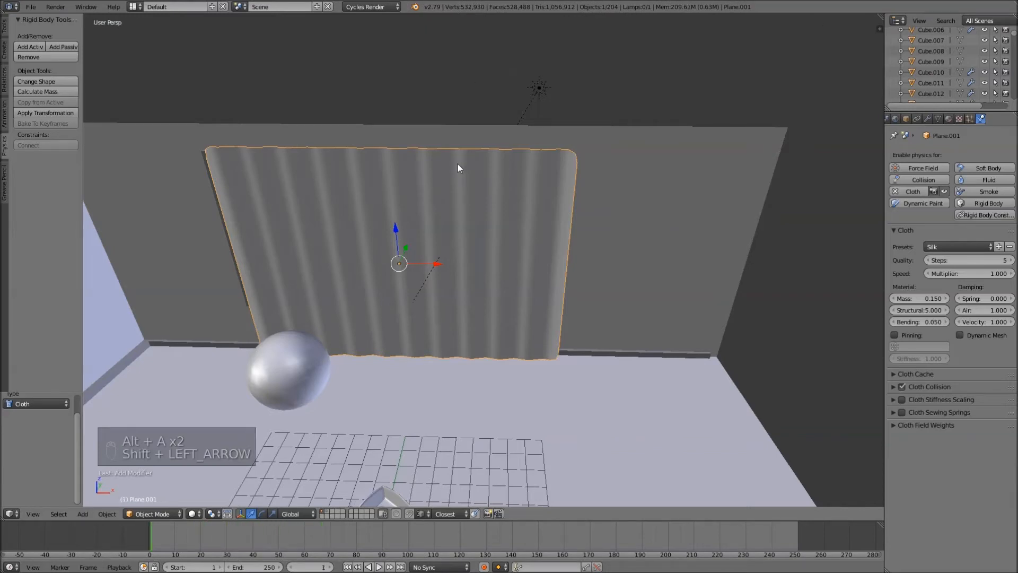
{"action": "key", "text": "alt+a"}
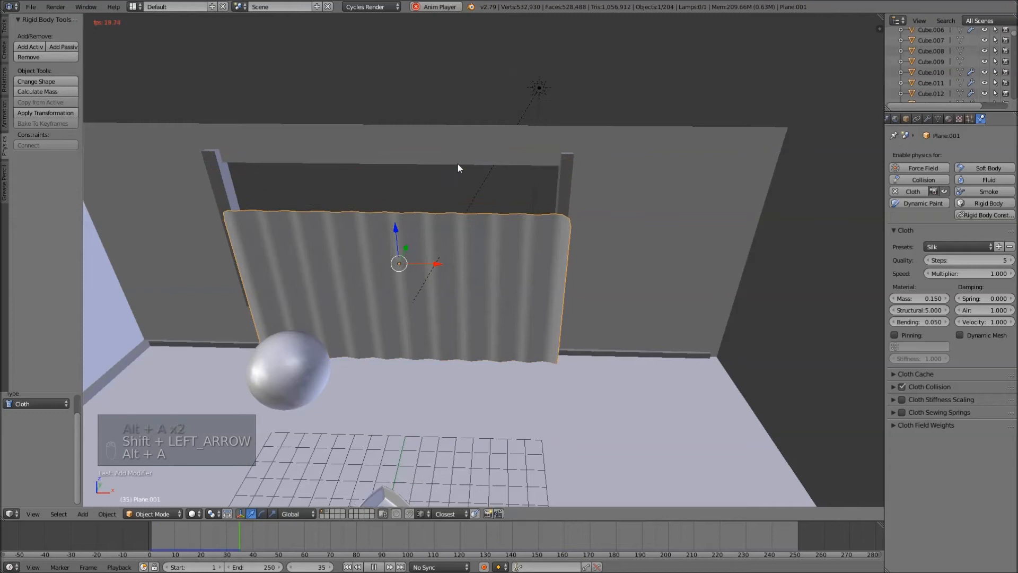
{"action": "key", "text": "alt+a"}
{"action": "key", "text": "g"}
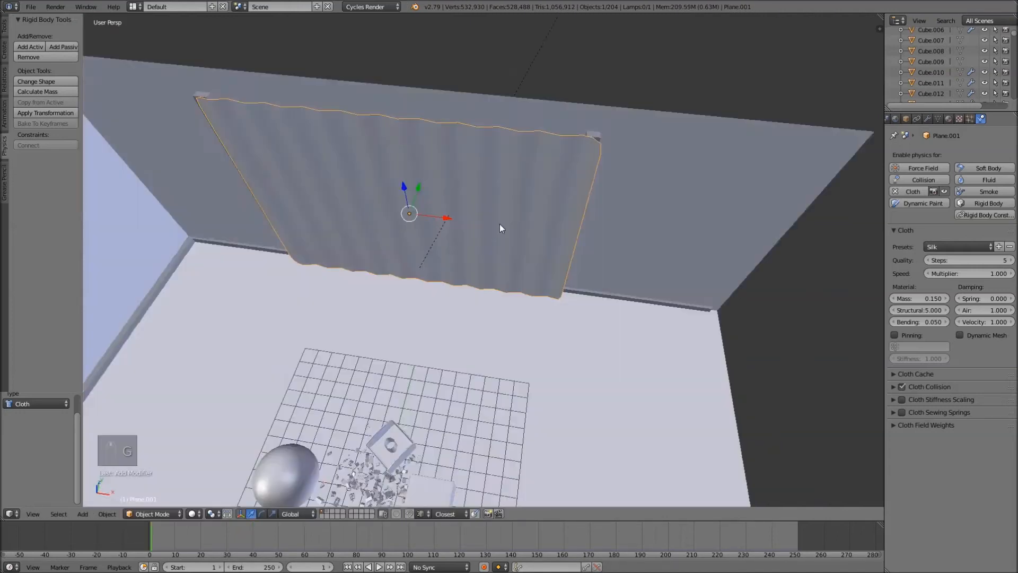
In top view, add a Wind force field on the floor beside the curtain, at about X 16.146, Y 14.527, Z -0.008
{"action": "middle_click_drag", "start_coordinate": [500, 223], "coordinate": [496, 256]}
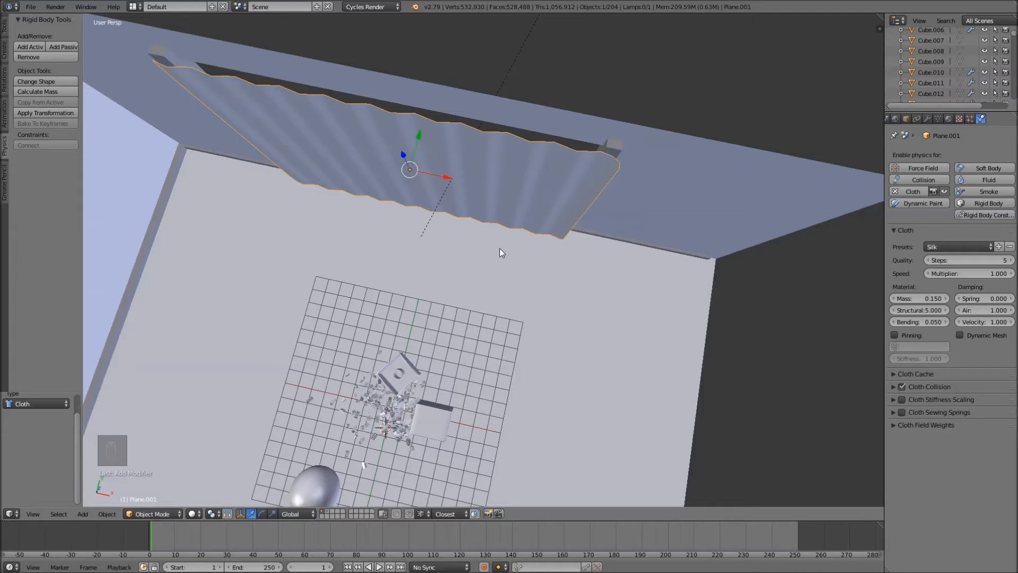
{"action": "key", "text": "KP_7"}
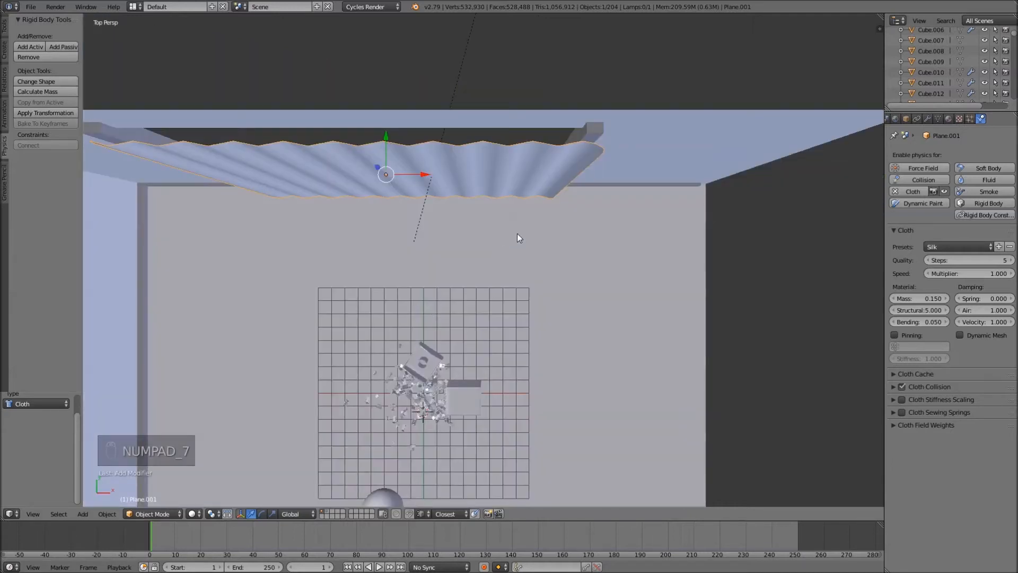
{"action": "key", "text": "a"}
{"action": "key", "text": "a"}
{"action": "key", "text": "shift+a"}
{"action": "mouse_move", "coordinate": [636, 203]}
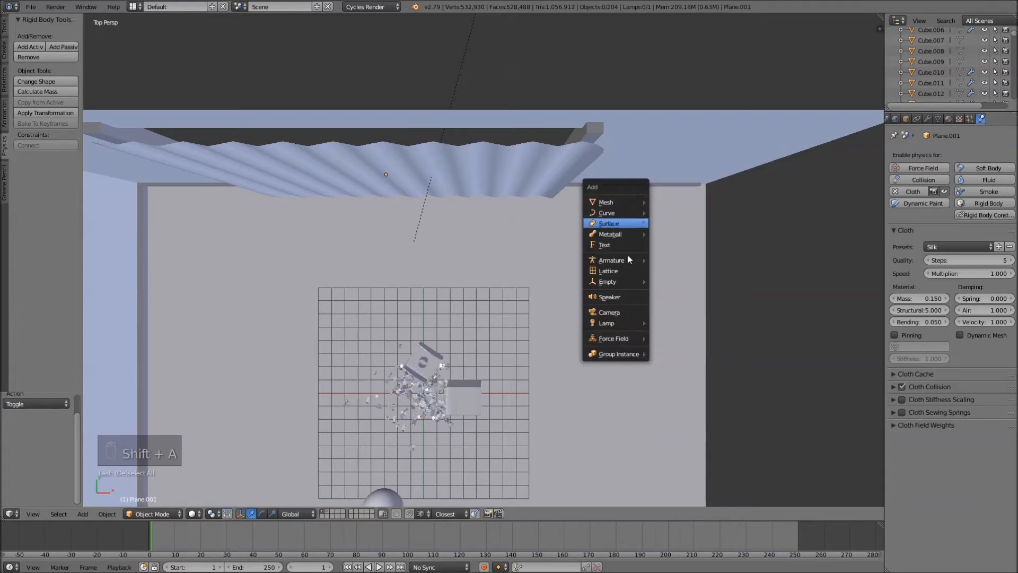
{"action": "mouse_move", "coordinate": [612, 338]}
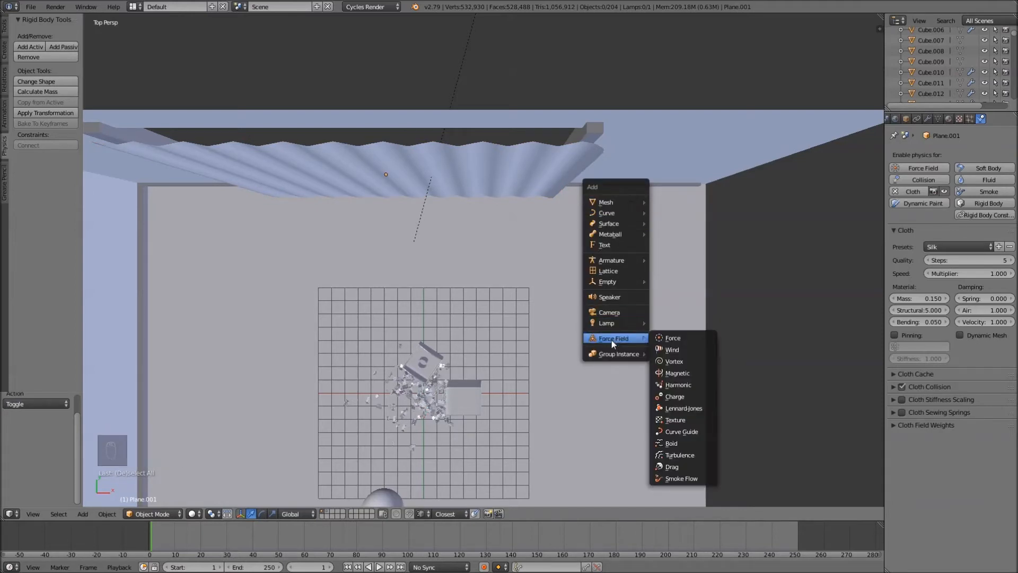
{"action": "left_click", "coordinate": [672, 350]}
Examine the wind field's direction and its position relative to the curtain and back wall
{"action": "middle_click_drag", "start_coordinate": [723, 252], "coordinate": [613, 94]}
{"action": "key", "text": "Left"}
{"action": "scroll", "coordinate": [605, 212], "scroll_direction": "up", "scroll_amount": 5}
{"action": "middle_click_drag", "start_coordinate": [681, 192], "coordinate": [565, 256], "text": "shift"}
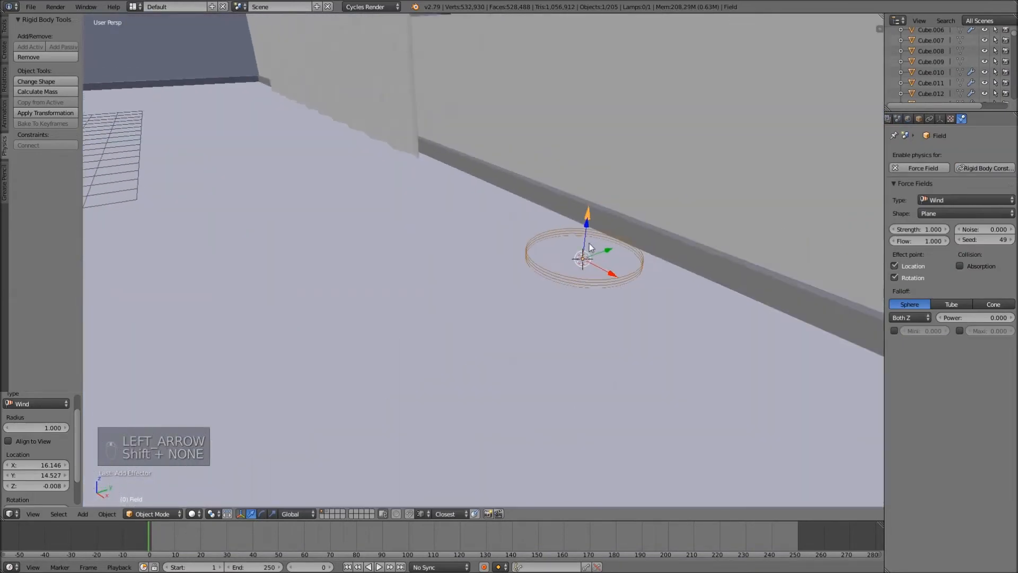
{"action": "scroll", "coordinate": [578, 253], "scroll_direction": "up", "scroll_amount": 3}
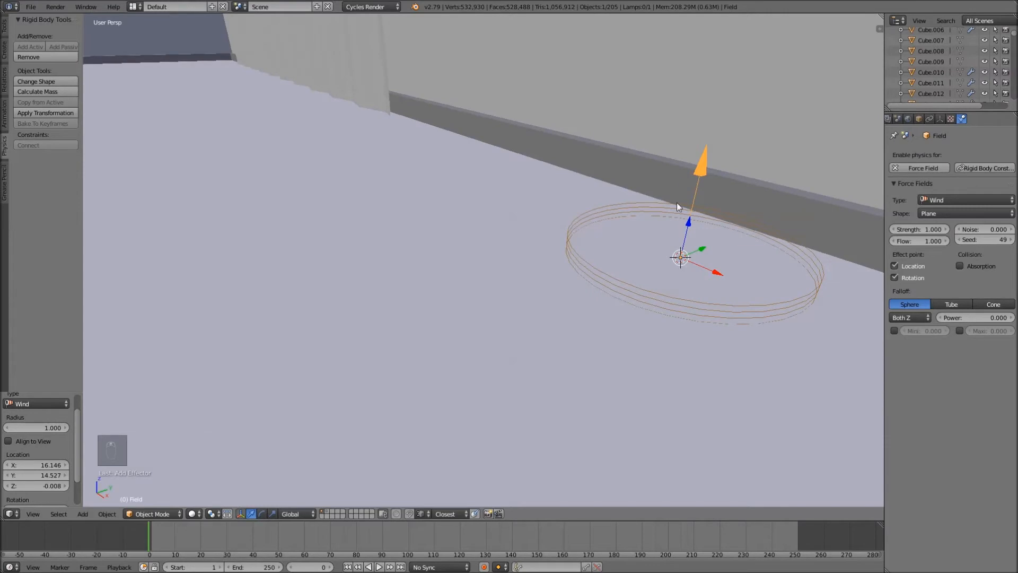
{"action": "scroll", "coordinate": [673, 201], "scroll_direction": "down", "scroll_amount": 7}
{"action": "middle_click_drag", "start_coordinate": [527, 261], "coordinate": [588, 256]}
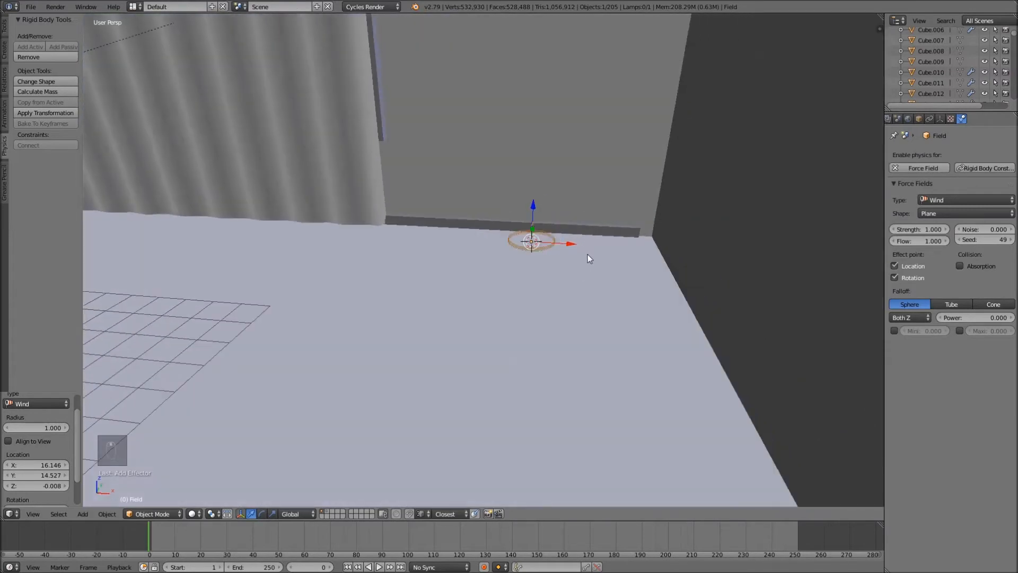
Rotate the wind field -90° about the global Y axis and raise it about 2.543 along Z
{"action": "key", "text": "r"}
{"action": "type", "text": "y90"}
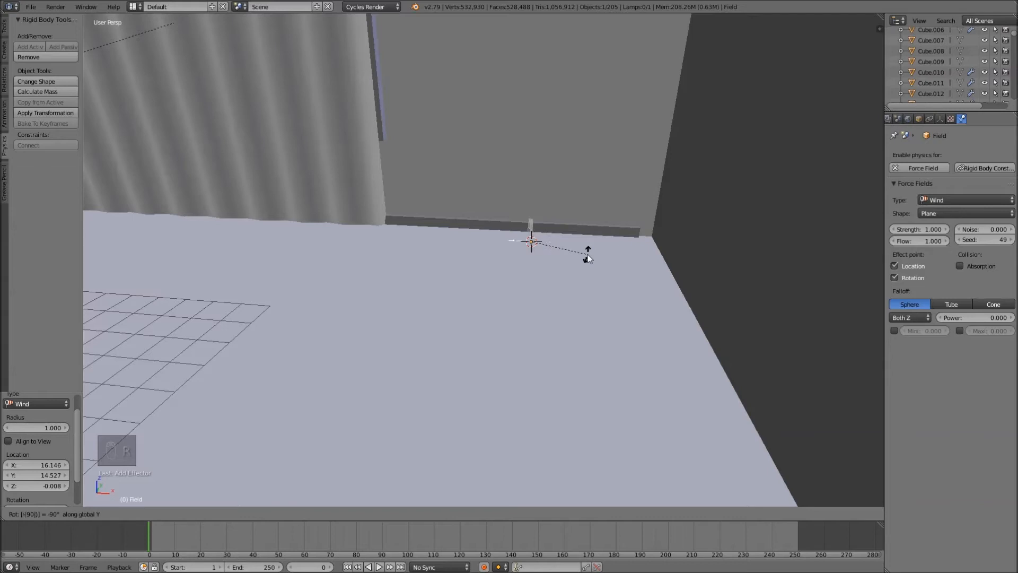
{"action": "left_click", "coordinate": [587, 259]}
{"action": "left_click_drag", "start_coordinate": [532, 199], "coordinate": [549, 140]}
Set the wind field's strength to 14
{"action": "left_click", "coordinate": [920, 229]}
{"action": "type", "text": "14"}
{"action": "key", "text": "Return"}
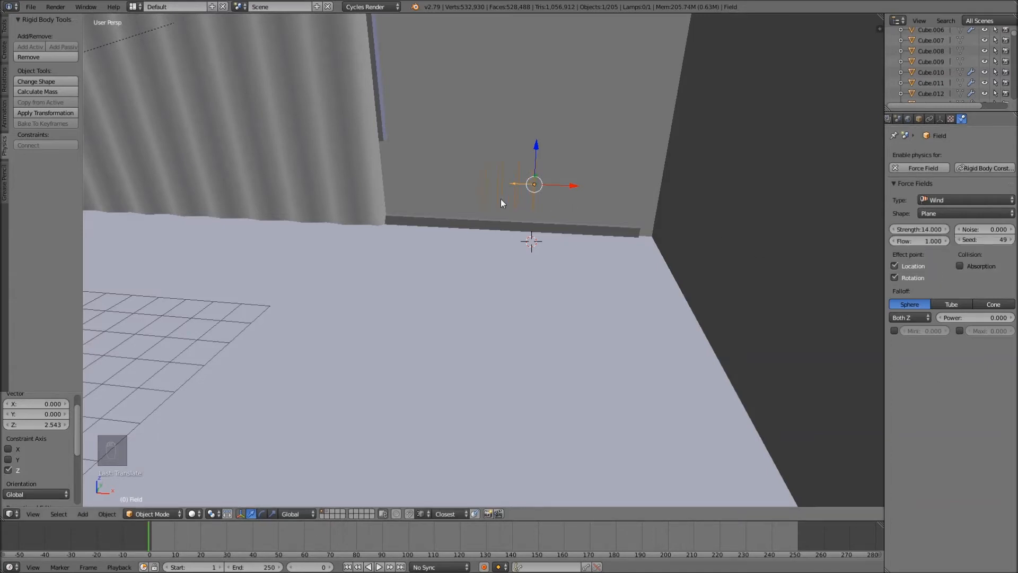
Play back the curtain simulation with the wind from frame 1, stop it, and return to the first frame
{"action": "middle_click_drag", "start_coordinate": [397, 168], "coordinate": [668, 334]}
{"action": "scroll", "coordinate": [647, 325], "scroll_direction": "down", "scroll_amount": 6}
{"action": "scroll", "coordinate": [634, 333], "scroll_direction": "up", "scroll_amount": 3}
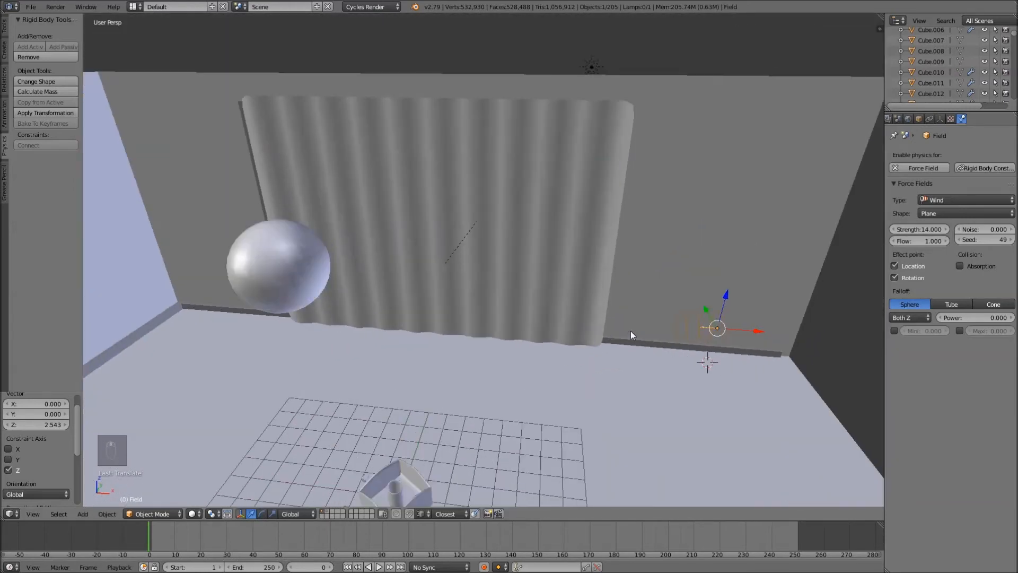
{"action": "key", "text": "shift+Left"}
{"action": "key", "text": "alt+a"}
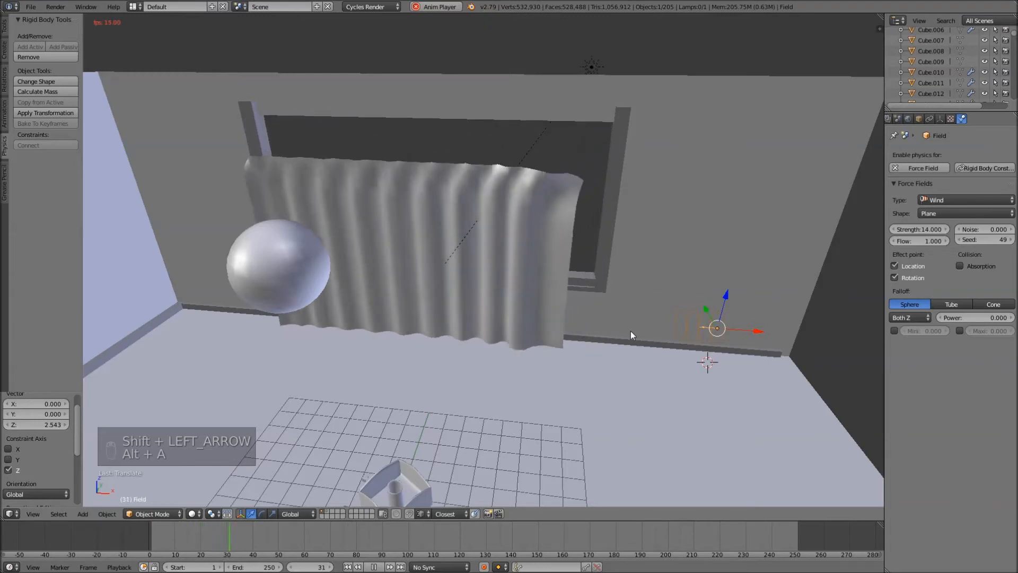
{"action": "key", "text": "alt+a"}
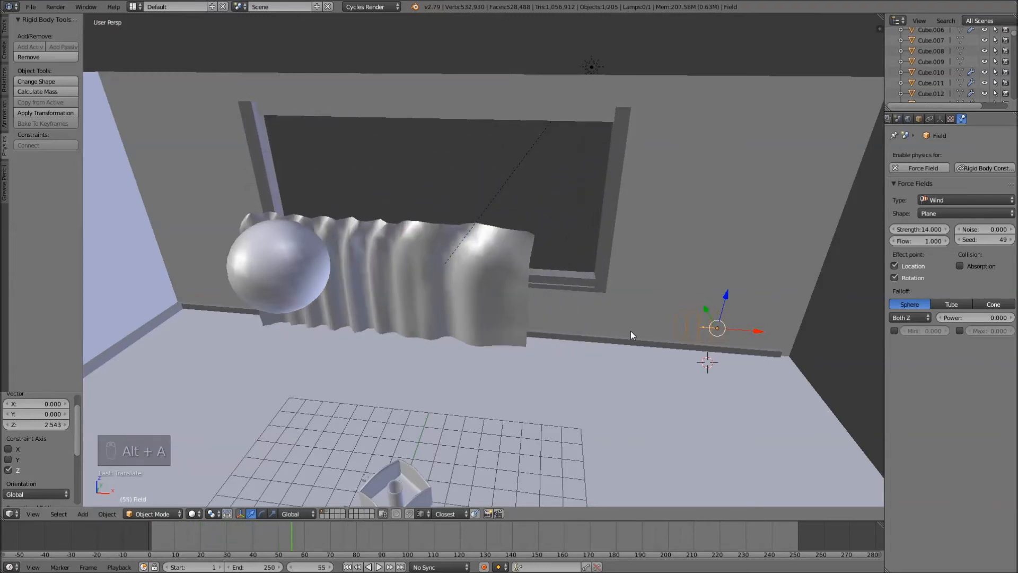
{"action": "key", "text": "shift+Left"}
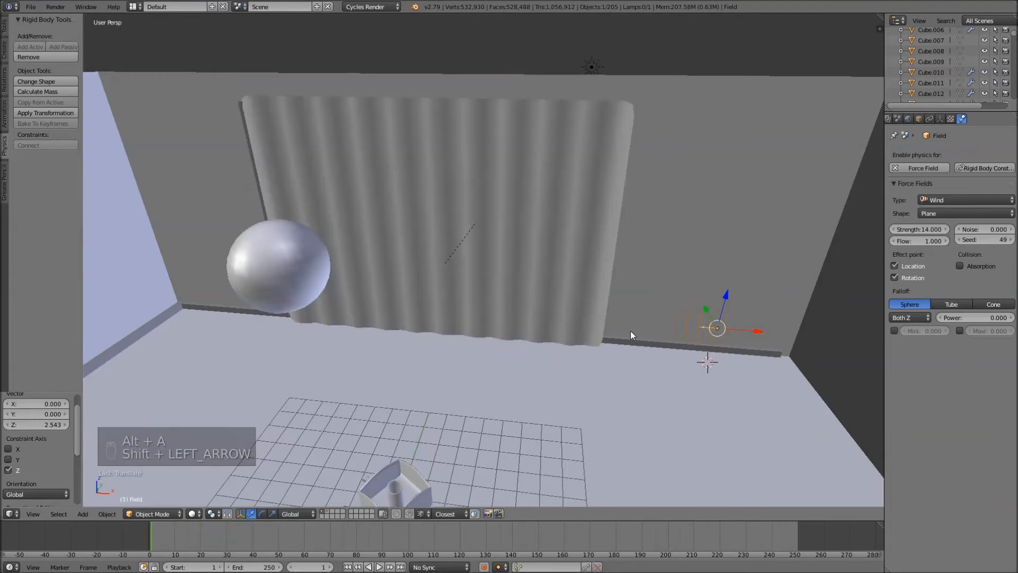
Assign the vertices along the curtain's top edge to a new vertex group named Curtain
{"action": "right_click", "coordinate": [470, 132]}
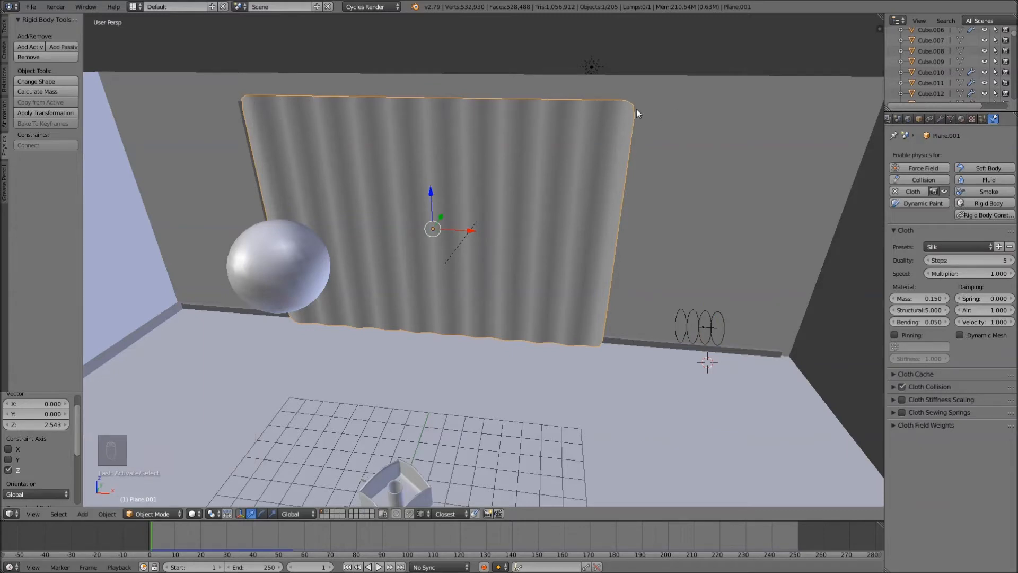
{"action": "key", "text": "Tab"}
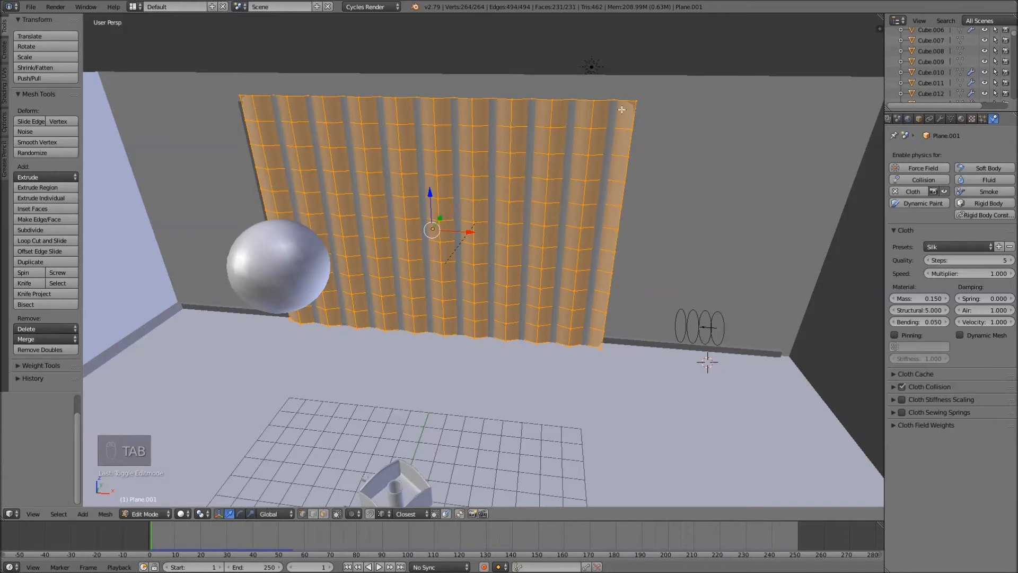
{"action": "right_click", "coordinate": [563, 97], "text": "alt"}
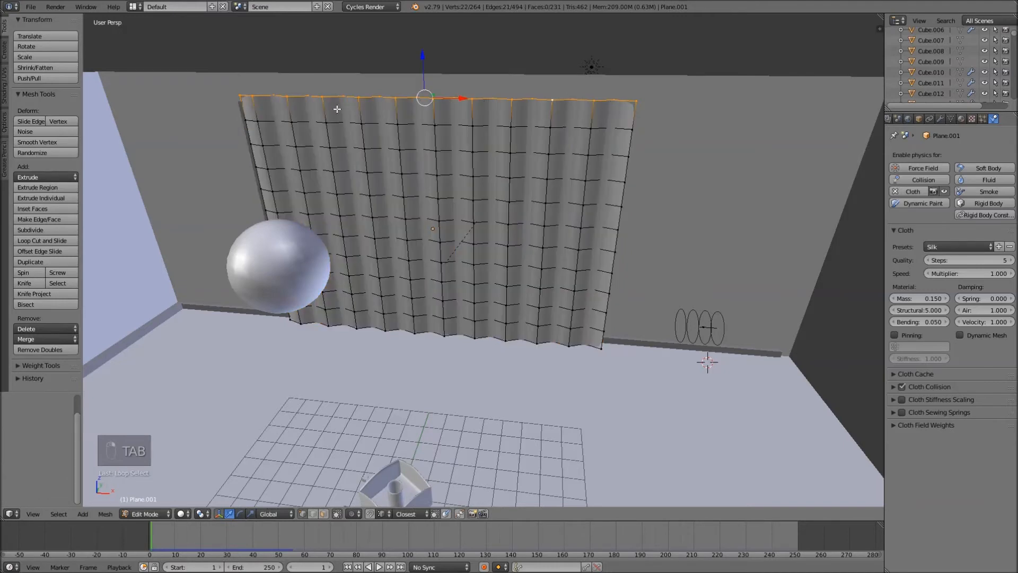
{"action": "left_click", "coordinate": [952, 119]}
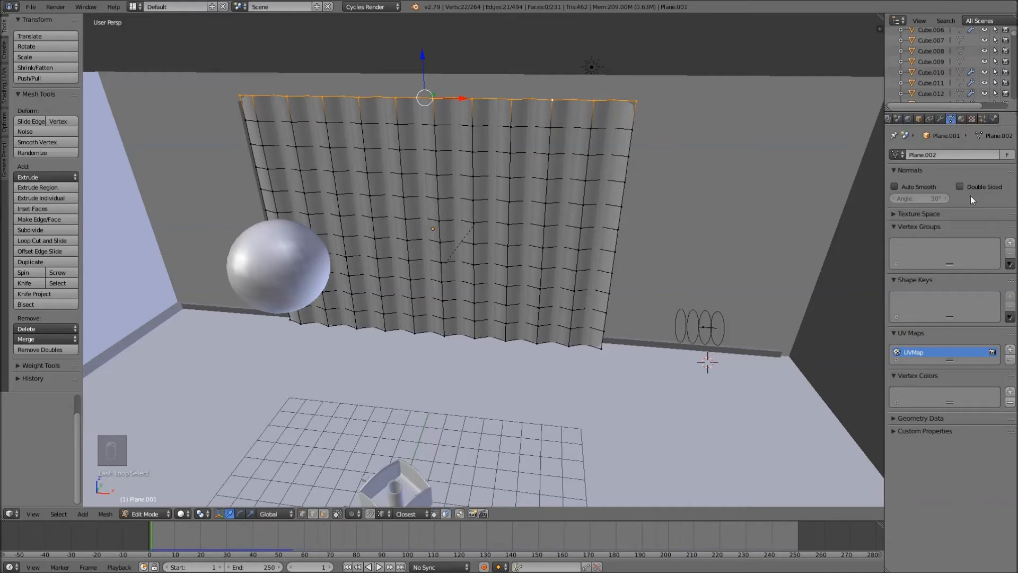
{"action": "left_click", "coordinate": [1010, 243]}
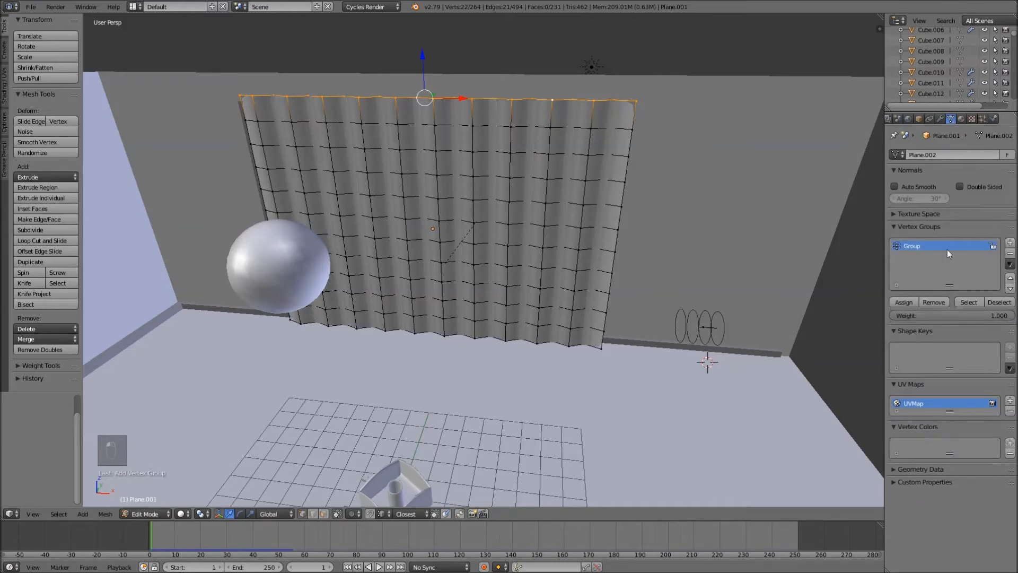
{"action": "left_click", "coordinate": [904, 301]}
{"action": "type", "text": "Curtain"}
{"action": "key", "text": "Tab"}
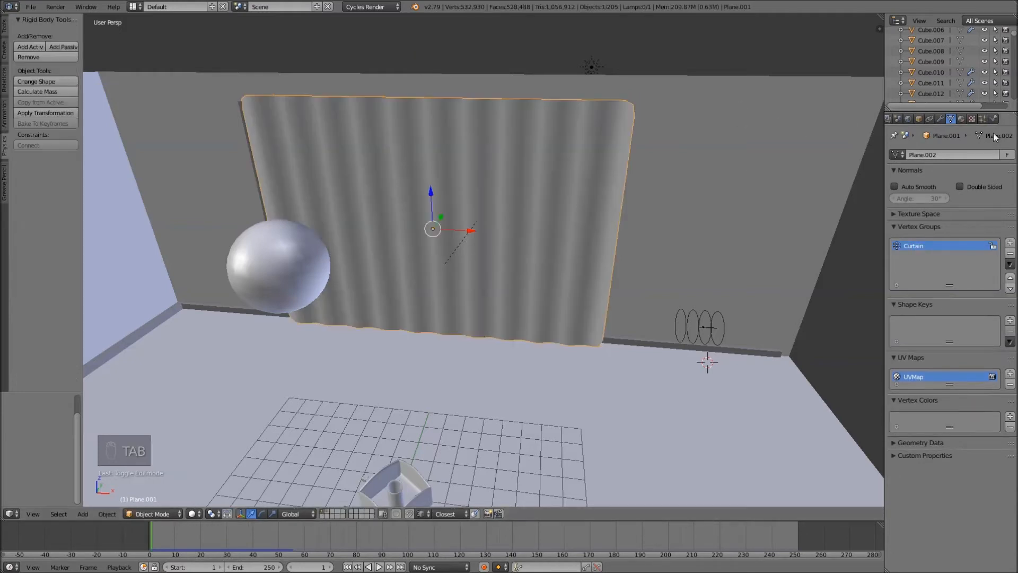
Enable pinning in the curtain's cloth settings, using the Curtain vertex group
{"action": "left_click", "coordinate": [993, 119]}
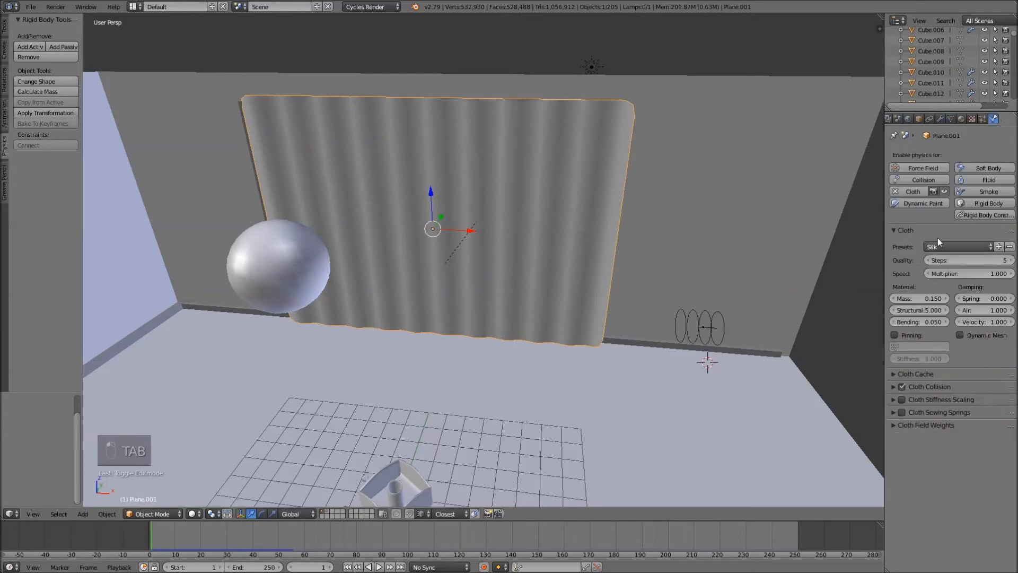
{"action": "left_click", "coordinate": [895, 333]}
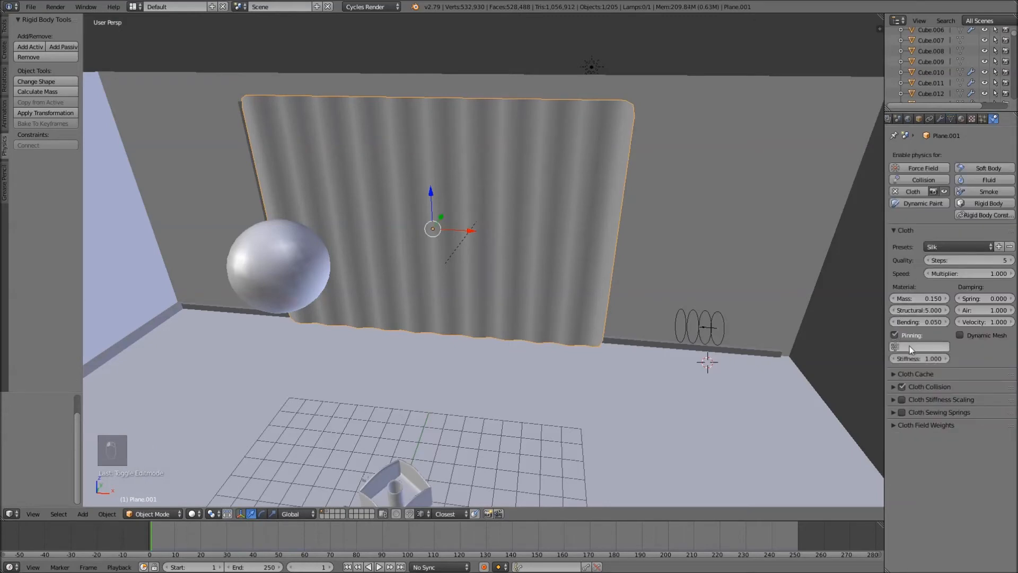
{"action": "left_click", "coordinate": [915, 347]}
{"action": "left_click", "coordinate": [909, 361]}
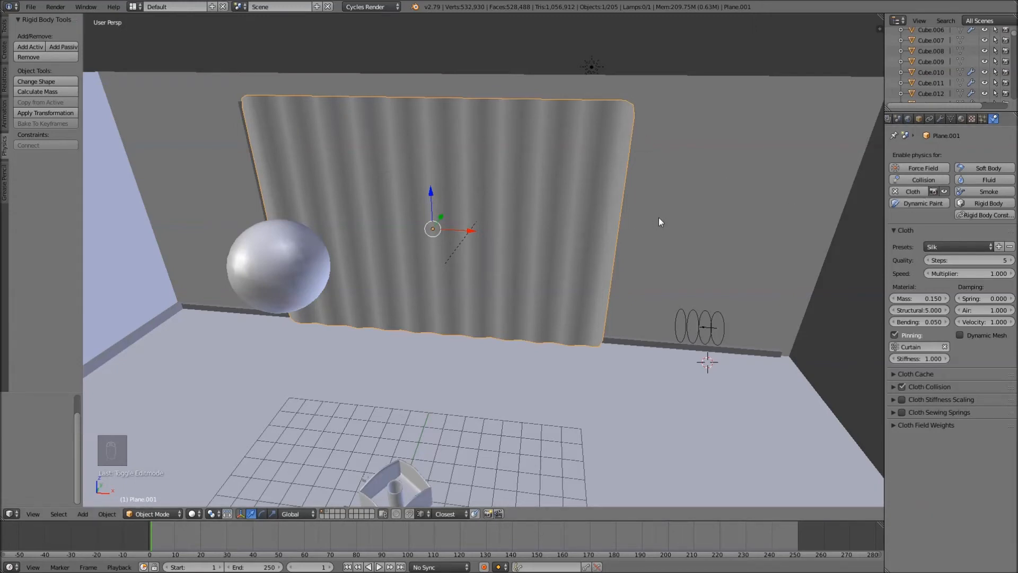
Play back the pinned curtain's simulation from frame 1 and stop it
{"action": "key", "text": "shift+Left"}
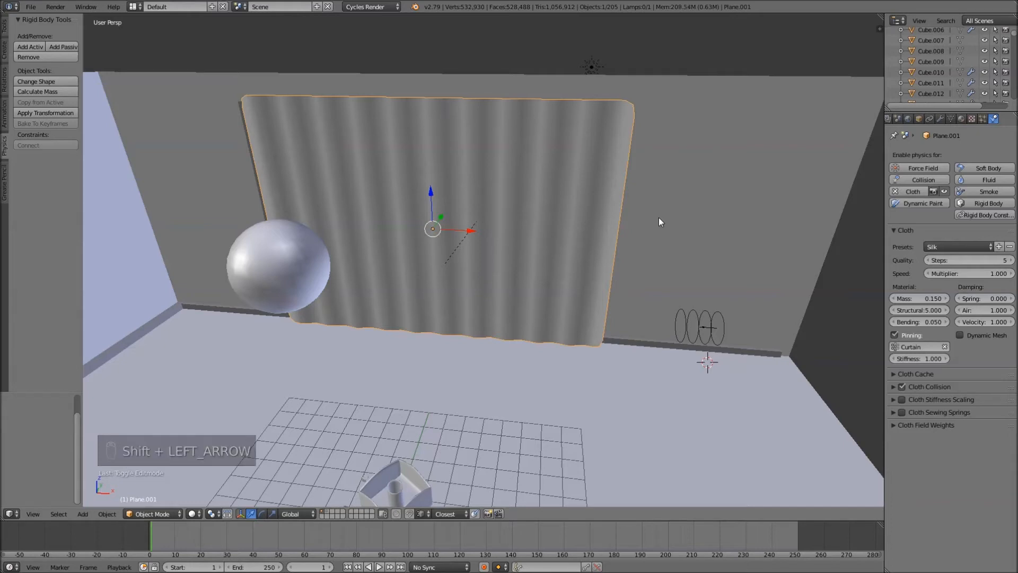
{"action": "key", "text": "alt+a"}
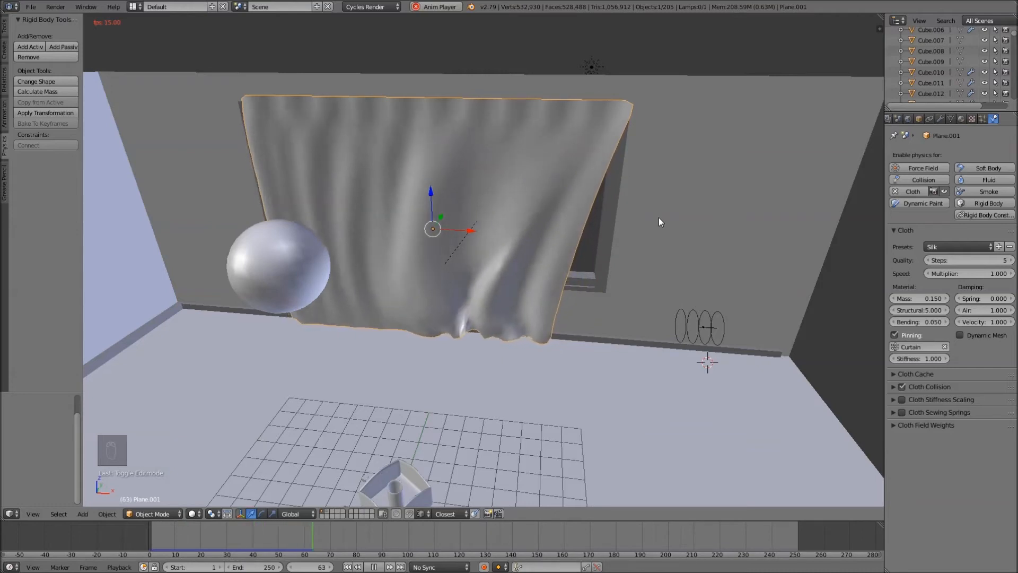
{"action": "key", "text": "alt+a"}
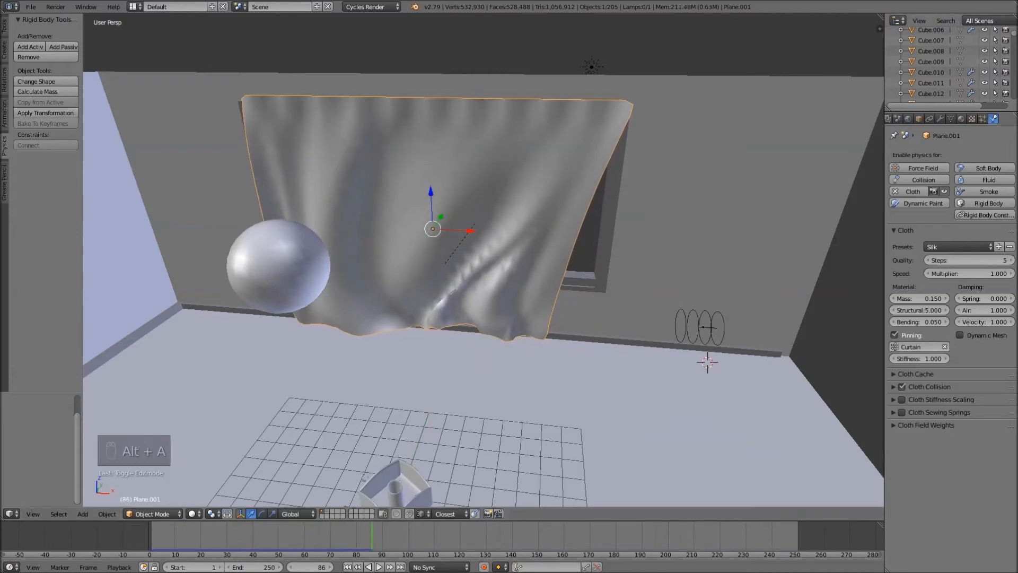
Move the curtain's Cloth modifier above its Subdivision Surface modifier and replay the simulation from frame 1
{"action": "left_click", "coordinate": [939, 121]}
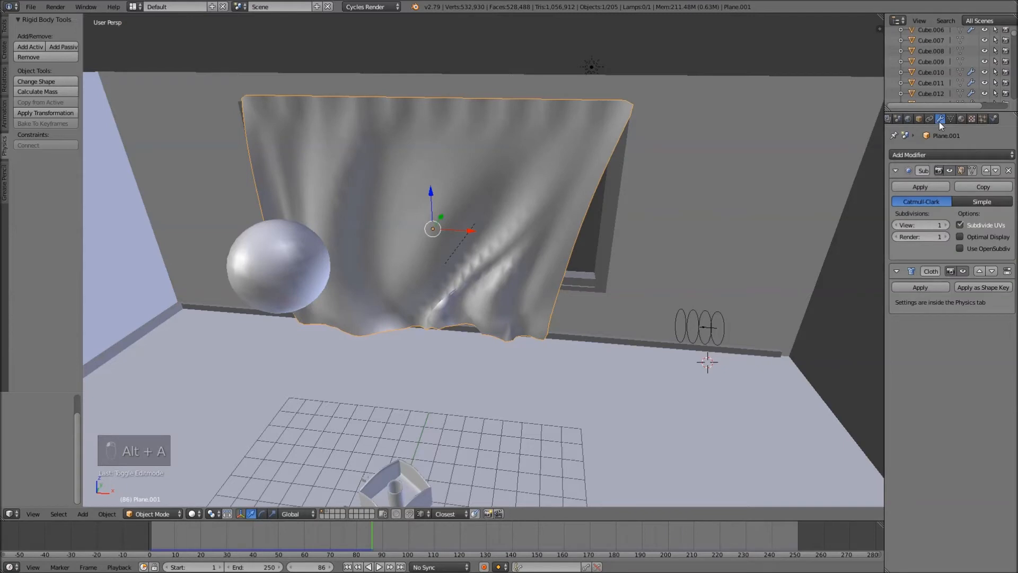
{"action": "left_click", "coordinate": [980, 272]}
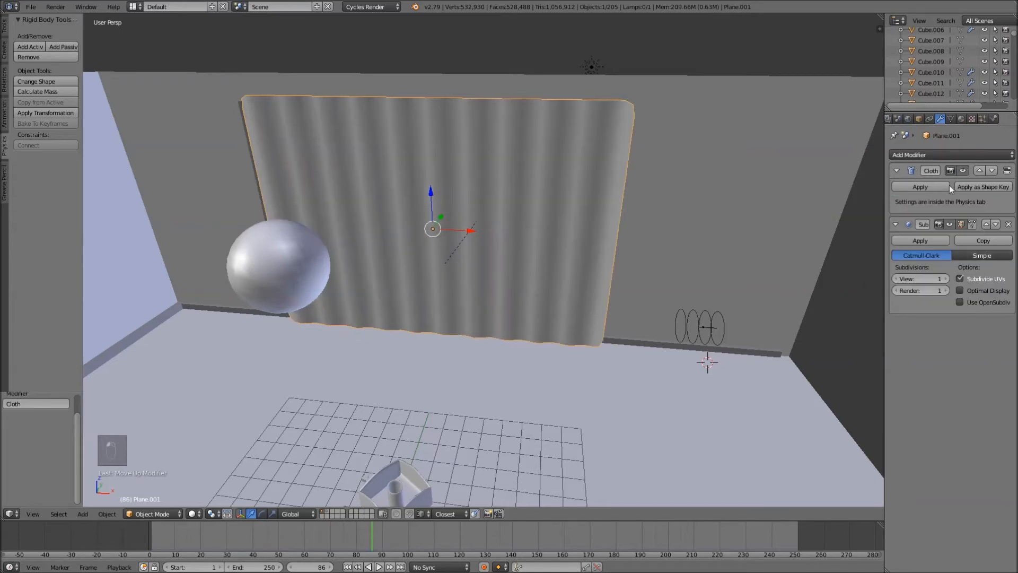
{"action": "key", "text": "shift+Left"}
{"action": "key", "text": "alt+a"}
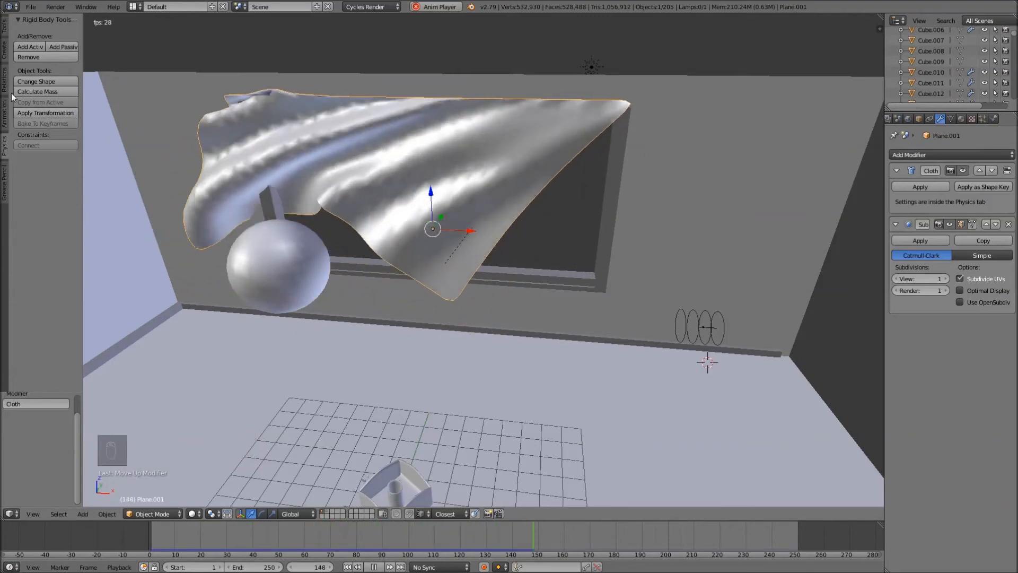
Apply smooth shading to the curtain while the simulation plays, and look closer at its surface
{"action": "left_click", "coordinate": [4, 26]}
{"action": "left_click", "coordinate": [24, 175]}
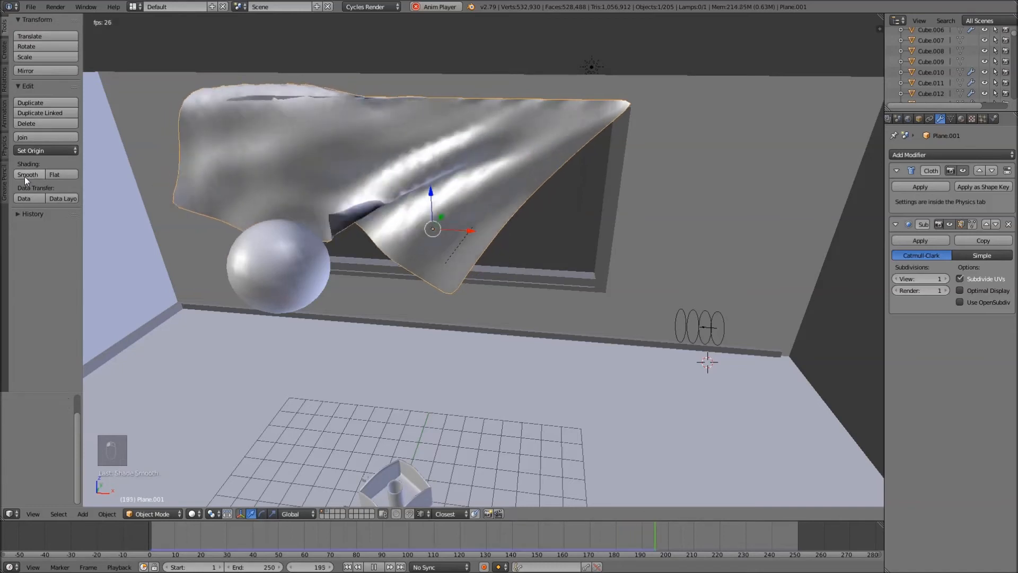
{"action": "scroll", "coordinate": [523, 205], "scroll_direction": "up", "scroll_amount": 2}
{"action": "middle_click_drag", "start_coordinate": [333, 196], "coordinate": [453, 263], "text": "shift"}
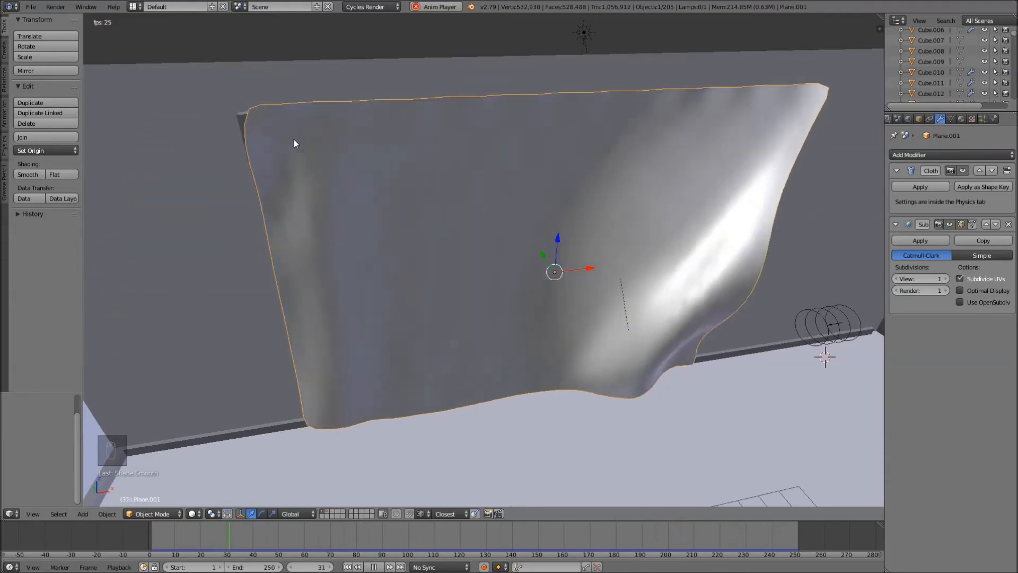
Preview the moving curtain in textured shading, return to solid shading, and stop playback at frame 1
{"action": "key", "text": "alt+z"}
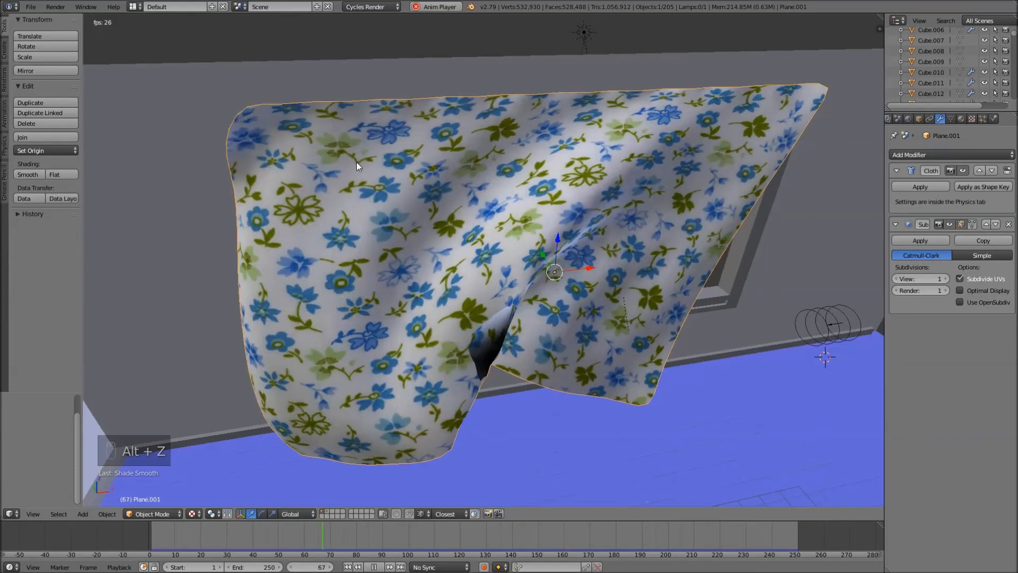
{"action": "key", "text": "alt+z"}
{"action": "key", "text": "alt+a"}
{"action": "key", "text": "alt+a"}
{"action": "key", "text": "alt+a"}
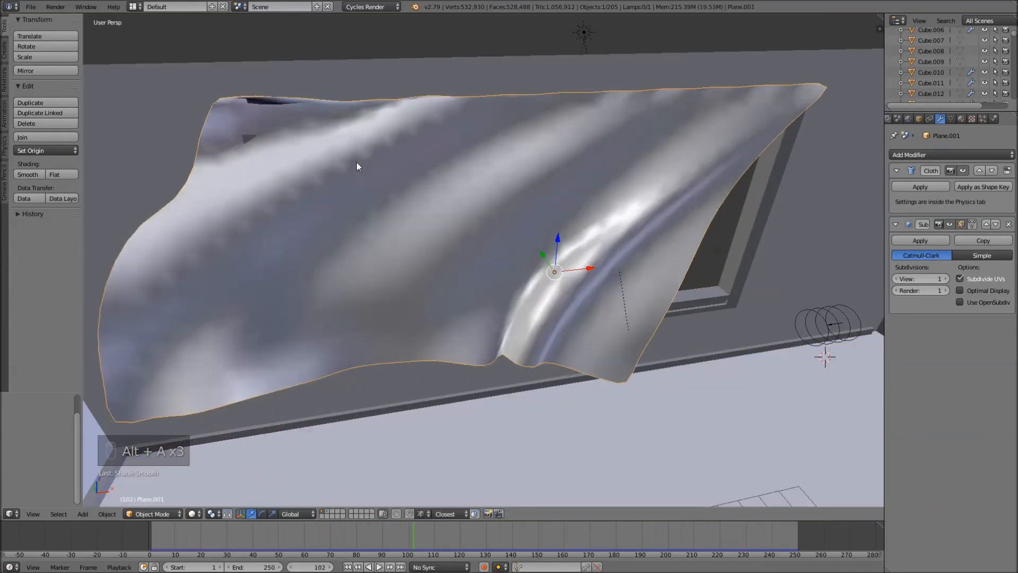
{"action": "key", "text": "shift+Left"}
Enable collision physics on the window frame beside the curtain
{"action": "right_click", "coordinate": [246, 141]}
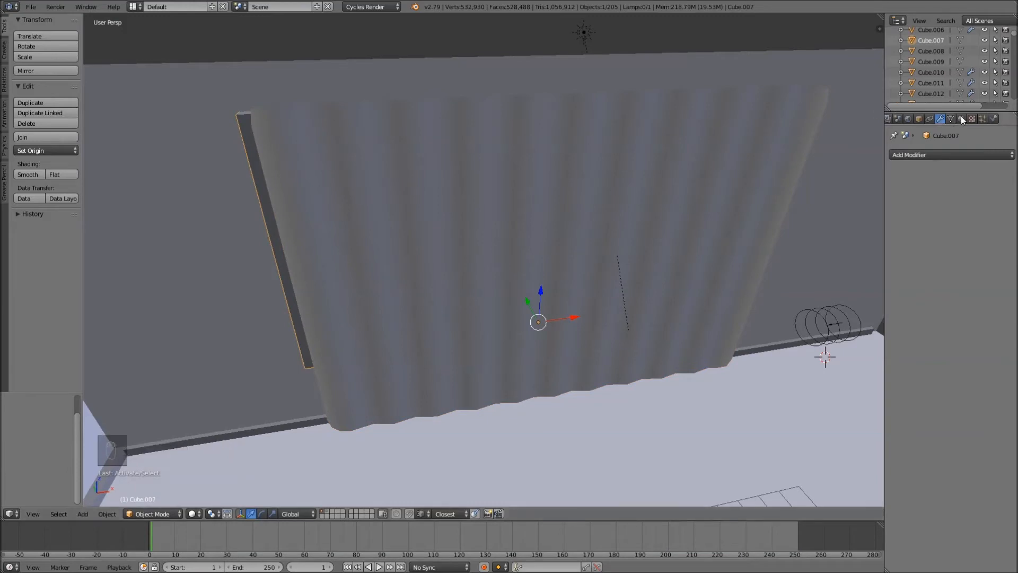
{"action": "left_click", "coordinate": [994, 120]}
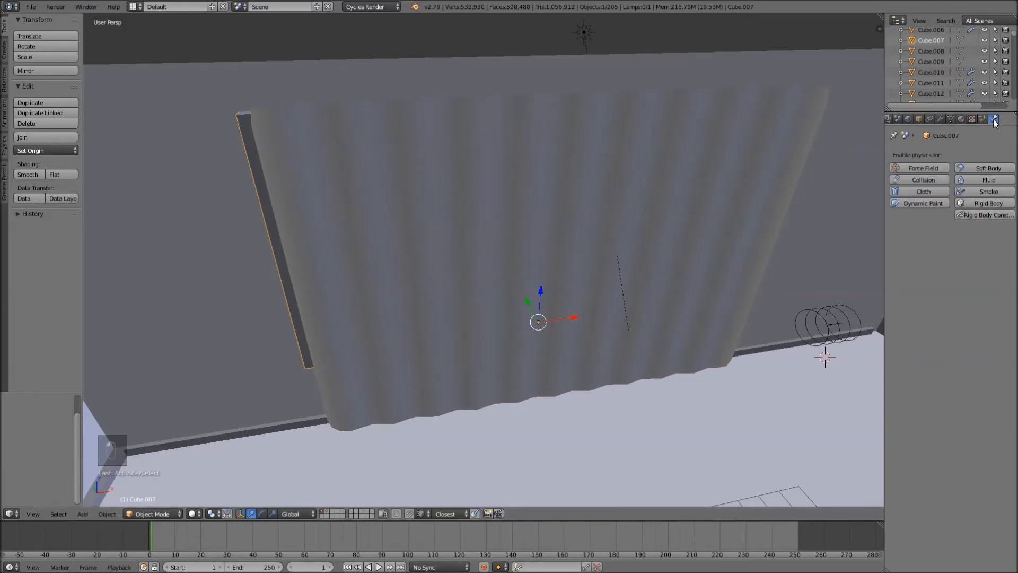
{"action": "left_click", "coordinate": [923, 180]}
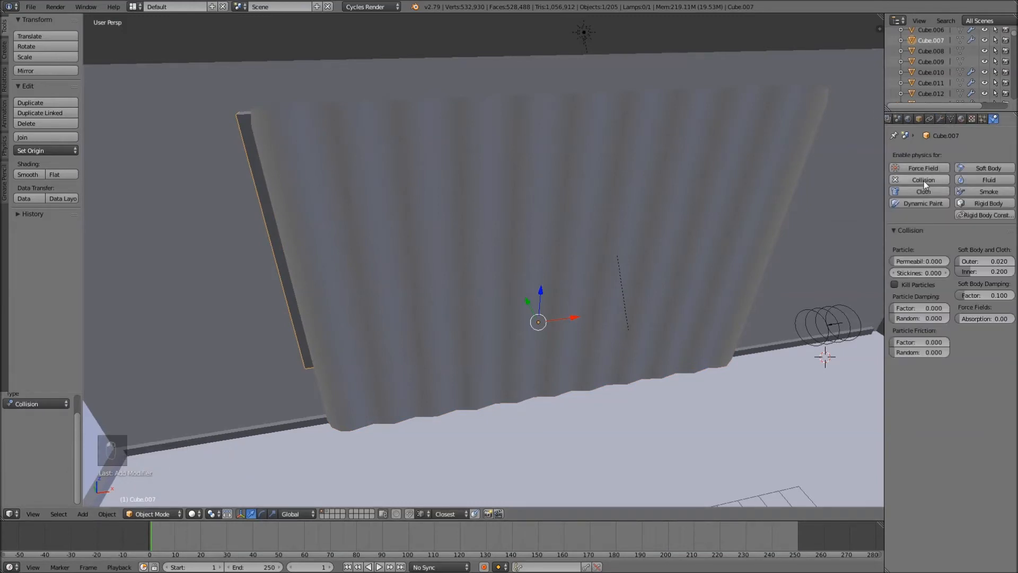
Remove the rigid body from the room's wall and floor plane and enable collision physics on it
{"action": "right_click", "coordinate": [211, 307]}
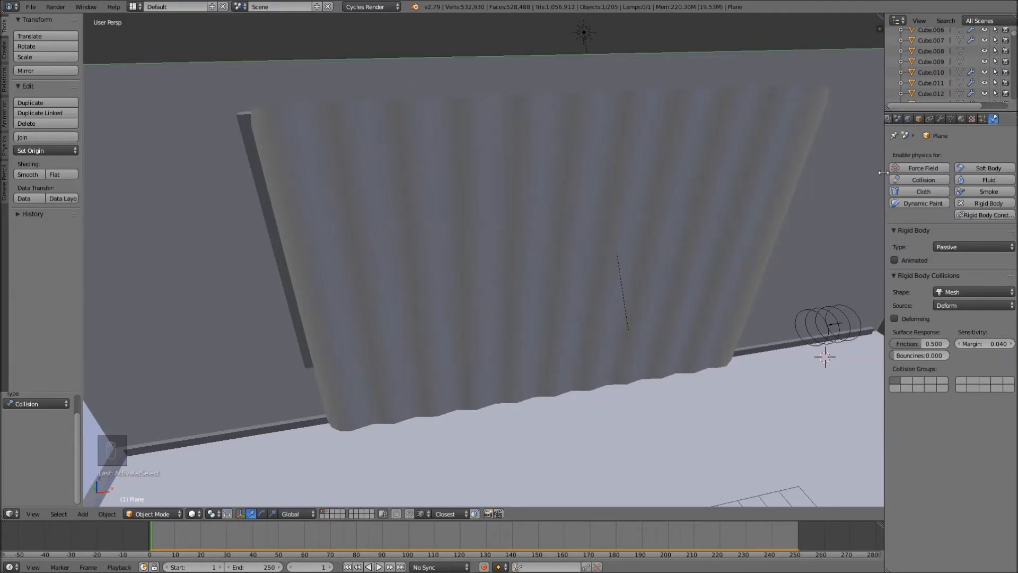
{"action": "scroll", "coordinate": [790, 210], "scroll_direction": "down", "scroll_amount": 6}
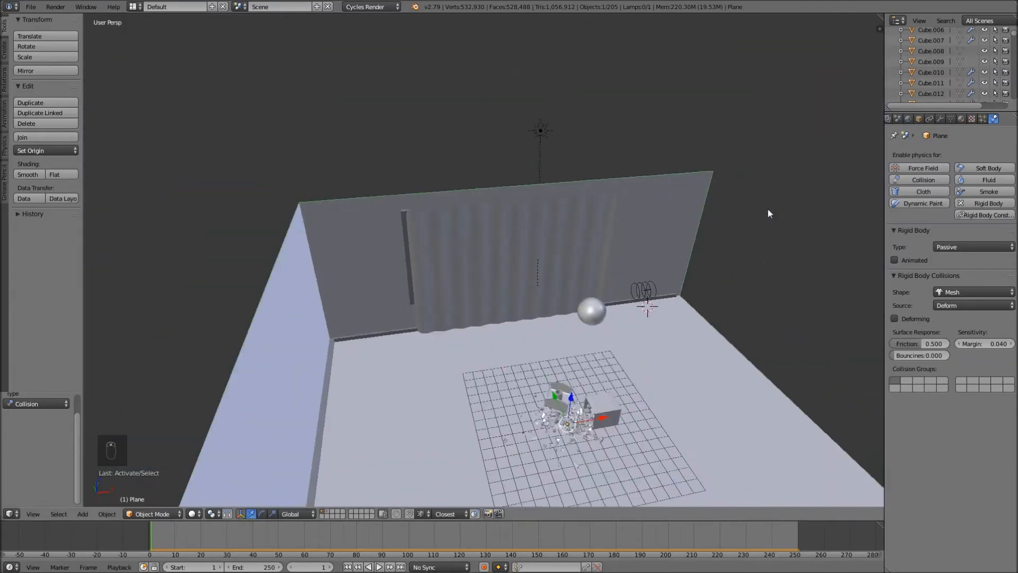
{"action": "scroll", "coordinate": [624, 271], "scroll_direction": "up", "scroll_amount": 3}
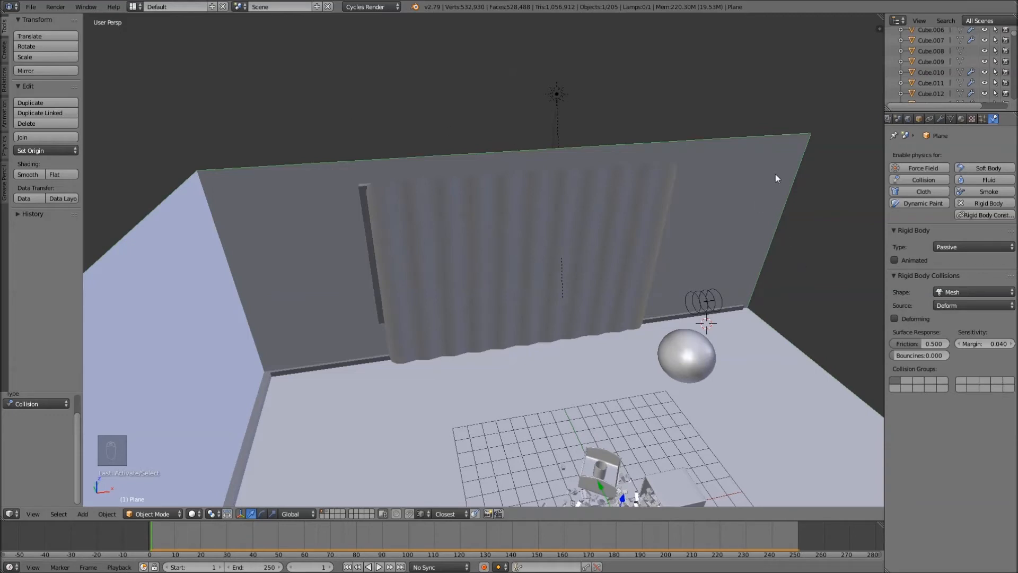
{"action": "left_click", "coordinate": [988, 204]}
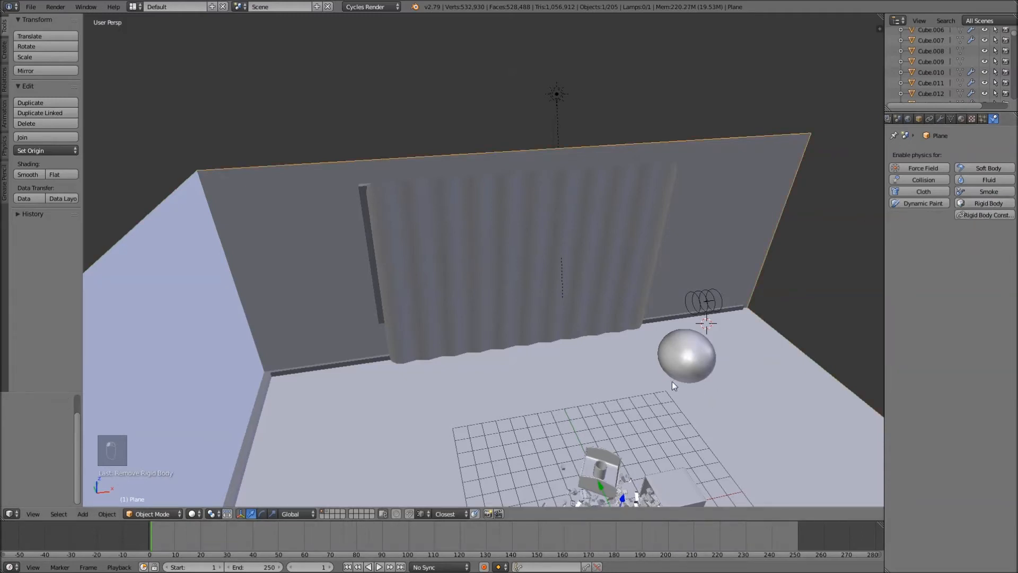
{"action": "scroll", "coordinate": [658, 403], "scroll_direction": "down", "scroll_amount": 2}
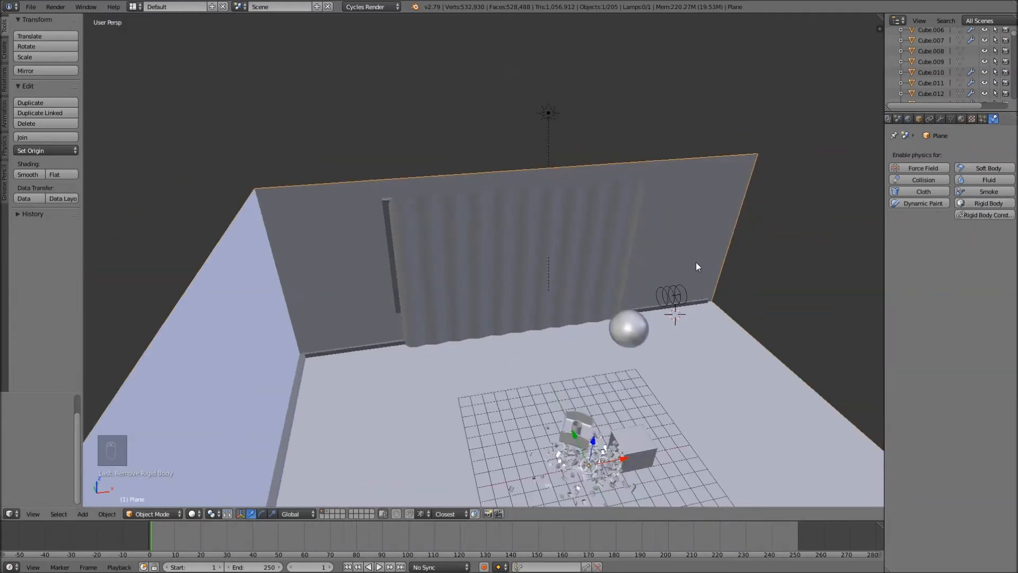
{"action": "scroll", "coordinate": [697, 287], "scroll_direction": "up", "scroll_amount": 3}
{"action": "left_click", "coordinate": [923, 179]}
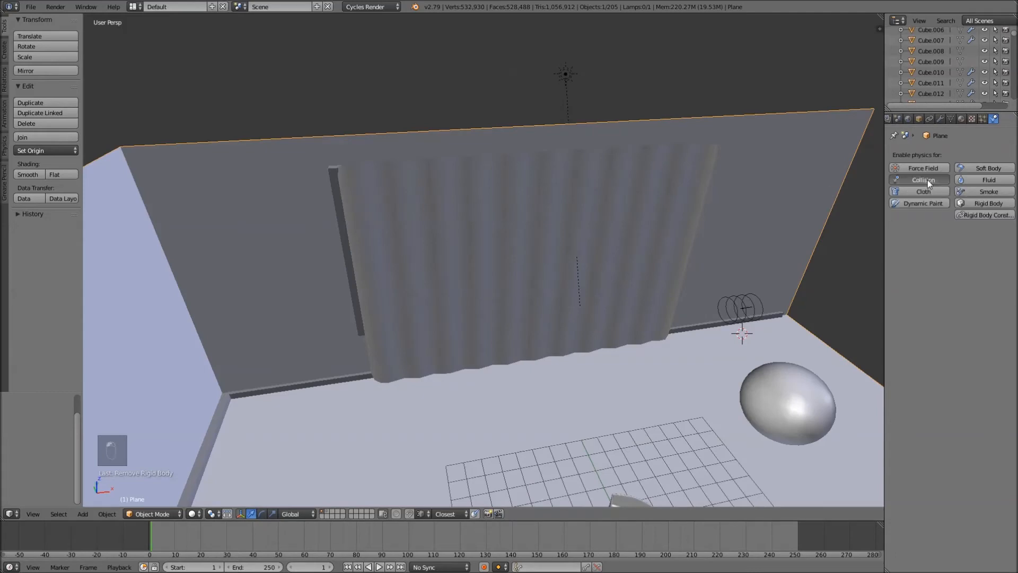
{"action": "mouse_move", "coordinate": [646, 244]}
{"action": "middle_mouse_down"}
{"action": "mouse_move", "coordinate": [634, 244]}
{"action": "mouse_move", "coordinate": [645, 244]}
{"action": "middle_mouse_up"}
{"action": "key", "text": "shift+Left"}
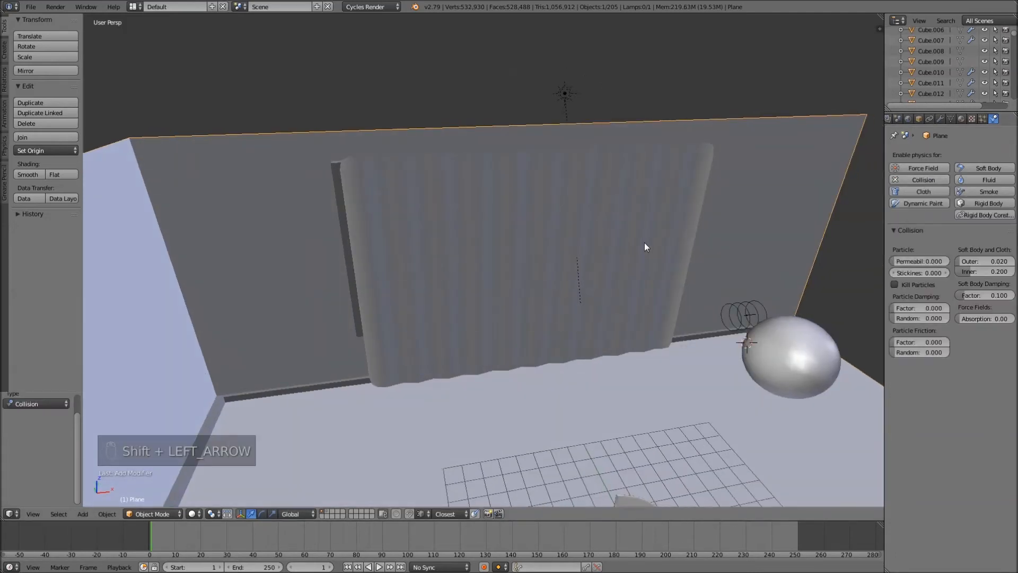
Play the curtain simulation with the wall and window collisions, view it from the front, and stop playback
{"action": "key", "text": "alt+a"}
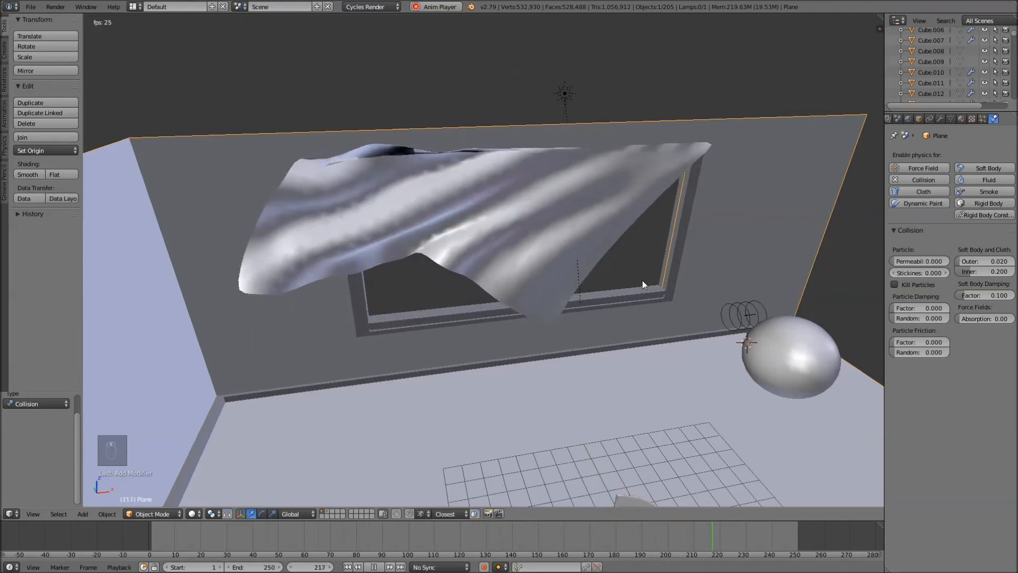
{"action": "middle_click_drag", "start_coordinate": [642, 279], "coordinate": [622, 249]}
{"action": "middle_click_drag", "start_coordinate": [695, 277], "coordinate": [669, 256]}
{"action": "key", "text": "alt+a"}
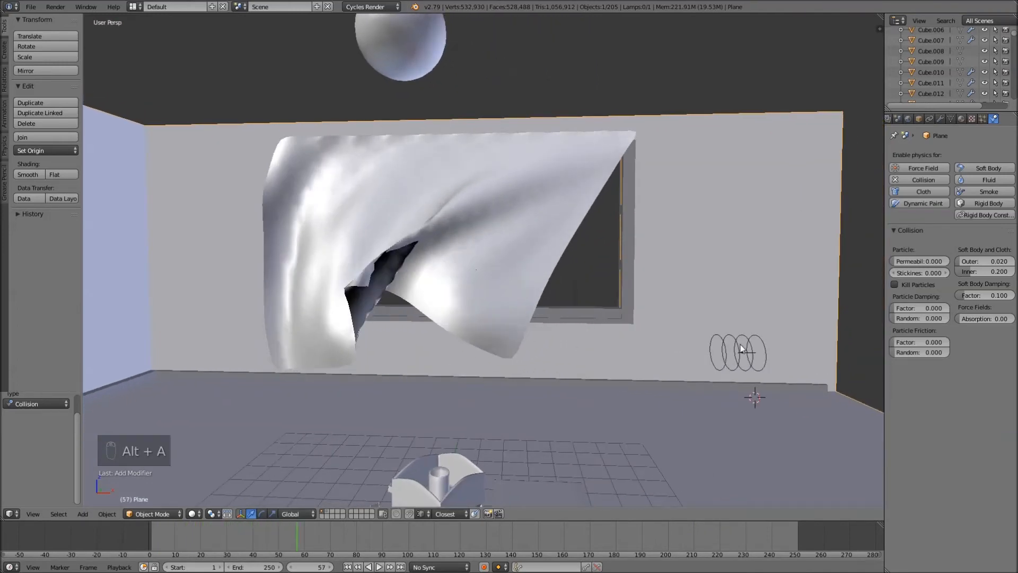
Set the wind force field's strength to 10
{"action": "right_click", "coordinate": [747, 348]}
{"action": "left_click", "coordinate": [925, 226]}
{"action": "type", "text": "10"}
{"action": "key", "text": "Return"}
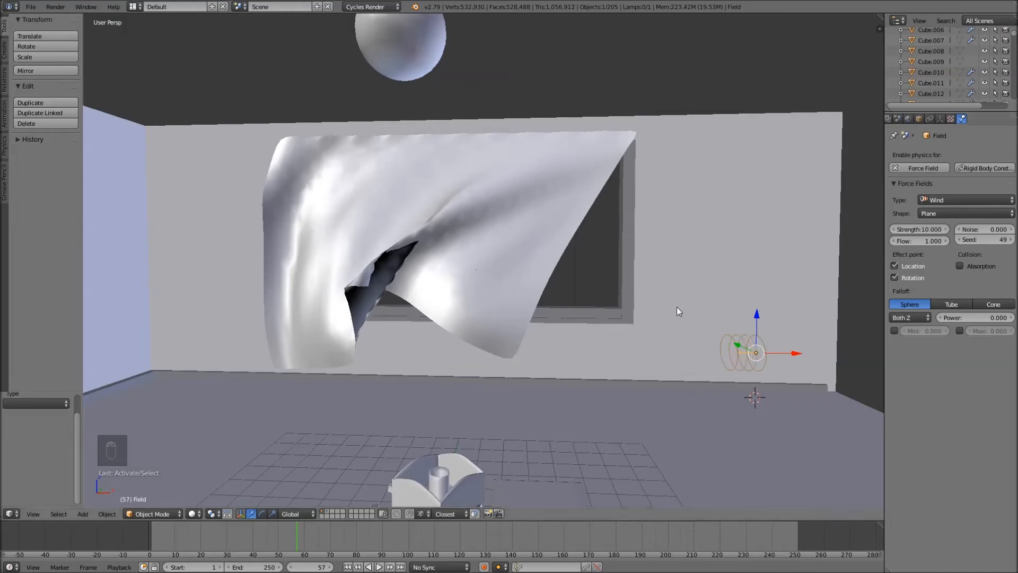
Replay the curtain simulation from the first frame to check the wind, and pause it at frame 69
{"action": "key", "text": "shift+Left"}
{"action": "key", "text": "alt+a"}
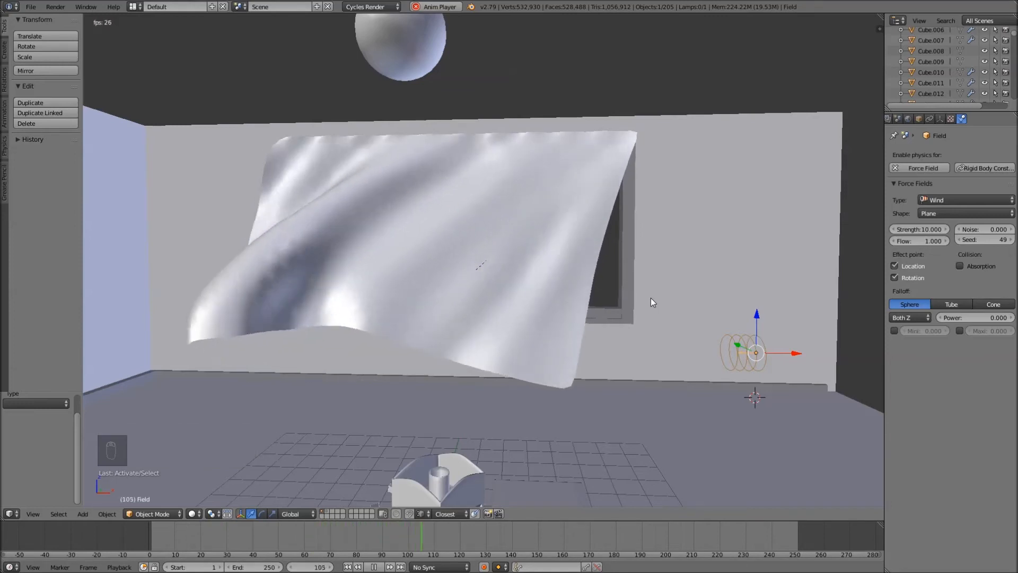
{"action": "key", "text": "alt+a"}
{"action": "key", "text": "shift+Left"}
{"action": "key", "text": "alt+a"}
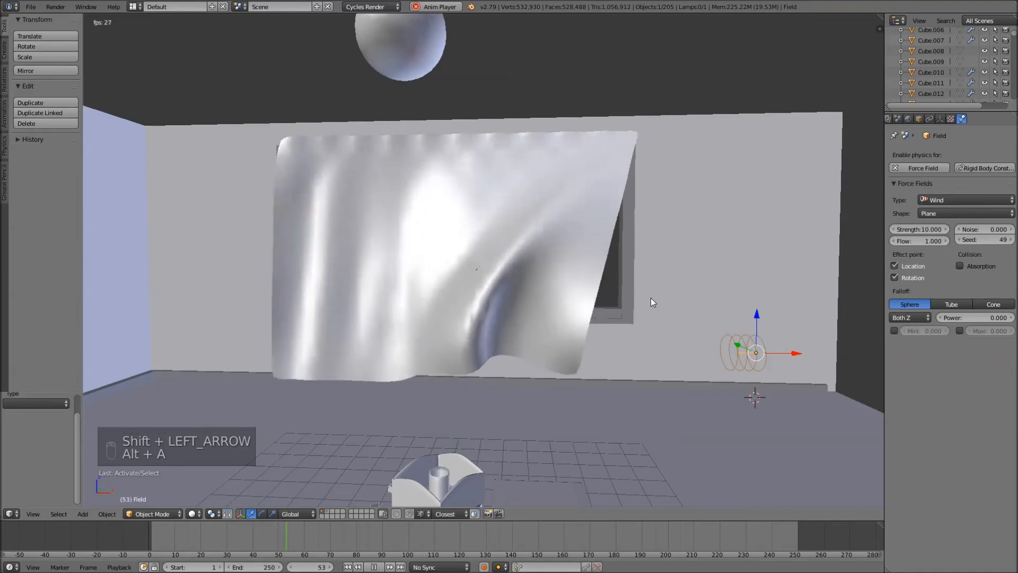
{"action": "key", "text": "alt+a"}
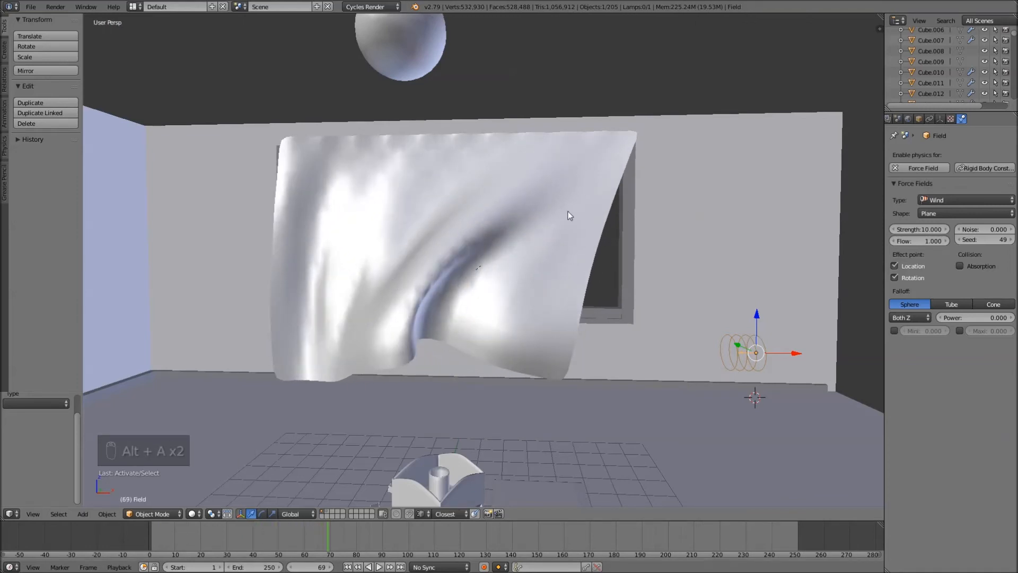
Switch to the camera view and save the file over the existing one
{"action": "key", "text": "KP_0"}
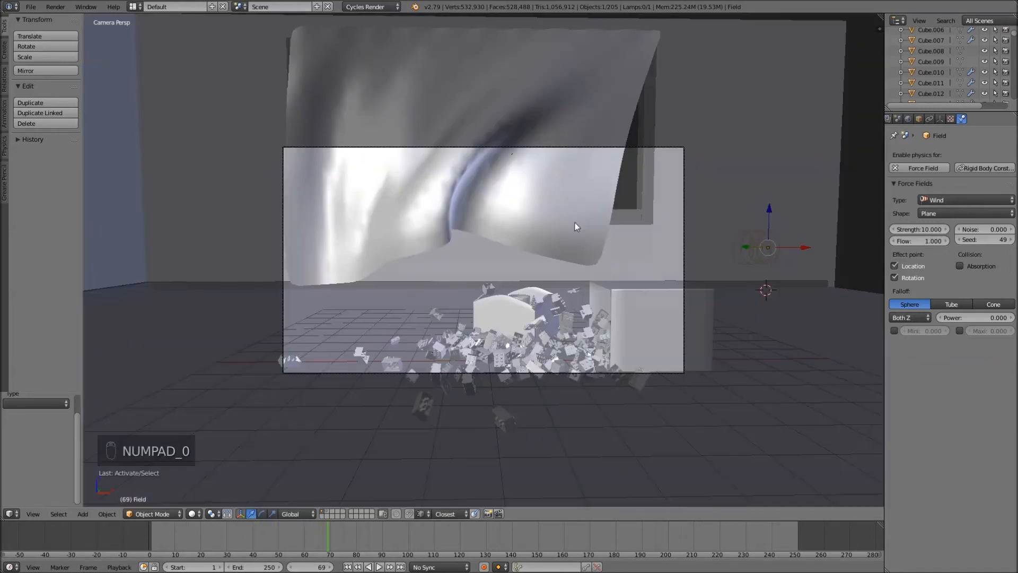
{"action": "key", "text": "ctrl+s"}
{"action": "left_click", "coordinate": [613, 237]}
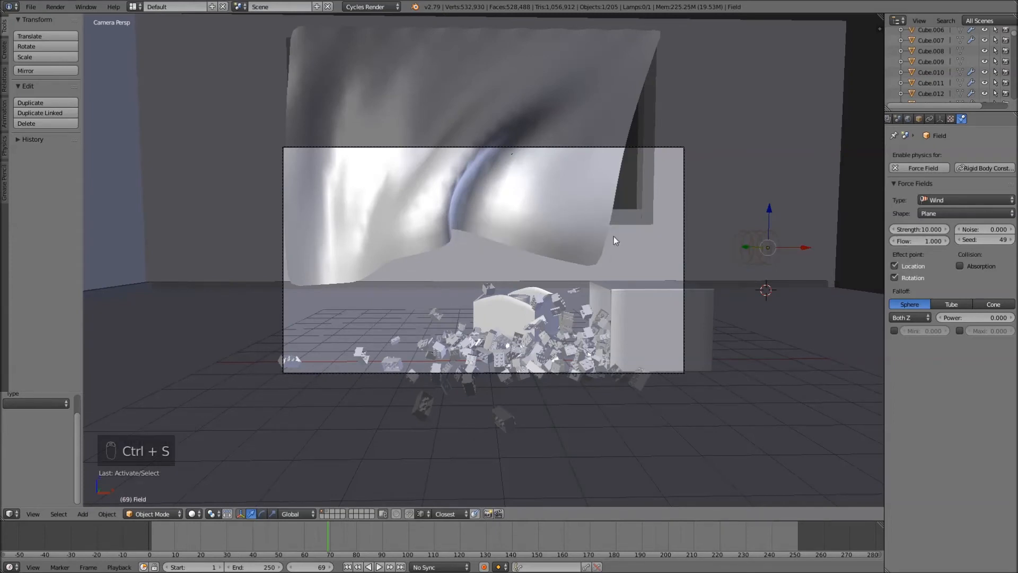
Preview the camera view in rendered shading, return to solid shading, and view the whole room from above
{"action": "left_click", "coordinate": [192, 514]}
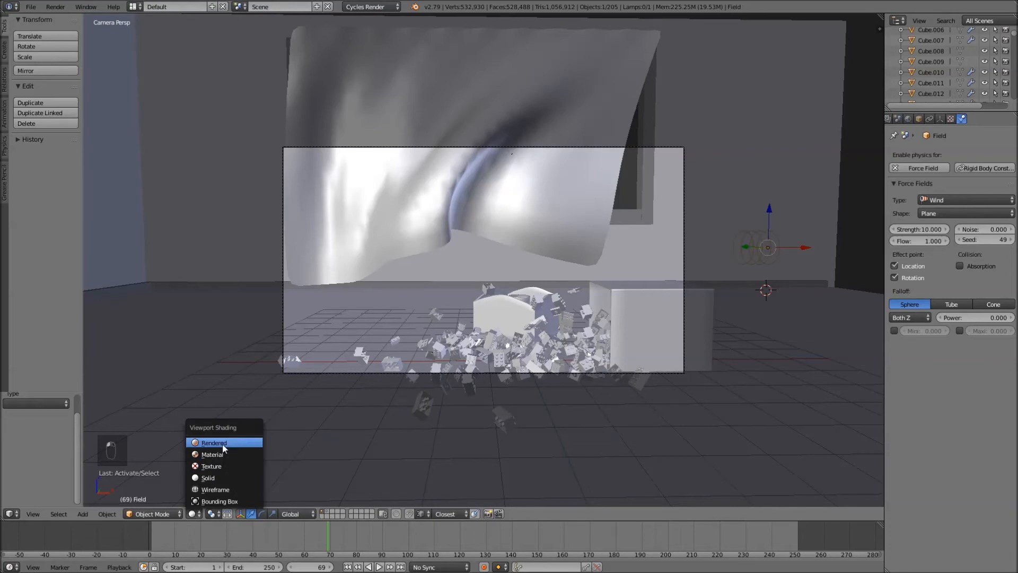
{"action": "left_click", "coordinate": [213, 443]}
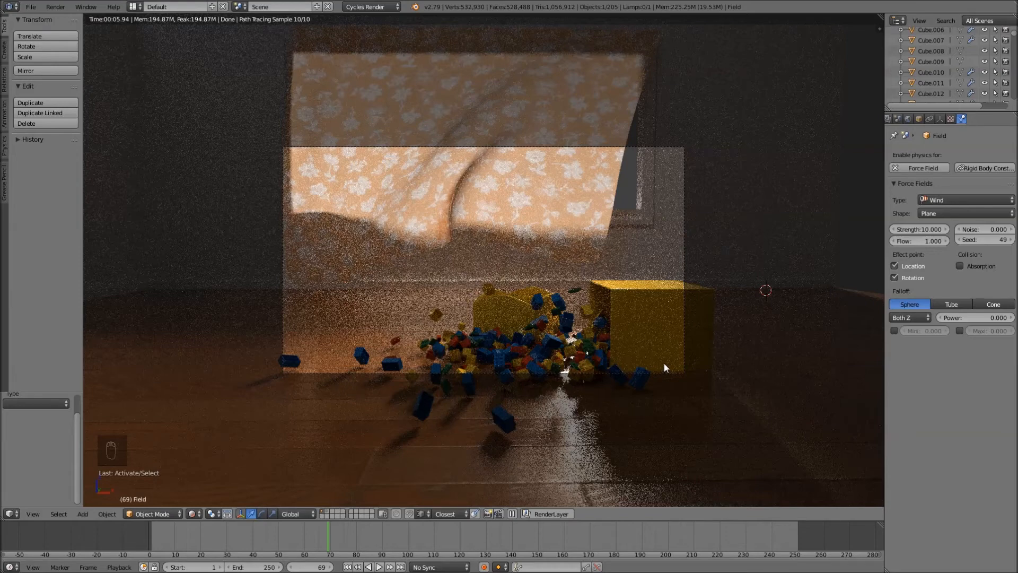
{"action": "scroll", "coordinate": [711, 348], "scroll_direction": "up", "scroll_amount": 2}
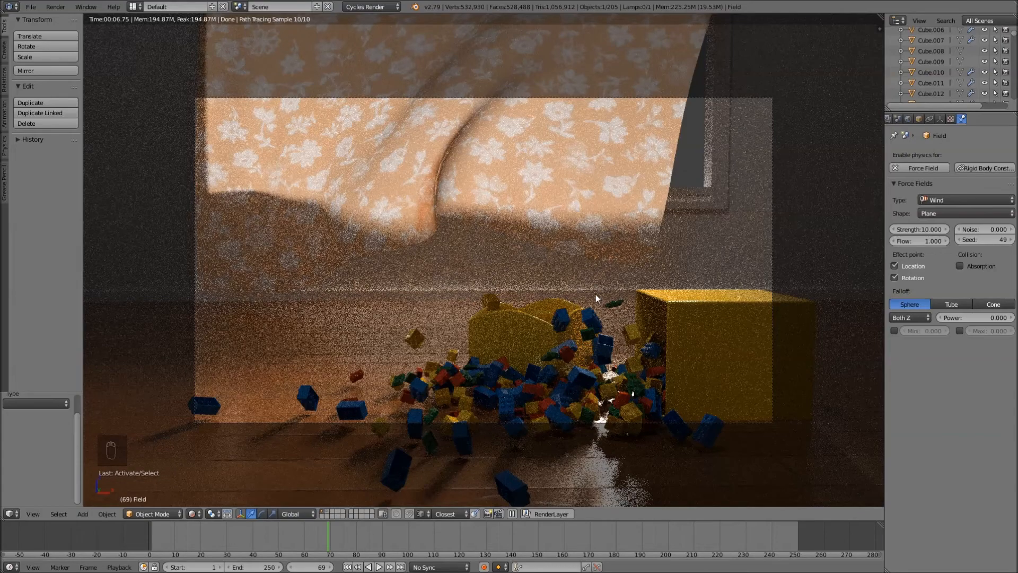
{"action": "key", "text": "KP_0"}
{"action": "key", "text": "z"}
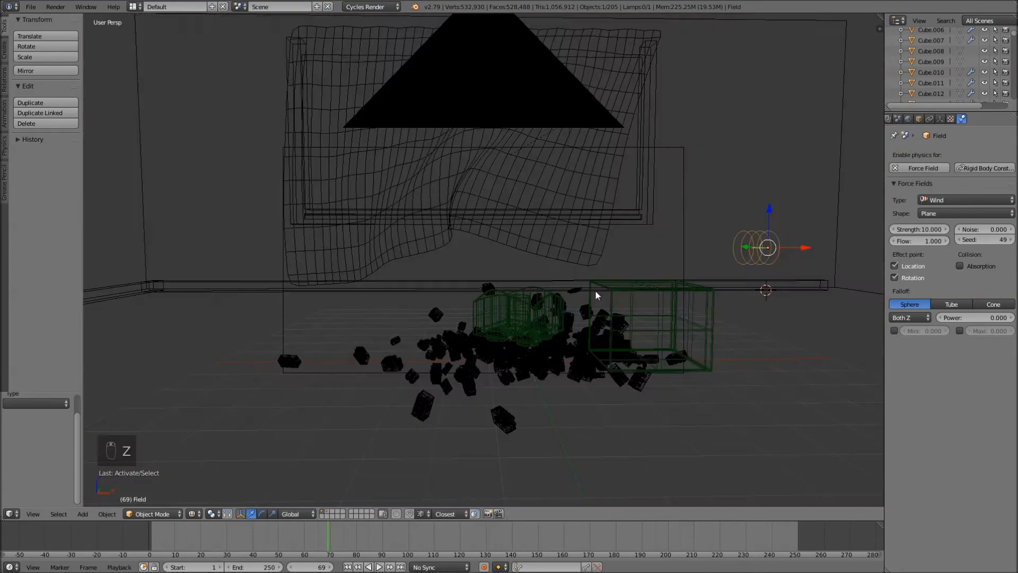
{"action": "key", "text": "z"}
{"action": "middle_click_drag", "start_coordinate": [618, 192], "coordinate": [555, 230]}
{"action": "scroll", "coordinate": [555, 230], "scroll_direction": "down", "scroll_amount": 10}
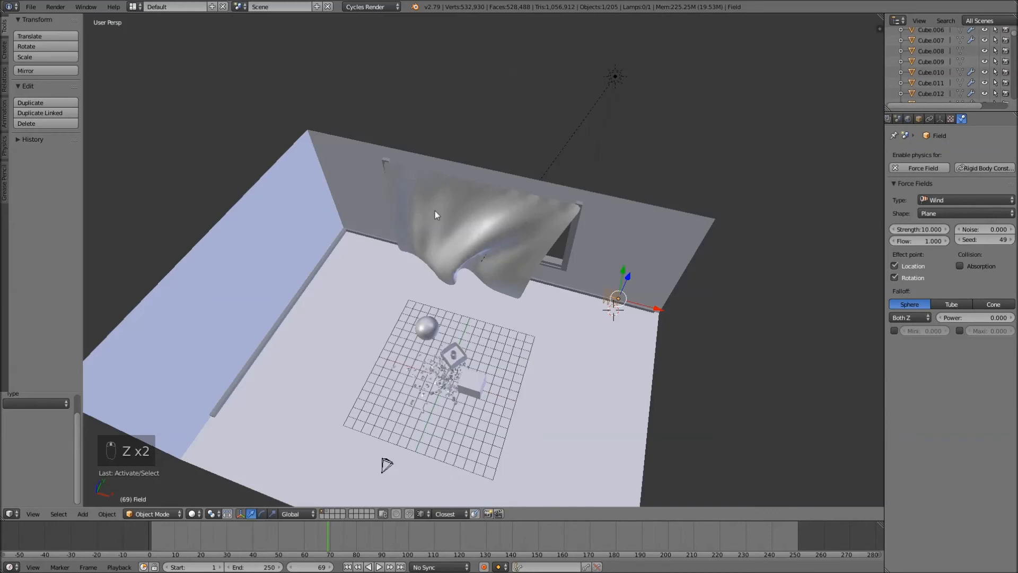
{"action": "middle_click_drag", "start_coordinate": [435, 211], "coordinate": [438, 221]}
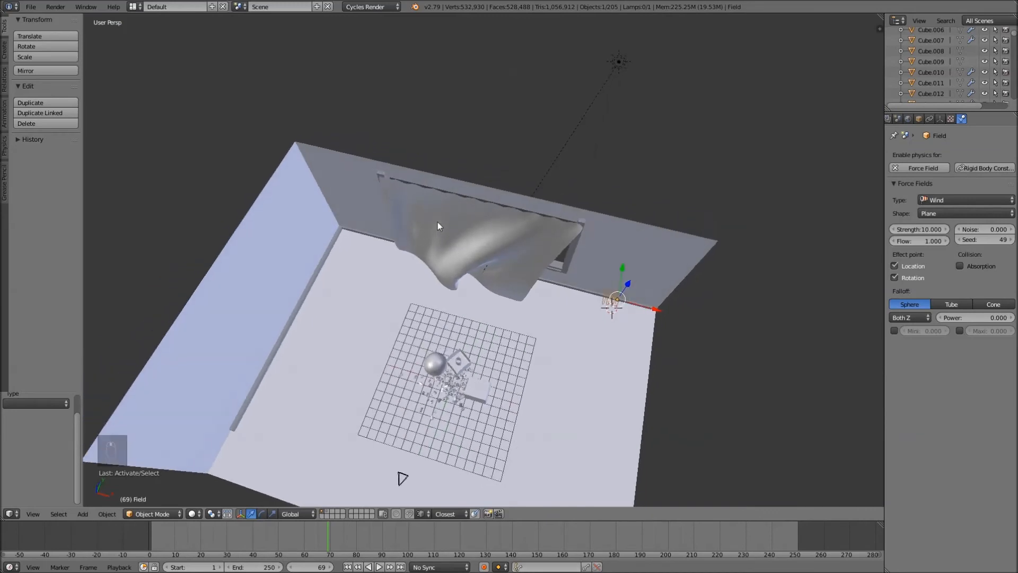
Take Blender out of full screen and switch to the Textures.com page in Chrome
{"action": "left_click", "coordinate": [93, 11]}
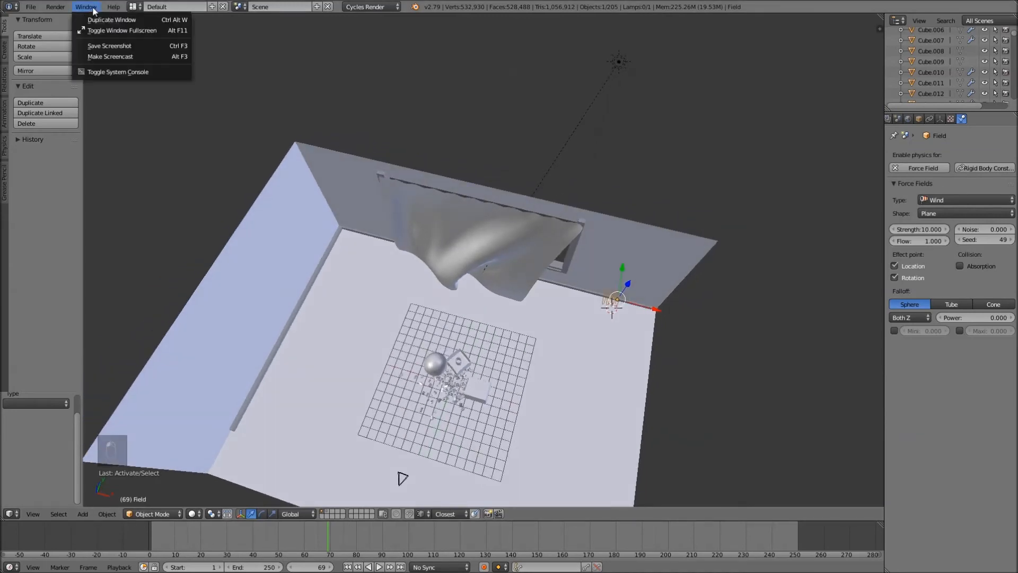
{"action": "left_click", "coordinate": [104, 31]}
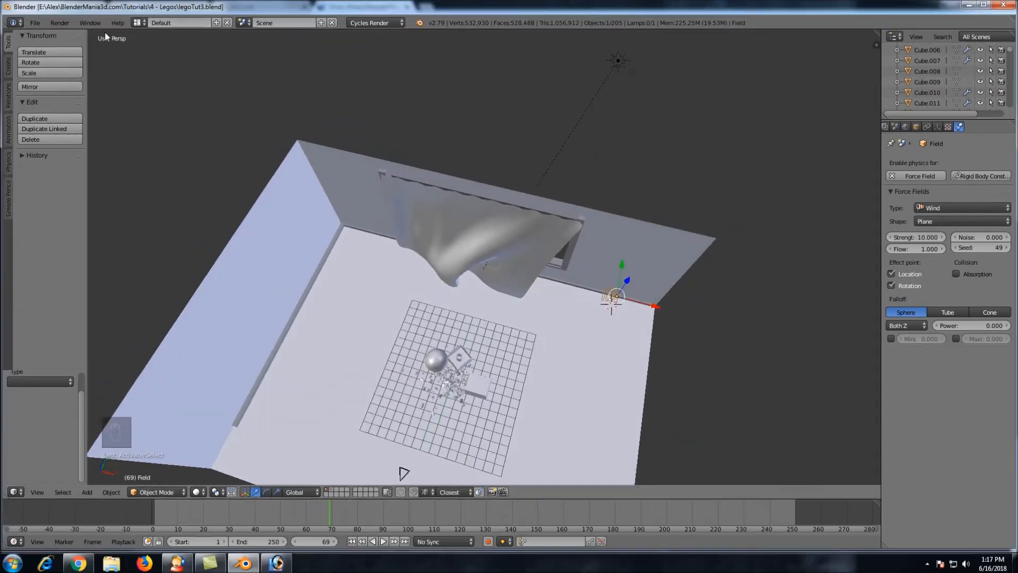
{"action": "left_click", "coordinate": [80, 563]}
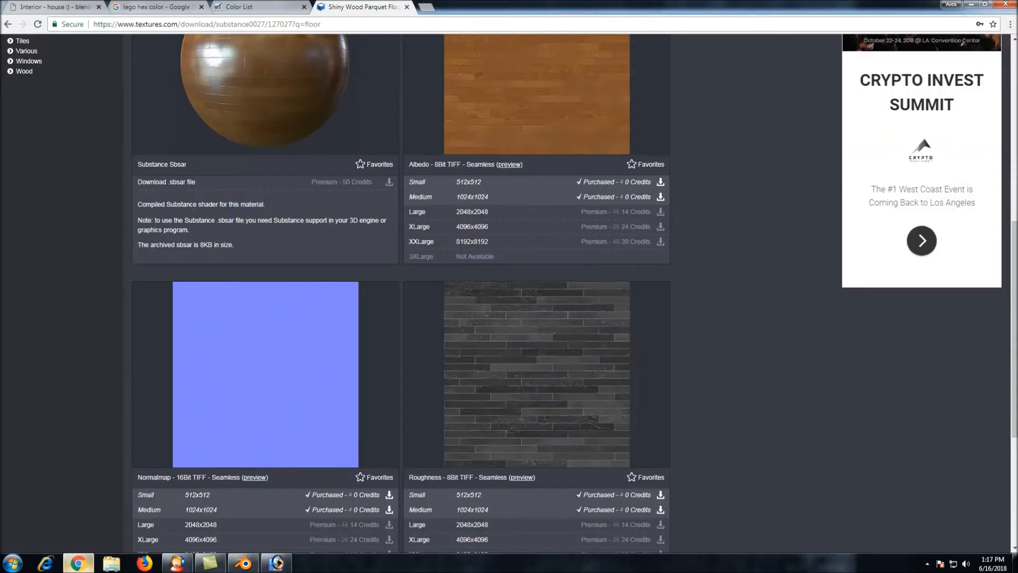
Search Textures.com for "tree", open HDR Panorama 004, Park with trees, and examine its download options
{"action": "scroll", "coordinate": [270, 124], "scroll_direction": "up", "scroll_amount": 7}
{"action": "left_click", "coordinate": [183, 79]}
{"action": "type", "text": "tree"}
{"action": "key", "text": "Return"}
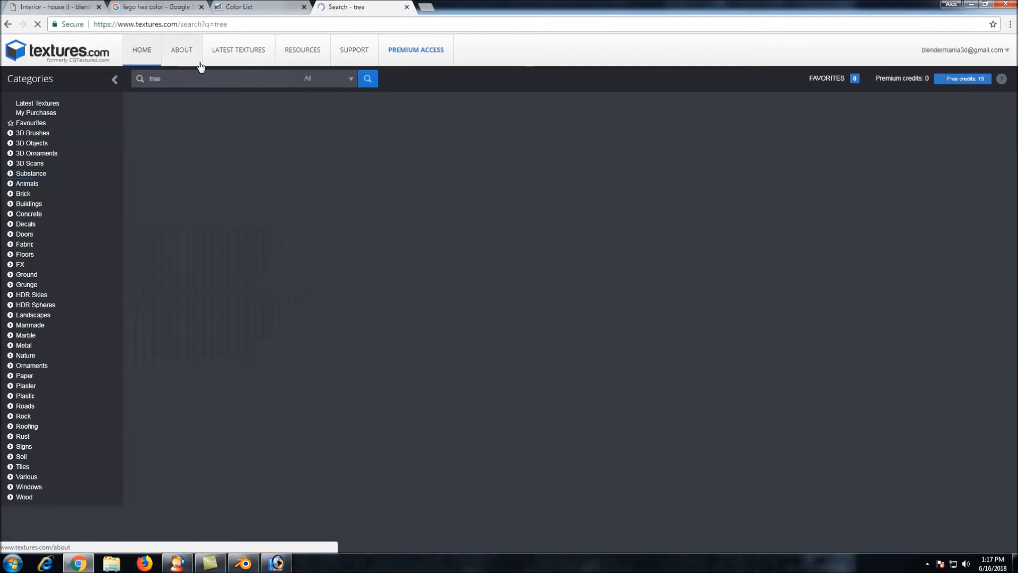
{"action": "scroll", "coordinate": [397, 166], "scroll_direction": "down", "scroll_amount": 15}
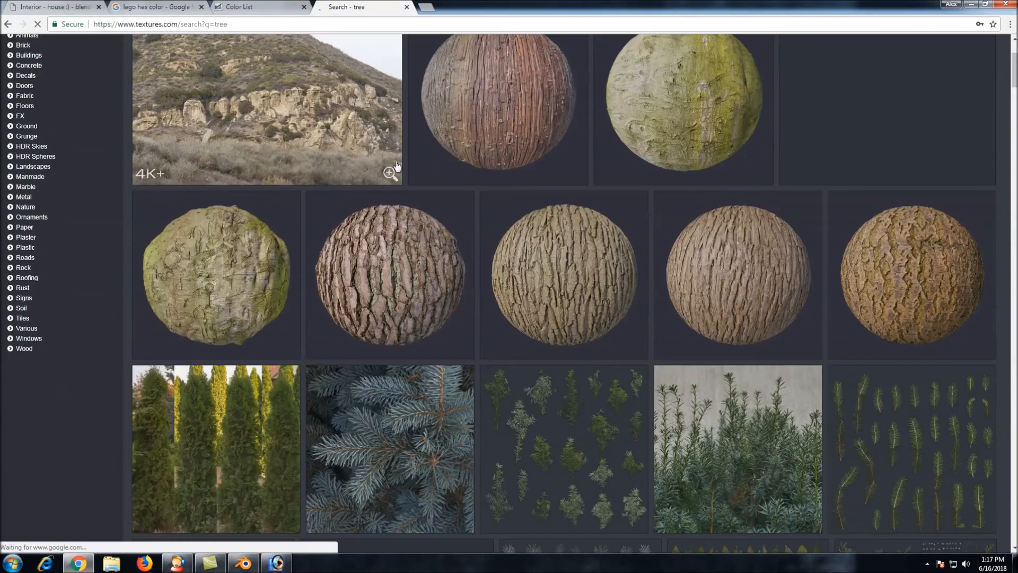
{"action": "scroll", "coordinate": [396, 166], "scroll_direction": "down", "scroll_amount": 2}
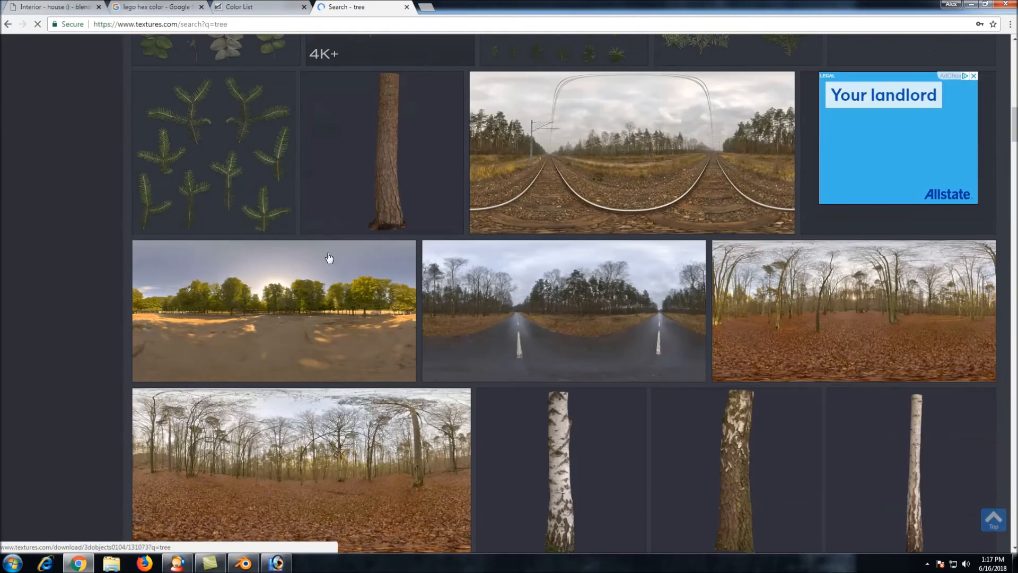
{"action": "left_click", "coordinate": [250, 311]}
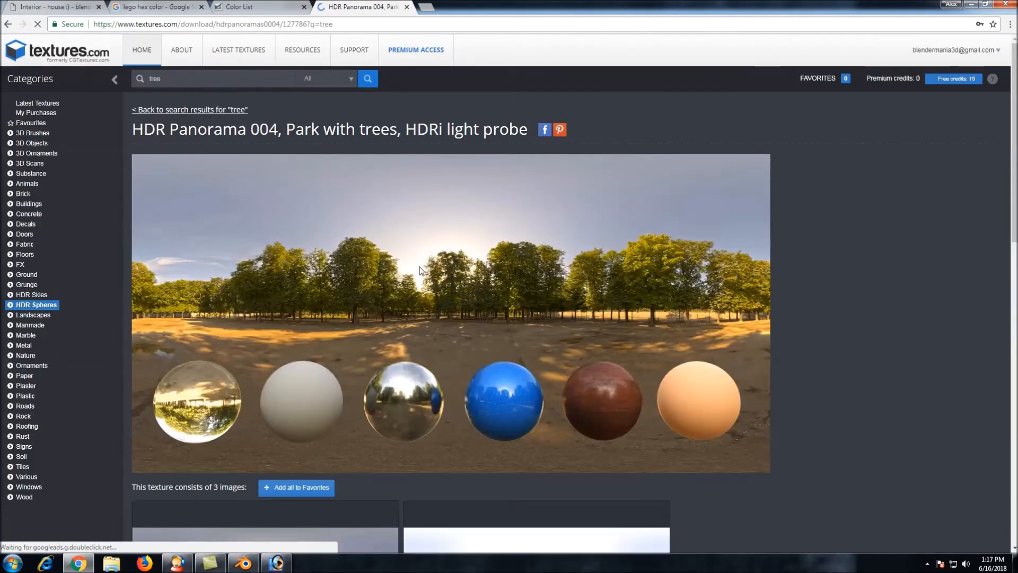
{"action": "scroll", "coordinate": [335, 290], "scroll_direction": "down", "scroll_amount": 4}
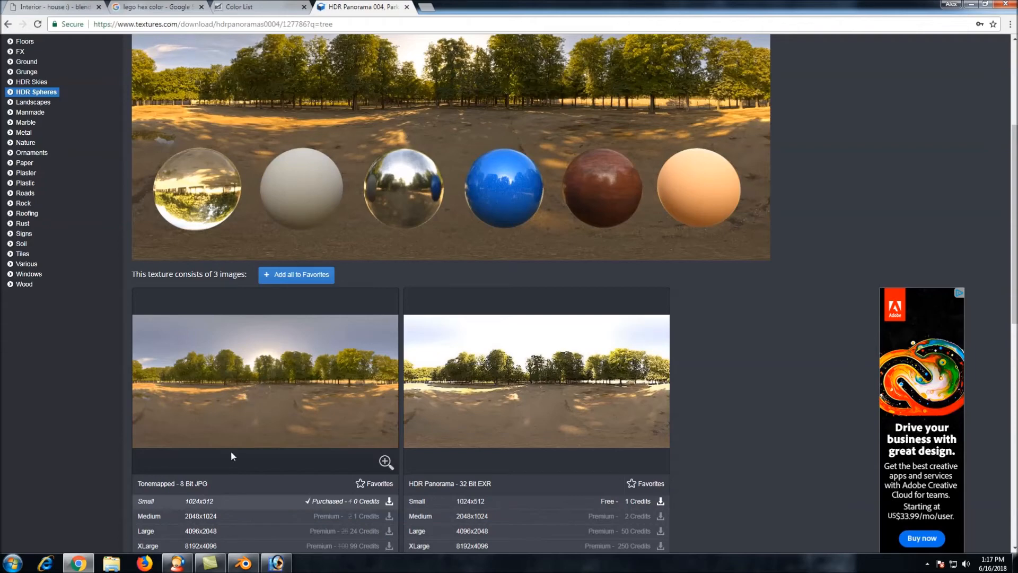
Switch back to Blender and save legoTut3.blend over the existing file
{"action": "left_click", "coordinate": [250, 567]}
{"action": "middle_click_drag", "start_coordinate": [675, 282], "coordinate": [674, 262]}
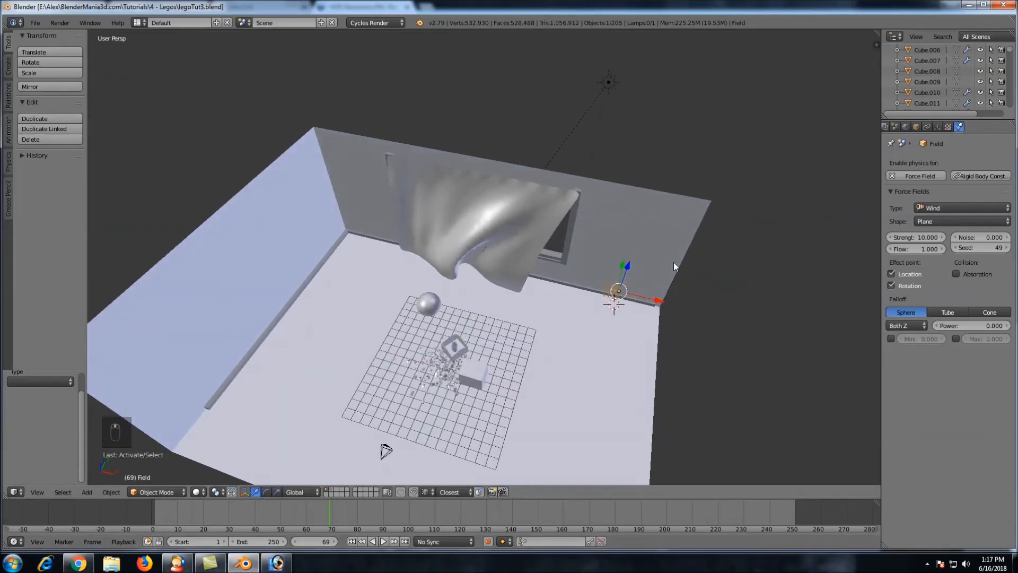
{"action": "key", "text": "ctrl+s"}
{"action": "left_click", "coordinate": [674, 262]}
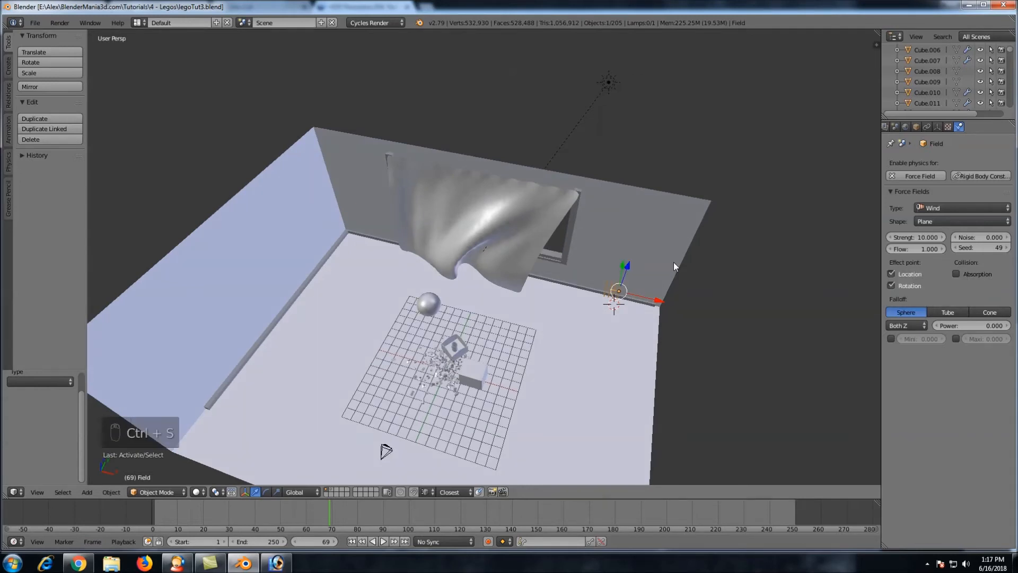
Enable nodes for the world's surface and assign an Environment Texture to its background color
{"action": "scroll", "coordinate": [947, 130], "scroll_direction": "up", "scroll_amount": 2}
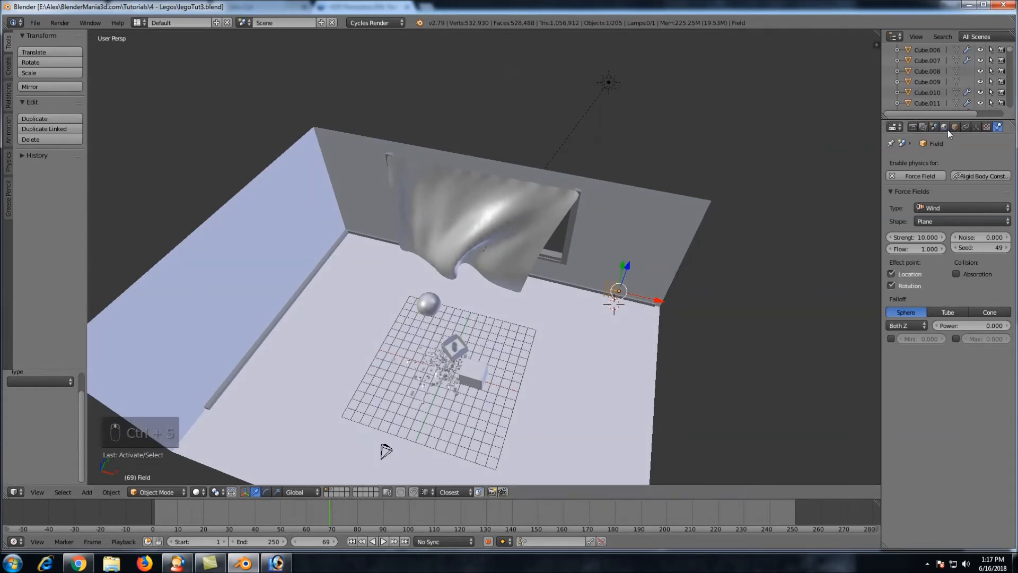
{"action": "left_click", "coordinate": [946, 128]}
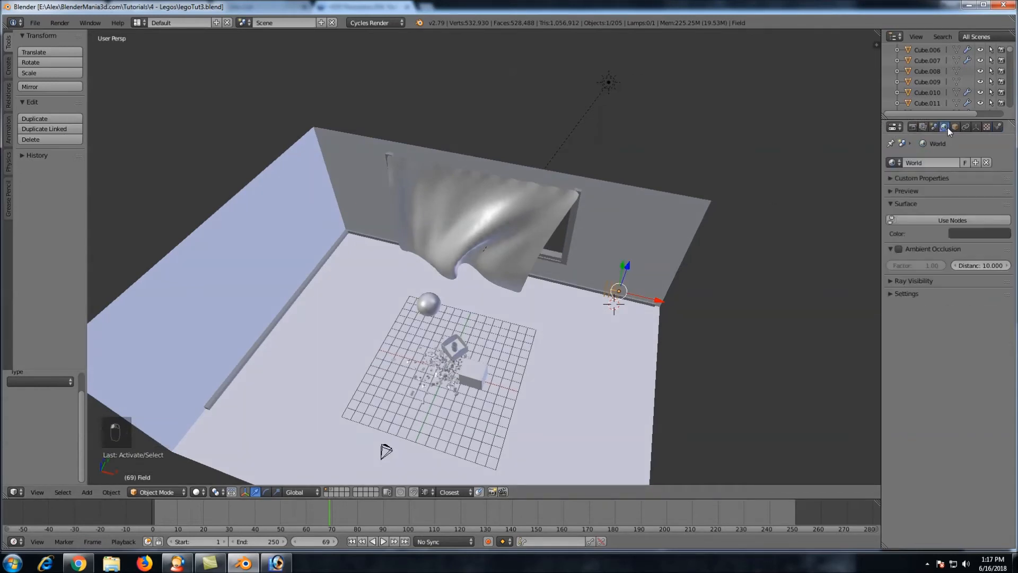
{"action": "left_click", "coordinate": [946, 221]}
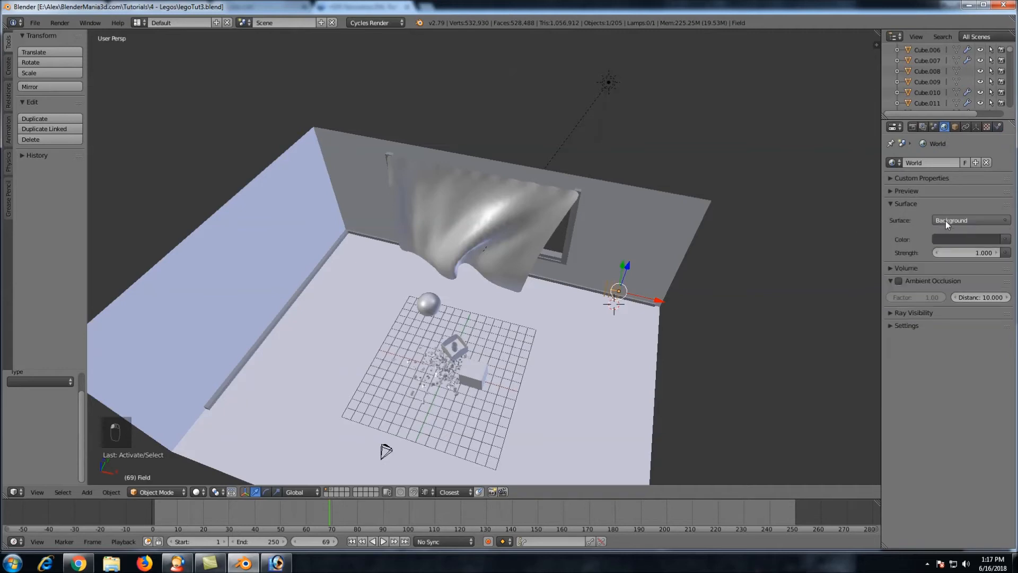
{"action": "left_click", "coordinate": [1005, 240]}
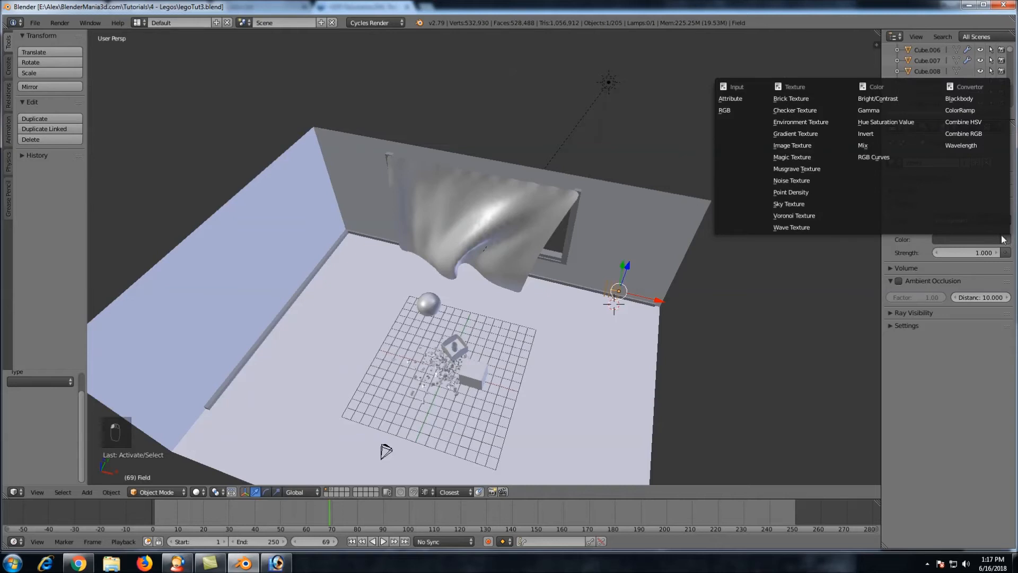
{"action": "left_click", "coordinate": [826, 122]}
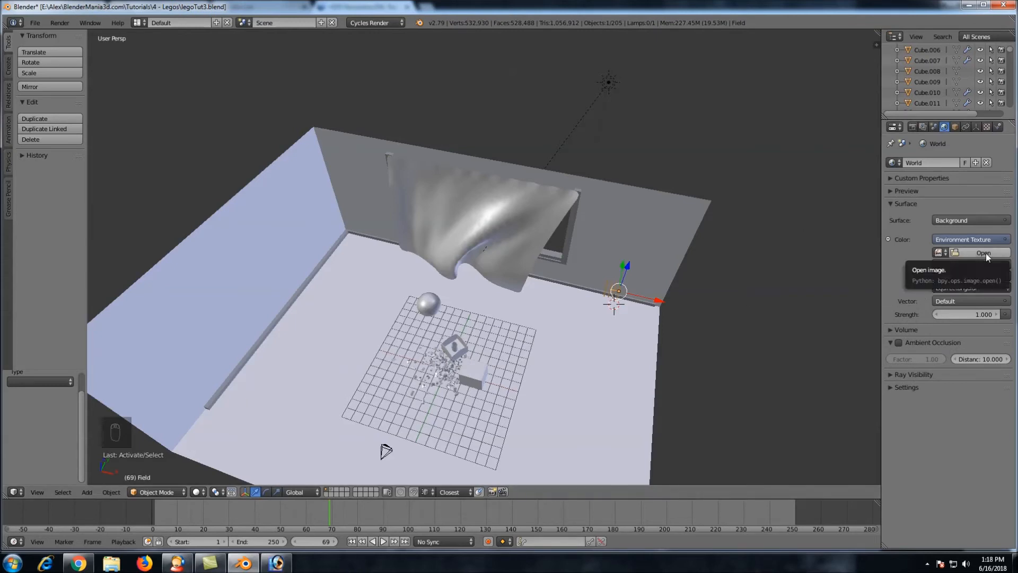
Load TexturesCom_HDRPanorama004_park_hdri_sphere_tone_S.jpg from the textures folder as the world's environment image
{"action": "left_click", "coordinate": [972, 254]}
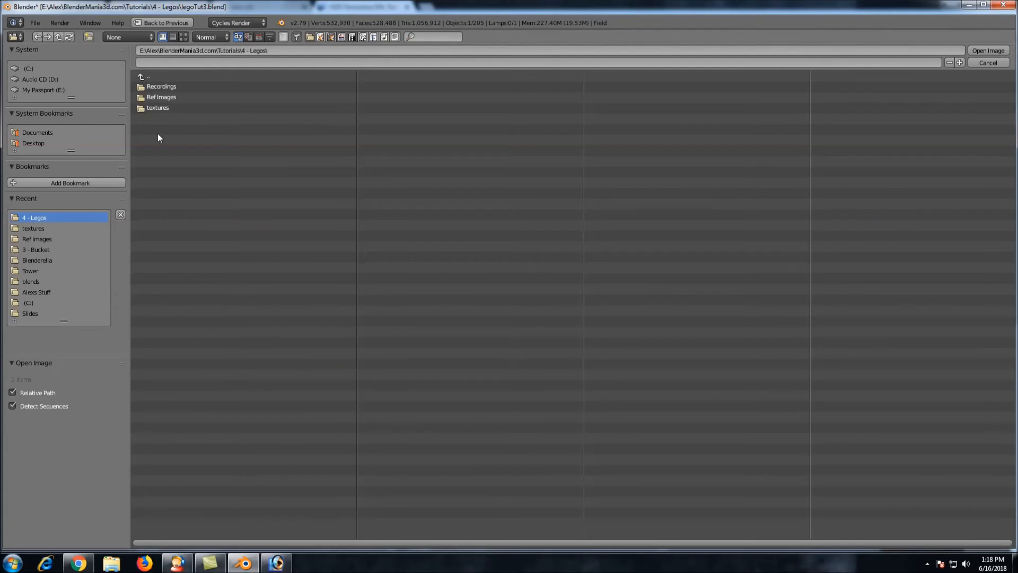
{"action": "left_click", "coordinate": [154, 110]}
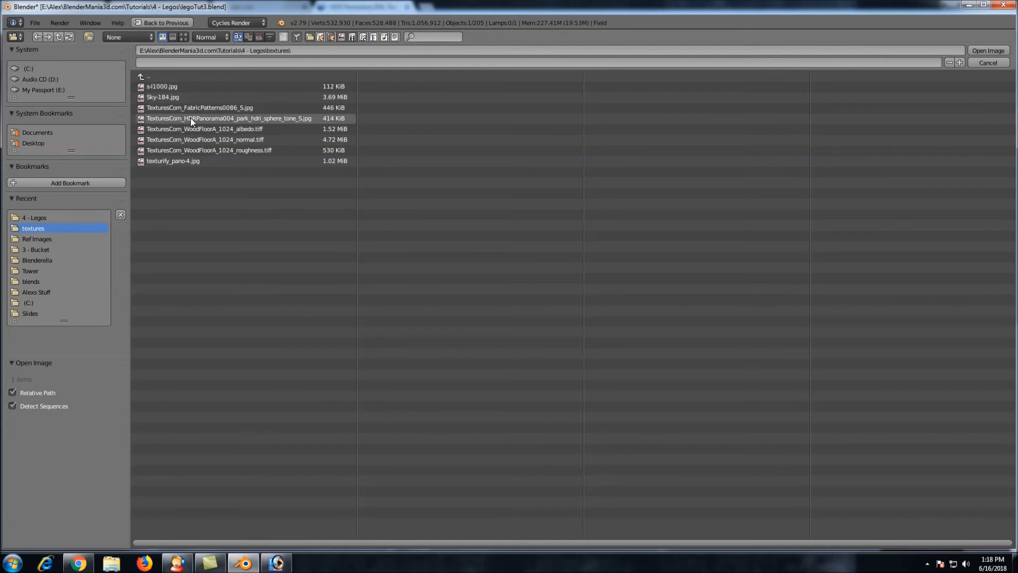
{"action": "double_click", "coordinate": [269, 120]}
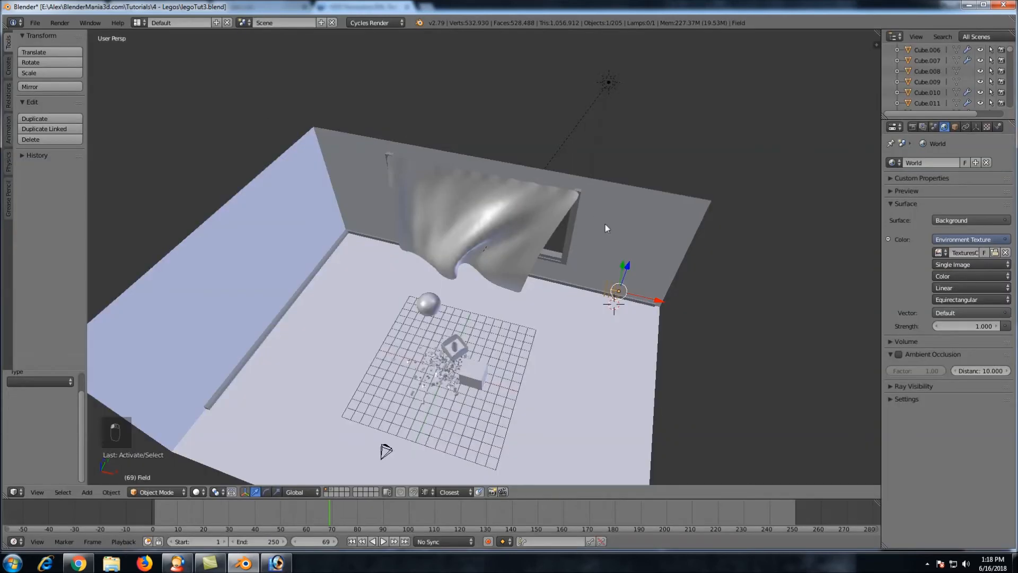
Preview the room in rendered shading and inspect the environment image around it
{"action": "left_click", "coordinate": [198, 491]}
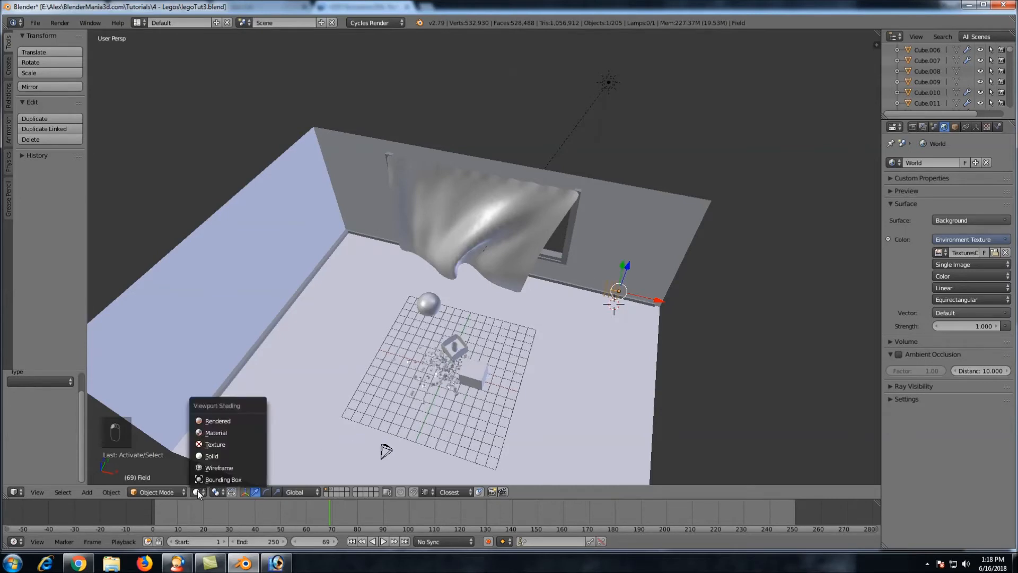
{"action": "left_click", "coordinate": [233, 421]}
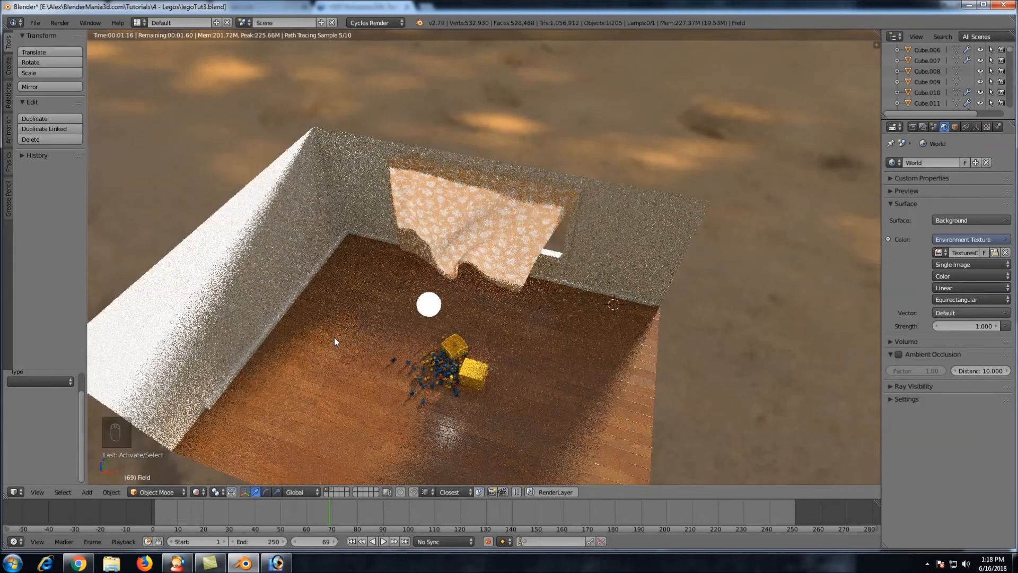
{"action": "mouse_move", "coordinate": [664, 267]}
{"action": "middle_mouse_down"}
{"action": "mouse_move", "coordinate": [581, 212]}
{"action": "mouse_move", "coordinate": [538, 199]}
{"action": "mouse_move", "coordinate": [485, 202]}
{"action": "mouse_move", "coordinate": [350, 271]}
{"action": "mouse_move", "coordinate": [646, 260]}
{"action": "mouse_move", "coordinate": [591, 280]}
{"action": "middle_mouse_up"}
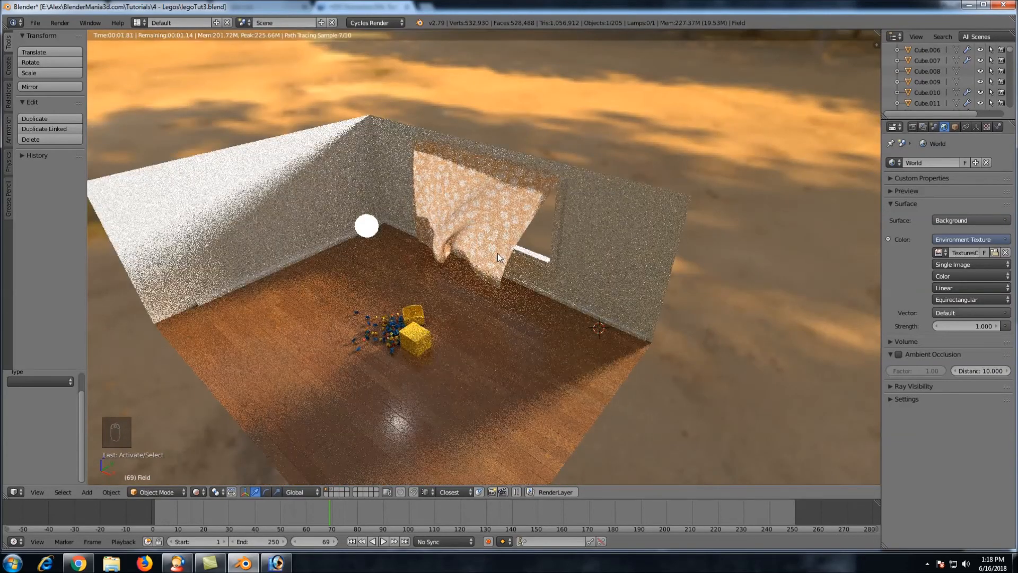
Examine the park panorama around the room and through the window, from outside views and from the scene camera
{"action": "middle_click_drag", "start_coordinate": [593, 206], "coordinate": [526, 179]}
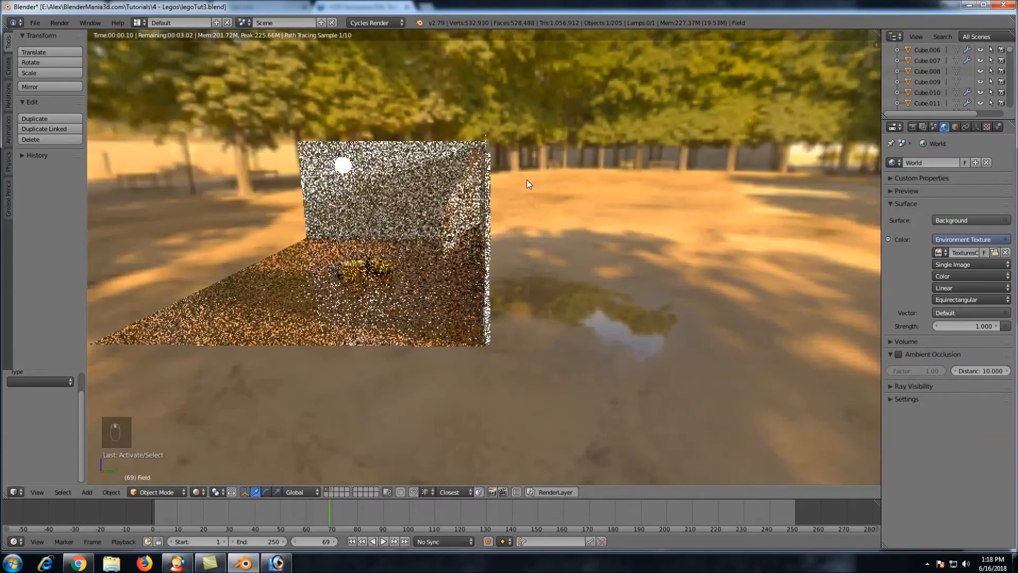
{"action": "scroll", "coordinate": [484, 194], "scroll_direction": "down", "scroll_amount": 2}
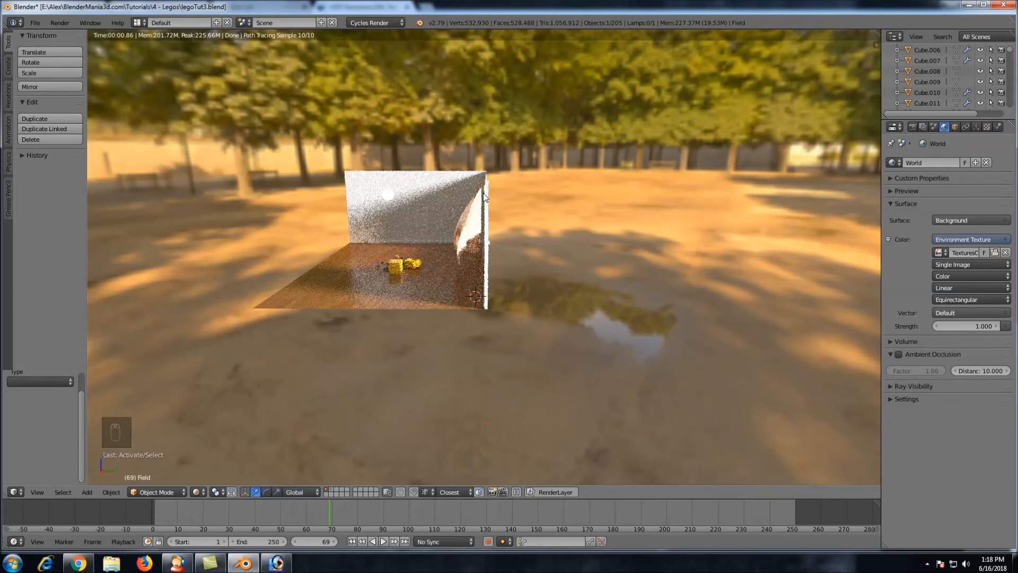
{"action": "middle_click_drag", "start_coordinate": [417, 257], "coordinate": [470, 265]}
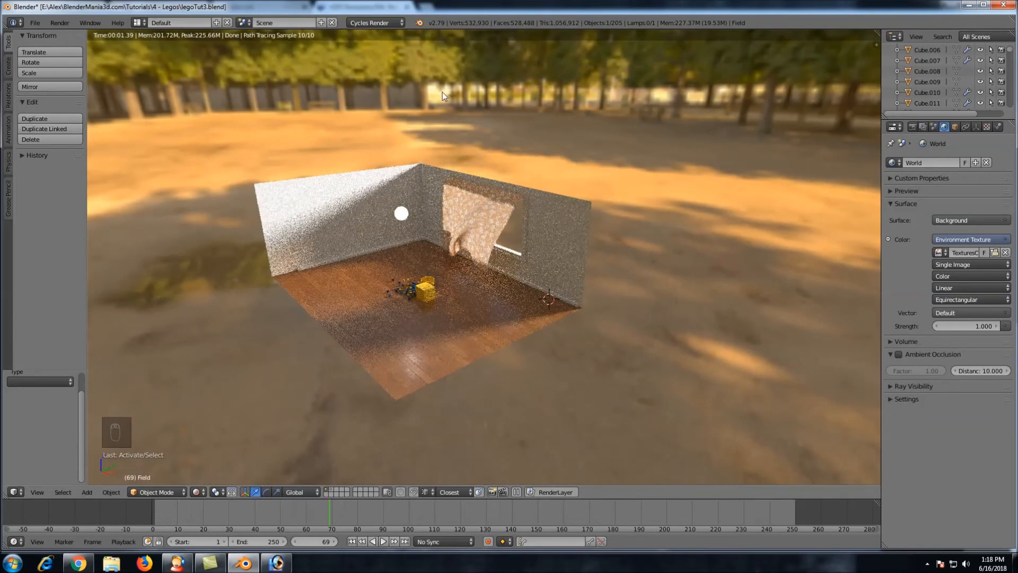
{"action": "mouse_move", "coordinate": [579, 179]}
{"action": "middle_mouse_down"}
{"action": "mouse_move", "coordinate": [526, 155]}
{"action": "mouse_move", "coordinate": [550, 173]}
{"action": "mouse_move", "coordinate": [588, 174]}
{"action": "middle_mouse_up"}
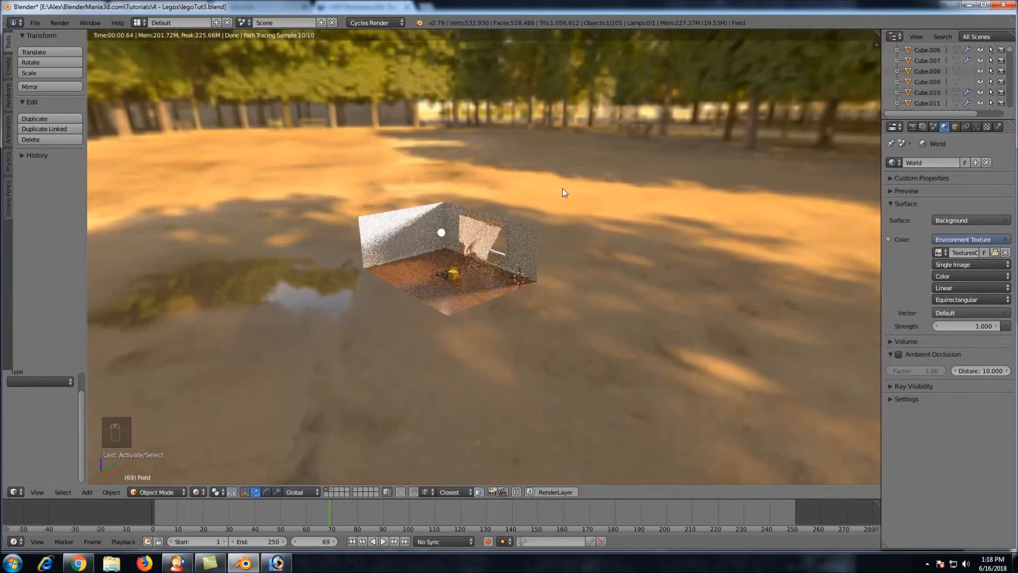
{"action": "scroll", "coordinate": [406, 239], "scroll_direction": "up", "scroll_amount": 5}
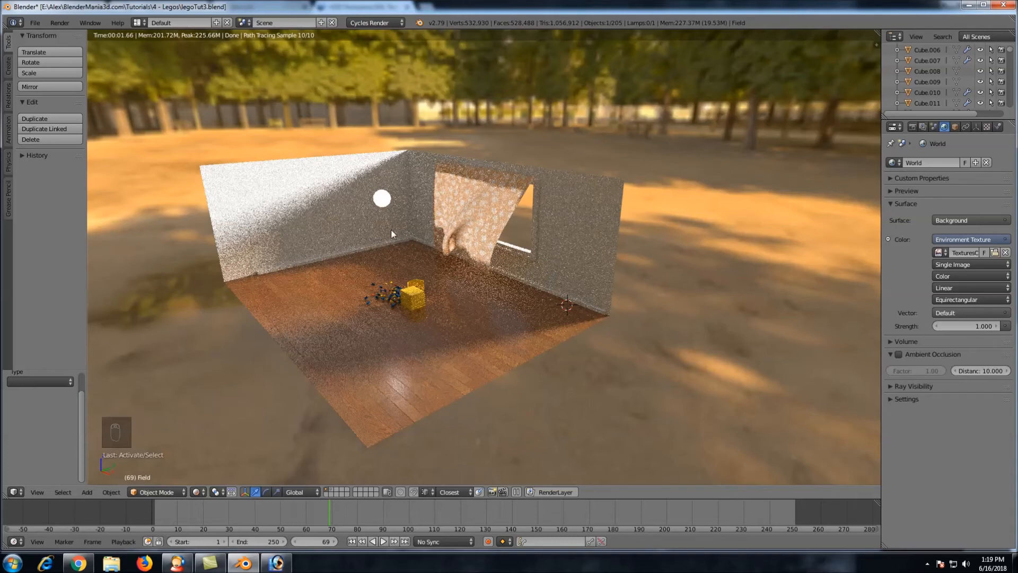
{"action": "middle_click_drag", "start_coordinate": [415, 363], "coordinate": [424, 411]}
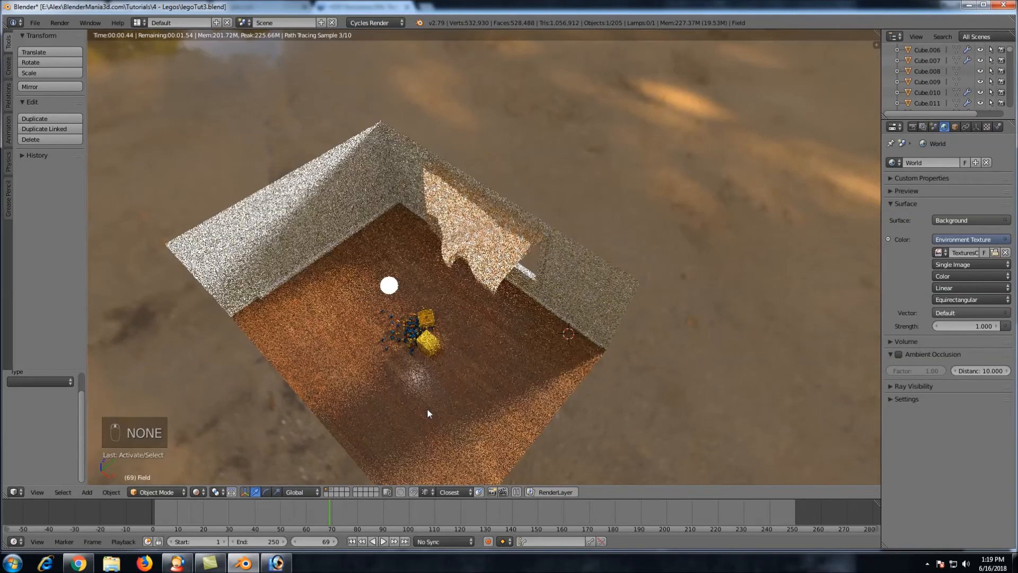
{"action": "middle_click_drag", "start_coordinate": [469, 379], "coordinate": [509, 273]}
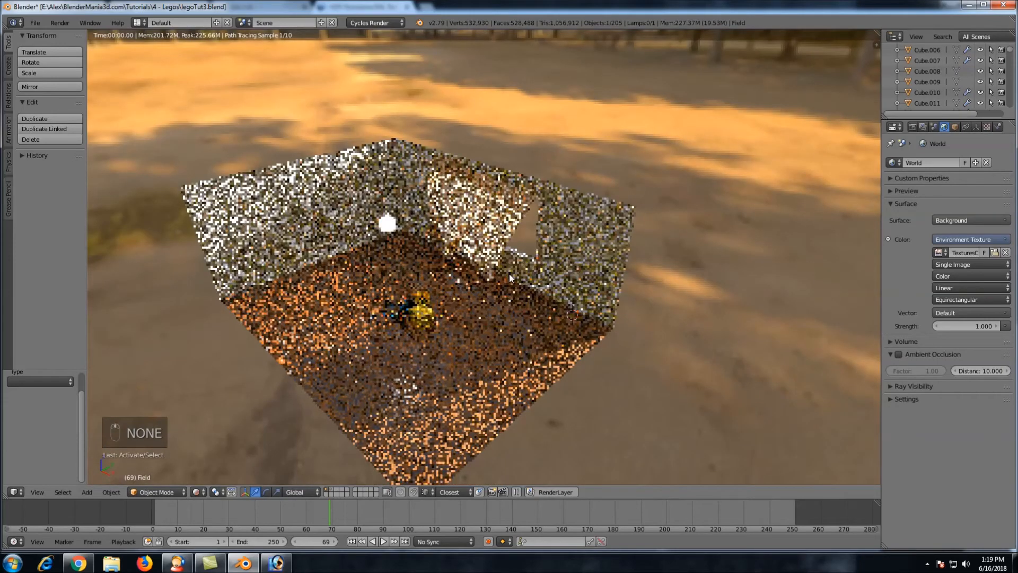
{"action": "scroll", "coordinate": [582, 197], "scroll_direction": "down", "scroll_amount": 2}
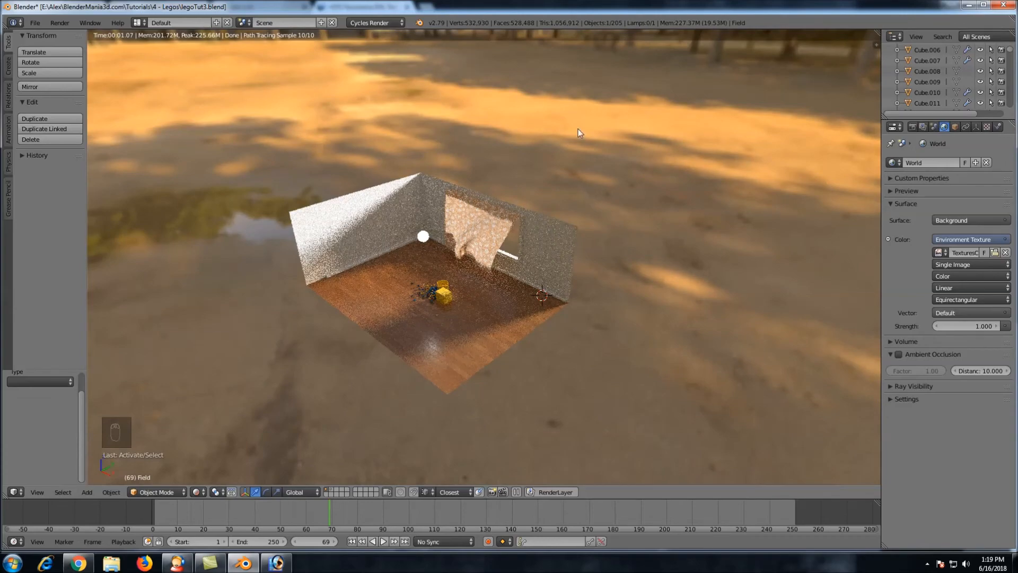
{"action": "scroll", "coordinate": [577, 141], "scroll_direction": "up", "scroll_amount": 2}
{"action": "key", "text": "KP_0"}
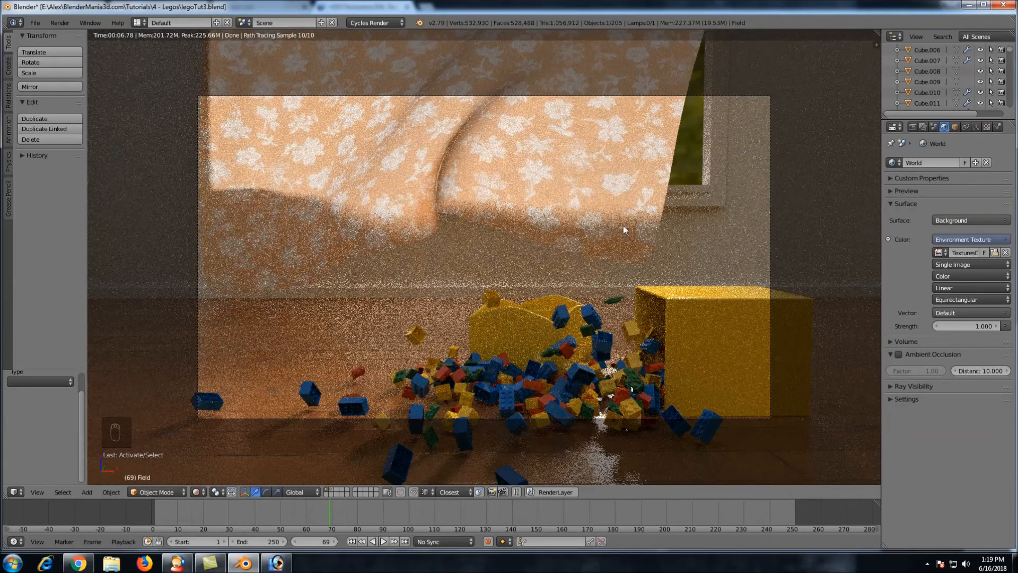
{"action": "middle_click_drag", "start_coordinate": [616, 212], "coordinate": [587, 237]}
{"action": "scroll", "coordinate": [587, 229], "scroll_direction": "down", "scroll_amount": 3}
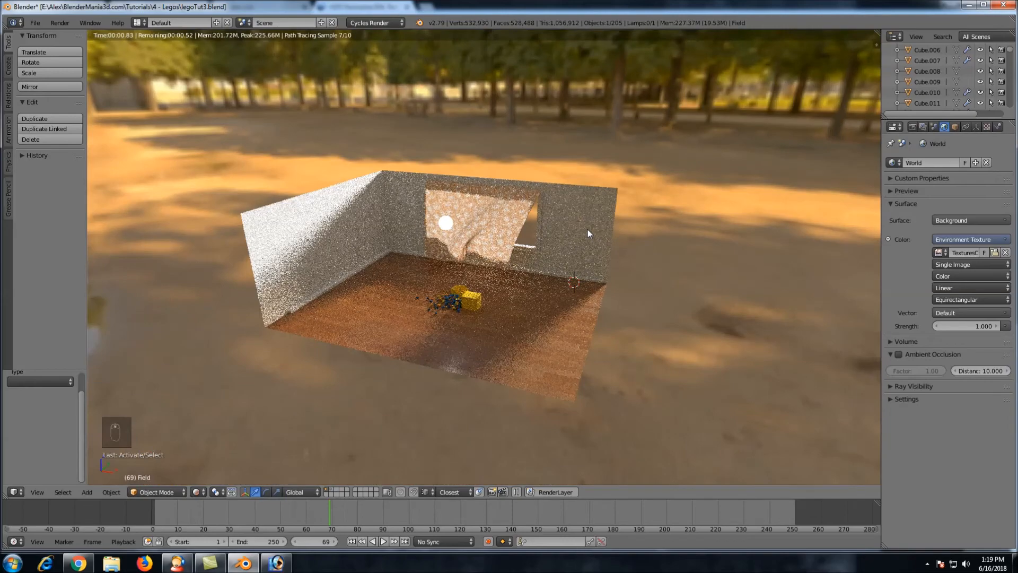
{"action": "middle_click_drag", "start_coordinate": [587, 229], "coordinate": [557, 229]}
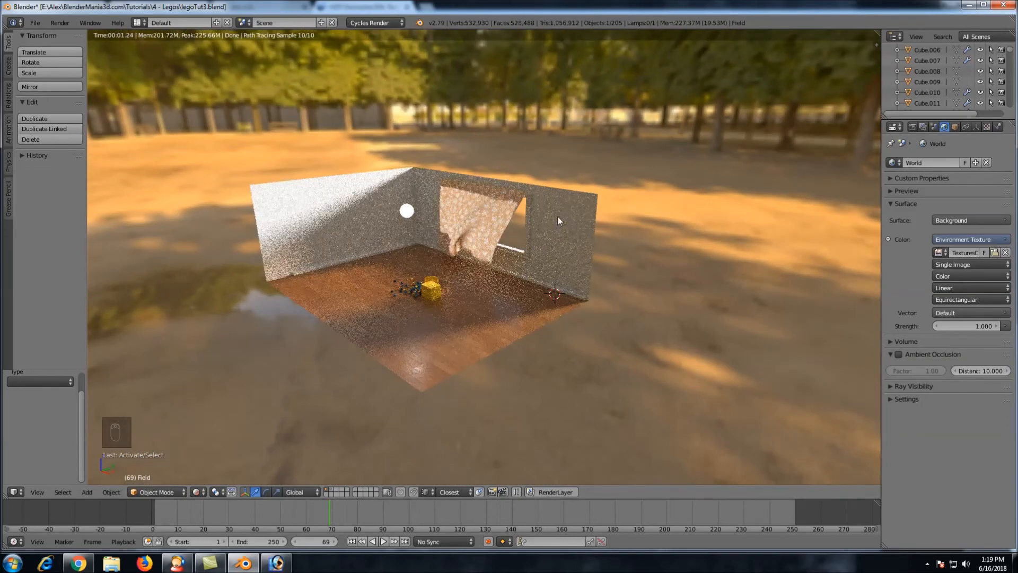
{"action": "scroll", "coordinate": [529, 219], "scroll_direction": "up", "scroll_amount": 6}
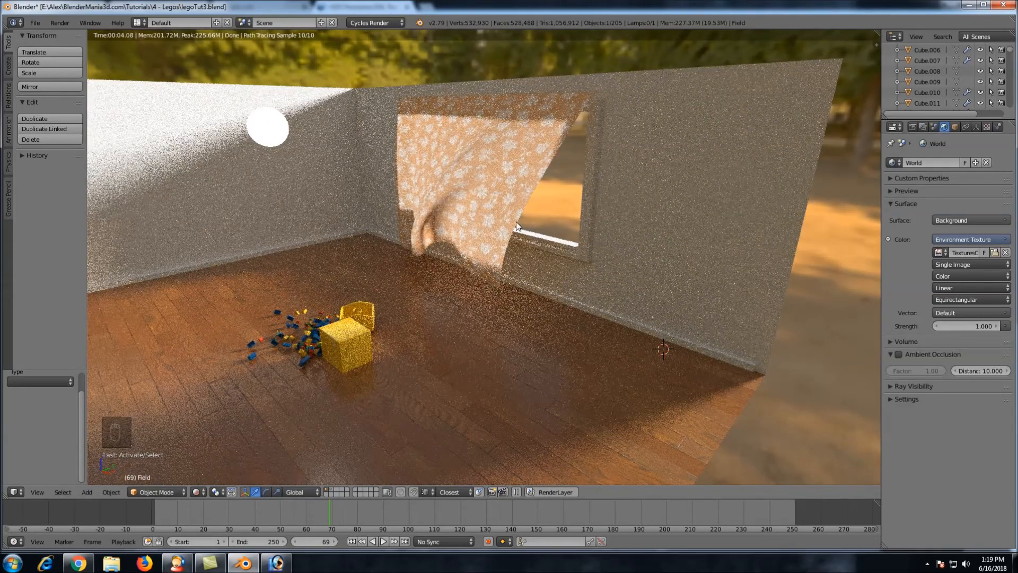
{"action": "middle_click_drag", "start_coordinate": [507, 229], "coordinate": [506, 231]}
{"action": "scroll", "coordinate": [511, 234], "scroll_direction": "down", "scroll_amount": 5}
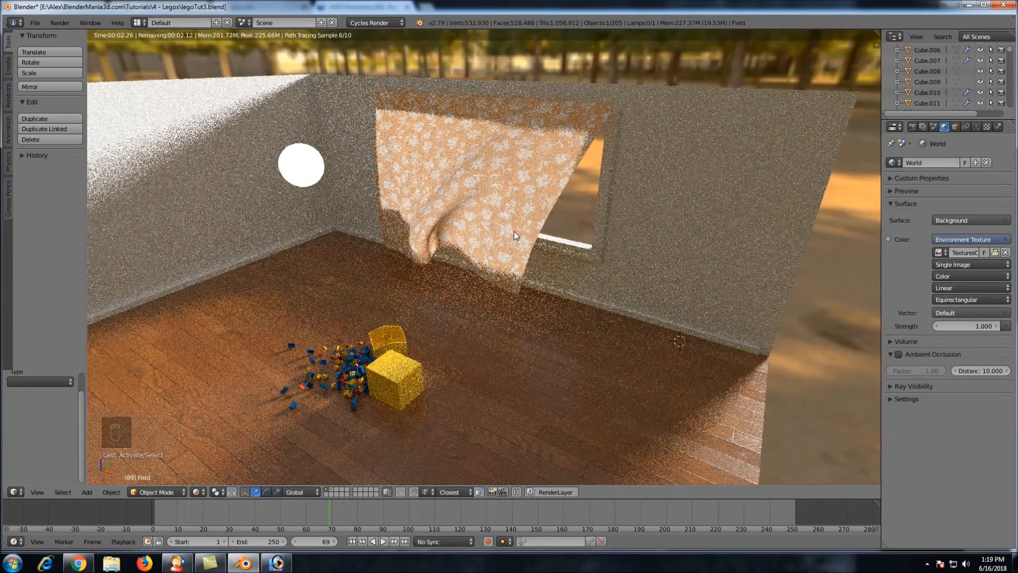
{"action": "key", "text": "KP_0"}
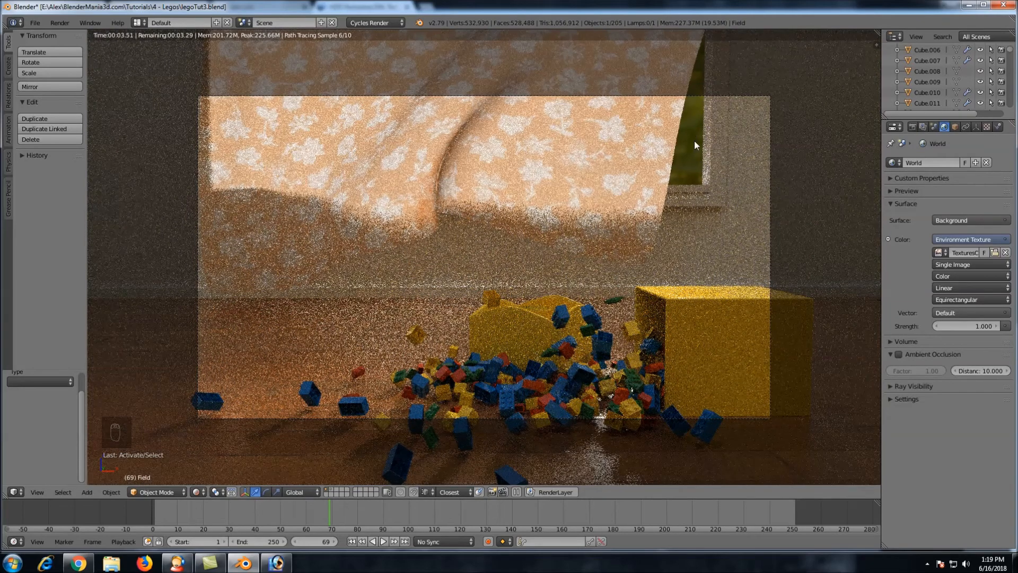
Return to solid shading in top view and split off a UV/Image Editor beside the 3D view, with the tool shelf hidden
{"action": "key", "text": "z"}
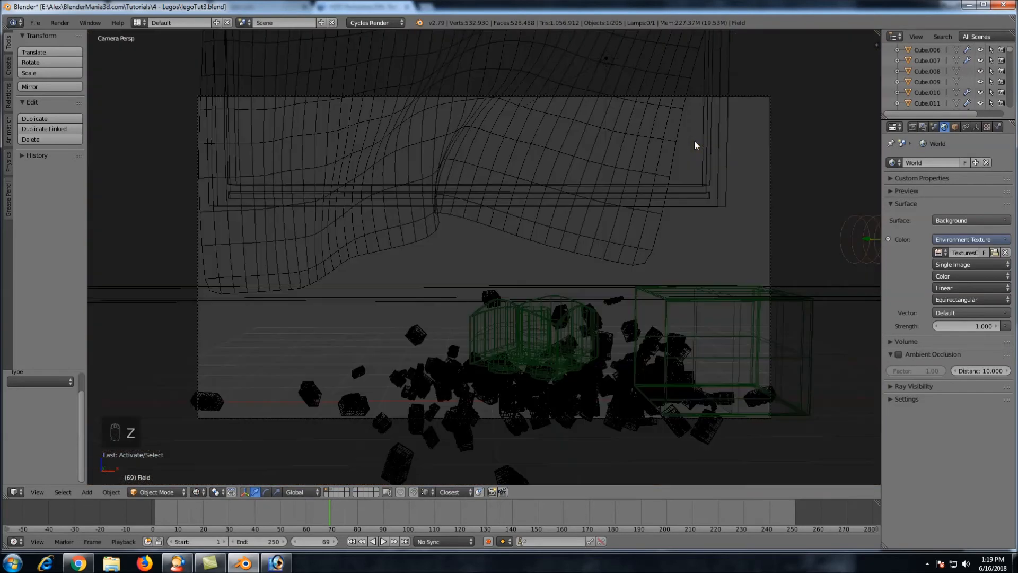
{"action": "key", "text": "z"}
{"action": "key", "text": "KP_7"}
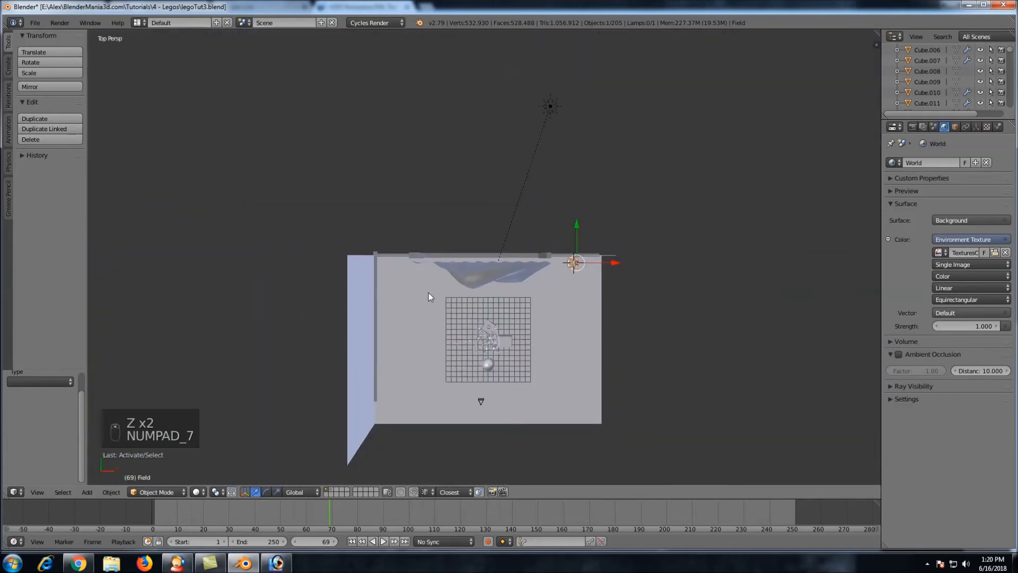
{"action": "key", "text": "t"}
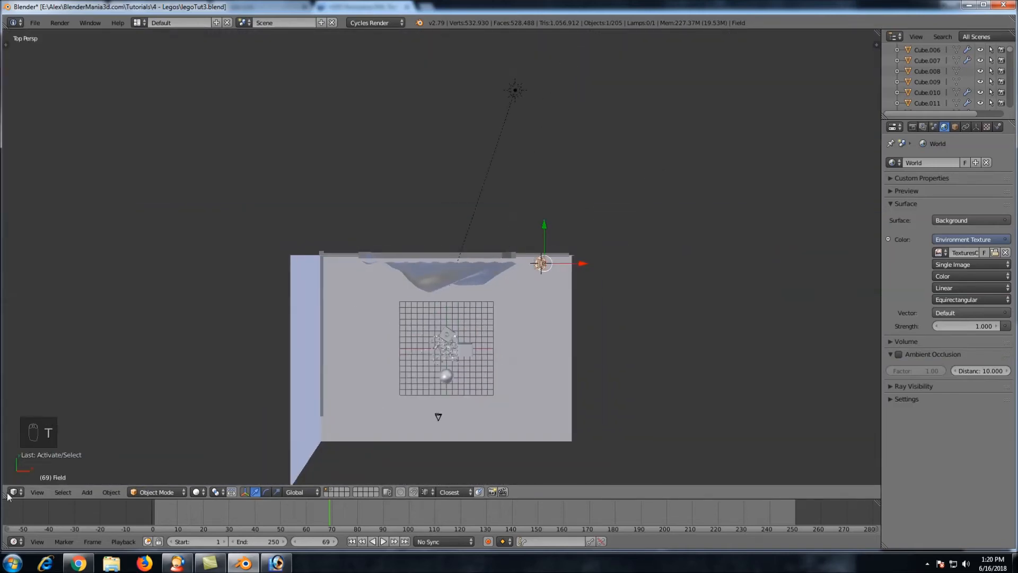
{"action": "left_click_drag", "start_coordinate": [8, 496], "coordinate": [316, 492]}
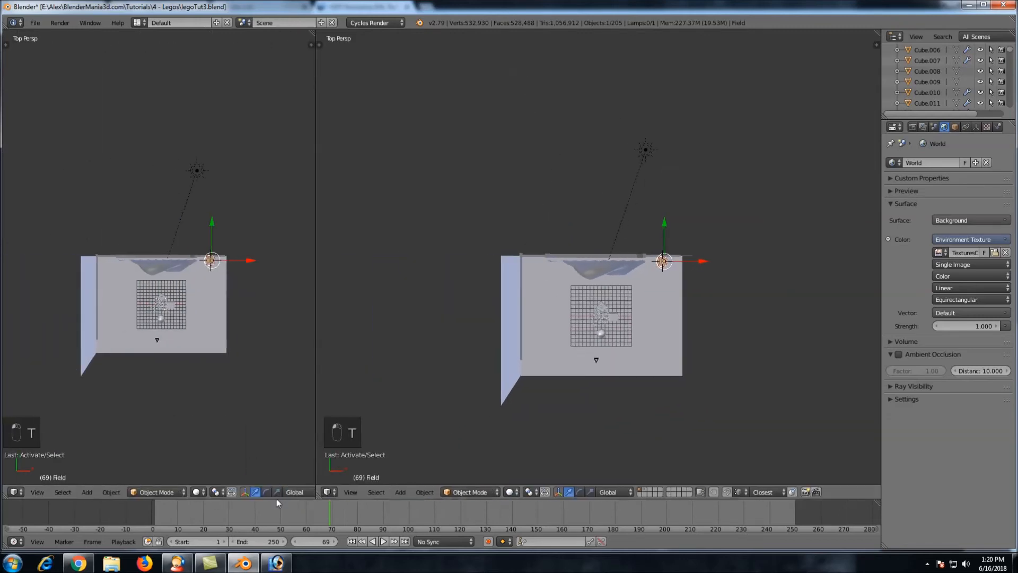
{"action": "left_click", "coordinate": [15, 492]}
{"action": "left_click", "coordinate": [45, 409]}
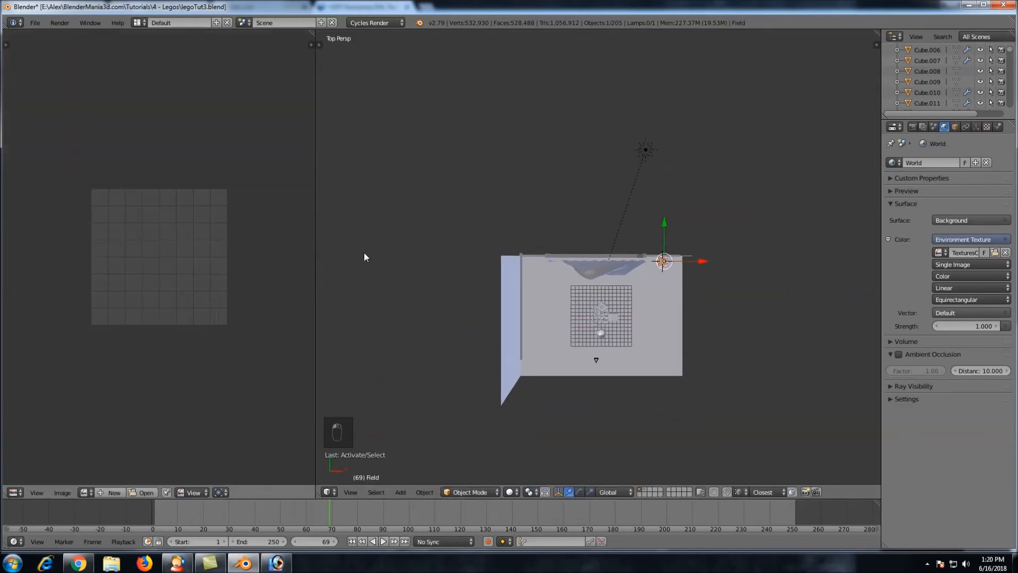
Add a plane outside the room behind the curtained window and scale it up about 7.4 times
{"action": "scroll", "coordinate": [604, 223], "scroll_direction": "up", "scroll_amount": 3}
{"action": "key", "text": "a"}
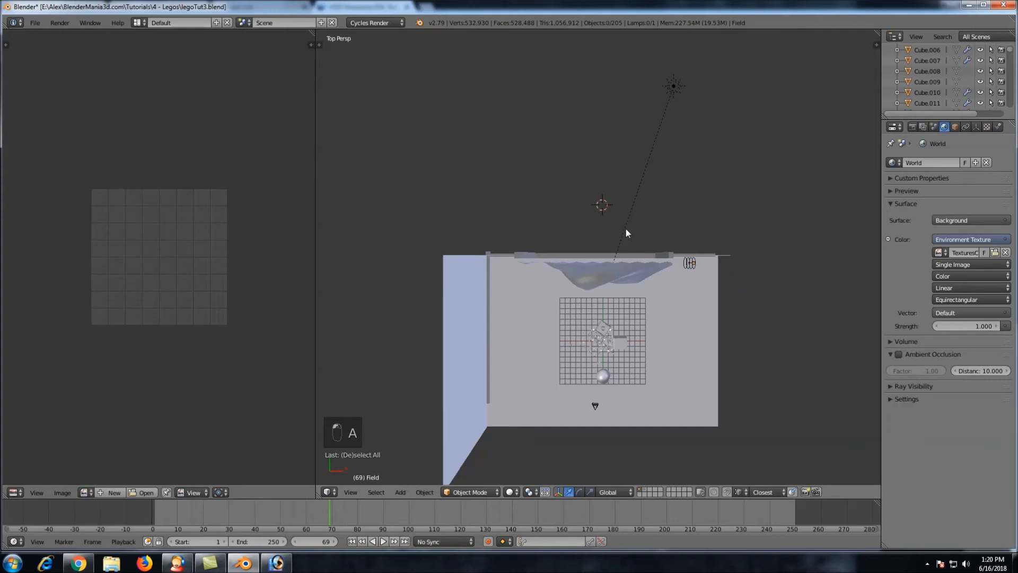
{"action": "key", "text": "shift+a"}
{"action": "mouse_move", "coordinate": [604, 85]}
{"action": "left_click", "coordinate": [676, 85]}
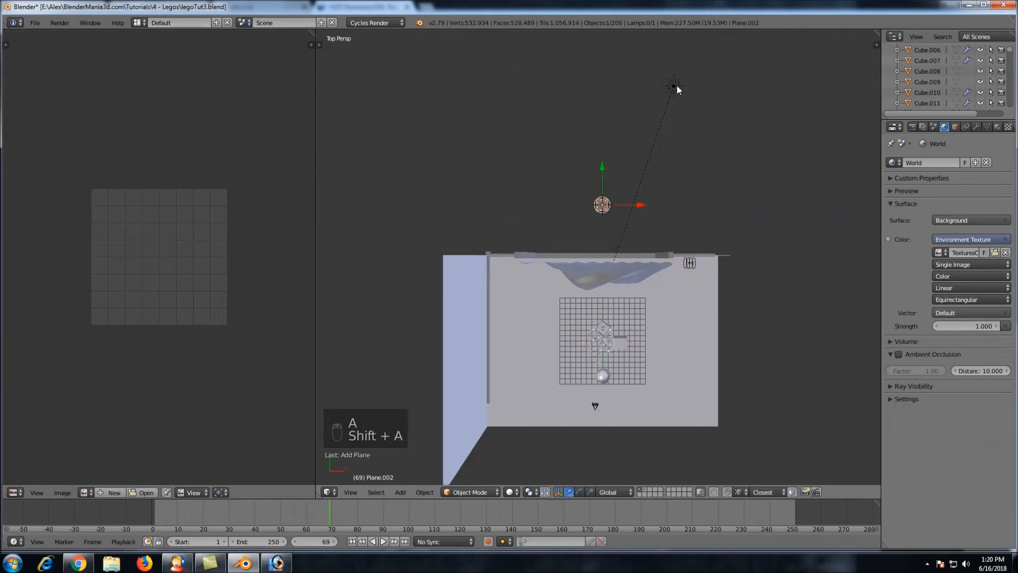
{"action": "key", "text": "s"}
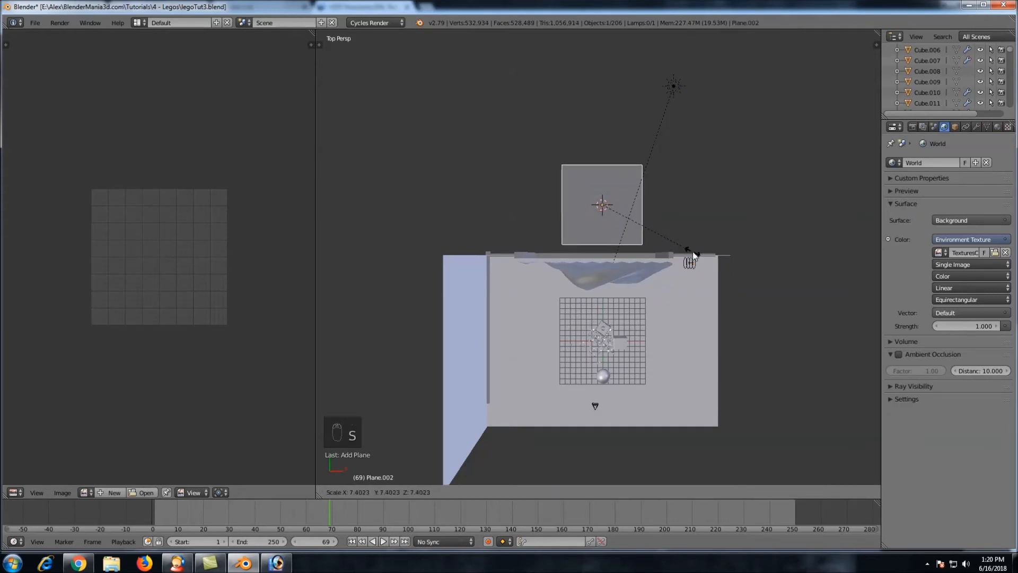
{"action": "left_click", "coordinate": [692, 252]}
Give the plane a new material with a Principled BSDF surface
{"action": "left_click", "coordinate": [997, 127]}
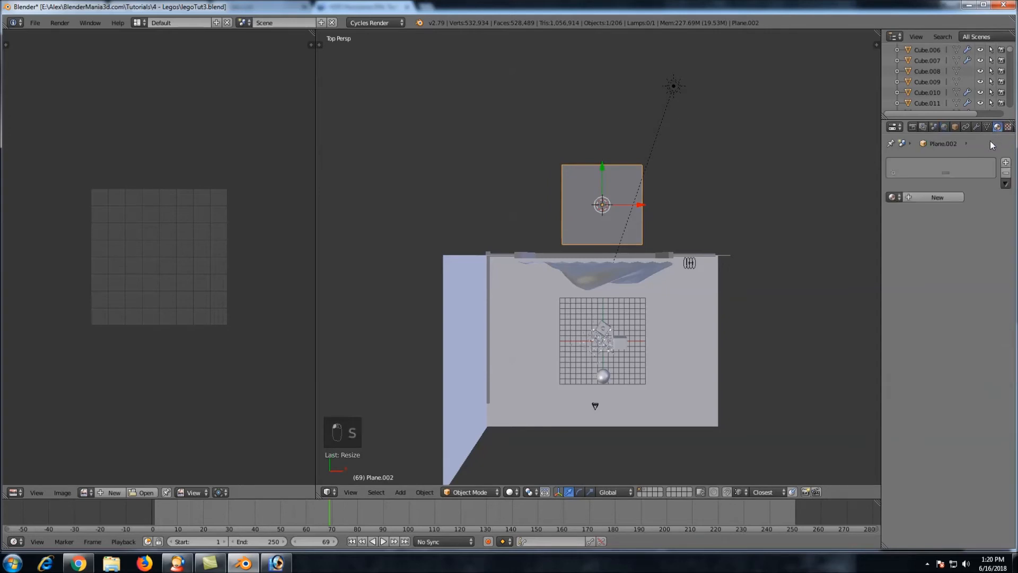
{"action": "left_click", "coordinate": [948, 196]}
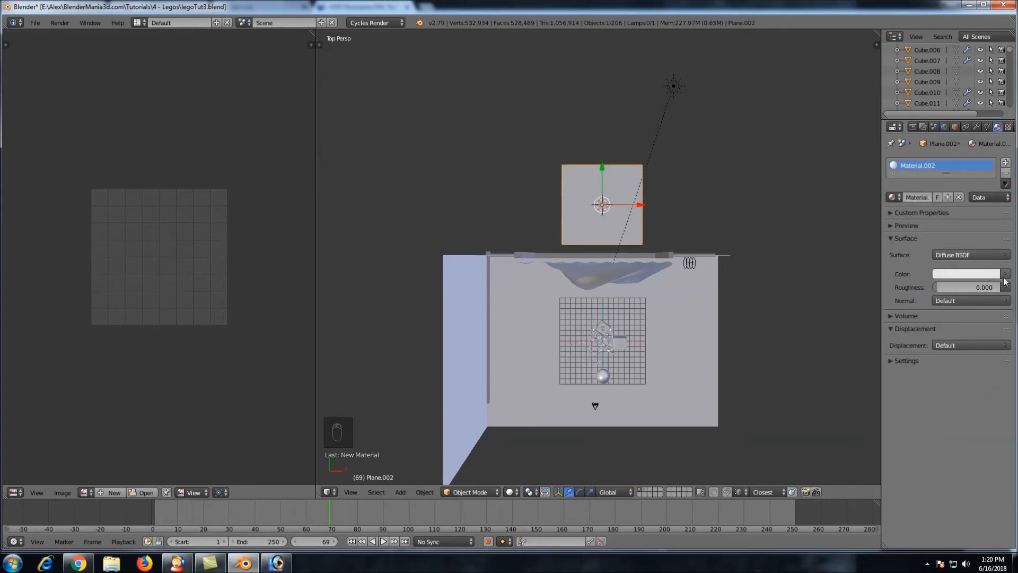
{"action": "left_click", "coordinate": [972, 254]}
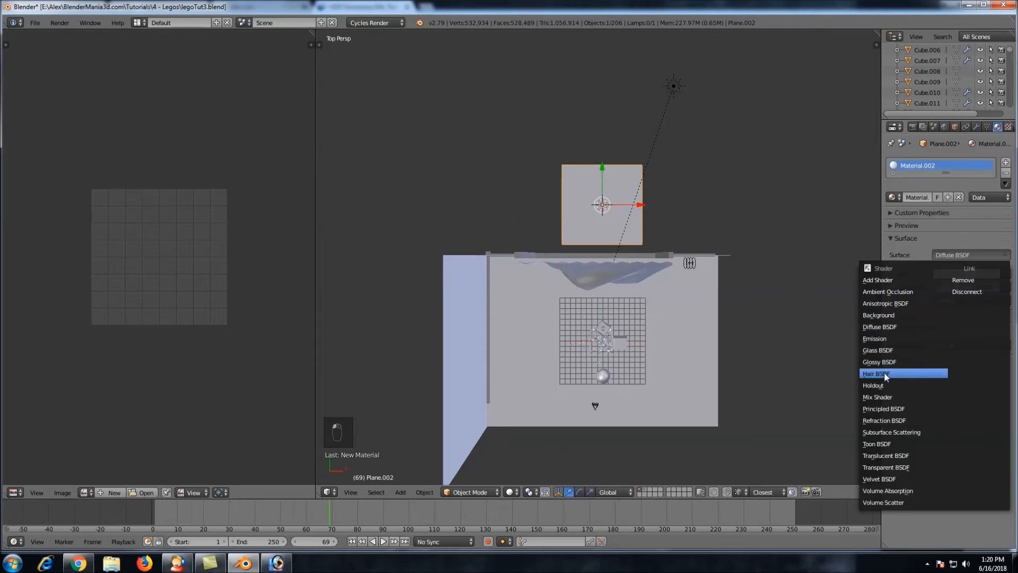
{"action": "left_click", "coordinate": [880, 409]}
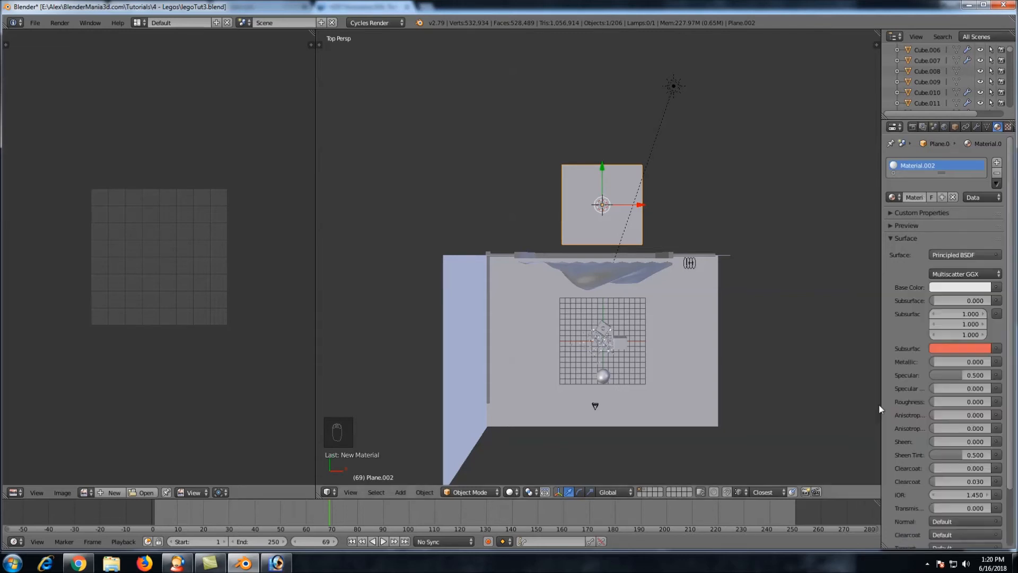
Use an Image Texture for the plane's base color with the already loaded TexturesCom_HDRPanorama004_park_hdri_sphere_tone_S.jpg
{"action": "left_click", "coordinate": [996, 288]}
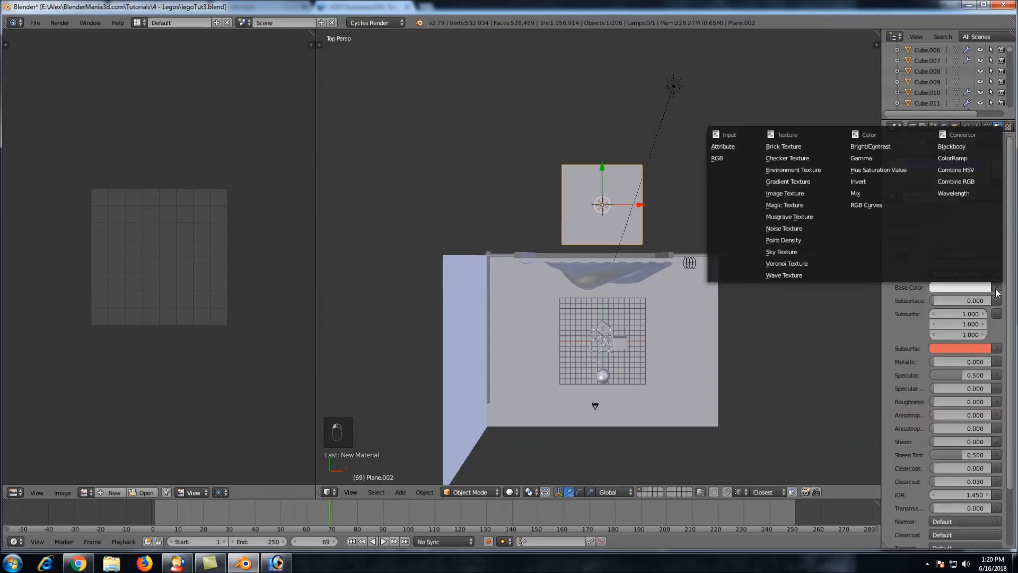
{"action": "left_click", "coordinate": [806, 192]}
{"action": "left_click", "coordinate": [936, 300]}
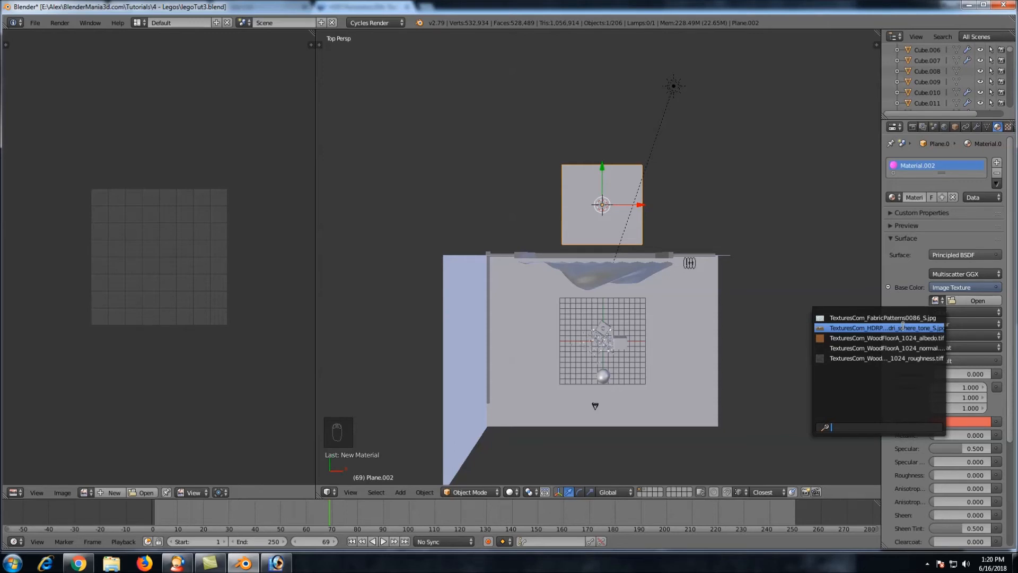
{"action": "left_click", "coordinate": [903, 326]}
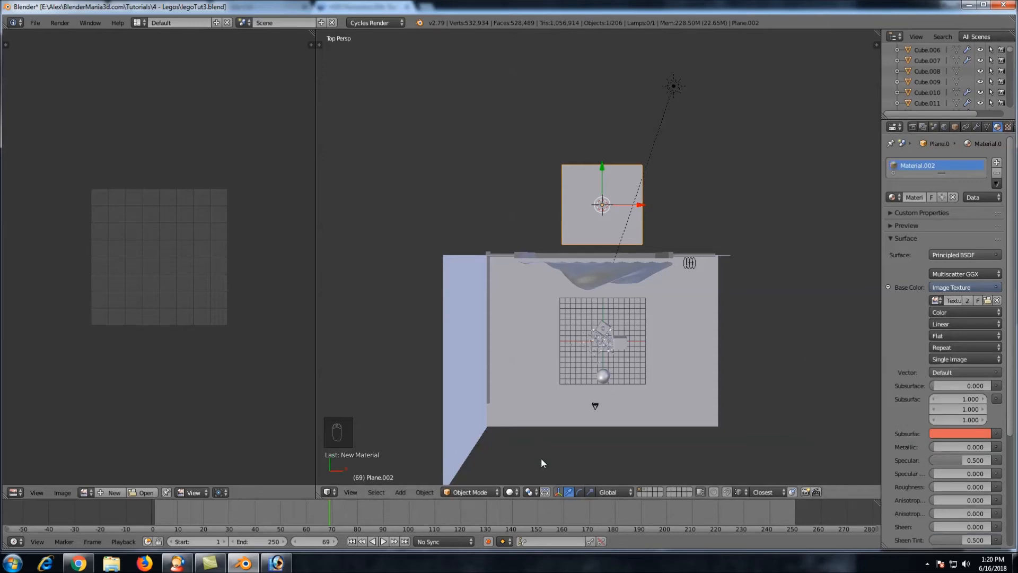
Display the 3D view in Texture shading and unwrap the plane in Edit Mode
{"action": "left_click", "coordinate": [512, 492]}
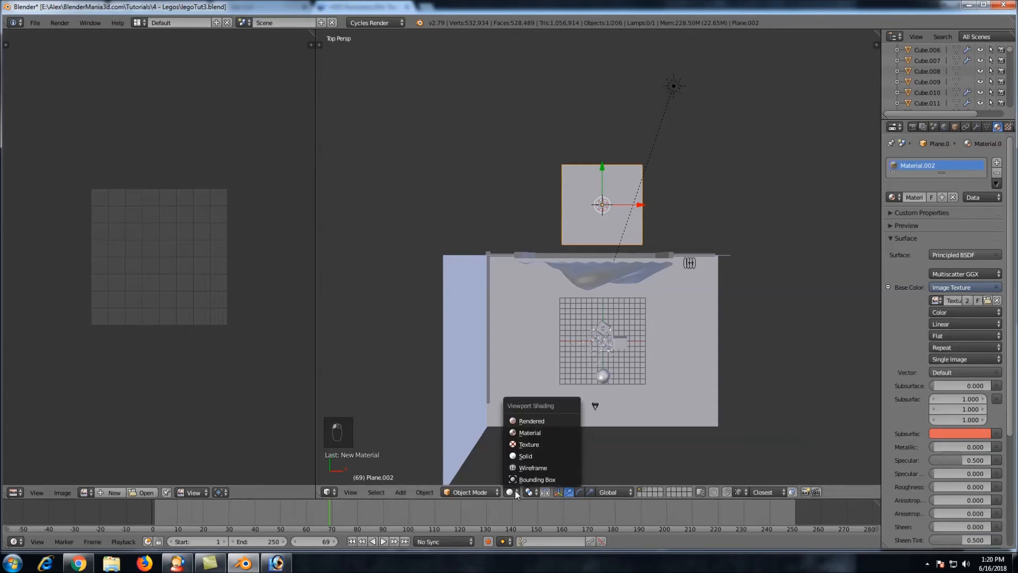
{"action": "left_click", "coordinate": [532, 445]}
{"action": "key", "text": "Tab"}
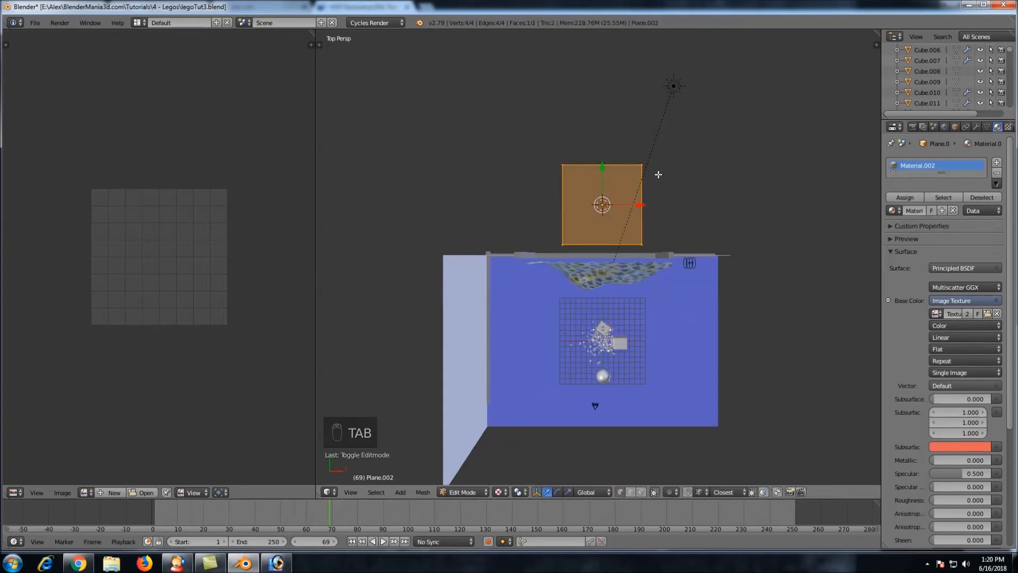
{"action": "key", "text": "u"}
{"action": "left_click", "coordinate": [658, 174]}
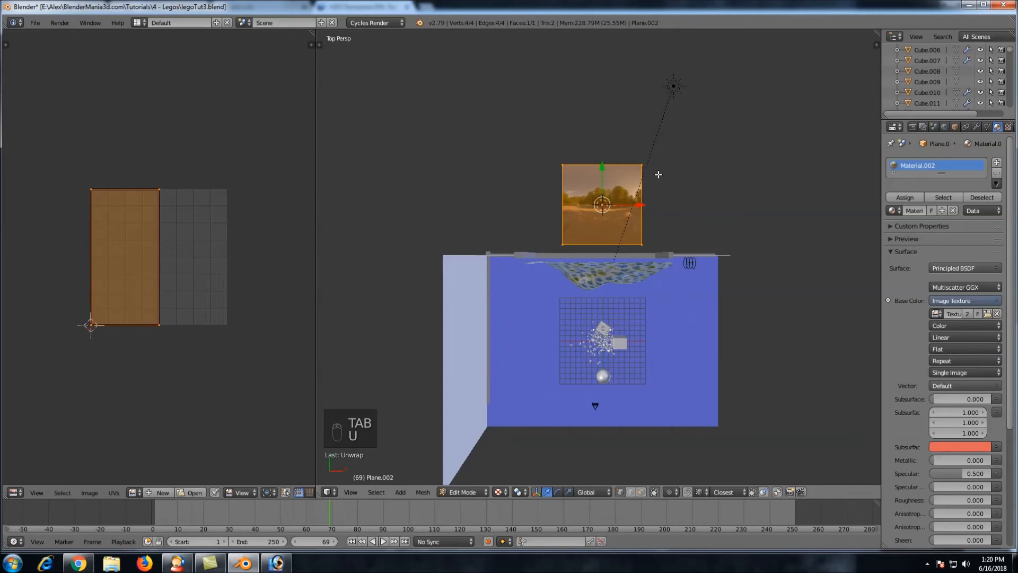
Show the park panorama image behind the plane's UV layout in the UV/Image Editor
{"action": "left_click", "coordinate": [136, 492]}
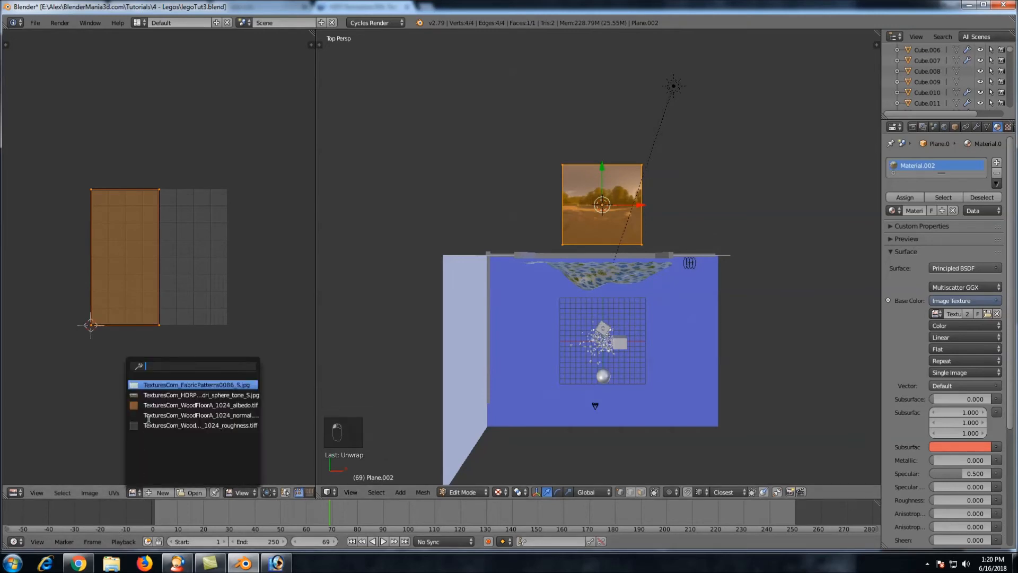
{"action": "left_click", "coordinate": [151, 396]}
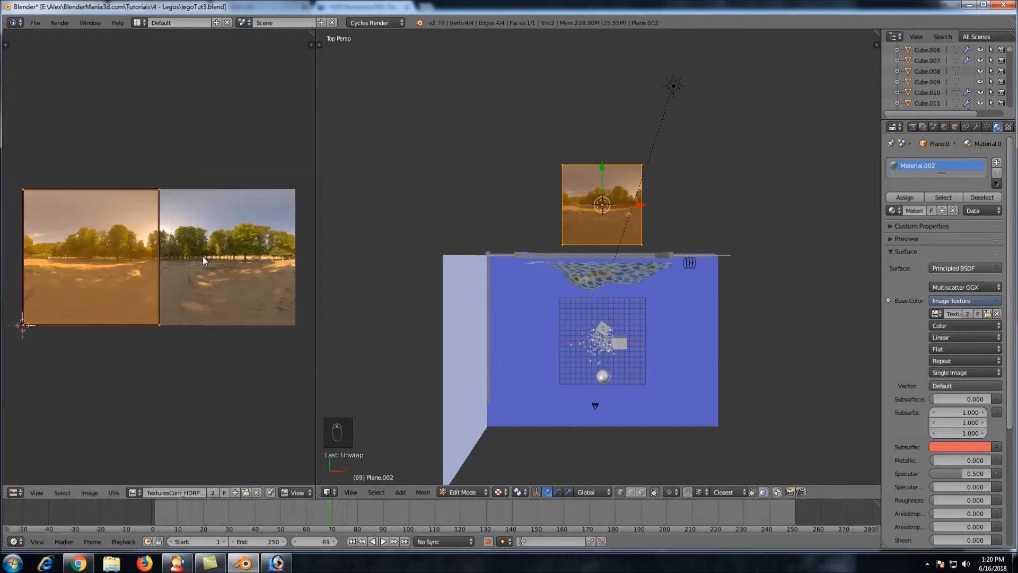
{"action": "scroll", "coordinate": [663, 218], "scroll_direction": "up", "scroll_amount": 2}
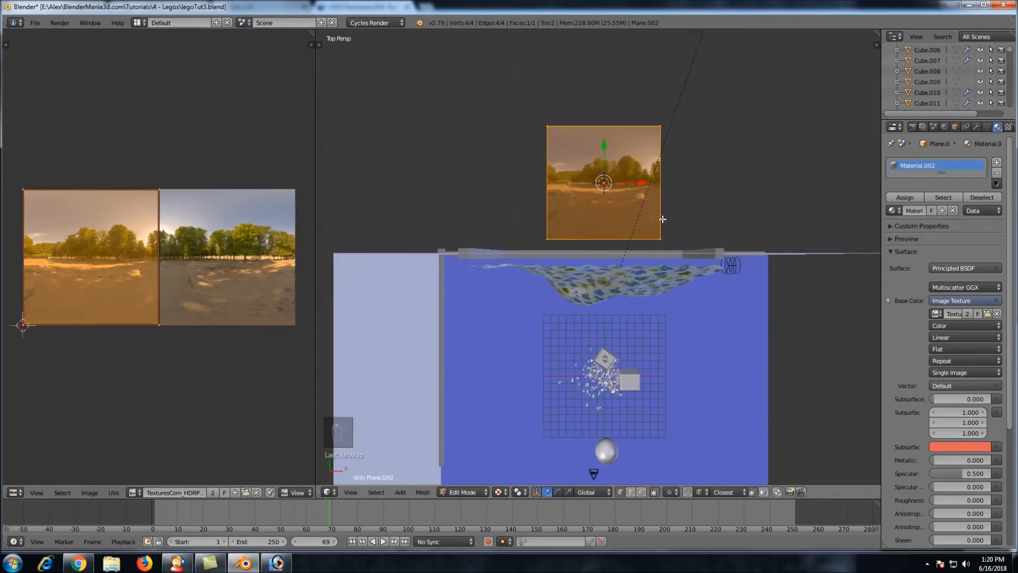
Scale up the plane in Edit Mode and stretch it along the X axis to about twice its height
{"action": "key", "text": "s"}
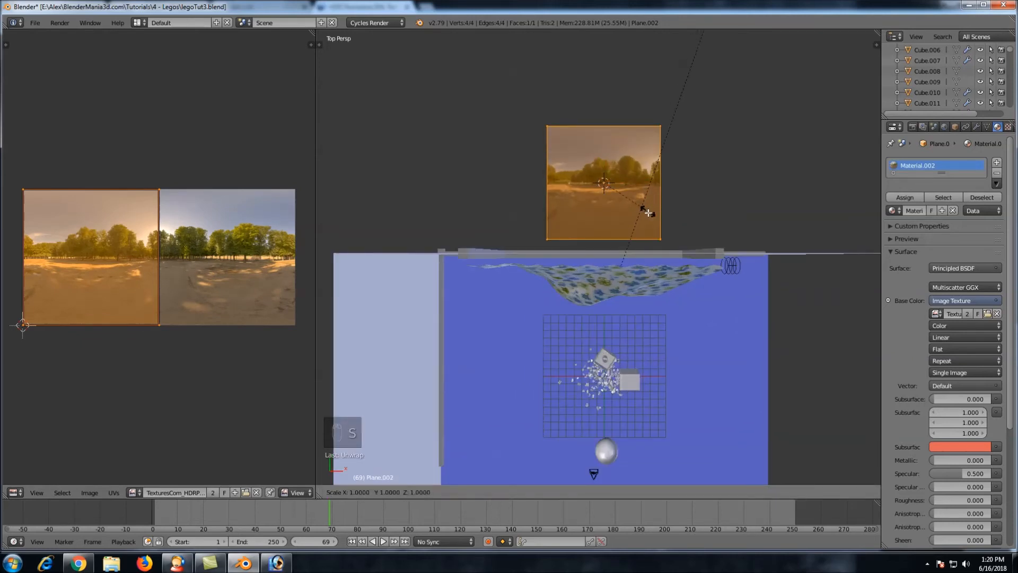
{"action": "left_click", "coordinate": [688, 229]}
{"action": "key", "text": "s"}
{"action": "key", "text": "x"}
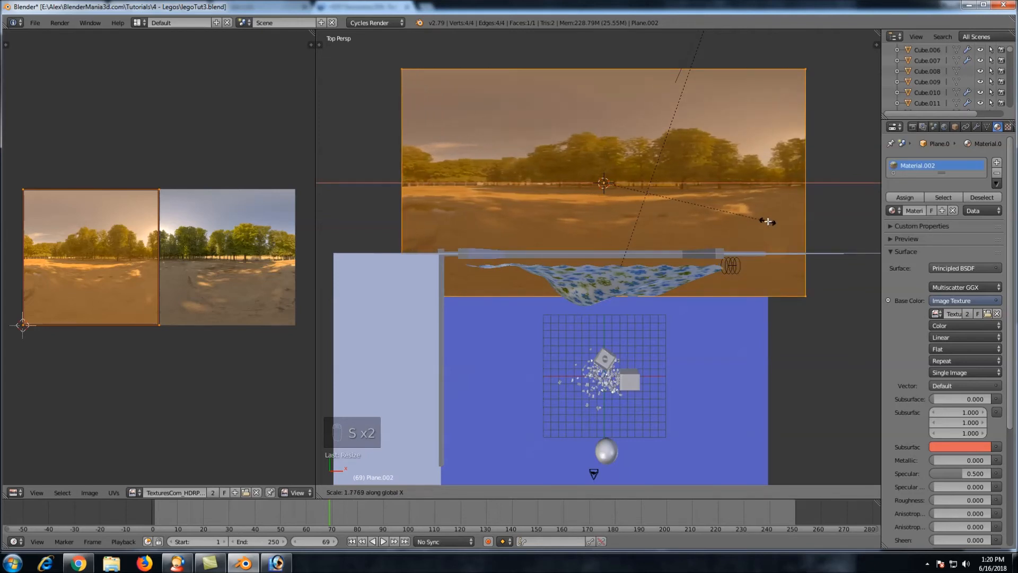
{"action": "left_click", "coordinate": [797, 228]}
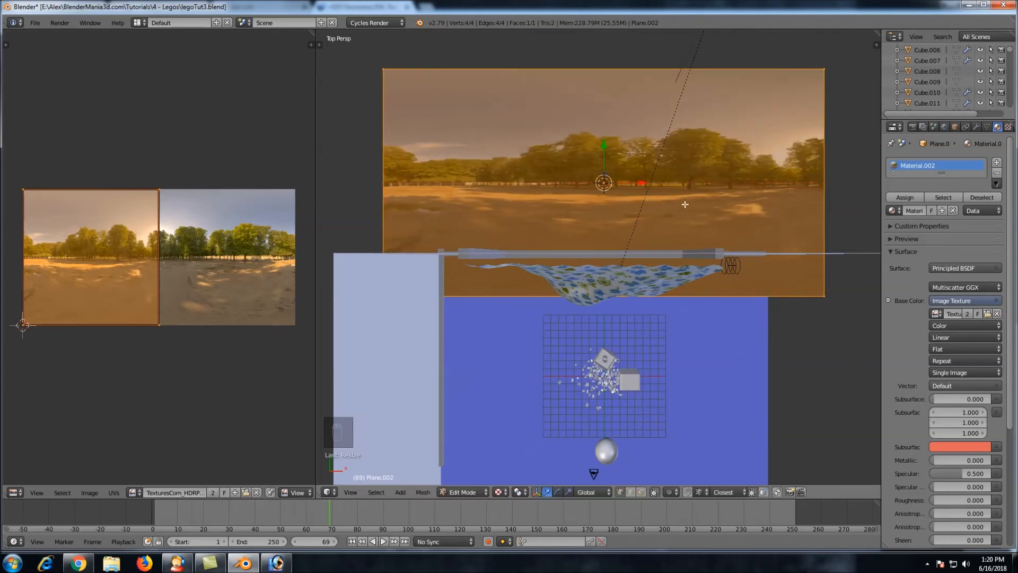
Unwrap the plane with Project From View, fit its UVs over most of the park panorama, and return to Object Mode
{"action": "key", "text": "u"}
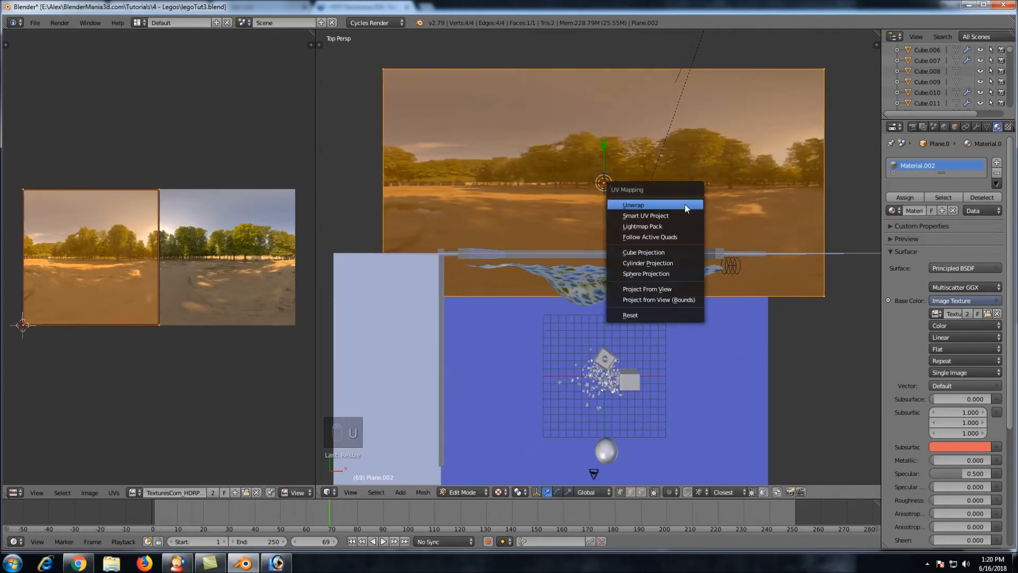
{"action": "left_click", "coordinate": [659, 289]}
{"action": "key", "text": "s"}
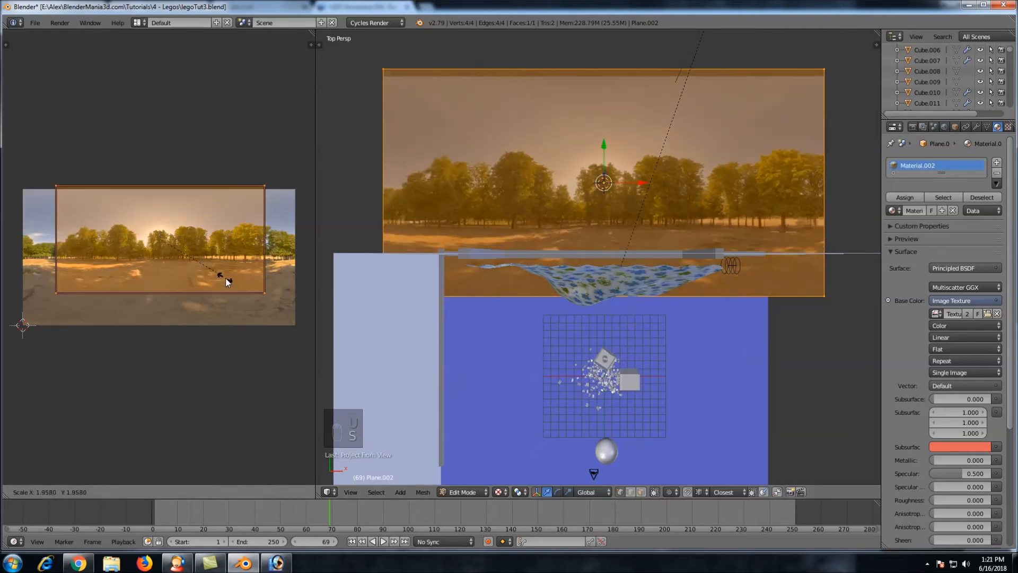
{"action": "left_click", "coordinate": [231, 294]}
{"action": "key", "text": "g"}
{"action": "left_click", "coordinate": [231, 298]}
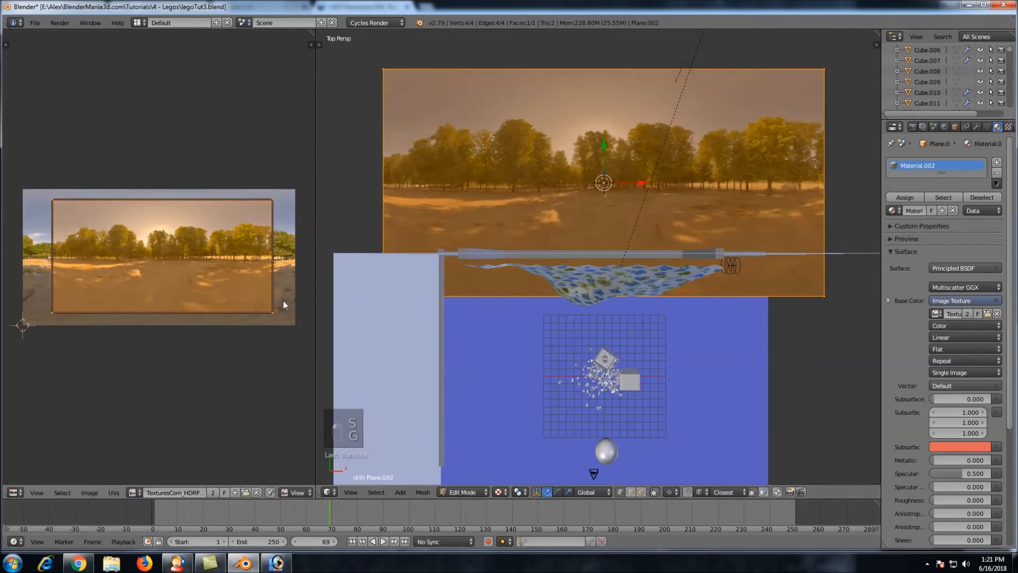
{"action": "key", "text": "s"}
{"action": "left_click", "coordinate": [298, 307]}
{"action": "key", "text": "g"}
{"action": "left_click", "coordinate": [298, 308]}
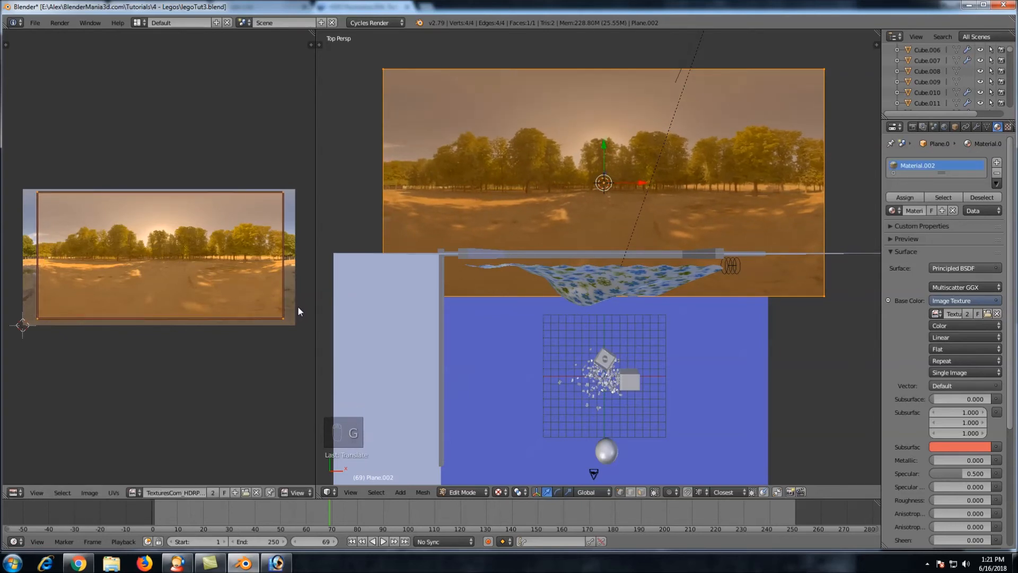
{"action": "key", "text": "Tab"}
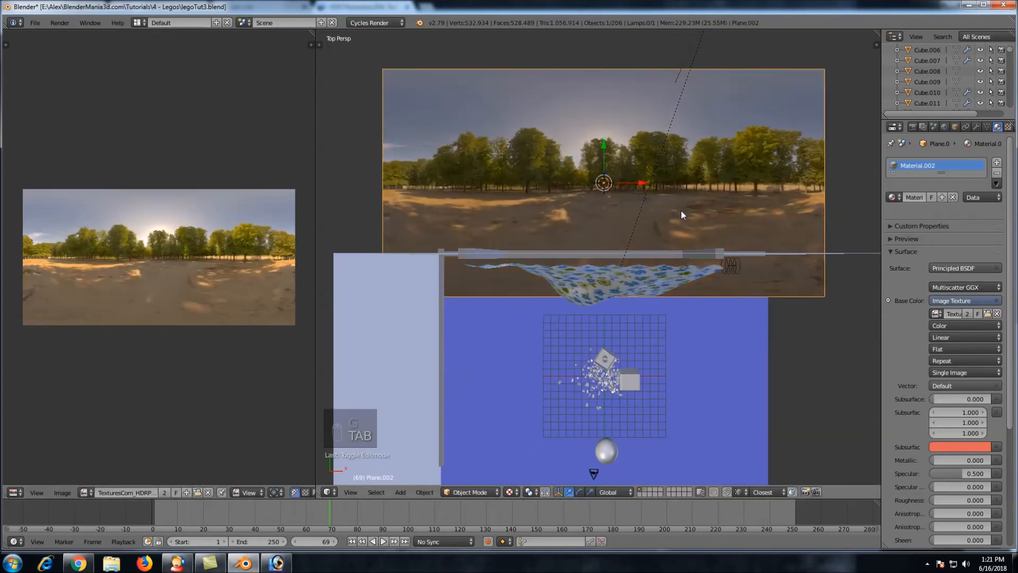
Rotate the plane 90 degrees about the X axis to stand it upright
{"action": "middle_click_drag", "start_coordinate": [768, 250], "coordinate": [695, 206]}
{"action": "key", "text": "r"}
{"action": "key", "text": "x"}
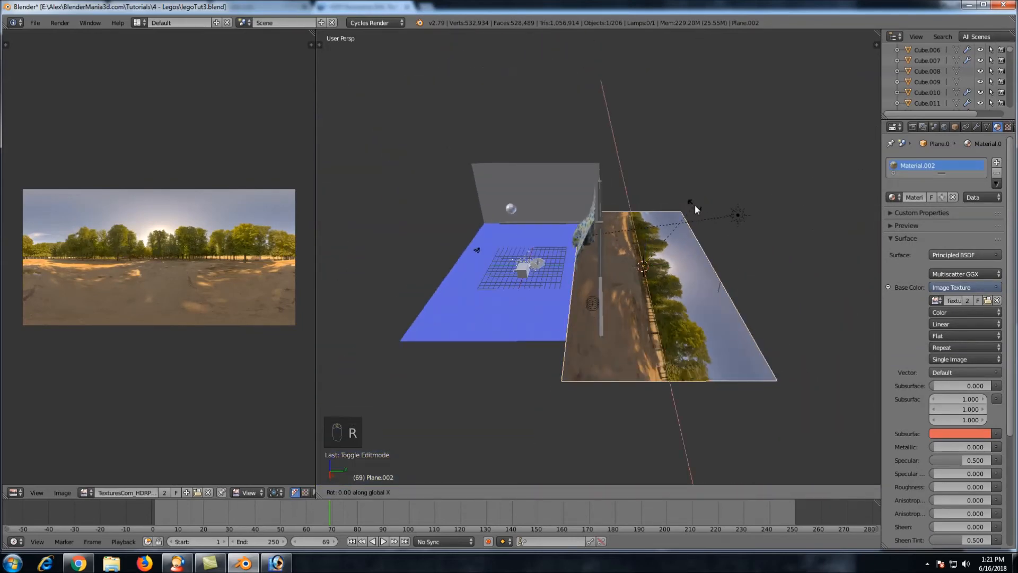
{"action": "type", "text": "90"}
{"action": "key", "text": "Return"}
Move the upright plane outward, away from the window wall and beyond the sun lamp
{"action": "middle_click_drag", "start_coordinate": [671, 272], "coordinate": [633, 259]}
{"action": "scroll", "coordinate": [596, 209], "scroll_direction": "up", "scroll_amount": 2}
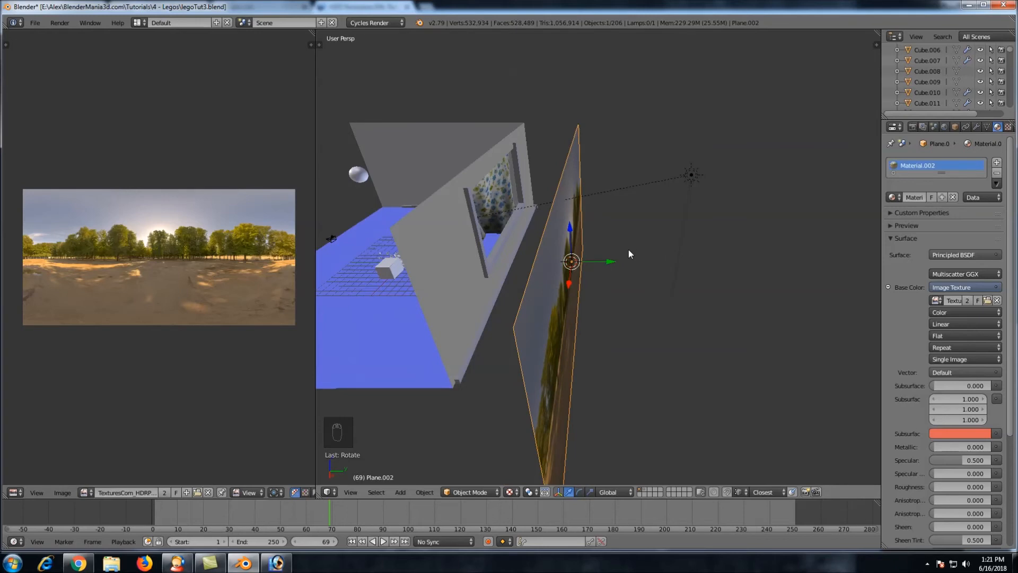
{"action": "key", "text": "g"}
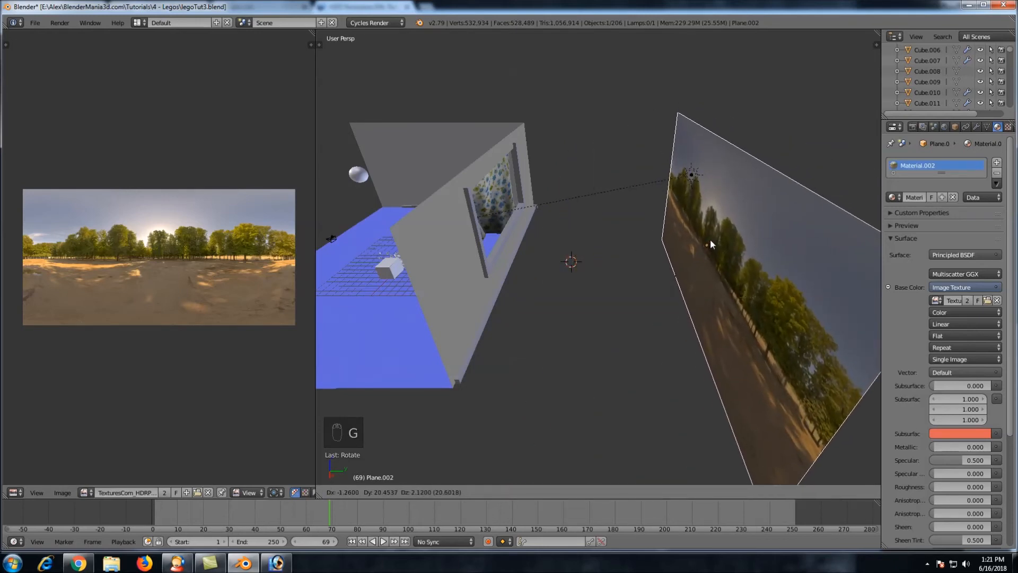
{"action": "left_click", "coordinate": [710, 238]}
Reposition the panorama plane closer to the window wall, between the window and the sun lamp
{"action": "middle_click_drag", "start_coordinate": [671, 204], "coordinate": [648, 174]}
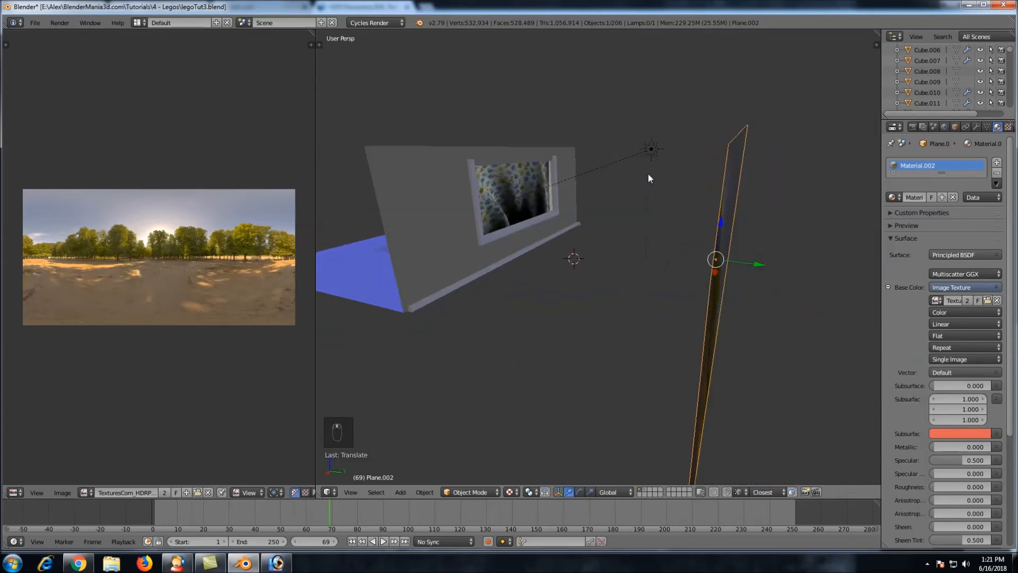
{"action": "right_click", "coordinate": [648, 150]}
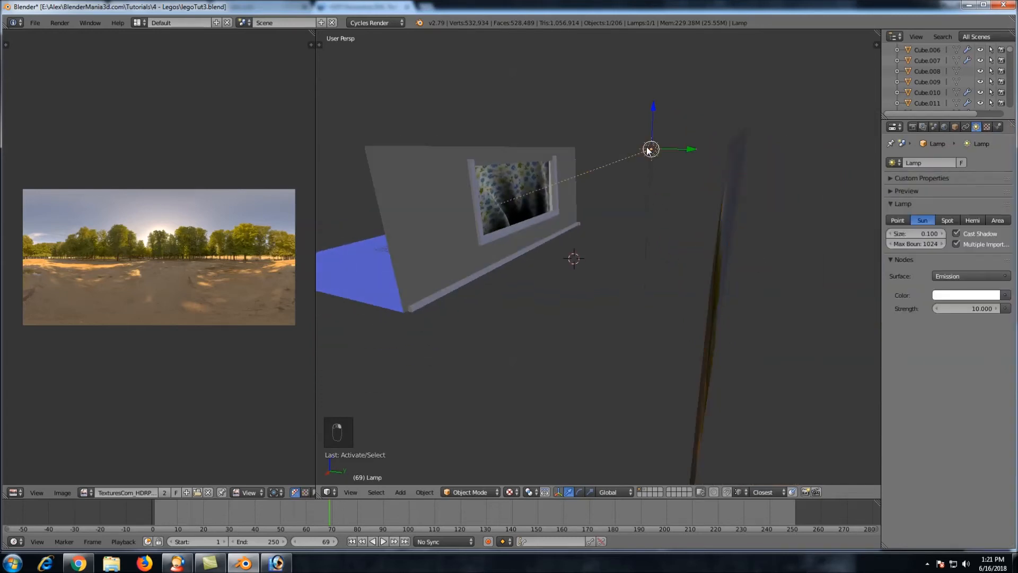
{"action": "right_click", "coordinate": [724, 208]}
{"action": "key", "text": "g"}
{"action": "left_click", "coordinate": [619, 172]}
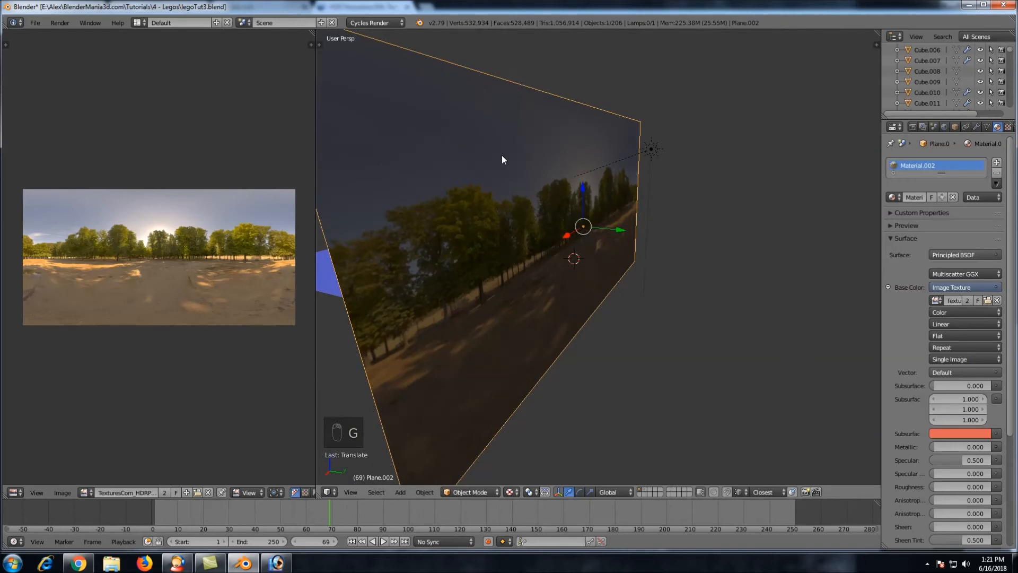
Move the panorama plane along the Y axis, farther from the window wall and behind the sun lamp
{"action": "middle_click_drag", "start_coordinate": [587, 180], "coordinate": [578, 209]}
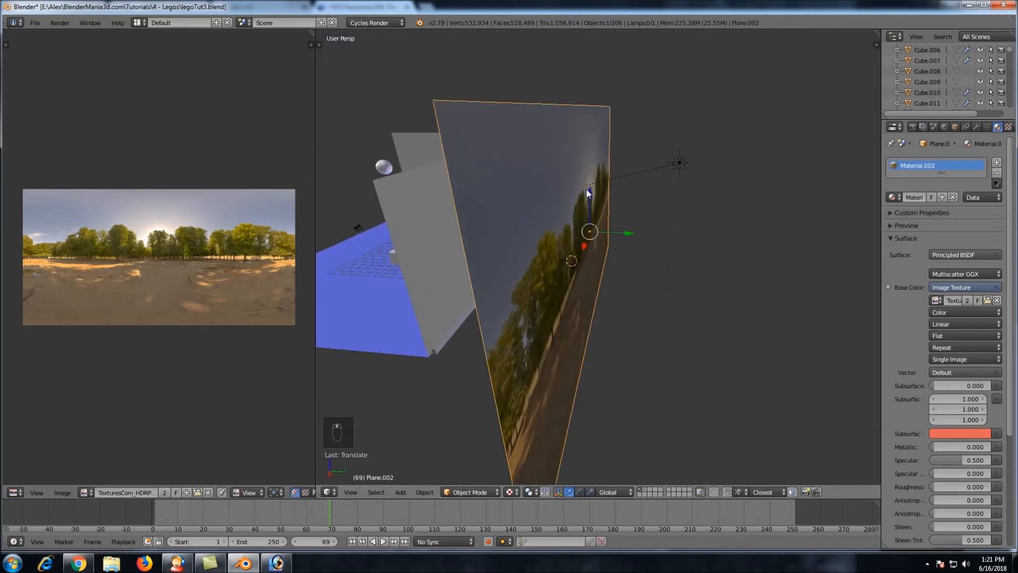
{"action": "middle_click_drag", "start_coordinate": [606, 215], "coordinate": [670, 196]}
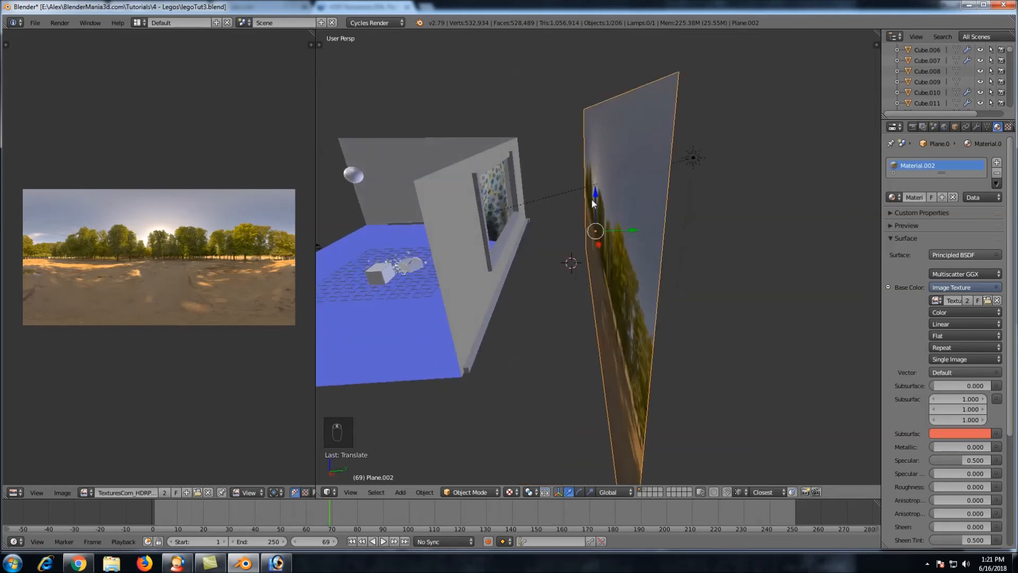
{"action": "middle_click_drag", "start_coordinate": [616, 221], "coordinate": [616, 223]}
{"action": "key", "text": "g"}
{"action": "key", "text": "y"}
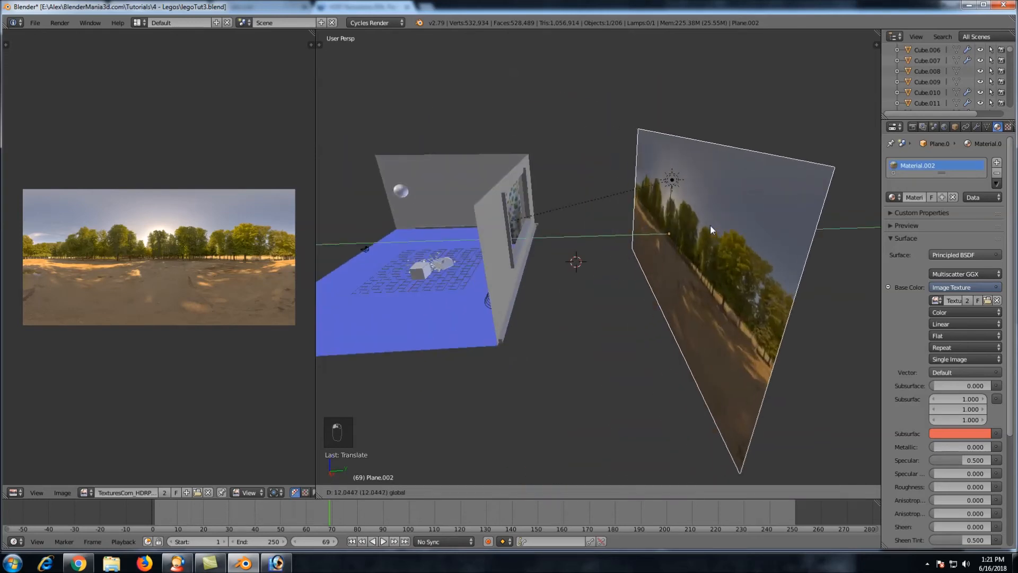
{"action": "left_click", "coordinate": [720, 224]}
In the camera view, shift the panorama plane so the trees and ground fill the window gap beside the curtain
{"action": "middle_click_drag", "start_coordinate": [720, 223], "coordinate": [720, 197]}
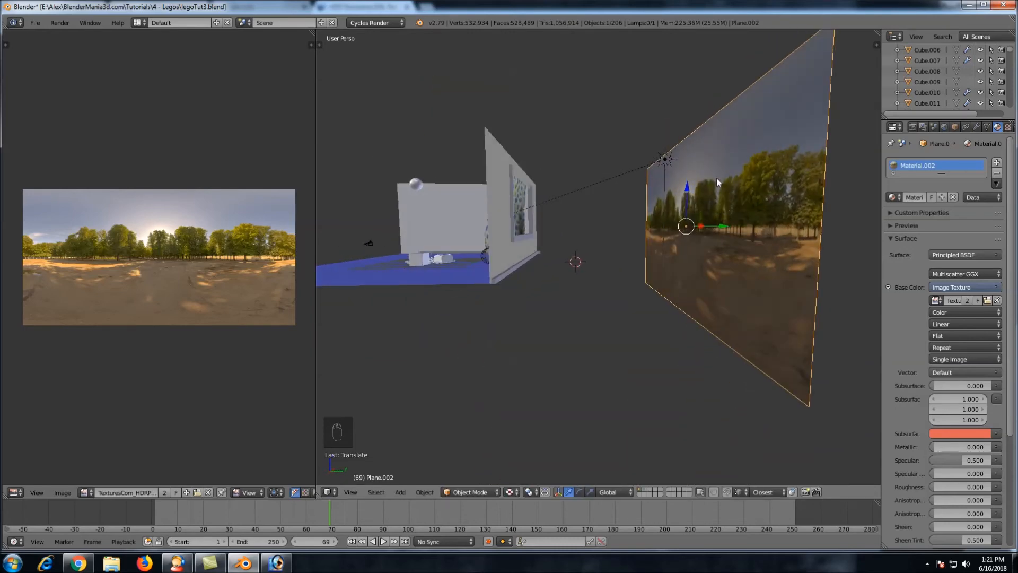
{"action": "key", "text": "KP_0"}
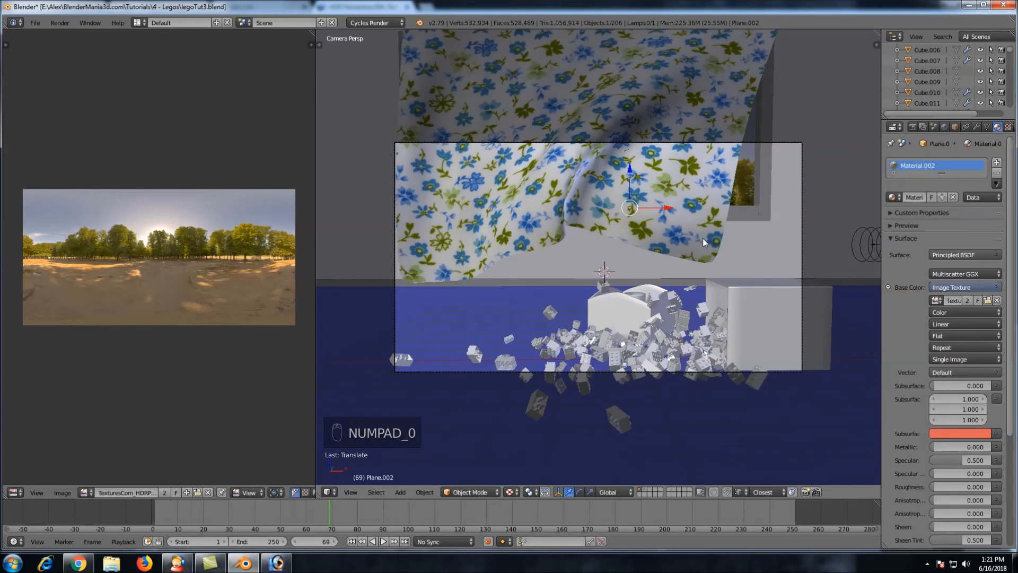
{"action": "key", "text": "g"}
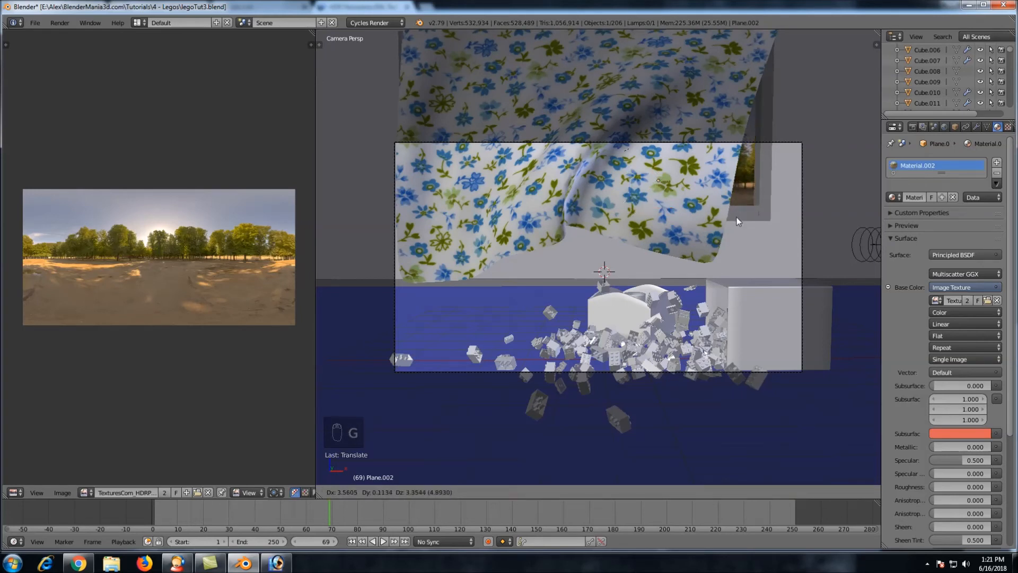
{"action": "left_click", "coordinate": [748, 197]}
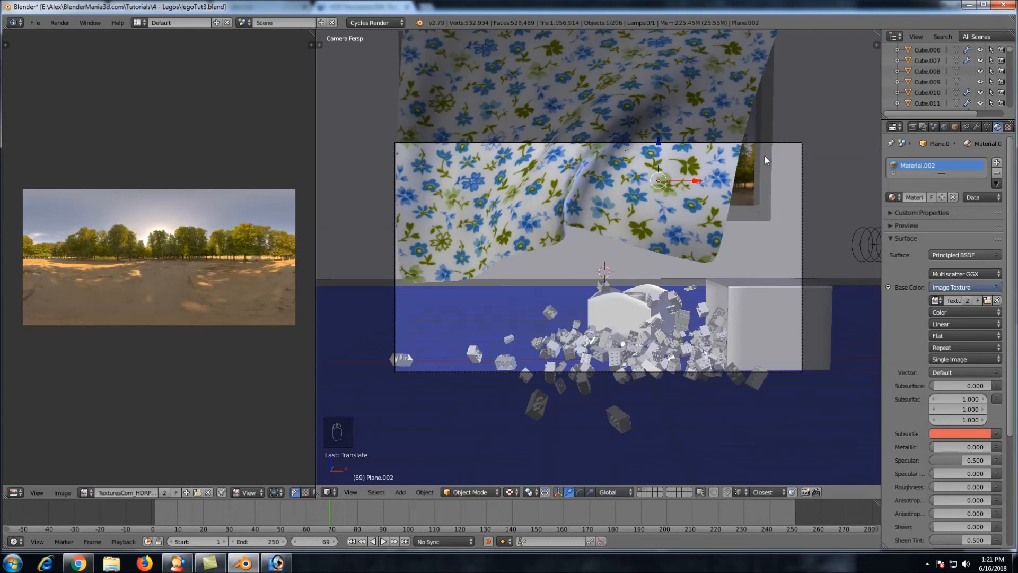
{"action": "key", "text": "g"}
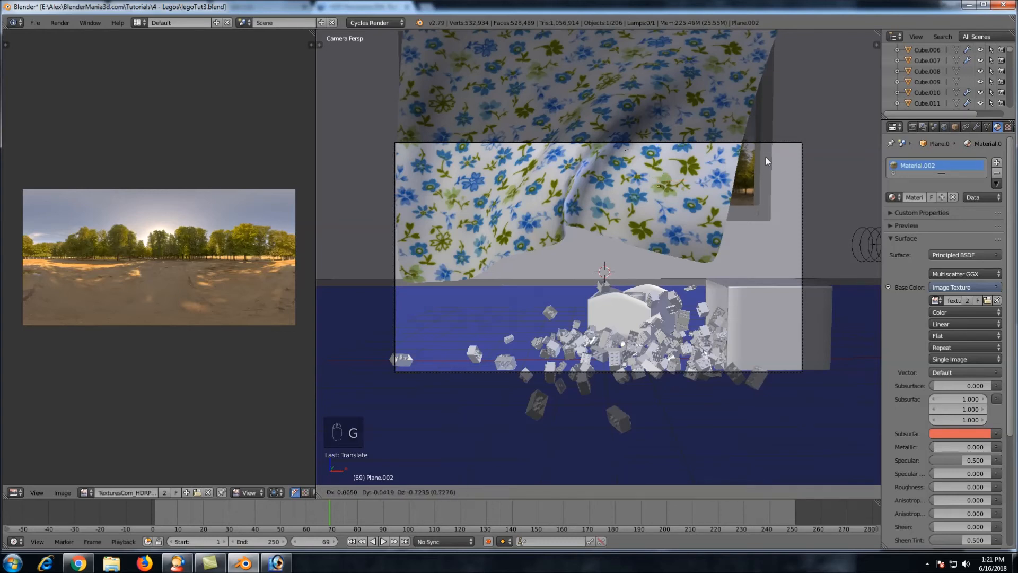
{"action": "left_click", "coordinate": [769, 188]}
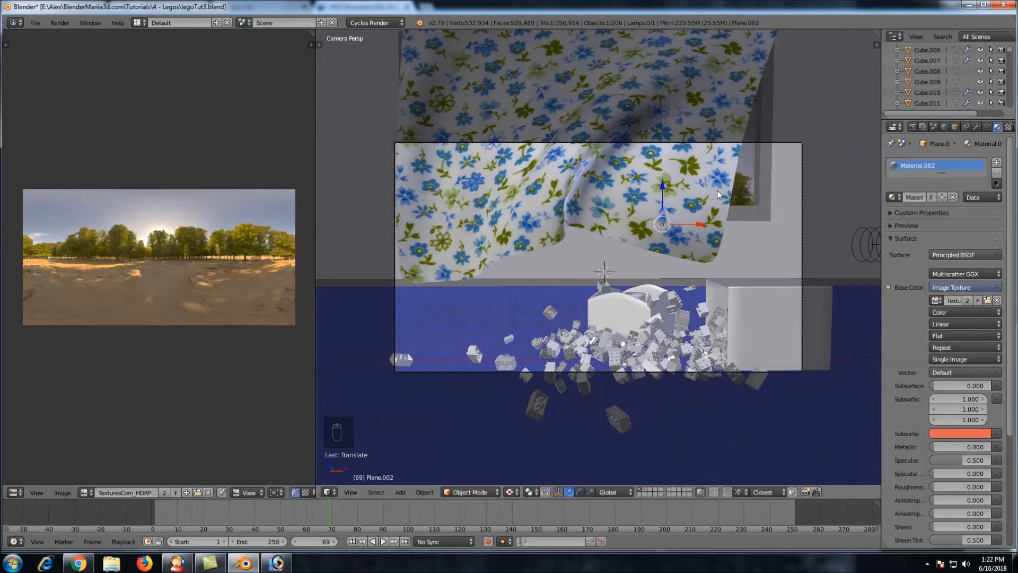
{"action": "key", "text": "g"}
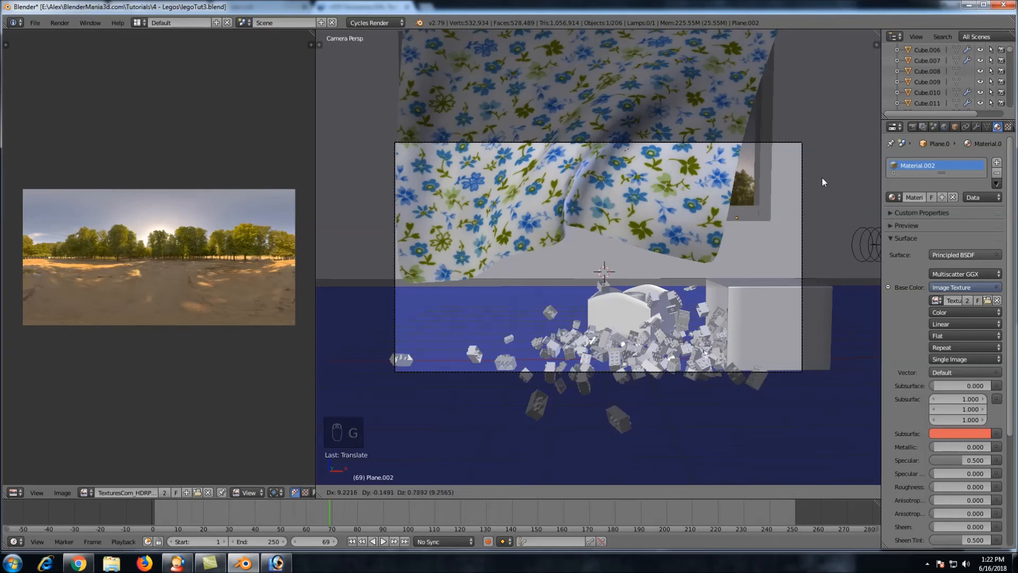
{"action": "left_click", "coordinate": [801, 167]}
{"action": "key", "text": "g"}
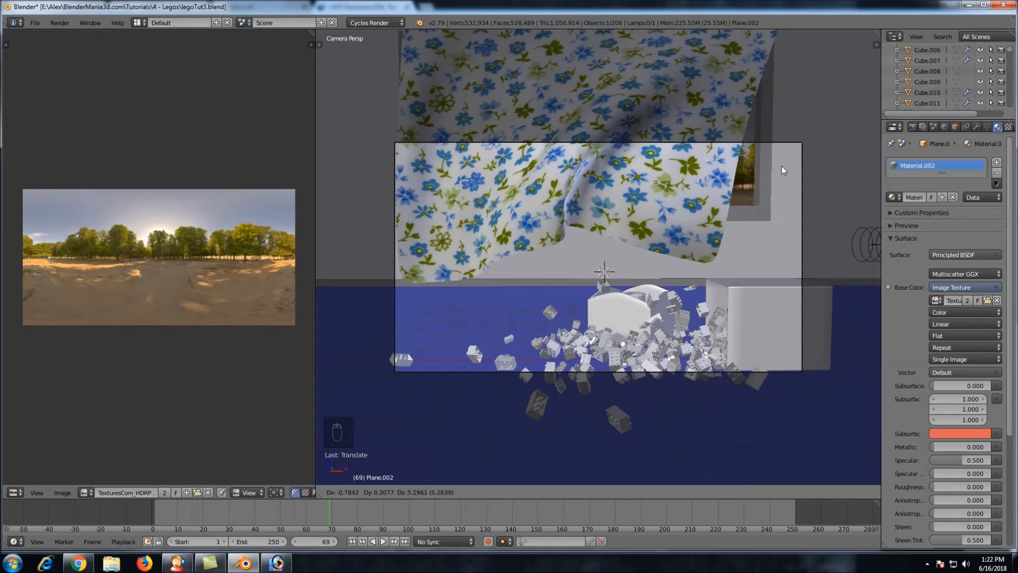
{"action": "left_click", "coordinate": [782, 167]}
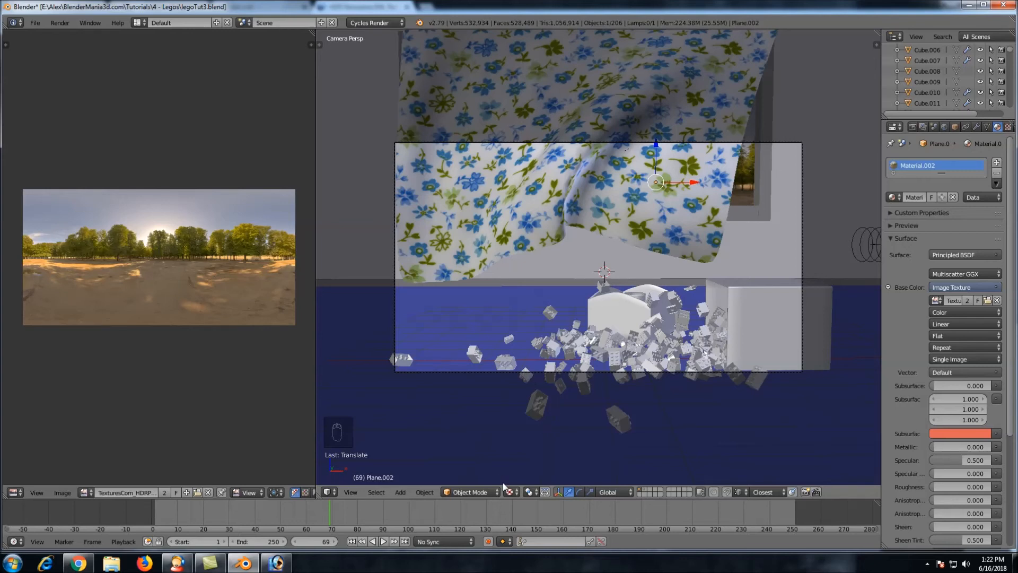
Display the camera view in Rendered shading
{"action": "left_click", "coordinate": [513, 492]}
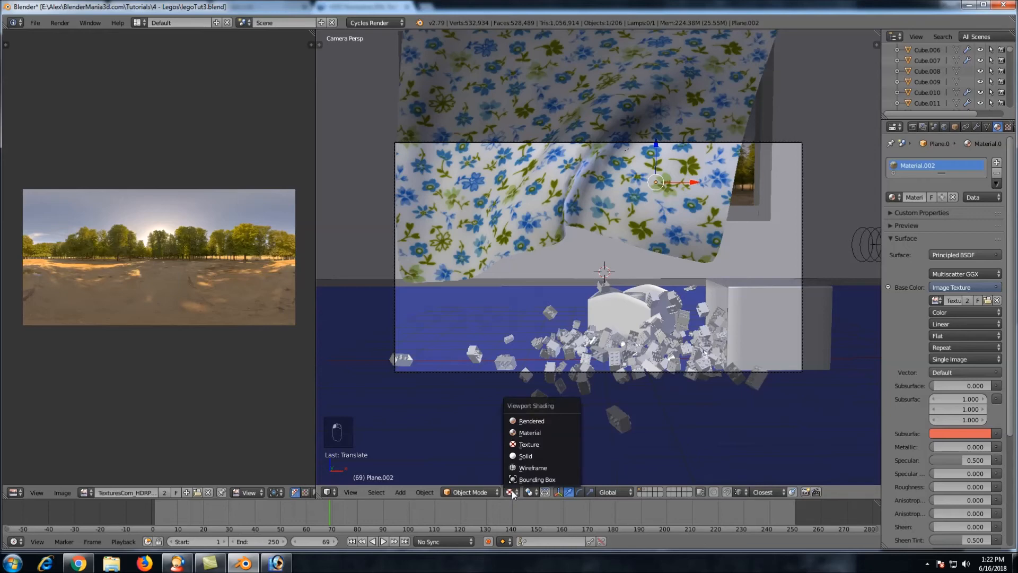
{"action": "left_click", "coordinate": [529, 421]}
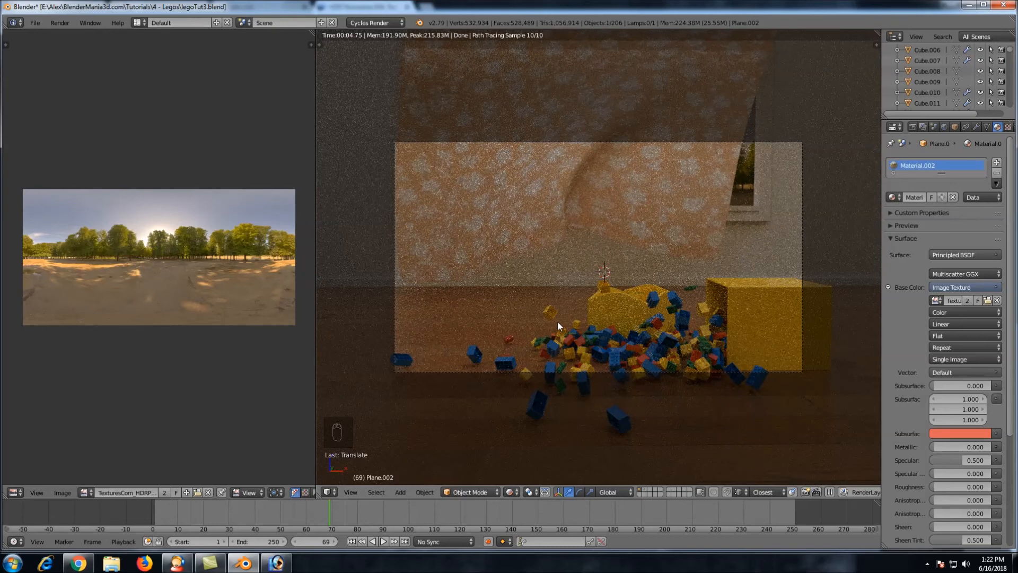
Delete the panorama plane to compare the rendered lighting without it, and undo the deletion
{"action": "key", "text": "x"}
{"action": "left_click", "coordinate": [708, 216]}
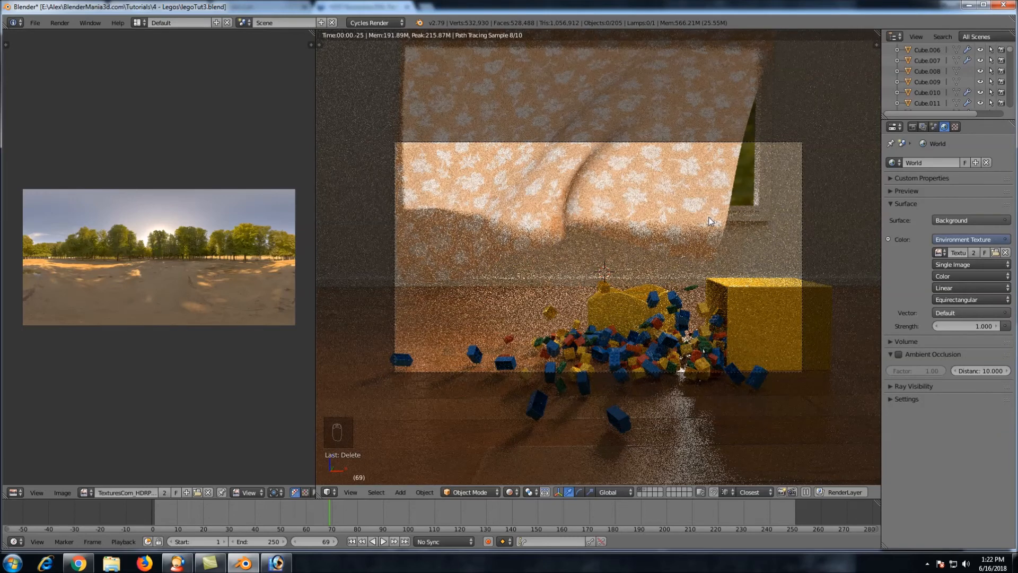
{"action": "key", "text": "ctrl+z"}
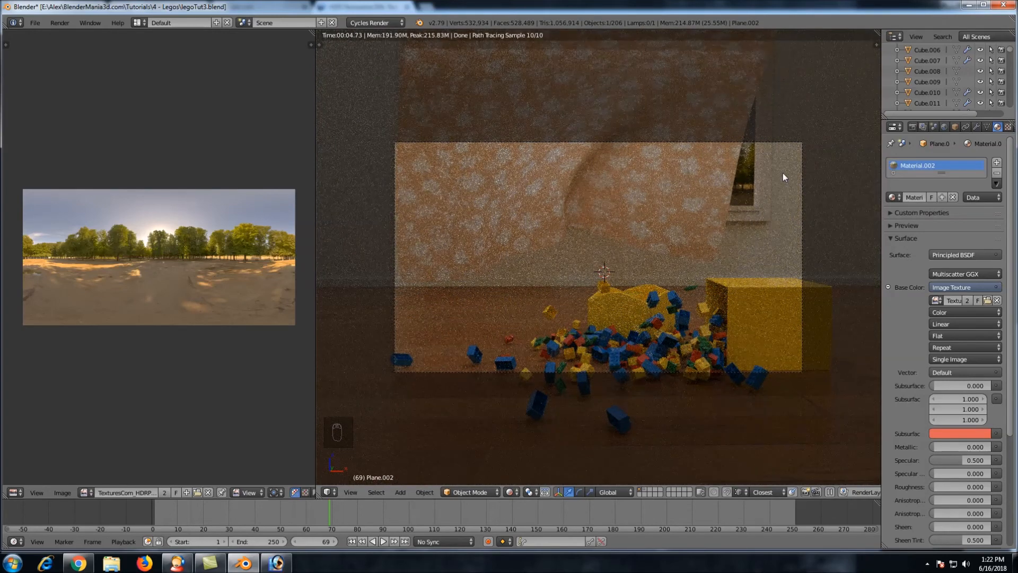
Return to the camera view and turn the image editor area into a 3D View showing the room, lamp and panorama plane from the side
{"action": "middle_click_drag", "start_coordinate": [791, 173], "coordinate": [740, 197]}
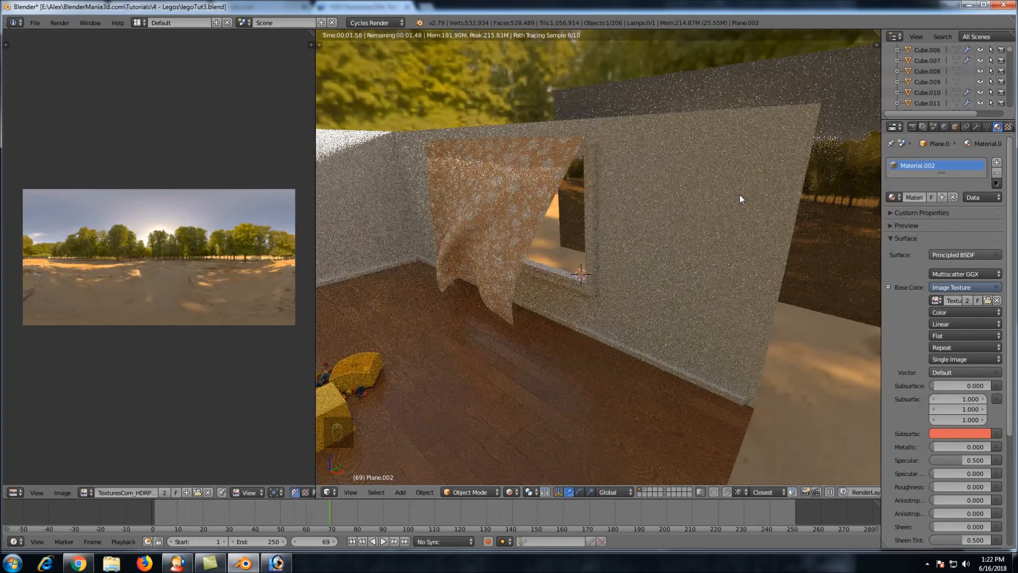
{"action": "key", "text": "KP_0"}
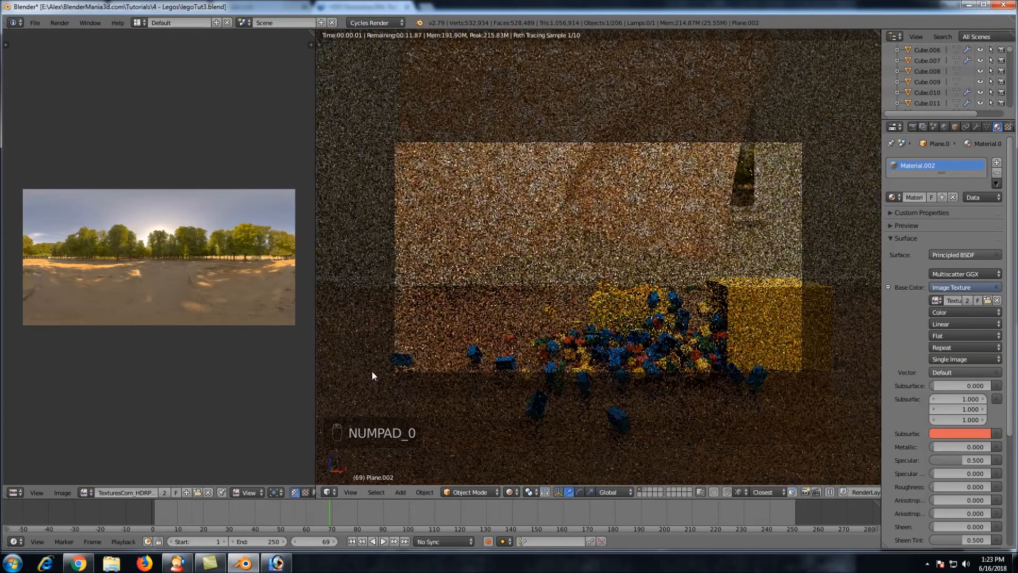
{"action": "left_click", "coordinate": [20, 492]}
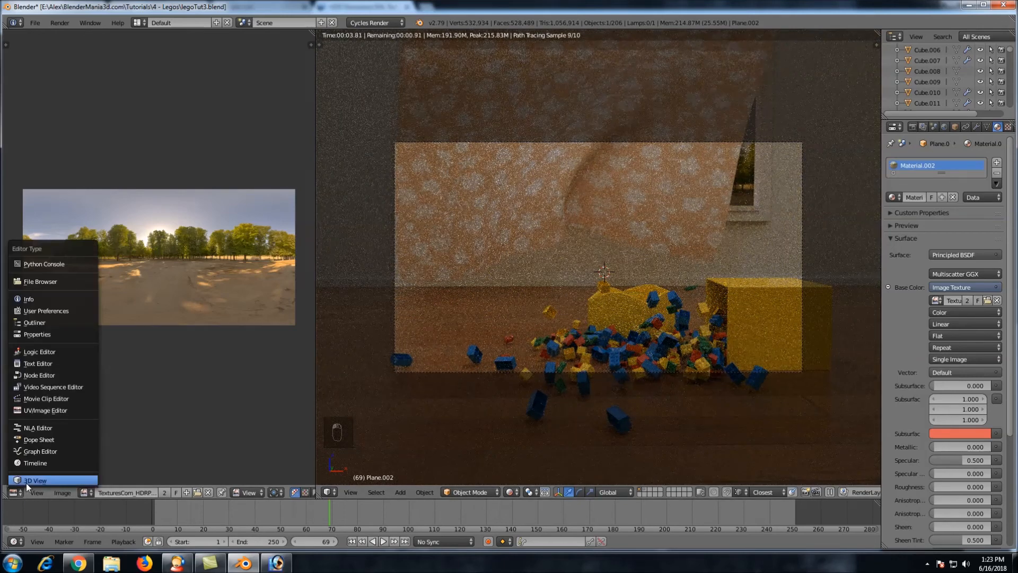
{"action": "left_click", "coordinate": [26, 482]}
{"action": "middle_click_drag", "start_coordinate": [236, 212], "coordinate": [192, 186]}
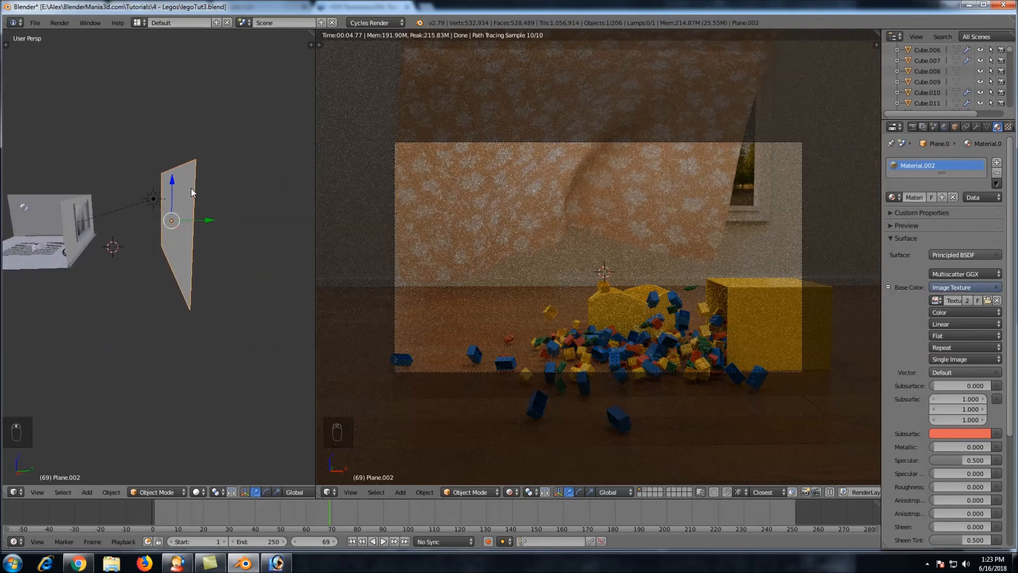
{"action": "key", "text": "g"}
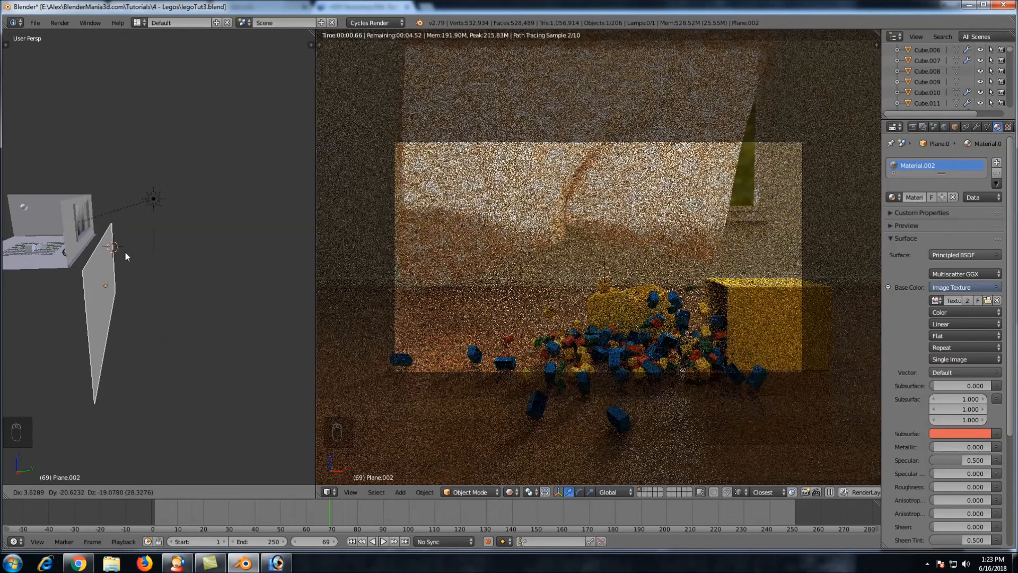
{"action": "right_click", "coordinate": [125, 250]}
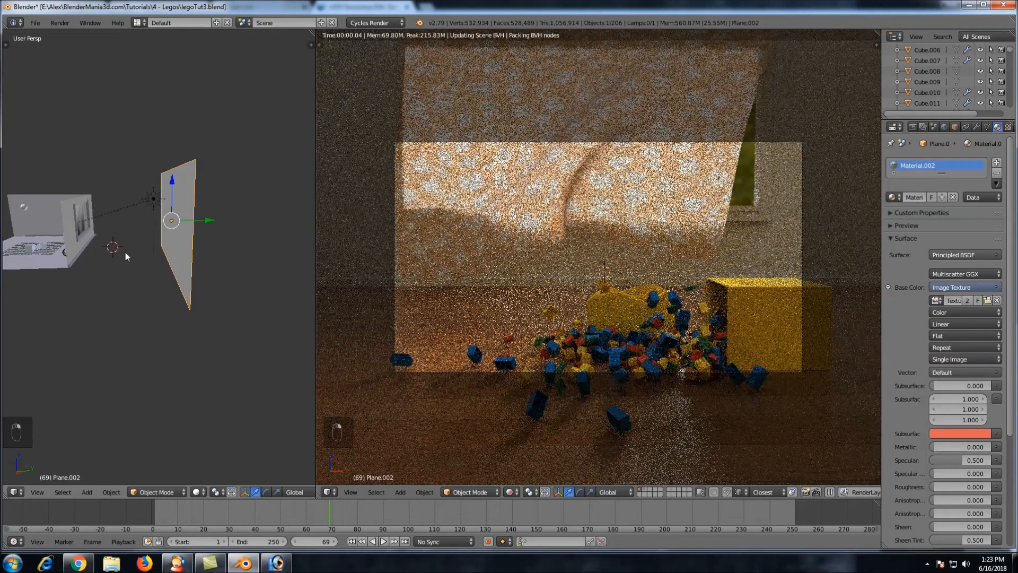
Raise the sun lamp along the Z axis and rotate it about 25 degrees so it shines down more steeply through the window
{"action": "right_click", "coordinate": [154, 200]}
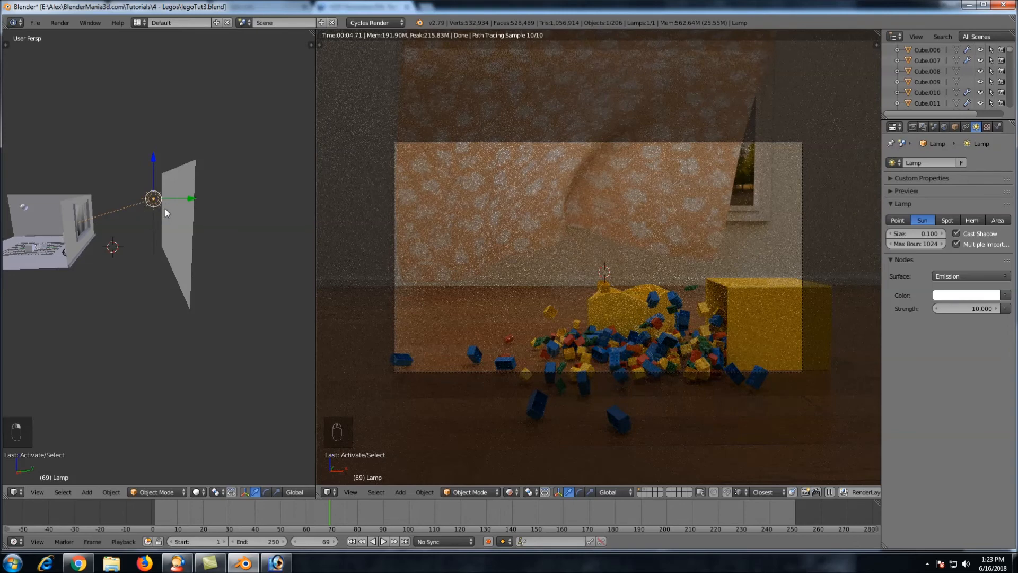
{"action": "key", "text": "g"}
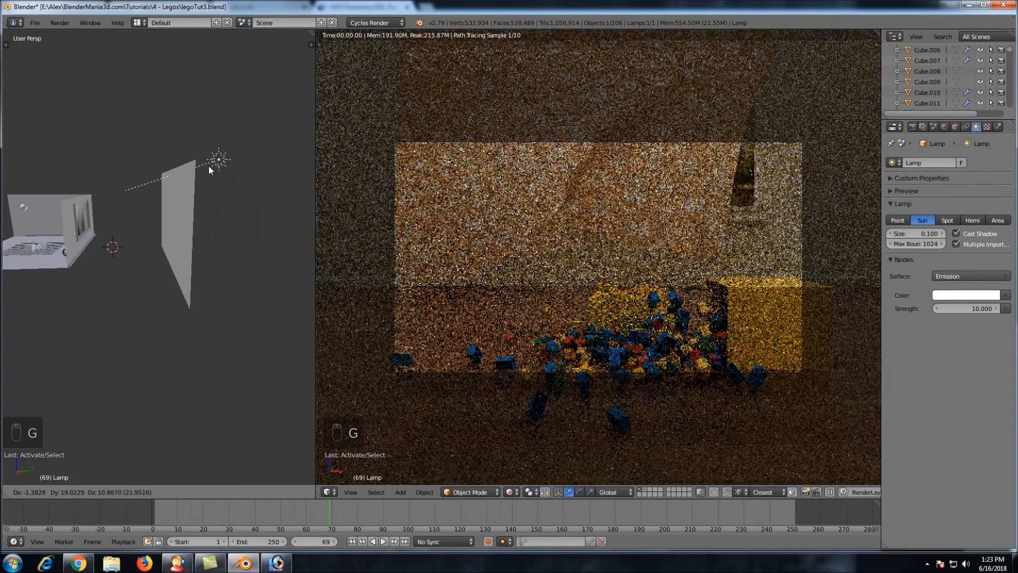
{"action": "right_click", "coordinate": [208, 165]}
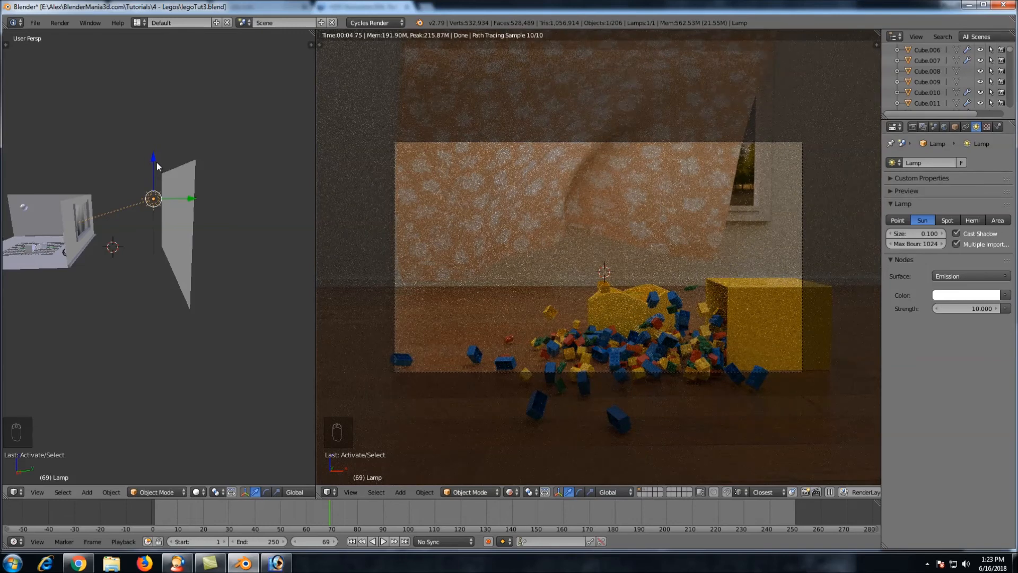
{"action": "left_click_drag", "start_coordinate": [157, 163], "coordinate": [157, 105]}
{"action": "key", "text": "r"}
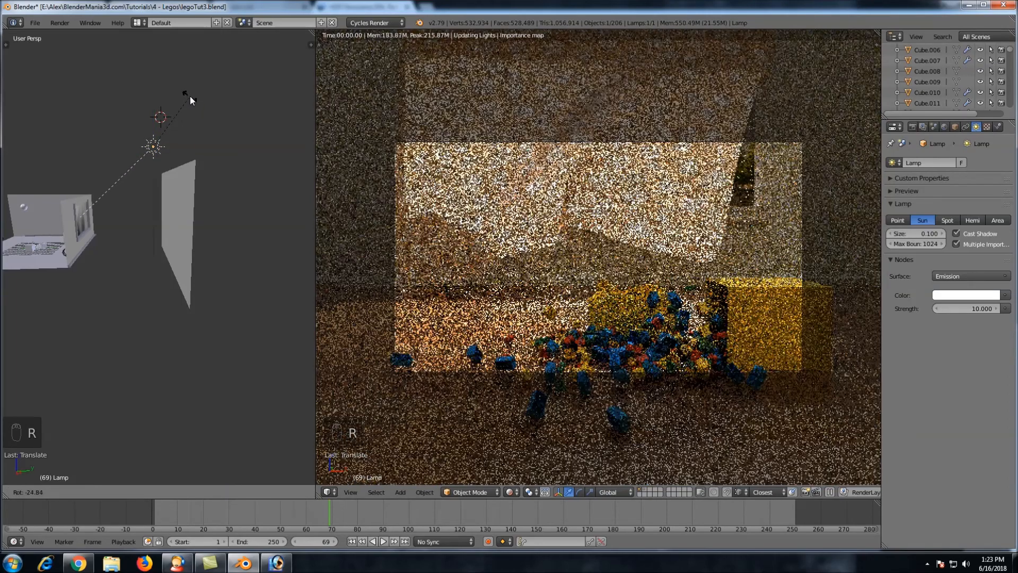
{"action": "left_click", "coordinate": [190, 97]}
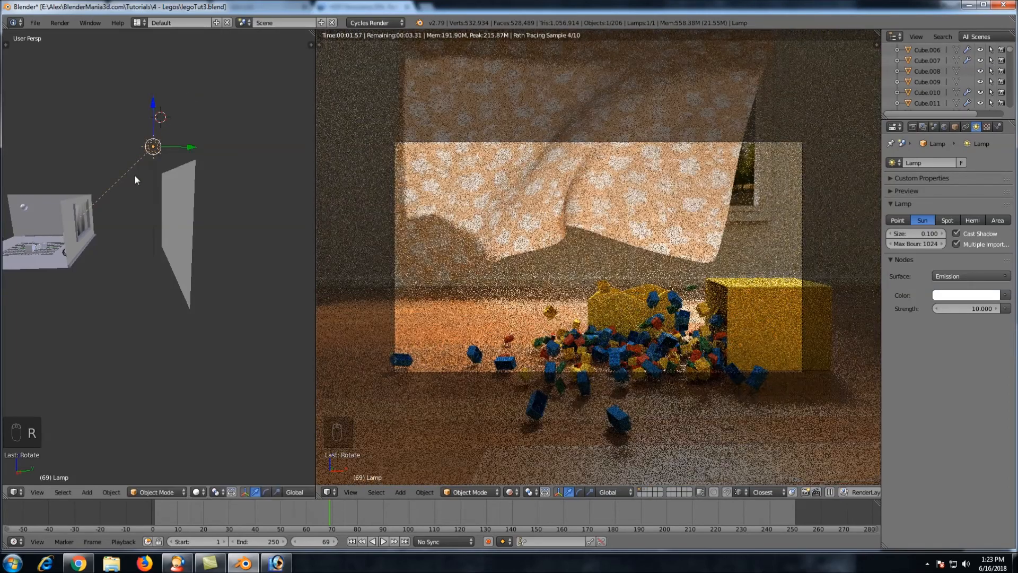
Try several free and view-plane rotations of the sun lamp to test how its angle changes the light in the room
{"action": "middle_click_drag", "start_coordinate": [165, 184], "coordinate": [178, 172]}
{"action": "key", "text": "r"}
{"action": "key", "text": "r"}
{"action": "right_click", "coordinate": [178, 172]}
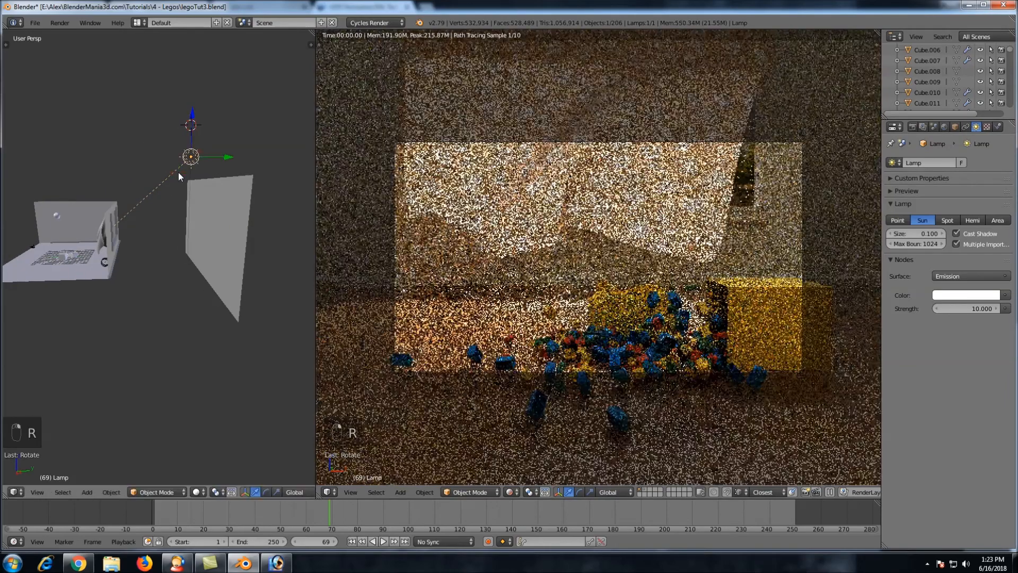
{"action": "key", "text": "r"}
{"action": "key", "text": "r"}
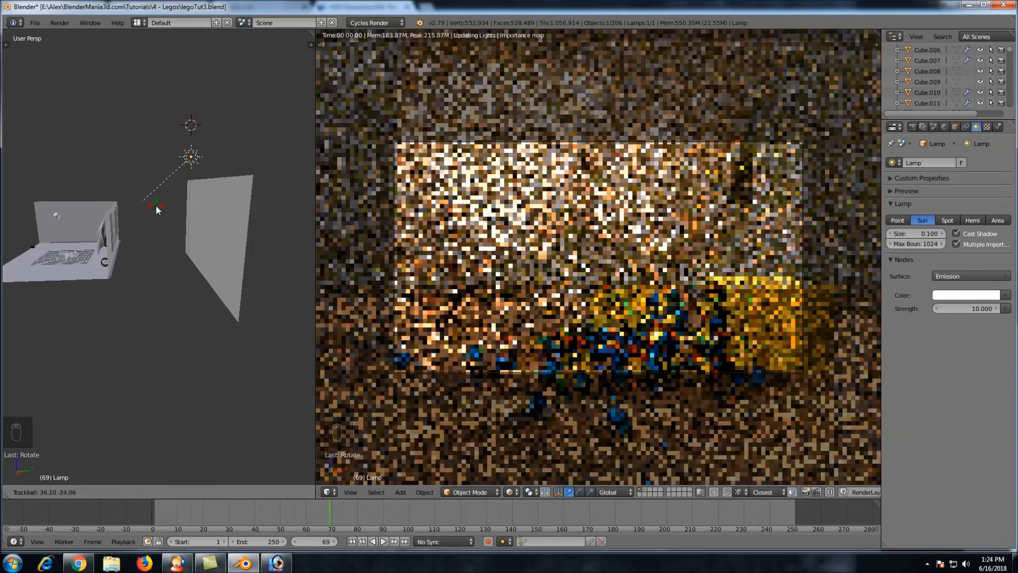
{"action": "left_click", "coordinate": [155, 205]}
{"action": "middle_click_drag", "start_coordinate": [198, 208], "coordinate": [216, 194]}
{"action": "key", "text": "r"}
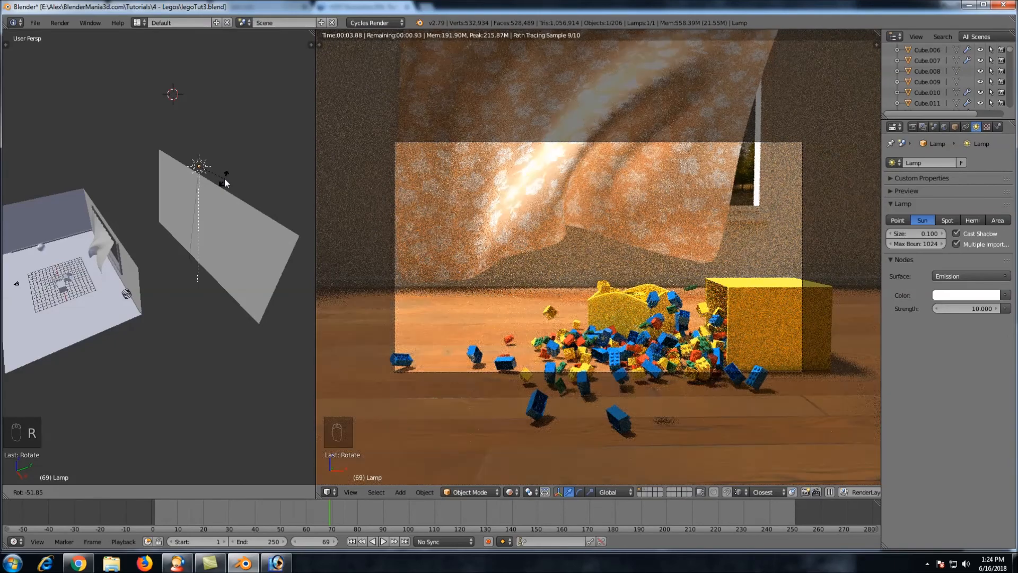
{"action": "left_click", "coordinate": [224, 177]}
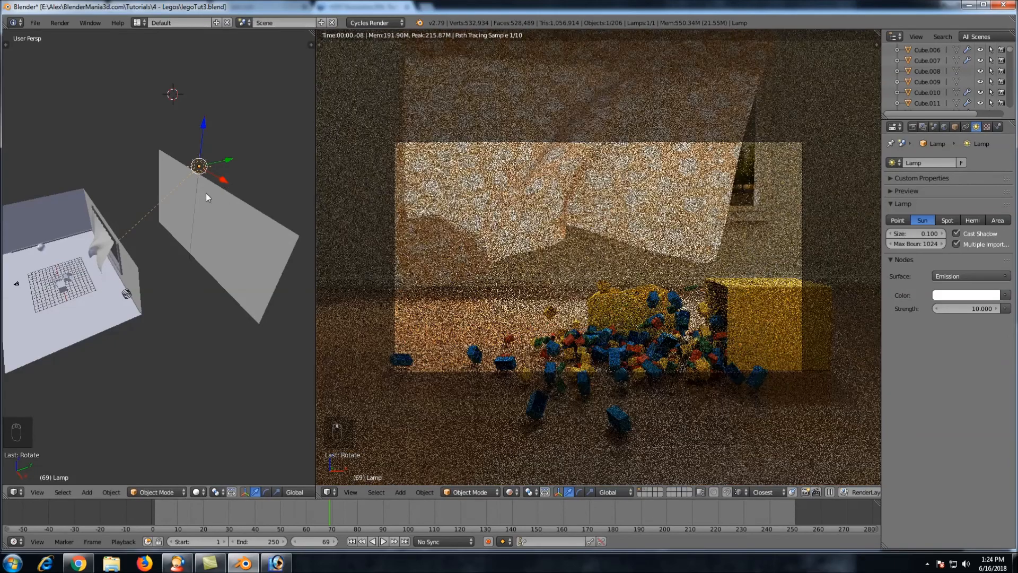
{"action": "middle_click_drag", "start_coordinate": [208, 195], "coordinate": [205, 192]}
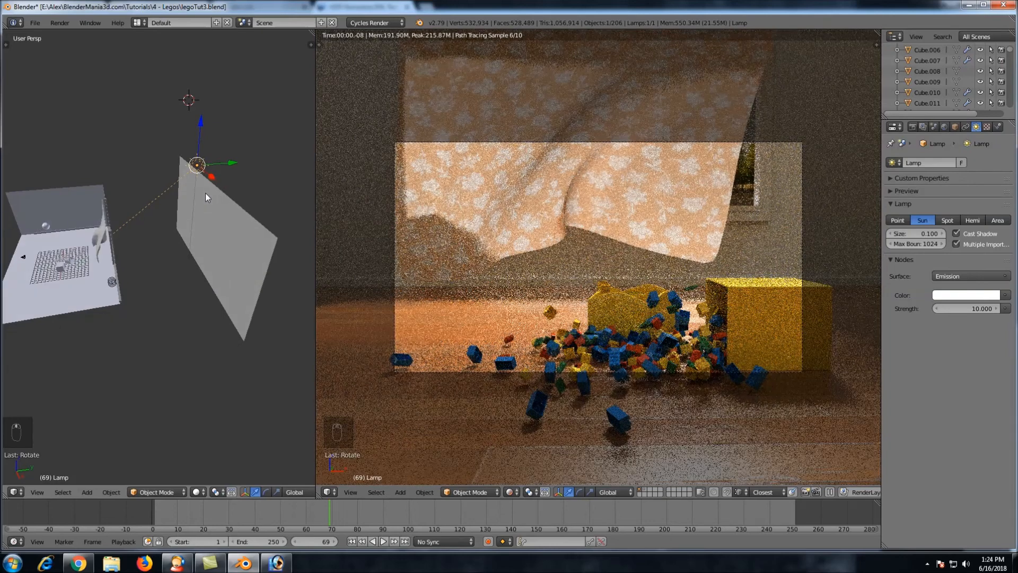
Lower the sun lamp about 12 units along the global Z axis
{"action": "middle_click_drag", "start_coordinate": [249, 195], "coordinate": [223, 170]}
{"action": "key", "text": "g"}
{"action": "key", "text": "z"}
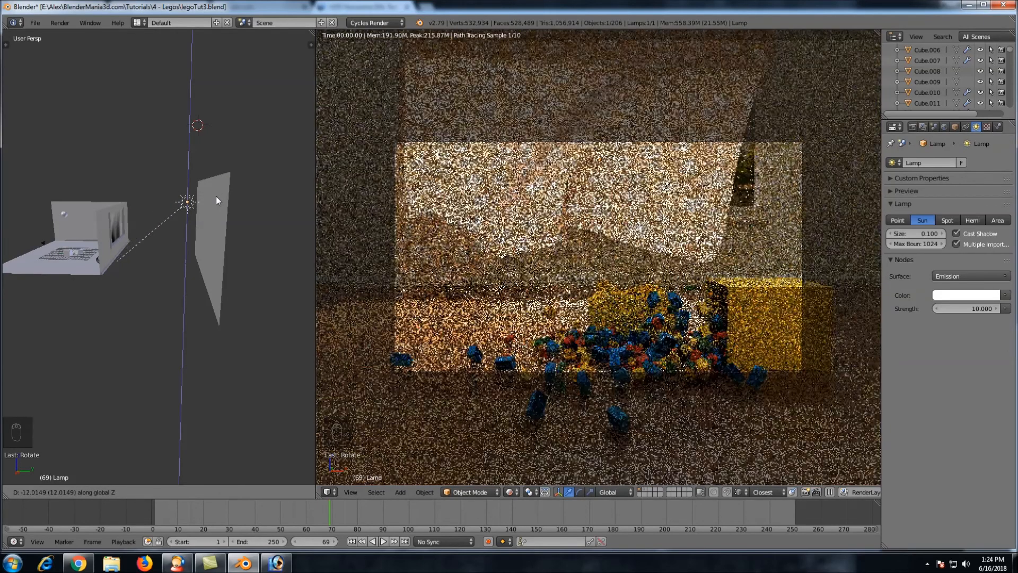
{"action": "left_click", "coordinate": [216, 199]}
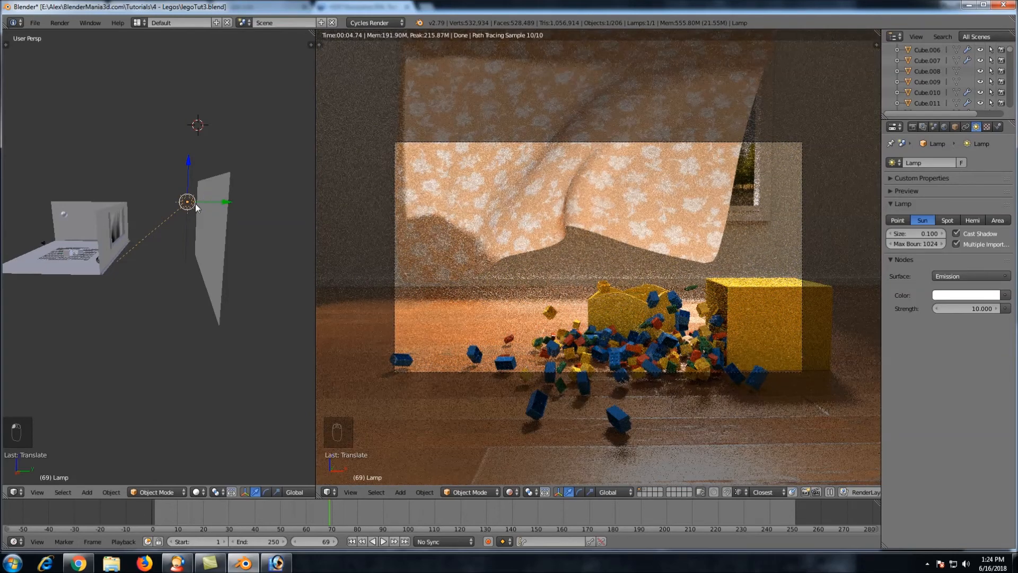
Try moving the panorama plane between the sun lamp and the window, and try a slight free rotation of the lamp
{"action": "right_click", "coordinate": [227, 202]}
{"action": "key", "text": "g"}
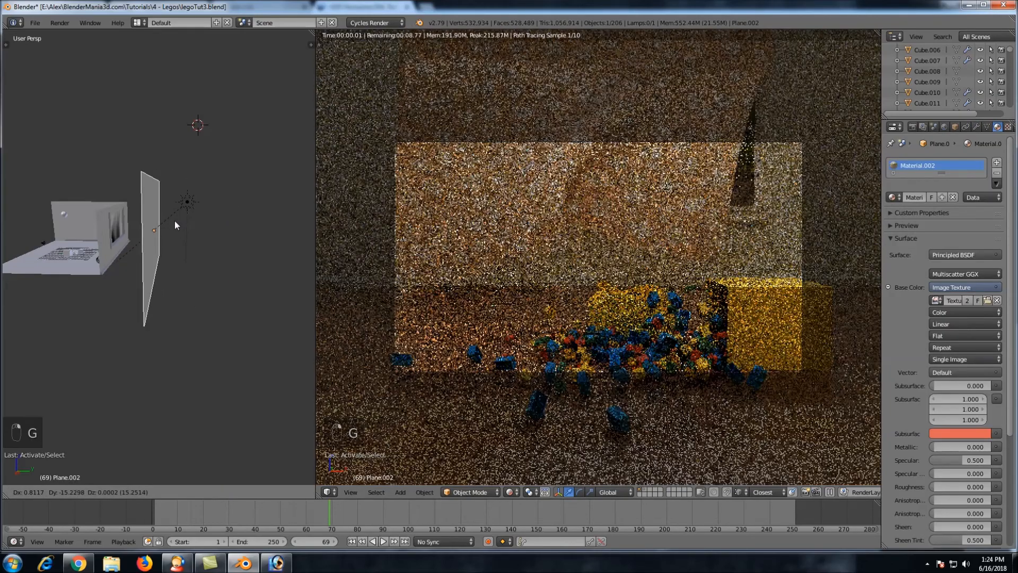
{"action": "right_click", "coordinate": [176, 219]}
{"action": "right_click", "coordinate": [189, 201]}
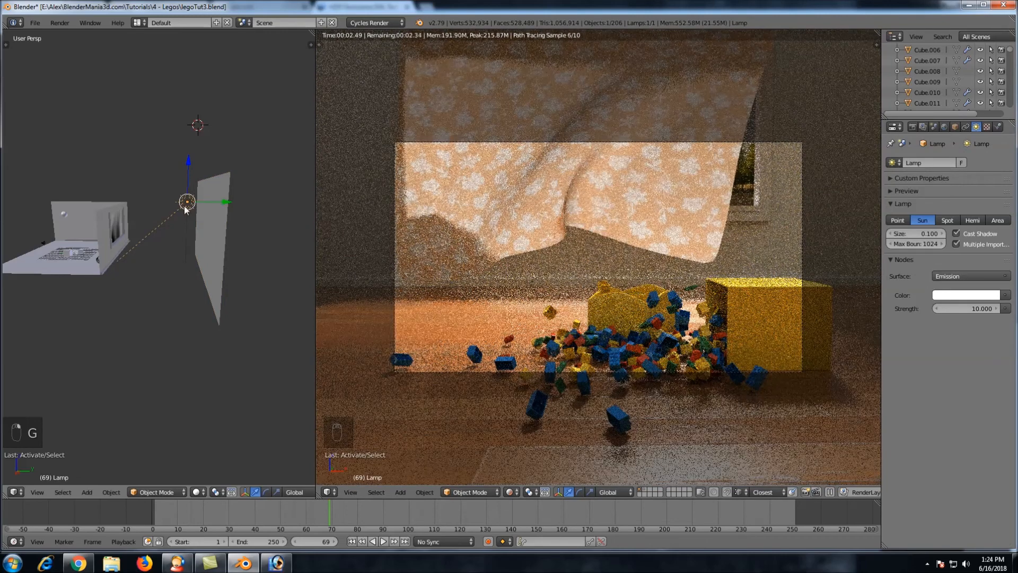
{"action": "key", "text": "r"}
{"action": "key", "text": "r"}
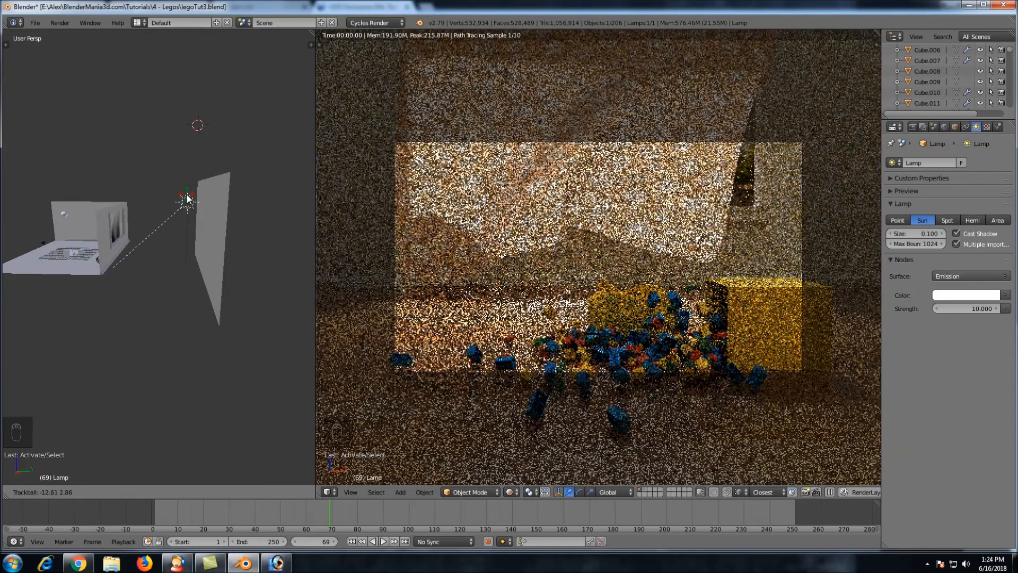
{"action": "left_click", "coordinate": [188, 199]}
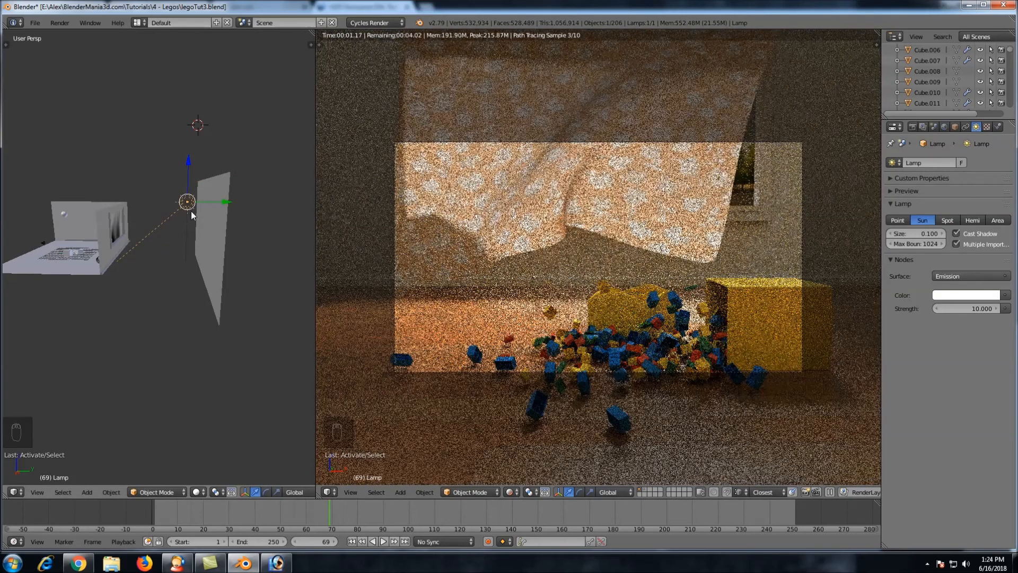
{"action": "mouse_move", "coordinate": [177, 245]}
{"action": "middle_mouse_down"}
{"action": "mouse_move", "coordinate": [172, 238]}
{"action": "mouse_move", "coordinate": [180, 242]}
{"action": "middle_mouse_up"}
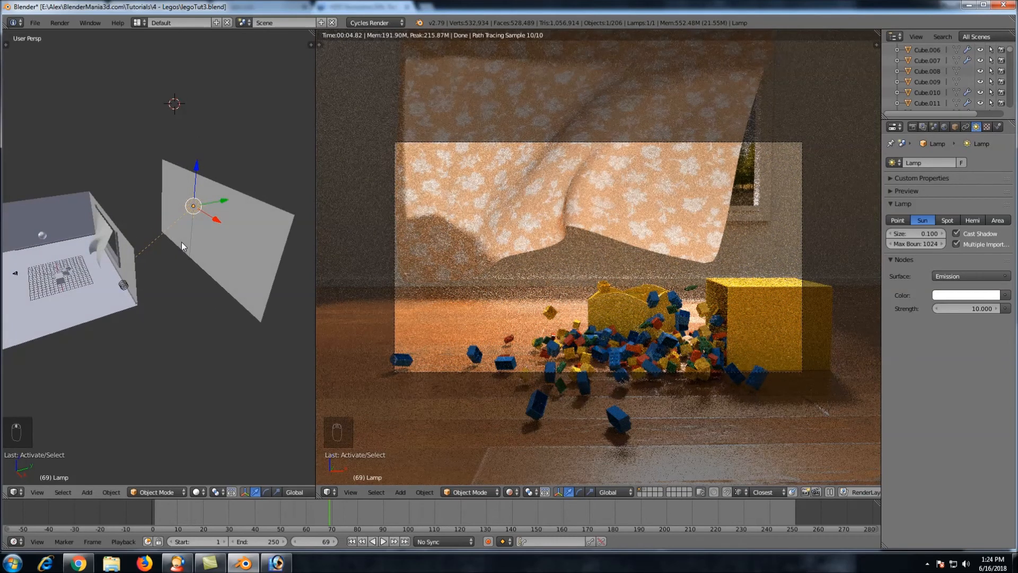
Change the panorama plane's surface shader from Principled BSDF to Emission
{"action": "right_click", "coordinate": [237, 237]}
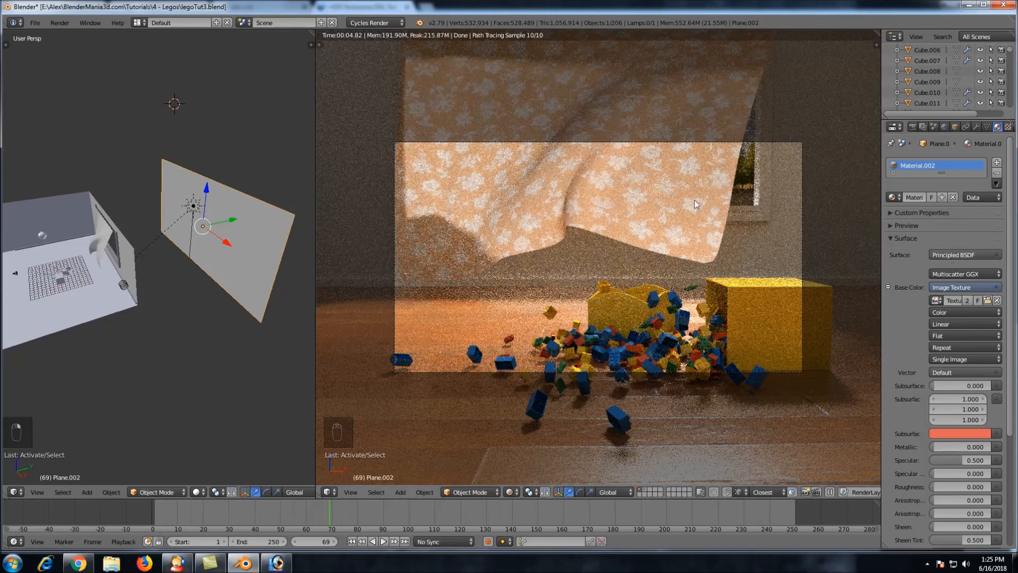
{"action": "left_click", "coordinate": [971, 255]}
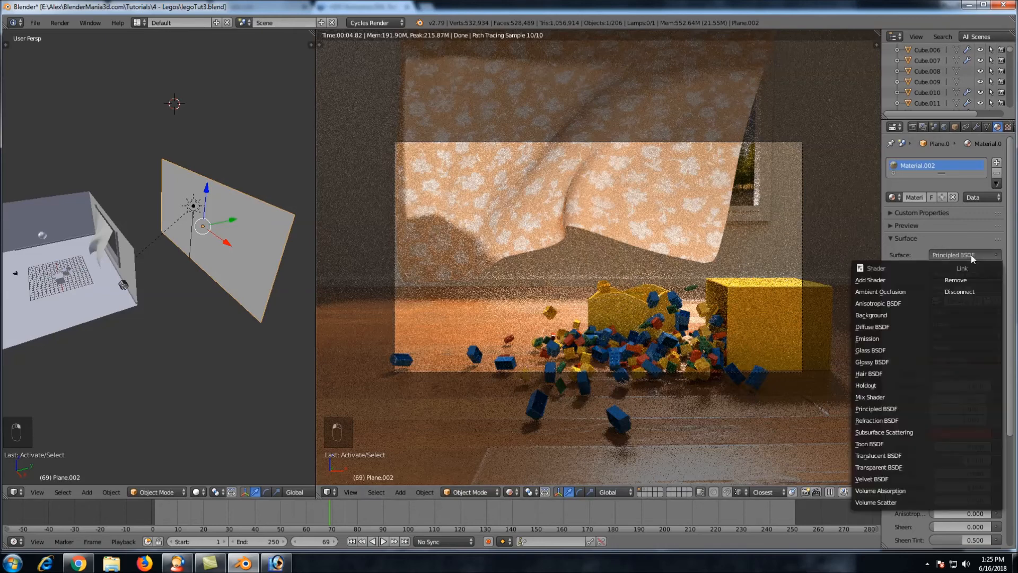
{"action": "left_click", "coordinate": [903, 339]}
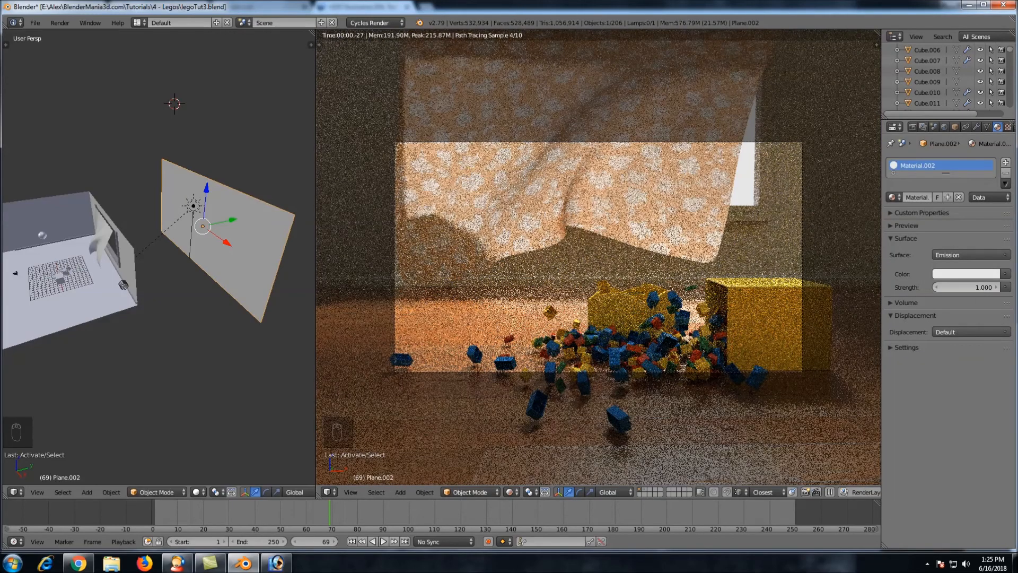
Try emission strengths of 0.01 and 1 on the panorama plane's material
{"action": "left_click", "coordinate": [974, 284]}
{"action": "key", "text": "BackSpace"}
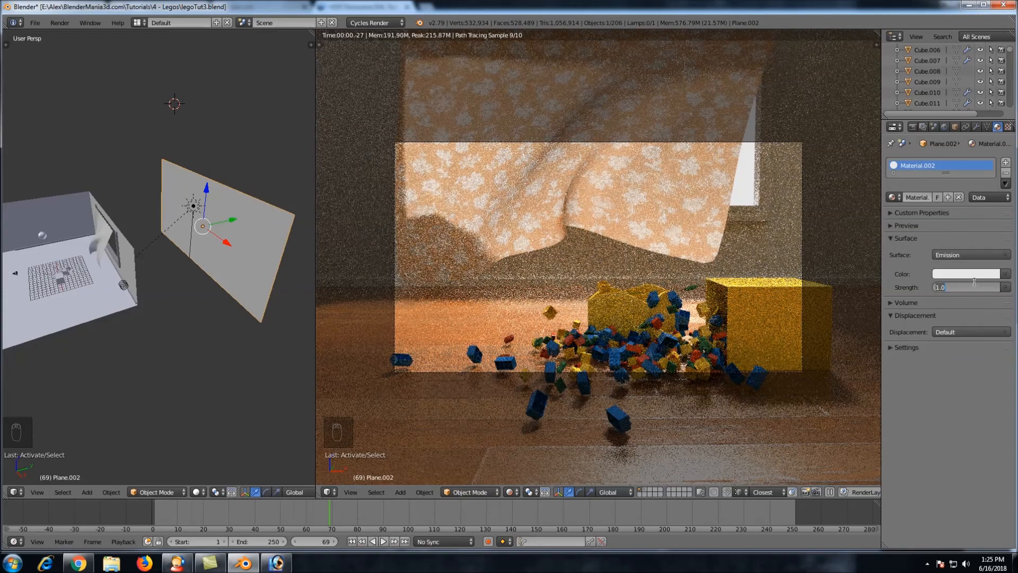
{"action": "type", "text": ".01"}
{"action": "key", "text": "Return"}
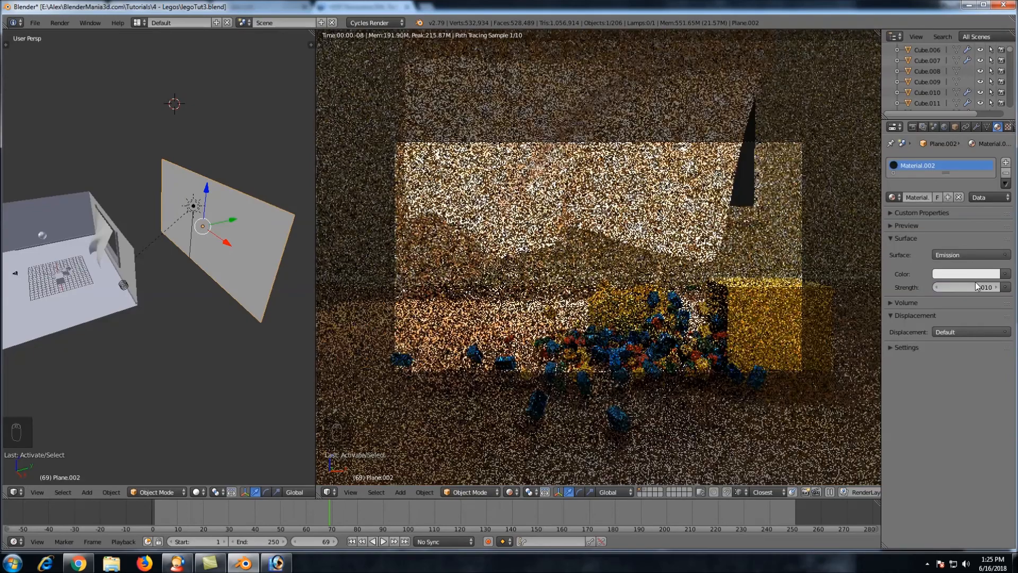
{"action": "left_click", "coordinate": [972, 286]}
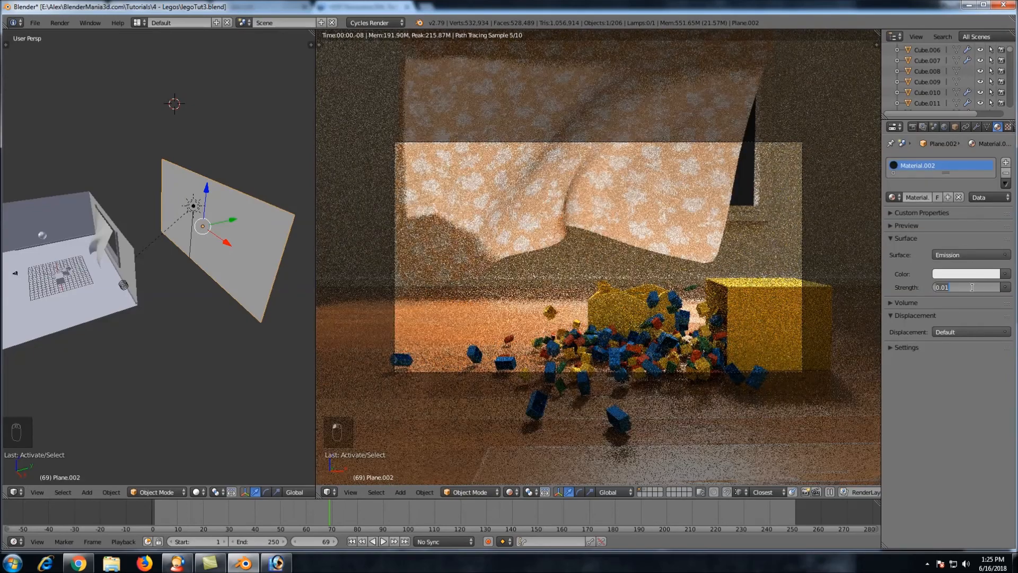
{"action": "type", "text": "1"}
{"action": "key", "text": "Return"}
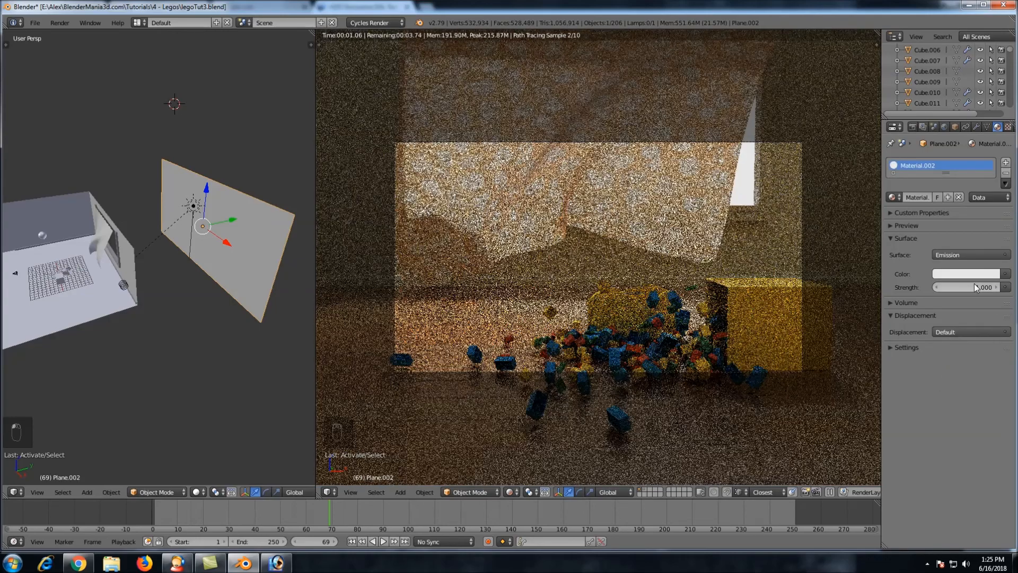
Set the emission strength of the panorama plane's material to 0.1
{"action": "left_click", "coordinate": [974, 283]}
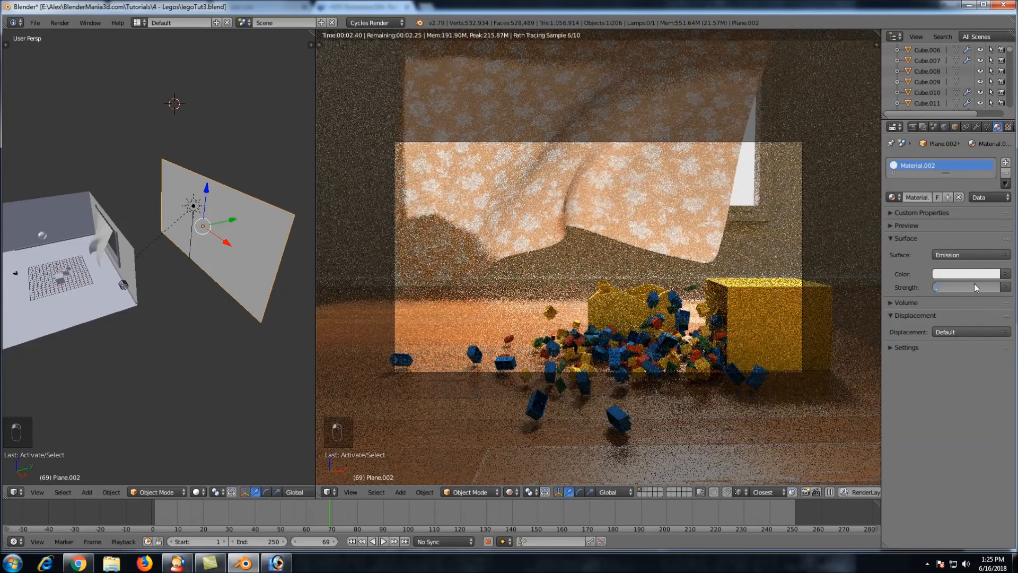
{"action": "type", "text": ".1"}
{"action": "key", "text": "Return"}
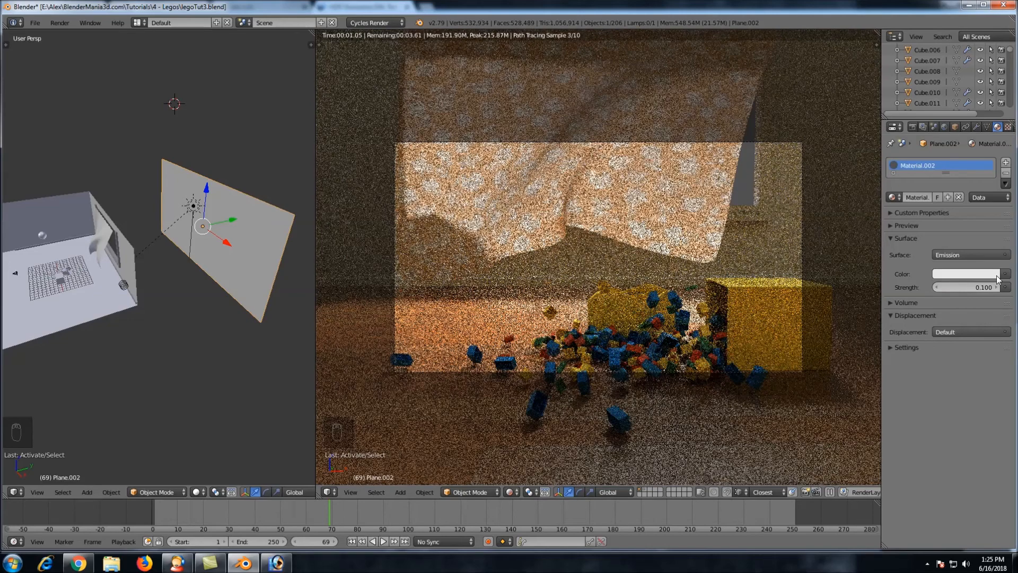
Assign an Image Texture to the Emission shader's color on the panorama plane
{"action": "left_click", "coordinate": [1005, 273]}
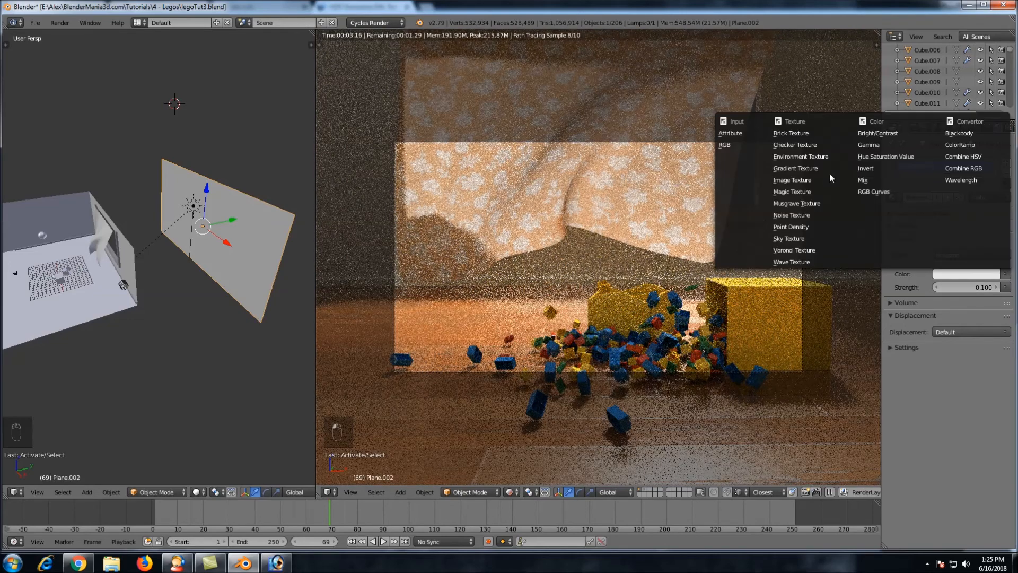
{"action": "left_click", "coordinate": [1005, 274]}
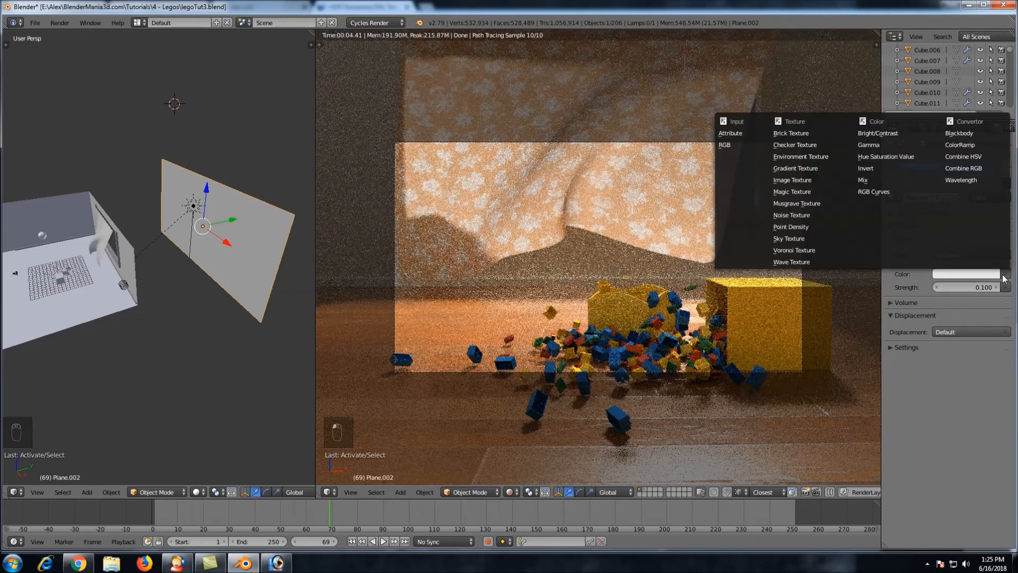
{"action": "left_click", "coordinate": [806, 182]}
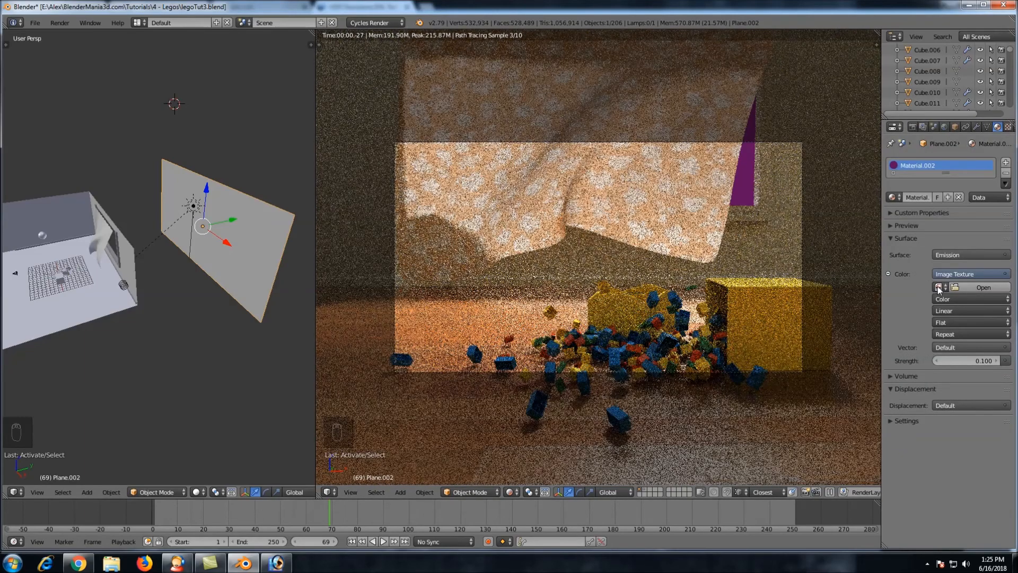
Load the TexturesCom HDR panorama sphere image into the panorama plane's emission color and set the emission strength to 1
{"action": "left_click", "coordinate": [937, 286]}
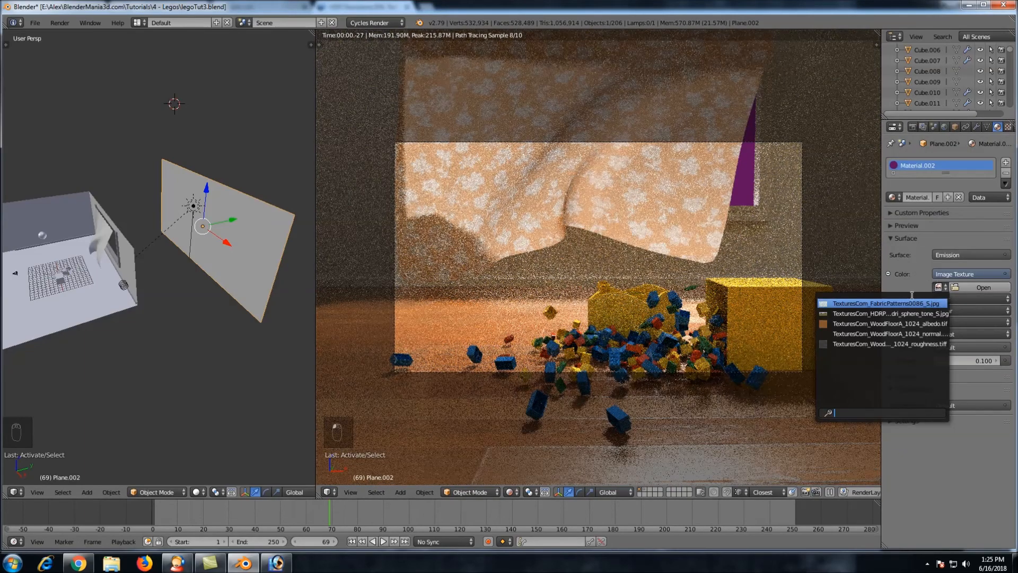
{"action": "left_click", "coordinate": [899, 310]}
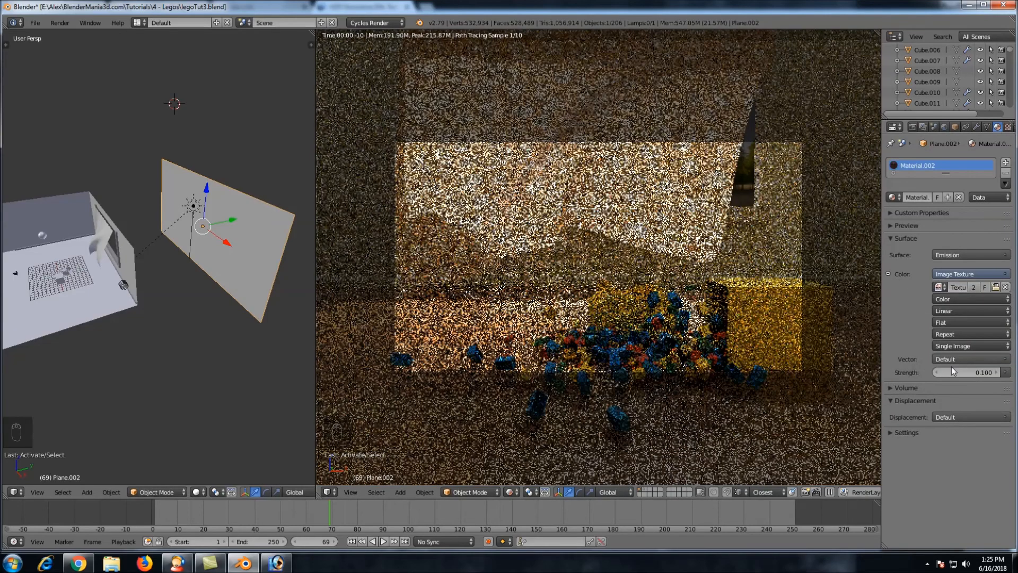
{"action": "left_click", "coordinate": [970, 372]}
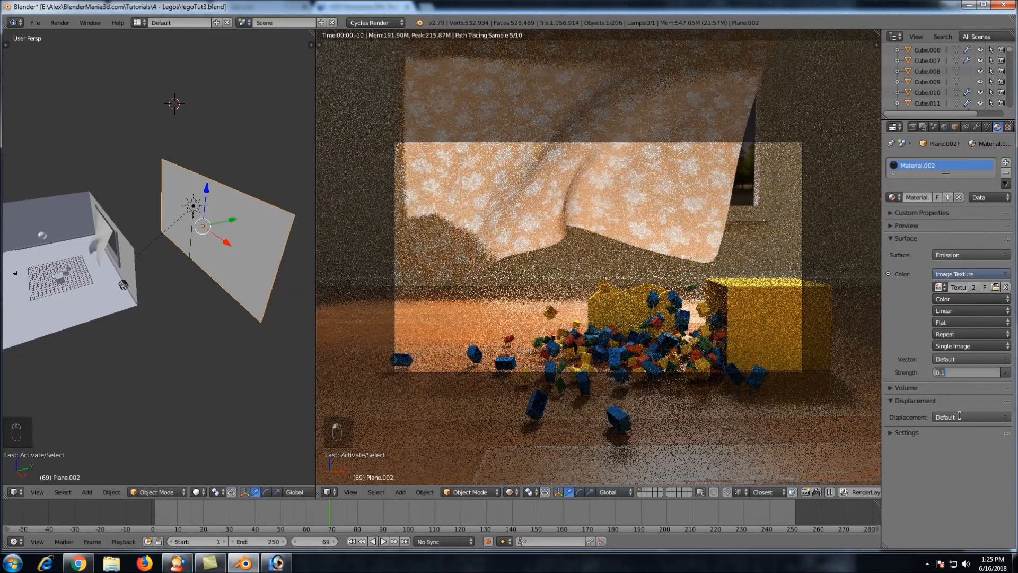
{"action": "type", "text": "1"}
{"action": "key", "text": "Return"}
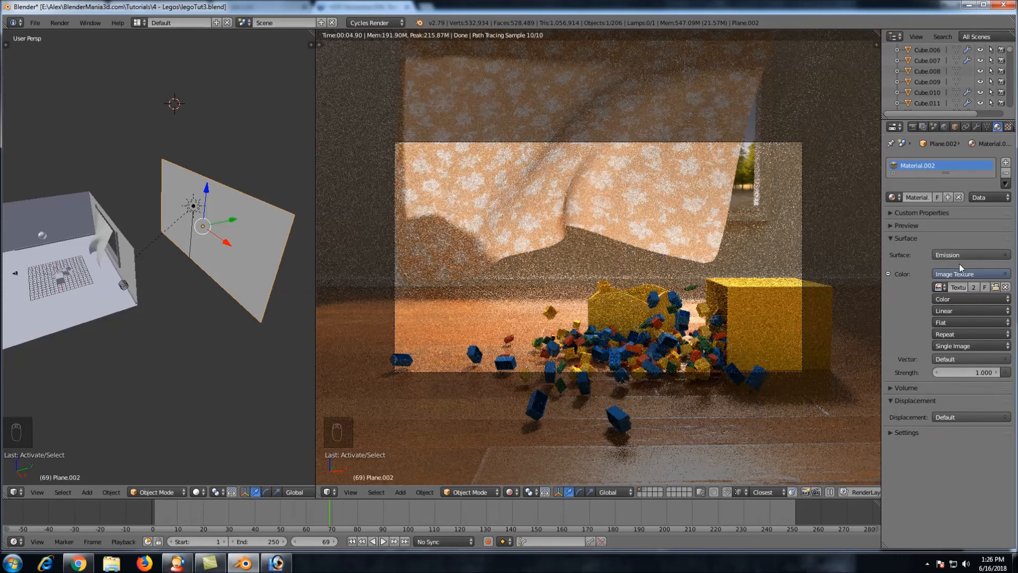
Try emission strengths of 2 and 0.5 on the panorama plane's material
{"action": "left_click", "coordinate": [973, 375]}
{"action": "type", "text": "2"}
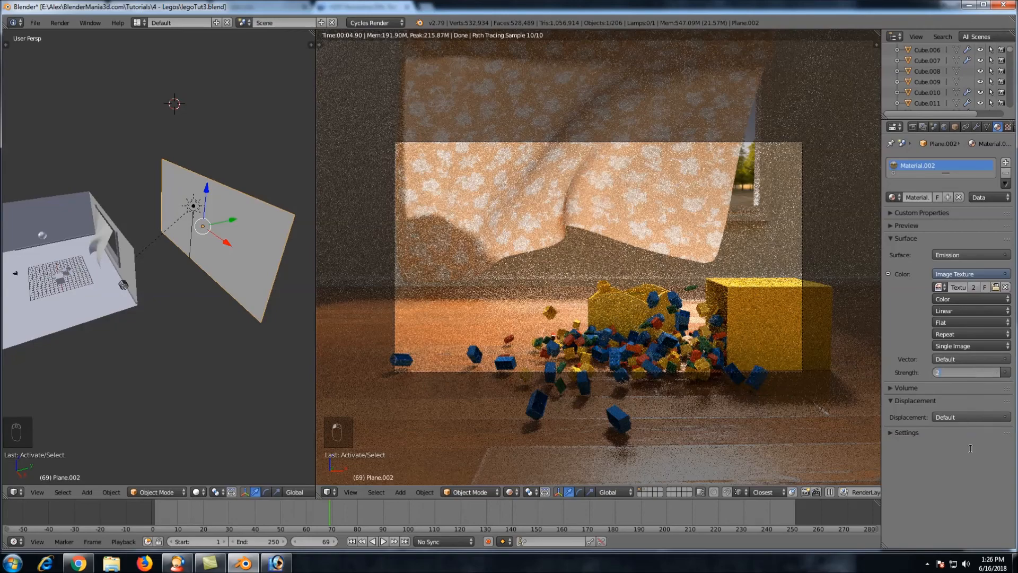
{"action": "key", "text": "Return"}
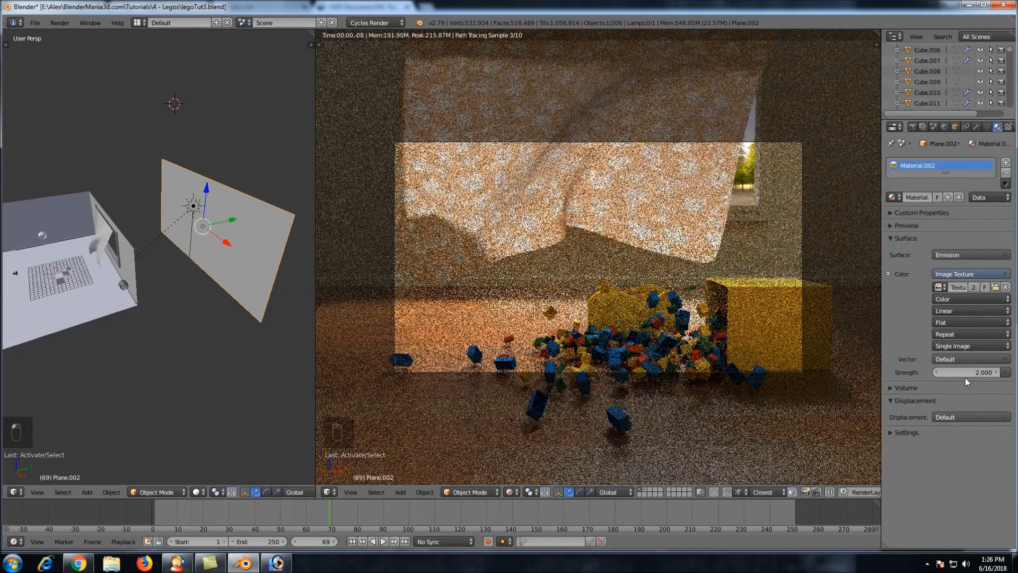
{"action": "left_click", "coordinate": [973, 371]}
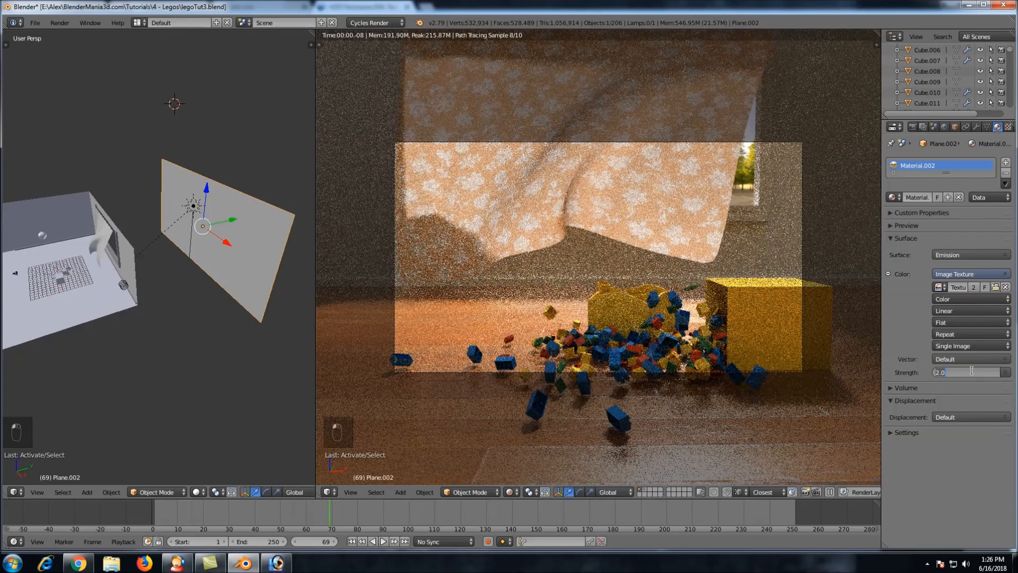
{"action": "type", "text": ".5"}
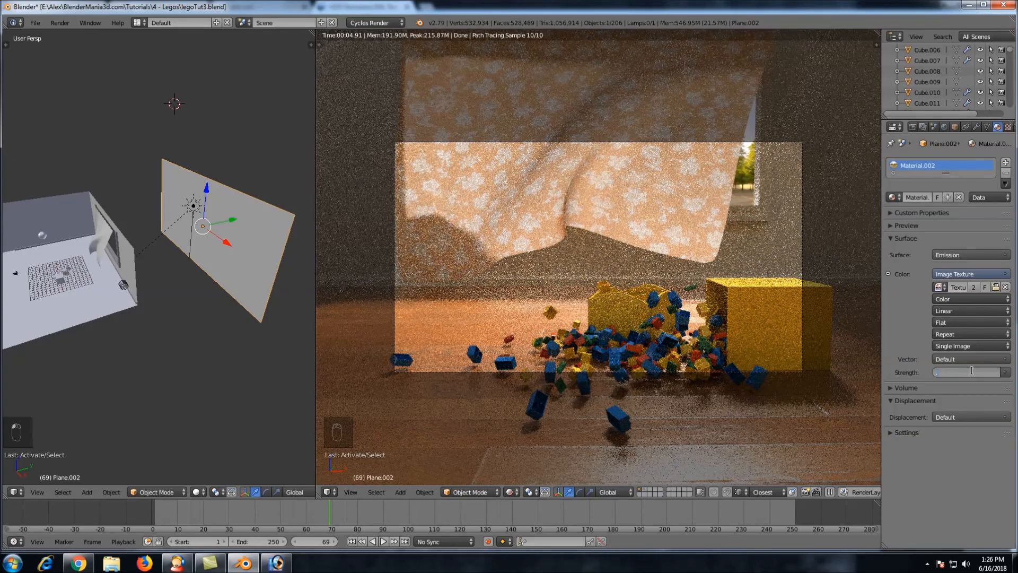
{"action": "key", "text": "Return"}
Set the emission strength of the panorama plane's material back to 1
{"action": "left_click", "coordinate": [972, 371]}
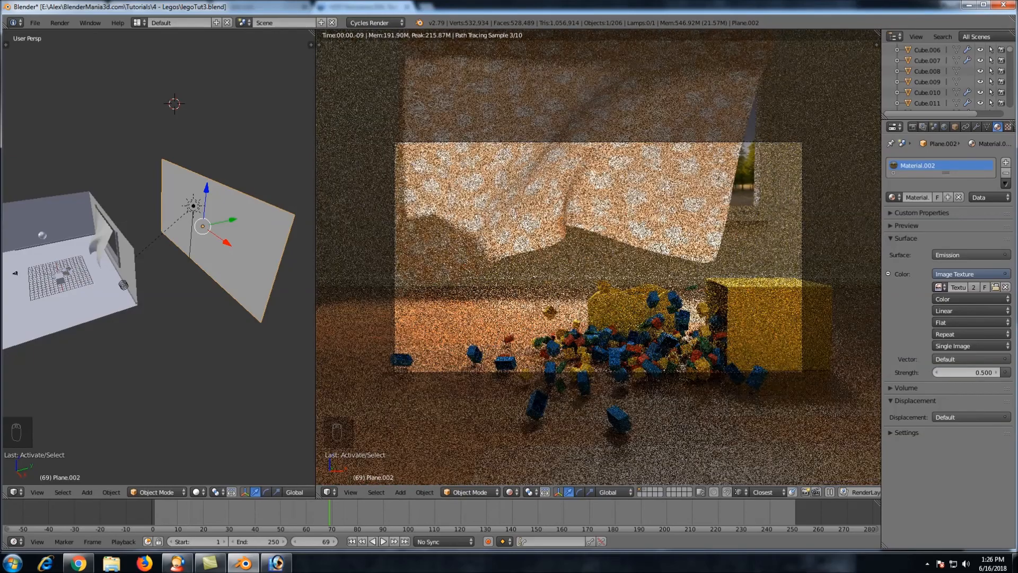
{"action": "type", "text": "1"}
{"action": "key", "text": "Return"}
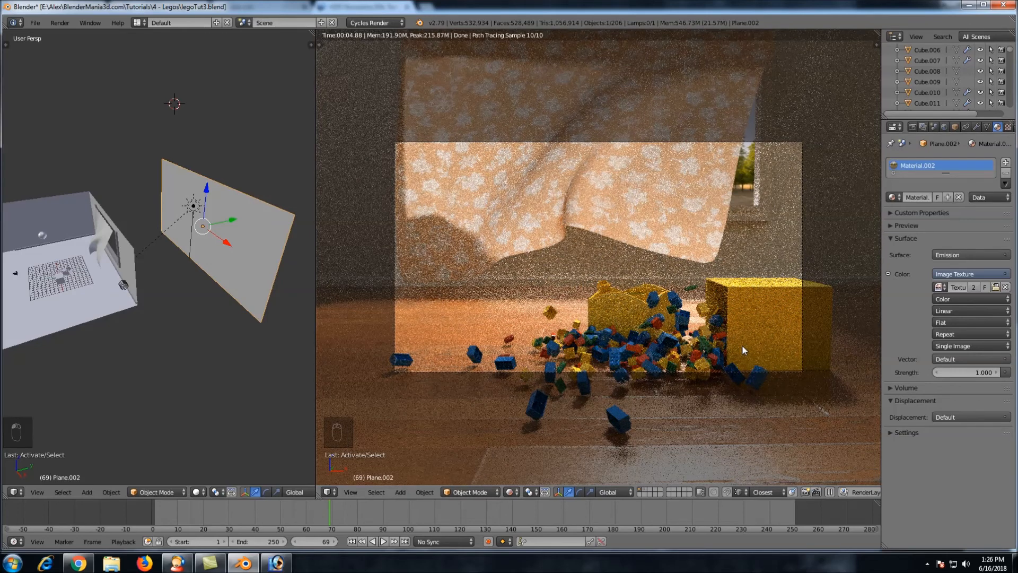
Leave the rendered preview and assign the existing walls material to the window frame
{"action": "right_click", "coordinate": [779, 235]}
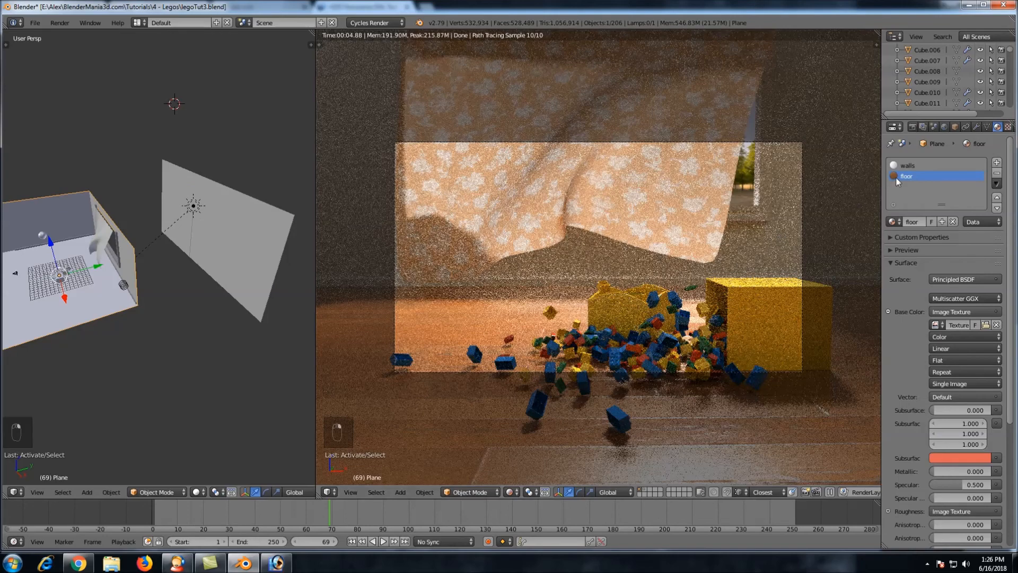
{"action": "middle_click_drag", "start_coordinate": [719, 262], "coordinate": [716, 268]}
{"action": "key", "text": "z"}
{"action": "key", "text": "z"}
{"action": "key", "text": "z"}
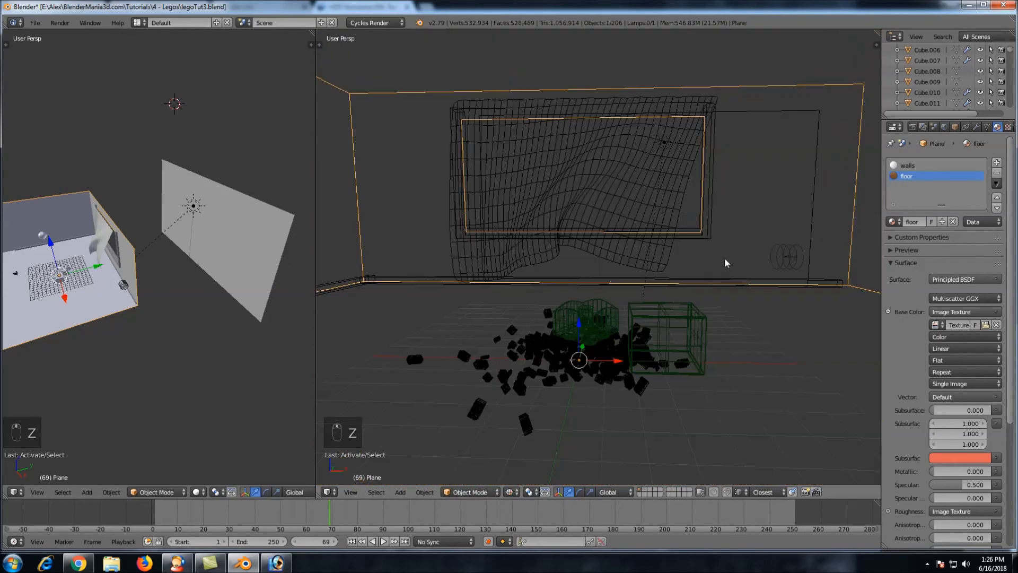
{"action": "right_click", "coordinate": [707, 204]}
{"action": "right_click", "coordinate": [724, 285]}
{"action": "right_click", "coordinate": [706, 211]}
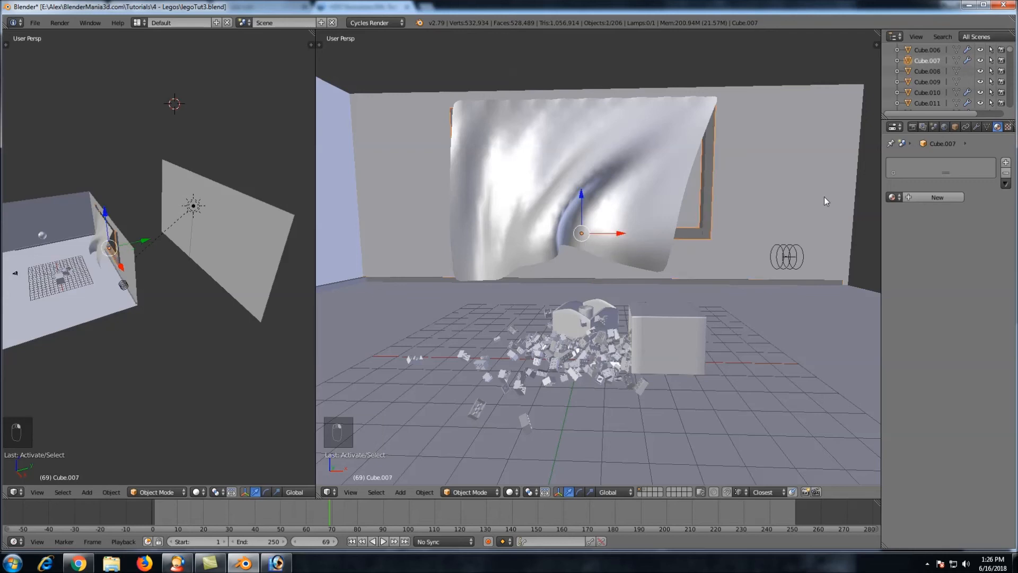
{"action": "left_click", "coordinate": [891, 196]}
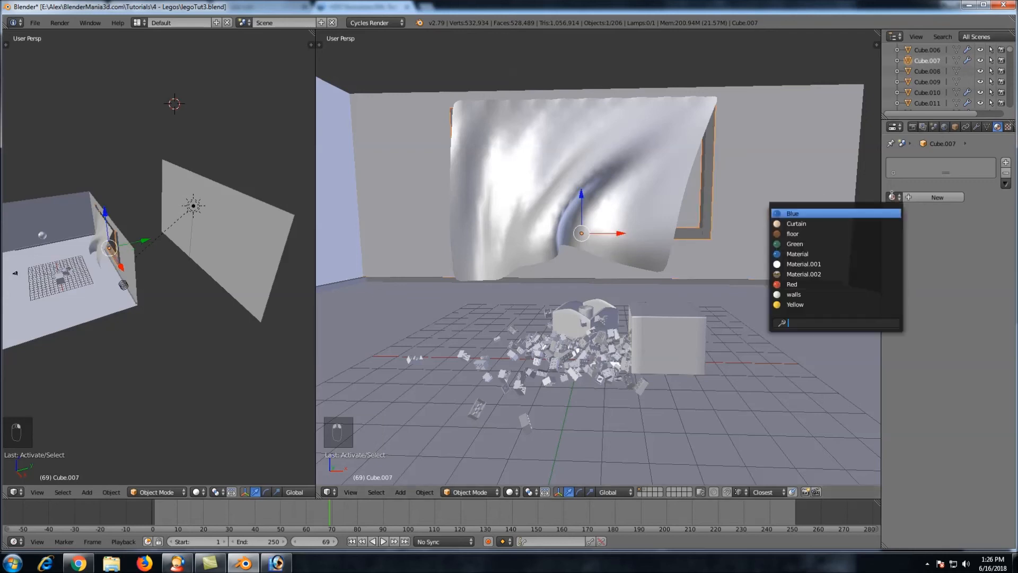
{"action": "left_click", "coordinate": [795, 294]}
Assign the existing walls material to the baseboard along the back wall
{"action": "right_click", "coordinate": [734, 277]}
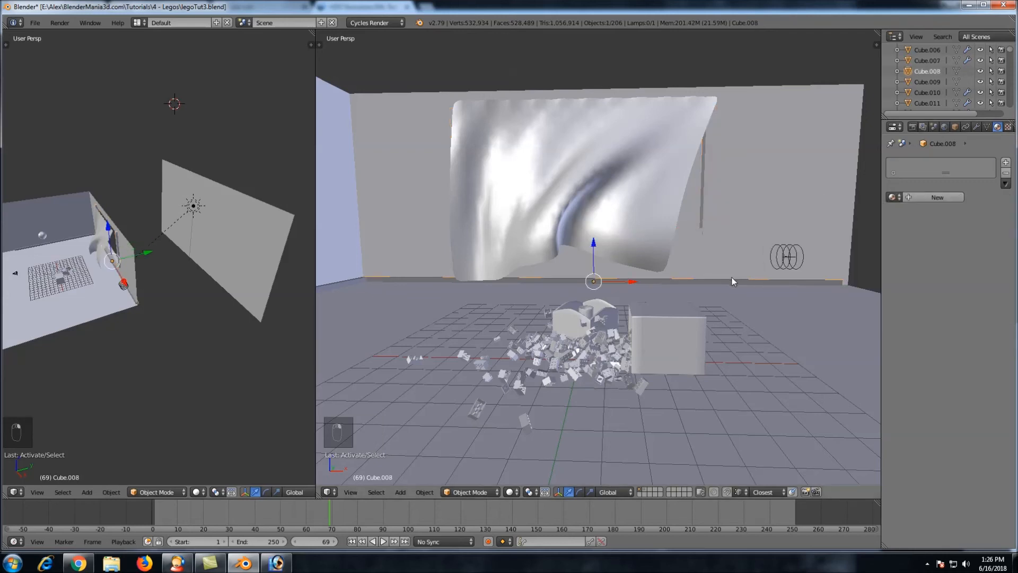
{"action": "left_click", "coordinate": [892, 197]}
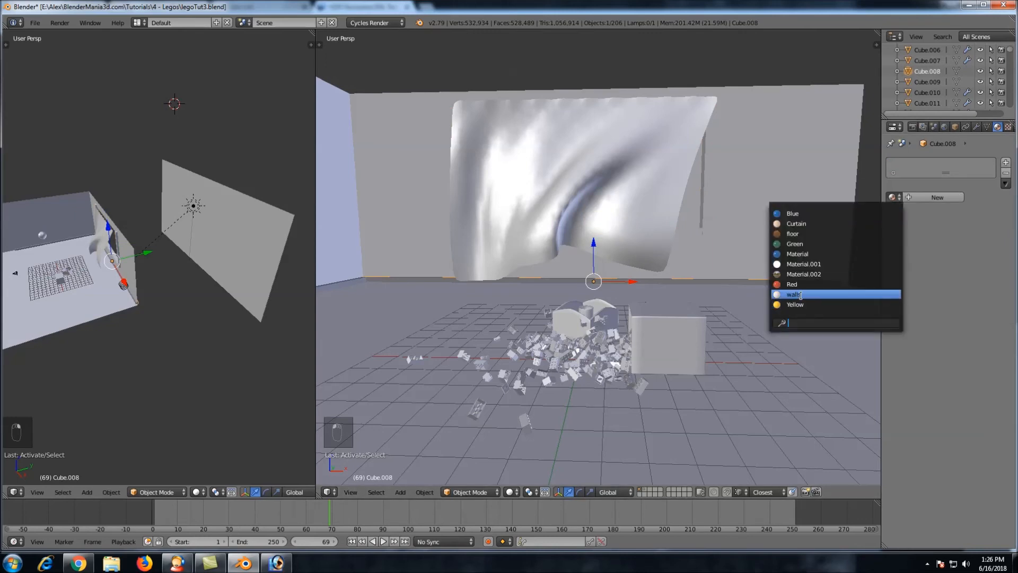
{"action": "left_click", "coordinate": [800, 298]}
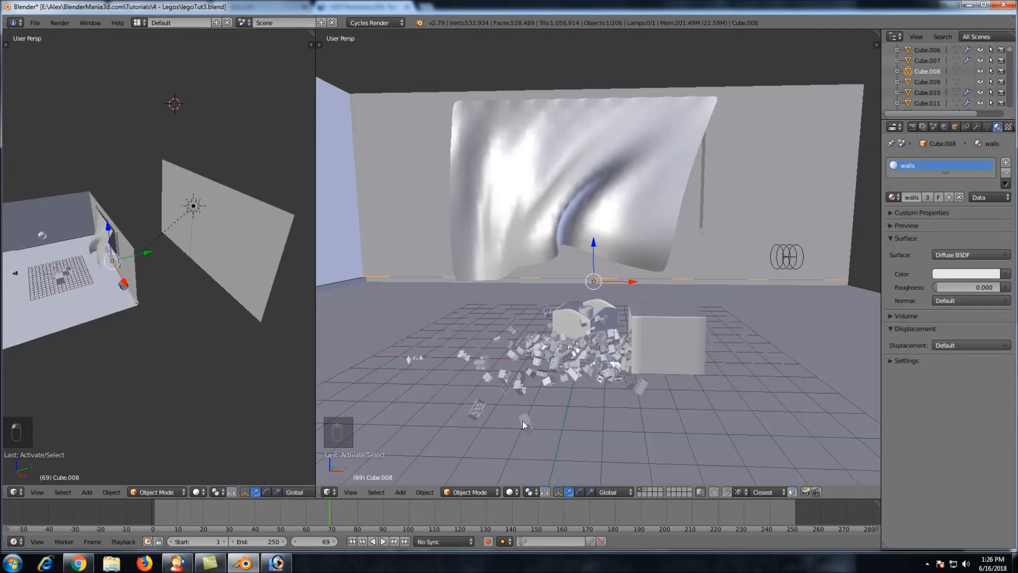
Preview the camera view with rendered shading to check the frame and baseboard materials, then return to solid shading
{"action": "key", "text": "KP_0"}
{"action": "left_click", "coordinate": [509, 491]}
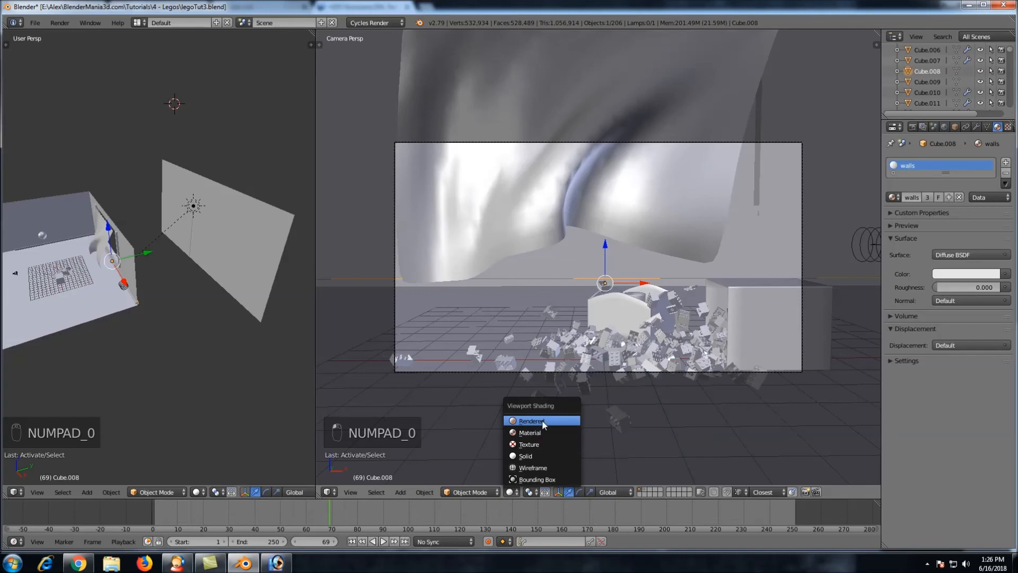
{"action": "left_click", "coordinate": [542, 420]}
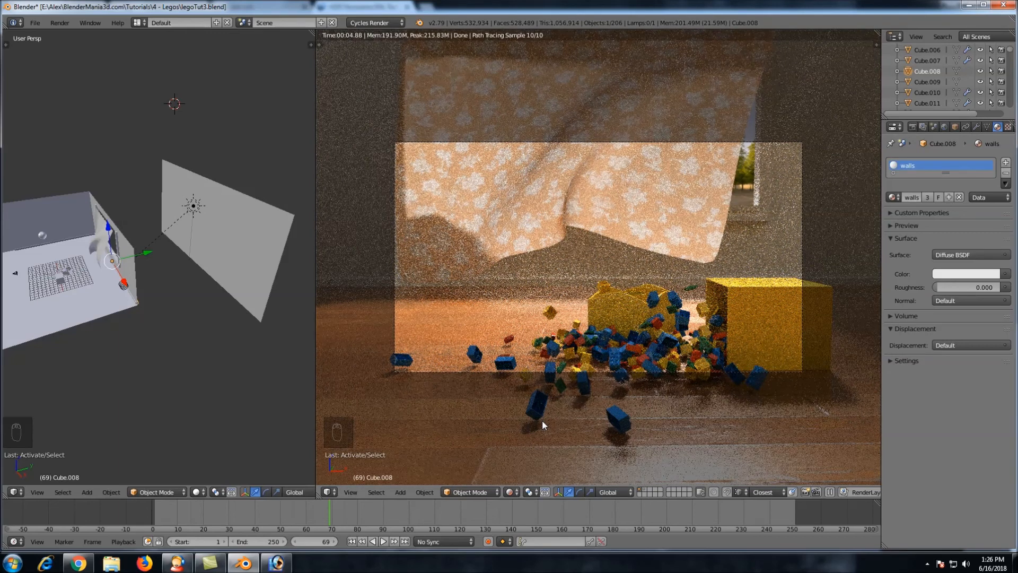
{"action": "key", "text": "z"}
{"action": "key", "text": "z"}
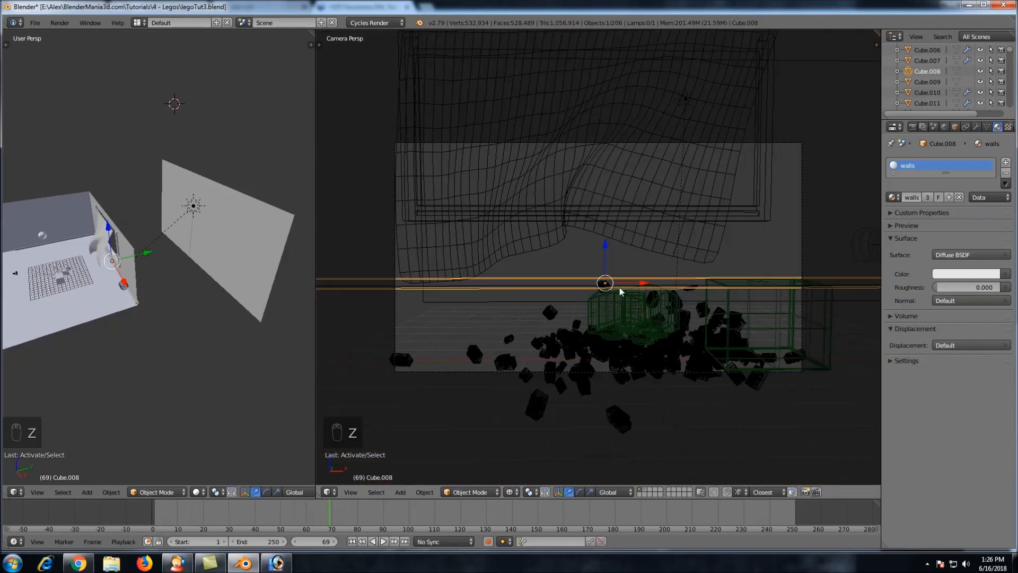
Set the render resolution scale to 100% and the render samples to 500
{"action": "left_click", "coordinate": [913, 128]}
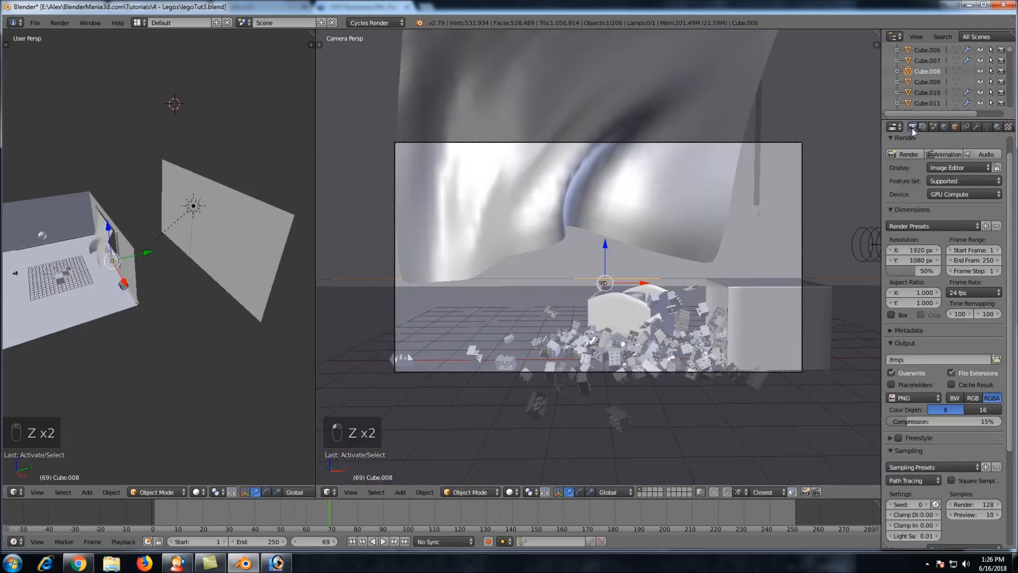
{"action": "left_click_drag", "start_coordinate": [907, 273], "coordinate": [941, 269]}
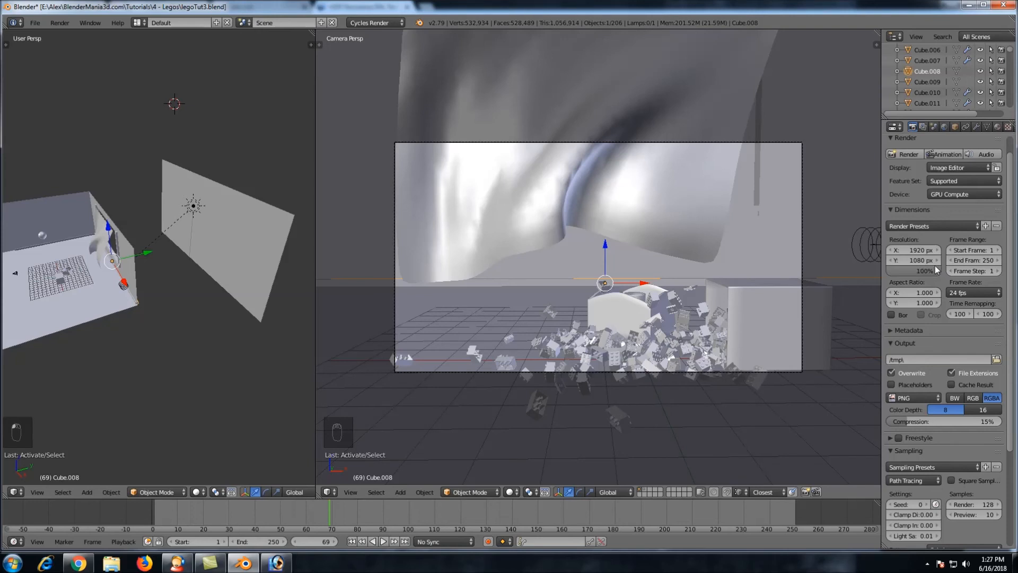
{"action": "left_click", "coordinate": [972, 503]}
{"action": "type", "text": "500"}
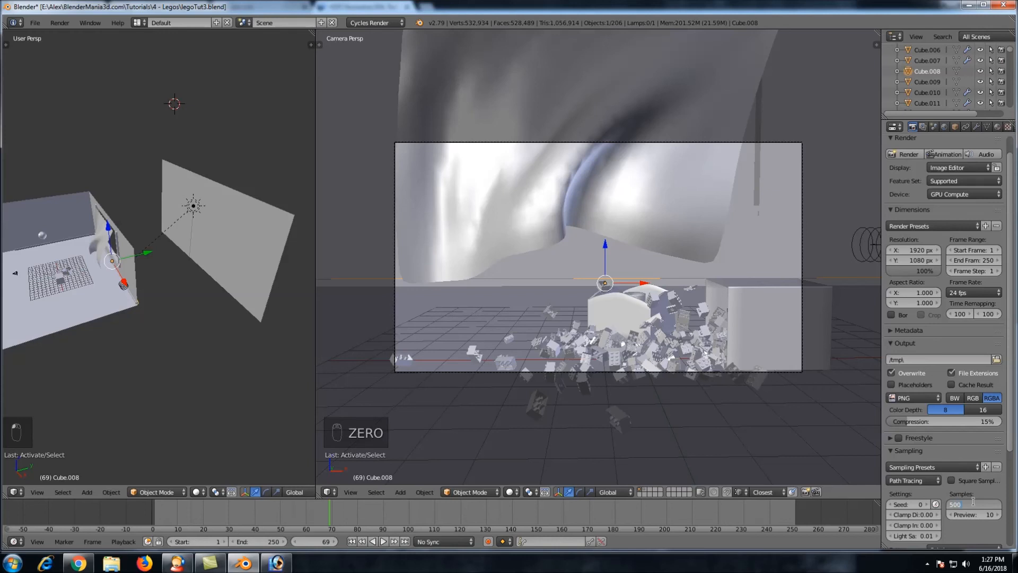
{"action": "key", "text": "Return"}
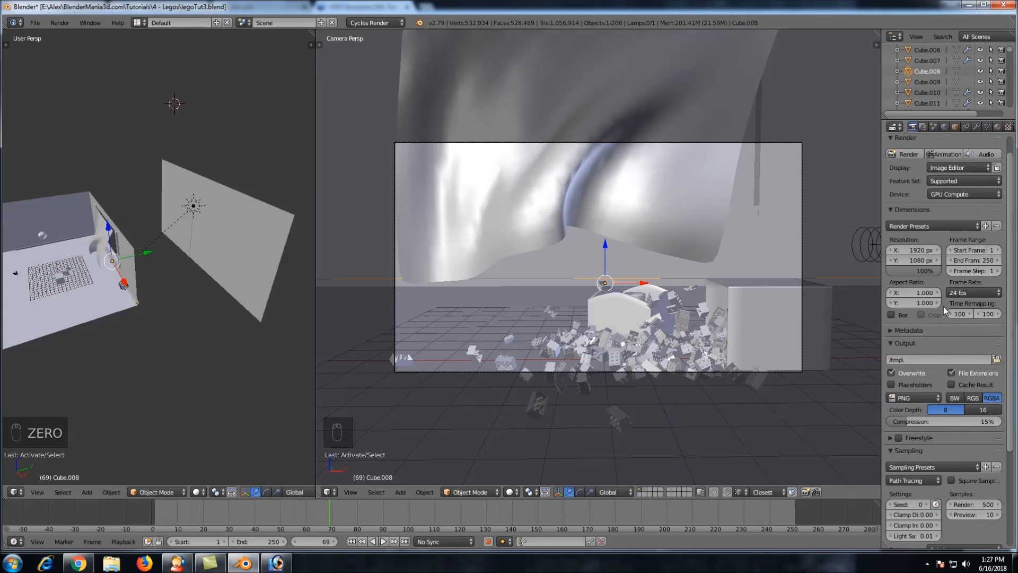
Save the scene as legoTut4.blend in the 4 - Legos folder, overwriting the existing file
{"action": "scroll", "coordinate": [943, 307], "scroll_direction": "up", "scroll_amount": 1}
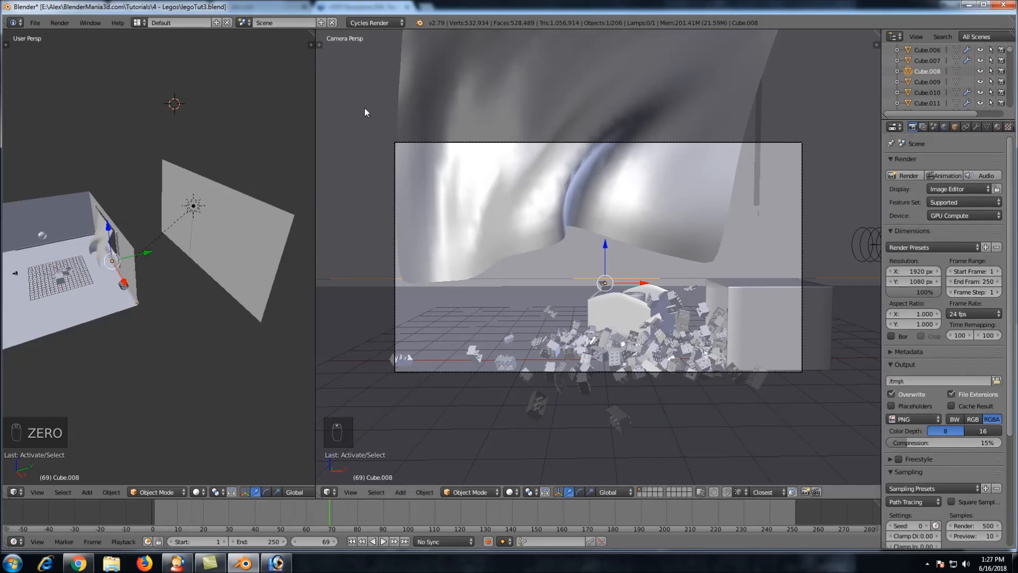
{"action": "left_click", "coordinate": [35, 23]}
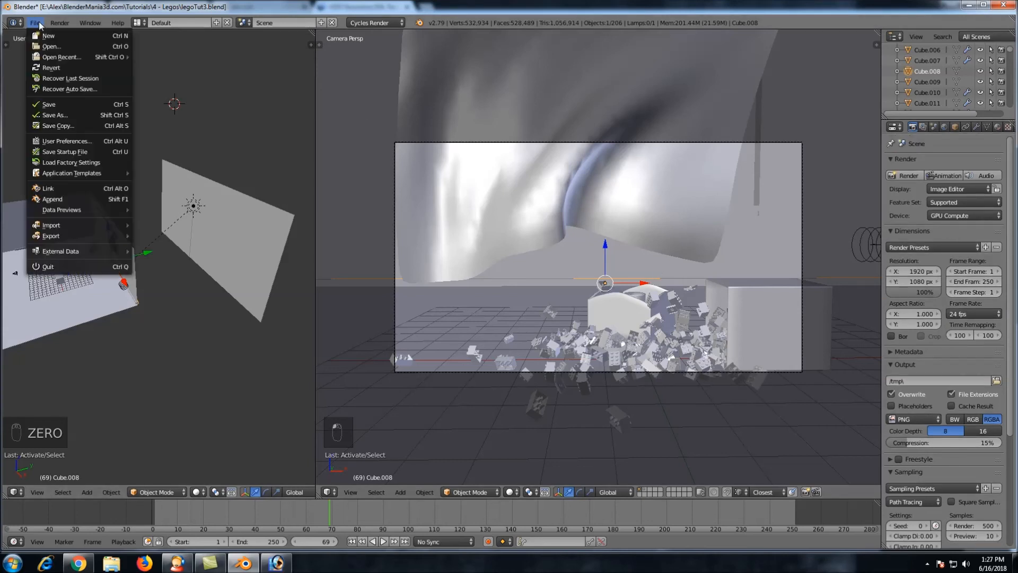
{"action": "left_click", "coordinate": [53, 113]}
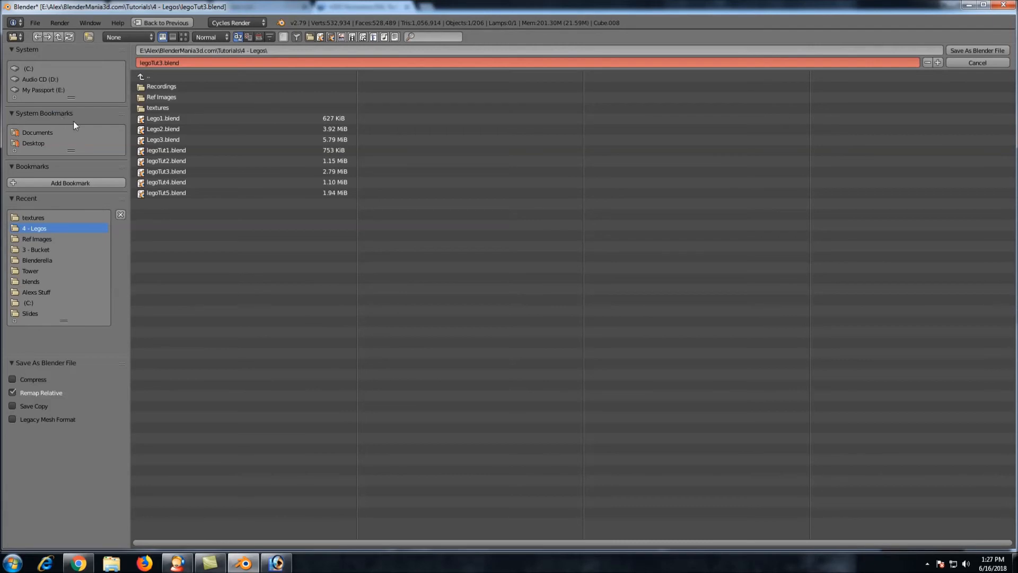
{"action": "left_click", "coordinate": [163, 183]}
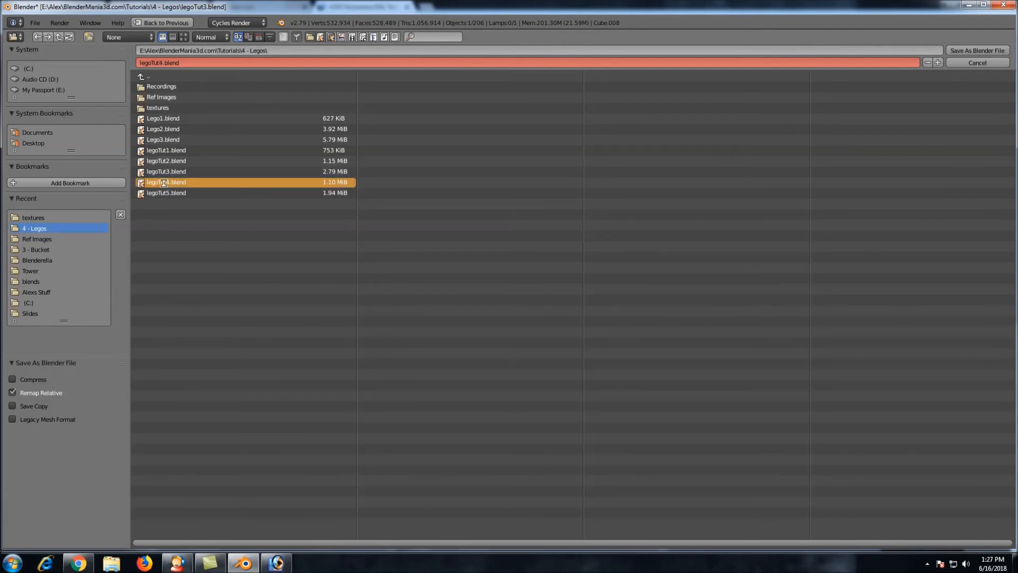
{"action": "double_click", "coordinate": [163, 184]}
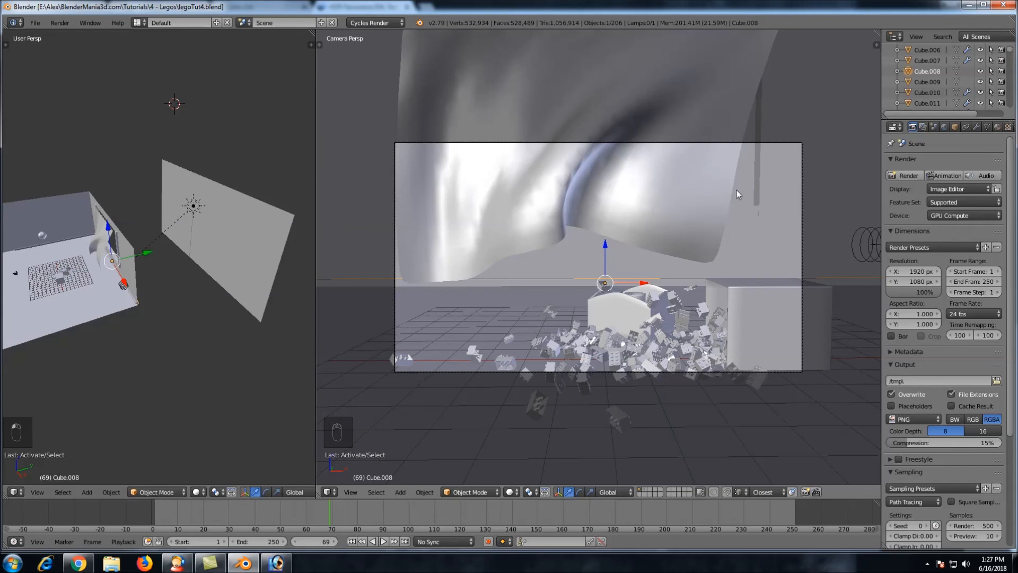
Render the current frame, compare the maximized result with the camera viewport, and restore the split layout
{"action": "left_click", "coordinate": [898, 176]}
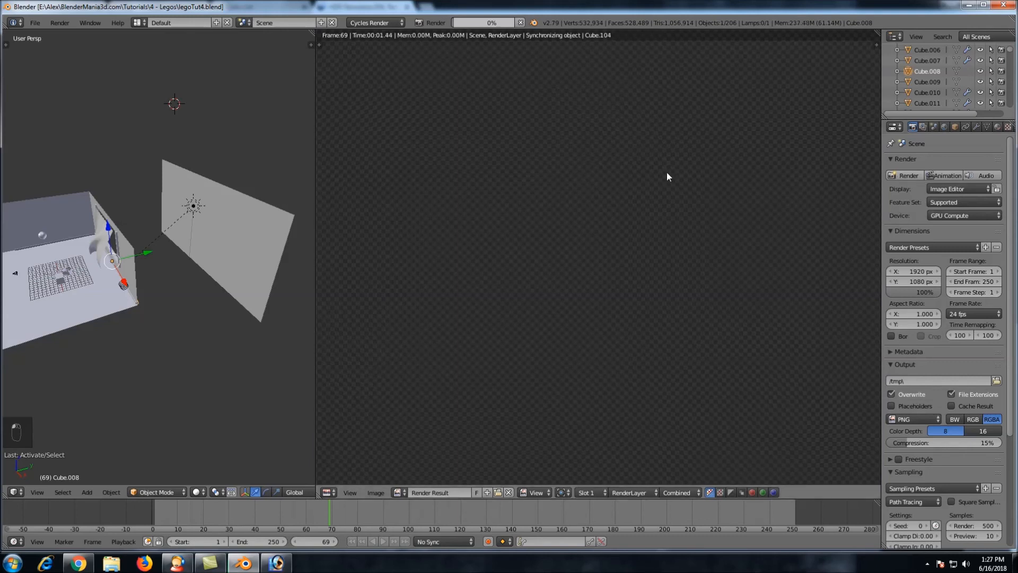
{"action": "key", "text": "ctrl+Up"}
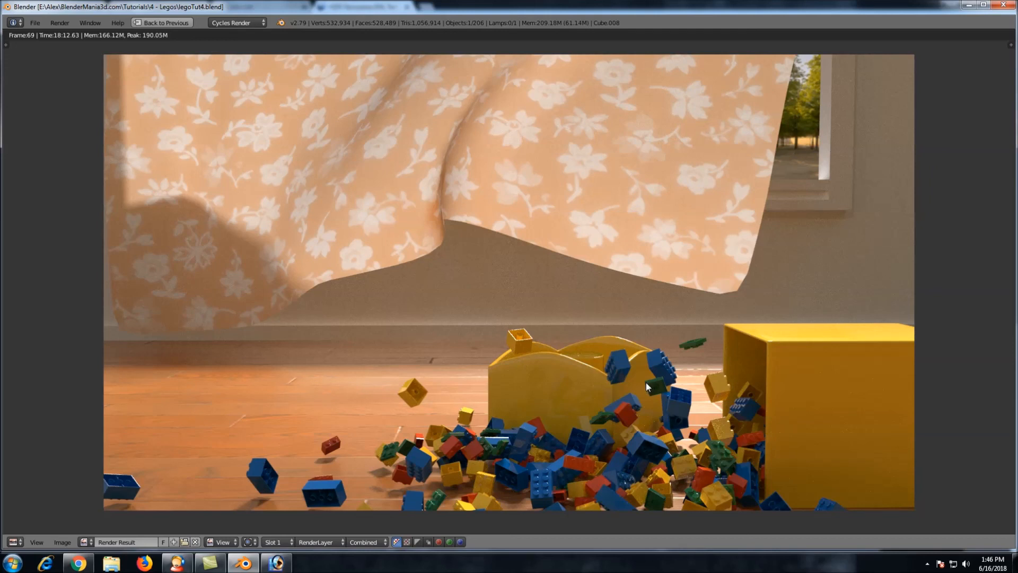
{"action": "key", "text": "F11"}
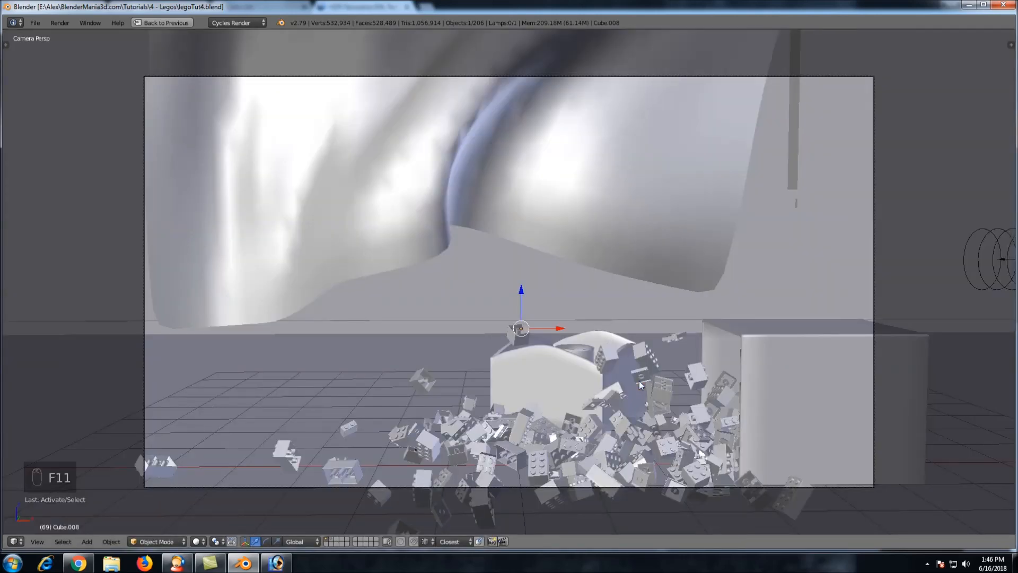
{"action": "key", "text": "F11"}
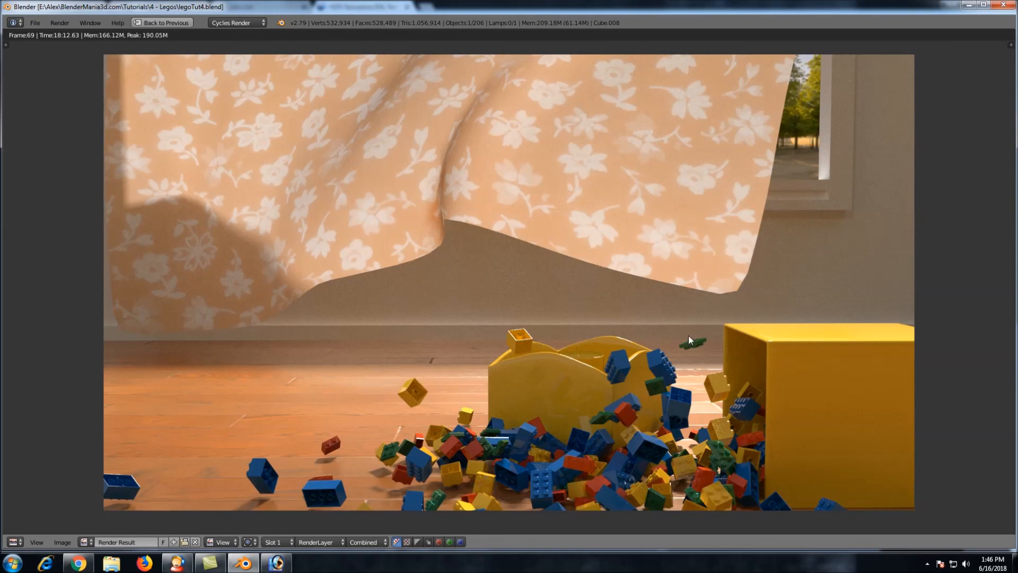
{"action": "key", "text": "F11"}
{"action": "key", "text": "shift+space"}
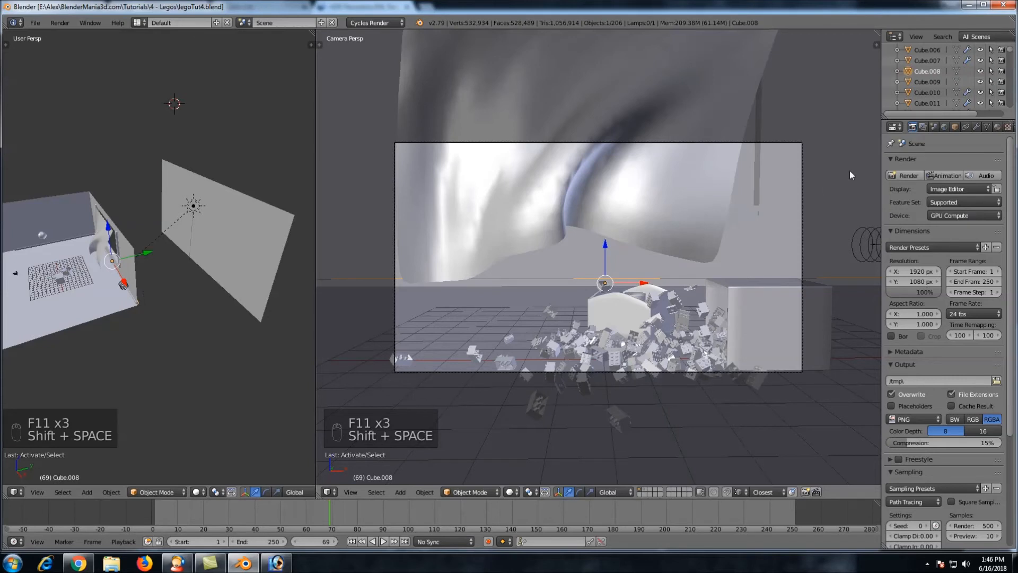
Show the Light Paths render settings to review the transparency and bounce limits, and bring the finished render back into view
{"action": "scroll", "coordinate": [928, 347], "scroll_direction": "down", "scroll_amount": 7}
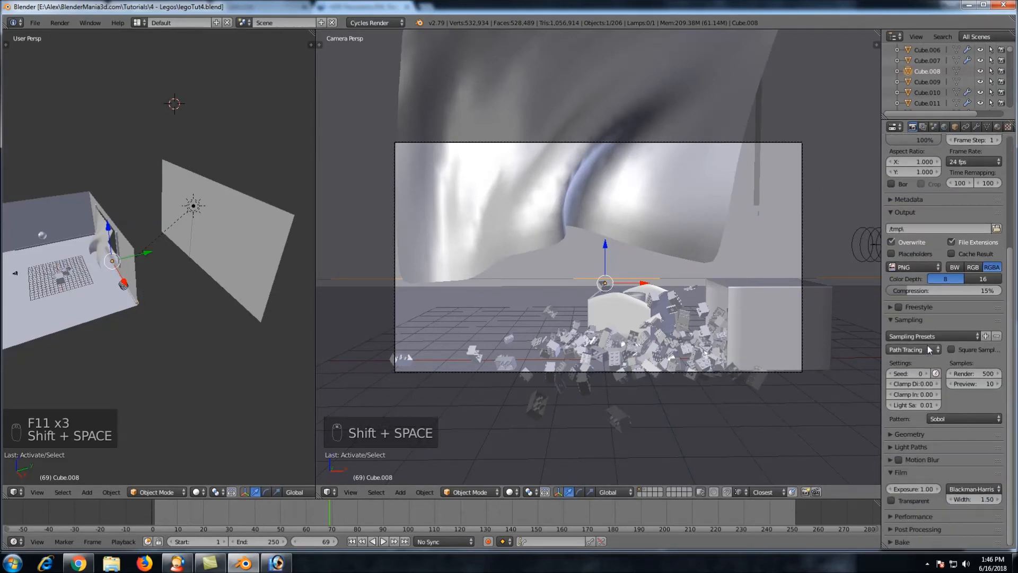
{"action": "left_click", "coordinate": [891, 448]}
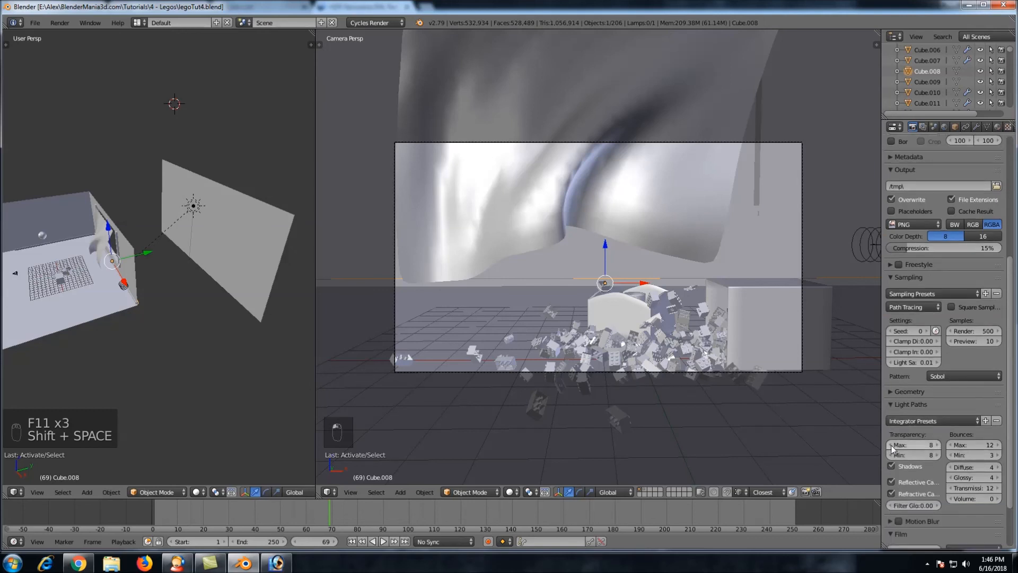
{"action": "scroll", "coordinate": [902, 406], "scroll_direction": "down", "scroll_amount": 2}
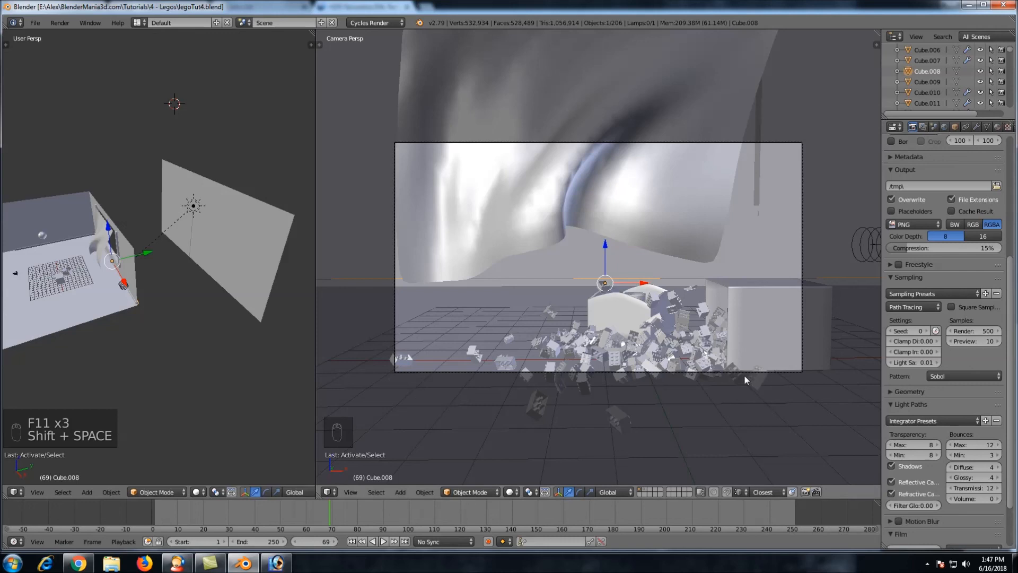
{"action": "key", "text": "F11"}
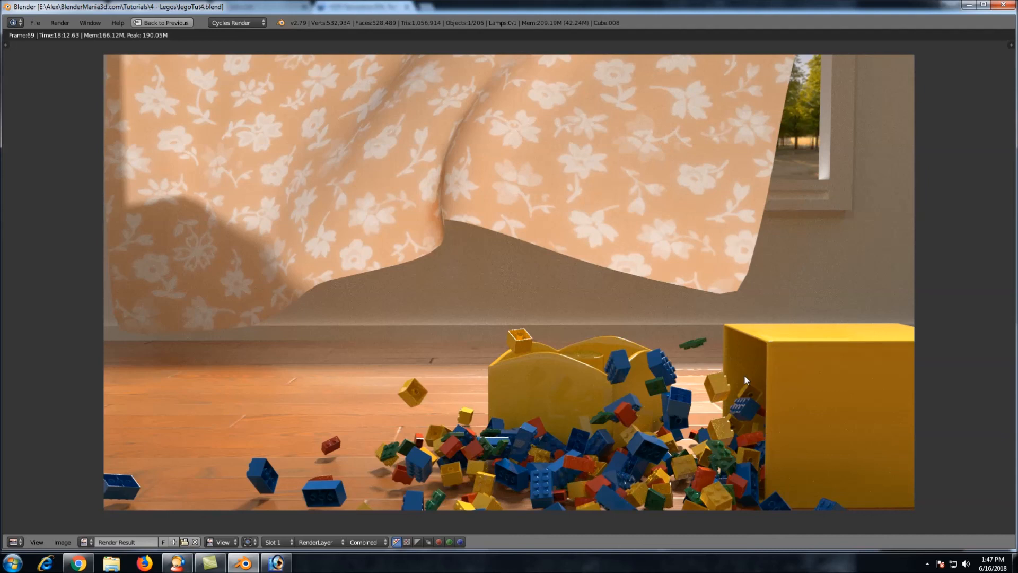
Switch to Chrome to view the Interior - house forum topic on blendermania3d.com, and return to the render result in Blender
{"action": "left_click", "coordinate": [78, 563]}
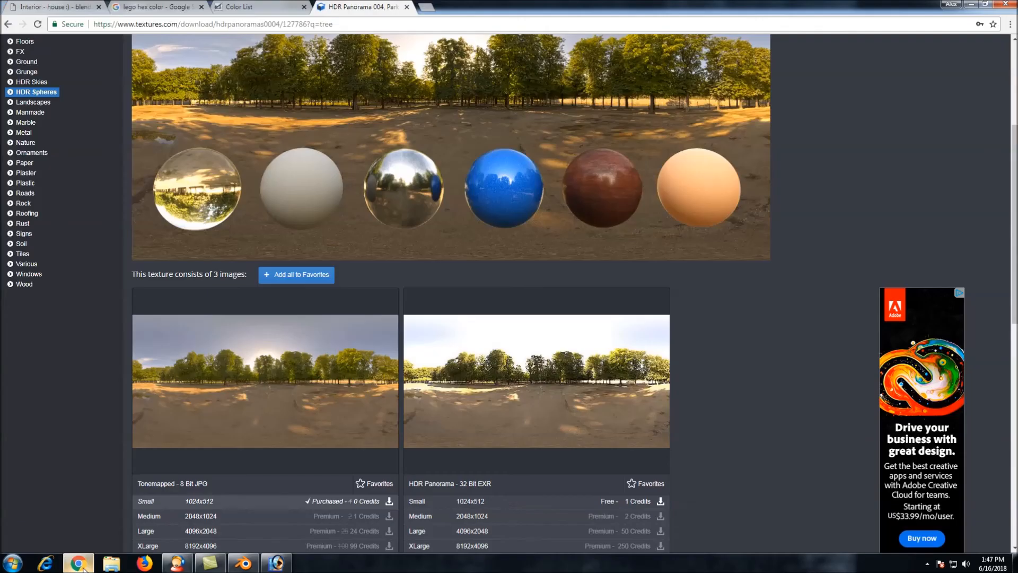
{"action": "left_click", "coordinate": [78, 5]}
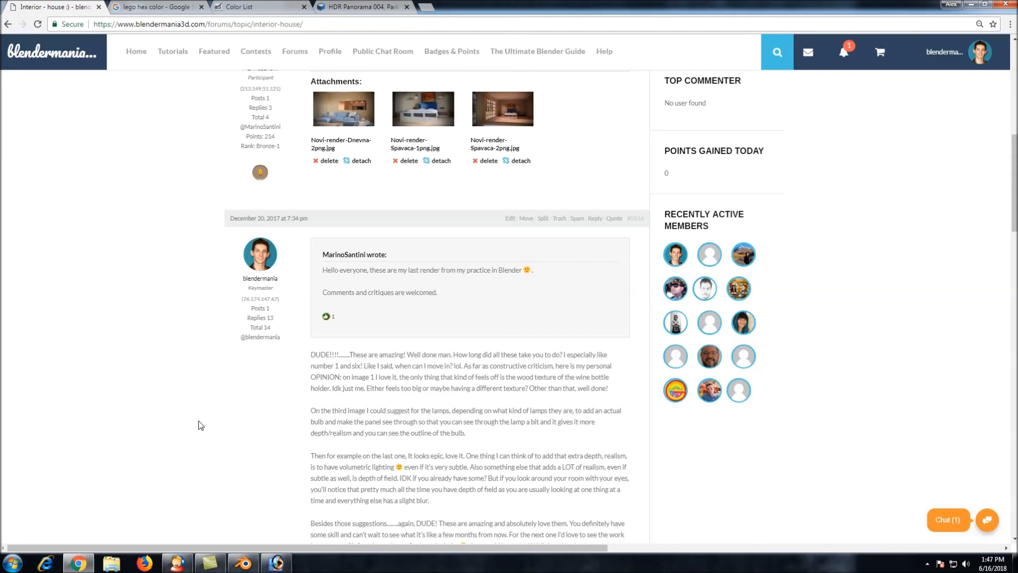
{"action": "left_click", "coordinate": [247, 568]}
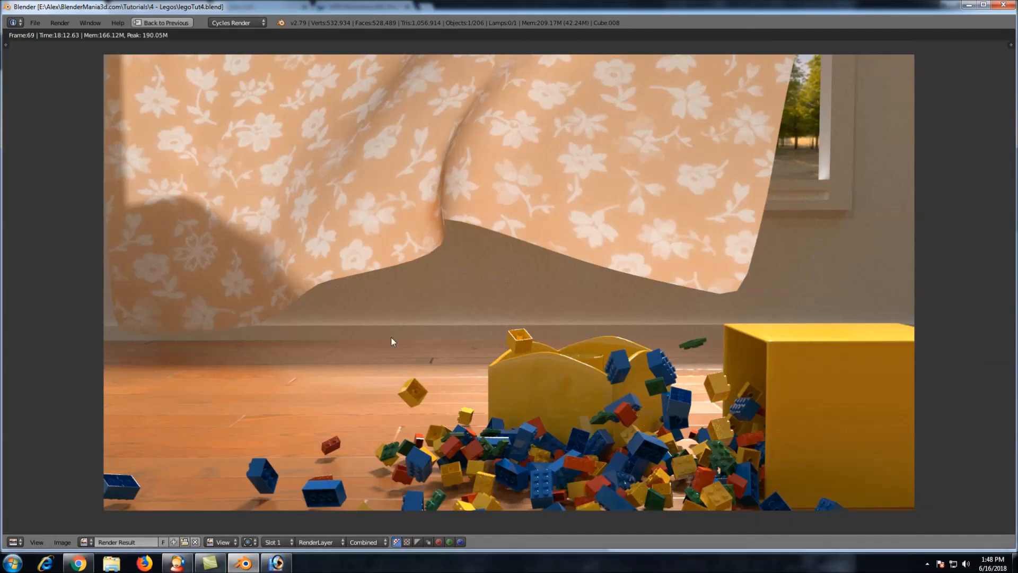